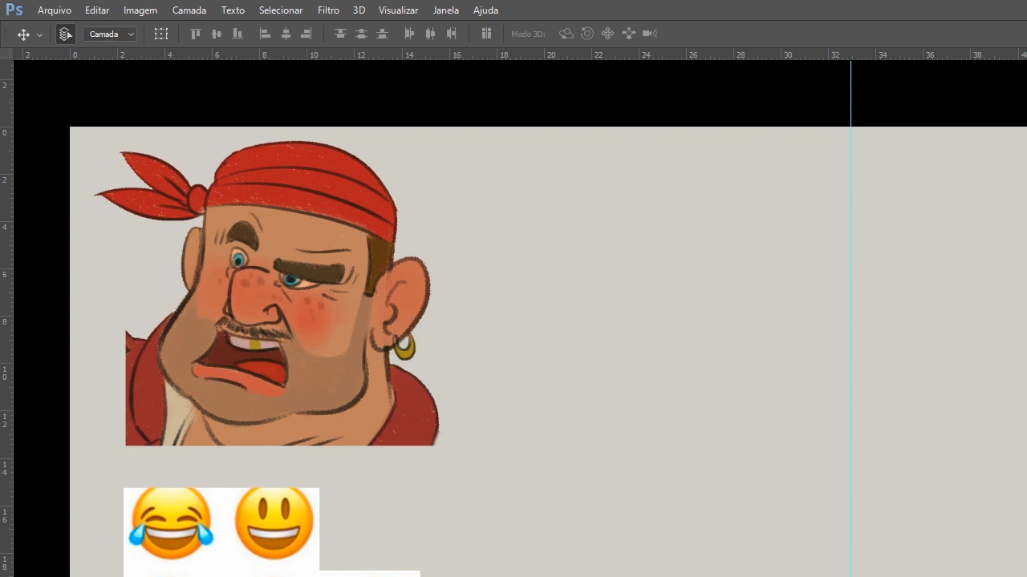
Clear the pirate head and emoji images off the canvas and place the "O Avarento" character sheet flush with the canvas's left edge.
{"action": "key", "text": "Delete"}
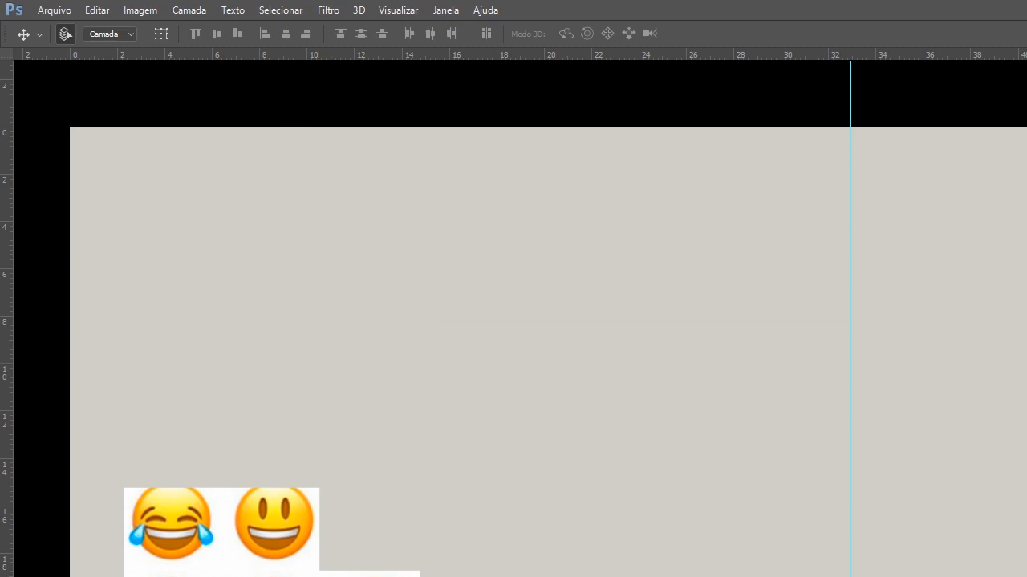
{"action": "key", "text": "Delete"}
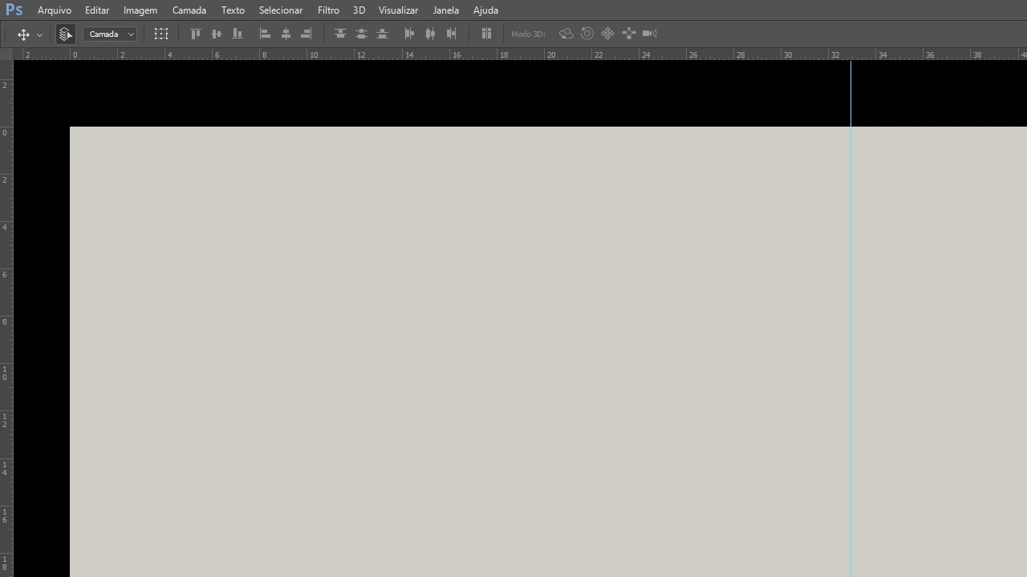
{"action": "key", "text": "ctrl+v"}
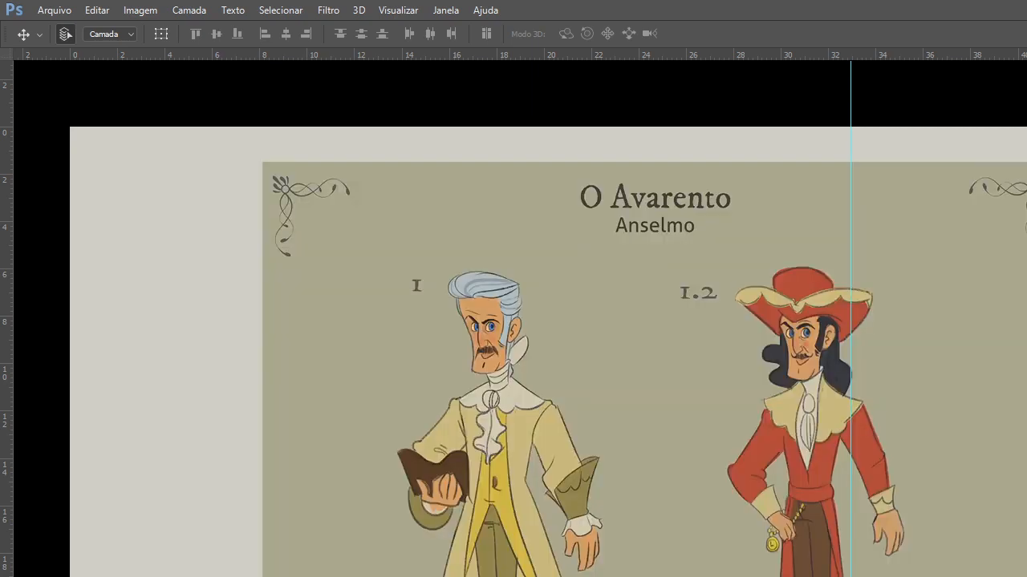
{"action": "left_click_drag", "start_coordinate": [1003, 442], "coordinate": [785, 438]}
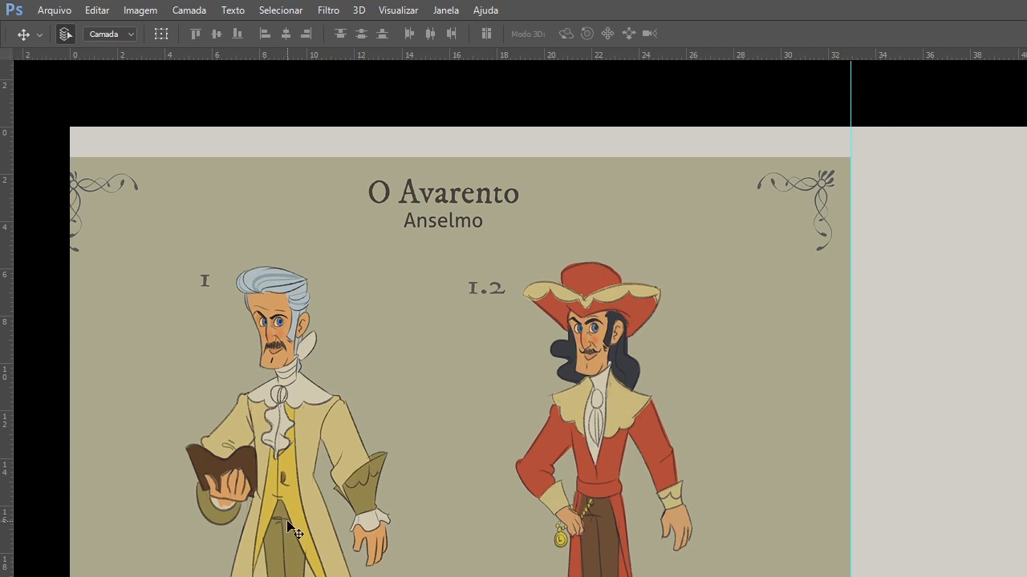
{"action": "key", "text": "ctrl+space"}
{"action": "left_click", "coordinate": [303, 405]}
{"action": "left_click", "coordinate": [363, 422], "text": "alt"}
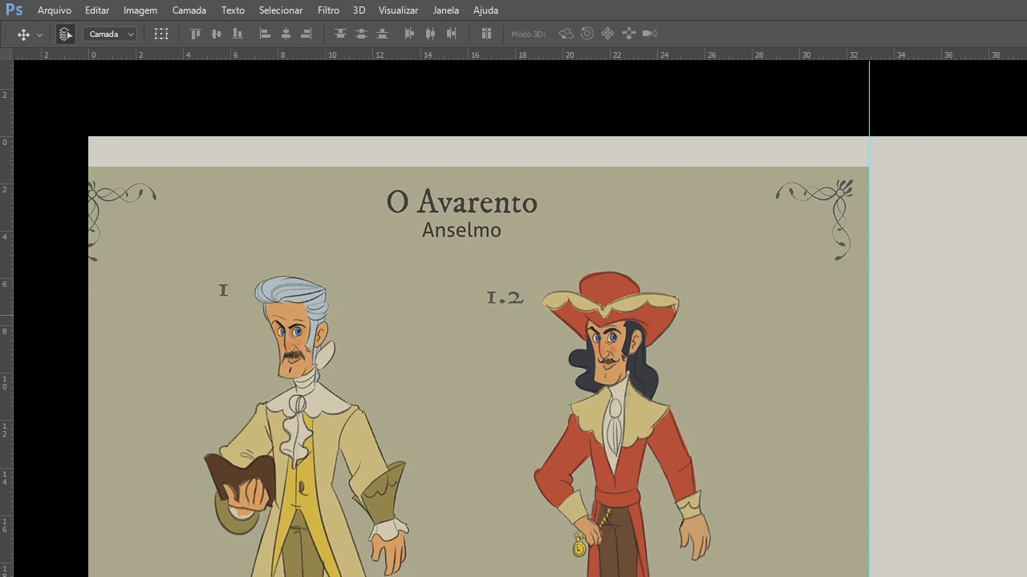
Clear the character sheet and examine the frightened man and the white-haired figure in the rainy ship illustration up close.
{"action": "key", "text": "Delete"}
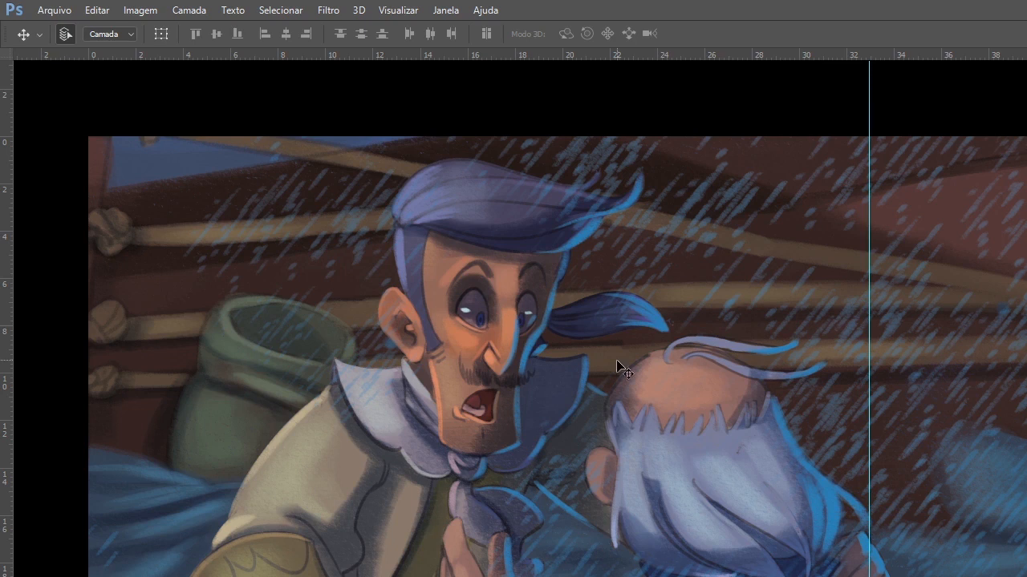
{"action": "mouse_move", "coordinate": [607, 454]}
{"action": "left_mouse_down"}
{"action": "mouse_move", "coordinate": [548, 420]}
{"action": "mouse_move", "coordinate": [616, 464]}
{"action": "left_mouse_up"}
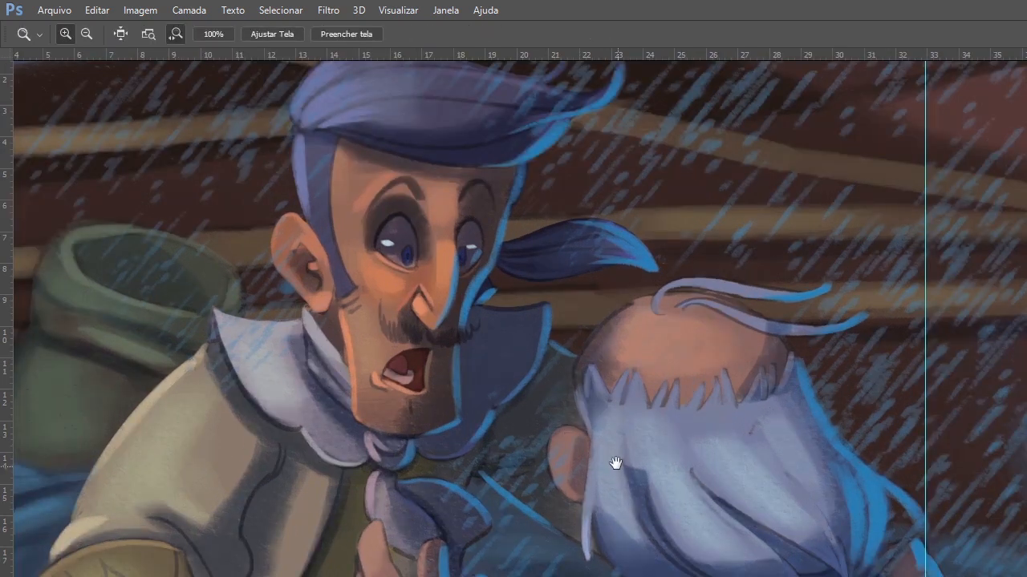
{"action": "left_click", "coordinate": [615, 464], "text": "alt"}
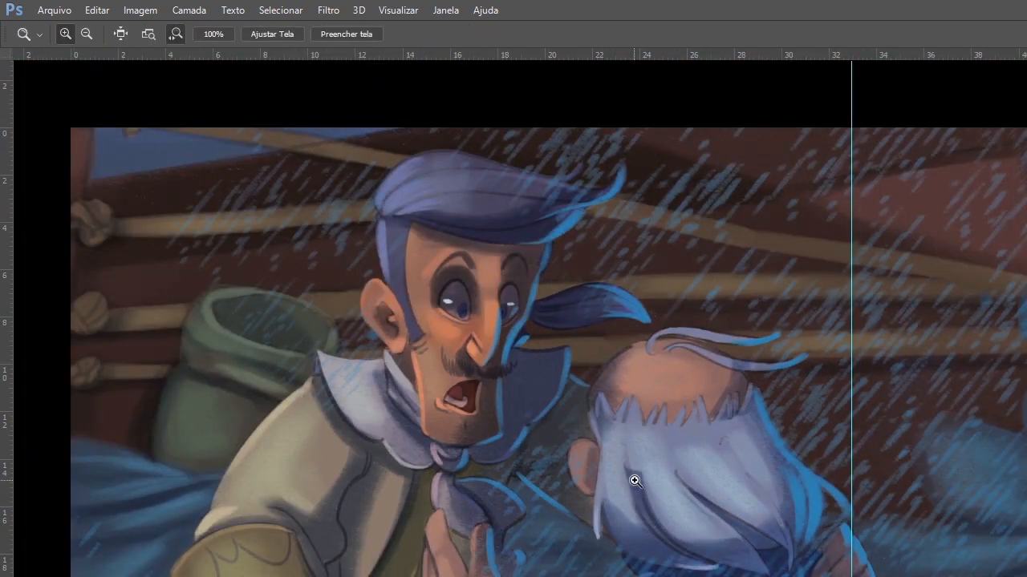
{"action": "left_click", "coordinate": [645, 479]}
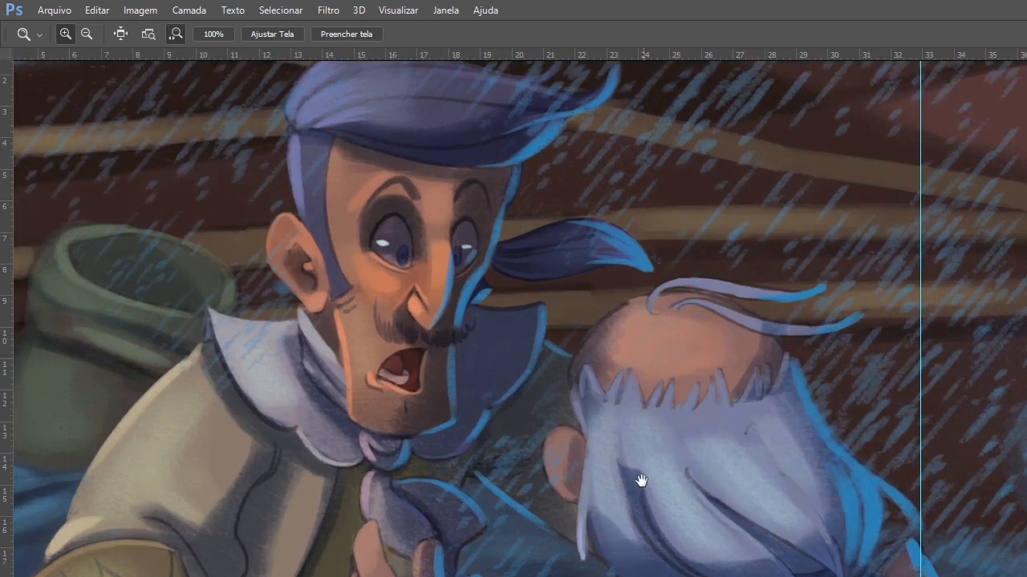
{"action": "left_click_drag", "start_coordinate": [641, 481], "coordinate": [701, 506]}
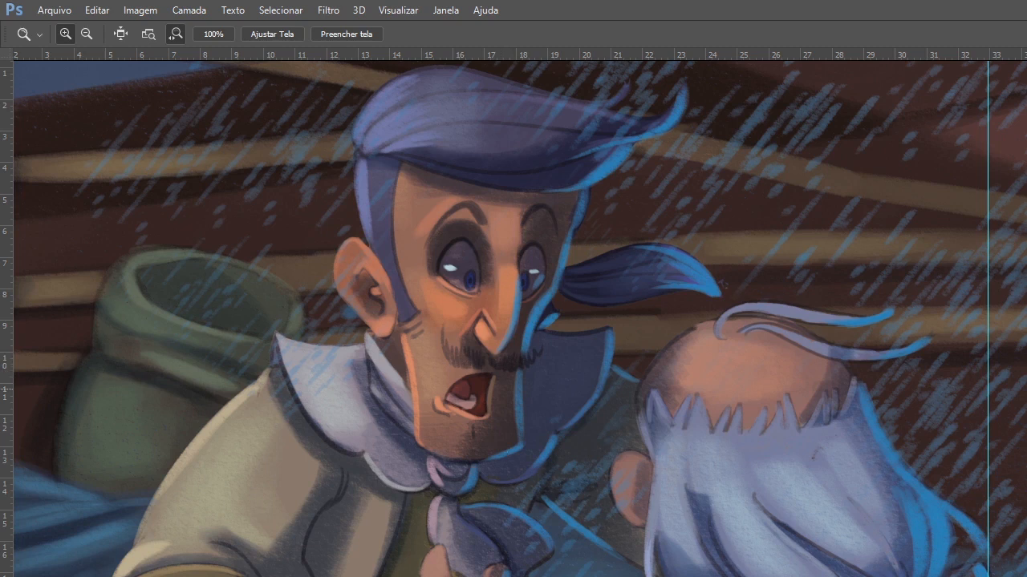
Display the second rainstorm illustration and examine the facial expressions across its group of characters.
{"action": "key", "text": "ctrl+Tab"}
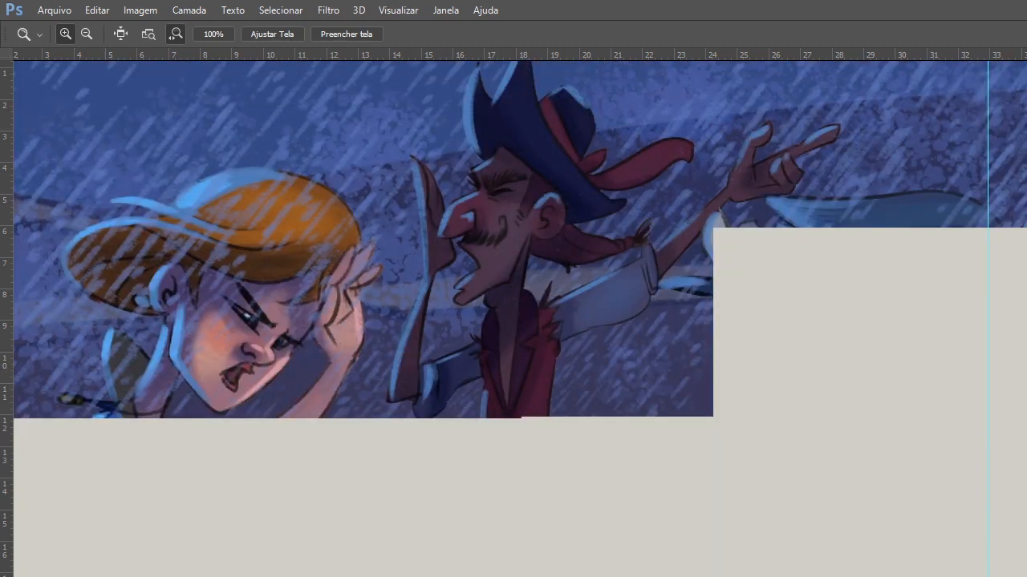
{"action": "left_click", "coordinate": [808, 475], "text": "alt"}
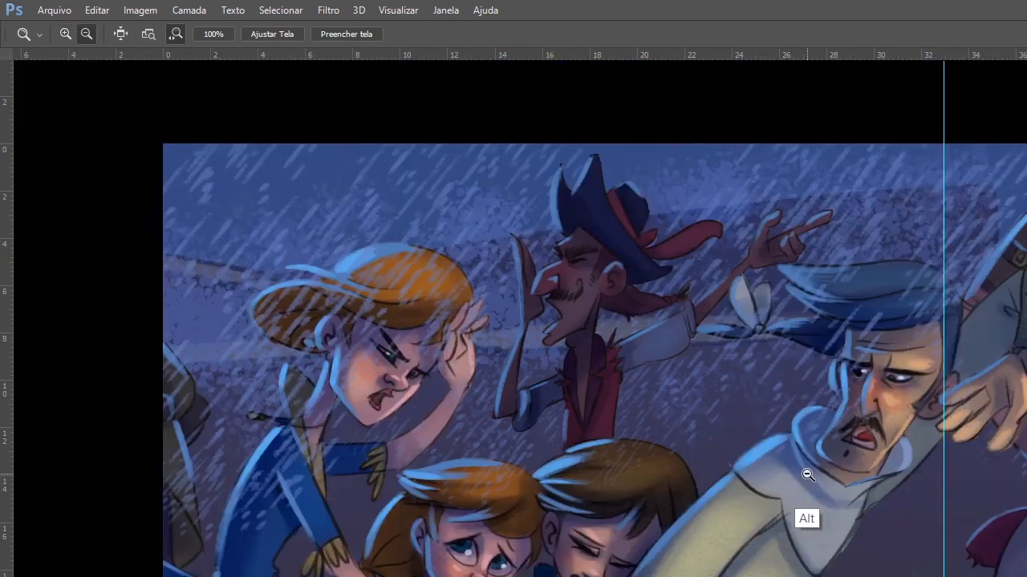
{"action": "left_click_drag", "start_coordinate": [808, 475], "coordinate": [548, 499]}
{"action": "left_click", "coordinate": [660, 486], "text": "alt"}
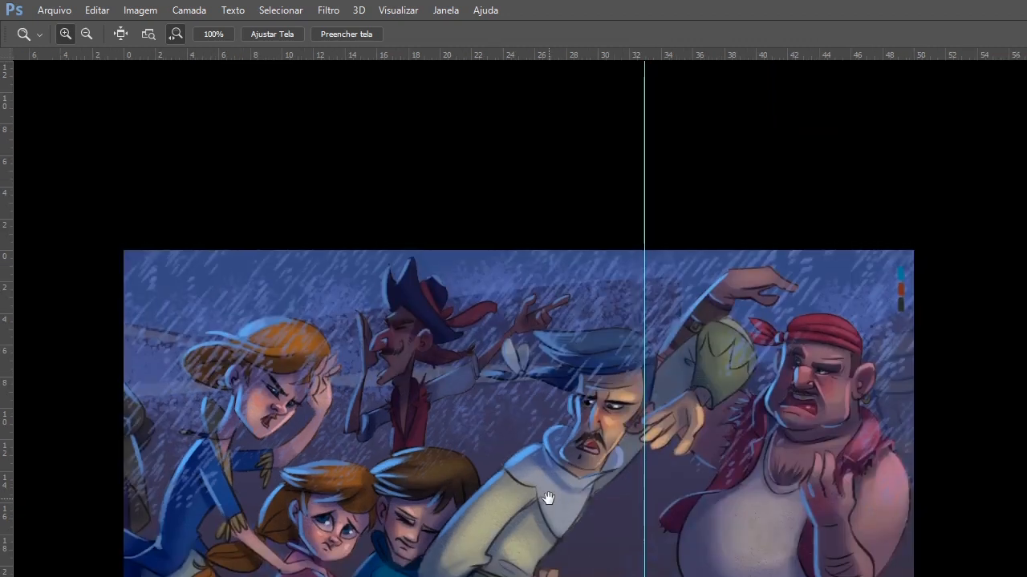
{"action": "left_click_drag", "start_coordinate": [767, 439], "coordinate": [705, 442]}
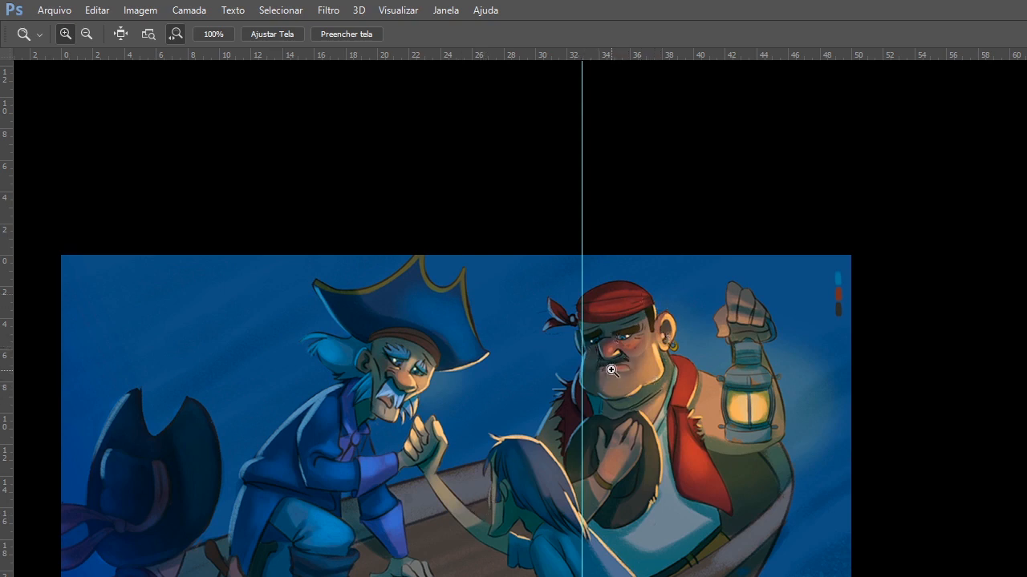
Remove the vertical guide from the canvas.
{"action": "left_click_drag", "start_coordinate": [6, 345], "coordinate": [302, 318]}
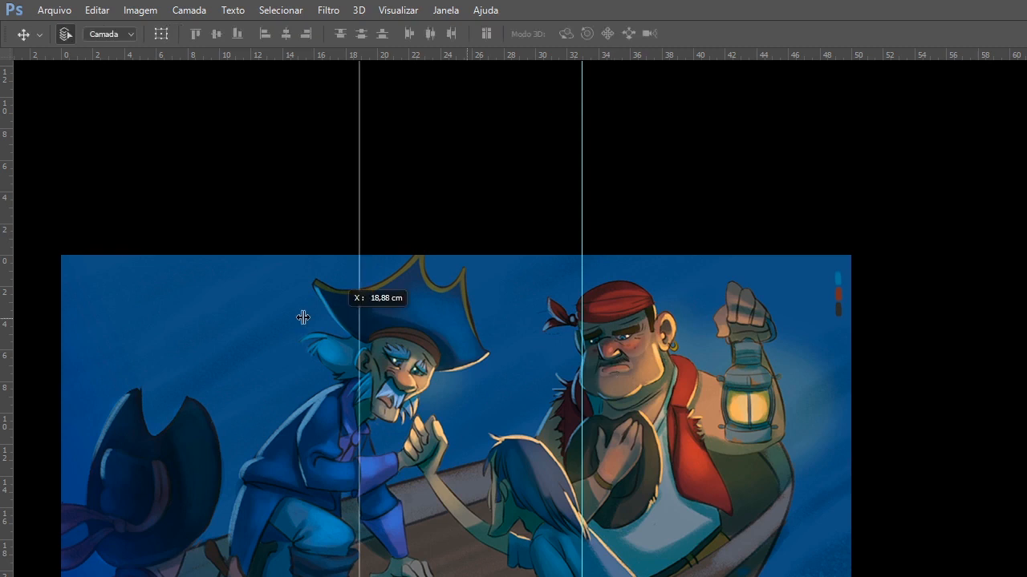
{"action": "key", "text": "ctrl+;"}
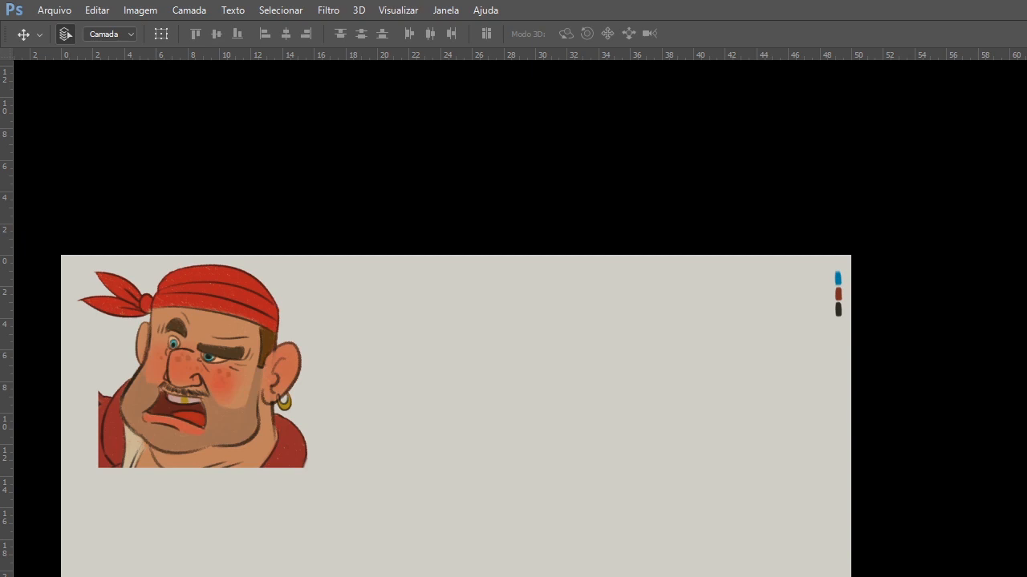
Place the restaurant illustration with the pigs flush with the canvas's left edge and examine the waiter up close.
{"action": "key", "text": "Delete"}
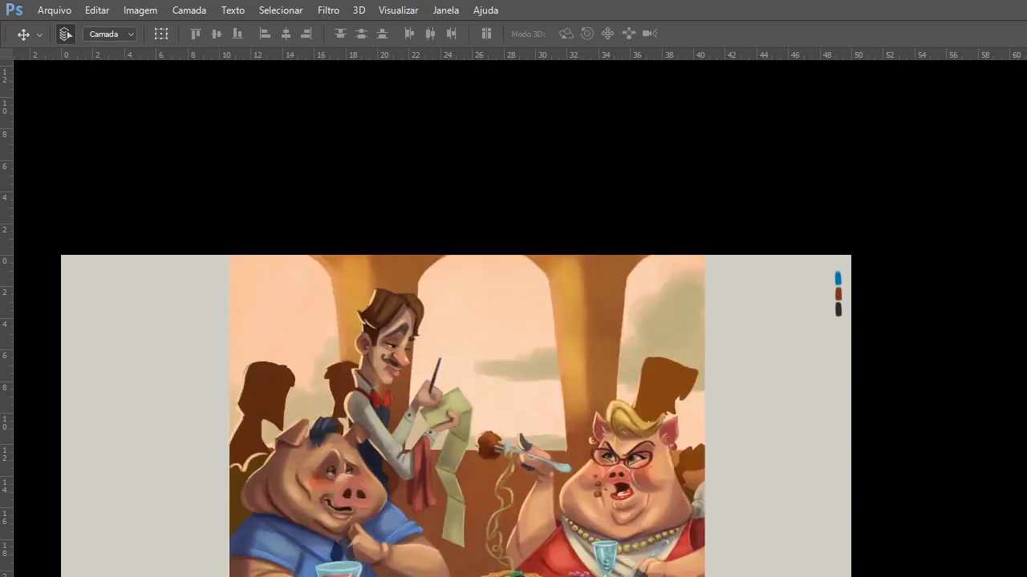
{"action": "mouse_move", "coordinate": [653, 508]}
{"action": "left_mouse_down"}
{"action": "mouse_move", "coordinate": [505, 507]}
{"action": "mouse_move", "coordinate": [485, 493]}
{"action": "left_mouse_up"}
{"action": "key", "text": "z"}
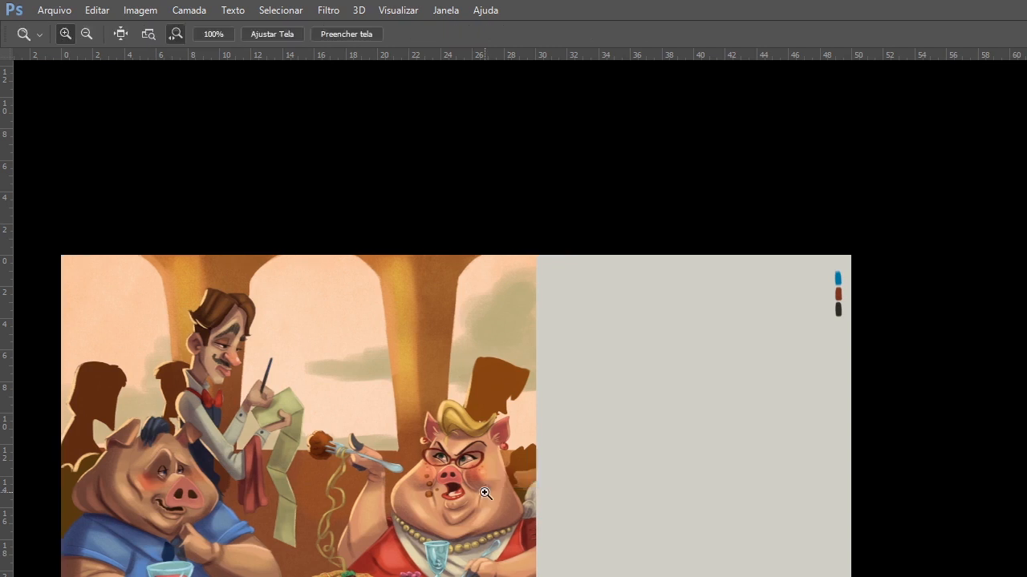
{"action": "left_click", "coordinate": [486, 493]}
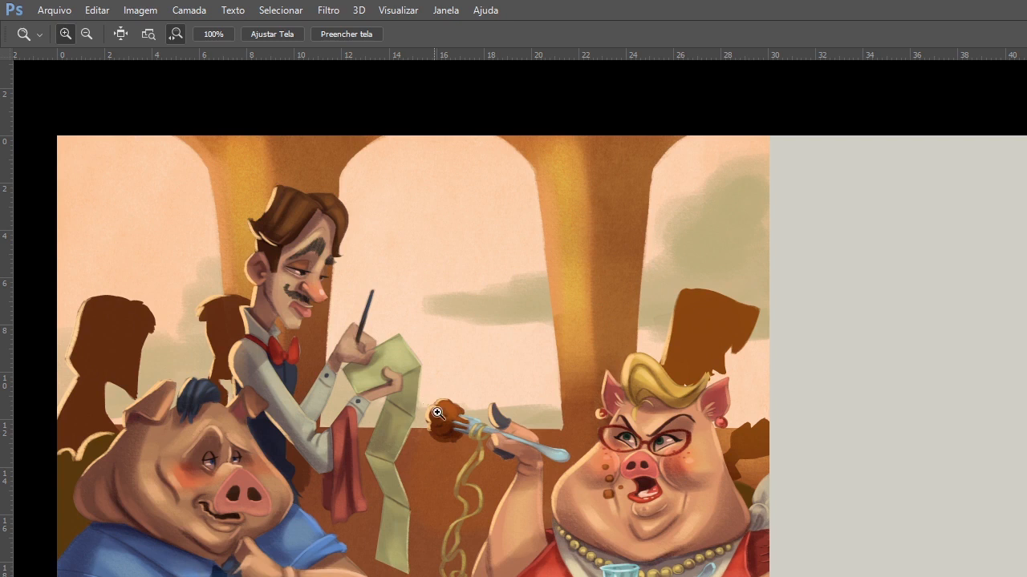
{"action": "left_click", "coordinate": [348, 351]}
{"action": "left_click", "coordinate": [339, 316]}
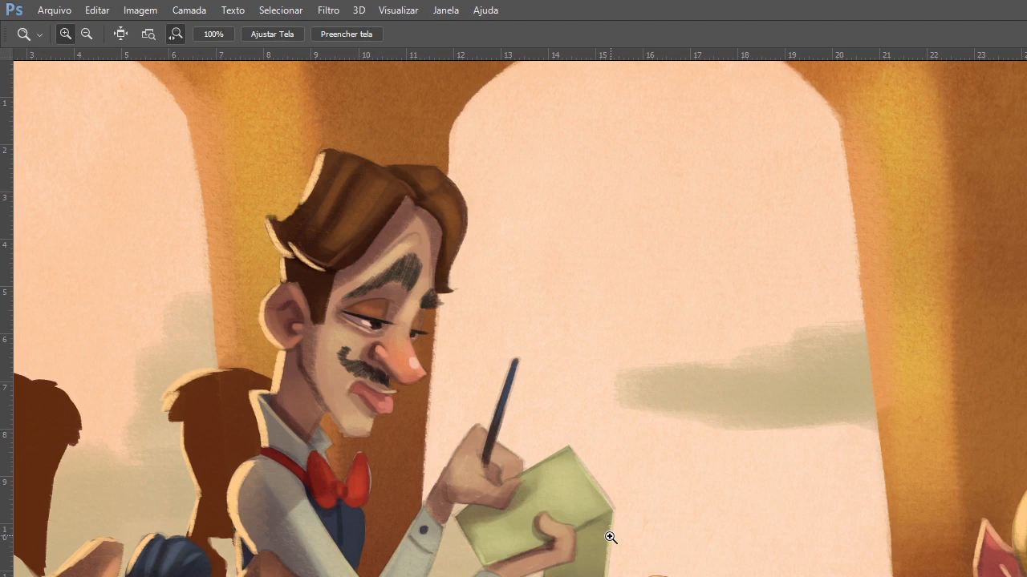
{"action": "left_click", "coordinate": [583, 472], "text": "alt"}
{"action": "left_click", "coordinate": [583, 473], "text": "alt"}
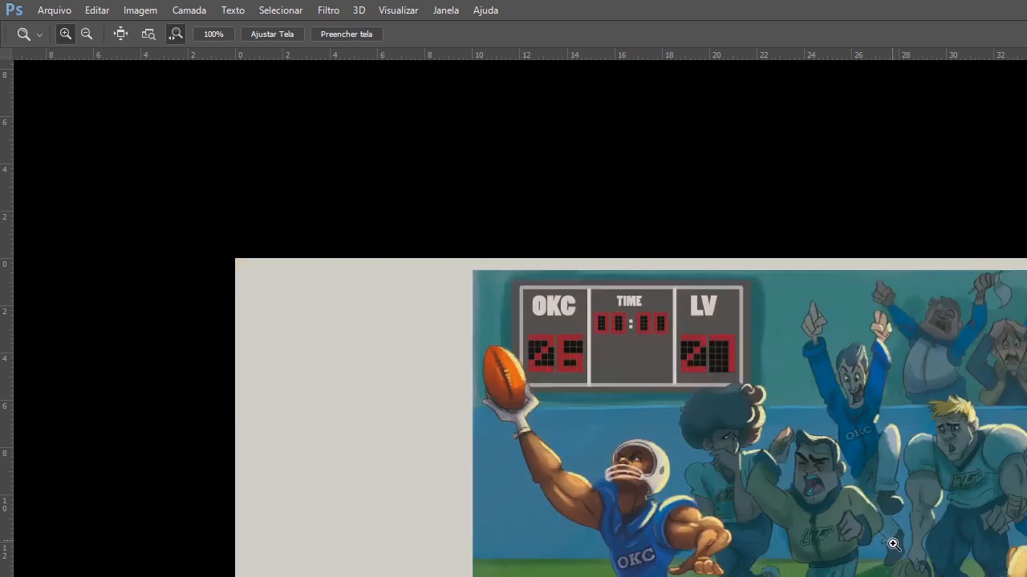
Place the football stadium illustration flush with the canvas's left edge.
{"action": "key", "text": "v"}
{"action": "left_click_drag", "start_coordinate": [850, 561], "coordinate": [643, 565]}
{"action": "key", "text": "space"}
{"action": "left_click_drag", "start_coordinate": [686, 576], "coordinate": [699, 550]}
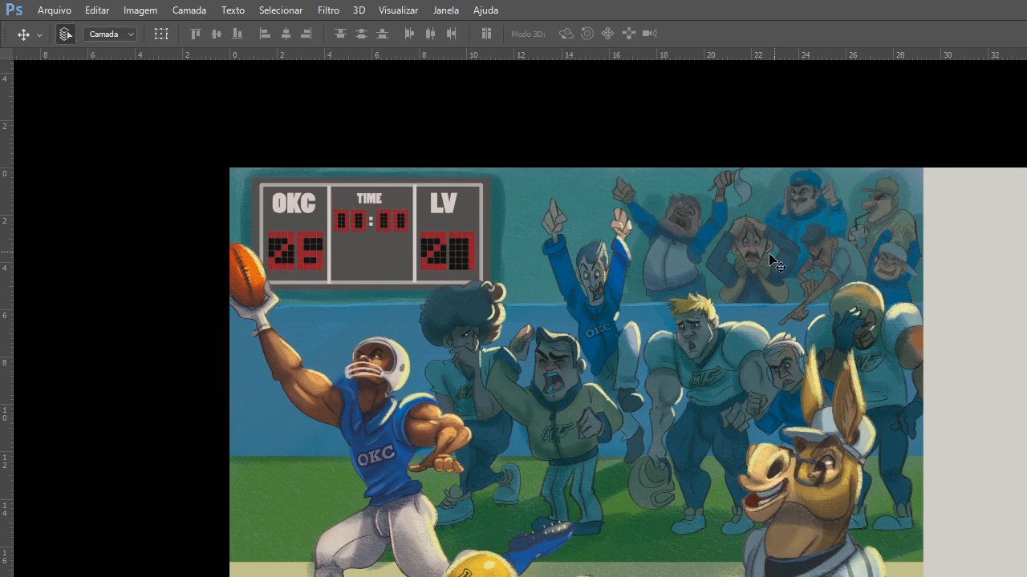
Examine the expressions of the crowd and players in the background of the football illustration.
{"action": "left_click", "coordinate": [774, 278], "text": "ctrl"}
{"action": "left_click", "coordinate": [775, 279], "text": "ctrl"}
{"action": "left_click_drag", "start_coordinate": [671, 349], "coordinate": [584, 371]}
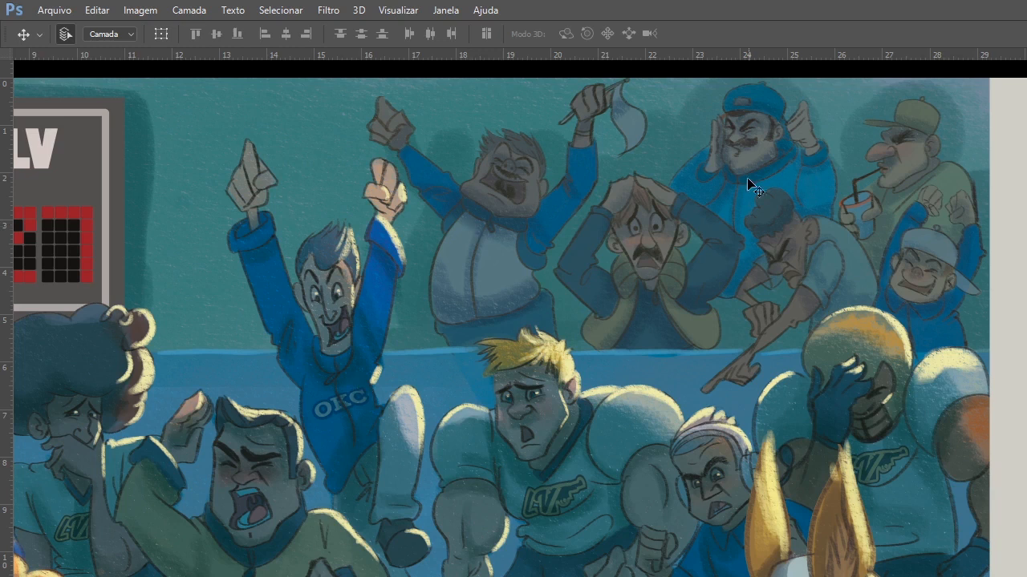
{"action": "left_click_drag", "start_coordinate": [748, 178], "coordinate": [616, 215]}
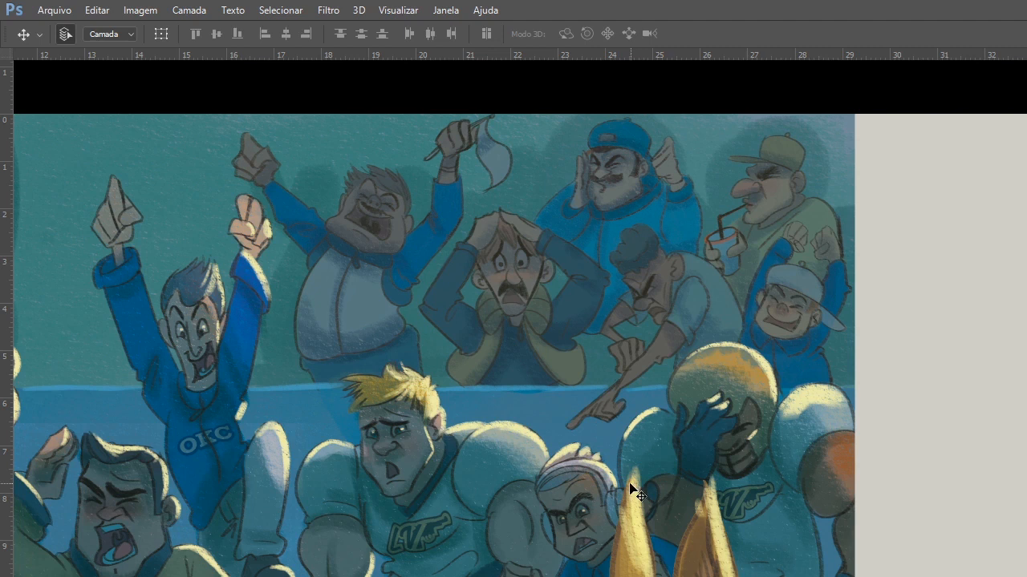
{"action": "key", "text": "z"}
{"action": "left_click", "coordinate": [697, 444], "text": "alt"}
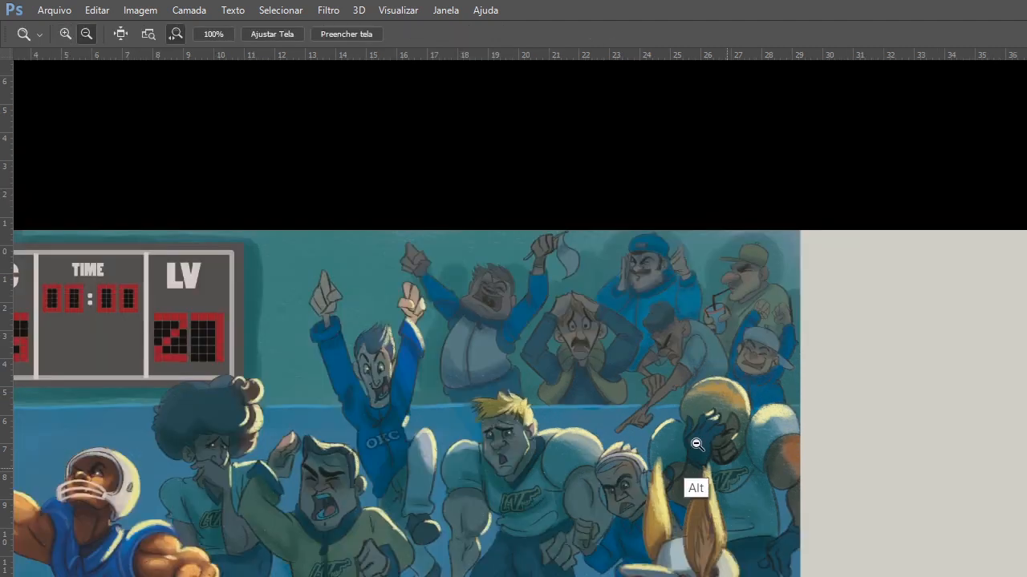
{"action": "left_click", "coordinate": [693, 438]}
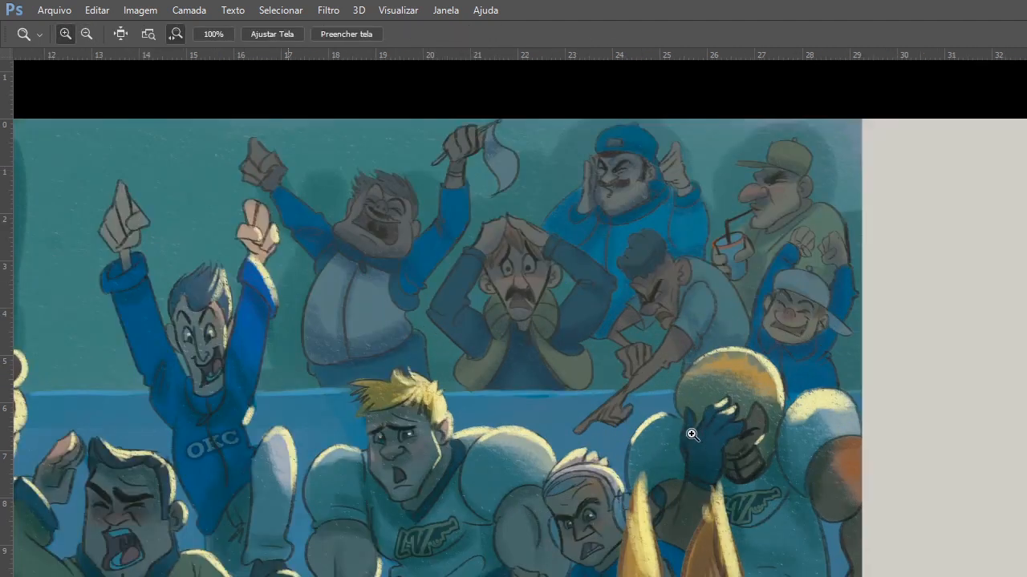
{"action": "key", "text": "v"}
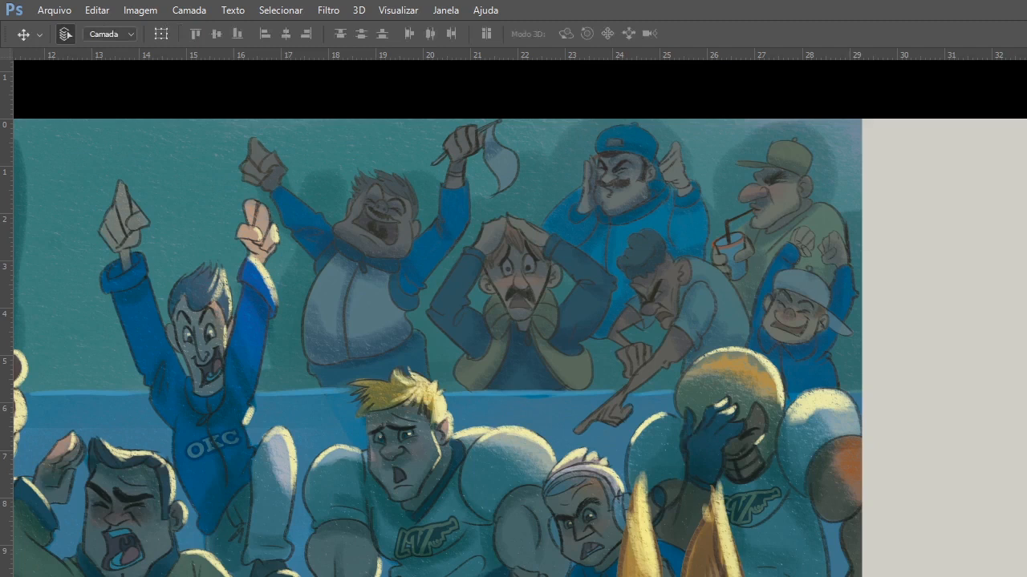
Scale the pirate head image down to about 52% and move it close to the canvas's upper-left corner.
{"action": "left_click_drag", "start_coordinate": [801, 368], "coordinate": [885, 361]}
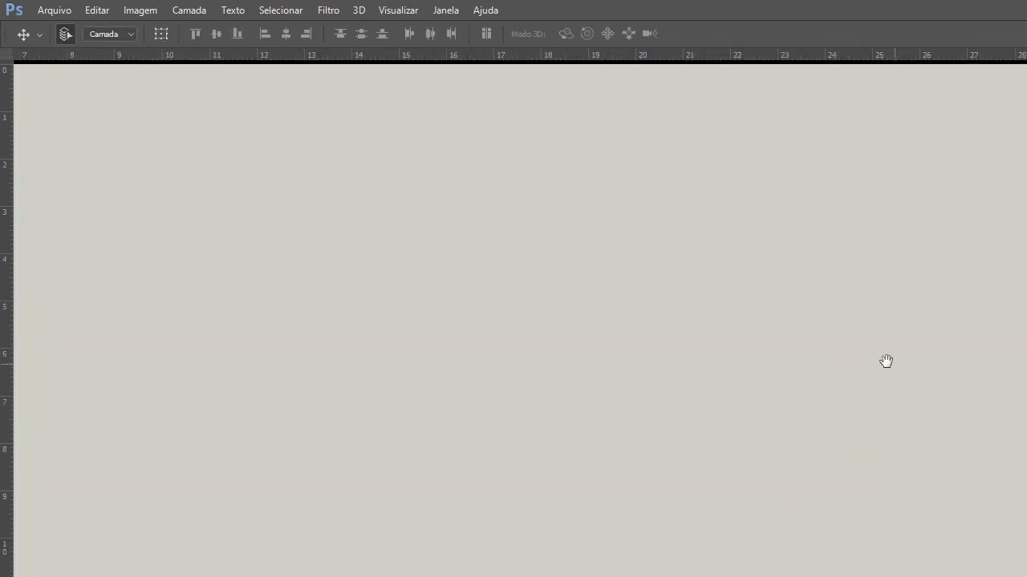
{"action": "left_click", "coordinate": [854, 411], "text": "alt"}
{"action": "left_click_drag", "start_coordinate": [818, 437], "coordinate": [767, 337]}
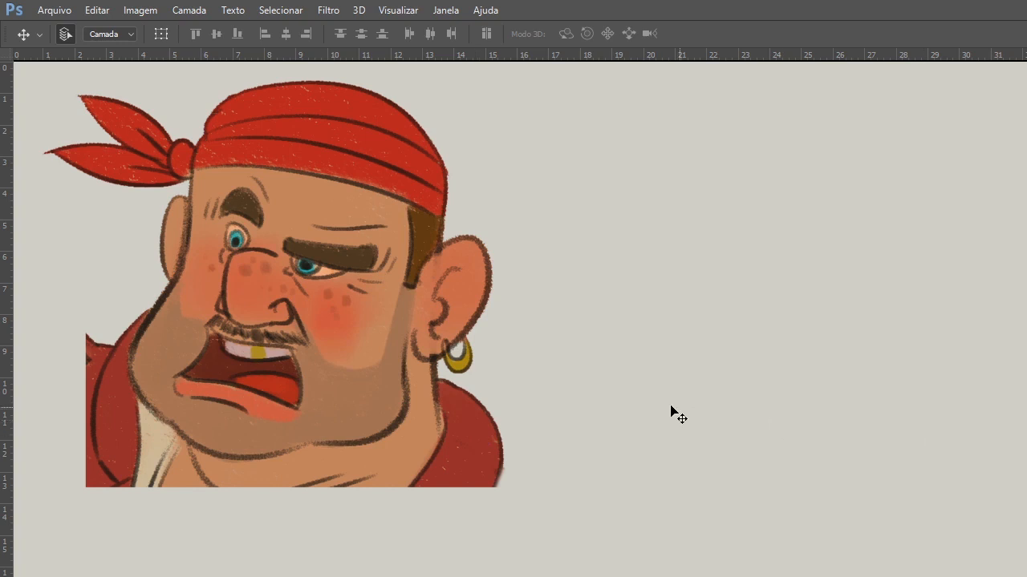
{"action": "key", "text": "ctrl+t"}
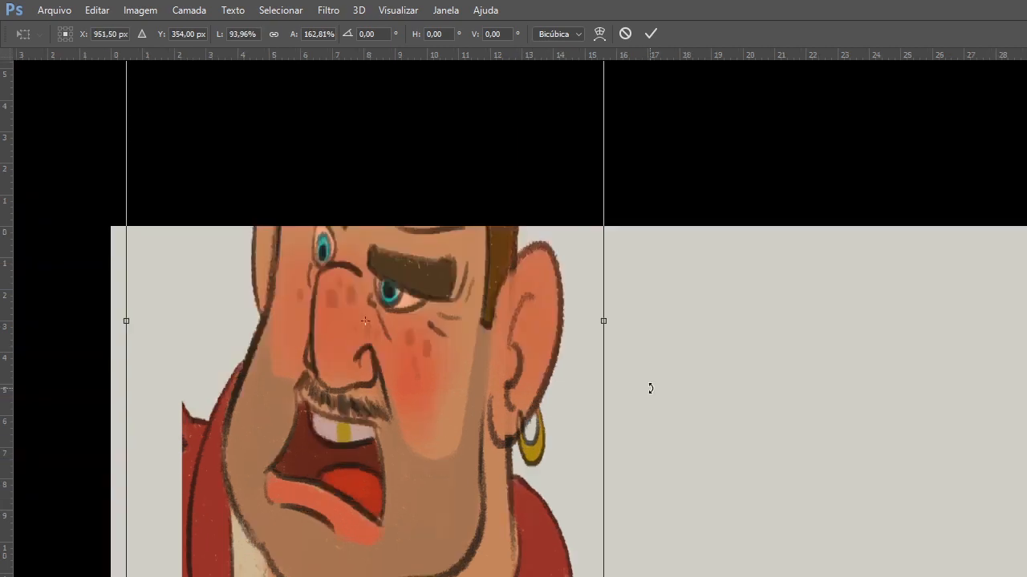
{"action": "key", "text": "ctrl+z"}
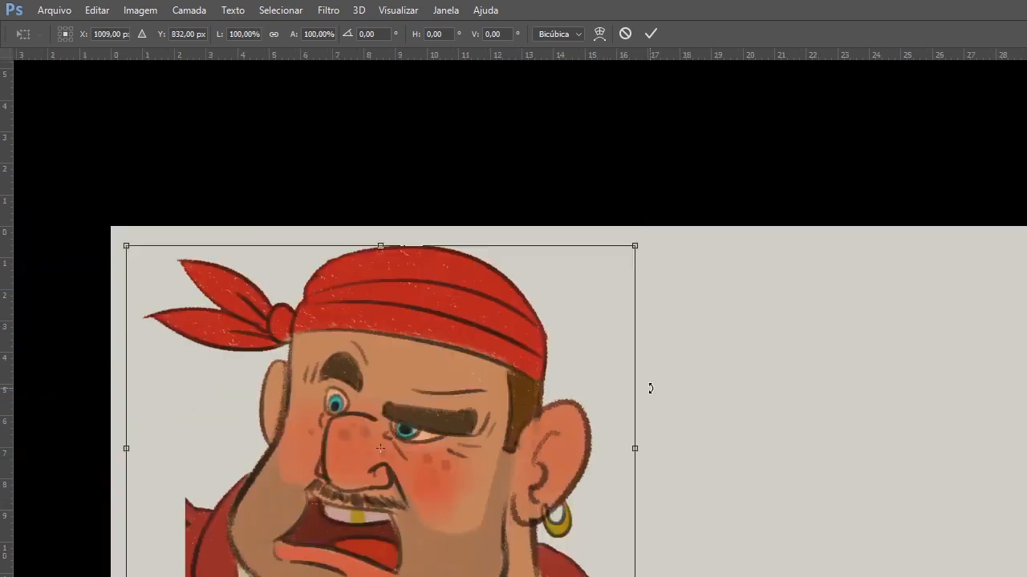
{"action": "key", "text": "Return"}
{"action": "key", "text": "ctrl+t"}
{"action": "left_click_drag", "start_coordinate": [629, 250], "coordinate": [519, 349]}
{"action": "left_click_drag", "start_coordinate": [405, 467], "coordinate": [324, 402]}
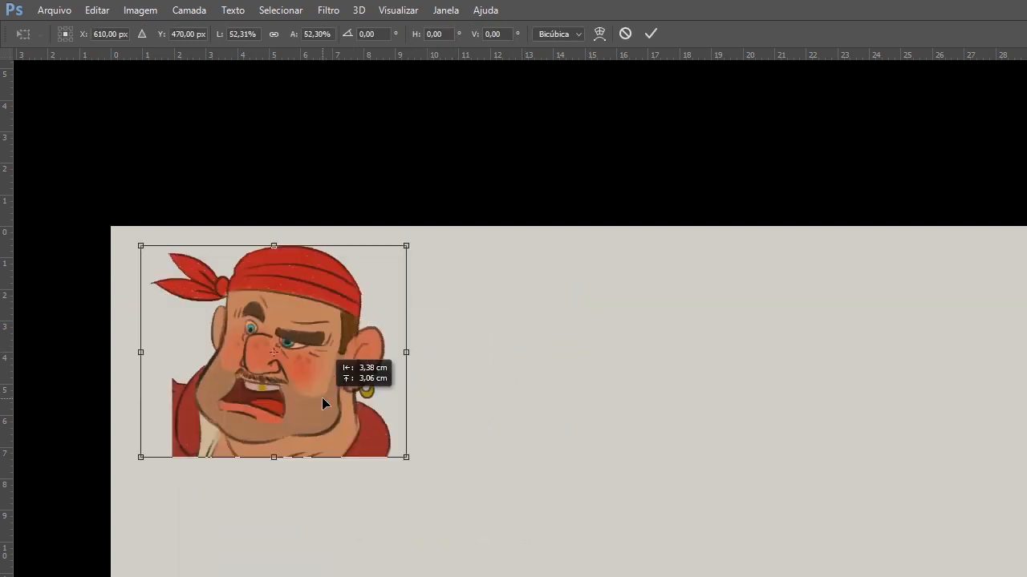
{"action": "key", "text": "Return"}
Scale the emoji reference sheet down to about 80% and place it just below the pirate head.
{"action": "left_click_drag", "start_coordinate": [871, 452], "coordinate": [806, 302]}
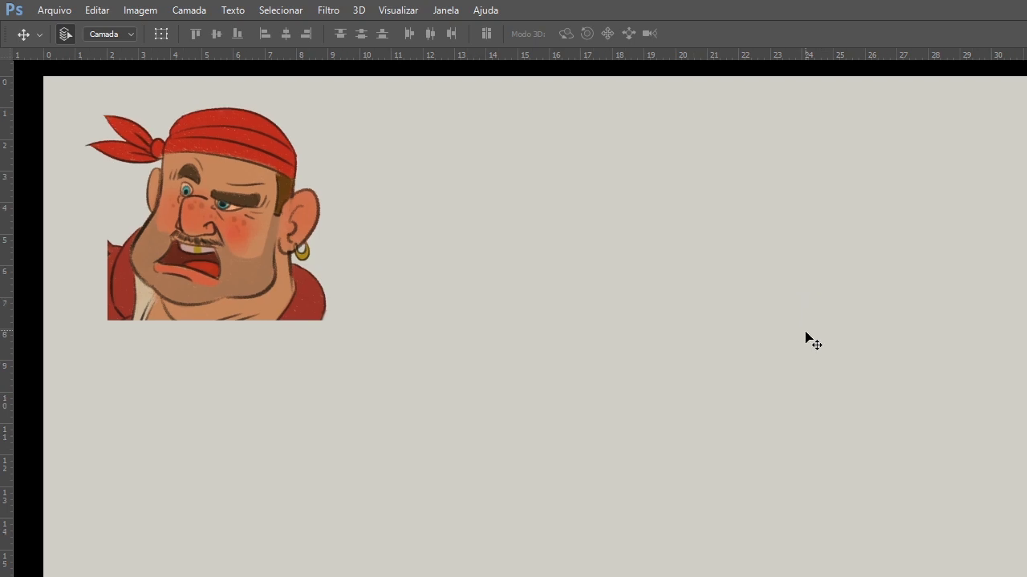
{"action": "left_click_drag", "start_coordinate": [814, 383], "coordinate": [791, 370]}
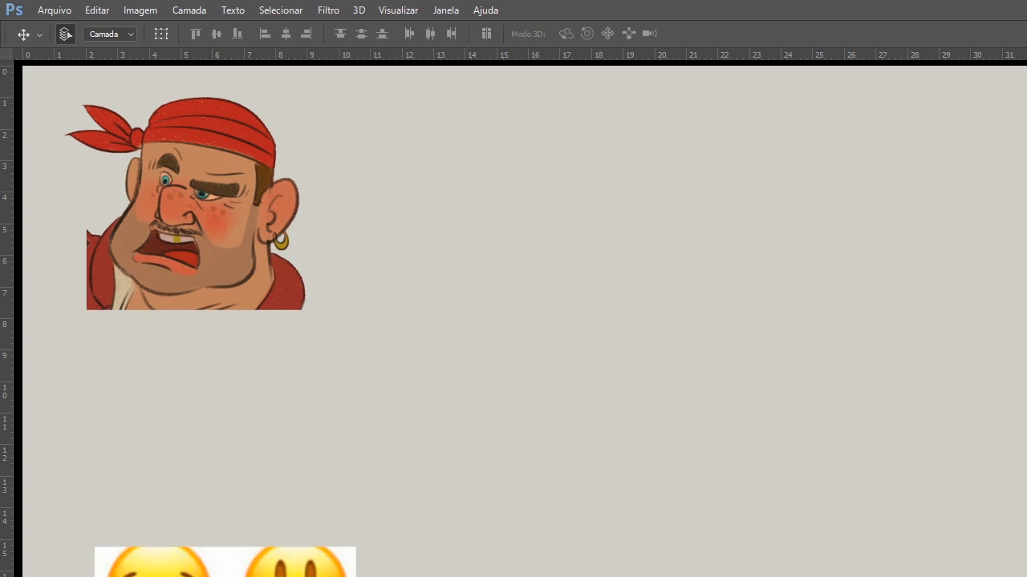
{"action": "key", "text": "ctrl+t"}
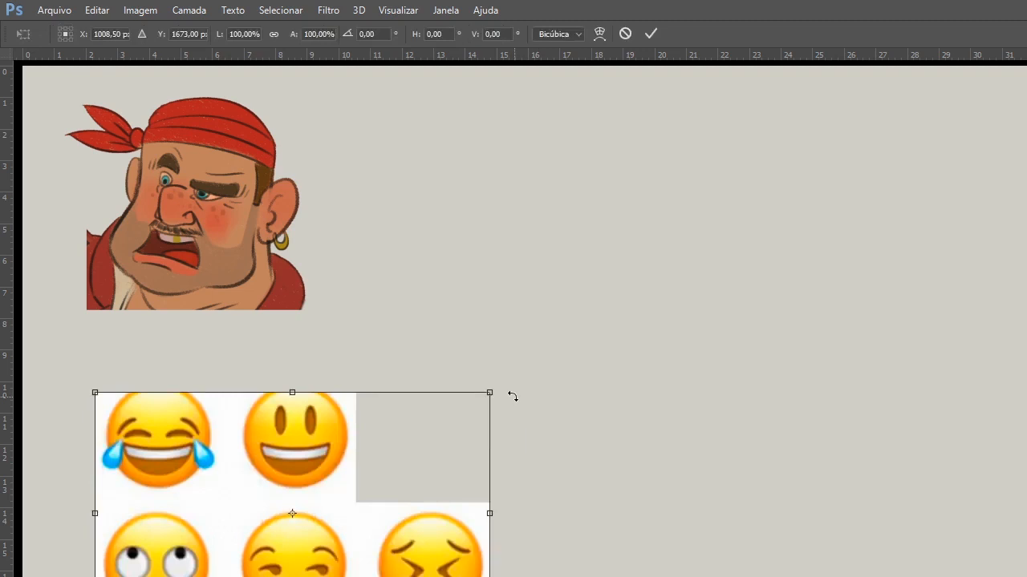
{"action": "left_click_drag", "start_coordinate": [489, 395], "coordinate": [350, 508]}
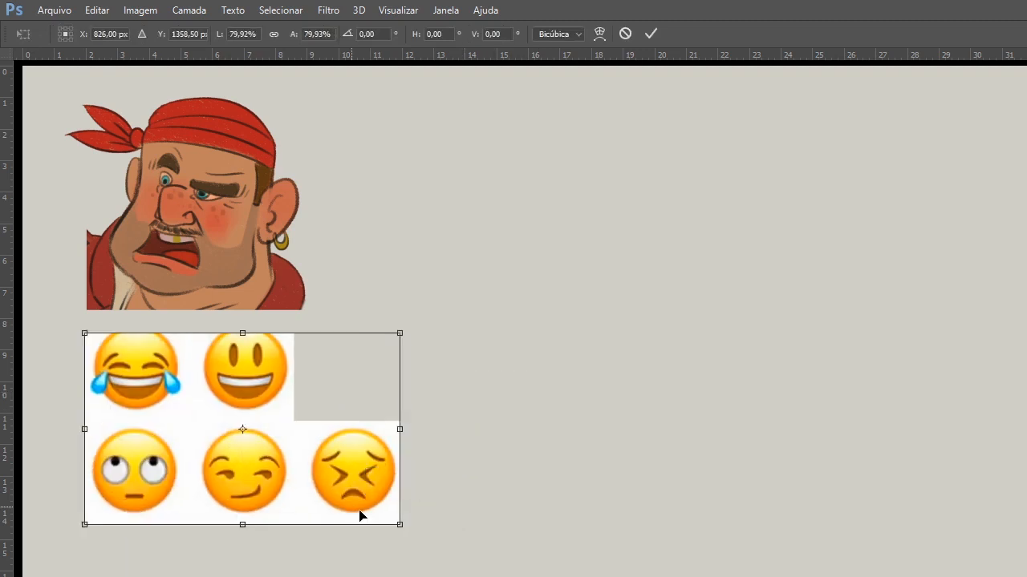
{"action": "key", "text": "Return"}
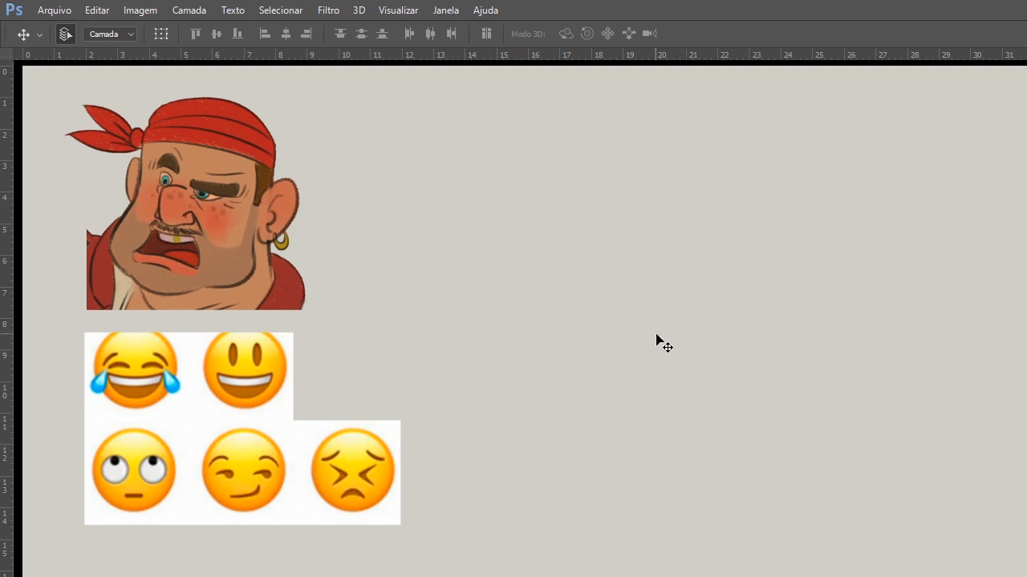
Sketch a blue circle for a new skull in the empty area beside the references, with cheek lines running down both sides.
{"action": "key", "text": "b"}
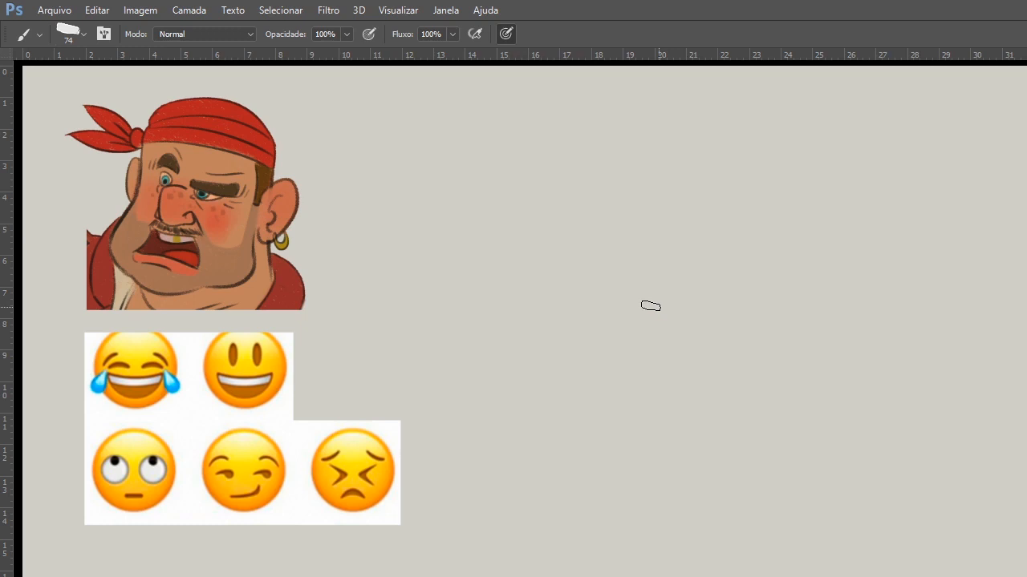
{"action": "mouse_move", "coordinate": [652, 230]}
{"action": "left_mouse_down"}
{"action": "mouse_move", "coordinate": [665, 376]}
{"action": "mouse_move", "coordinate": [617, 322]}
{"action": "mouse_move", "coordinate": [725, 379]}
{"action": "mouse_move", "coordinate": [686, 217]}
{"action": "mouse_move", "coordinate": [767, 327]}
{"action": "mouse_move", "coordinate": [611, 290]}
{"action": "mouse_move", "coordinate": [658, 229]}
{"action": "mouse_move", "coordinate": [654, 384]}
{"action": "mouse_move", "coordinate": [640, 241]}
{"action": "mouse_move", "coordinate": [677, 272]}
{"action": "mouse_move", "coordinate": [772, 251]}
{"action": "mouse_move", "coordinate": [777, 272]}
{"action": "mouse_move", "coordinate": [721, 390]}
{"action": "mouse_move", "coordinate": [627, 277]}
{"action": "mouse_move", "coordinate": [648, 377]}
{"action": "mouse_move", "coordinate": [617, 285]}
{"action": "mouse_move", "coordinate": [788, 280]}
{"action": "mouse_move", "coordinate": [776, 341]}
{"action": "mouse_move", "coordinate": [623, 305]}
{"action": "mouse_move", "coordinate": [620, 290]}
{"action": "mouse_move", "coordinate": [784, 329]}
{"action": "mouse_move", "coordinate": [758, 367]}
{"action": "mouse_move", "coordinate": [618, 356]}
{"action": "mouse_move", "coordinate": [665, 354]}
{"action": "mouse_move", "coordinate": [617, 276]}
{"action": "mouse_move", "coordinate": [629, 365]}
{"action": "mouse_move", "coordinate": [607, 288]}
{"action": "mouse_move", "coordinate": [608, 303]}
{"action": "mouse_move", "coordinate": [666, 241]}
{"action": "left_mouse_up"}
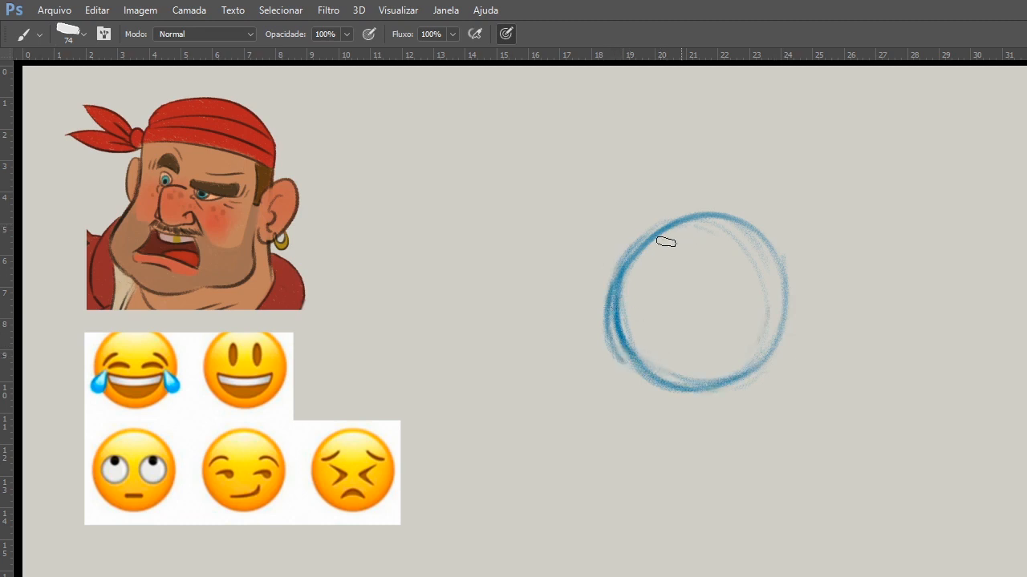
{"action": "left_click_drag", "start_coordinate": [676, 230], "coordinate": [676, 284]}
{"action": "left_click_drag", "start_coordinate": [612, 310], "coordinate": [633, 403]}
{"action": "left_click_drag", "start_coordinate": [617, 343], "coordinate": [632, 403]}
{"action": "left_click_drag", "start_coordinate": [612, 314], "coordinate": [620, 401]}
{"action": "mouse_move", "coordinate": [624, 356]}
{"action": "left_mouse_down"}
{"action": "mouse_move", "coordinate": [612, 461]}
{"action": "mouse_move", "coordinate": [644, 479]}
{"action": "mouse_move", "coordinate": [751, 492]}
{"action": "left_mouse_up"}
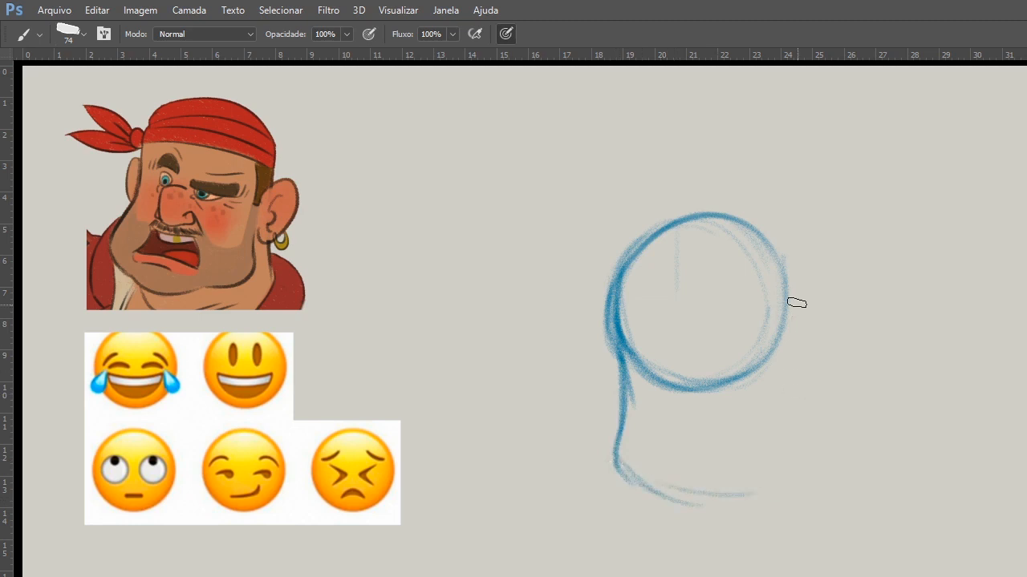
{"action": "left_click_drag", "start_coordinate": [789, 305], "coordinate": [808, 401]}
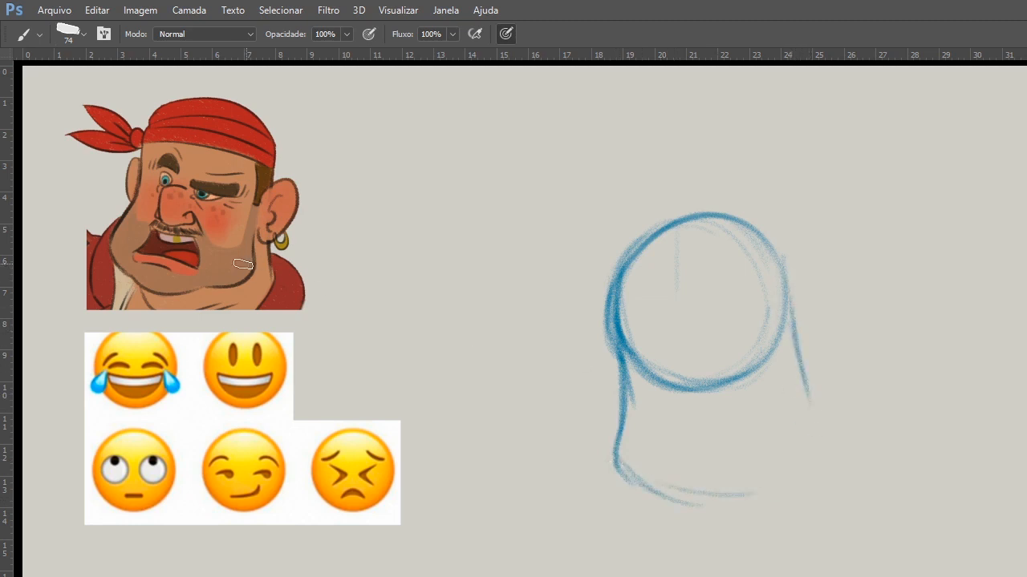
Draw the face's center line and cross guides over the pirate head, and a matching vertical center line through the new skull.
{"action": "left_click_drag", "start_coordinate": [203, 82], "coordinate": [162, 331]}
{"action": "left_click_drag", "start_coordinate": [124, 159], "coordinate": [273, 185]}
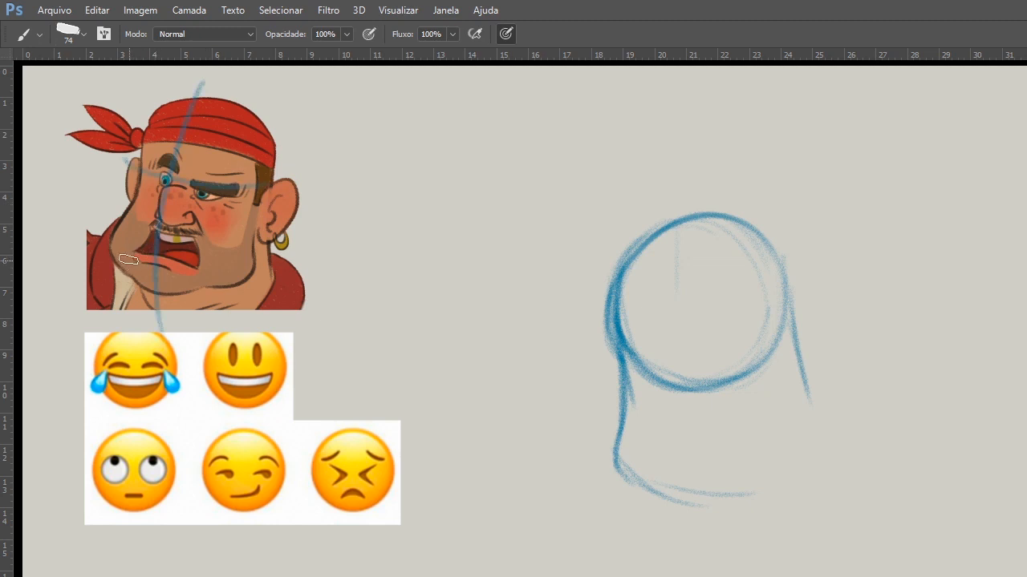
{"action": "left_click_drag", "start_coordinate": [679, 123], "coordinate": [679, 163]}
{"action": "left_click_drag", "start_coordinate": [676, 241], "coordinate": [682, 385]}
{"action": "left_click_drag", "start_coordinate": [675, 321], "coordinate": [691, 441]}
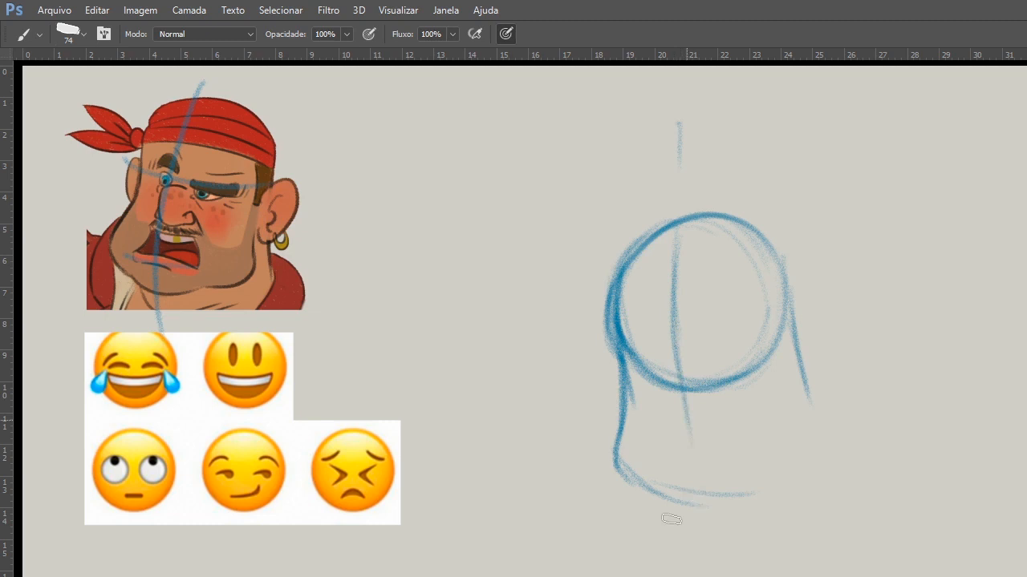
Complete the jaw outline of the sketched head and draw an oval for the chin at its base.
{"action": "mouse_move", "coordinate": [671, 519]}
{"action": "left_mouse_down"}
{"action": "mouse_move", "coordinate": [672, 472]}
{"action": "mouse_move", "coordinate": [764, 492]}
{"action": "mouse_move", "coordinate": [742, 499]}
{"action": "mouse_move", "coordinate": [809, 463]}
{"action": "left_mouse_up"}
{"action": "mouse_move", "coordinate": [806, 380]}
{"action": "left_mouse_down"}
{"action": "mouse_move", "coordinate": [821, 449]}
{"action": "mouse_move", "coordinate": [820, 438]}
{"action": "left_mouse_up"}
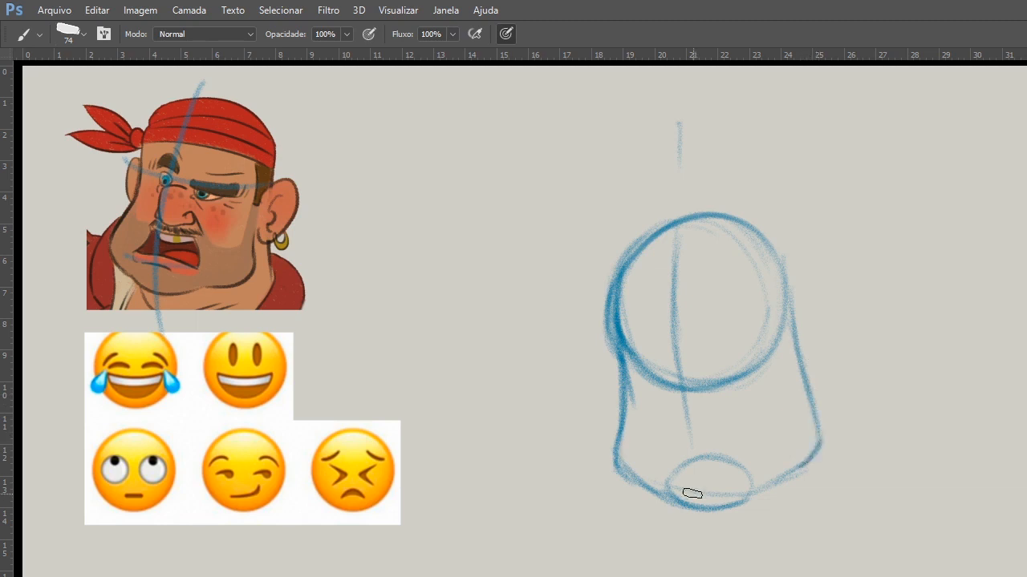
{"action": "mouse_move", "coordinate": [695, 456]}
{"action": "left_mouse_down"}
{"action": "mouse_move", "coordinate": [746, 495]}
{"action": "mouse_move", "coordinate": [683, 458]}
{"action": "mouse_move", "coordinate": [757, 474]}
{"action": "mouse_move", "coordinate": [725, 501]}
{"action": "left_mouse_up"}
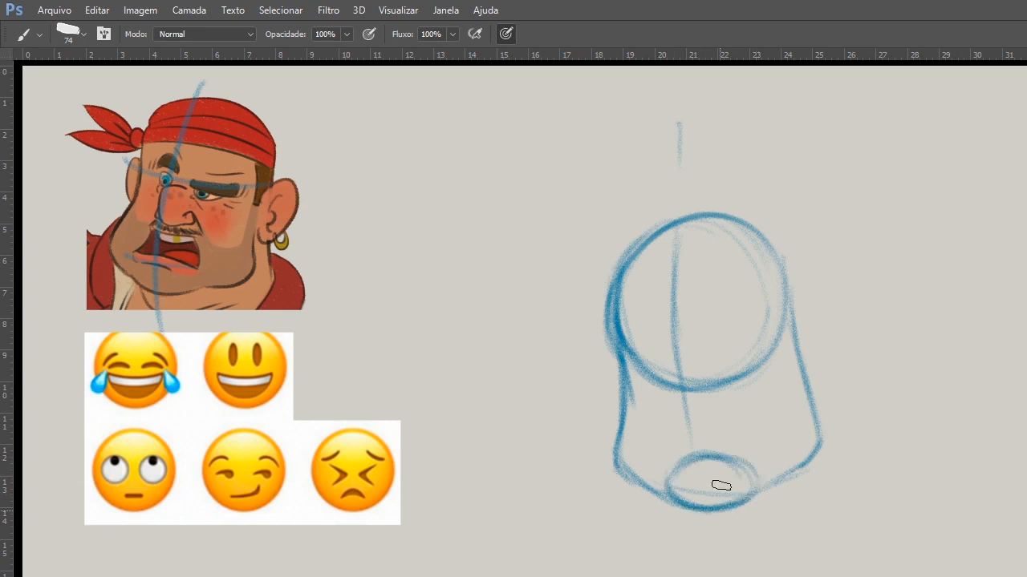
Sketch the neck lines dropping from both jaw corners and close the neck with a curved base line.
{"action": "left_click_drag", "start_coordinate": [619, 460], "coordinate": [621, 492]}
{"action": "left_click_drag", "start_coordinate": [808, 388], "coordinate": [834, 485]}
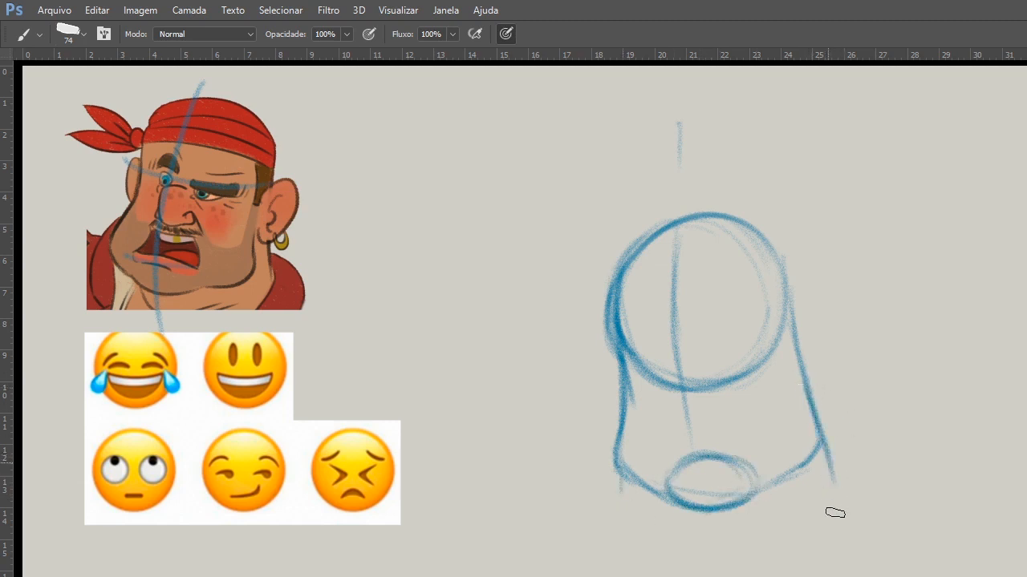
{"action": "left_click_drag", "start_coordinate": [621, 479], "coordinate": [620, 514]}
{"action": "left_click_drag", "start_coordinate": [620, 473], "coordinate": [618, 546]}
{"action": "left_click_drag", "start_coordinate": [620, 504], "coordinate": [617, 541]}
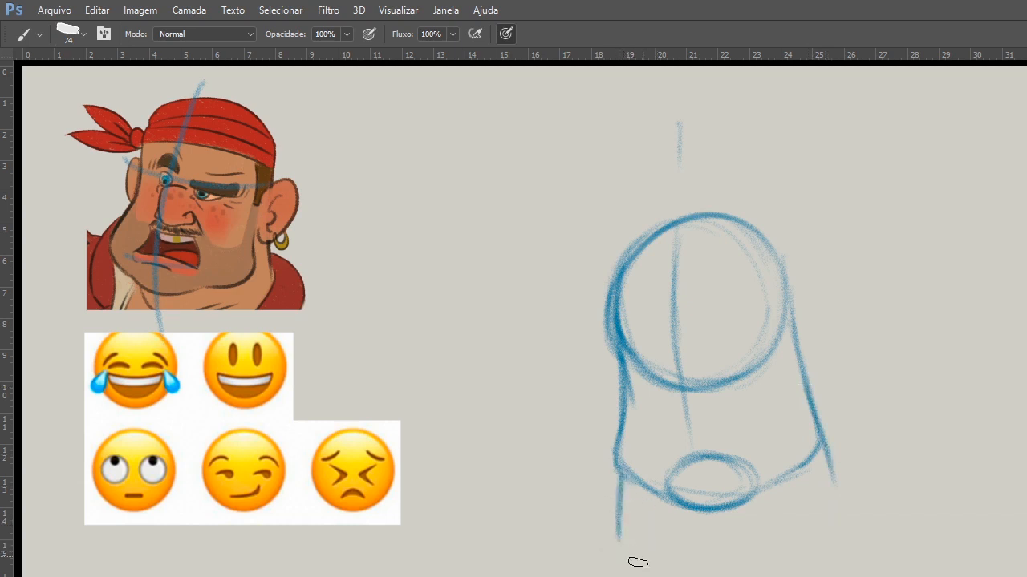
{"action": "left_click_drag", "start_coordinate": [615, 532], "coordinate": [682, 576]}
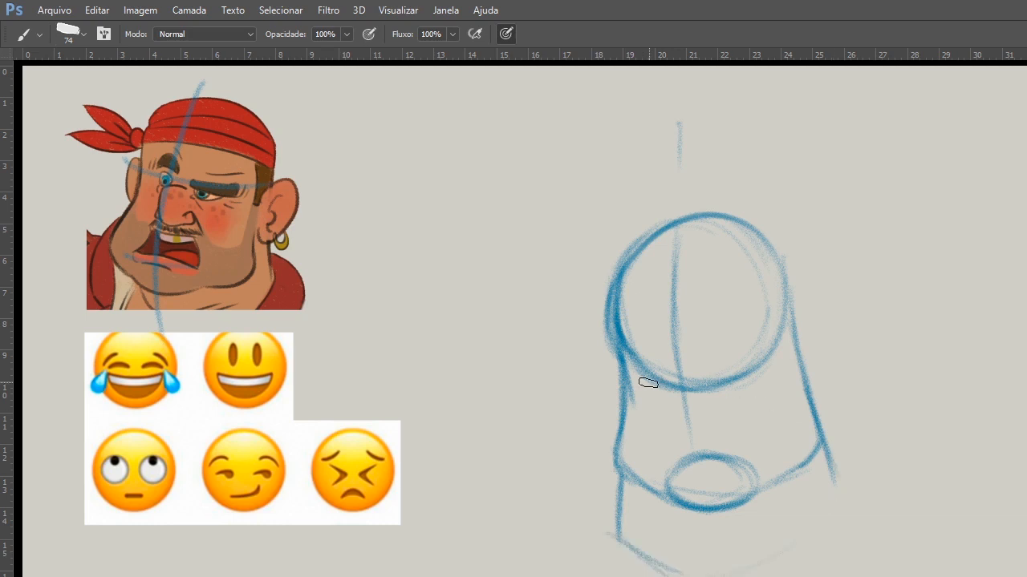
Reinforce the skull circle, extend the center line to the chin, and draw a curved eye line across the head.
{"action": "left_click_drag", "start_coordinate": [641, 239], "coordinate": [728, 218]}
{"action": "left_click_drag", "start_coordinate": [775, 244], "coordinate": [609, 281]}
{"action": "left_click_drag", "start_coordinate": [771, 251], "coordinate": [781, 329]}
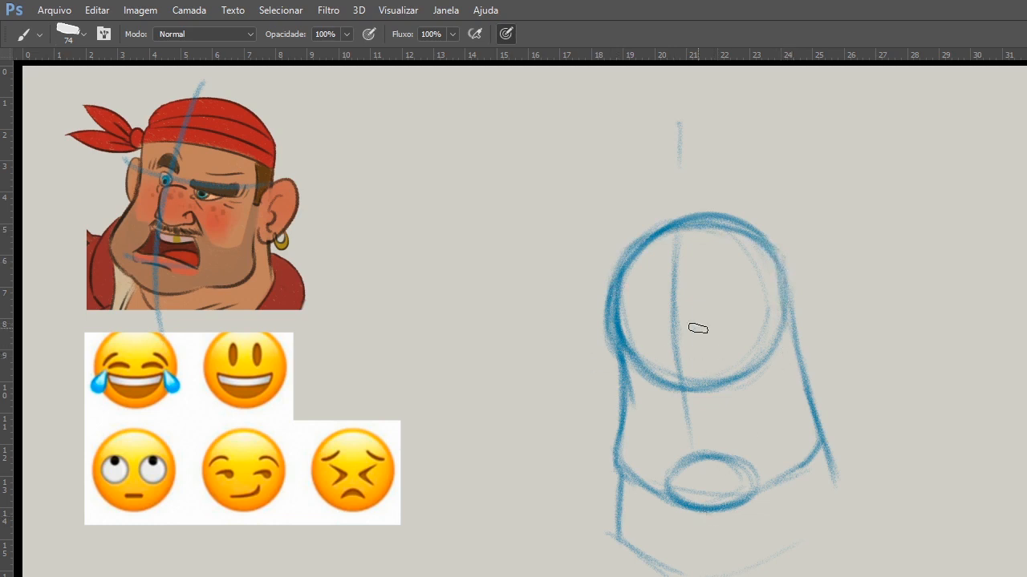
{"action": "left_click_drag", "start_coordinate": [684, 398], "coordinate": [696, 499]}
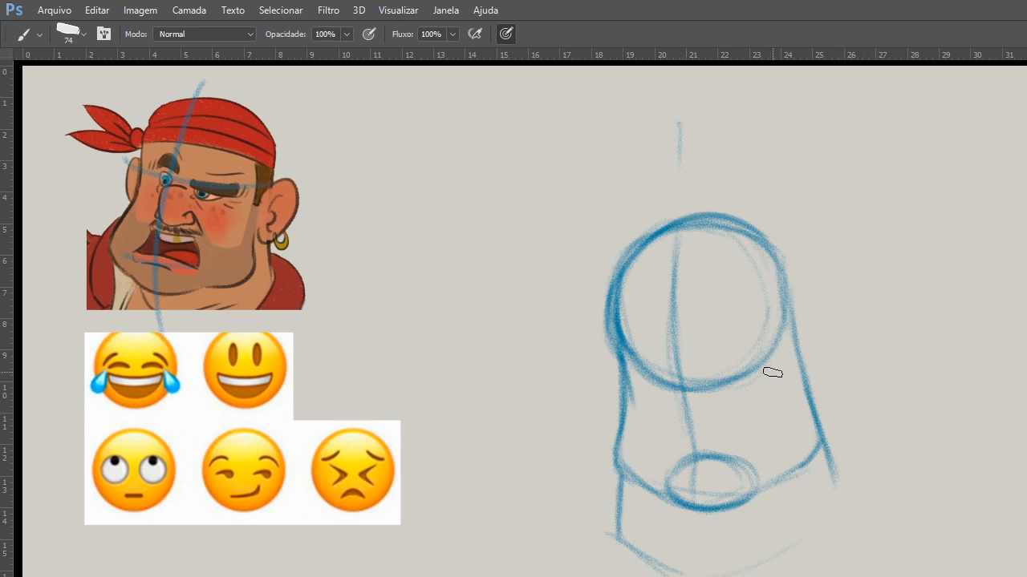
{"action": "left_click_drag", "start_coordinate": [587, 344], "coordinate": [802, 323]}
{"action": "mouse_move", "coordinate": [603, 346]}
{"action": "left_mouse_down"}
{"action": "mouse_move", "coordinate": [700, 349]}
{"action": "mouse_move", "coordinate": [785, 301]}
{"action": "mouse_move", "coordinate": [602, 335]}
{"action": "mouse_move", "coordinate": [733, 346]}
{"action": "mouse_move", "coordinate": [820, 307]}
{"action": "left_mouse_up"}
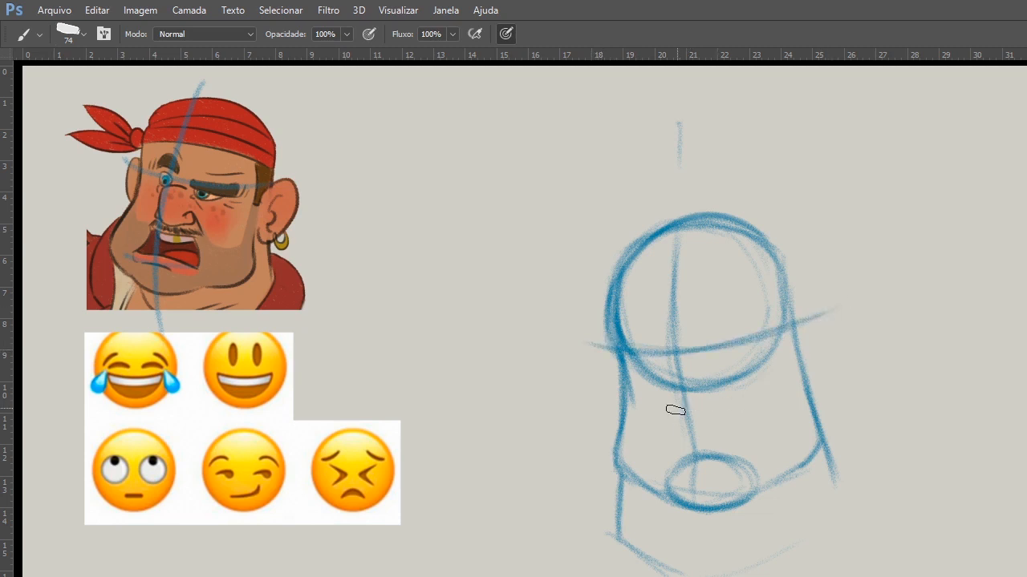
Add short curved guides for the nose base and mouth, and outline an ear on each side of the head.
{"action": "left_click_drag", "start_coordinate": [656, 407], "coordinate": [717, 410]}
{"action": "left_click_drag", "start_coordinate": [648, 410], "coordinate": [732, 407]}
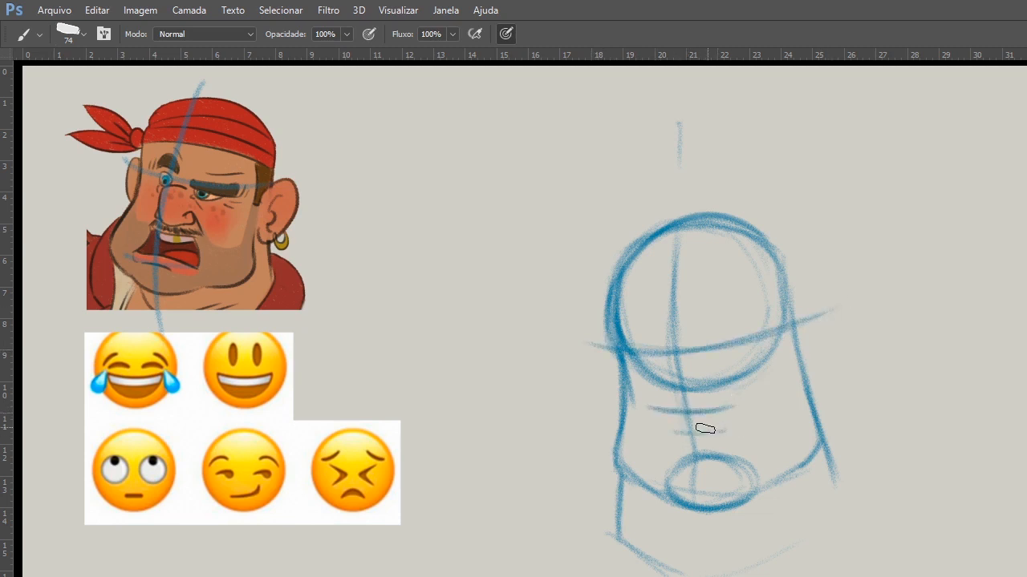
{"action": "mouse_move", "coordinate": [672, 432]}
{"action": "left_mouse_down"}
{"action": "mouse_move", "coordinate": [730, 426]}
{"action": "mouse_move", "coordinate": [744, 406]}
{"action": "left_mouse_up"}
{"action": "mouse_move", "coordinate": [799, 330]}
{"action": "left_mouse_down"}
{"action": "mouse_move", "coordinate": [823, 316]}
{"action": "mouse_move", "coordinate": [832, 354]}
{"action": "mouse_move", "coordinate": [813, 390]}
{"action": "mouse_move", "coordinate": [825, 394]}
{"action": "left_mouse_up"}
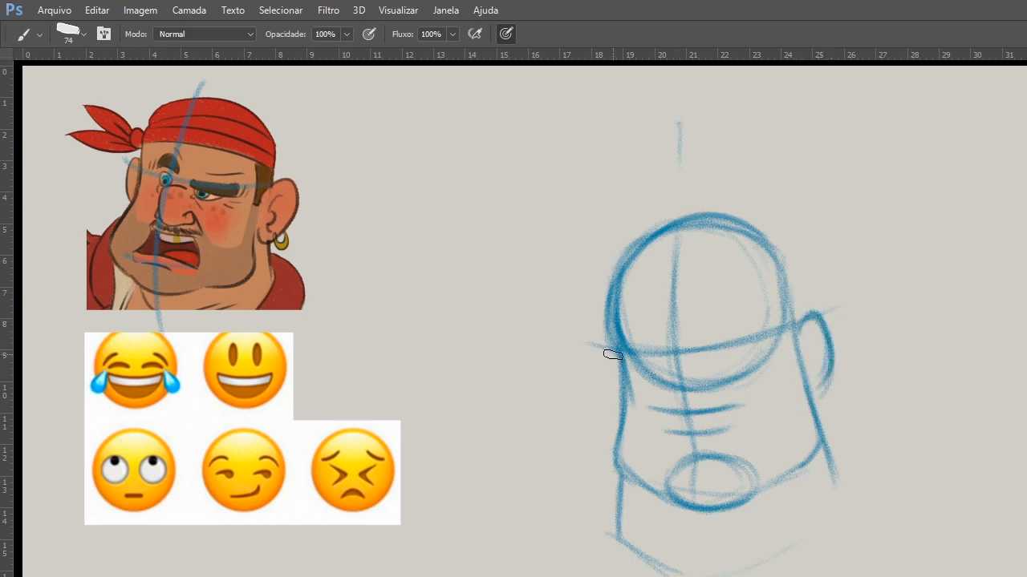
{"action": "left_click_drag", "start_coordinate": [610, 350], "coordinate": [617, 419]}
Sketch a large detailed ear study beside the head, with outer rim, inner folds and lobe.
{"action": "left_click_drag", "start_coordinate": [951, 268], "coordinate": [1025, 205]}
{"action": "left_click_drag", "start_coordinate": [998, 417], "coordinate": [1025, 363]}
{"action": "mouse_move", "coordinate": [967, 379]}
{"action": "left_mouse_down"}
{"action": "mouse_move", "coordinate": [1023, 385]}
{"action": "mouse_move", "coordinate": [991, 417]}
{"action": "left_mouse_up"}
{"action": "mouse_move", "coordinate": [1025, 239]}
{"action": "left_mouse_down"}
{"action": "mouse_move", "coordinate": [967, 311]}
{"action": "mouse_move", "coordinate": [977, 365]}
{"action": "left_mouse_up"}
{"action": "mouse_move", "coordinate": [987, 288]}
{"action": "left_mouse_down"}
{"action": "mouse_move", "coordinate": [1003, 305]}
{"action": "mouse_move", "coordinate": [1009, 353]}
{"action": "left_mouse_up"}
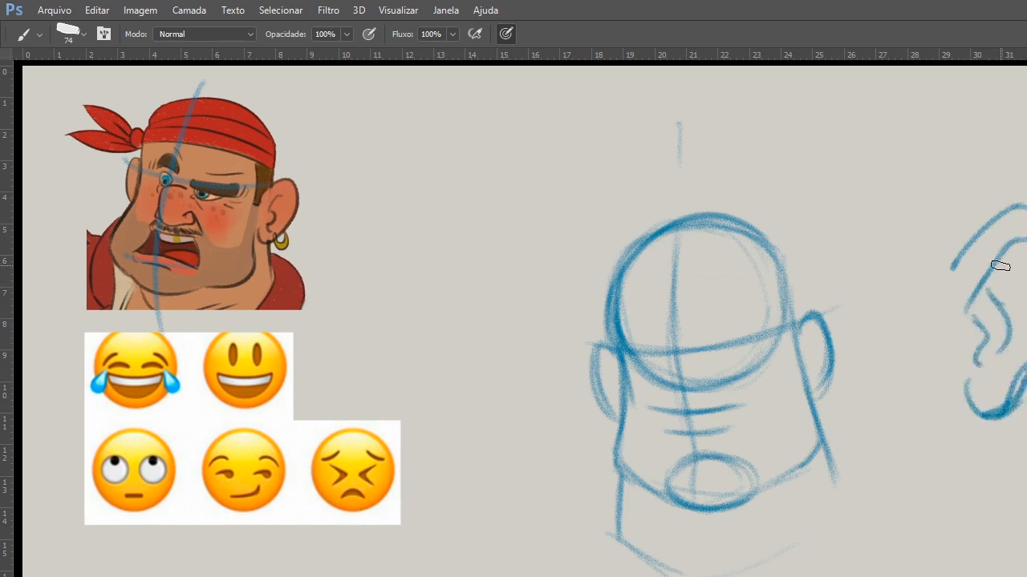
{"action": "left_click_drag", "start_coordinate": [1000, 266], "coordinate": [1021, 336]}
{"action": "mouse_move", "coordinate": [995, 224]}
{"action": "left_mouse_down"}
{"action": "mouse_move", "coordinate": [951, 277]}
{"action": "mouse_move", "coordinate": [1024, 206]}
{"action": "left_mouse_up"}
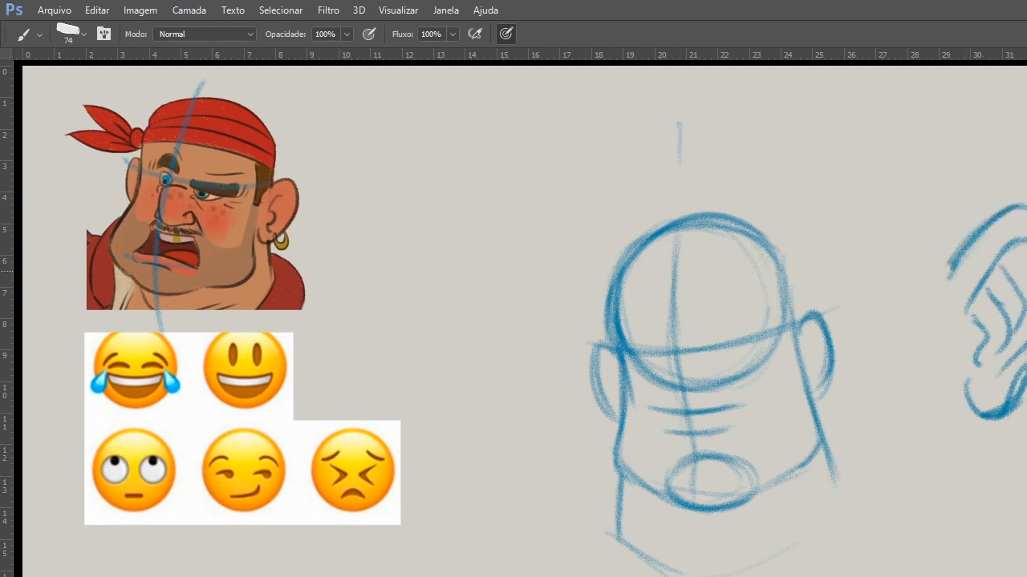
{"action": "mouse_move", "coordinate": [1025, 371]}
{"action": "left_mouse_down"}
{"action": "mouse_move", "coordinate": [1014, 382]}
{"action": "mouse_move", "coordinate": [962, 385]}
{"action": "left_mouse_up"}
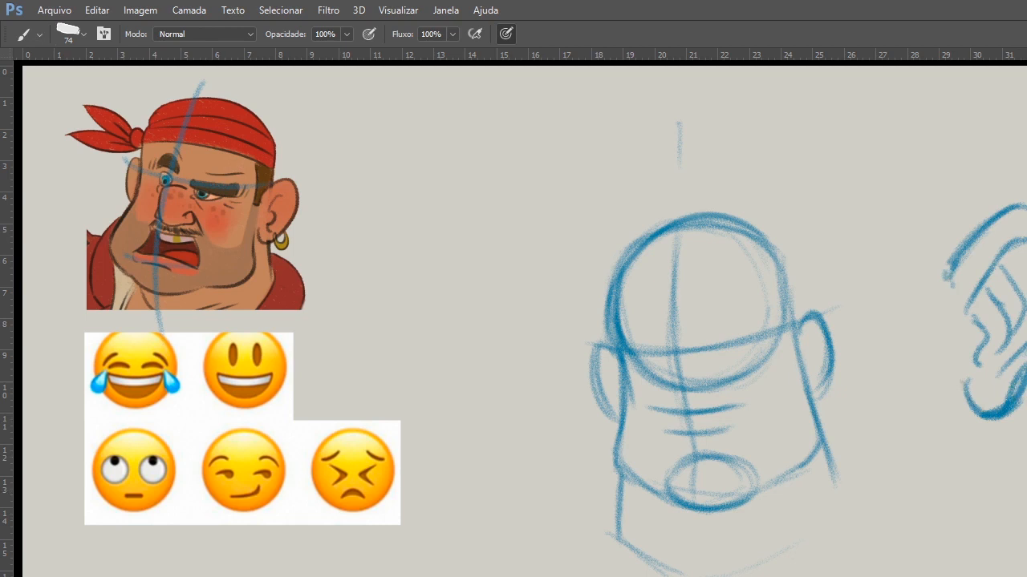
Select the ear study, scale it down and move it to the open space between the emoji sheet and the head's neck.
{"action": "key", "text": "l"}
{"action": "mouse_move", "coordinate": [1025, 164]}
{"action": "left_mouse_down"}
{"action": "mouse_move", "coordinate": [965, 179]}
{"action": "mouse_move", "coordinate": [912, 230]}
{"action": "mouse_move", "coordinate": [1026, 241]}
{"action": "left_mouse_up"}
{"action": "key", "text": "ctrl+t"}
{"action": "left_click_drag", "start_coordinate": [1025, 345], "coordinate": [991, 444]}
{"action": "mouse_move", "coordinate": [1025, 265]}
{"action": "left_mouse_down"}
{"action": "mouse_move", "coordinate": [1026, 374]}
{"action": "mouse_move", "coordinate": [1025, 324]}
{"action": "left_mouse_up"}
{"action": "mouse_move", "coordinate": [986, 419]}
{"action": "left_mouse_down"}
{"action": "mouse_move", "coordinate": [953, 477]}
{"action": "mouse_move", "coordinate": [504, 550]}
{"action": "left_mouse_up"}
{"action": "key", "text": "Return"}
{"action": "key", "text": "b"}
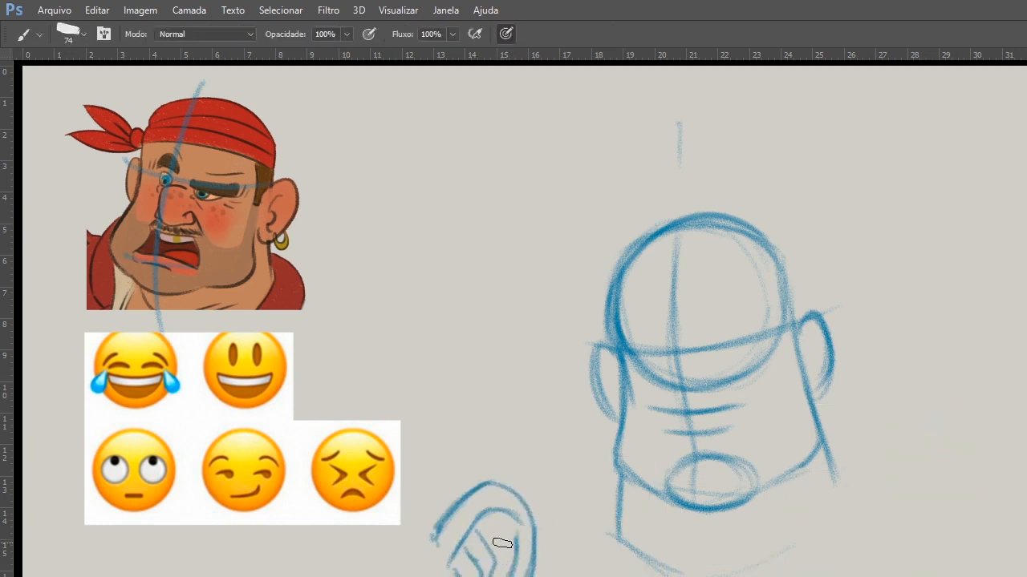
Darken the outlines of both ears on the head and add simplified inner folds.
{"action": "left_click_drag", "start_coordinate": [821, 321], "coordinate": [816, 397]}
{"action": "left_click_drag", "start_coordinate": [603, 346], "coordinate": [620, 417]}
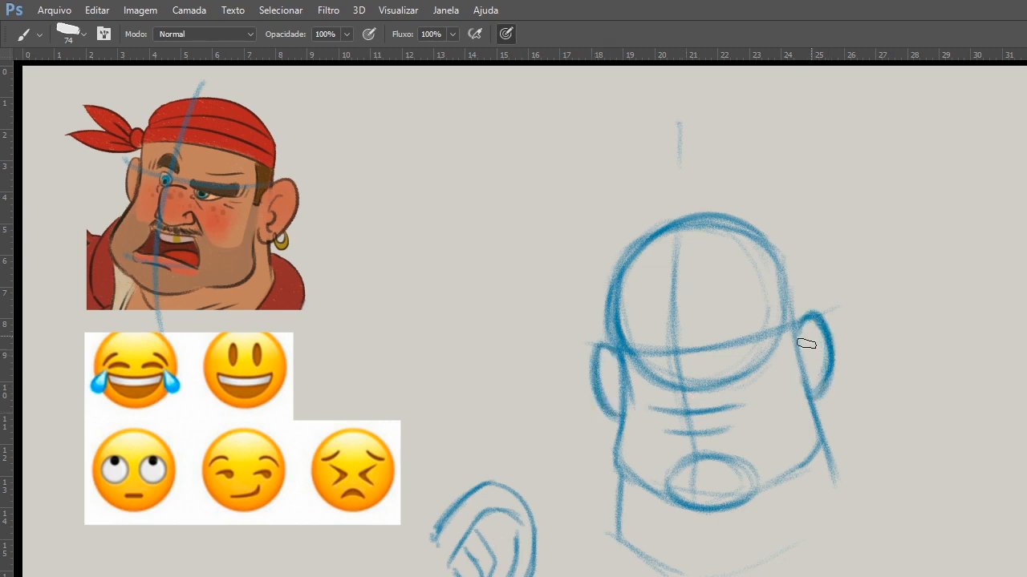
{"action": "left_click_drag", "start_coordinate": [812, 336], "coordinate": [811, 377]}
{"action": "left_click_drag", "start_coordinate": [605, 358], "coordinate": [619, 396]}
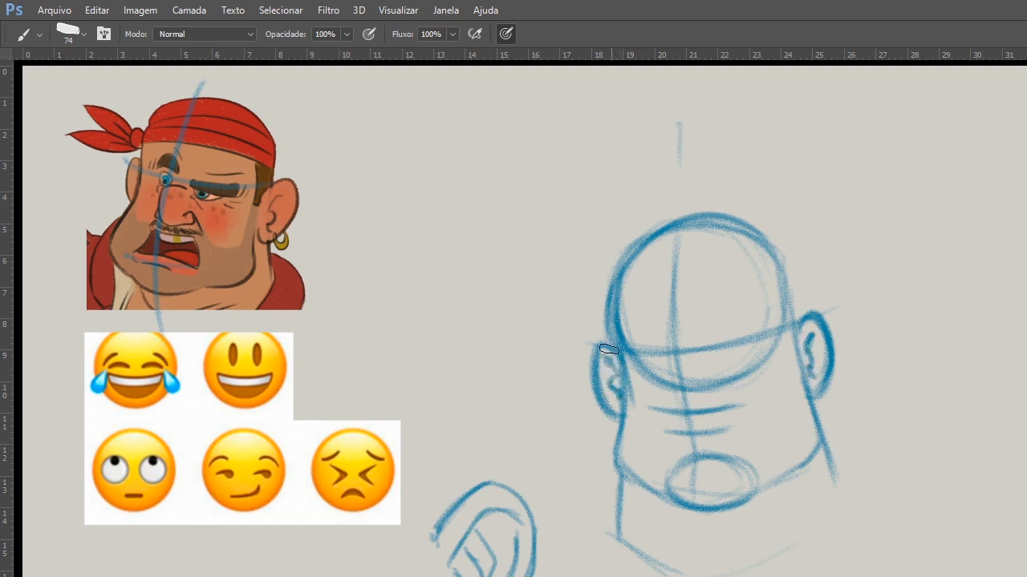
Sketch a rounded nose on the head's center line, between the eye line and the nose base guide.
{"action": "mouse_move", "coordinate": [679, 401]}
{"action": "left_mouse_down"}
{"action": "mouse_move", "coordinate": [708, 410]}
{"action": "mouse_move", "coordinate": [670, 374]}
{"action": "mouse_move", "coordinate": [684, 408]}
{"action": "mouse_move", "coordinate": [714, 385]}
{"action": "left_mouse_up"}
{"action": "left_click_drag", "start_coordinate": [674, 353], "coordinate": [718, 387]}
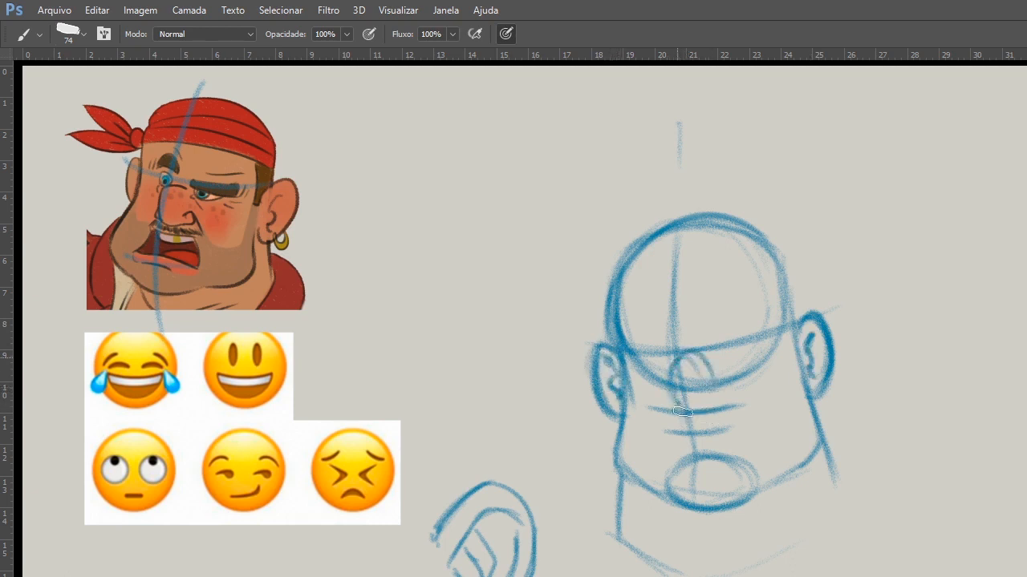
{"action": "mouse_move", "coordinate": [673, 369]}
{"action": "left_mouse_down"}
{"action": "mouse_move", "coordinate": [704, 406]}
{"action": "mouse_move", "coordinate": [727, 393]}
{"action": "left_mouse_up"}
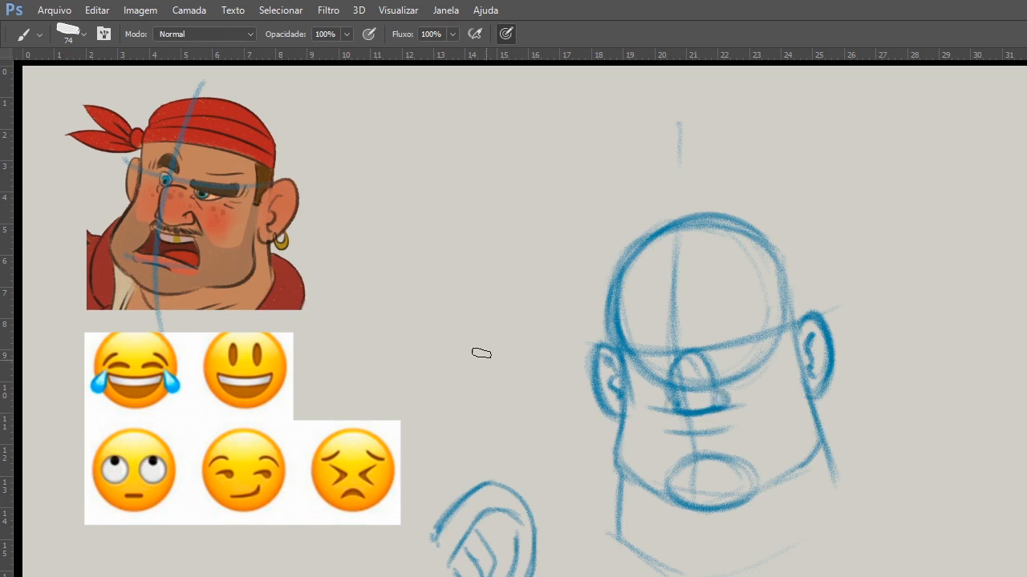
Draw a separate nose study beside the pirate head, with an oval bridge, rounded tip, side wings and dark nostrils.
{"action": "mouse_move", "coordinate": [461, 156]}
{"action": "left_mouse_down"}
{"action": "mouse_move", "coordinate": [447, 240]}
{"action": "mouse_move", "coordinate": [449, 183]}
{"action": "left_mouse_up"}
{"action": "left_click_drag", "start_coordinate": [437, 273], "coordinate": [494, 290]}
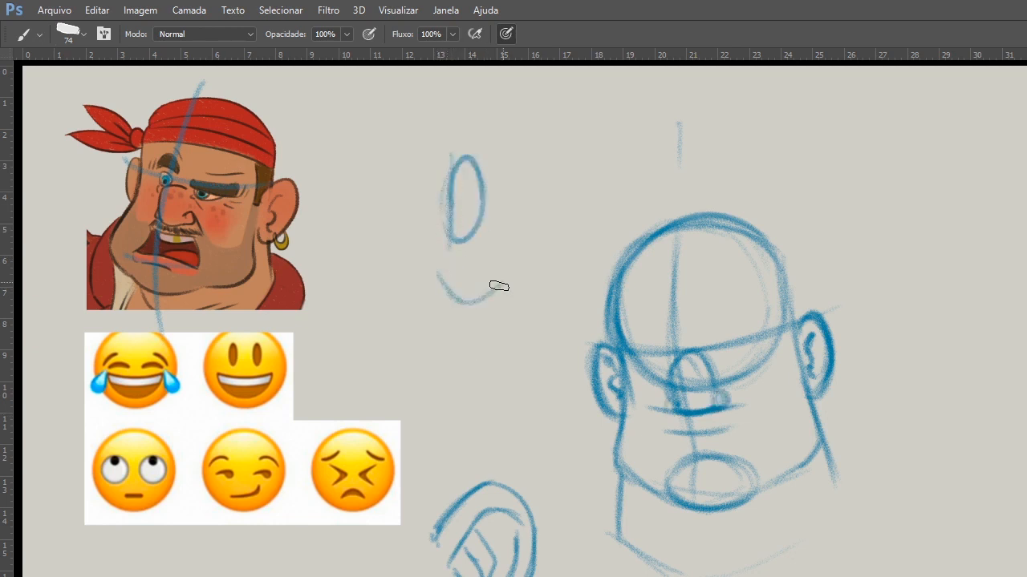
{"action": "left_click_drag", "start_coordinate": [470, 255], "coordinate": [470, 303]}
{"action": "mouse_move", "coordinate": [439, 271]}
{"action": "left_mouse_down"}
{"action": "mouse_move", "coordinate": [488, 263]}
{"action": "mouse_move", "coordinate": [434, 302]}
{"action": "left_mouse_up"}
{"action": "mouse_move", "coordinate": [502, 255]}
{"action": "left_mouse_down"}
{"action": "mouse_move", "coordinate": [497, 280]}
{"action": "mouse_move", "coordinate": [502, 251]}
{"action": "left_mouse_up"}
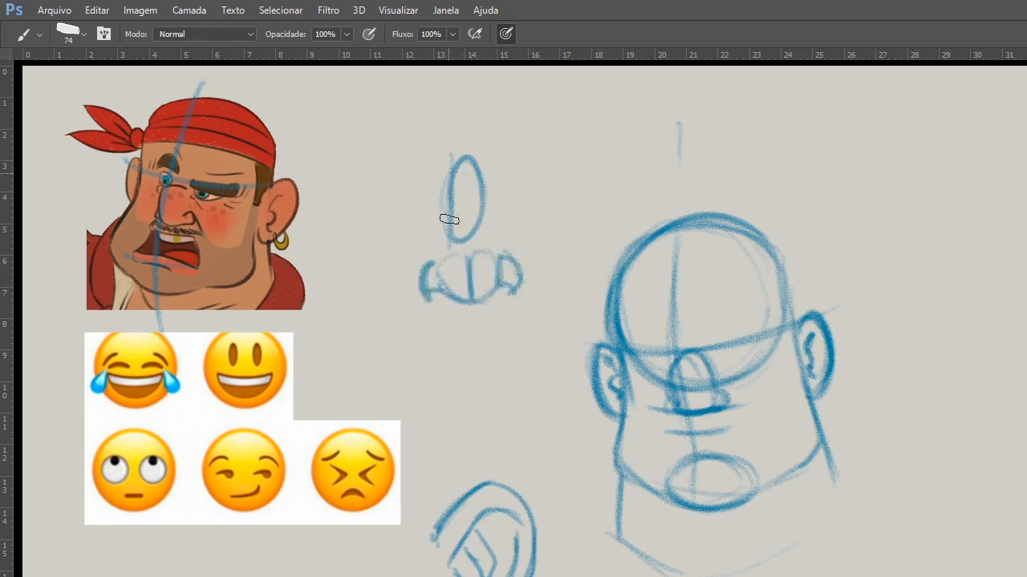
{"action": "left_click_drag", "start_coordinate": [450, 170], "coordinate": [442, 255]}
{"action": "mouse_move", "coordinate": [482, 181]}
{"action": "left_mouse_down"}
{"action": "mouse_move", "coordinate": [498, 252]}
{"action": "mouse_move", "coordinate": [467, 240]}
{"action": "left_mouse_up"}
{"action": "mouse_move", "coordinate": [449, 184]}
{"action": "left_mouse_down"}
{"action": "mouse_move", "coordinate": [442, 257]}
{"action": "mouse_move", "coordinate": [471, 175]}
{"action": "mouse_move", "coordinate": [448, 176]}
{"action": "mouse_move", "coordinate": [473, 149]}
{"action": "left_mouse_up"}
{"action": "left_click_drag", "start_coordinate": [462, 249], "coordinate": [445, 298]}
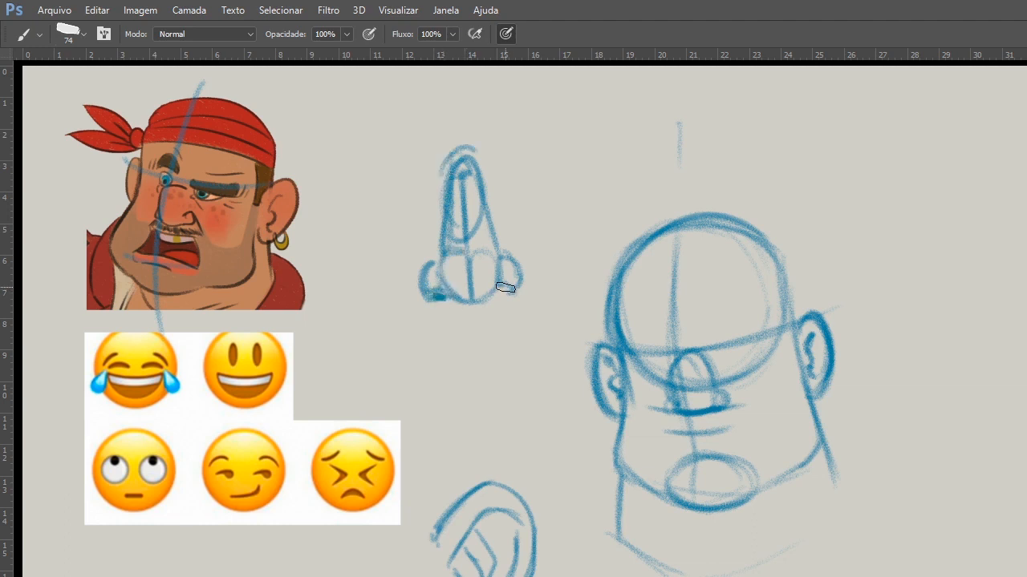
{"action": "left_click_drag", "start_coordinate": [505, 287], "coordinate": [497, 290]}
Draw a second, simplified nose study next to the first as a rounded arch with small nostril wings.
{"action": "left_click_drag", "start_coordinate": [555, 188], "coordinate": [614, 166]}
{"action": "mouse_move", "coordinate": [562, 131]}
{"action": "left_mouse_down"}
{"action": "mouse_move", "coordinate": [557, 222]}
{"action": "mouse_move", "coordinate": [545, 202]}
{"action": "mouse_move", "coordinate": [615, 217]}
{"action": "left_mouse_up"}
{"action": "left_click_drag", "start_coordinate": [609, 153], "coordinate": [618, 213]}
{"action": "left_click_drag", "start_coordinate": [616, 189], "coordinate": [614, 215]}
{"action": "left_click_drag", "start_coordinate": [612, 165], "coordinate": [617, 204]}
{"action": "mouse_move", "coordinate": [547, 205]}
{"action": "left_mouse_down"}
{"action": "mouse_move", "coordinate": [560, 217]}
{"action": "mouse_move", "coordinate": [544, 223]}
{"action": "mouse_move", "coordinate": [573, 221]}
{"action": "left_mouse_up"}
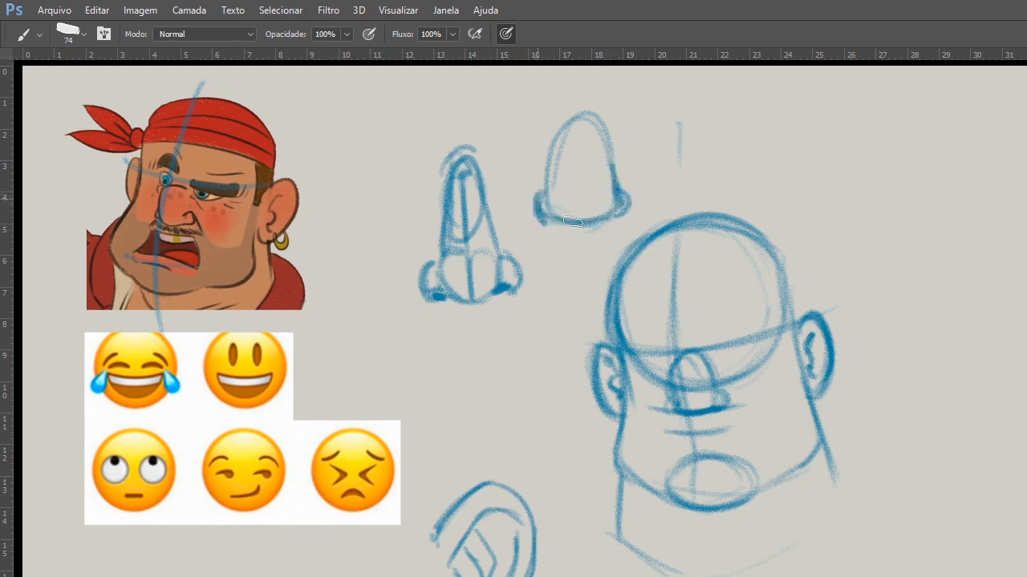
{"action": "mouse_move", "coordinate": [563, 138]}
{"action": "left_mouse_down"}
{"action": "mouse_move", "coordinate": [551, 190]}
{"action": "mouse_move", "coordinate": [567, 222]}
{"action": "mouse_move", "coordinate": [623, 207]}
{"action": "mouse_move", "coordinate": [553, 218]}
{"action": "left_mouse_up"}
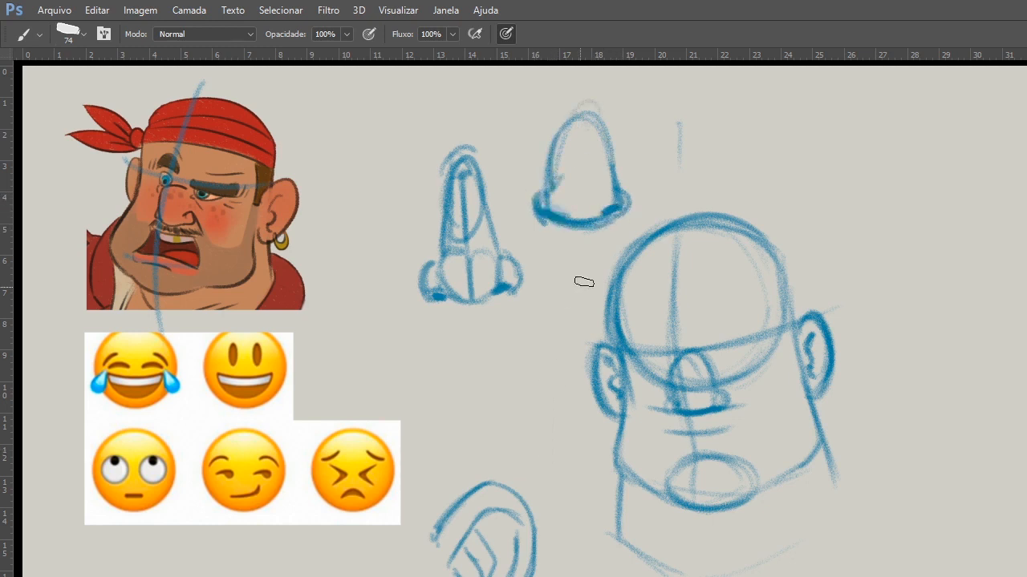
Select both nose studies, scale them to about 74.5% and move them below the emoji sheet.
{"action": "key", "text": "l"}
{"action": "mouse_move", "coordinate": [637, 118]}
{"action": "left_mouse_down"}
{"action": "mouse_move", "coordinate": [415, 297]}
{"action": "mouse_move", "coordinate": [497, 355]}
{"action": "mouse_move", "coordinate": [605, 110]}
{"action": "left_mouse_up"}
{"action": "key", "text": "ctrl+t"}
{"action": "left_click_drag", "start_coordinate": [650, 78], "coordinate": [559, 248]}
{"action": "left_click_drag", "start_coordinate": [641, 508], "coordinate": [712, 351]}
{"action": "key", "text": "Return"}
{"action": "key", "text": "Delete"}
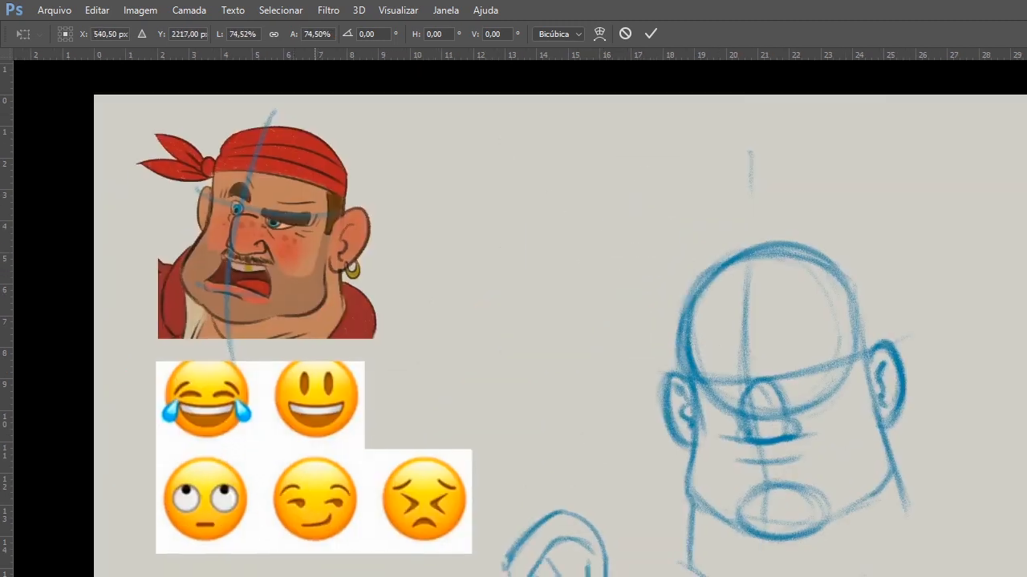
Select the ear study, scale it to about 88.4% and move it toward the area below the emoji sheet.
{"action": "key", "text": "l"}
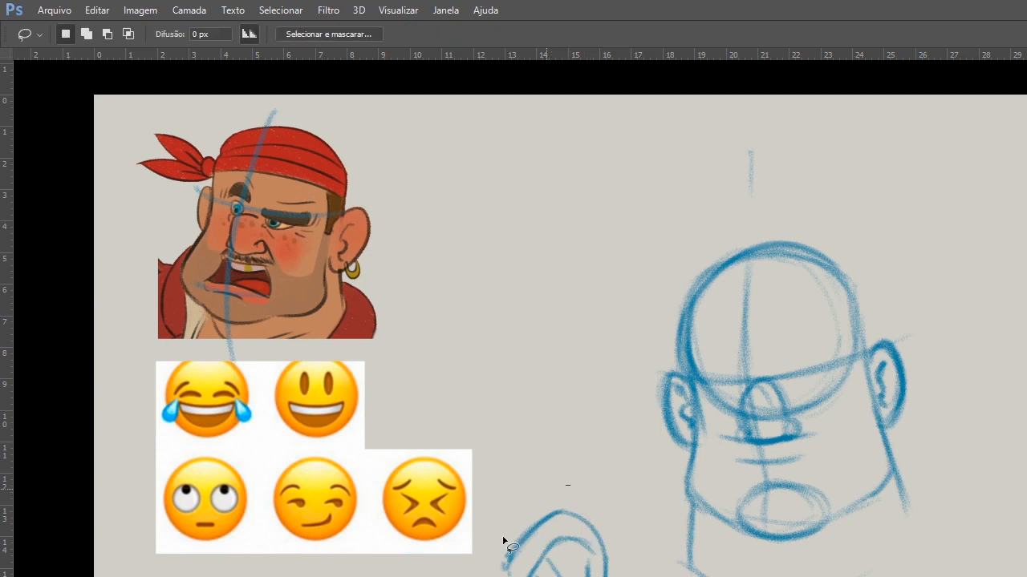
{"action": "left_click_drag", "start_coordinate": [503, 541], "coordinate": [578, 469]}
{"action": "key", "text": "ctrl+t"}
{"action": "left_click_drag", "start_coordinate": [749, 470], "coordinate": [724, 511]}
{"action": "mouse_move", "coordinate": [578, 538]}
{"action": "left_mouse_down"}
{"action": "mouse_move", "coordinate": [387, 571]}
{"action": "mouse_move", "coordinate": [385, 559]}
{"action": "left_mouse_up"}
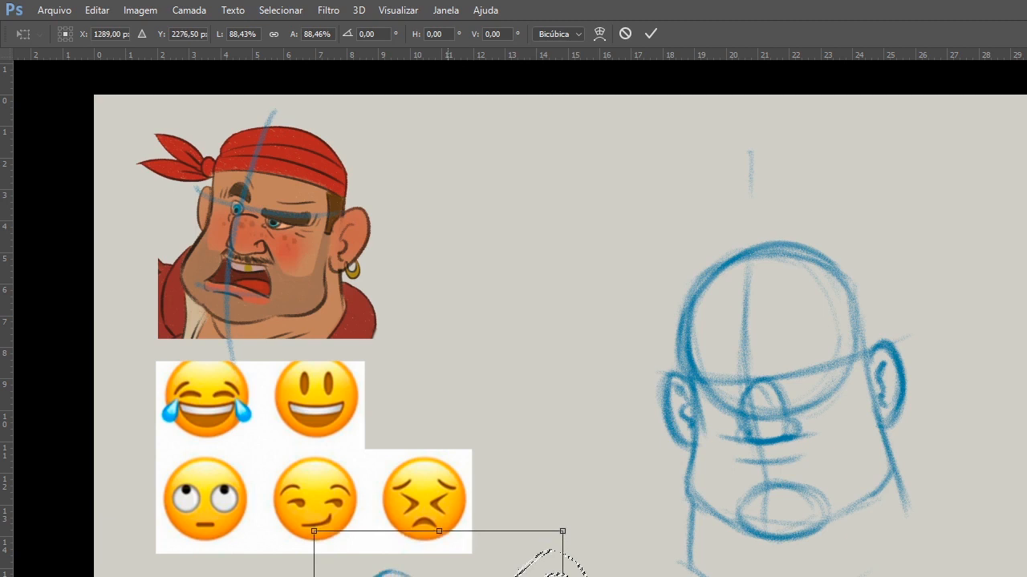
{"action": "key", "text": "Return"}
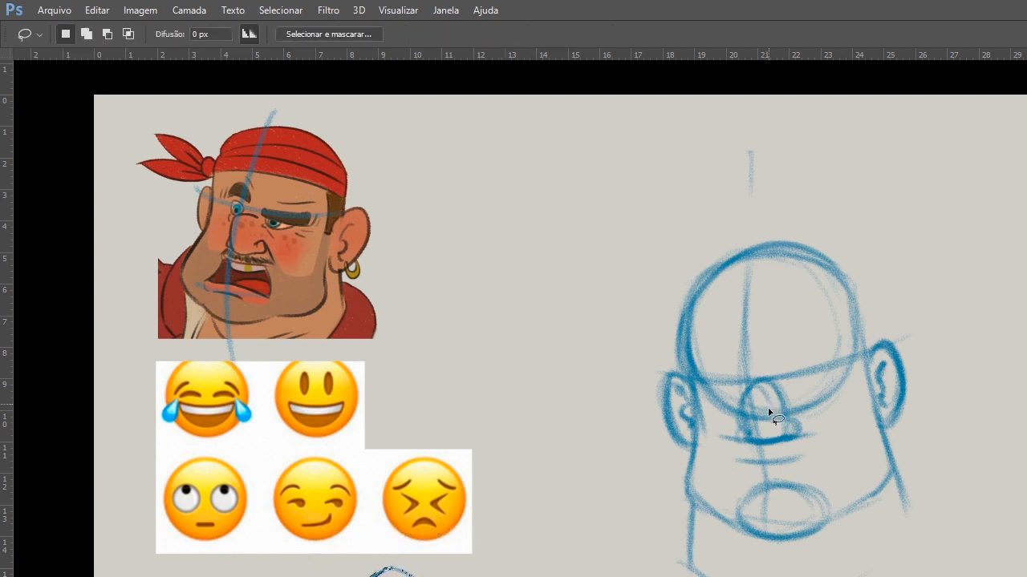
Select the whole head sketch and move it closer to the pirate and emoji references.
{"action": "mouse_move", "coordinate": [874, 237]}
{"action": "left_mouse_down"}
{"action": "mouse_move", "coordinate": [580, 291]}
{"action": "mouse_move", "coordinate": [904, 233]}
{"action": "left_mouse_up"}
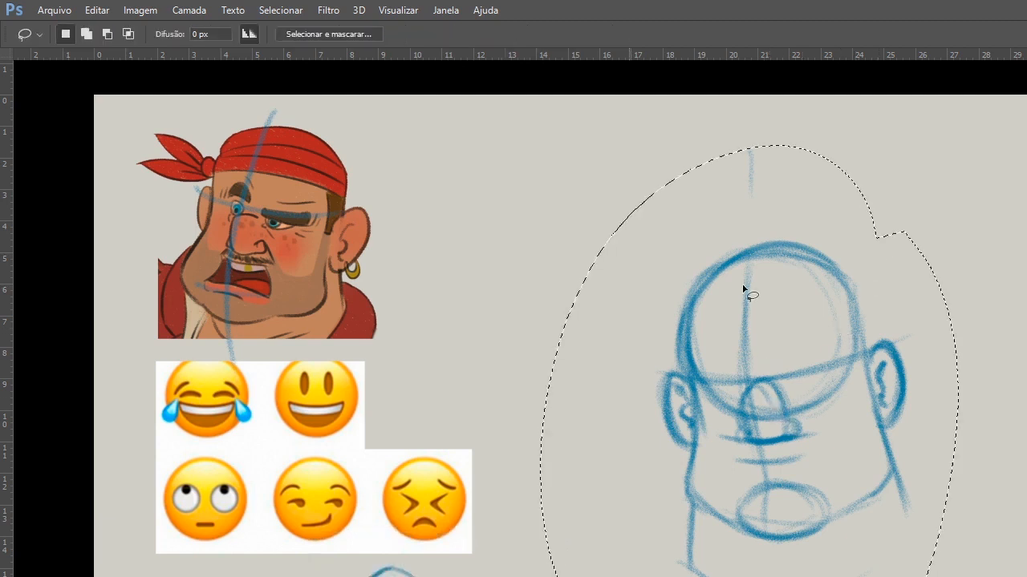
{"action": "key", "text": "ctrl+t"}
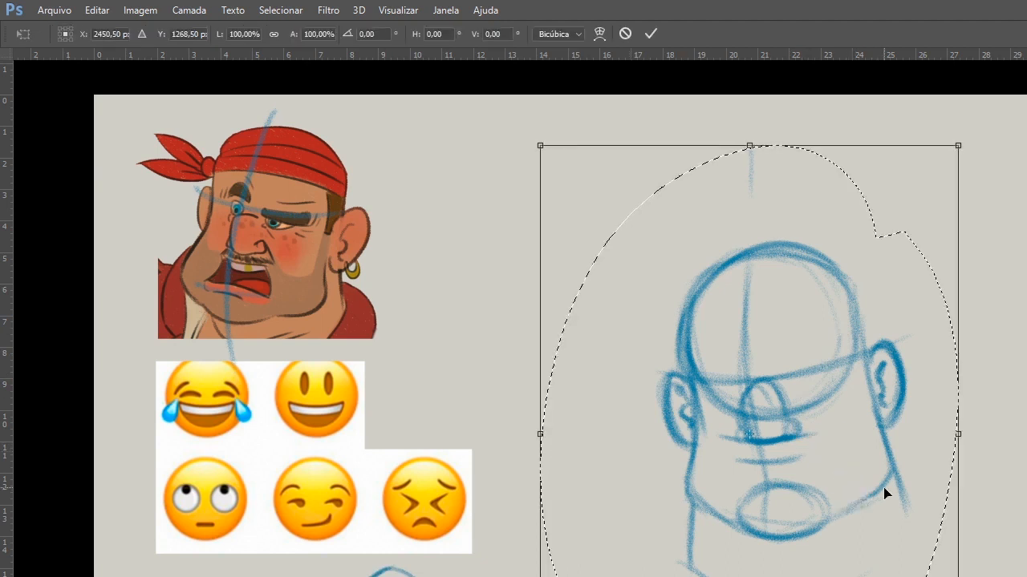
{"action": "left_click_drag", "start_coordinate": [884, 487], "coordinate": [766, 468]}
{"action": "key", "text": "Return"}
{"action": "key", "text": "ctrl+d"}
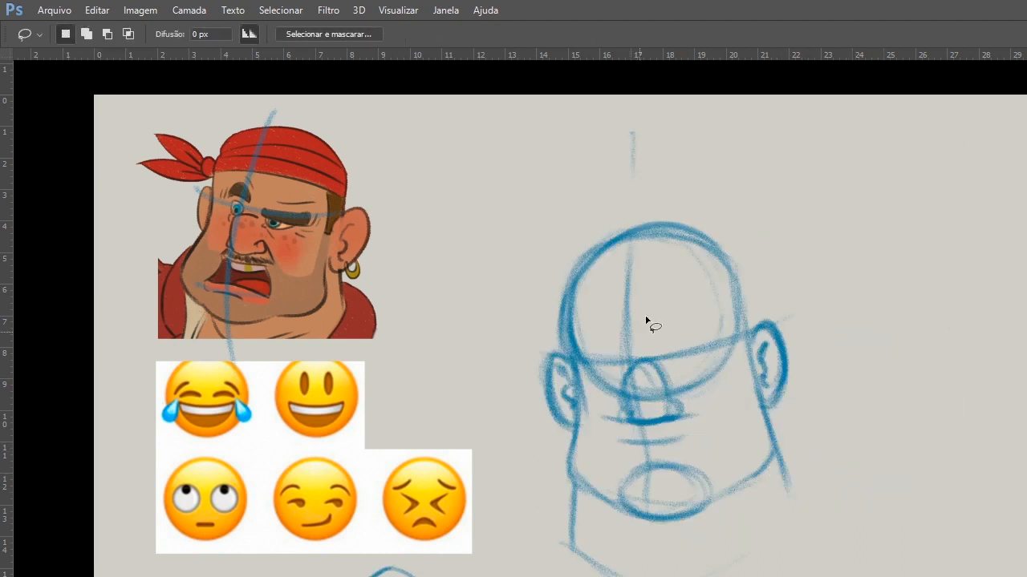
Darken the head's eye line and sketch a small round eye on each side of the nose.
{"action": "key", "text": "b"}
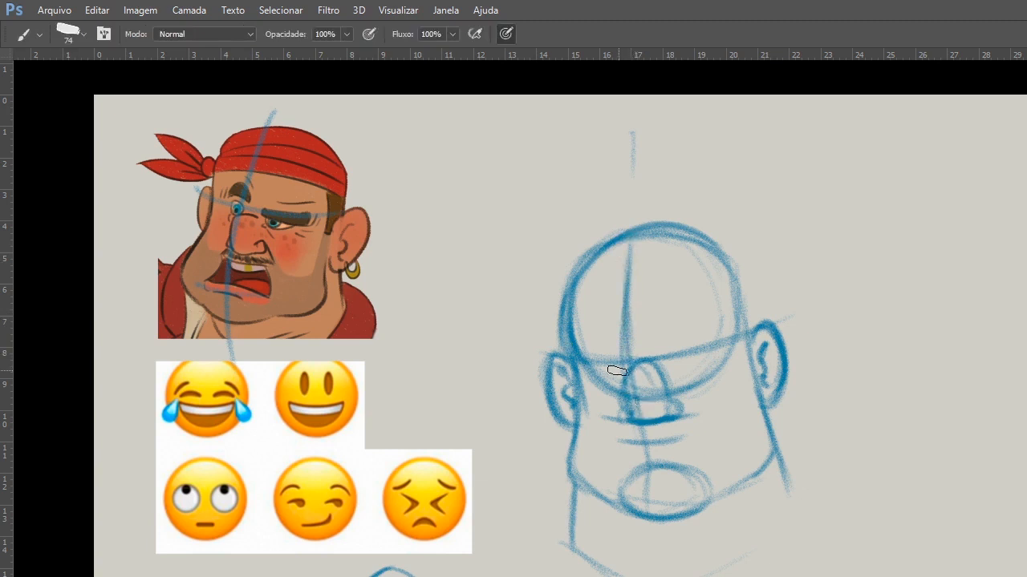
{"action": "left_click_drag", "start_coordinate": [576, 372], "coordinate": [763, 332]}
{"action": "left_click_drag", "start_coordinate": [675, 347], "coordinate": [681, 367]}
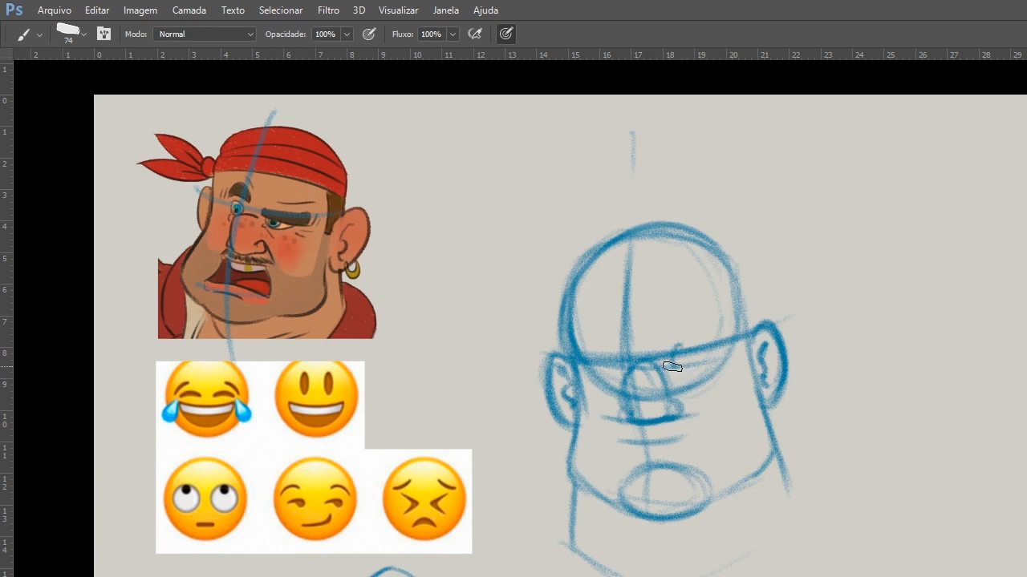
{"action": "left_click_drag", "start_coordinate": [673, 361], "coordinate": [704, 352]}
{"action": "mouse_move", "coordinate": [593, 358]}
{"action": "left_mouse_down"}
{"action": "mouse_move", "coordinate": [678, 365]}
{"action": "mouse_move", "coordinate": [703, 351]}
{"action": "left_mouse_up"}
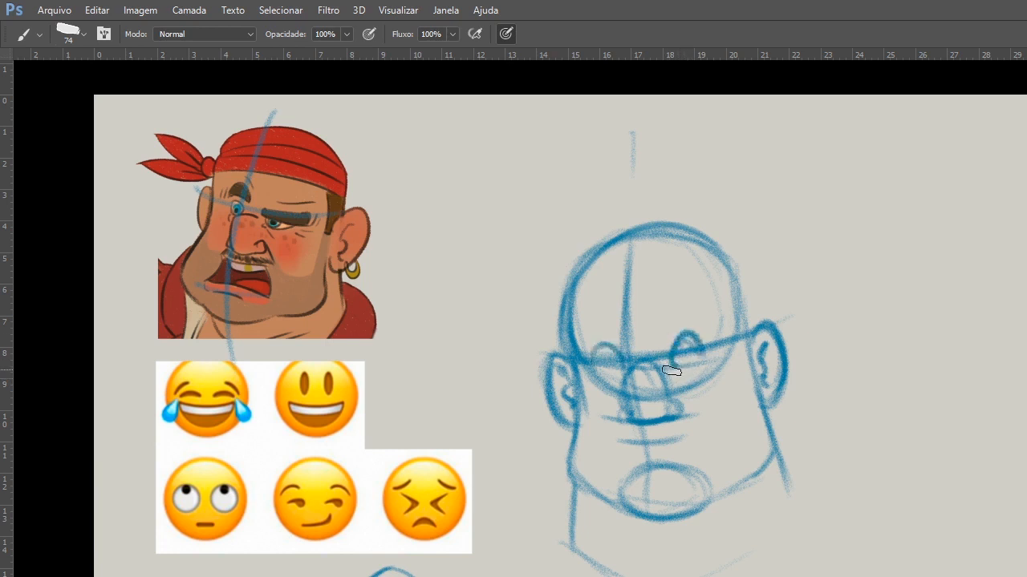
{"action": "left_click_drag", "start_coordinate": [596, 359], "coordinate": [623, 359]}
{"action": "left_click_drag", "start_coordinate": [674, 368], "coordinate": [704, 363]}
Sketch a fold beside the nose, a curved smile under it and short lower lip strokes above the chin.
{"action": "left_click_drag", "start_coordinate": [674, 395], "coordinate": [697, 419]}
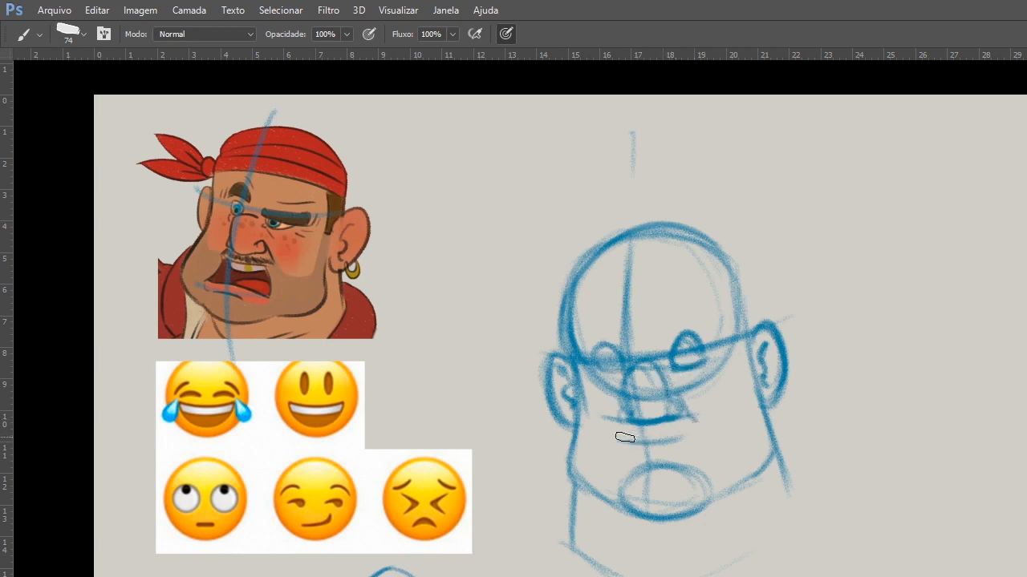
{"action": "left_click_drag", "start_coordinate": [615, 436], "coordinate": [710, 413]}
{"action": "left_click_drag", "start_coordinate": [646, 455], "coordinate": [680, 449]}
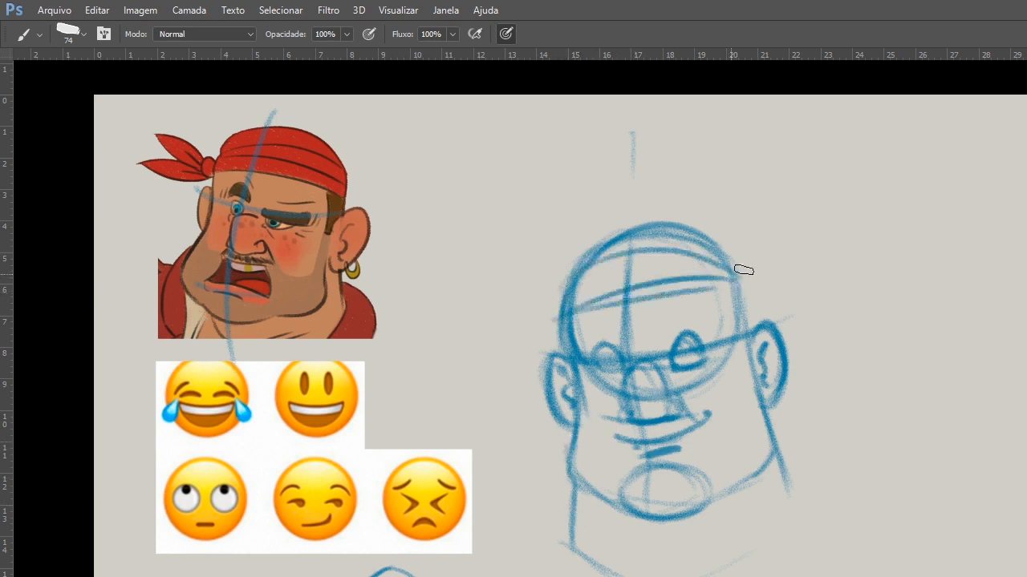
Draw a bandana across the forehead with a round knot and a pointed cloth tail at the side.
{"action": "mouse_move", "coordinate": [733, 273]}
{"action": "left_mouse_down"}
{"action": "mouse_move", "coordinate": [810, 268]}
{"action": "mouse_move", "coordinate": [742, 294]}
{"action": "left_mouse_up"}
{"action": "mouse_move", "coordinate": [752, 269]}
{"action": "left_mouse_down"}
{"action": "mouse_move", "coordinate": [810, 268]}
{"action": "mouse_move", "coordinate": [752, 289]}
{"action": "left_mouse_up"}
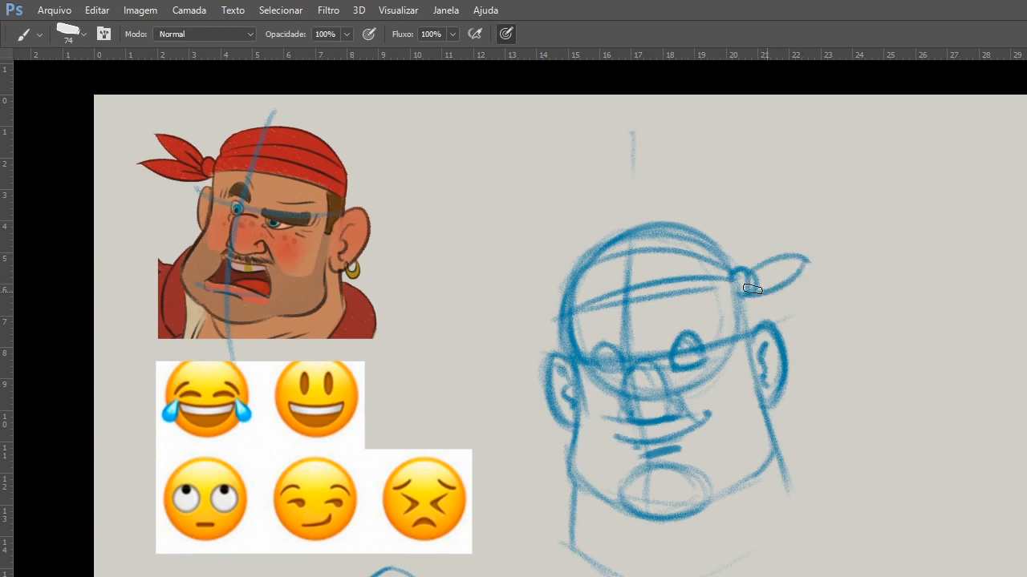
Select the head sketch and transform it, squashing its height slightly from the top and tilting it a little clockwise.
{"action": "key", "text": "l"}
{"action": "mouse_move", "coordinate": [670, 187]}
{"action": "left_mouse_down"}
{"action": "mouse_move", "coordinate": [522, 527]}
{"action": "mouse_move", "coordinate": [649, 98]}
{"action": "mouse_move", "coordinate": [560, 126]}
{"action": "left_mouse_up"}
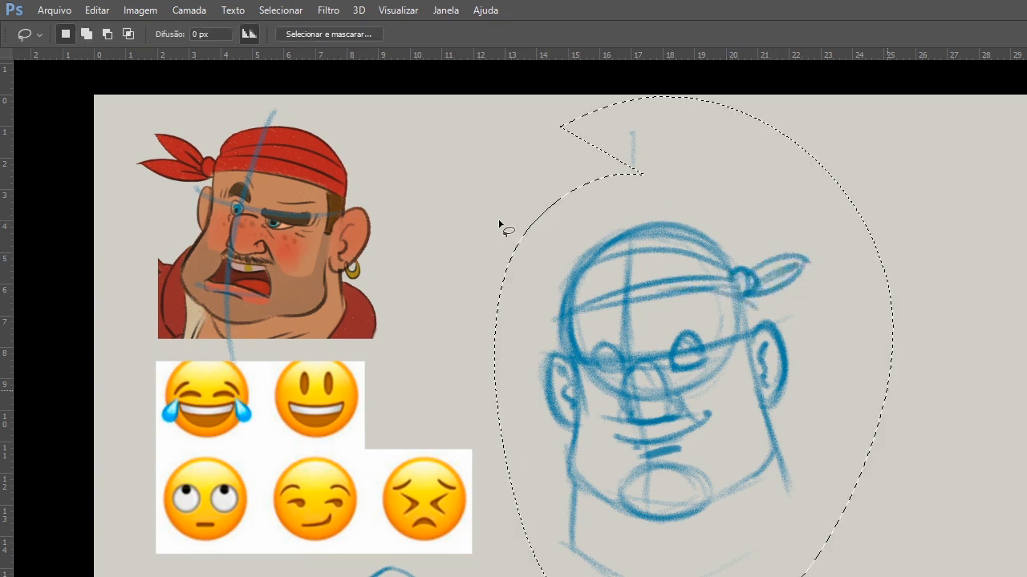
{"action": "key", "text": "ctrl+d"}
{"action": "mouse_move", "coordinate": [628, 191]}
{"action": "left_mouse_down"}
{"action": "mouse_move", "coordinate": [529, 576]}
{"action": "mouse_move", "coordinate": [783, 195]}
{"action": "mouse_move", "coordinate": [632, 163]}
{"action": "left_mouse_up"}
{"action": "key", "text": "ctrl+t"}
{"action": "left_click_drag", "start_coordinate": [686, 163], "coordinate": [687, 201]}
{"action": "mouse_move", "coordinate": [983, 548]}
{"action": "left_mouse_down"}
{"action": "mouse_move", "coordinate": [985, 560]}
{"action": "mouse_move", "coordinate": [970, 552]}
{"action": "left_mouse_up"}
{"action": "key", "text": "Return"}
{"action": "key", "text": "ctrl+d"}
Darken the nose base, fill in both pupils and draw arched eyebrows above the eyes.
{"action": "key", "text": "b"}
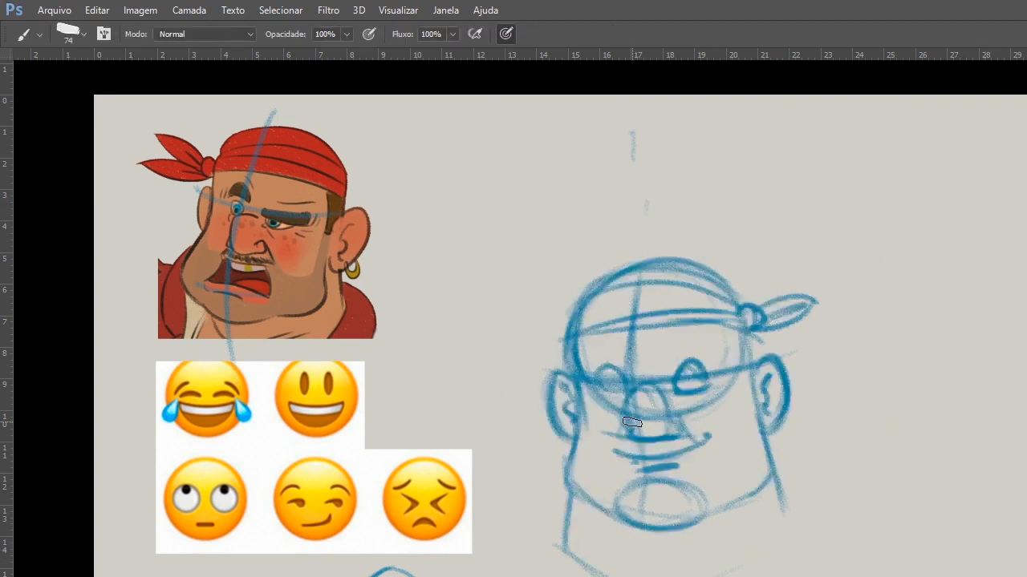
{"action": "left_click_drag", "start_coordinate": [627, 438], "coordinate": [661, 440]}
{"action": "left_click_drag", "start_coordinate": [616, 381], "coordinate": [618, 385]}
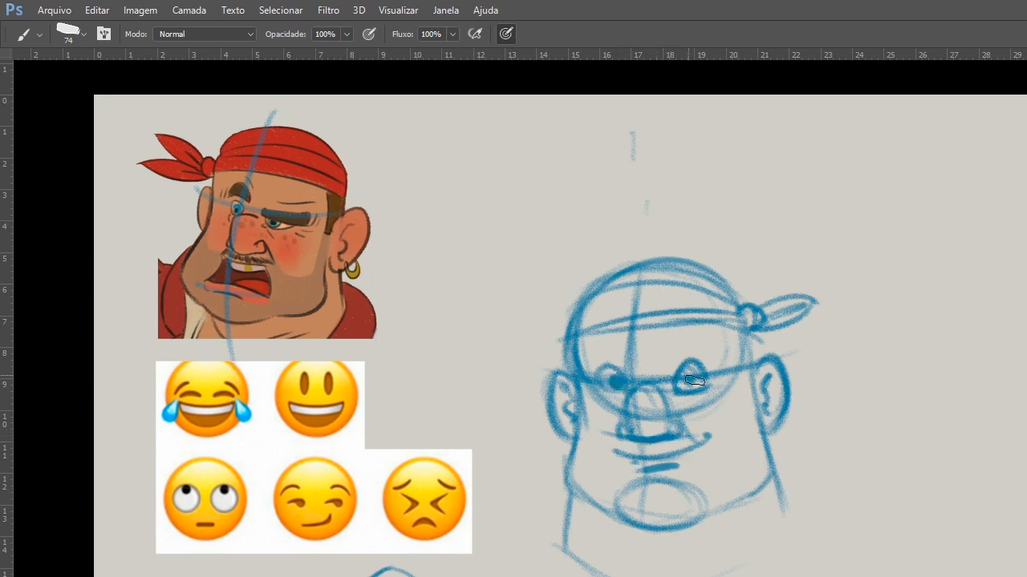
{"action": "left_click_drag", "start_coordinate": [694, 380], "coordinate": [688, 381]}
{"action": "mouse_move", "coordinate": [580, 351]}
{"action": "left_mouse_down"}
{"action": "mouse_move", "coordinate": [625, 357]}
{"action": "mouse_move", "coordinate": [624, 346]}
{"action": "mouse_move", "coordinate": [683, 337]}
{"action": "mouse_move", "coordinate": [714, 353]}
{"action": "left_mouse_up"}
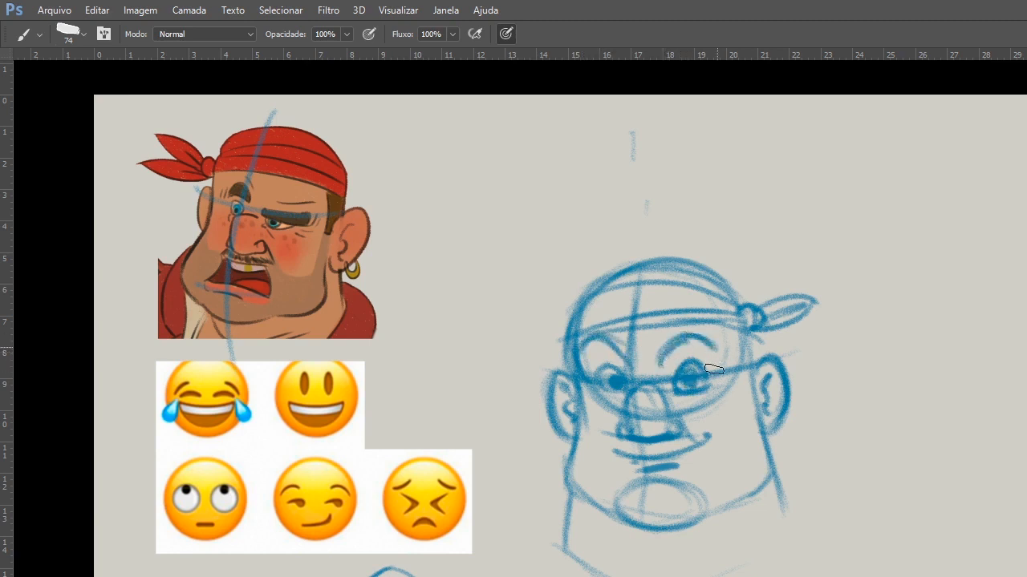
Turn the smile into an open grin with a row of teeth and a deeper cheek fold.
{"action": "mouse_move", "coordinate": [624, 446]}
{"action": "left_mouse_down"}
{"action": "mouse_move", "coordinate": [706, 433]}
{"action": "mouse_move", "coordinate": [709, 451]}
{"action": "left_mouse_up"}
{"action": "mouse_move", "coordinate": [618, 425]}
{"action": "left_mouse_down"}
{"action": "mouse_move", "coordinate": [606, 456]}
{"action": "mouse_move", "coordinate": [703, 439]}
{"action": "left_mouse_up"}
{"action": "left_click_drag", "start_coordinate": [663, 455], "coordinate": [692, 445]}
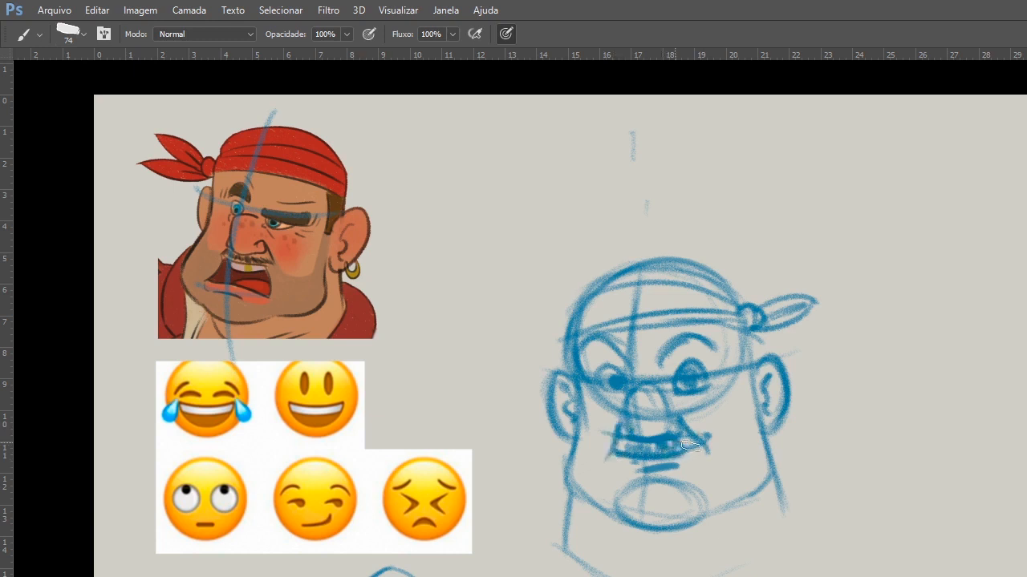
Strengthen the jawline and the side contours of the face with darker strokes.
{"action": "left_click_drag", "start_coordinate": [759, 444], "coordinate": [695, 518]}
{"action": "left_click_drag", "start_coordinate": [761, 422], "coordinate": [770, 482]}
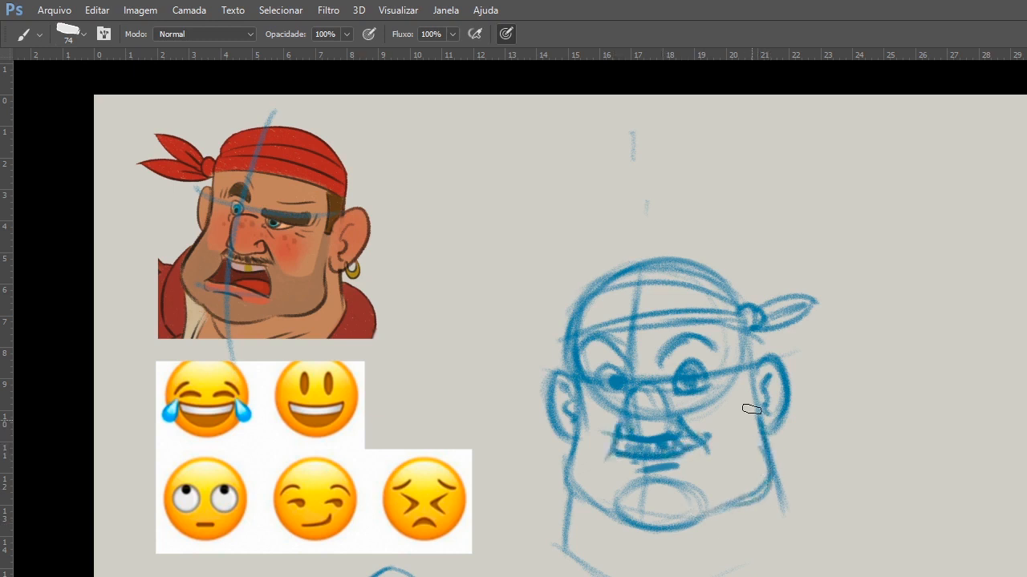
{"action": "left_click_drag", "start_coordinate": [748, 338], "coordinate": [759, 423]}
{"action": "mouse_move", "coordinate": [573, 343]}
{"action": "left_mouse_down"}
{"action": "mouse_move", "coordinate": [568, 476]}
{"action": "mouse_move", "coordinate": [425, 457]}
{"action": "mouse_move", "coordinate": [610, 559]}
{"action": "mouse_move", "coordinate": [716, 435]}
{"action": "mouse_move", "coordinate": [714, 337]}
{"action": "mouse_move", "coordinate": [724, 371]}
{"action": "mouse_move", "coordinate": [717, 343]}
{"action": "mouse_move", "coordinate": [727, 334]}
{"action": "left_mouse_up"}
Thicken both eyebrows into bold, angry strokes slanting down toward the nose.
{"action": "key", "text": "ctrl+space"}
{"action": "left_click", "coordinate": [602, 454], "text": "ctrl"}
{"action": "mouse_move", "coordinate": [598, 345]}
{"action": "left_mouse_down"}
{"action": "mouse_move", "coordinate": [613, 344]}
{"action": "mouse_move", "coordinate": [603, 329]}
{"action": "left_mouse_up"}
{"action": "mouse_move", "coordinate": [471, 337]}
{"action": "left_mouse_down"}
{"action": "mouse_move", "coordinate": [505, 355]}
{"action": "mouse_move", "coordinate": [478, 354]}
{"action": "left_mouse_up"}
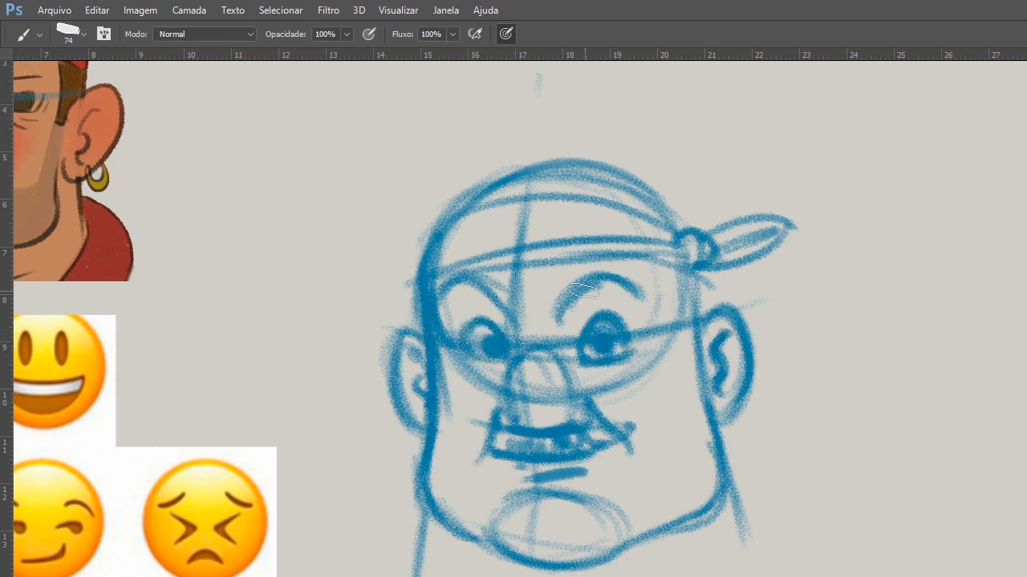
{"action": "left_click_drag", "start_coordinate": [557, 317], "coordinate": [629, 290]}
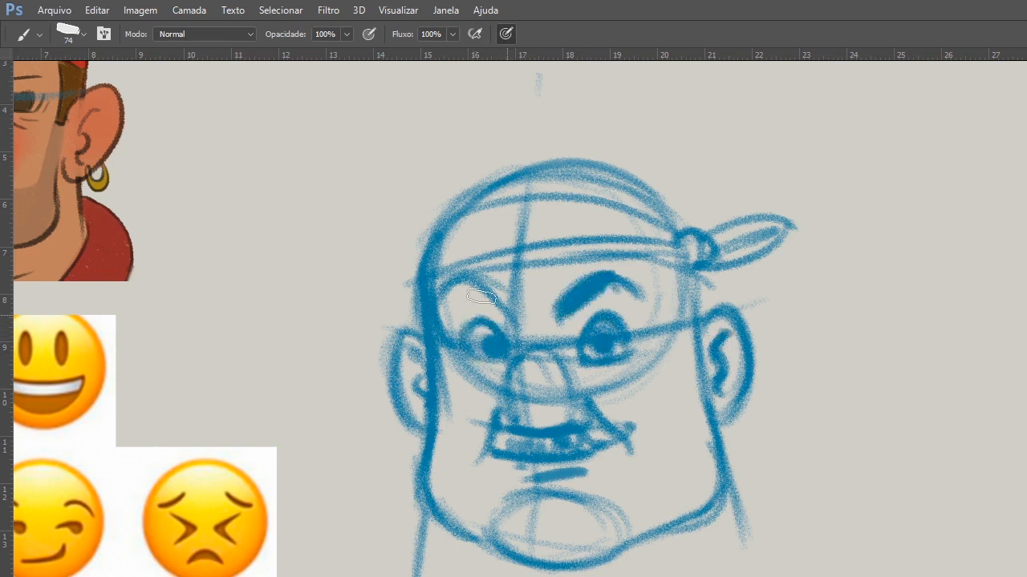
{"action": "left_click_drag", "start_coordinate": [508, 320], "coordinate": [443, 291]}
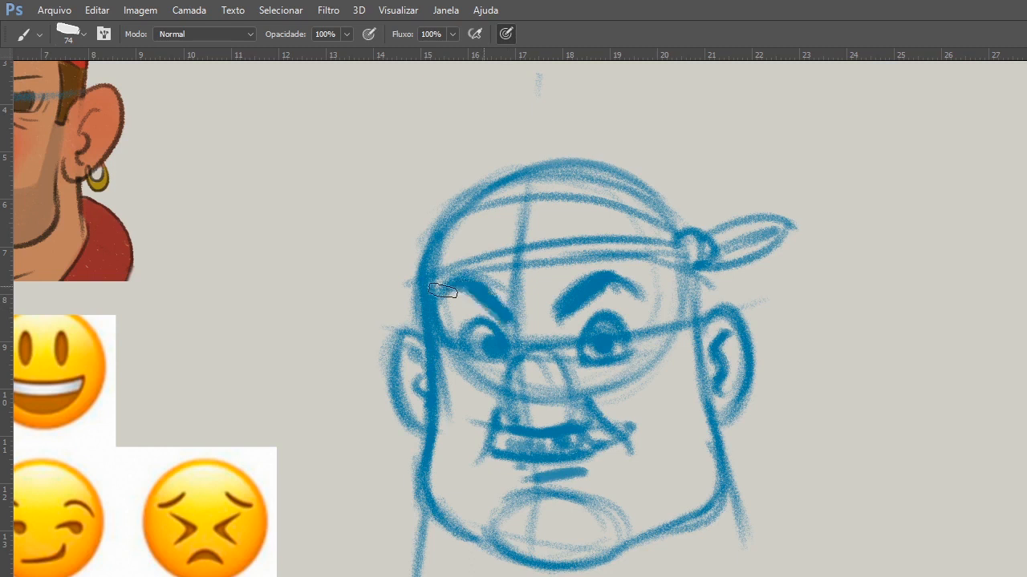
Add fold lines to the bandana and a second upright tail at the knot, and darken the head's side below it.
{"action": "mouse_move", "coordinate": [465, 231]}
{"action": "left_mouse_down"}
{"action": "mouse_move", "coordinate": [671, 228]}
{"action": "mouse_move", "coordinate": [712, 240]}
{"action": "left_mouse_up"}
{"action": "left_click_drag", "start_coordinate": [730, 186], "coordinate": [709, 241]}
{"action": "mouse_move", "coordinate": [775, 217]}
{"action": "left_mouse_down"}
{"action": "mouse_move", "coordinate": [698, 267]}
{"action": "mouse_move", "coordinate": [693, 305]}
{"action": "left_mouse_up"}
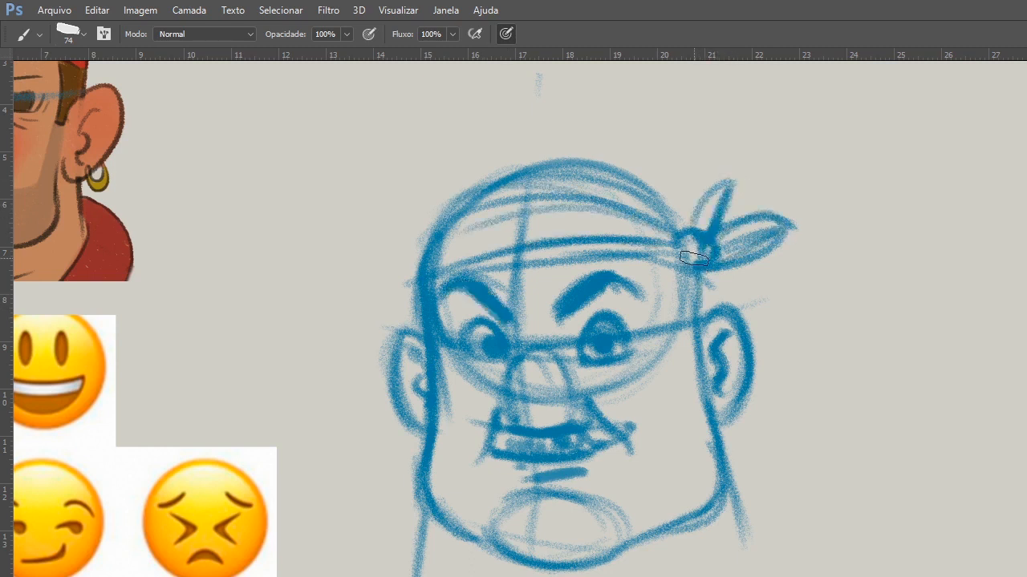
{"action": "left_click_drag", "start_coordinate": [694, 258], "coordinate": [766, 235]}
{"action": "mouse_move", "coordinate": [525, 398]}
{"action": "left_mouse_down"}
{"action": "mouse_move", "coordinate": [598, 393]}
{"action": "mouse_move", "coordinate": [755, 310]}
{"action": "left_mouse_up"}
{"action": "mouse_move", "coordinate": [752, 244]}
{"action": "left_mouse_down"}
{"action": "mouse_move", "coordinate": [755, 301]}
{"action": "mouse_move", "coordinate": [771, 297]}
{"action": "left_mouse_up"}
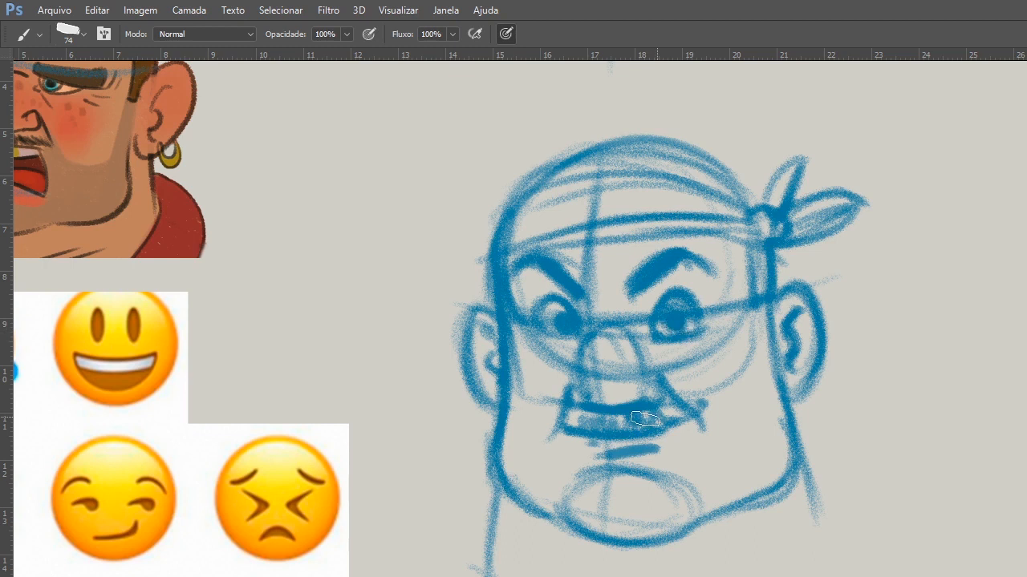
Define the individual teeth in the grin and darken the neck lines below the jaw.
{"action": "left_click_drag", "start_coordinate": [578, 422], "coordinate": [648, 417]}
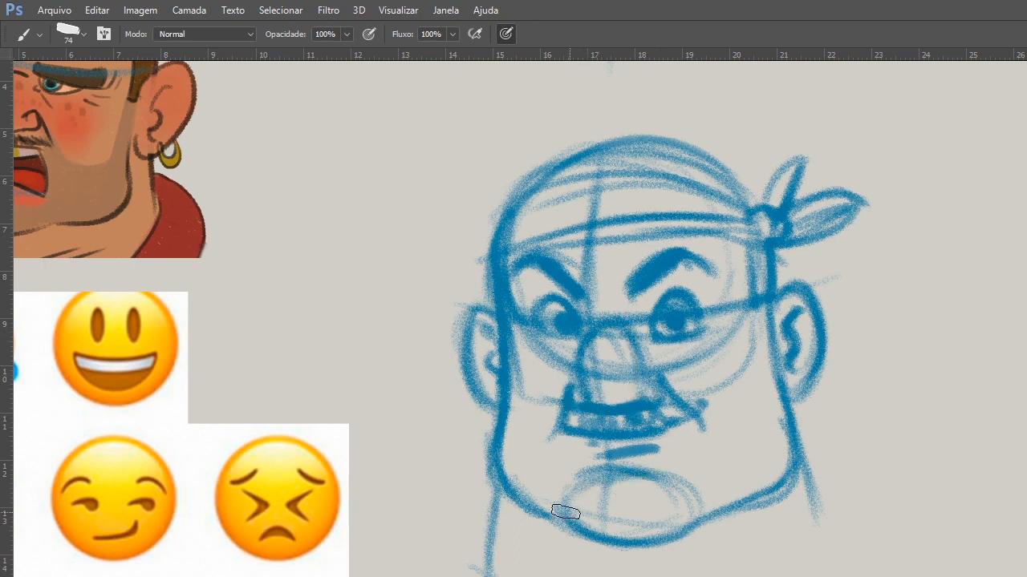
{"action": "left_click_drag", "start_coordinate": [497, 484], "coordinate": [488, 575]}
{"action": "left_click_drag", "start_coordinate": [767, 570], "coordinate": [742, 576]}
{"action": "left_click_drag", "start_coordinate": [797, 459], "coordinate": [822, 534]}
{"action": "left_click_drag", "start_coordinate": [809, 515], "coordinate": [790, 531]}
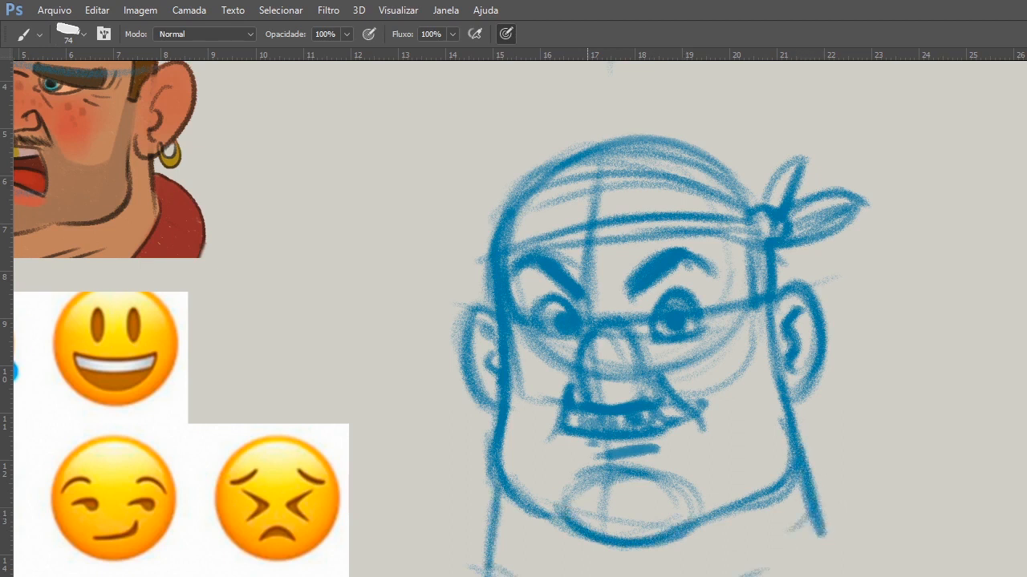
Examine the skull, simplified skull and facial muscle drawings on the "Estrutura crâniana" reference sheet.
{"action": "key", "text": "z"}
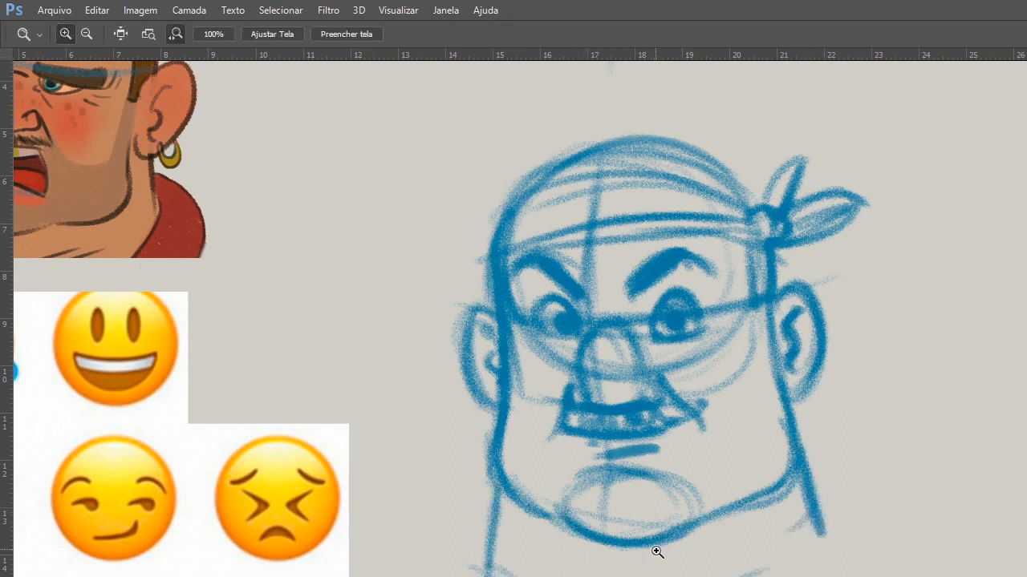
{"action": "left_click", "coordinate": [656, 552], "text": "alt"}
{"action": "key", "text": "b"}
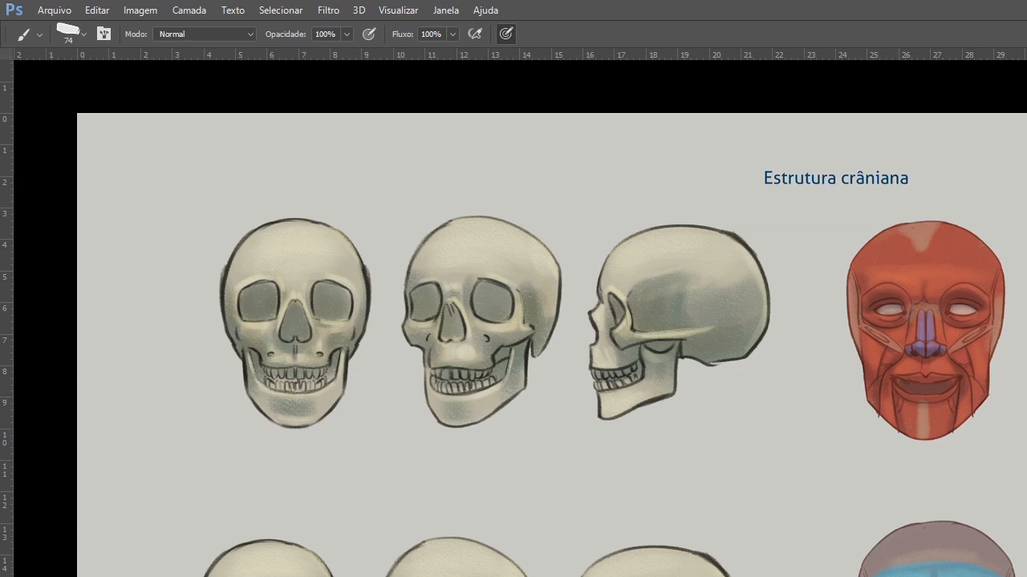
{"action": "left_click_drag", "start_coordinate": [651, 489], "coordinate": [573, 436]}
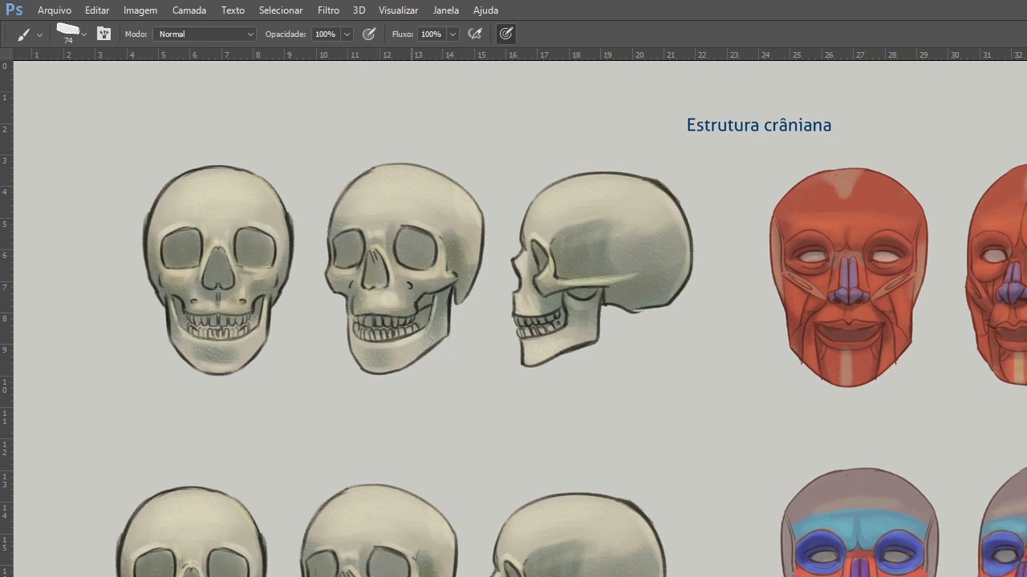
{"action": "left_click_drag", "start_coordinate": [431, 576], "coordinate": [409, 305]}
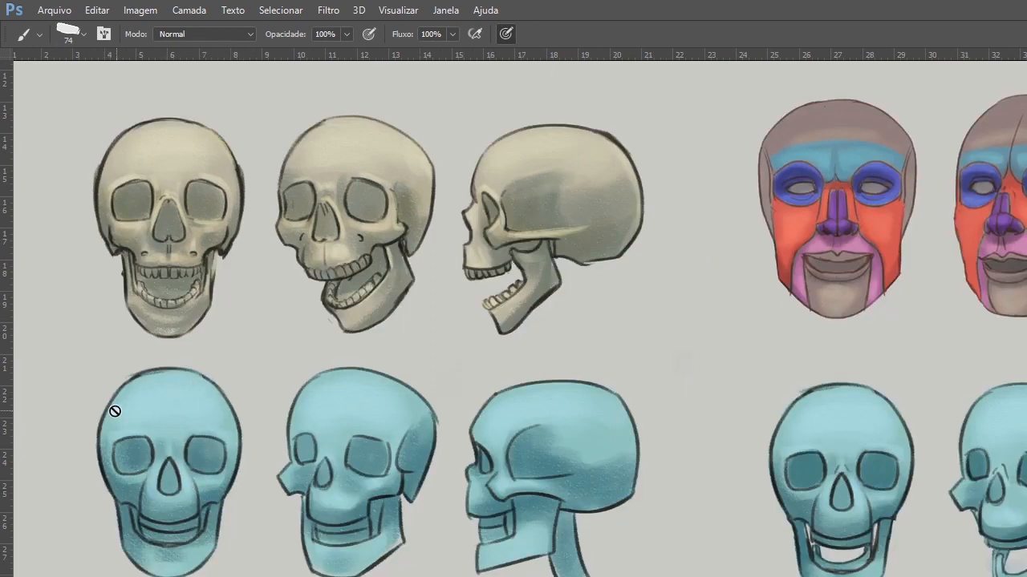
{"action": "left_click_drag", "start_coordinate": [114, 411], "coordinate": [121, 376]}
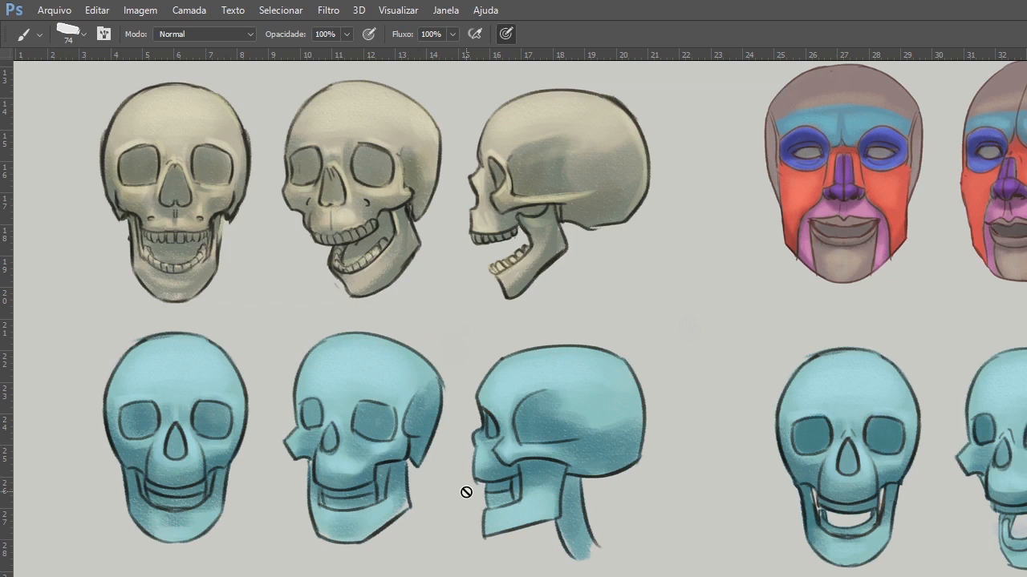
{"action": "left_click_drag", "start_coordinate": [880, 335], "coordinate": [507, 464]}
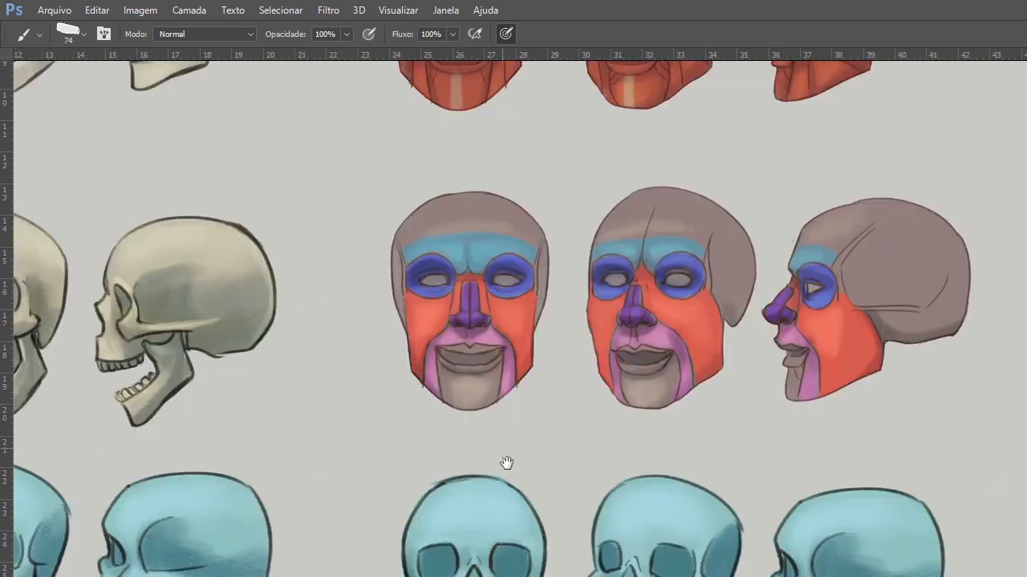
{"action": "left_click_drag", "start_coordinate": [740, 278], "coordinate": [464, 511]}
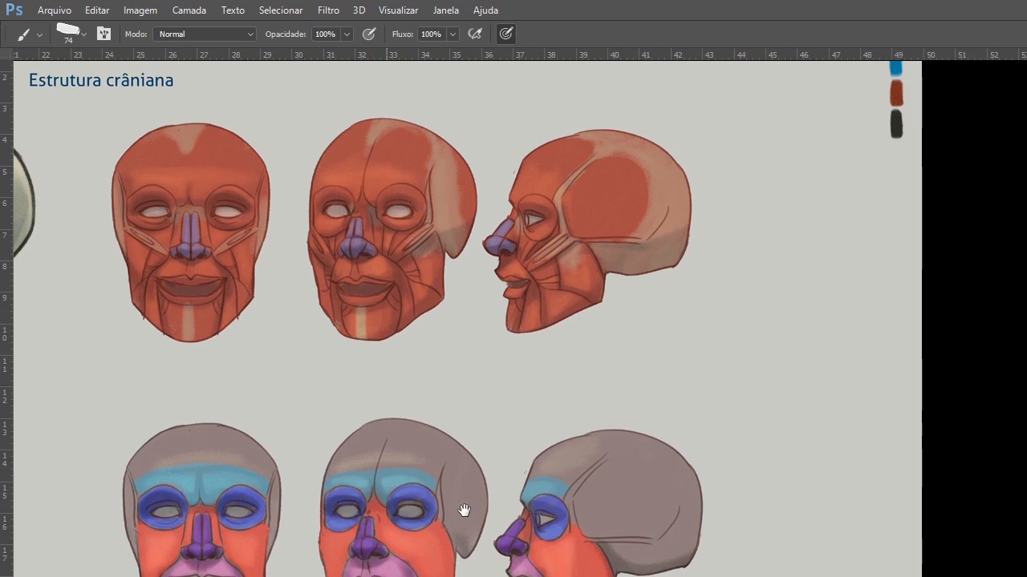
{"action": "scroll", "coordinate": [449, 497], "scroll_direction": "up", "scroll_amount": 3}
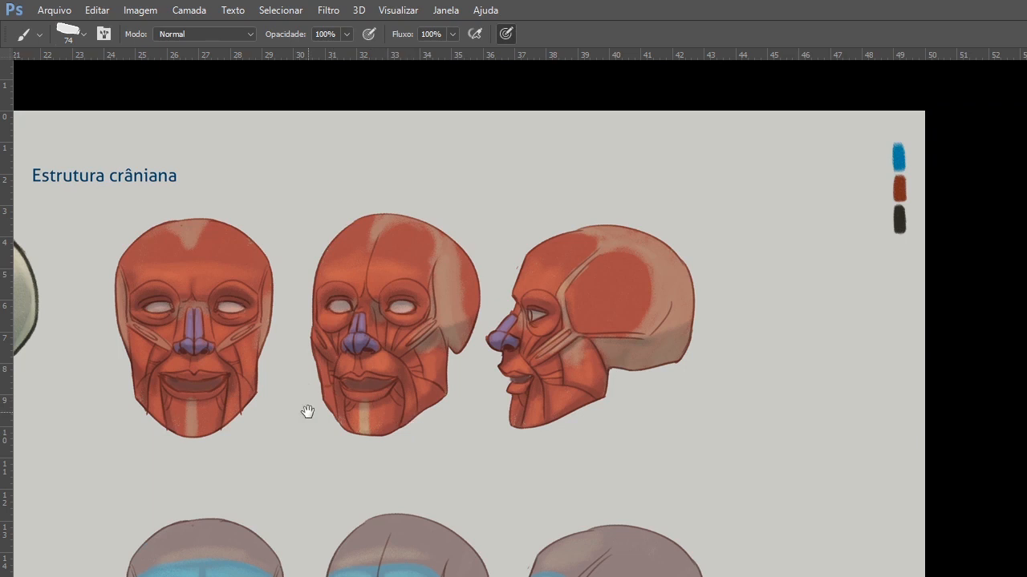
{"action": "left_click_drag", "start_coordinate": [308, 412], "coordinate": [534, 378]}
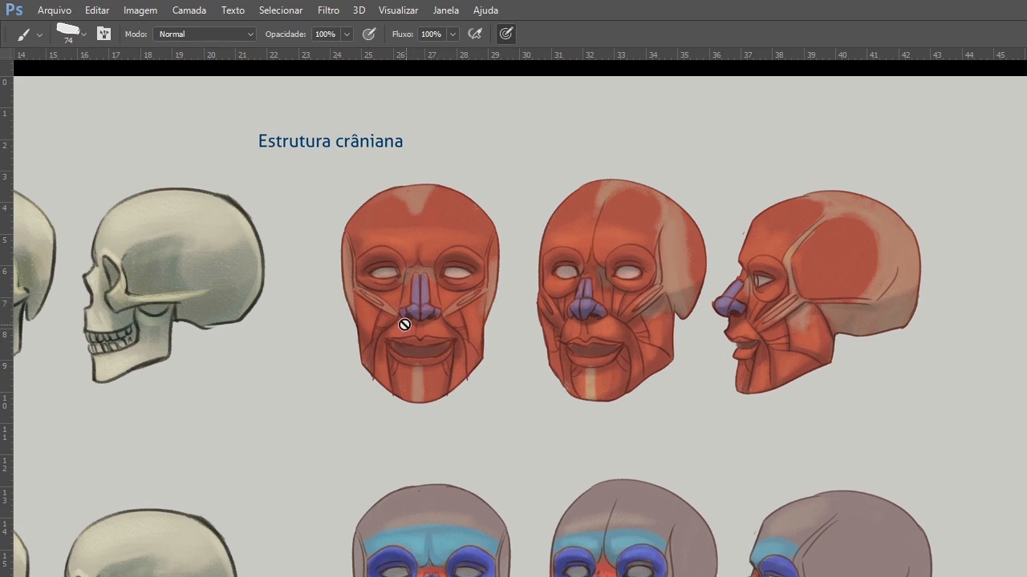
Lasso the whole pirate head sketch, scale it down slightly and move it closer to the colored pirate reference, ending with nothing selected.
{"action": "left_click_drag", "start_coordinate": [589, 349], "coordinate": [757, 330]}
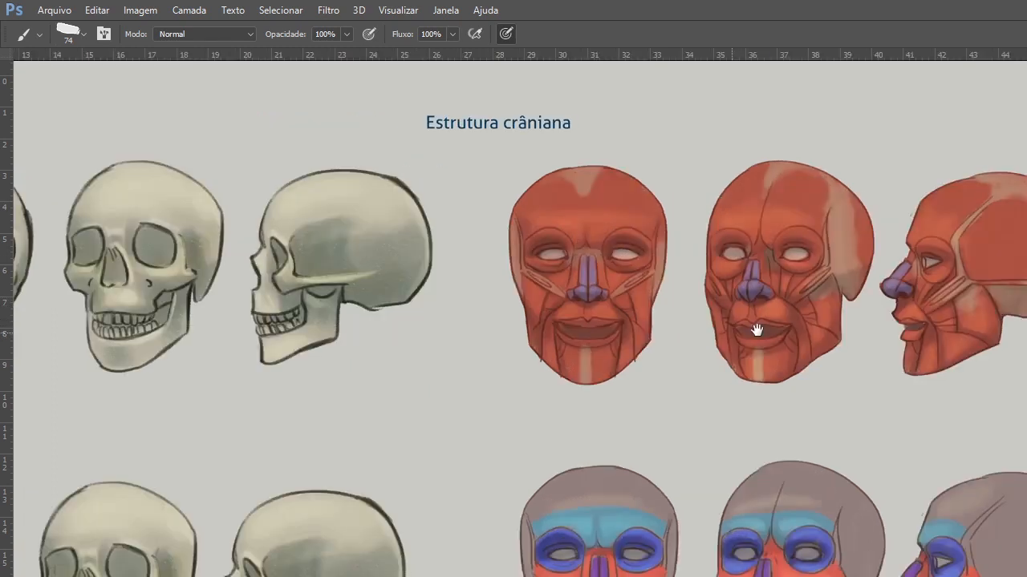
{"action": "left_click_drag", "start_coordinate": [497, 265], "coordinate": [778, 276]}
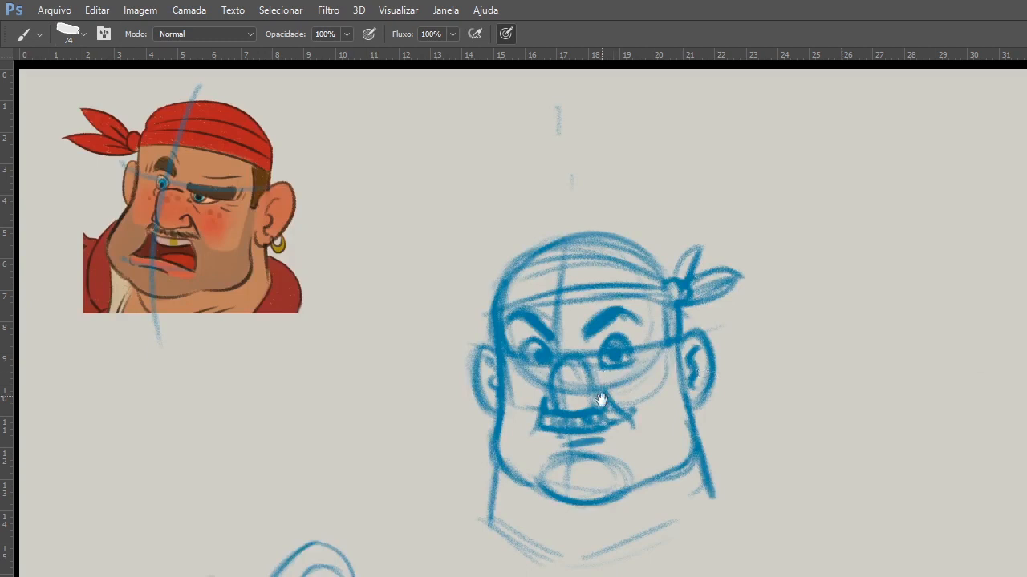
{"action": "left_click_drag", "start_coordinate": [601, 399], "coordinate": [610, 416]}
{"action": "key", "text": "l"}
{"action": "mouse_move", "coordinate": [752, 255]}
{"action": "left_mouse_down"}
{"action": "mouse_move", "coordinate": [470, 271]}
{"action": "mouse_move", "coordinate": [797, 495]}
{"action": "mouse_move", "coordinate": [704, 228]}
{"action": "left_mouse_up"}
{"action": "key", "text": "ctrl"}
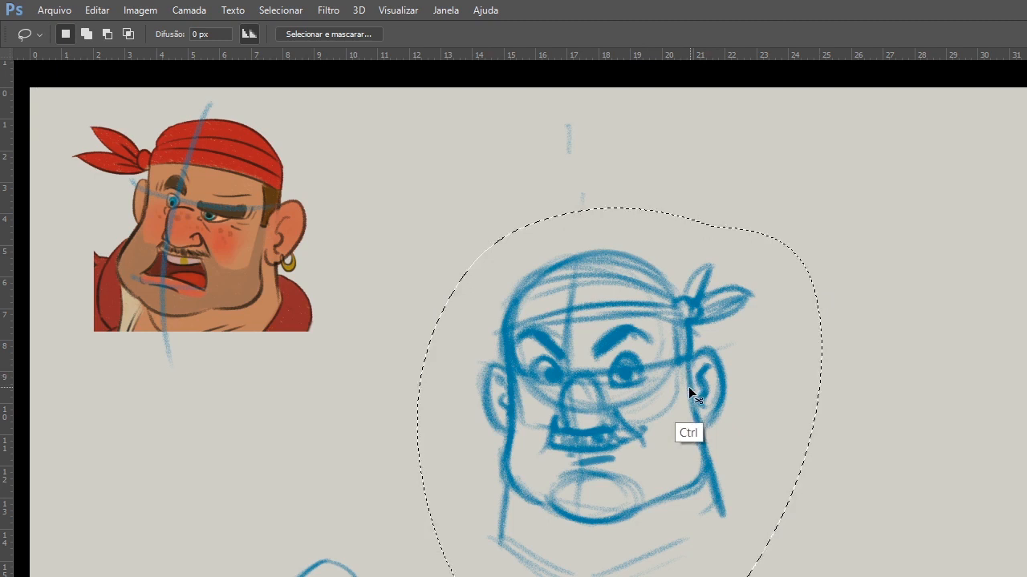
{"action": "key", "text": "ctrl+t"}
{"action": "left_click_drag", "start_coordinate": [802, 181], "coordinate": [733, 218]}
{"action": "mouse_move", "coordinate": [557, 430]}
{"action": "left_mouse_down"}
{"action": "mouse_move", "coordinate": [505, 463]}
{"action": "mouse_move", "coordinate": [541, 401]}
{"action": "left_mouse_up"}
{"action": "key", "text": "Return"}
{"action": "key", "text": "l"}
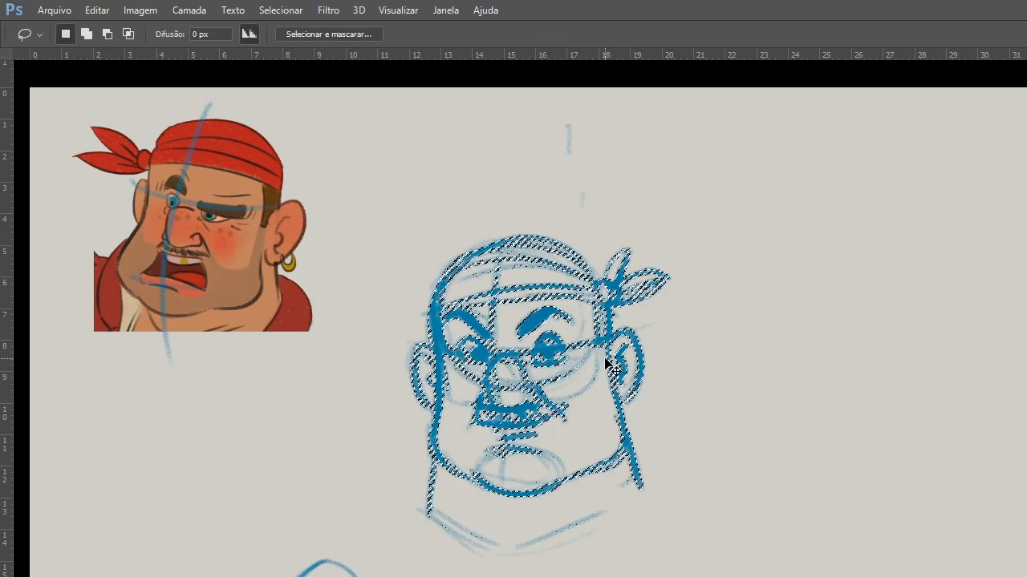
{"action": "key", "text": "ctrl+z"}
{"action": "key", "text": "ctrl+d"}
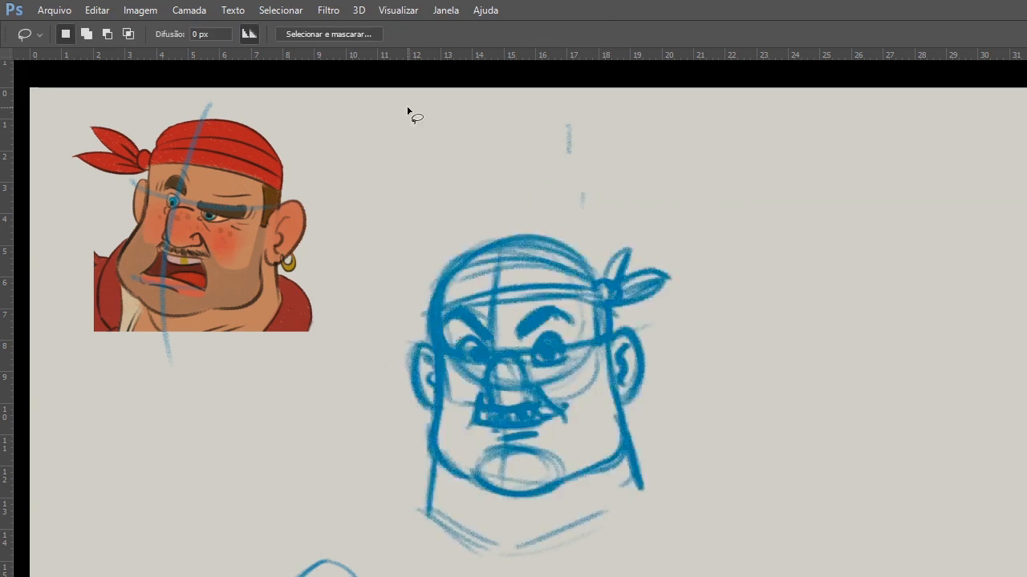
Remove the blue guide lines over the colored pirate and enlarge the head sketch beside it.
{"action": "key", "text": "Delete"}
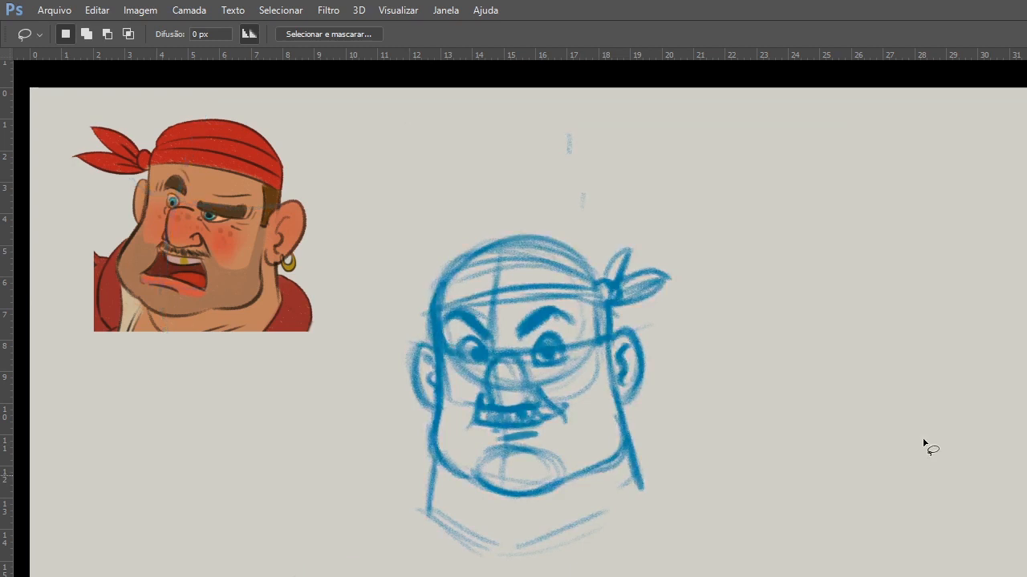
{"action": "key", "text": "v"}
{"action": "left_click_drag", "start_coordinate": [542, 354], "coordinate": [542, 375]}
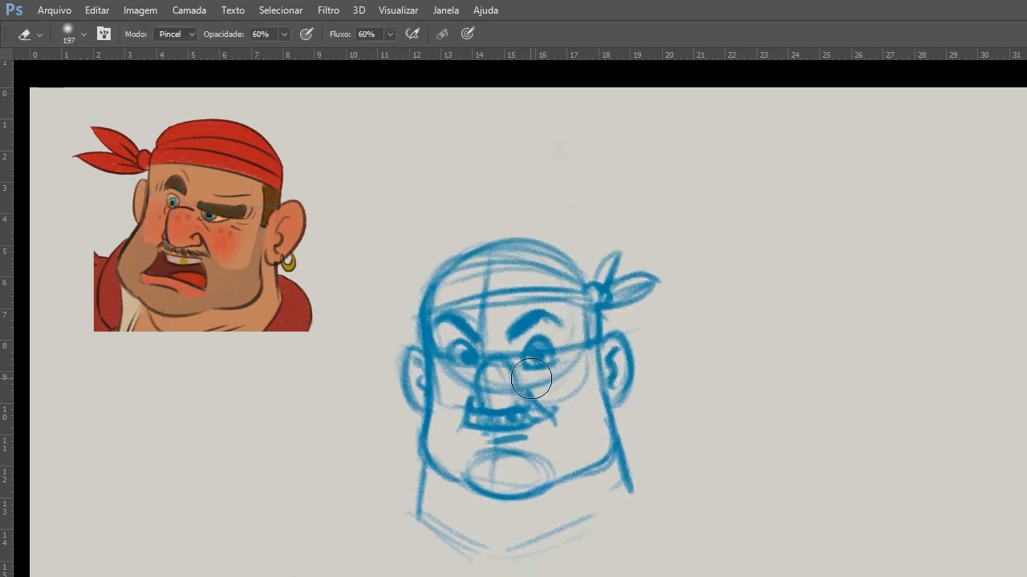
{"action": "key", "text": "ctrl+t"}
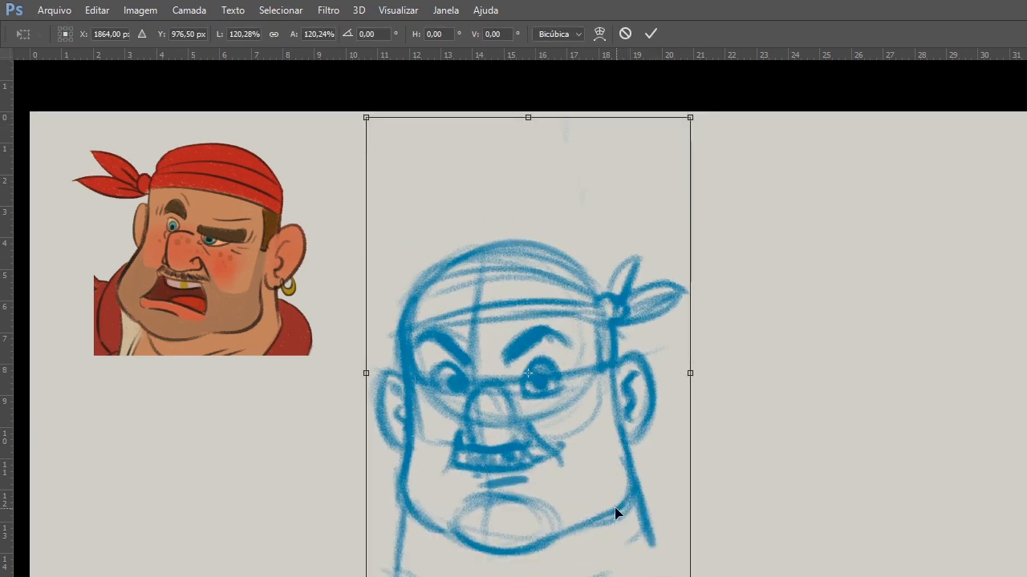
{"action": "left_click_drag", "start_coordinate": [618, 515], "coordinate": [617, 490]}
{"action": "key", "text": "Return"}
Erase the grin and the short strokes beneath it, from the nose base down to the chin.
{"action": "key", "text": "e"}
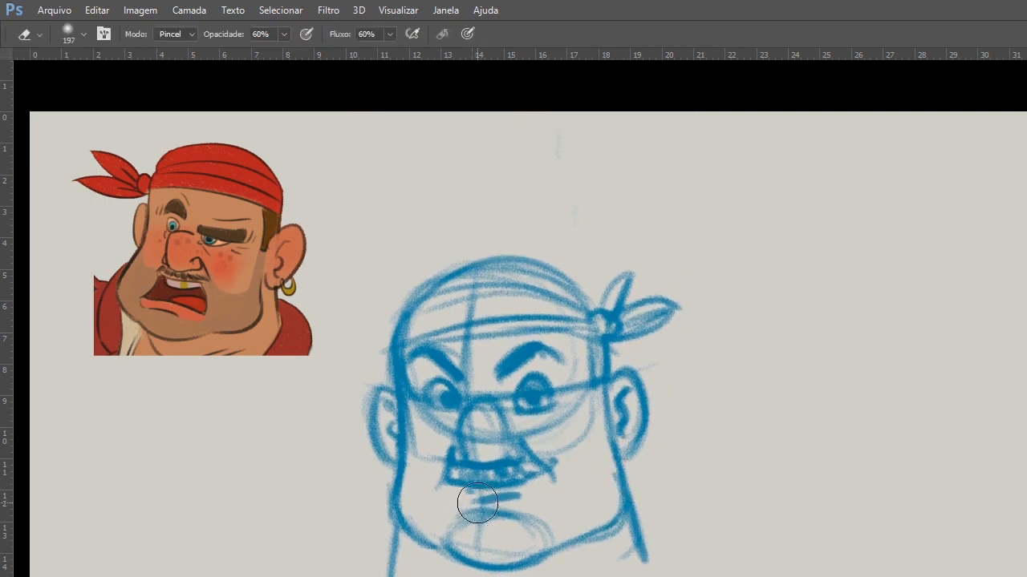
{"action": "mouse_move", "coordinate": [477, 503]}
{"action": "left_mouse_down"}
{"action": "mouse_move", "coordinate": [493, 484]}
{"action": "mouse_move", "coordinate": [449, 487]}
{"action": "mouse_move", "coordinate": [550, 468]}
{"action": "mouse_move", "coordinate": [475, 488]}
{"action": "mouse_move", "coordinate": [500, 483]}
{"action": "left_mouse_up"}
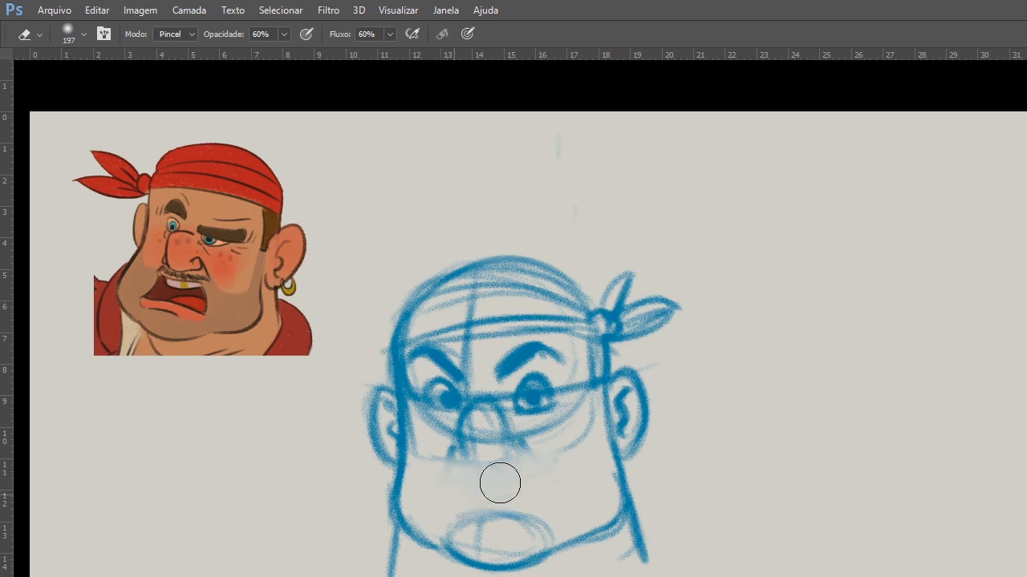
Draw a small round smiley face with two upright eyes and a curved smile below the colored pirate.
{"action": "key", "text": "b"}
{"action": "mouse_move", "coordinate": [107, 467]}
{"action": "left_mouse_down"}
{"action": "mouse_move", "coordinate": [131, 559]}
{"action": "mouse_move", "coordinate": [154, 549]}
{"action": "mouse_move", "coordinate": [114, 468]}
{"action": "mouse_move", "coordinate": [138, 557]}
{"action": "mouse_move", "coordinate": [131, 470]}
{"action": "mouse_move", "coordinate": [110, 476]}
{"action": "left_mouse_up"}
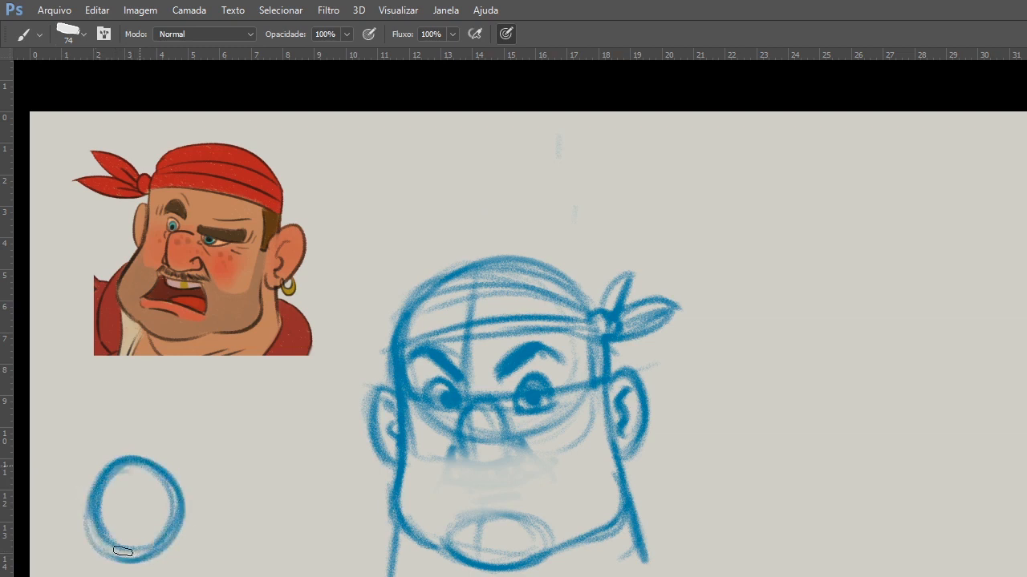
{"action": "left_click_drag", "start_coordinate": [122, 497], "coordinate": [122, 511]}
{"action": "mouse_move", "coordinate": [147, 494]}
{"action": "left_mouse_down"}
{"action": "mouse_move", "coordinate": [116, 526]}
{"action": "mouse_move", "coordinate": [158, 523]}
{"action": "mouse_move", "coordinate": [117, 520]}
{"action": "mouse_move", "coordinate": [155, 525]}
{"action": "left_mouse_up"}
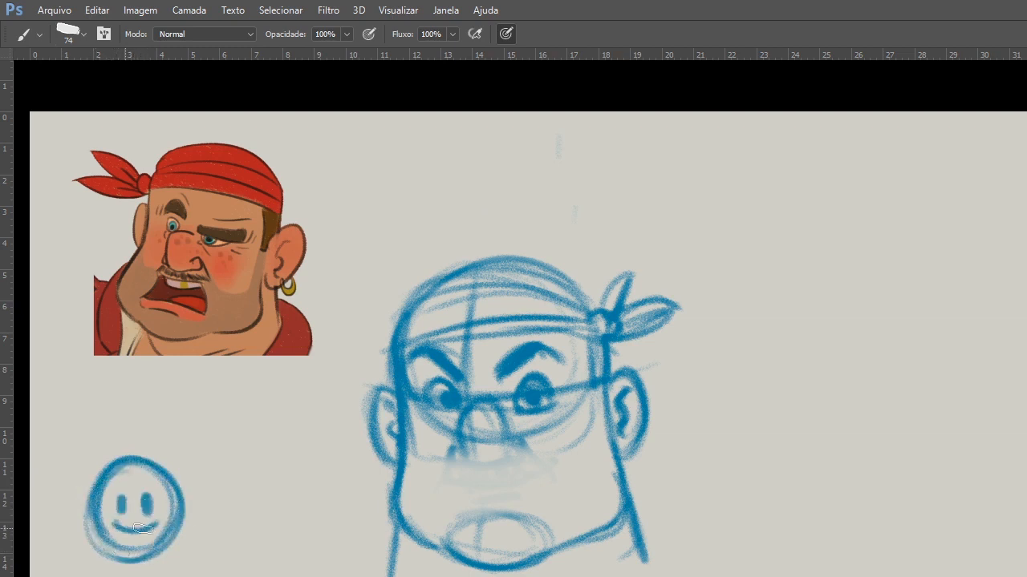
Draw a vertically stretched face with long eyes and an open mouth beside the smiley, topped by an upward arrow, and add strokes below the smiley.
{"action": "mouse_move", "coordinate": [223, 454]}
{"action": "left_mouse_down"}
{"action": "mouse_move", "coordinate": [232, 561]}
{"action": "mouse_move", "coordinate": [222, 460]}
{"action": "mouse_move", "coordinate": [250, 565]}
{"action": "mouse_move", "coordinate": [270, 515]}
{"action": "mouse_move", "coordinate": [222, 468]}
{"action": "mouse_move", "coordinate": [246, 576]}
{"action": "mouse_move", "coordinate": [250, 448]}
{"action": "mouse_move", "coordinate": [268, 539]}
{"action": "mouse_move", "coordinate": [226, 492]}
{"action": "mouse_move", "coordinate": [249, 510]}
{"action": "left_mouse_up"}
{"action": "left_click_drag", "start_coordinate": [241, 528], "coordinate": [241, 545]}
{"action": "mouse_move", "coordinate": [227, 493]}
{"action": "left_mouse_down"}
{"action": "mouse_move", "coordinate": [228, 510]}
{"action": "mouse_move", "coordinate": [249, 509]}
{"action": "mouse_move", "coordinate": [240, 551]}
{"action": "left_mouse_up"}
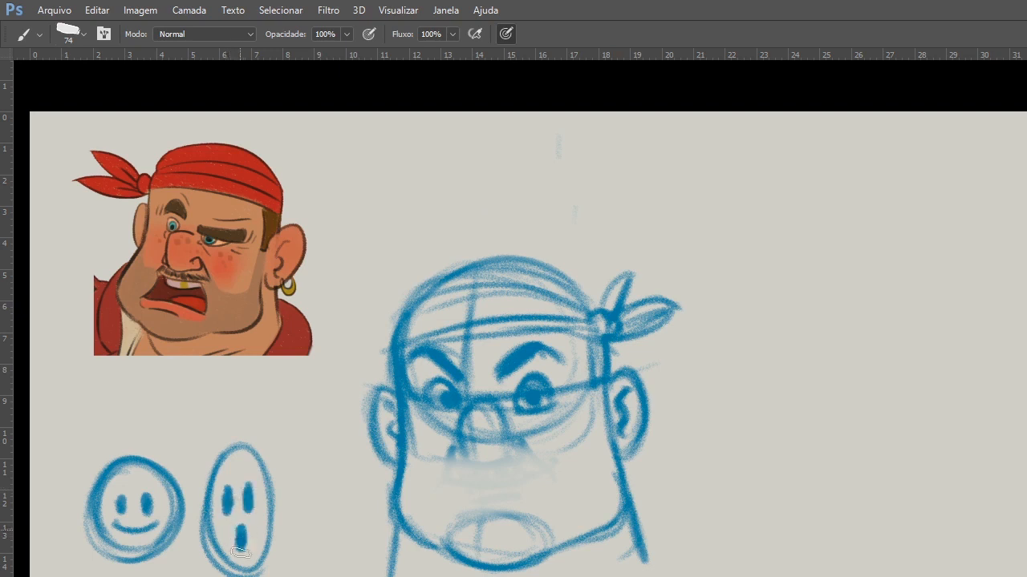
{"action": "left_click_drag", "start_coordinate": [239, 433], "coordinate": [239, 397]}
{"action": "left_click_drag", "start_coordinate": [224, 419], "coordinate": [253, 417]}
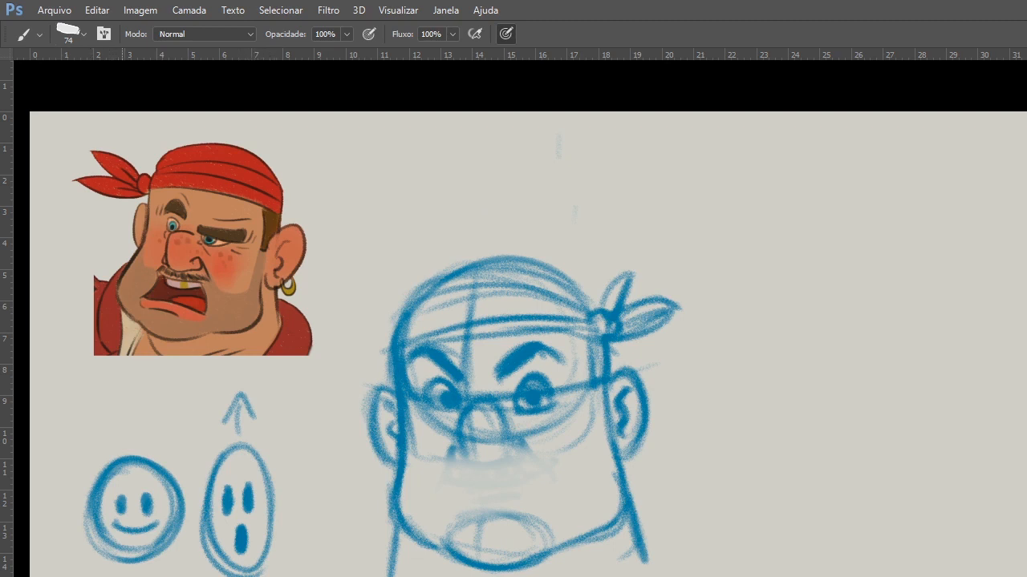
{"action": "left_click_drag", "start_coordinate": [61, 535], "coordinate": [100, 564]}
Fade the pirate's jaw, chin and neck lines and redraw the jaw higher, with a bold curve under the chin.
{"action": "key", "text": "e"}
{"action": "mouse_move", "coordinate": [407, 491]}
{"action": "left_mouse_down"}
{"action": "mouse_move", "coordinate": [394, 575]}
{"action": "mouse_move", "coordinate": [633, 506]}
{"action": "mouse_move", "coordinate": [605, 573]}
{"action": "mouse_move", "coordinate": [555, 571]}
{"action": "left_mouse_up"}
{"action": "key", "text": "b"}
{"action": "key", "text": "b"}
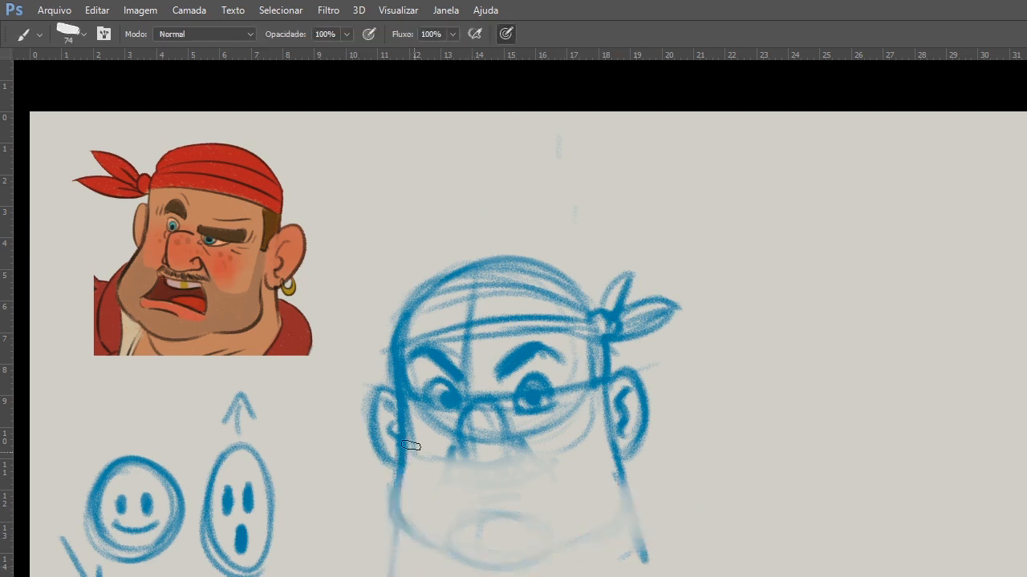
{"action": "mouse_move", "coordinate": [410, 440]}
{"action": "left_mouse_down"}
{"action": "mouse_move", "coordinate": [412, 520]}
{"action": "mouse_move", "coordinate": [473, 541]}
{"action": "mouse_move", "coordinate": [544, 541]}
{"action": "mouse_move", "coordinate": [535, 549]}
{"action": "mouse_move", "coordinate": [471, 518]}
{"action": "mouse_move", "coordinate": [542, 538]}
{"action": "mouse_move", "coordinate": [454, 529]}
{"action": "mouse_move", "coordinate": [583, 518]}
{"action": "left_mouse_up"}
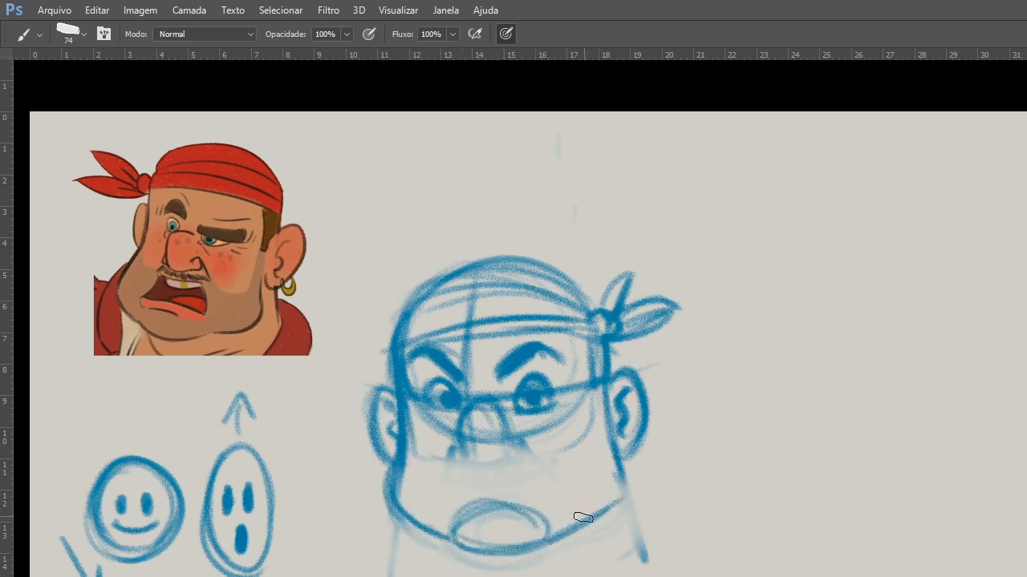
Draw a wide upturned smile curve under the pirate's nose, with dark marks at both corners.
{"action": "left_click_drag", "start_coordinate": [422, 443], "coordinate": [557, 425]}
{"action": "left_click", "coordinate": [561, 426]}
{"action": "left_click", "coordinate": [425, 441]}
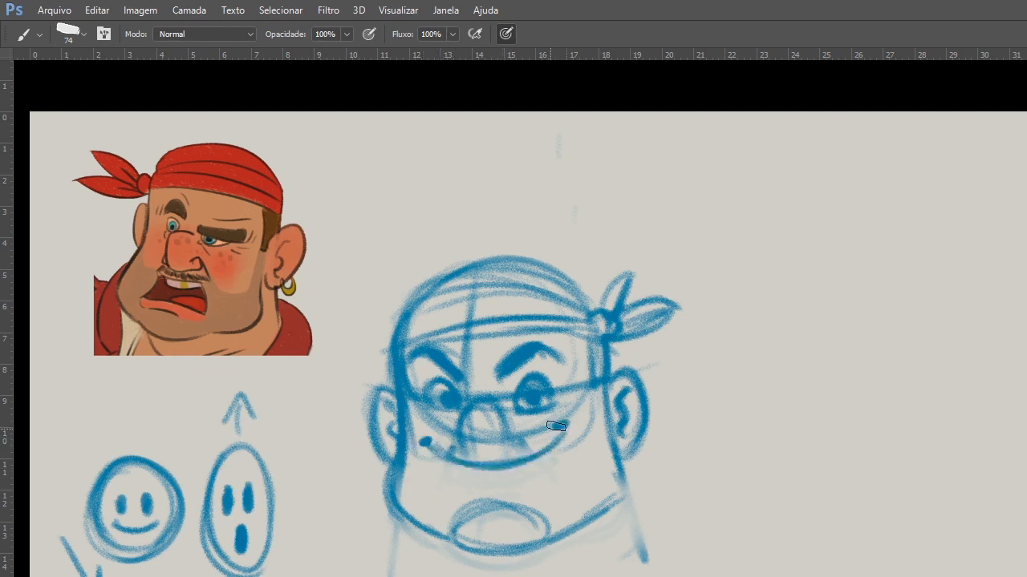
{"action": "left_click_drag", "start_coordinate": [556, 426], "coordinate": [562, 424]}
Redraw the nose as a bold rounded form and add cheek creases running from it to the smile corners.
{"action": "left_click_drag", "start_coordinate": [483, 392], "coordinate": [462, 425]}
{"action": "mouse_move", "coordinate": [476, 393]}
{"action": "left_mouse_down"}
{"action": "mouse_move", "coordinate": [462, 430]}
{"action": "mouse_move", "coordinate": [504, 425]}
{"action": "left_mouse_up"}
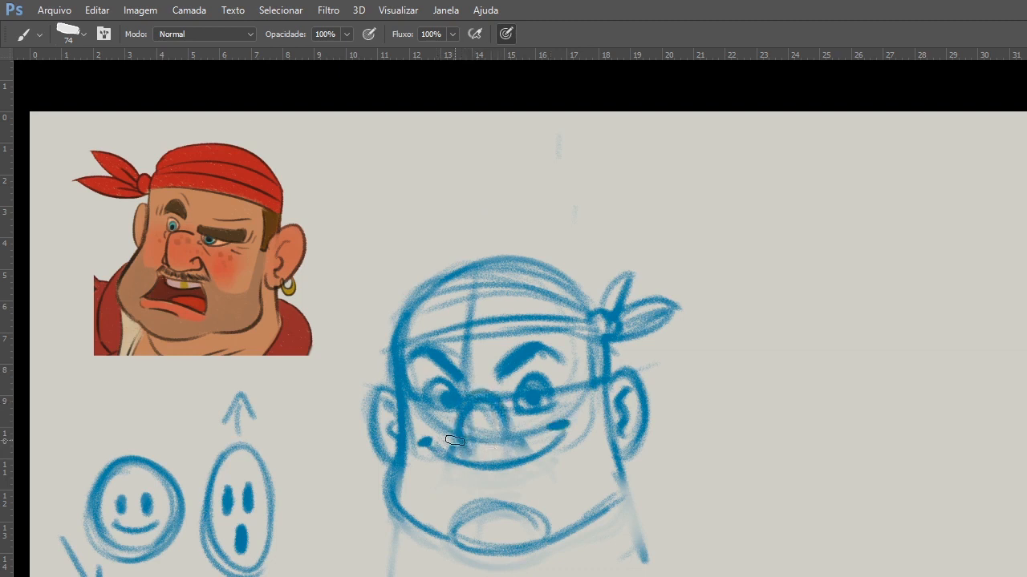
{"action": "left_click_drag", "start_coordinate": [517, 434], "coordinate": [565, 420]}
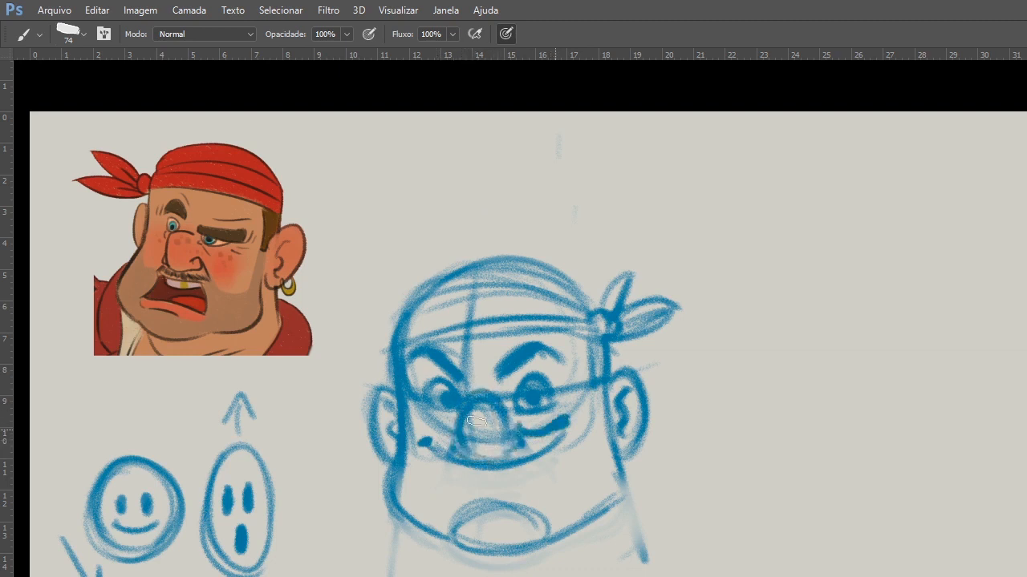
{"action": "left_click_drag", "start_coordinate": [458, 439], "coordinate": [418, 433]}
{"action": "left_click_drag", "start_coordinate": [559, 425], "coordinate": [566, 420]}
Strengthen the upper lip, outline the open grin down to the lower lip and add a curved teeth line across it.
{"action": "mouse_move", "coordinate": [458, 443]}
{"action": "left_mouse_down"}
{"action": "mouse_move", "coordinate": [502, 457]}
{"action": "mouse_move", "coordinate": [518, 440]}
{"action": "left_mouse_up"}
{"action": "left_click_drag", "start_coordinate": [433, 448], "coordinate": [456, 488]}
{"action": "left_click_drag", "start_coordinate": [454, 487], "coordinate": [543, 477]}
{"action": "left_click_drag", "start_coordinate": [562, 433], "coordinate": [544, 482]}
{"action": "left_click_drag", "start_coordinate": [475, 495], "coordinate": [529, 490]}
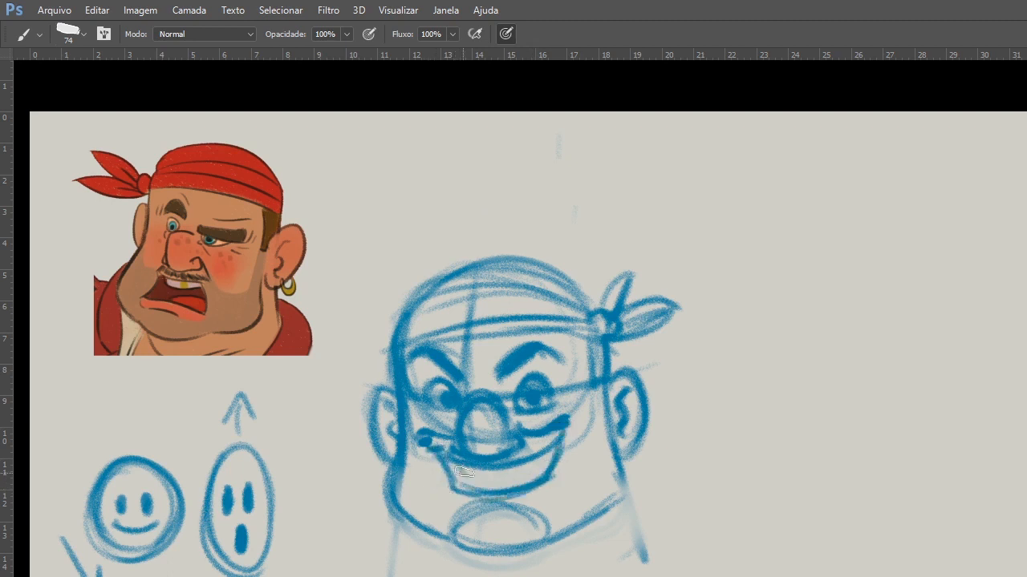
{"action": "left_click_drag", "start_coordinate": [461, 471], "coordinate": [554, 461]}
Add a crease under the pirate's left eye and replace both angry eyebrows with high rounded arches.
{"action": "mouse_move", "coordinate": [525, 415]}
{"action": "left_mouse_down"}
{"action": "mouse_move", "coordinate": [560, 405]}
{"action": "mouse_move", "coordinate": [541, 406]}
{"action": "left_mouse_up"}
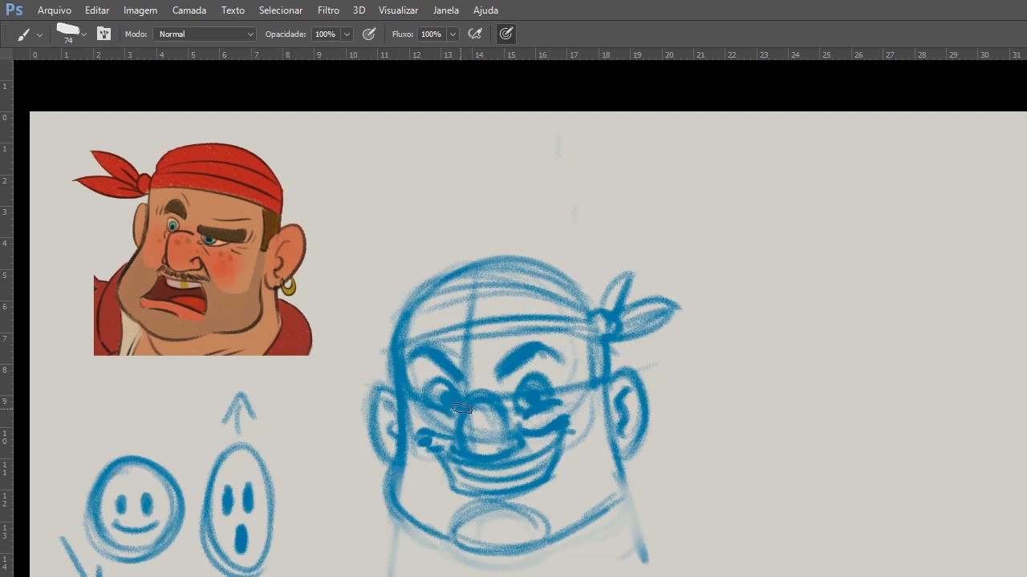
{"action": "key", "text": "e"}
{"action": "left_click_drag", "start_coordinate": [505, 370], "coordinate": [532, 349]}
{"action": "key", "text": "b"}
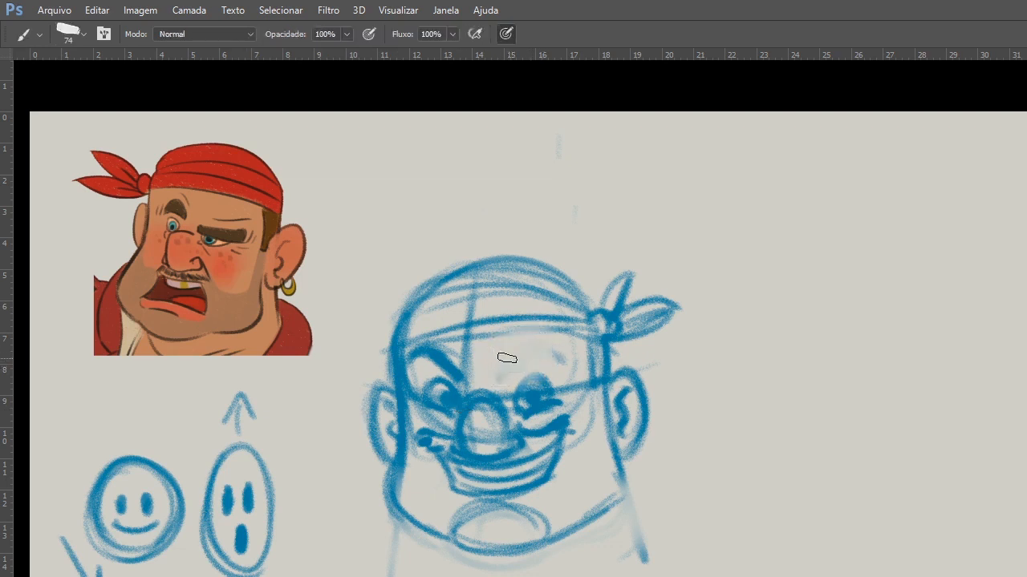
{"action": "key", "text": "e"}
{"action": "mouse_move", "coordinate": [492, 369]}
{"action": "left_mouse_down"}
{"action": "mouse_move", "coordinate": [462, 366]}
{"action": "mouse_move", "coordinate": [425, 353]}
{"action": "mouse_move", "coordinate": [451, 374]}
{"action": "left_mouse_up"}
{"action": "key", "text": "b"}
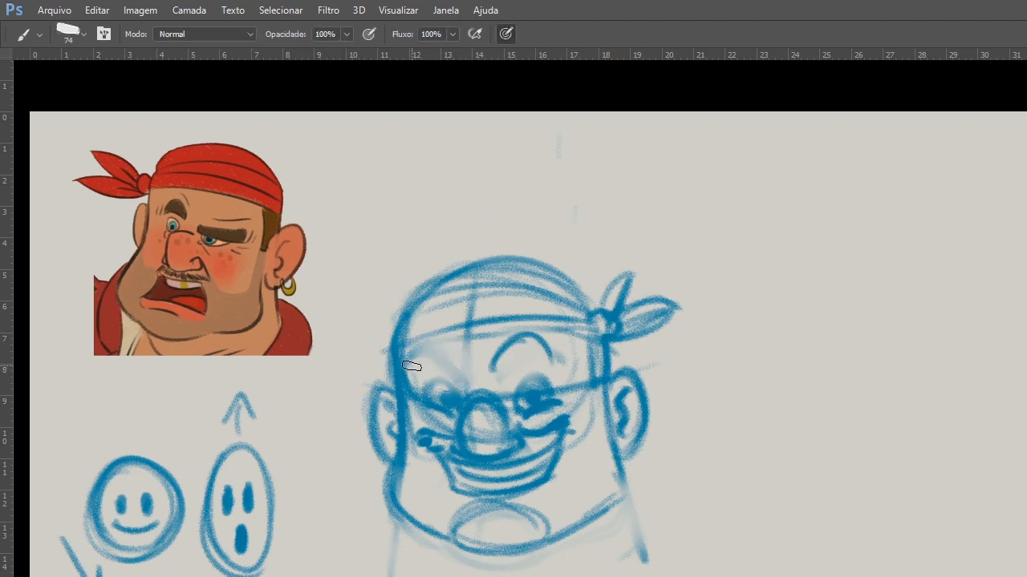
{"action": "left_click_drag", "start_coordinate": [412, 366], "coordinate": [558, 369]}
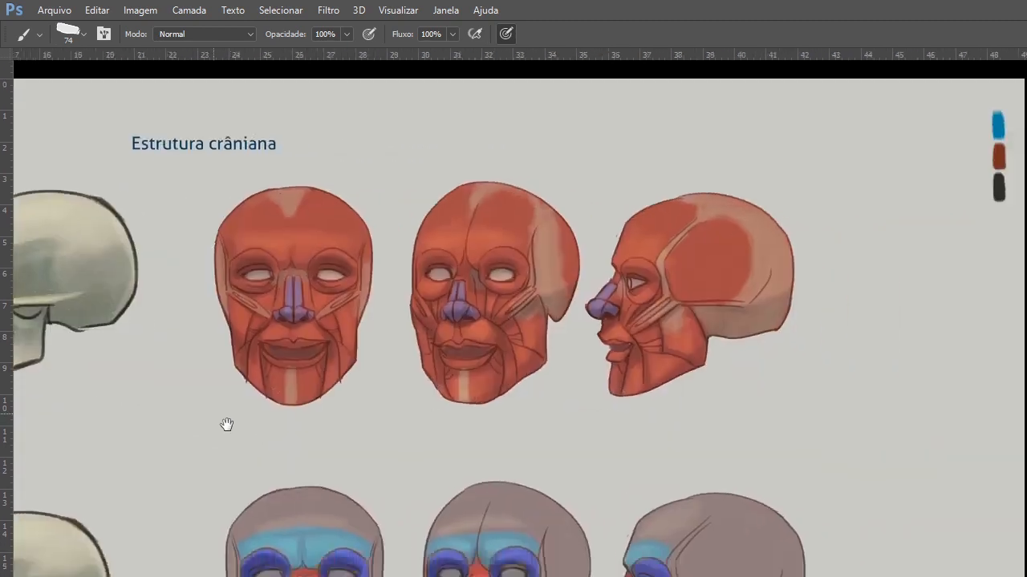
Examine the red facial muscle heads and the color-coded face regions on the cranial structure sheet.
{"action": "scroll", "coordinate": [226, 424], "scroll_direction": "down", "scroll_amount": 3}
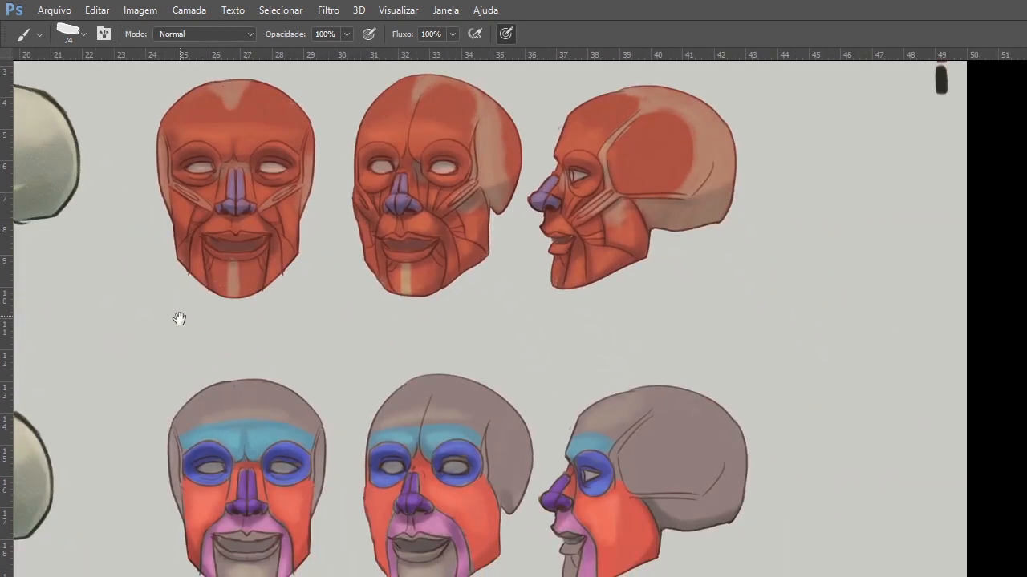
{"action": "left_click_drag", "start_coordinate": [180, 319], "coordinate": [176, 318]}
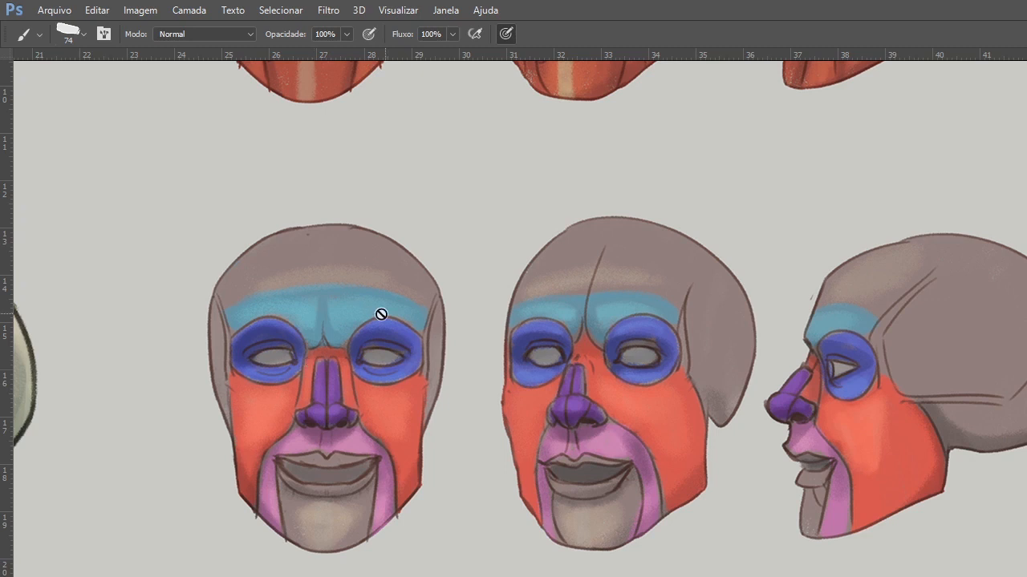
{"action": "left_click_drag", "start_coordinate": [271, 404], "coordinate": [346, 571]}
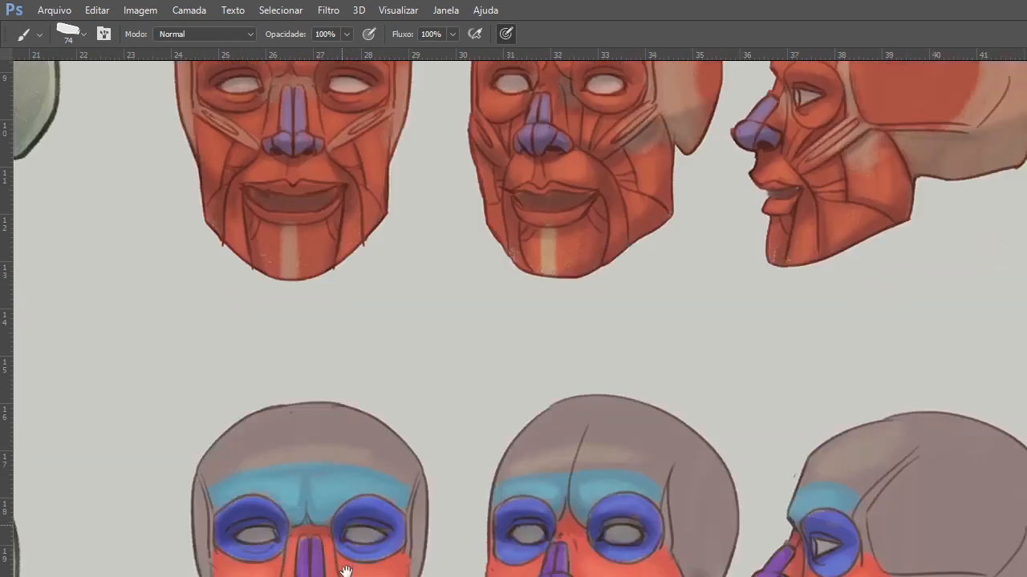
{"action": "left_click_drag", "start_coordinate": [346, 572], "coordinate": [314, 302]}
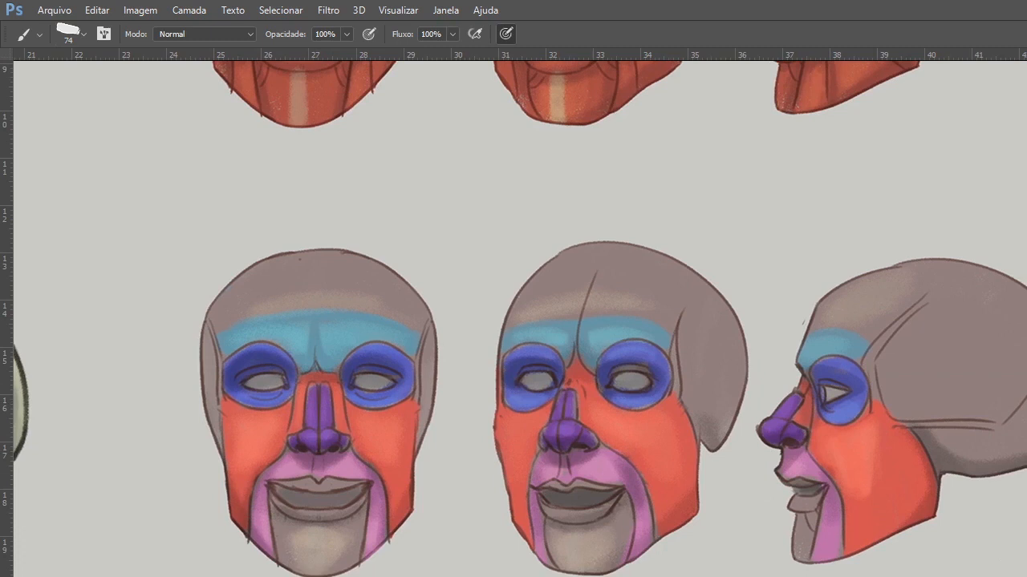
Mark the raised cheeks, nose and upper lip in blue on the front-view color-coded face, and delete the marking layer.
{"action": "mouse_move", "coordinate": [210, 407]}
{"action": "left_mouse_down"}
{"action": "mouse_move", "coordinate": [243, 388]}
{"action": "mouse_move", "coordinate": [287, 402]}
{"action": "left_mouse_up"}
{"action": "mouse_move", "coordinate": [356, 408]}
{"action": "left_mouse_down"}
{"action": "mouse_move", "coordinate": [407, 398]}
{"action": "mouse_move", "coordinate": [412, 406]}
{"action": "left_mouse_up"}
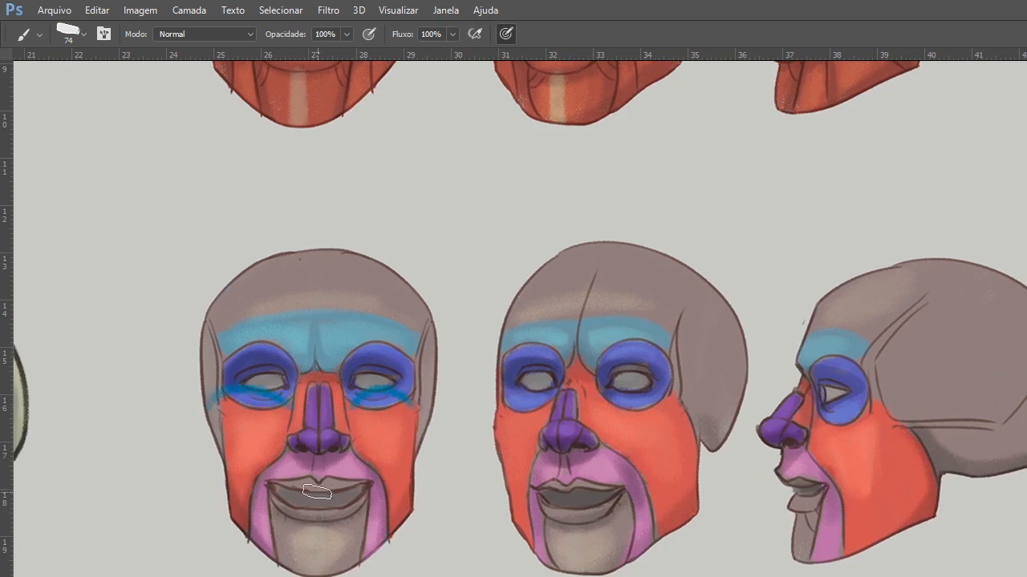
{"action": "left_click_drag", "start_coordinate": [247, 443], "coordinate": [258, 447]}
{"action": "left_click_drag", "start_coordinate": [371, 443], "coordinate": [370, 467]}
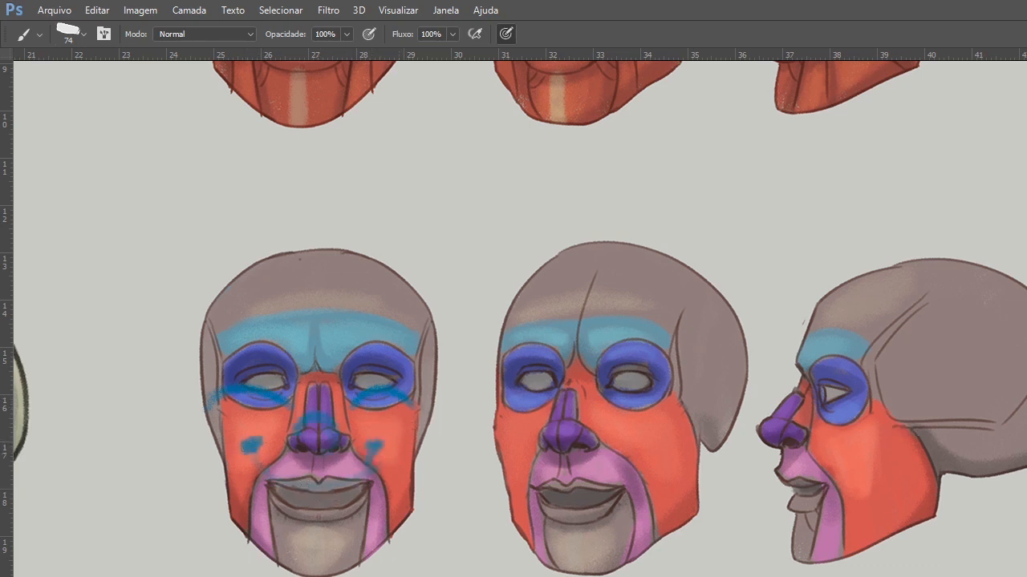
{"action": "key", "text": "Delete"}
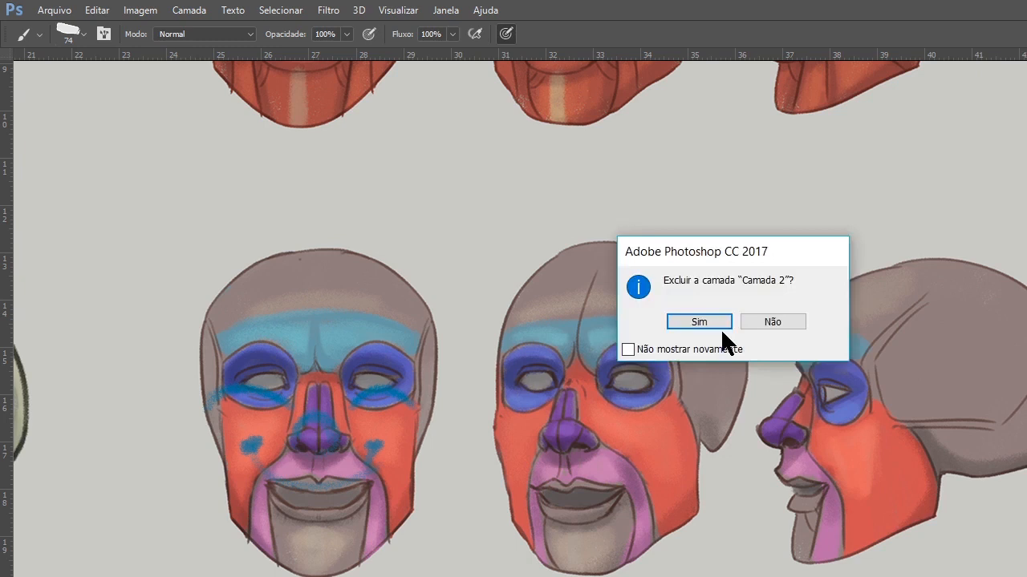
{"action": "left_click", "coordinate": [720, 325]}
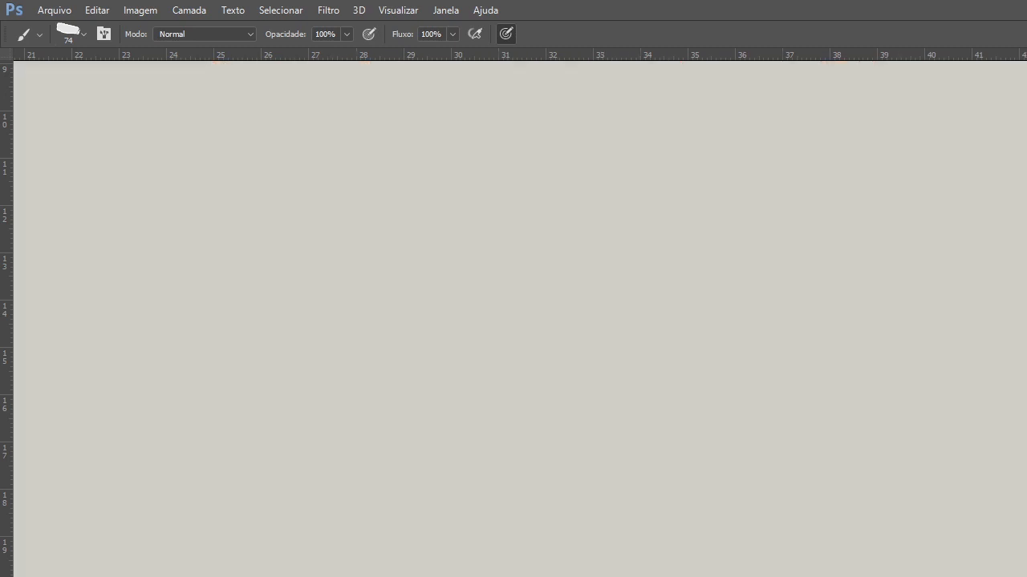
Return to the pirate head sketch and redraw his right eye as a bold rounded outline beside the nose.
{"action": "mouse_move", "coordinate": [715, 441]}
{"action": "left_mouse_down"}
{"action": "mouse_move", "coordinate": [866, 467]}
{"action": "mouse_move", "coordinate": [886, 489]}
{"action": "left_mouse_up"}
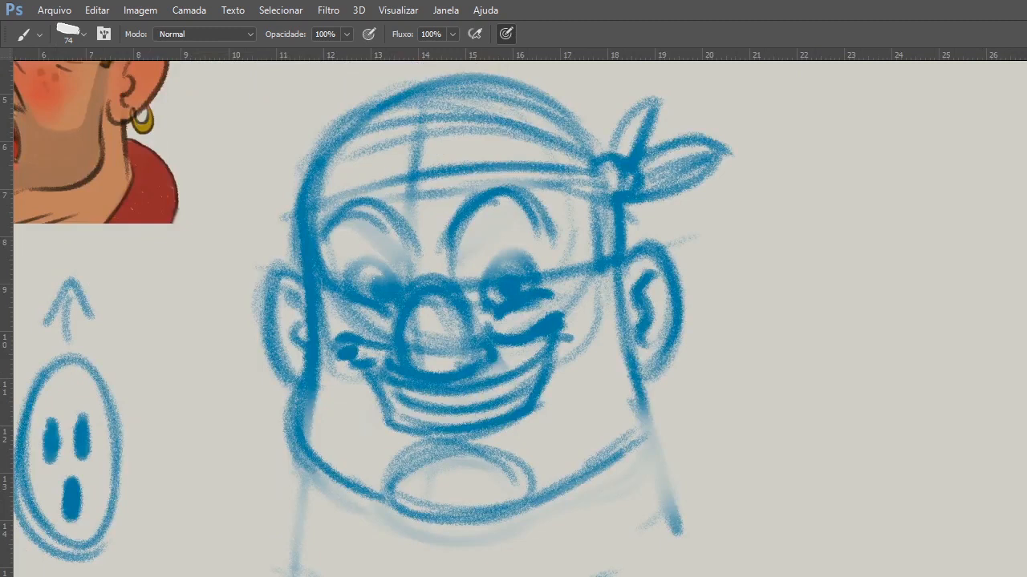
{"action": "left_click_drag", "start_coordinate": [710, 457], "coordinate": [844, 541]}
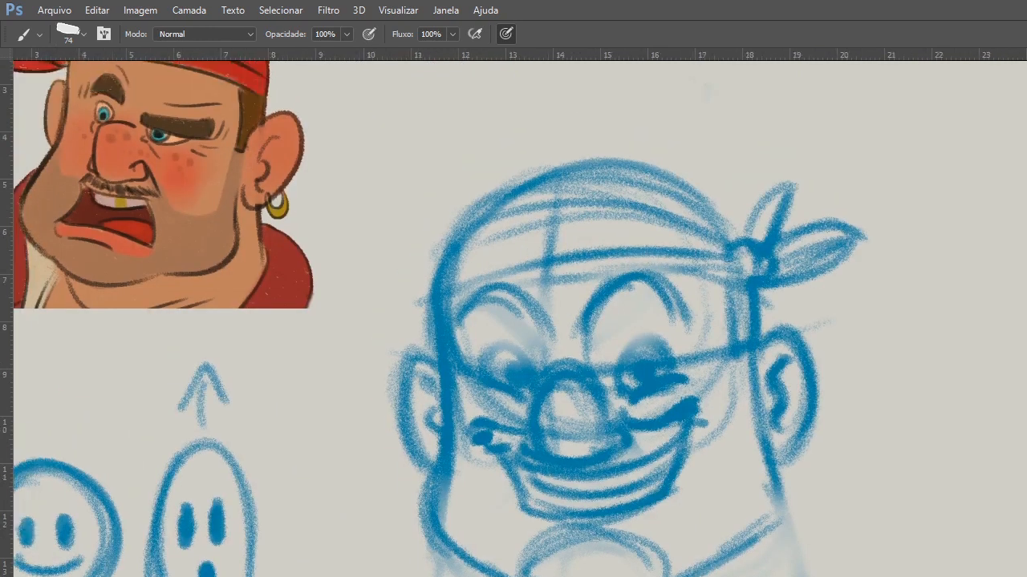
{"action": "left_click_drag", "start_coordinate": [486, 370], "coordinate": [529, 374]}
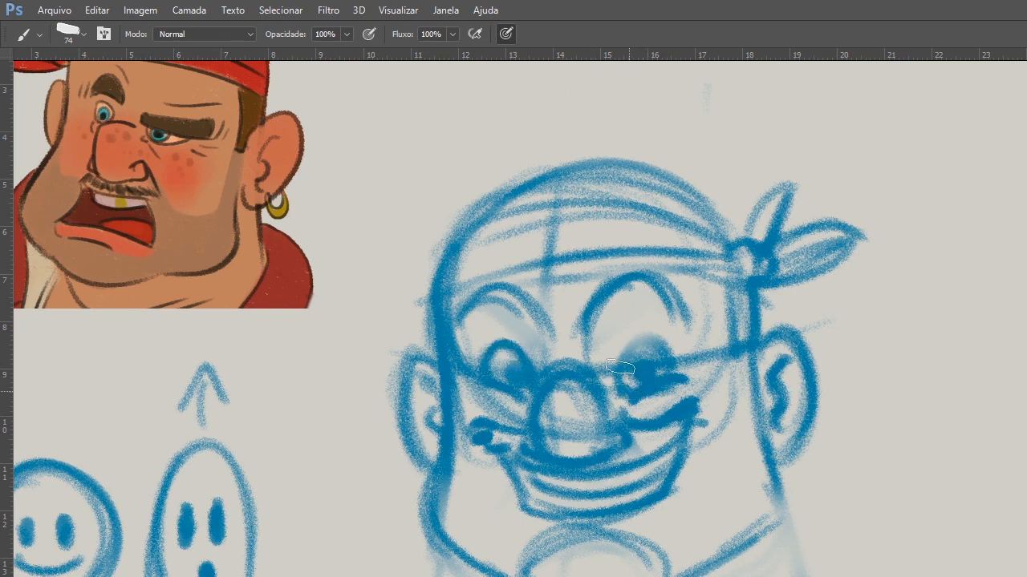
Define the pirate's left eye outline and darken the nose wings, mouth corners and grin contour in blue.
{"action": "left_click_drag", "start_coordinate": [622, 381], "coordinate": [669, 360]}
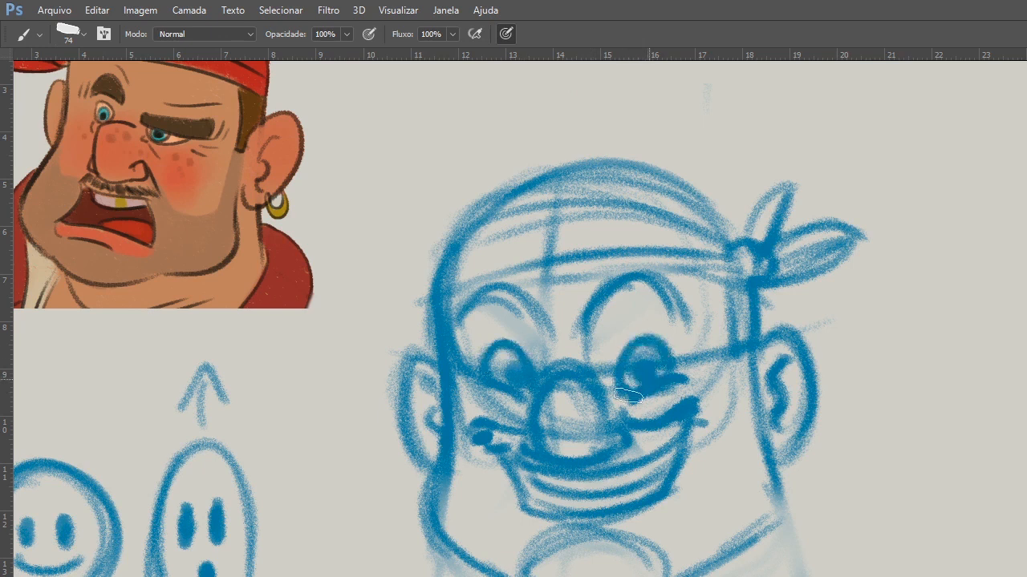
{"action": "left_click_drag", "start_coordinate": [615, 425], "coordinate": [611, 449]}
{"action": "mouse_move", "coordinate": [505, 460]}
{"action": "left_mouse_down"}
{"action": "mouse_move", "coordinate": [563, 514]}
{"action": "mouse_move", "coordinate": [663, 499]}
{"action": "left_mouse_up"}
{"action": "mouse_move", "coordinate": [671, 411]}
{"action": "left_mouse_down"}
{"action": "mouse_move", "coordinate": [683, 421]}
{"action": "mouse_move", "coordinate": [607, 424]}
{"action": "left_mouse_up"}
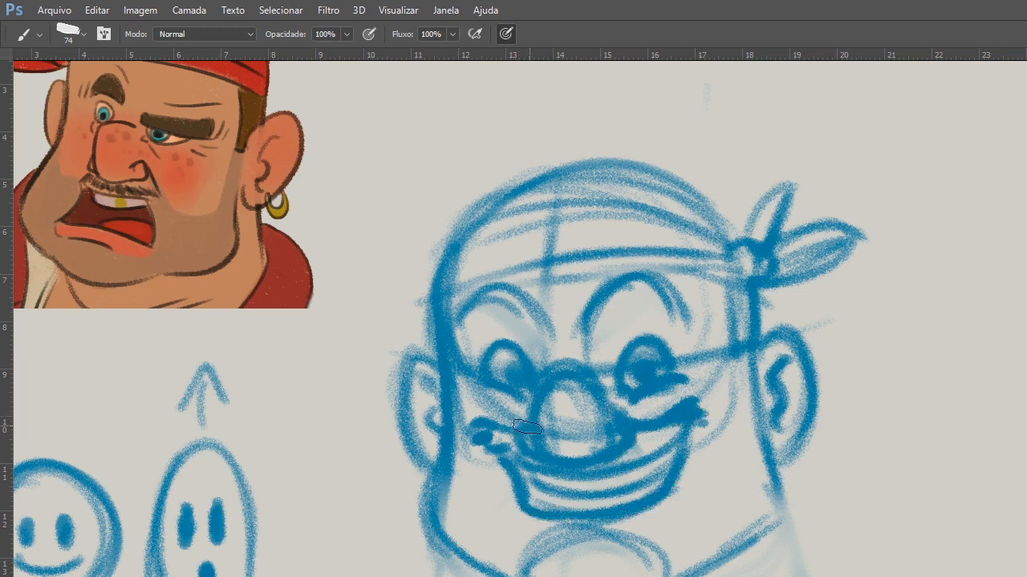
{"action": "left_click_drag", "start_coordinate": [527, 426], "coordinate": [513, 439]}
Strengthen the jaw contour below the pirate's left ear and go over the arched eyebrows in blue.
{"action": "mouse_move", "coordinate": [758, 413]}
{"action": "left_mouse_down"}
{"action": "mouse_move", "coordinate": [779, 477]}
{"action": "mouse_move", "coordinate": [723, 548]}
{"action": "left_mouse_up"}
{"action": "left_click_drag", "start_coordinate": [663, 282], "coordinate": [597, 339]}
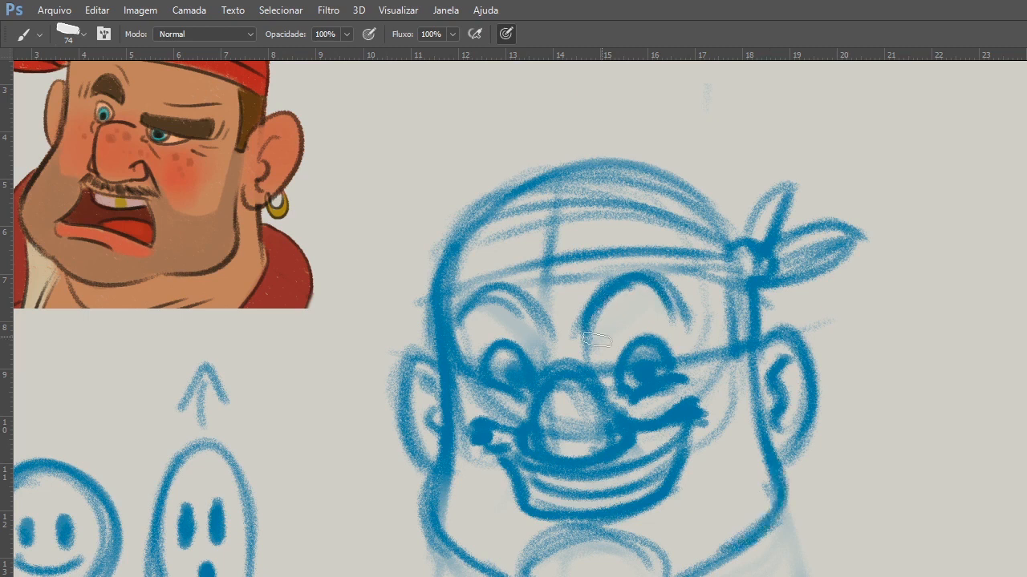
{"action": "left_click_drag", "start_coordinate": [656, 305], "coordinate": [613, 300]}
{"action": "left_click_drag", "start_coordinate": [551, 319], "coordinate": [499, 292]}
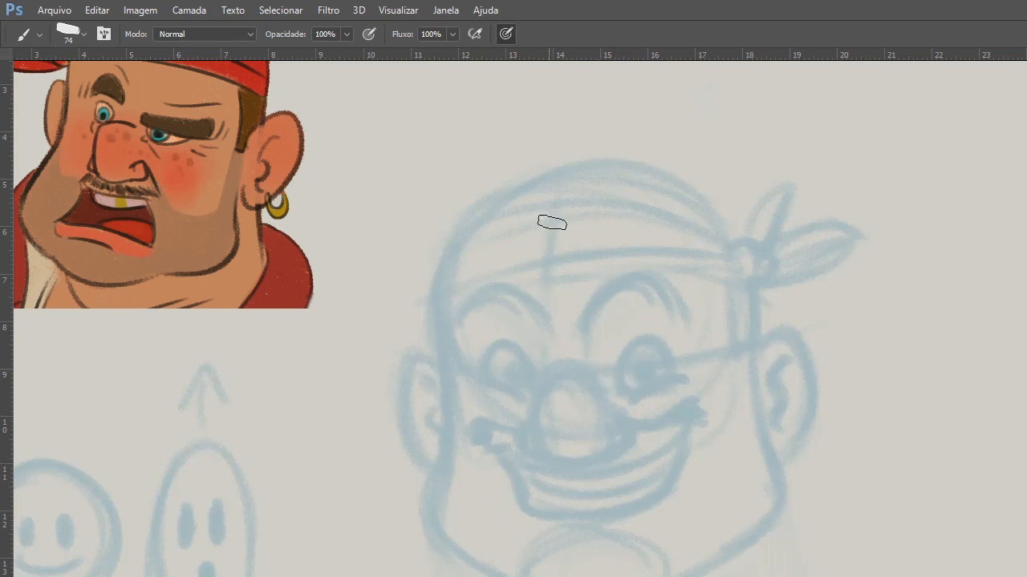
Sketch dark construction guides over the faded head for the center line, eye line, ears and cranium, and delete them.
{"action": "left_click_drag", "start_coordinate": [552, 223], "coordinate": [540, 356]}
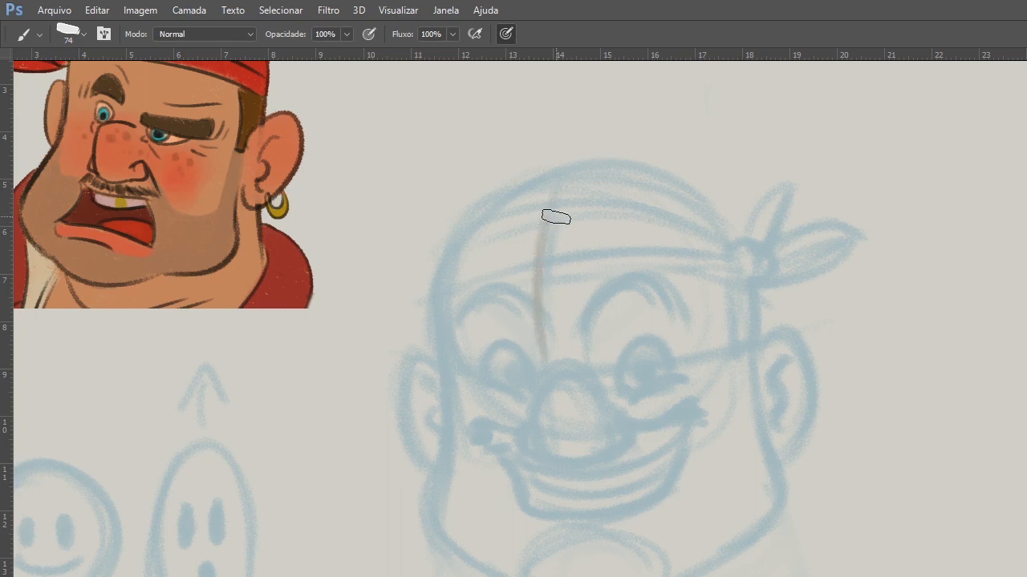
{"action": "left_click_drag", "start_coordinate": [567, 161], "coordinate": [561, 575]}
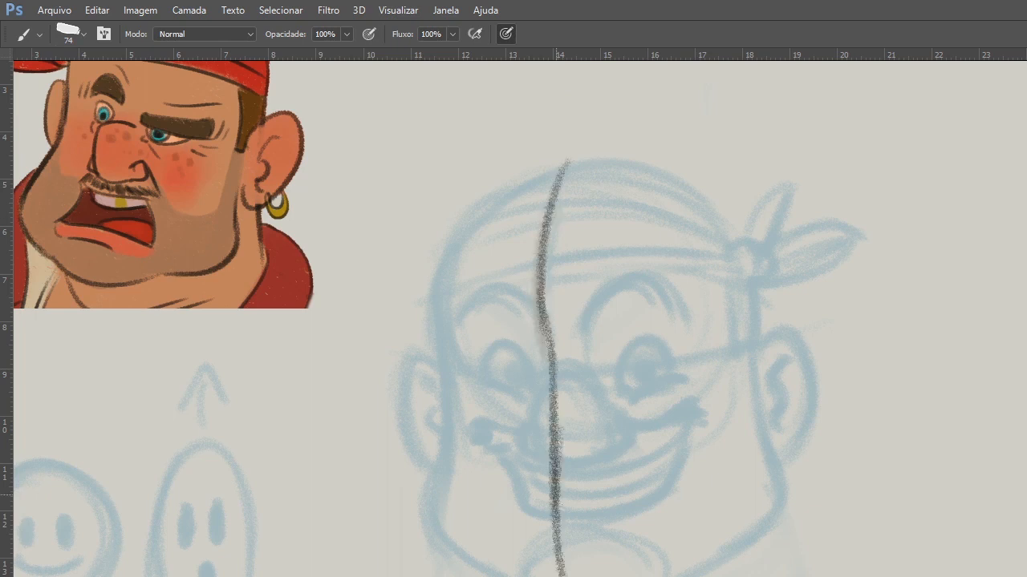
{"action": "mouse_move", "coordinate": [757, 357]}
{"action": "left_mouse_down"}
{"action": "mouse_move", "coordinate": [438, 367]}
{"action": "mouse_move", "coordinate": [805, 337]}
{"action": "left_mouse_up"}
{"action": "left_click_drag", "start_coordinate": [456, 436], "coordinate": [745, 408]}
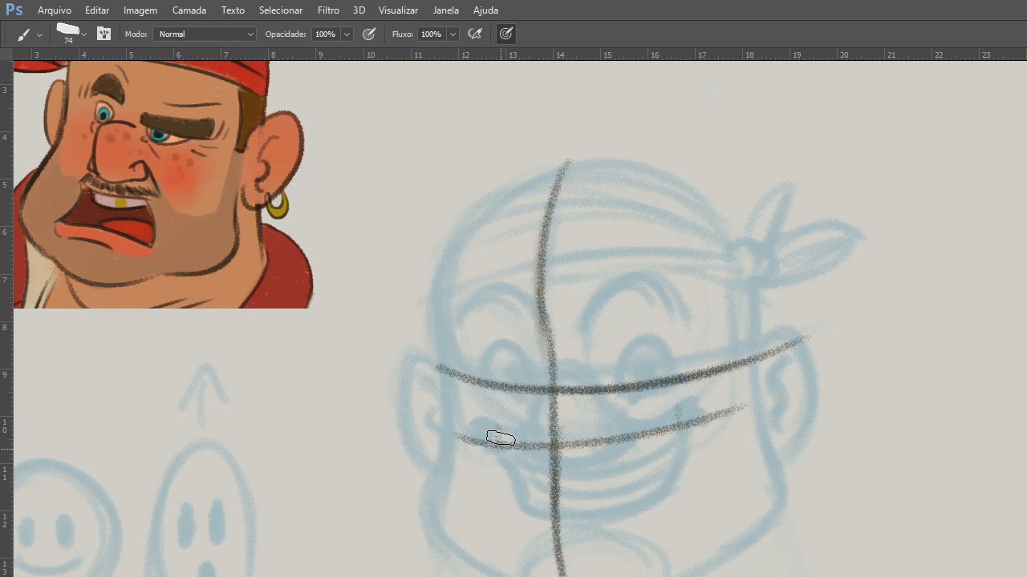
{"action": "left_click_drag", "start_coordinate": [498, 429], "coordinate": [499, 447]}
{"action": "left_click_drag", "start_coordinate": [528, 554], "coordinate": [610, 543]}
{"action": "left_click_drag", "start_coordinate": [764, 370], "coordinate": [774, 443]}
{"action": "left_click_drag", "start_coordinate": [435, 362], "coordinate": [422, 446]}
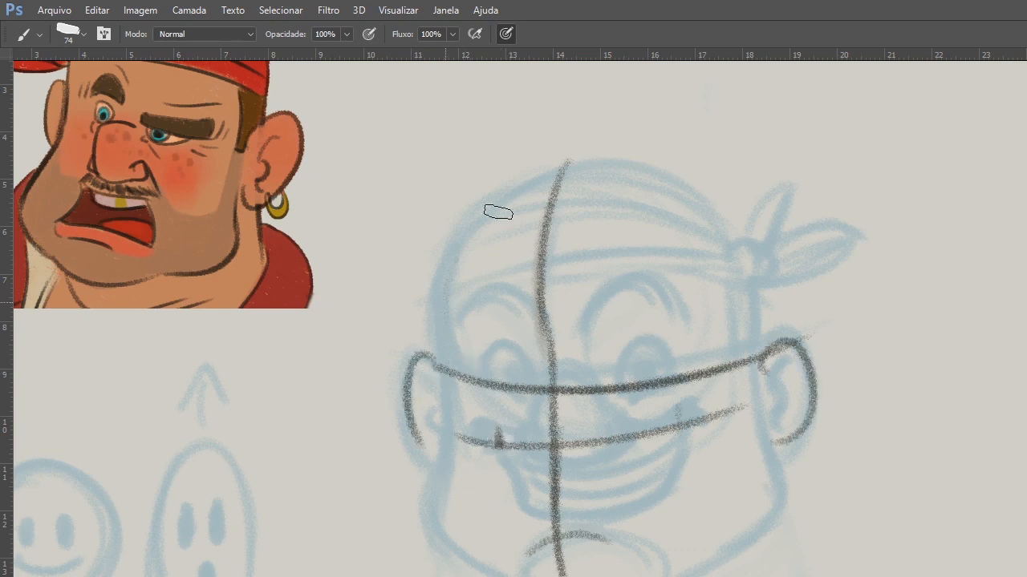
{"action": "left_click_drag", "start_coordinate": [458, 254], "coordinate": [699, 255]}
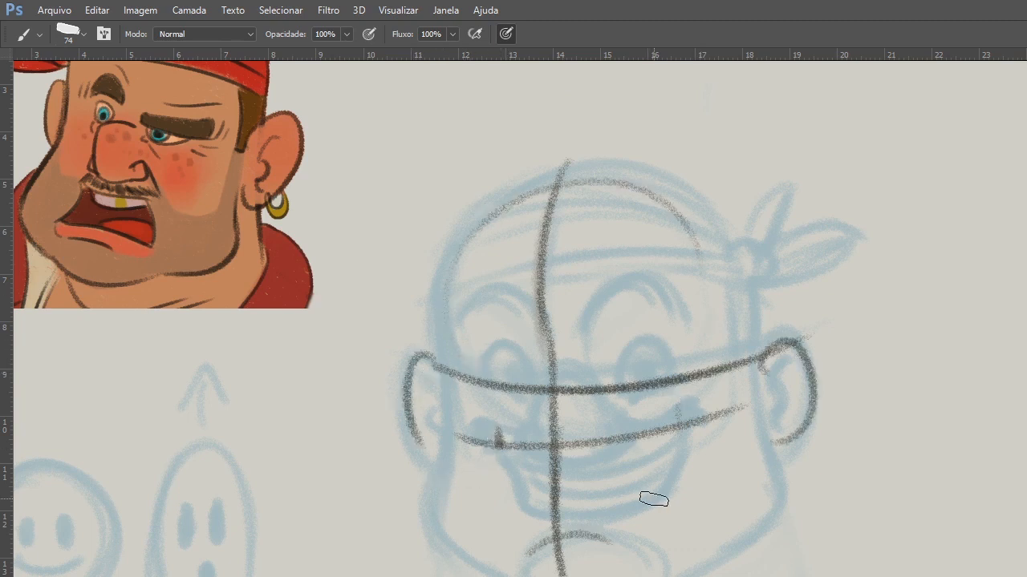
{"action": "key", "text": "Delete"}
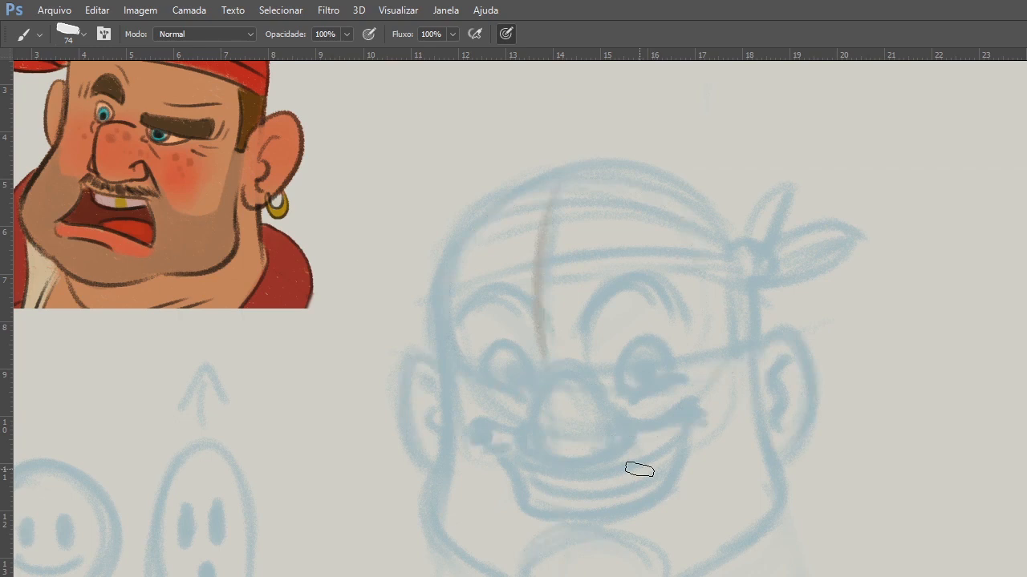
Set the brush size to 54 and trace the dark contour down the pirate's right side from forehead to jaw.
{"action": "right_click", "coordinate": [552, 305]}
{"action": "left_click", "coordinate": [662, 337]}
{"action": "left_click", "coordinate": [686, 271]}
{"action": "mouse_move", "coordinate": [460, 227]}
{"action": "left_mouse_down"}
{"action": "mouse_move", "coordinate": [430, 518]}
{"action": "mouse_move", "coordinate": [433, 530]}
{"action": "mouse_move", "coordinate": [517, 570]}
{"action": "left_mouse_up"}
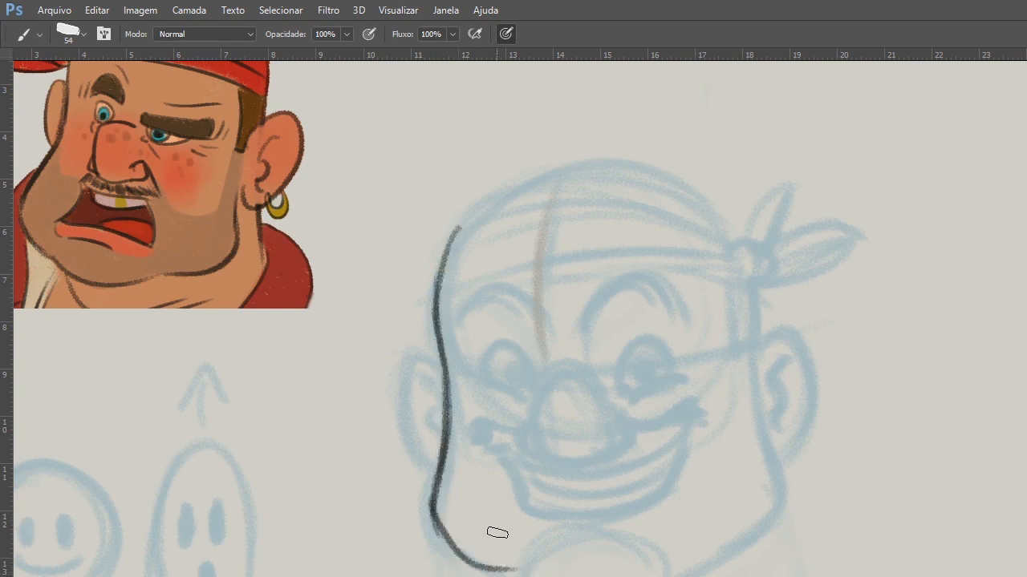
{"action": "key", "text": "ctrl+z"}
{"action": "left_click_drag", "start_coordinate": [497, 533], "coordinate": [426, 518]}
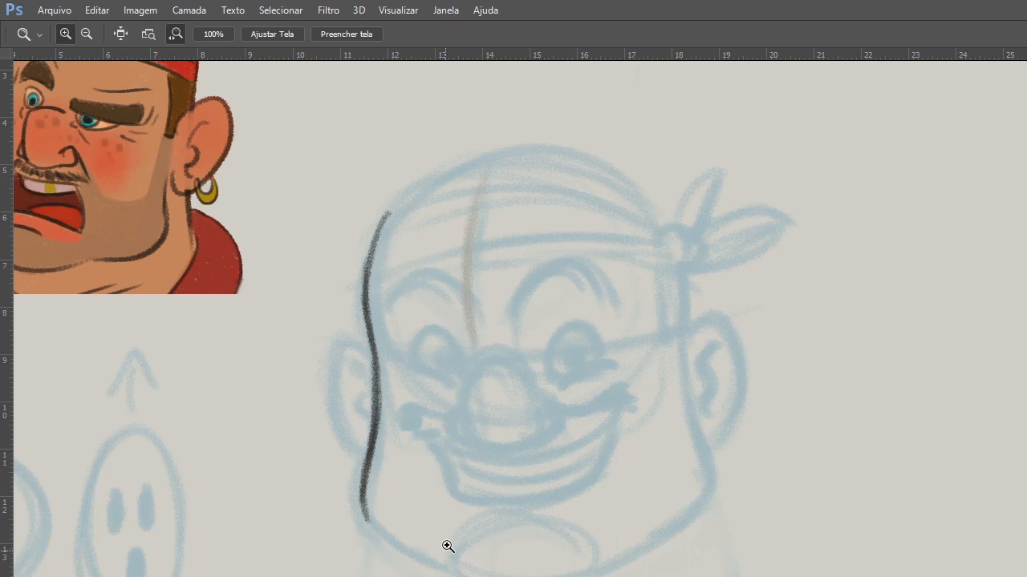
Continue the dark contour around the jaw and up the pirate's left cheek to the ear.
{"action": "left_click", "coordinate": [448, 547], "text": "ctrl"}
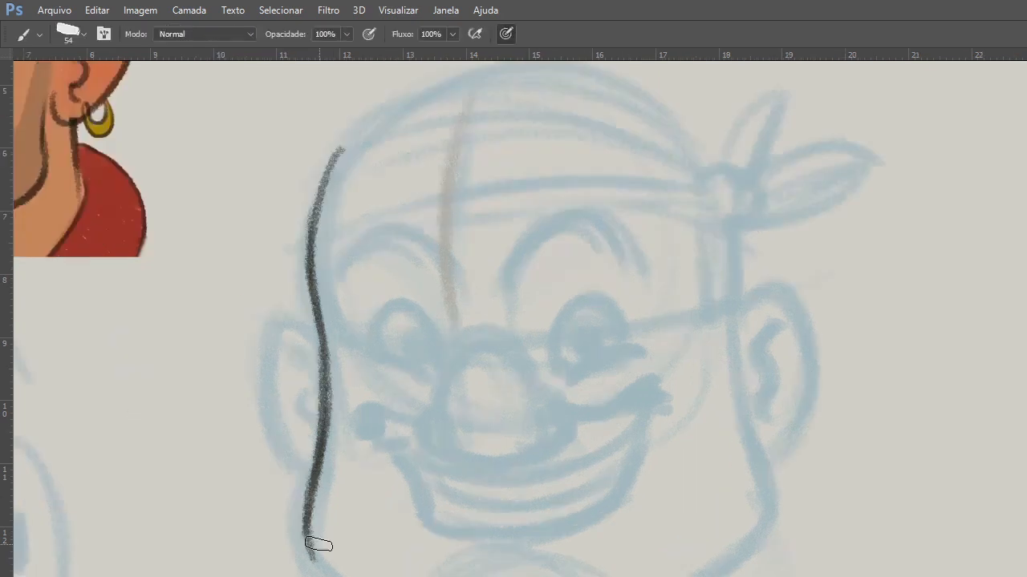
{"action": "left_click_drag", "start_coordinate": [314, 545], "coordinate": [341, 576]}
{"action": "left_click_drag", "start_coordinate": [700, 576], "coordinate": [762, 525]}
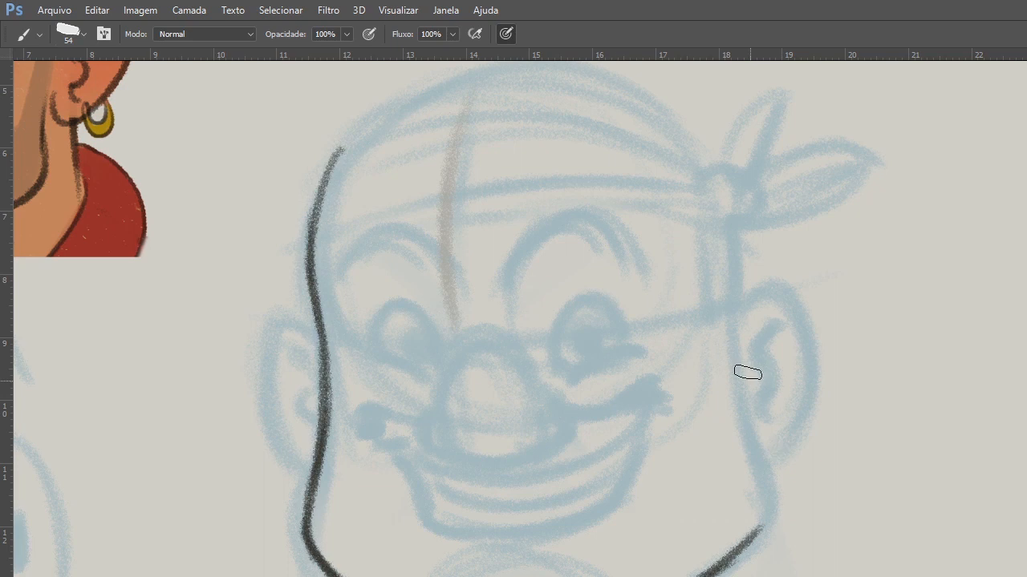
{"action": "left_click_drag", "start_coordinate": [737, 311], "coordinate": [773, 522]}
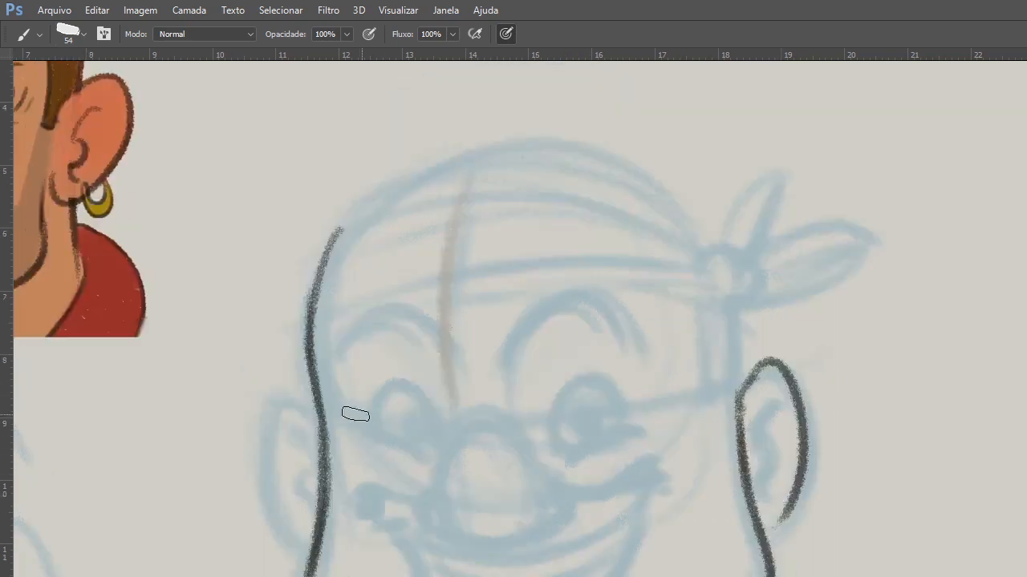
Outline both ears in dark line and add the inner fold of the pirate's left ear.
{"action": "mouse_move", "coordinate": [317, 411]}
{"action": "left_mouse_down"}
{"action": "mouse_move", "coordinate": [283, 390]}
{"action": "mouse_move", "coordinate": [309, 520]}
{"action": "left_mouse_up"}
{"action": "left_click_drag", "start_coordinate": [297, 394], "coordinate": [305, 525]}
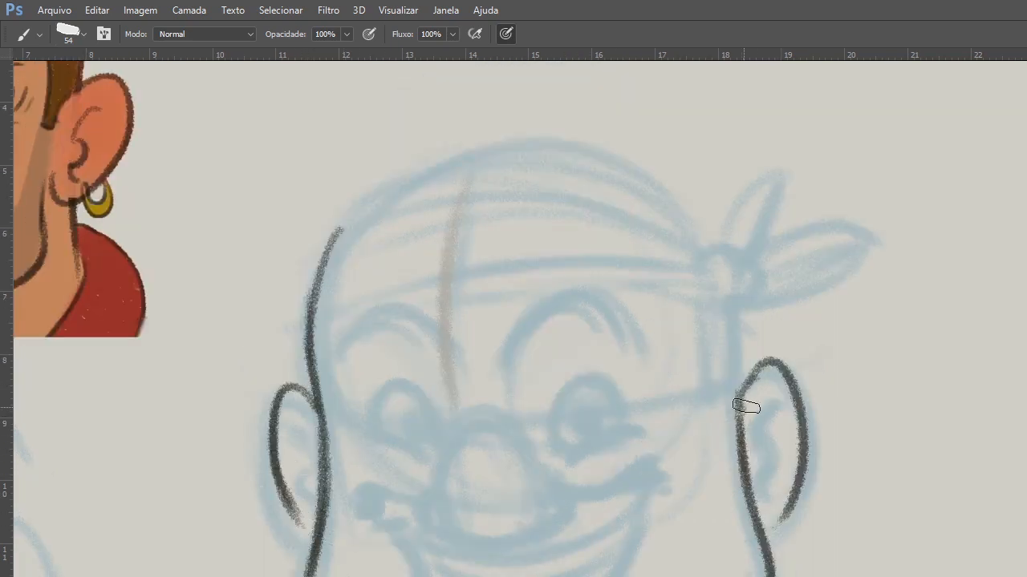
{"action": "left_click_drag", "start_coordinate": [774, 397], "coordinate": [754, 464]}
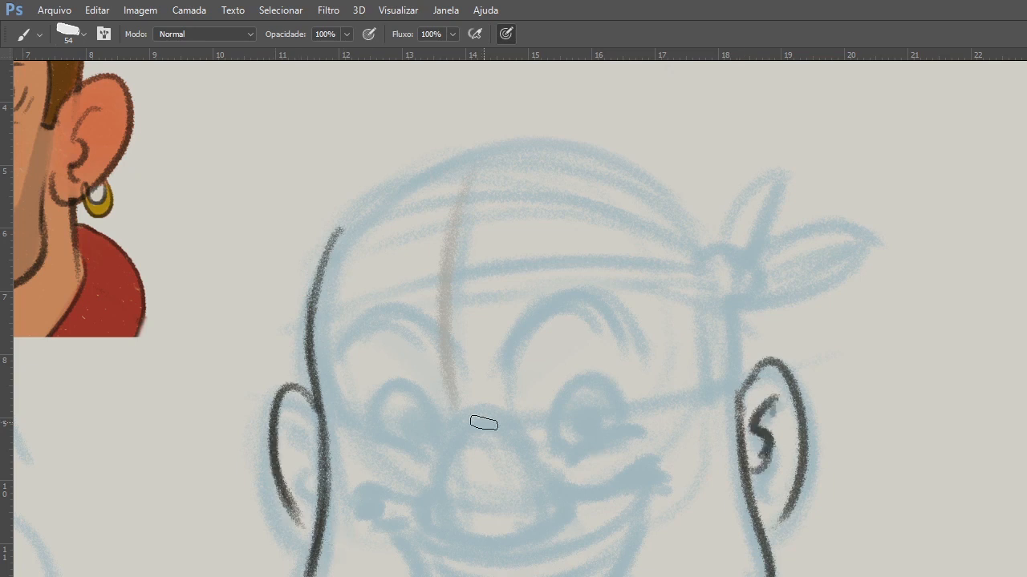
Draw the big rounded nose in dark line with its bridge, underside and both nostril wings.
{"action": "left_click_drag", "start_coordinate": [467, 426], "coordinate": [446, 502]}
{"action": "mouse_move", "coordinate": [447, 527]}
{"action": "left_mouse_down"}
{"action": "mouse_move", "coordinate": [568, 503]}
{"action": "mouse_move", "coordinate": [570, 514]}
{"action": "left_mouse_up"}
{"action": "mouse_move", "coordinate": [431, 497]}
{"action": "left_mouse_down"}
{"action": "mouse_move", "coordinate": [461, 532]}
{"action": "mouse_move", "coordinate": [555, 517]}
{"action": "left_mouse_up"}
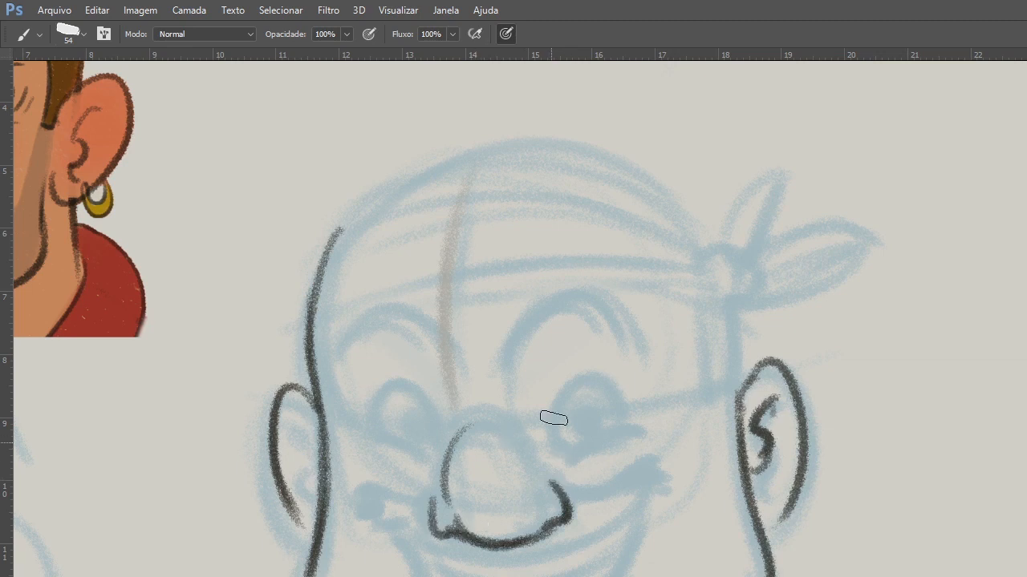
Ink the pirate's left eye with a round upper lid, a raised curved lower lid, an iris and a pupil.
{"action": "left_click_drag", "start_coordinate": [566, 463], "coordinate": [623, 417]}
{"action": "left_click_drag", "start_coordinate": [572, 397], "coordinate": [623, 416]}
{"action": "left_click_drag", "start_coordinate": [570, 467], "coordinate": [640, 428]}
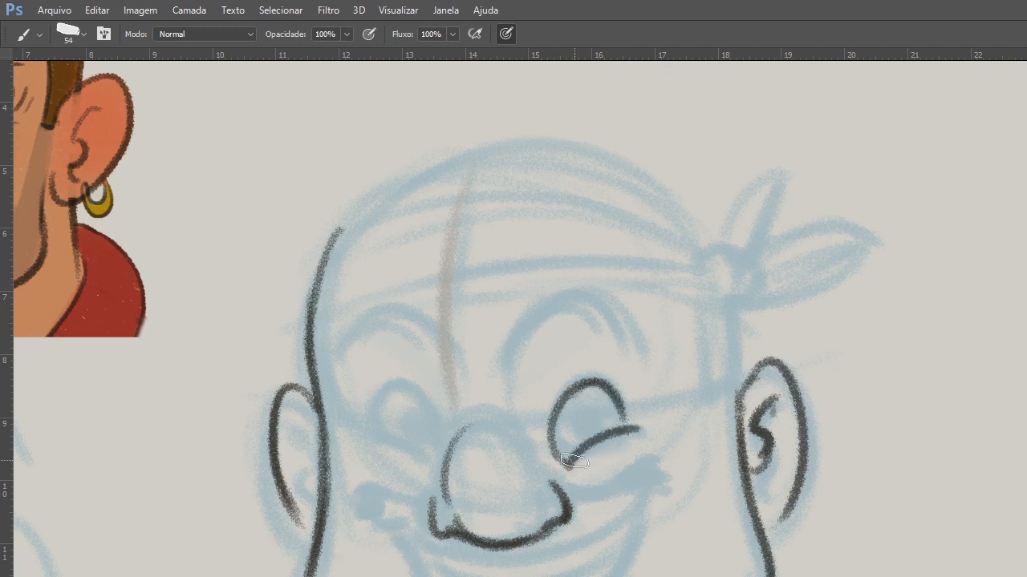
{"action": "left_click_drag", "start_coordinate": [569, 465], "coordinate": [629, 430]}
{"action": "mouse_move", "coordinate": [587, 419]}
{"action": "left_mouse_down"}
{"action": "mouse_move", "coordinate": [606, 430]}
{"action": "mouse_move", "coordinate": [607, 420]}
{"action": "left_mouse_up"}
Ink the pirate's right eye with its lids, iris and pupil, and thicken the left eye's upper lid.
{"action": "key", "text": "space"}
{"action": "mouse_move", "coordinate": [495, 452]}
{"action": "left_mouse_down"}
{"action": "mouse_move", "coordinate": [533, 436]}
{"action": "mouse_move", "coordinate": [579, 445]}
{"action": "left_mouse_up"}
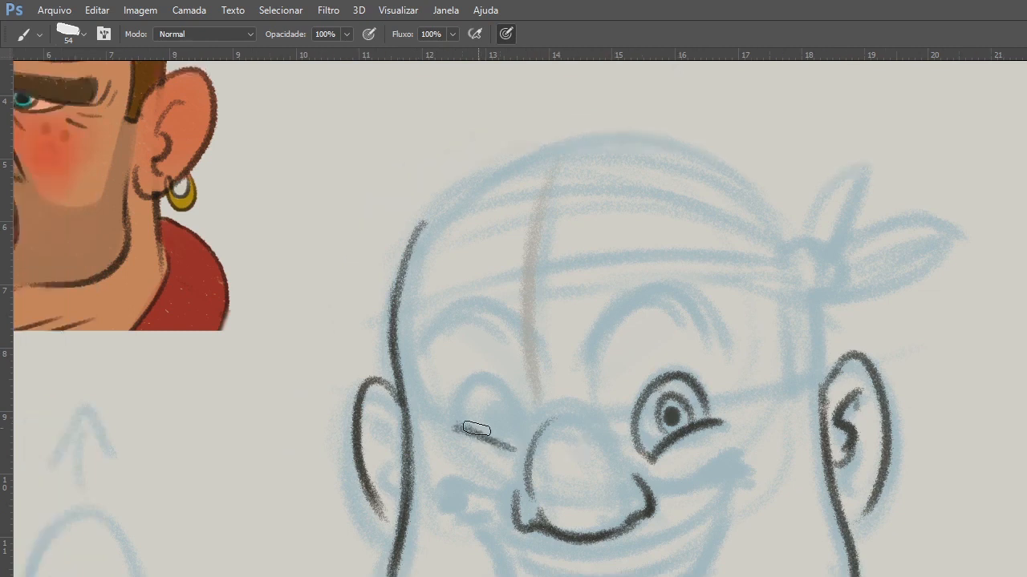
{"action": "mouse_move", "coordinate": [463, 429]}
{"action": "left_mouse_down"}
{"action": "mouse_move", "coordinate": [523, 447]}
{"action": "mouse_move", "coordinate": [499, 421]}
{"action": "left_mouse_up"}
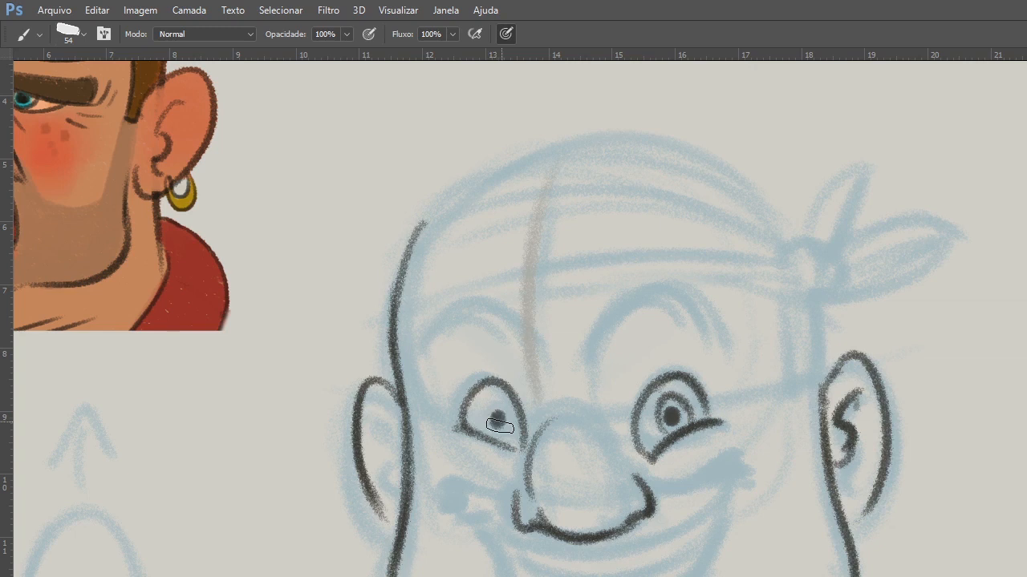
{"action": "left_click_drag", "start_coordinate": [499, 426], "coordinate": [497, 414]}
{"action": "left_click_drag", "start_coordinate": [676, 404], "coordinate": [706, 405]}
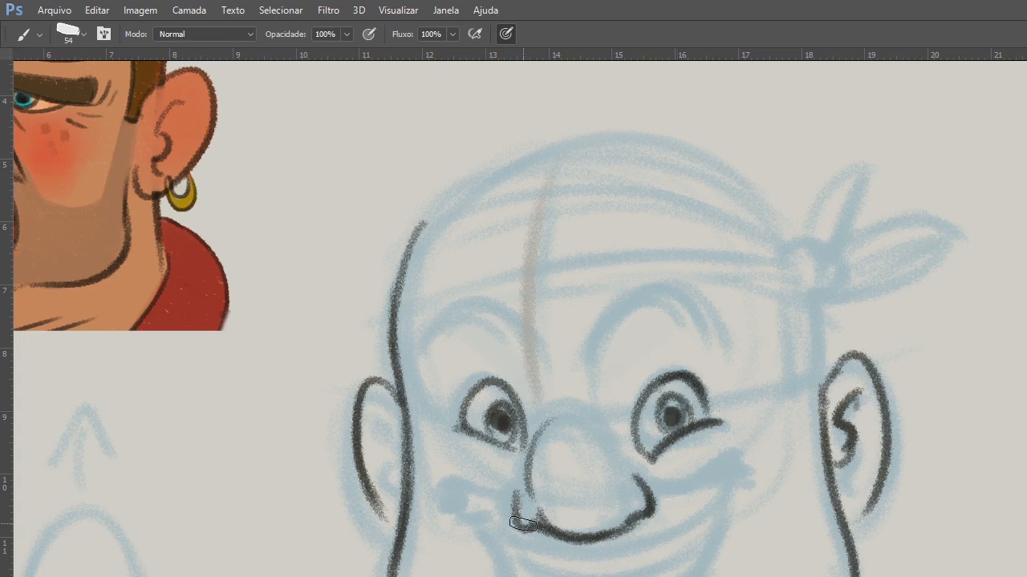
Touch up the nostril wing on the pirate's right and draw the inner folds of his right ear.
{"action": "left_click_drag", "start_coordinate": [523, 523], "coordinate": [537, 527]}
{"action": "left_click_drag", "start_coordinate": [383, 419], "coordinate": [388, 483]}
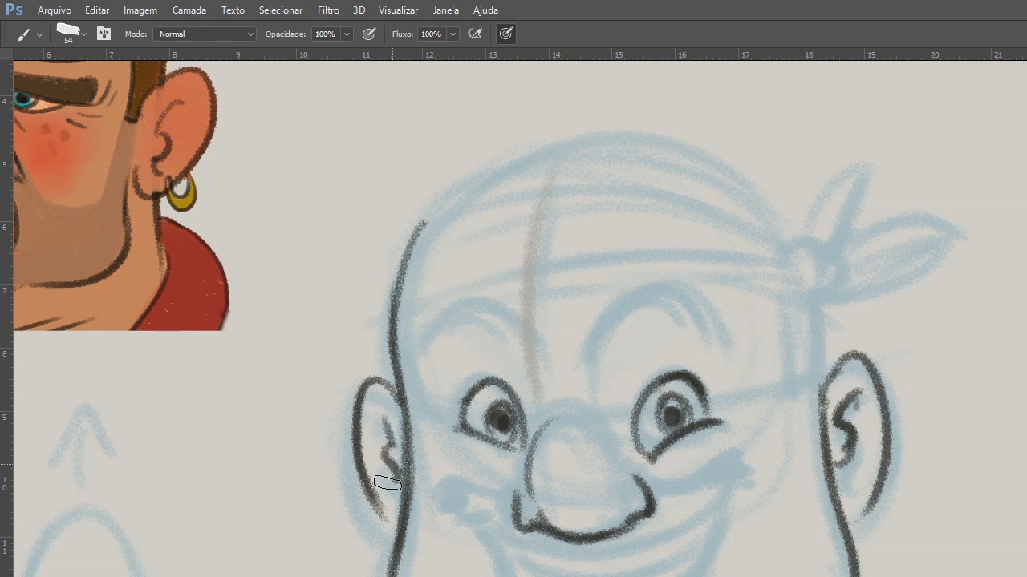
{"action": "left_click_drag", "start_coordinate": [382, 416], "coordinate": [394, 520]}
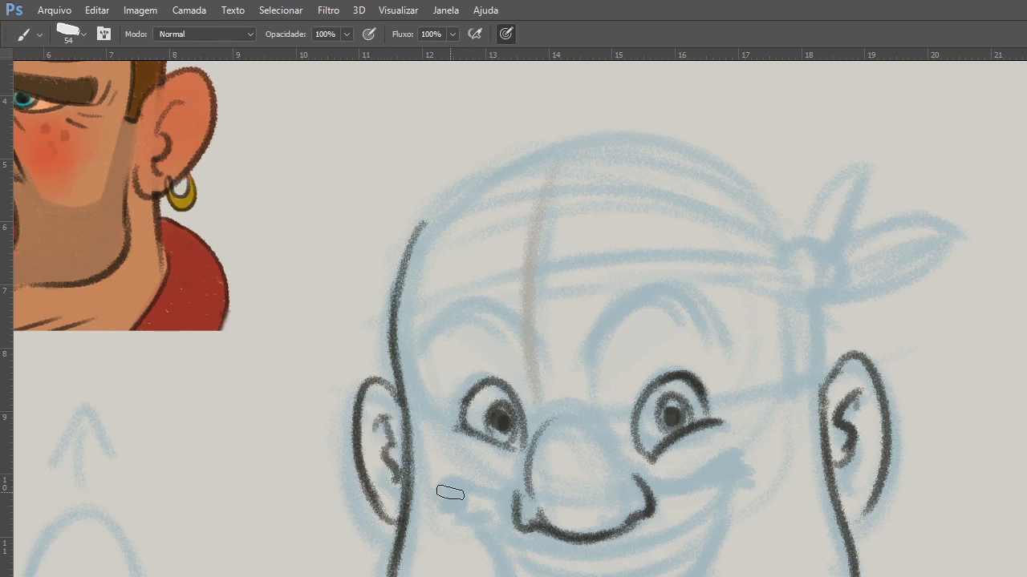
Draw the curved upper line of the grin with dark mouth corners and raised lip folds running from the nose.
{"action": "mouse_move", "coordinate": [450, 493]}
{"action": "left_mouse_down"}
{"action": "mouse_move", "coordinate": [701, 492]}
{"action": "mouse_move", "coordinate": [722, 482]}
{"action": "left_mouse_up"}
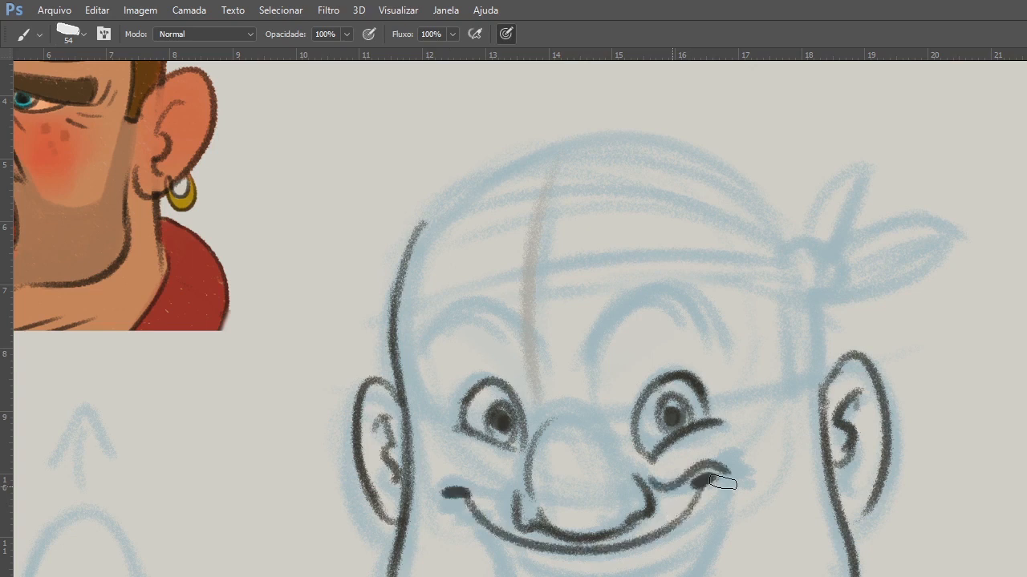
{"action": "key", "text": "ctrl+z"}
{"action": "left_click_drag", "start_coordinate": [648, 479], "coordinate": [729, 486]}
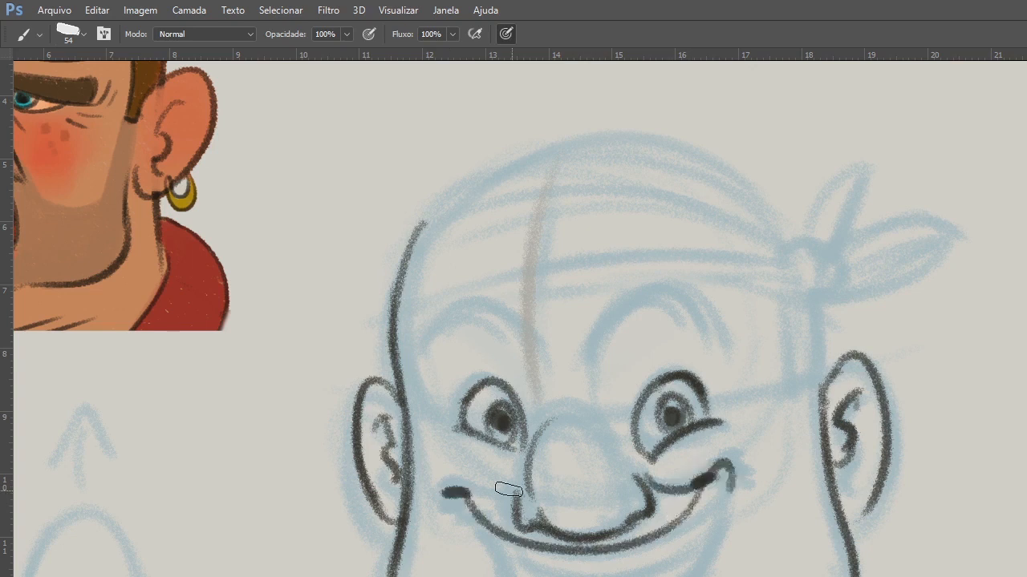
{"action": "left_click_drag", "start_coordinate": [516, 499], "coordinate": [449, 488]}
Draw both sides of the open mouth and a curved lower edge for the upper teeth.
{"action": "left_click_drag", "start_coordinate": [488, 533], "coordinate": [510, 576]}
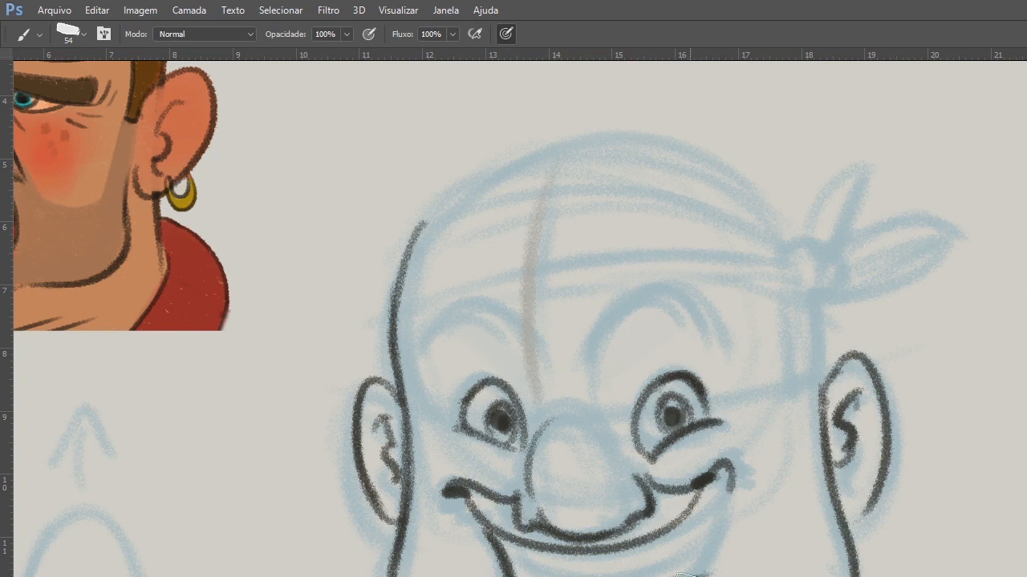
{"action": "left_click_drag", "start_coordinate": [690, 576], "coordinate": [717, 481]}
{"action": "left_click_drag", "start_coordinate": [521, 553], "coordinate": [696, 541]}
{"action": "key", "text": "ctrl+z"}
{"action": "left_click_drag", "start_coordinate": [521, 553], "coordinate": [679, 535]}
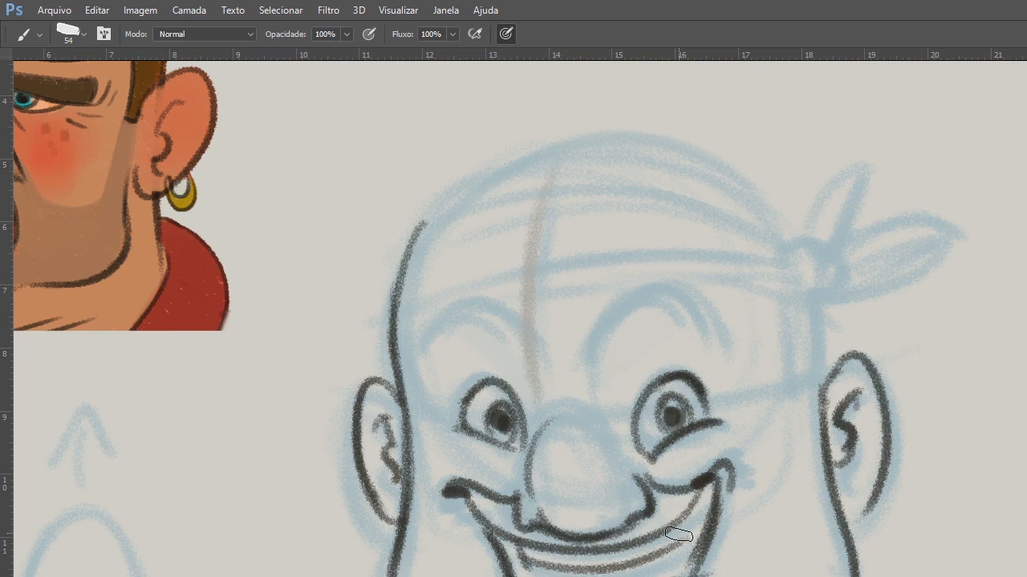
{"action": "key", "text": "ctrl+z"}
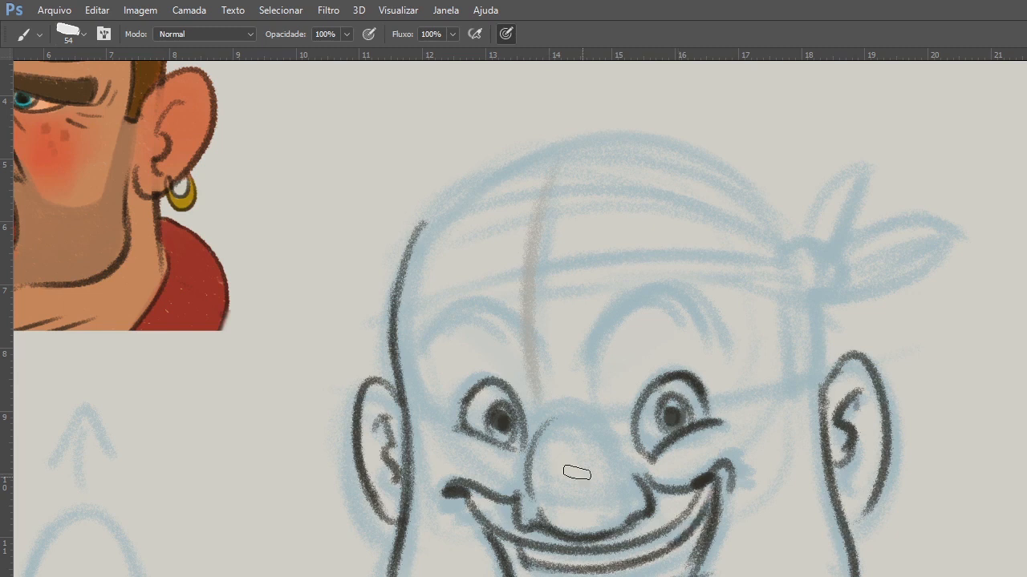
Add short crow's-feet wrinkles beside the outer corners of both eyes.
{"action": "left_click_drag", "start_coordinate": [732, 412], "coordinate": [756, 422]}
{"action": "left_click_drag", "start_coordinate": [428, 421], "coordinate": [447, 422]}
{"action": "left_click_drag", "start_coordinate": [424, 434], "coordinate": [448, 435]}
Shade the mustache area beneath the nose and fill the mouth interior below the teeth with dark strokes.
{"action": "mouse_move", "coordinate": [518, 511]}
{"action": "left_mouse_down"}
{"action": "mouse_move", "coordinate": [494, 515]}
{"action": "mouse_move", "coordinate": [531, 538]}
{"action": "left_mouse_up"}
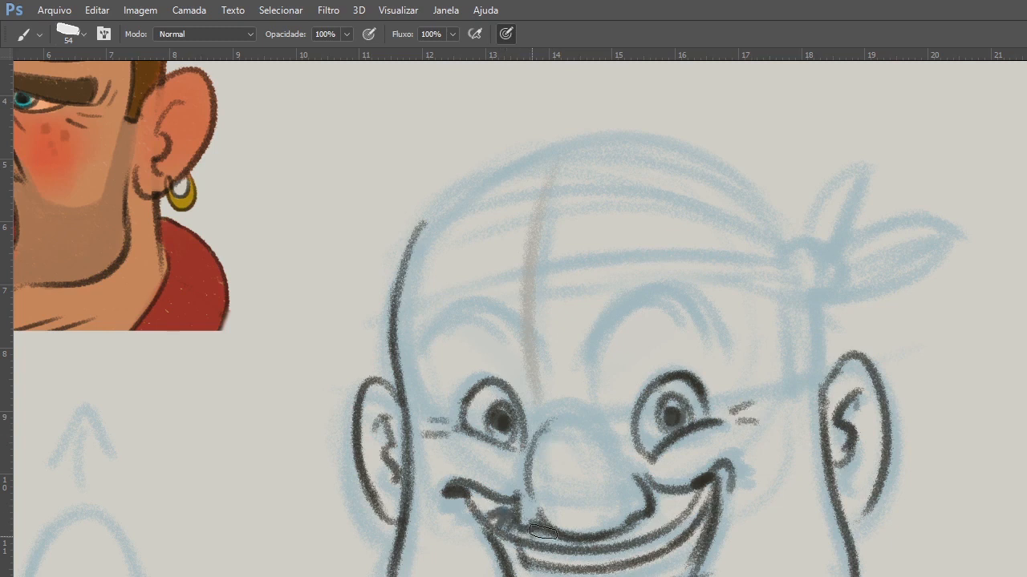
{"action": "mouse_move", "coordinate": [654, 517]}
{"action": "left_mouse_down"}
{"action": "mouse_move", "coordinate": [555, 545]}
{"action": "mouse_move", "coordinate": [664, 516]}
{"action": "mouse_move", "coordinate": [513, 574]}
{"action": "mouse_move", "coordinate": [664, 567]}
{"action": "mouse_move", "coordinate": [689, 543]}
{"action": "mouse_move", "coordinate": [641, 571]}
{"action": "mouse_move", "coordinate": [506, 555]}
{"action": "left_mouse_up"}
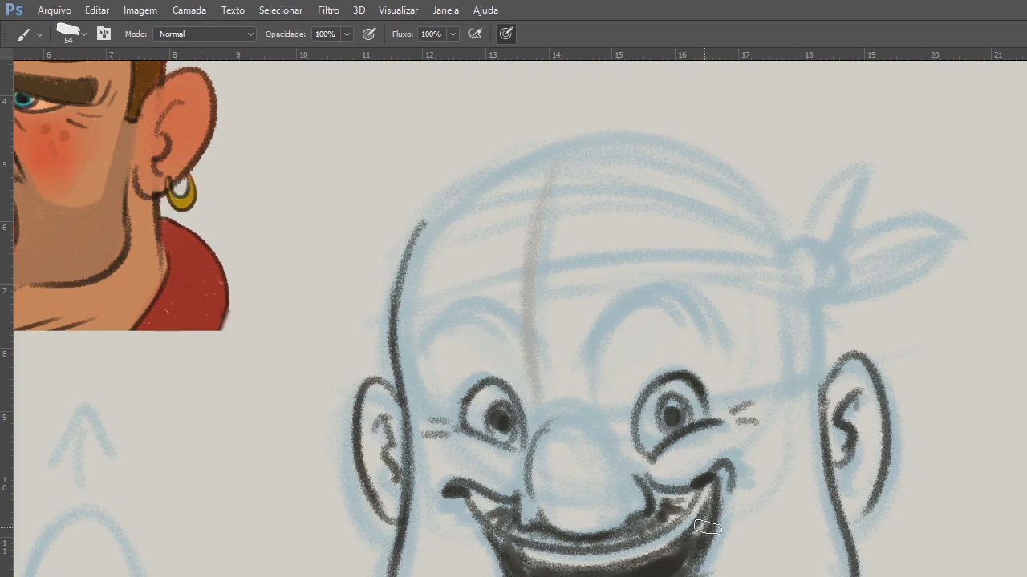
{"action": "left_click_drag", "start_coordinate": [707, 527], "coordinate": [568, 561]}
Draw both high arched eyebrows as thick shapes filled with dark strokes.
{"action": "left_click_drag", "start_coordinate": [727, 547], "coordinate": [825, 561]}
{"action": "left_click_drag", "start_coordinate": [651, 504], "coordinate": [689, 553]}
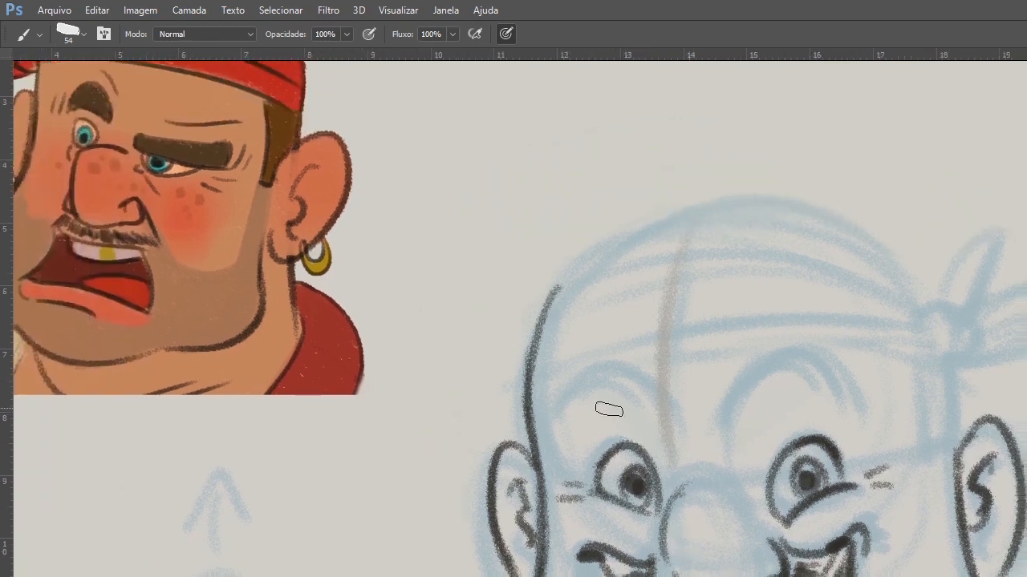
{"action": "left_click_drag", "start_coordinate": [542, 424], "coordinate": [654, 417]}
{"action": "mouse_move", "coordinate": [726, 413]}
{"action": "left_mouse_down"}
{"action": "mouse_move", "coordinate": [813, 362]}
{"action": "mouse_move", "coordinate": [818, 371]}
{"action": "mouse_move", "coordinate": [734, 425]}
{"action": "left_mouse_up"}
{"action": "left_click_drag", "start_coordinate": [758, 377], "coordinate": [744, 427]}
{"action": "mouse_move", "coordinate": [779, 362]}
{"action": "left_mouse_down"}
{"action": "mouse_move", "coordinate": [754, 411]}
{"action": "mouse_move", "coordinate": [807, 350]}
{"action": "mouse_move", "coordinate": [849, 382]}
{"action": "left_mouse_up"}
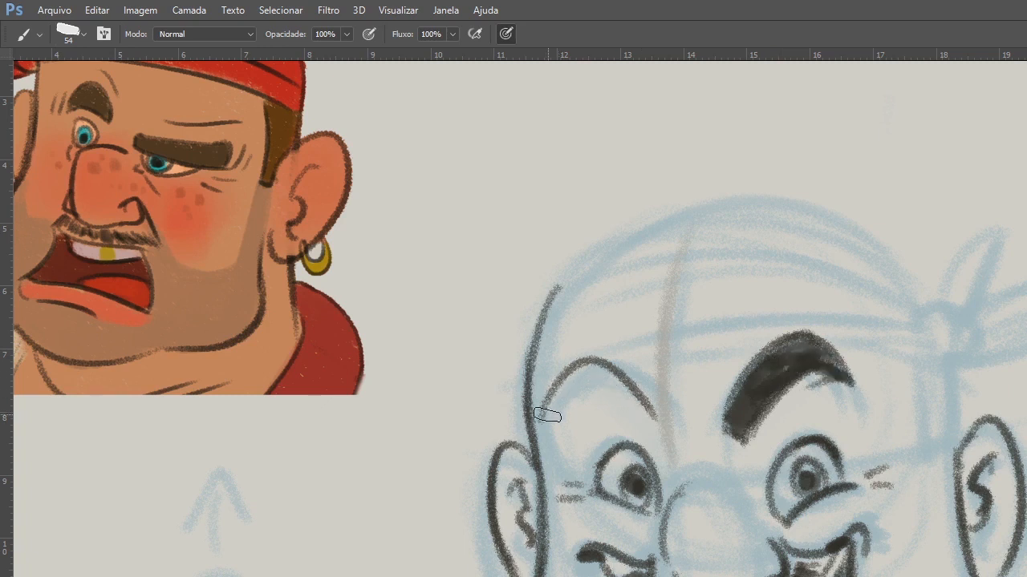
{"action": "left_click_drag", "start_coordinate": [547, 416], "coordinate": [643, 412]}
{"action": "mouse_move", "coordinate": [576, 383]}
{"action": "left_mouse_down"}
{"action": "mouse_move", "coordinate": [633, 393]}
{"action": "mouse_move", "coordinate": [593, 371]}
{"action": "mouse_move", "coordinate": [654, 409]}
{"action": "mouse_move", "coordinate": [582, 373]}
{"action": "mouse_move", "coordinate": [733, 443]}
{"action": "mouse_move", "coordinate": [738, 429]}
{"action": "mouse_move", "coordinate": [769, 441]}
{"action": "left_mouse_up"}
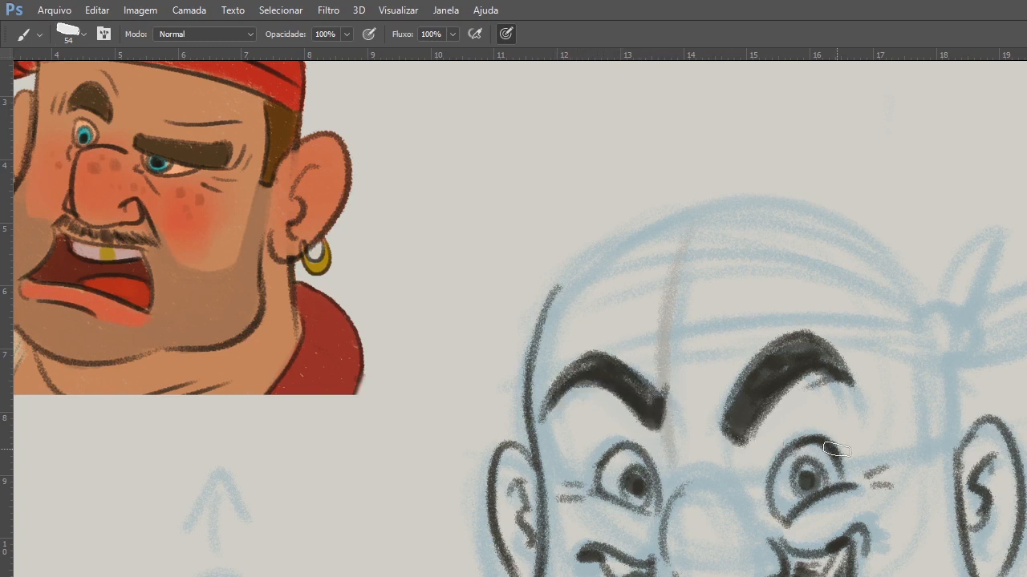
Draw the bandana's crown outline, lower edge, curved folds and round knot, and outline the sideburn above the right ear.
{"action": "left_click_drag", "start_coordinate": [836, 449], "coordinate": [798, 481]}
{"action": "left_click_drag", "start_coordinate": [502, 388], "coordinate": [850, 361]}
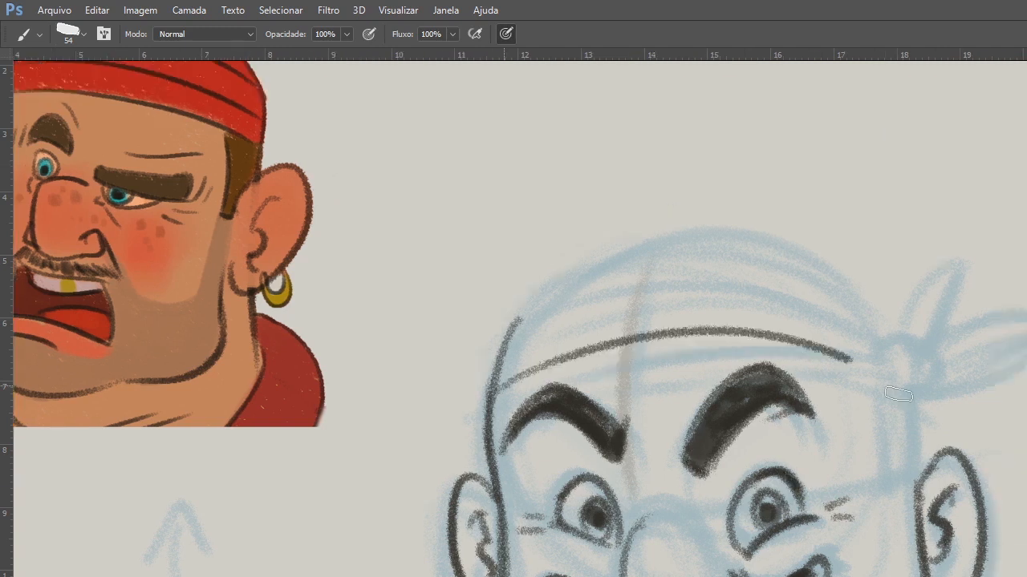
{"action": "mouse_move", "coordinate": [899, 394]}
{"action": "left_mouse_down"}
{"action": "mouse_move", "coordinate": [505, 349]}
{"action": "mouse_move", "coordinate": [899, 359]}
{"action": "mouse_move", "coordinate": [884, 382]}
{"action": "left_mouse_up"}
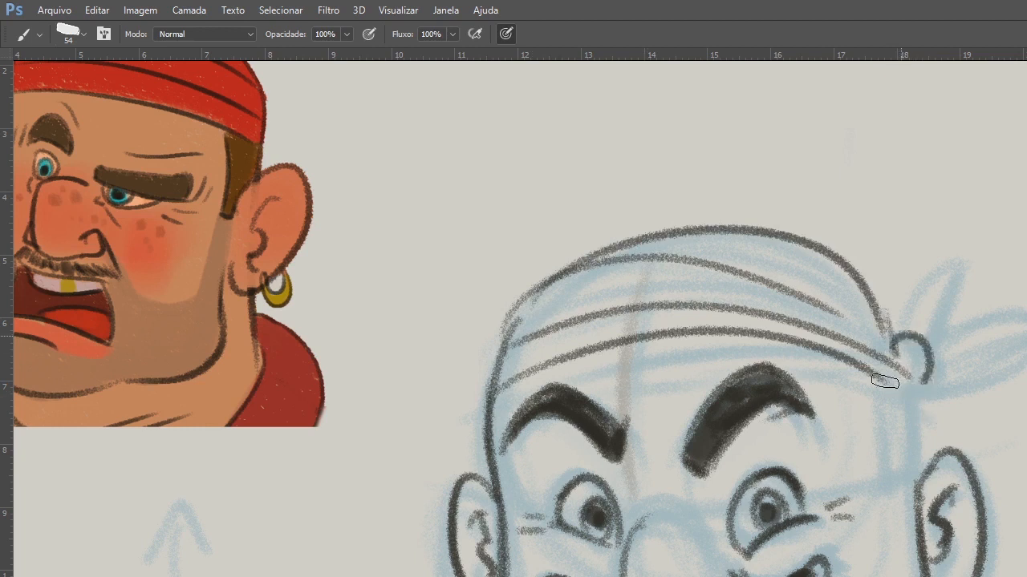
{"action": "left_click_drag", "start_coordinate": [929, 337], "coordinate": [899, 389]}
{"action": "mouse_move", "coordinate": [874, 374]}
{"action": "left_mouse_down"}
{"action": "mouse_move", "coordinate": [892, 483]}
{"action": "mouse_move", "coordinate": [907, 484]}
{"action": "left_mouse_up"}
{"action": "left_click_drag", "start_coordinate": [919, 390], "coordinate": [925, 459]}
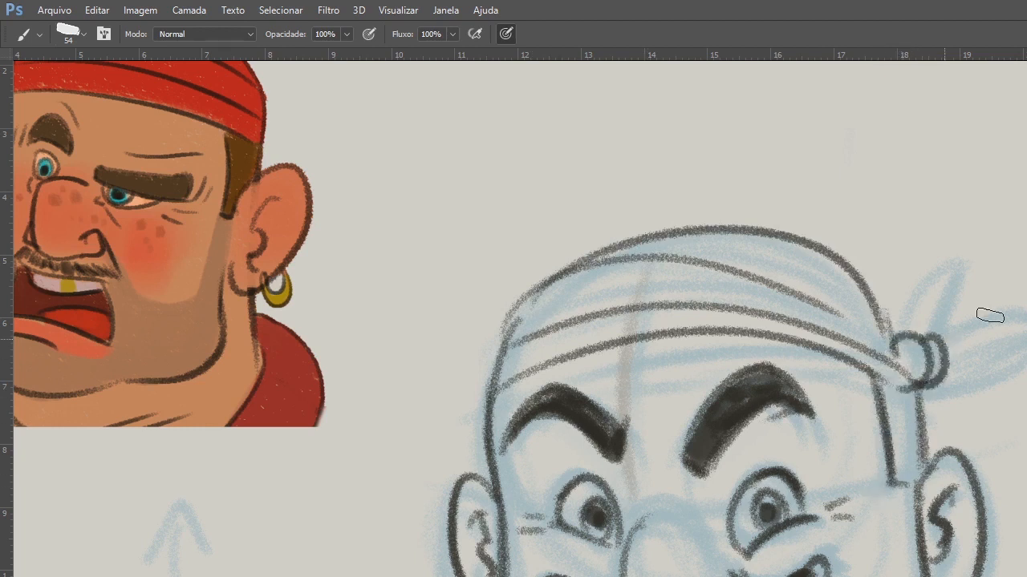
Draw the two pointed tails of the bandana coming out of the knot, with a crease line inside each.
{"action": "left_click_drag", "start_coordinate": [911, 330], "coordinate": [972, 237]}
{"action": "left_click_drag", "start_coordinate": [972, 239], "coordinate": [946, 330]}
{"action": "left_click_drag", "start_coordinate": [942, 335], "coordinate": [1026, 309]}
{"action": "left_click_drag", "start_coordinate": [939, 392], "coordinate": [1026, 361]}
{"action": "left_click_drag", "start_coordinate": [946, 374], "coordinate": [990, 351]}
{"action": "left_click_drag", "start_coordinate": [946, 279], "coordinate": [928, 334]}
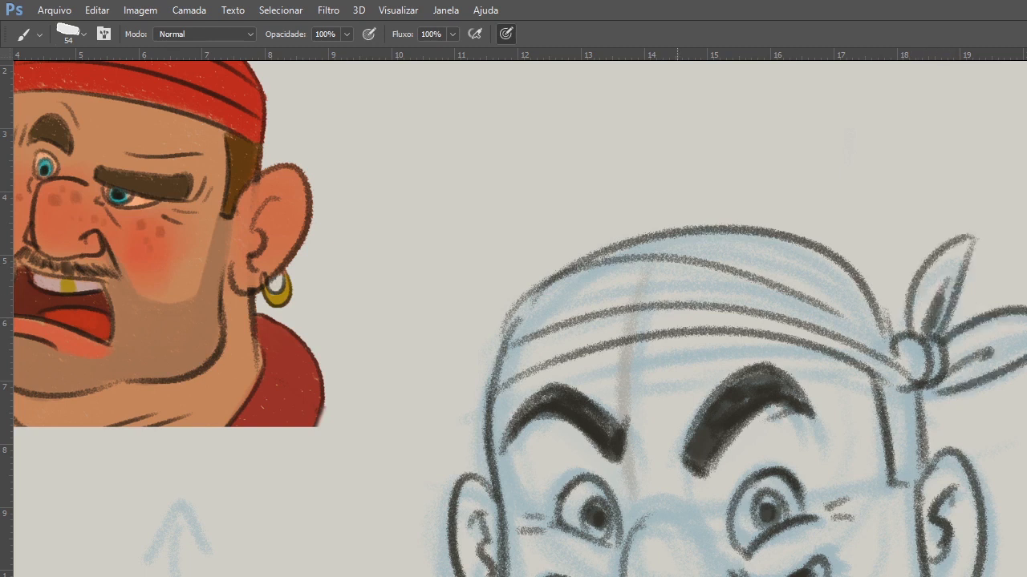
Set the eraser size to 39 px, and refine the brush lines at the right corner of the grin and around the nose.
{"action": "left_click_drag", "start_coordinate": [828, 401], "coordinate": [818, 327]}
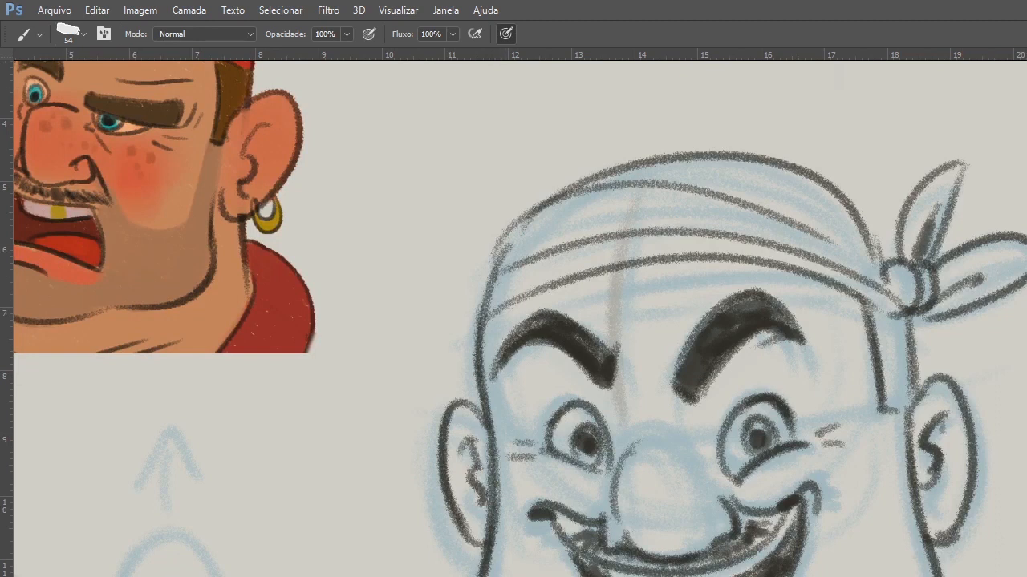
{"action": "key", "text": "e"}
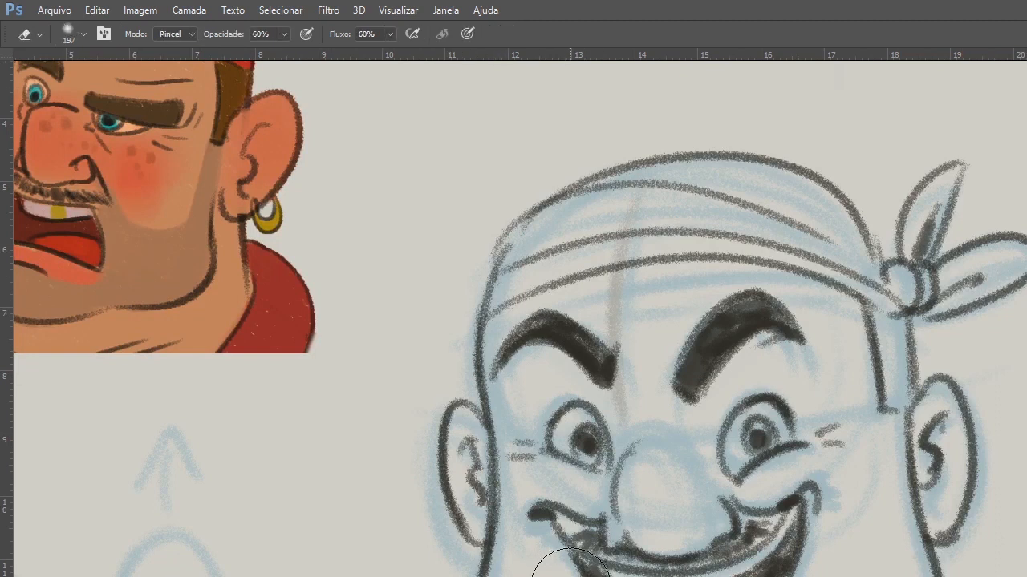
{"action": "right_click", "coordinate": [603, 521]}
{"action": "left_click", "coordinate": [698, 554]}
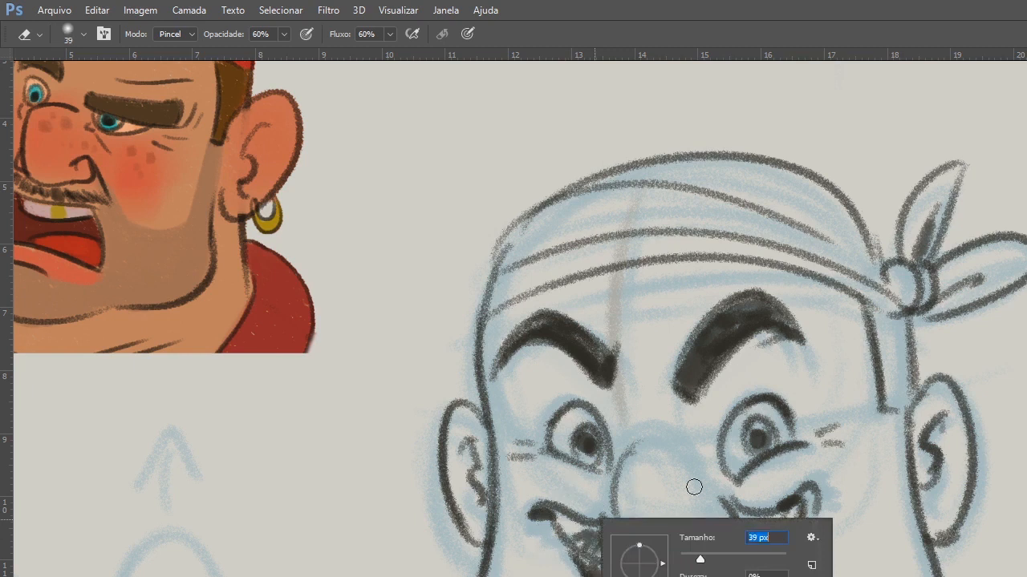
{"action": "key", "text": "Return"}
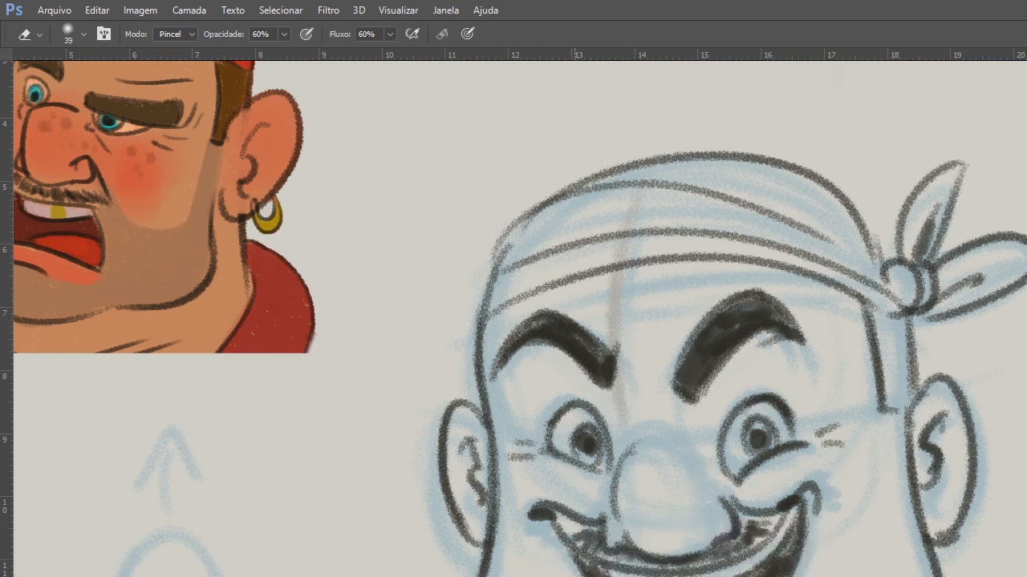
{"action": "key", "text": "b"}
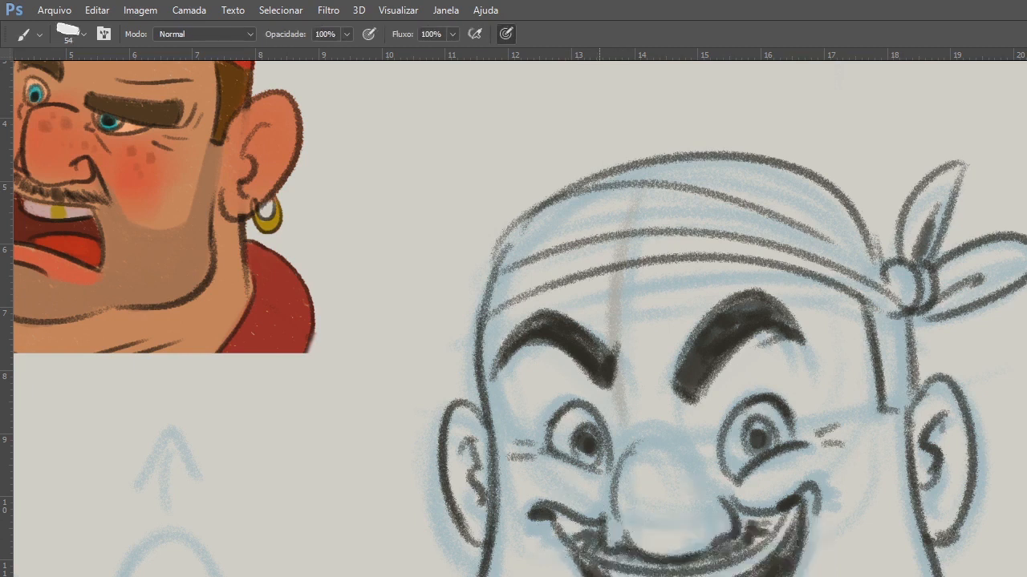
{"action": "left_click_drag", "start_coordinate": [814, 492], "coordinate": [768, 509]}
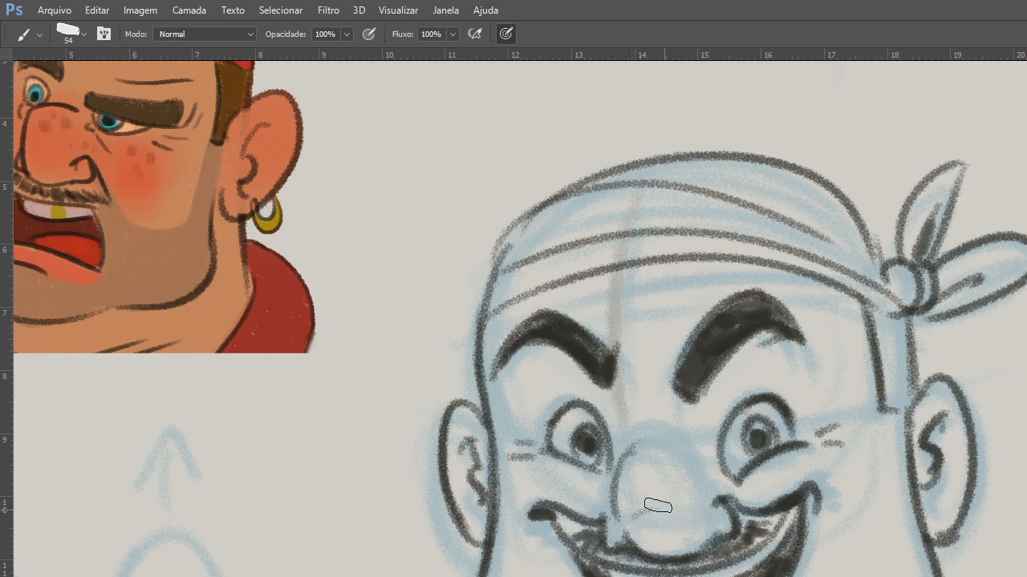
{"action": "left_click_drag", "start_coordinate": [627, 426], "coordinate": [630, 452]}
Select the right eye, scale it down to about 89% and shift it slightly toward the nose.
{"action": "key", "text": "l"}
{"action": "mouse_move", "coordinate": [713, 393]}
{"action": "left_mouse_down"}
{"action": "mouse_move", "coordinate": [742, 491]}
{"action": "mouse_move", "coordinate": [710, 384]}
{"action": "left_mouse_up"}
{"action": "key", "text": "ctrl+t"}
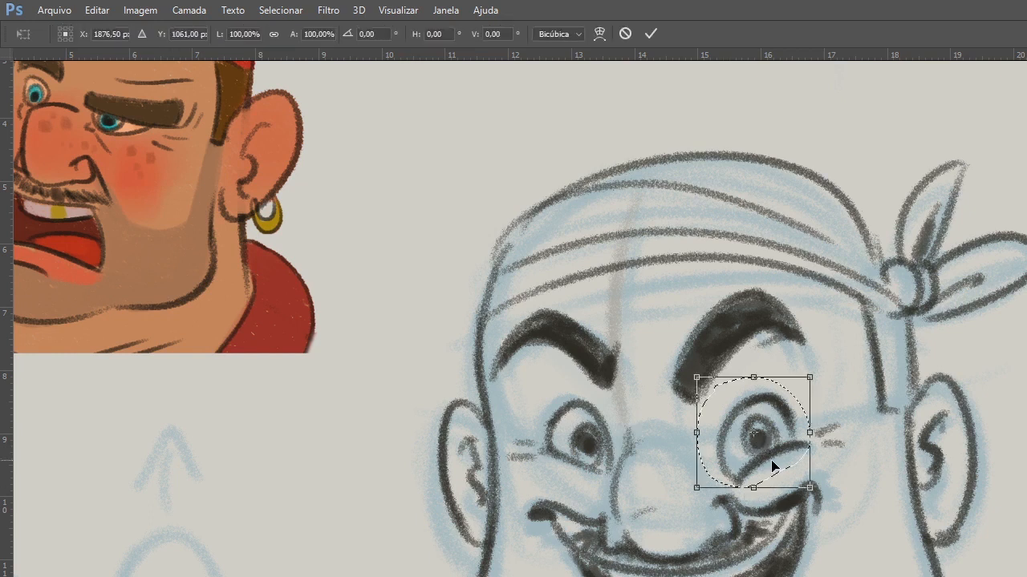
{"action": "left_click_drag", "start_coordinate": [809, 377], "coordinate": [795, 378]}
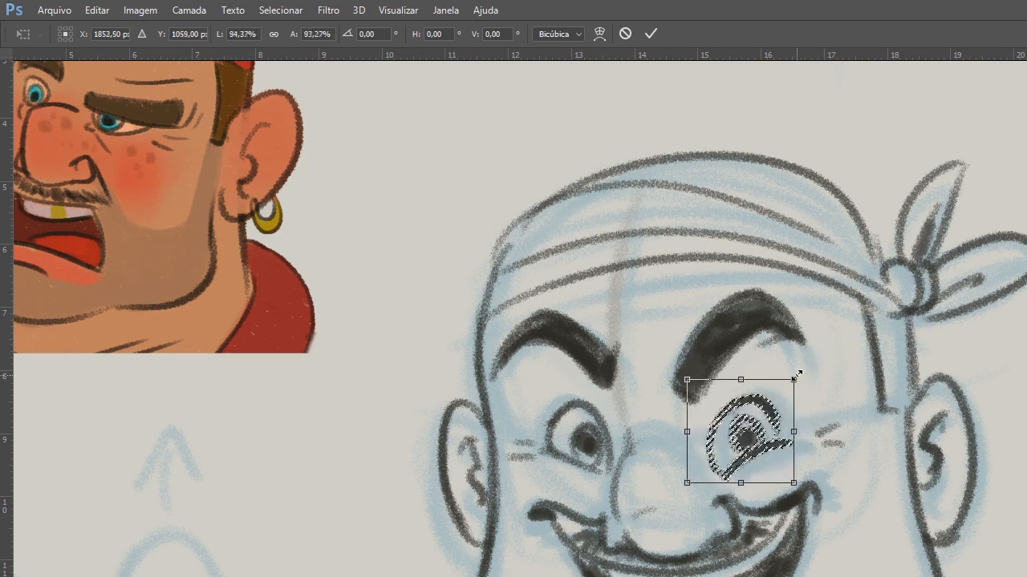
{"action": "left_click_drag", "start_coordinate": [798, 374], "coordinate": [792, 383]}
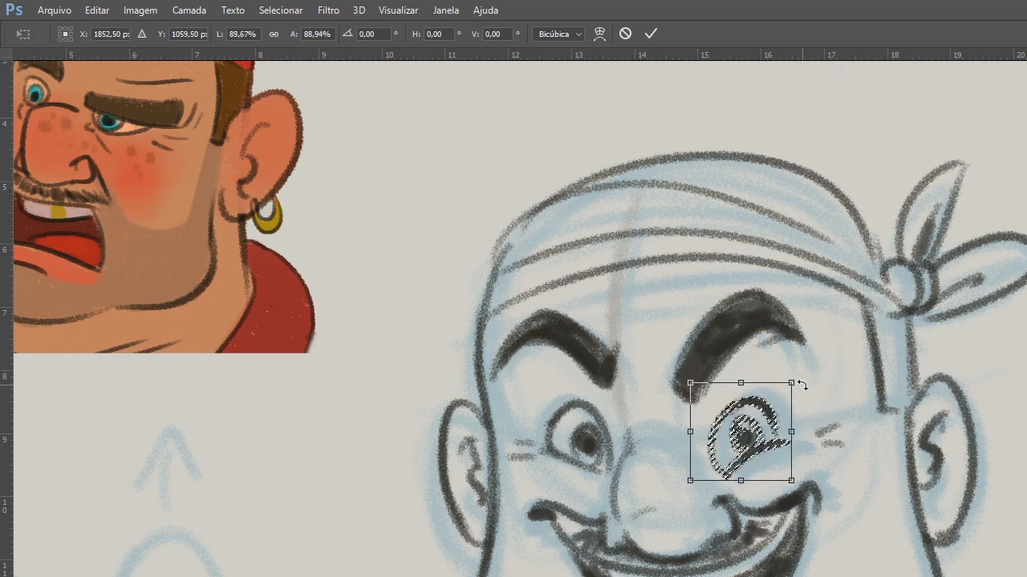
{"action": "key", "text": "Return"}
{"action": "key", "text": "ctrl+d"}
Draw a dark curved smile and two slanted cheek lines over the round blue smiley sketch.
{"action": "left_click_drag", "start_coordinate": [494, 543], "coordinate": [615, 483]}
{"action": "mouse_move", "coordinate": [259, 576]}
{"action": "left_mouse_down"}
{"action": "mouse_move", "coordinate": [412, 559]}
{"action": "mouse_move", "coordinate": [338, 555]}
{"action": "left_mouse_up"}
{"action": "key", "text": "b"}
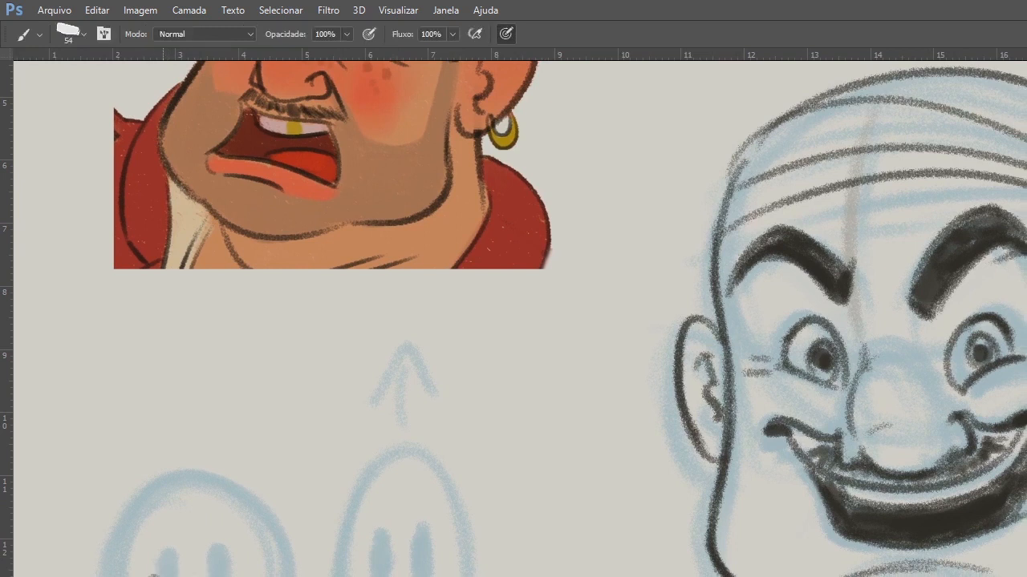
{"action": "left_click_drag", "start_coordinate": [154, 576], "coordinate": [228, 576]}
{"action": "left_click_drag", "start_coordinate": [218, 576], "coordinate": [258, 576]}
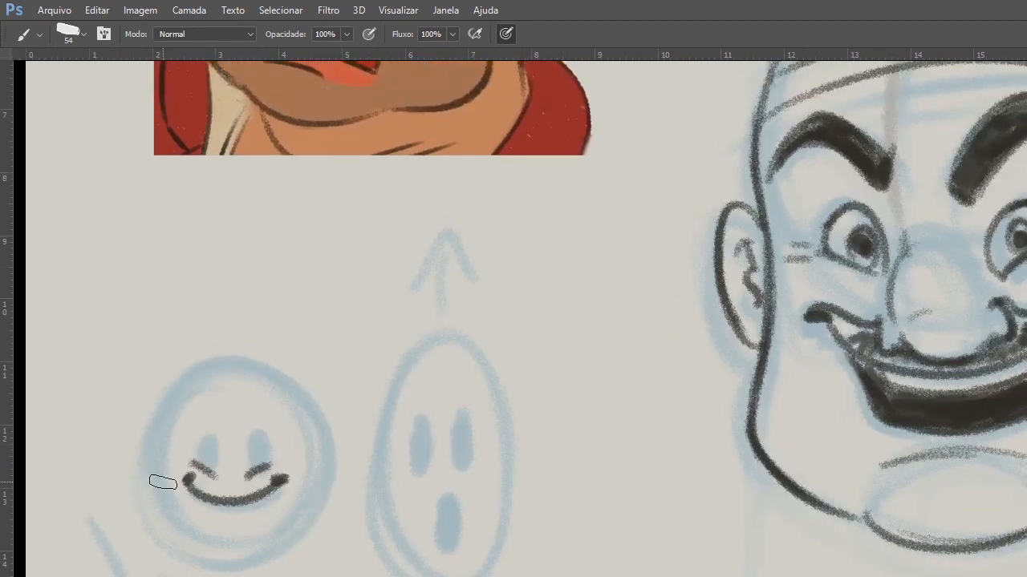
{"action": "left_click_drag", "start_coordinate": [341, 565], "coordinate": [322, 557]}
Draw the neck lines beneath the jaw and the curved shoulder and collar outlines on both sides of the pirate head.
{"action": "mouse_move", "coordinate": [710, 528]}
{"action": "left_mouse_down"}
{"action": "mouse_move", "coordinate": [728, 526]}
{"action": "mouse_move", "coordinate": [782, 311]}
{"action": "left_mouse_up"}
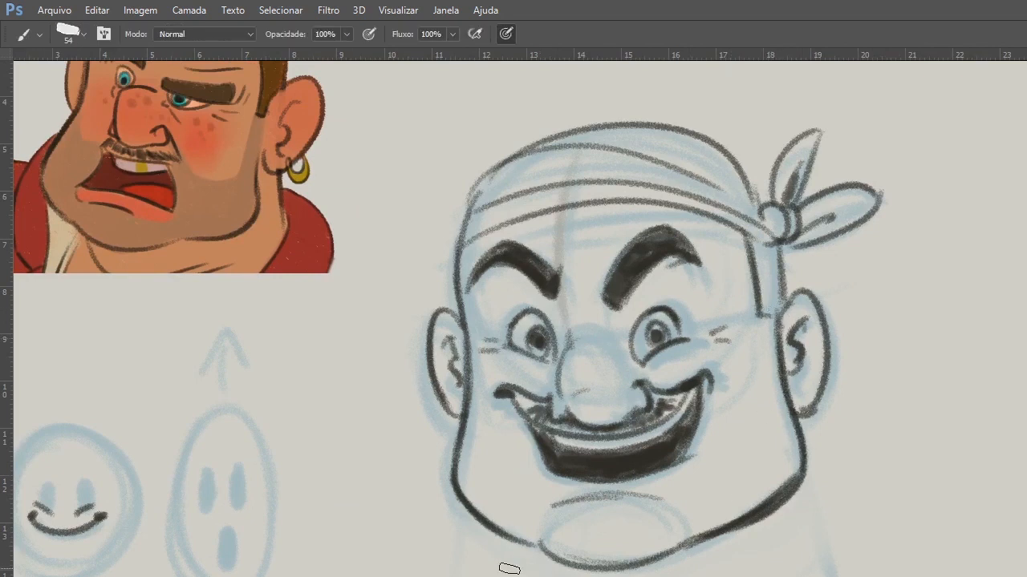
{"action": "left_click_drag", "start_coordinate": [435, 453], "coordinate": [431, 576]}
{"action": "left_click_drag", "start_coordinate": [482, 533], "coordinate": [497, 576]}
{"action": "left_click_drag", "start_coordinate": [691, 576], "coordinate": [725, 547]}
{"action": "left_click_drag", "start_coordinate": [806, 576], "coordinate": [846, 467]}
{"action": "left_click_drag", "start_coordinate": [817, 416], "coordinate": [849, 475]}
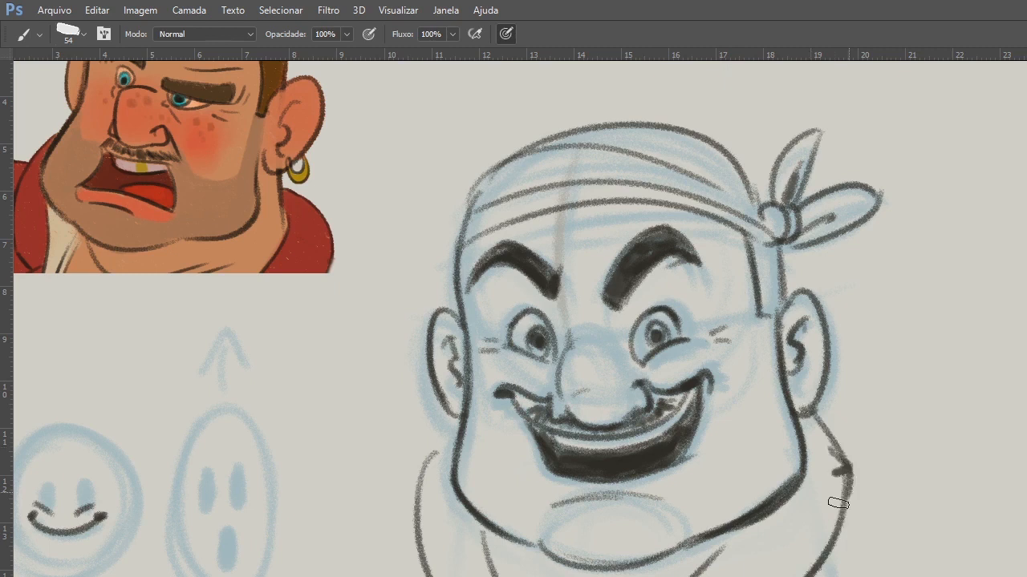
{"action": "left_click_drag", "start_coordinate": [459, 421], "coordinate": [419, 492]}
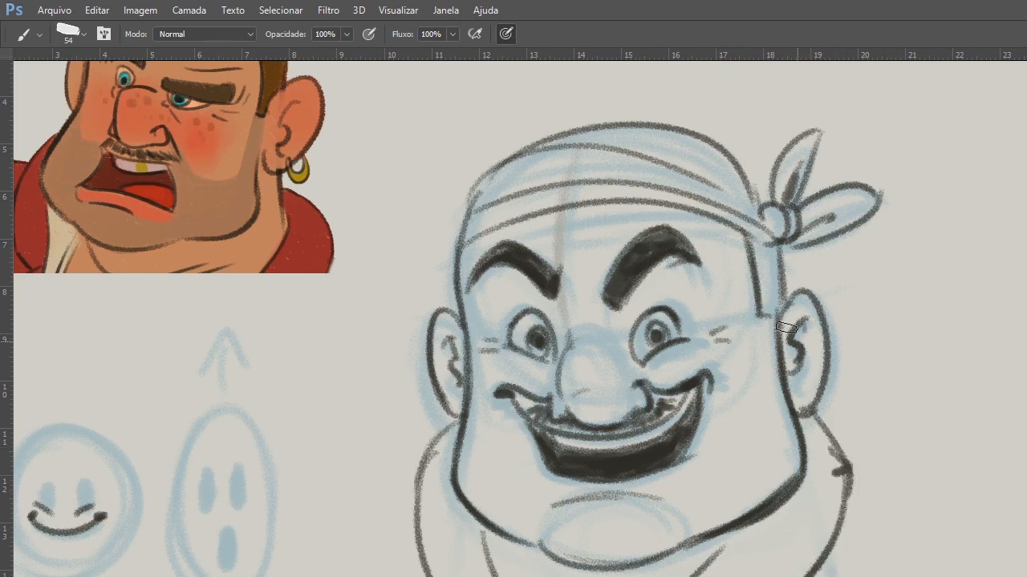
Darken the edge of the face beside the left ear with heavy shading strokes.
{"action": "left_click_drag", "start_coordinate": [660, 436], "coordinate": [681, 535]}
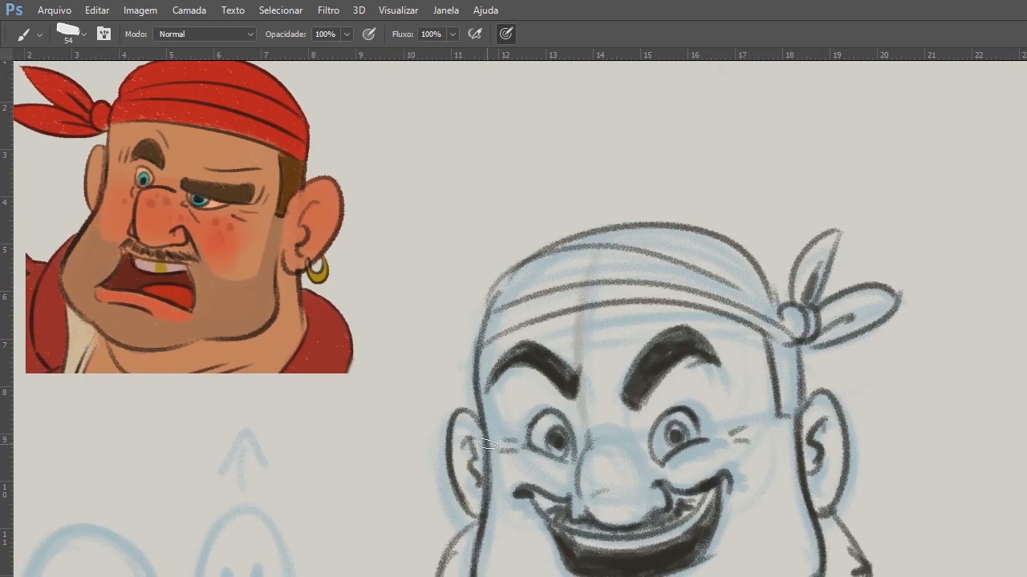
{"action": "left_click_drag", "start_coordinate": [484, 439], "coordinate": [483, 512]}
{"action": "left_click_drag", "start_coordinate": [481, 414], "coordinate": [486, 502]}
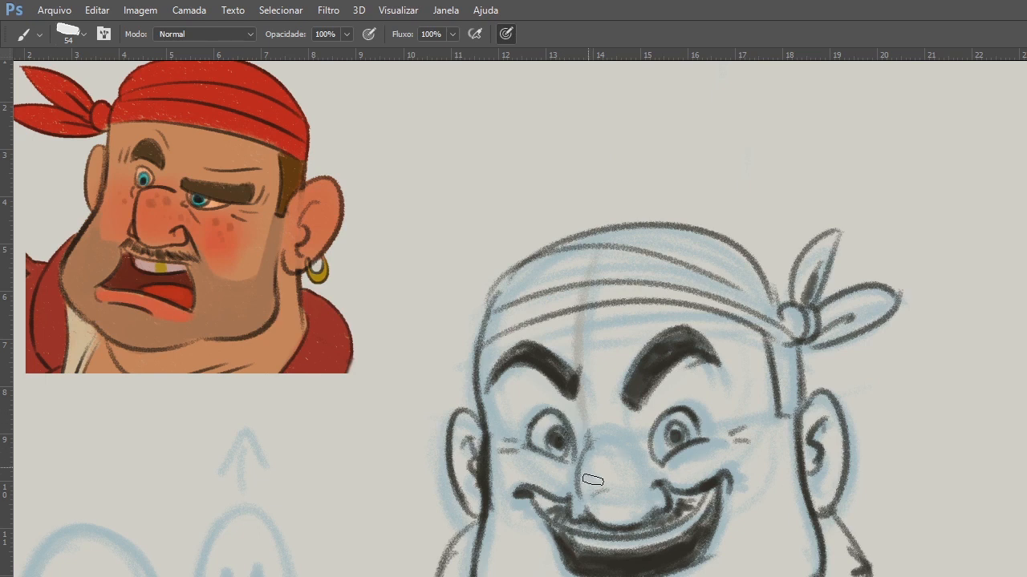
{"action": "mouse_move", "coordinate": [592, 480]}
{"action": "left_mouse_down"}
{"action": "mouse_move", "coordinate": [636, 455]}
{"action": "mouse_move", "coordinate": [647, 478]}
{"action": "left_mouse_up"}
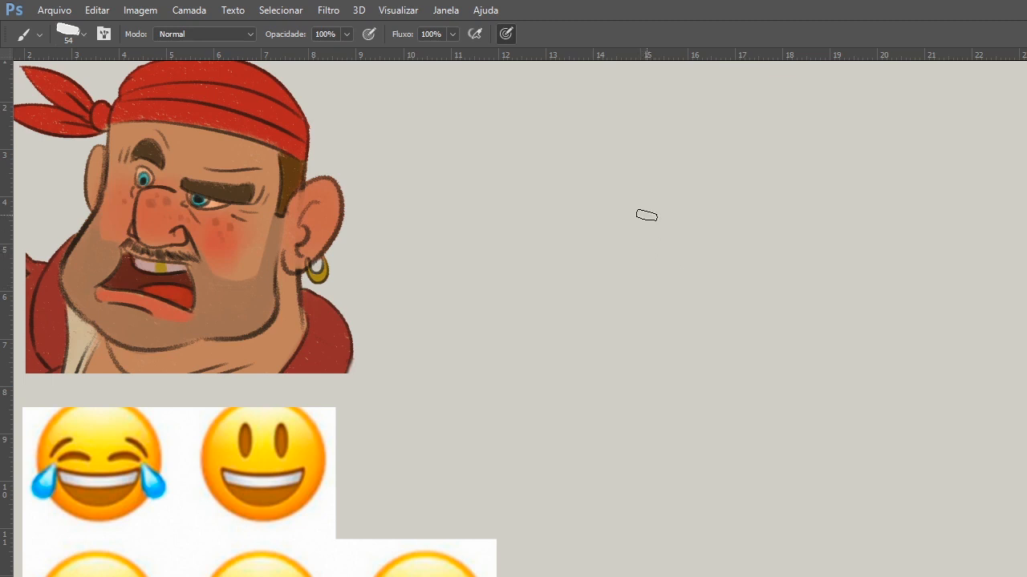
Sketch a large blue circle for a new head's cranium, and extend the left side of the jaw down to the chin.
{"action": "left_click_drag", "start_coordinate": [643, 199], "coordinate": [715, 197]}
{"action": "mouse_move", "coordinate": [588, 282]}
{"action": "left_mouse_down"}
{"action": "mouse_move", "coordinate": [753, 224]}
{"action": "mouse_move", "coordinate": [704, 184]}
{"action": "mouse_move", "coordinate": [628, 195]}
{"action": "mouse_move", "coordinate": [582, 241]}
{"action": "left_mouse_up"}
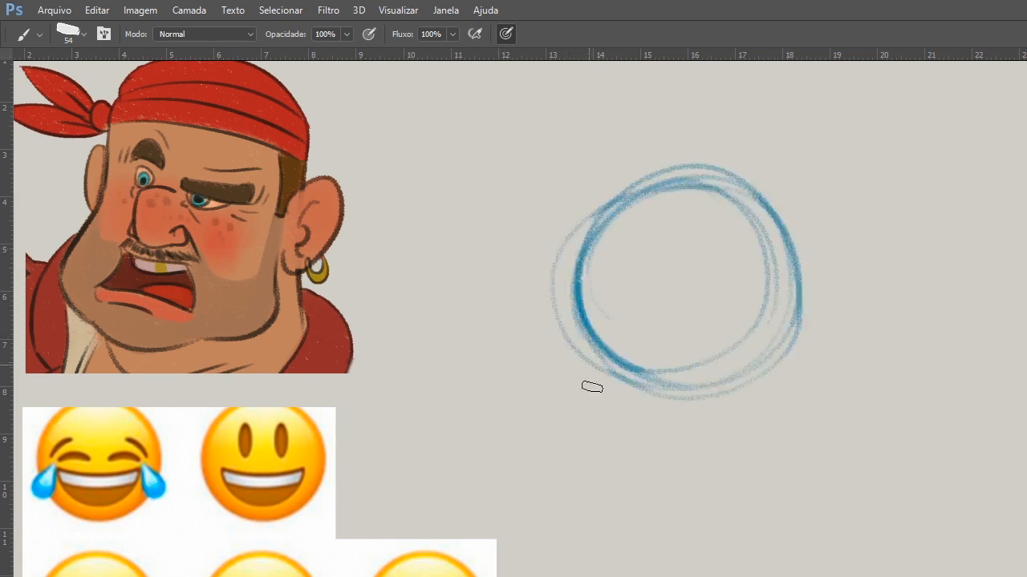
{"action": "mouse_move", "coordinate": [586, 313]}
{"action": "left_mouse_down"}
{"action": "mouse_move", "coordinate": [585, 406]}
{"action": "mouse_move", "coordinate": [612, 479]}
{"action": "left_mouse_up"}
{"action": "left_click_drag", "start_coordinate": [590, 365], "coordinate": [625, 482]}
{"action": "left_click_drag", "start_coordinate": [576, 442], "coordinate": [677, 499]}
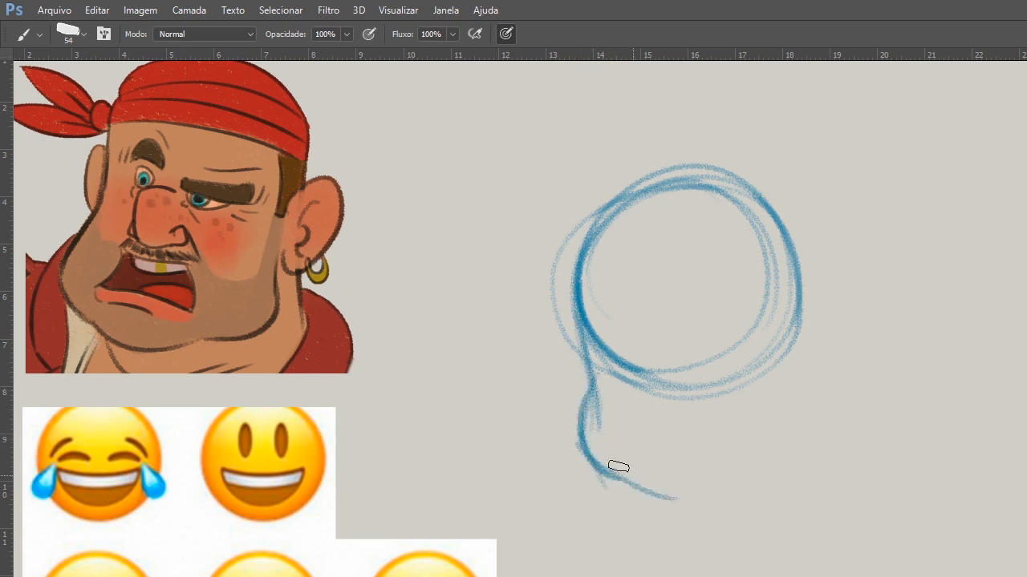
{"action": "mouse_move", "coordinate": [590, 353]}
{"action": "left_mouse_down"}
{"action": "mouse_move", "coordinate": [734, 497]}
{"action": "mouse_move", "coordinate": [591, 449]}
{"action": "mouse_move", "coordinate": [651, 483]}
{"action": "left_mouse_up"}
{"action": "key", "text": "e"}
{"action": "key", "text": "b"}
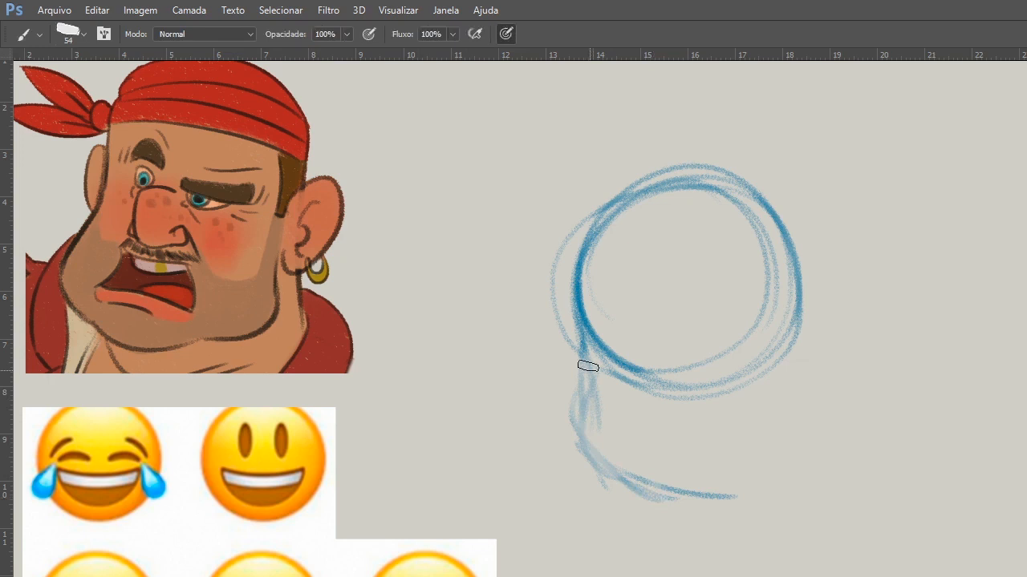
{"action": "mouse_move", "coordinate": [588, 365]}
{"action": "left_mouse_down"}
{"action": "mouse_move", "coordinate": [628, 474]}
{"action": "mouse_move", "coordinate": [655, 489]}
{"action": "mouse_move", "coordinate": [802, 460]}
{"action": "left_mouse_up"}
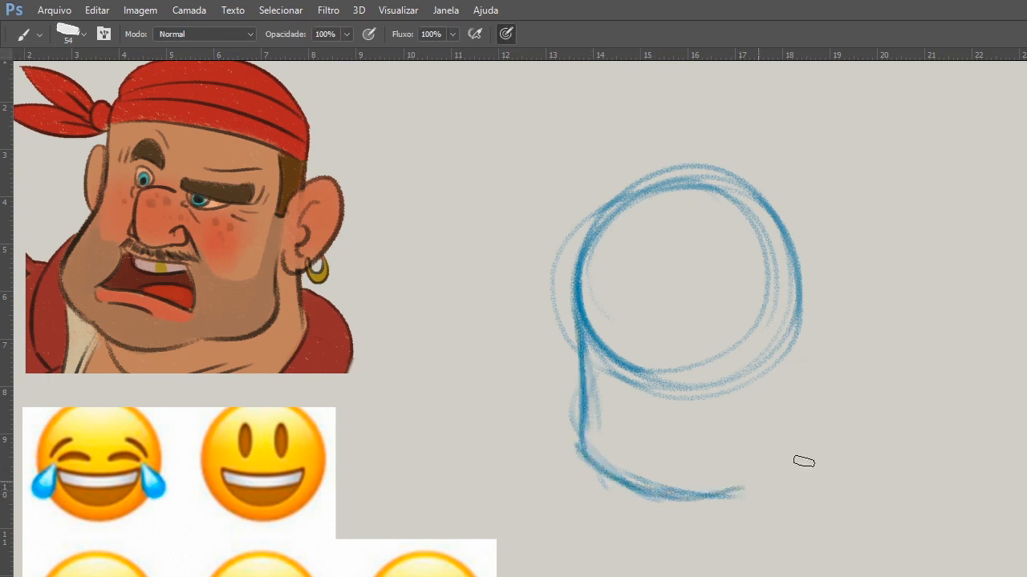
Sketch the right side of the jaw from the cranium down to the chin, reinforcing the wide, rounded jaw corner.
{"action": "left_click_drag", "start_coordinate": [802, 295], "coordinate": [782, 469]}
{"action": "mouse_move", "coordinate": [646, 483]}
{"action": "left_mouse_down"}
{"action": "mouse_move", "coordinate": [720, 490]}
{"action": "mouse_move", "coordinate": [786, 466]}
{"action": "left_mouse_up"}
{"action": "left_click_drag", "start_coordinate": [805, 348], "coordinate": [767, 476]}
{"action": "left_click_drag", "start_coordinate": [716, 490], "coordinate": [783, 463]}
{"action": "left_click_drag", "start_coordinate": [810, 341], "coordinate": [790, 459]}
Draw a downward arrow beside the cranium and an upward arrow beside the jaw.
{"action": "left_click_drag", "start_coordinate": [458, 173], "coordinate": [467, 247]}
{"action": "left_click_drag", "start_coordinate": [491, 277], "coordinate": [447, 297]}
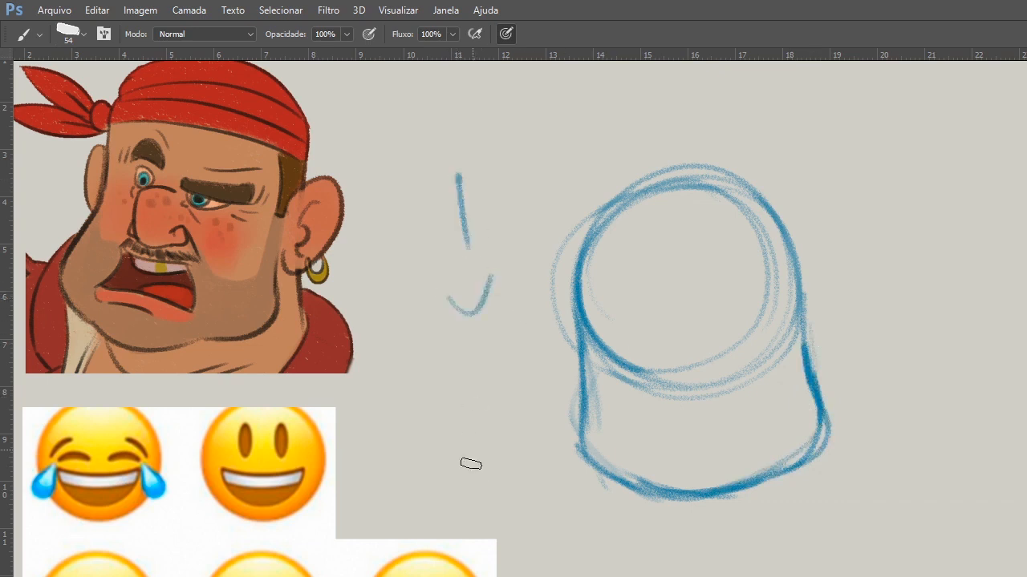
{"action": "left_click_drag", "start_coordinate": [463, 480], "coordinate": [515, 470]}
{"action": "left_click_drag", "start_coordinate": [495, 518], "coordinate": [479, 429]}
Sketch a downward-bowed eye line and a vertical center line across the head, and reinforce the chin curve.
{"action": "left_click_drag", "start_coordinate": [577, 377], "coordinate": [569, 298]}
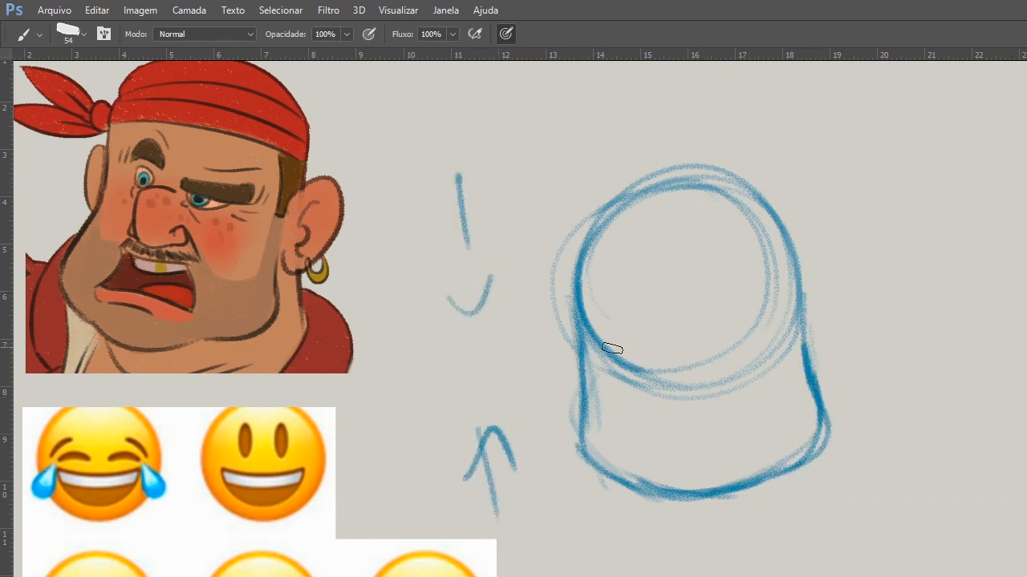
{"action": "mouse_move", "coordinate": [788, 323]}
{"action": "left_mouse_down"}
{"action": "mouse_move", "coordinate": [593, 323]}
{"action": "mouse_move", "coordinate": [707, 218]}
{"action": "left_mouse_up"}
{"action": "mouse_move", "coordinate": [640, 462]}
{"action": "left_mouse_down"}
{"action": "mouse_move", "coordinate": [756, 467]}
{"action": "mouse_move", "coordinate": [728, 489]}
{"action": "mouse_move", "coordinate": [639, 464]}
{"action": "mouse_move", "coordinate": [766, 467]}
{"action": "left_mouse_up"}
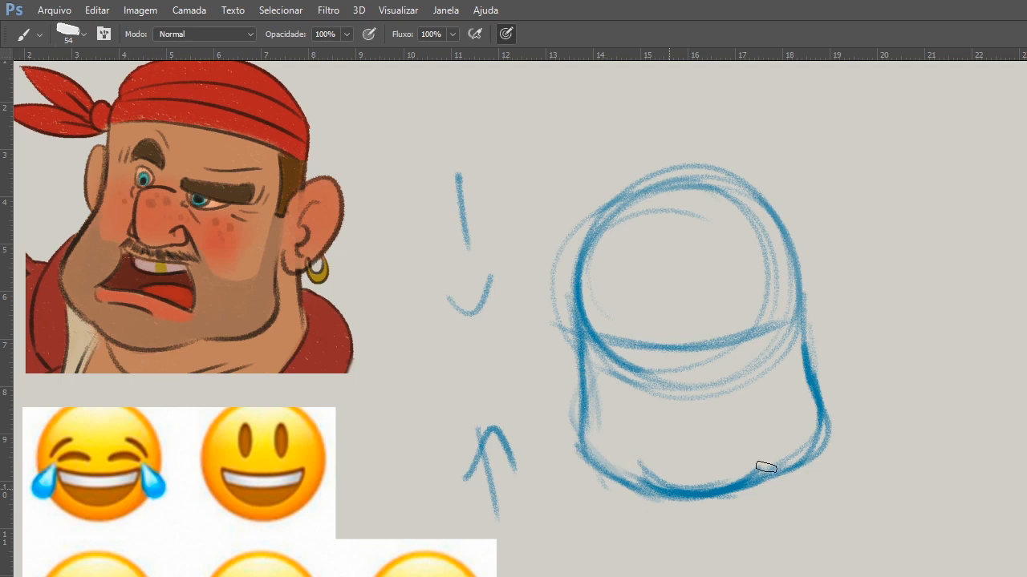
{"action": "left_click_drag", "start_coordinate": [670, 196], "coordinate": [681, 431]}
{"action": "left_click_drag", "start_coordinate": [672, 281], "coordinate": [681, 445]}
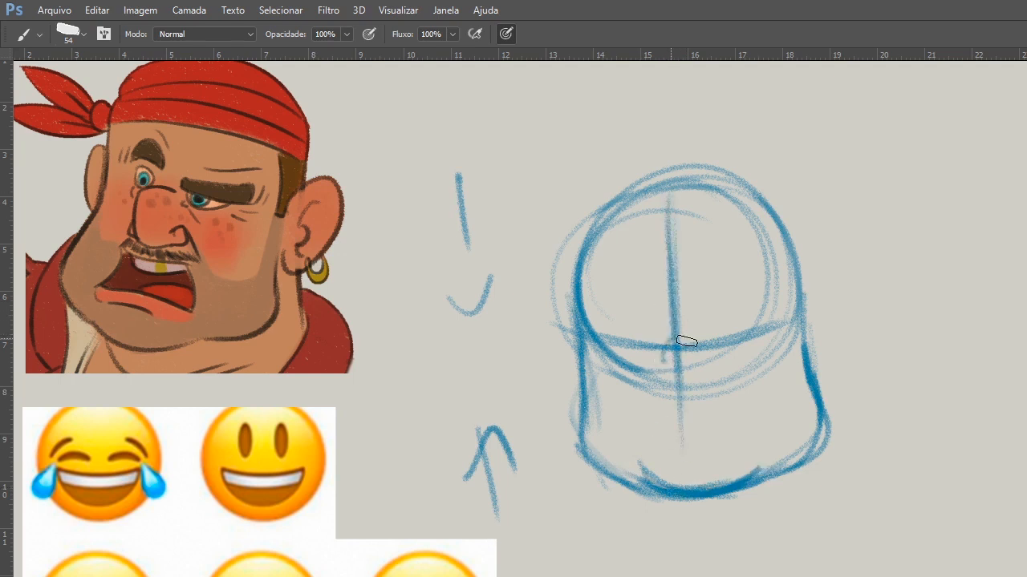
Sketch the nose below the eye line, and draw a small frowning mouth curve under it.
{"action": "mouse_move", "coordinate": [687, 341]}
{"action": "left_mouse_down"}
{"action": "mouse_move", "coordinate": [695, 408]}
{"action": "mouse_move", "coordinate": [688, 396]}
{"action": "mouse_move", "coordinate": [709, 401]}
{"action": "mouse_move", "coordinate": [662, 399]}
{"action": "mouse_move", "coordinate": [661, 360]}
{"action": "left_mouse_up"}
{"action": "mouse_move", "coordinate": [709, 364]}
{"action": "left_mouse_down"}
{"action": "mouse_move", "coordinate": [713, 389]}
{"action": "mouse_move", "coordinate": [696, 409]}
{"action": "left_mouse_up"}
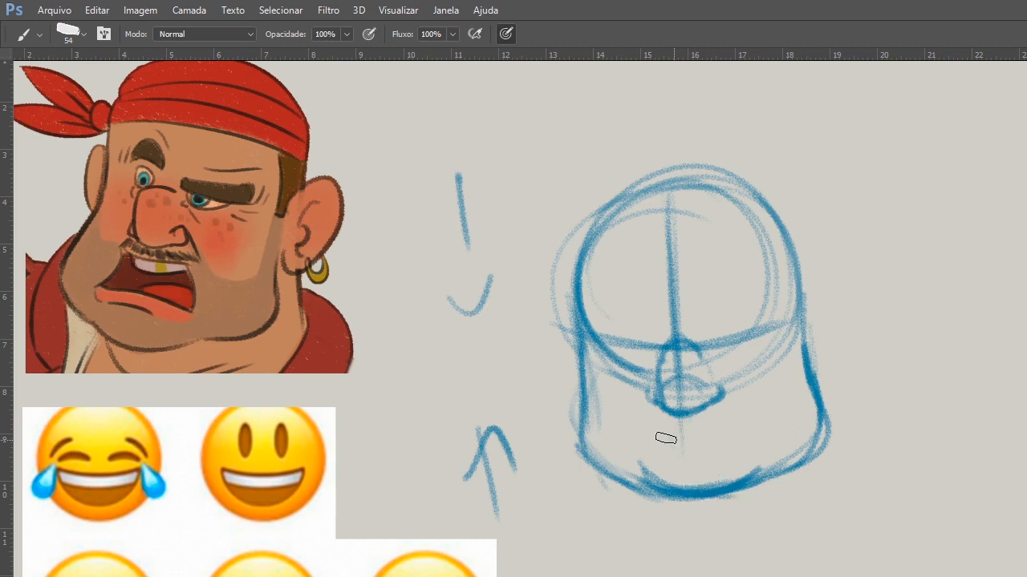
{"action": "left_click_drag", "start_coordinate": [665, 448], "coordinate": [731, 446]}
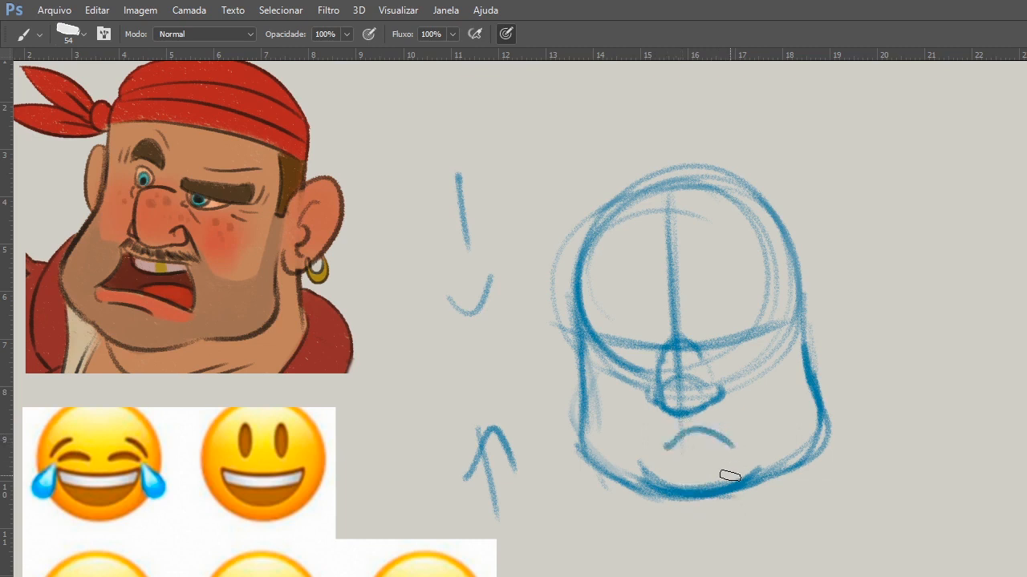
{"action": "key", "text": "ctrl+alt"}
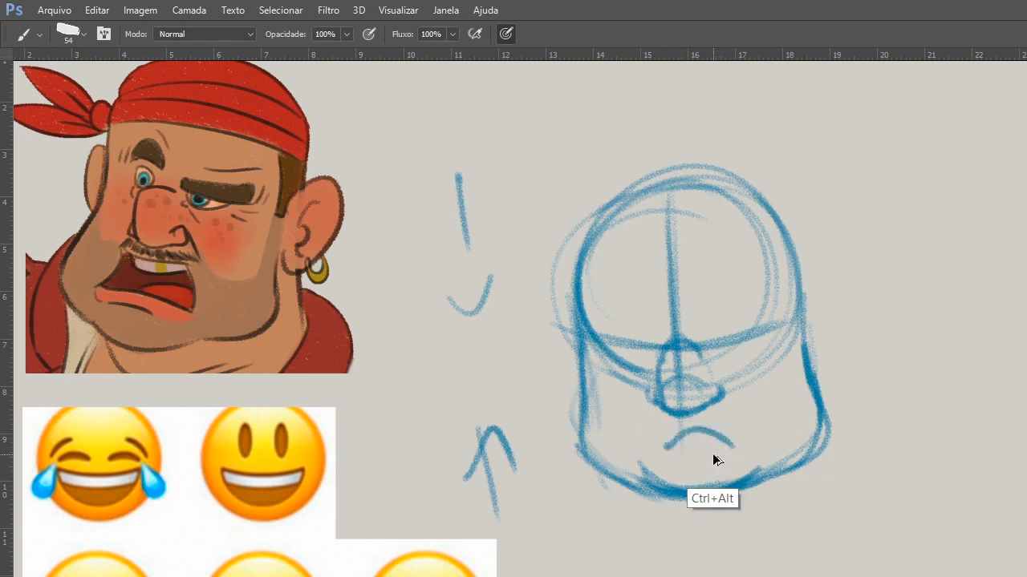
{"action": "key", "text": "ctrl+alt+z"}
{"action": "left_click_drag", "start_coordinate": [665, 440], "coordinate": [734, 437]}
Thicken the curved eye line across the face, and add curved guide lines at the level of the nose's base.
{"action": "left_click_drag", "start_coordinate": [589, 335], "coordinate": [764, 323]}
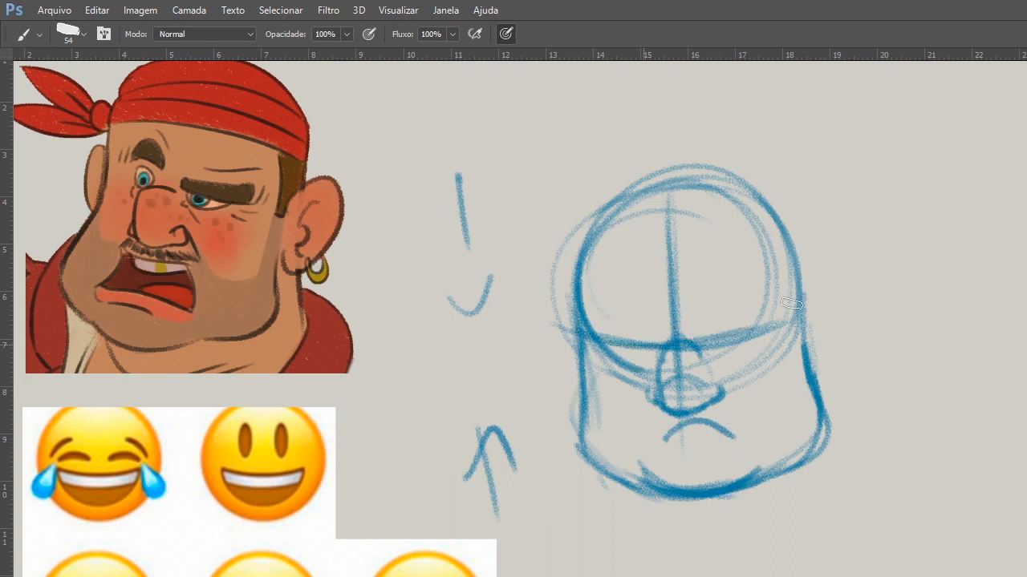
{"action": "left_click_drag", "start_coordinate": [596, 335], "coordinate": [747, 337]}
{"action": "mouse_move", "coordinate": [561, 327]}
{"action": "left_mouse_down"}
{"action": "mouse_move", "coordinate": [688, 340]}
{"action": "mouse_move", "coordinate": [819, 313]}
{"action": "left_mouse_up"}
{"action": "left_click_drag", "start_coordinate": [566, 286], "coordinate": [583, 427]}
{"action": "left_click_drag", "start_coordinate": [574, 403], "coordinate": [800, 399]}
{"action": "left_click_drag", "start_coordinate": [611, 410], "coordinate": [807, 385]}
Sketch both ears on the sides of the head between the eye line and the nose guide line.
{"action": "left_click_drag", "start_coordinate": [808, 315], "coordinate": [818, 377]}
{"action": "left_click_drag", "start_coordinate": [563, 334], "coordinate": [566, 397]}
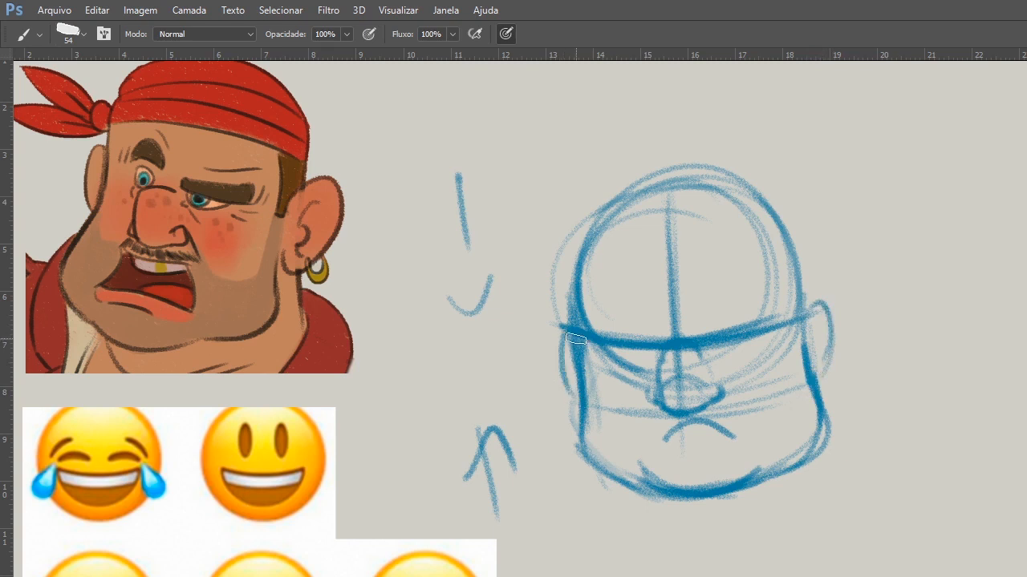
{"action": "left_click_drag", "start_coordinate": [576, 338], "coordinate": [573, 399]}
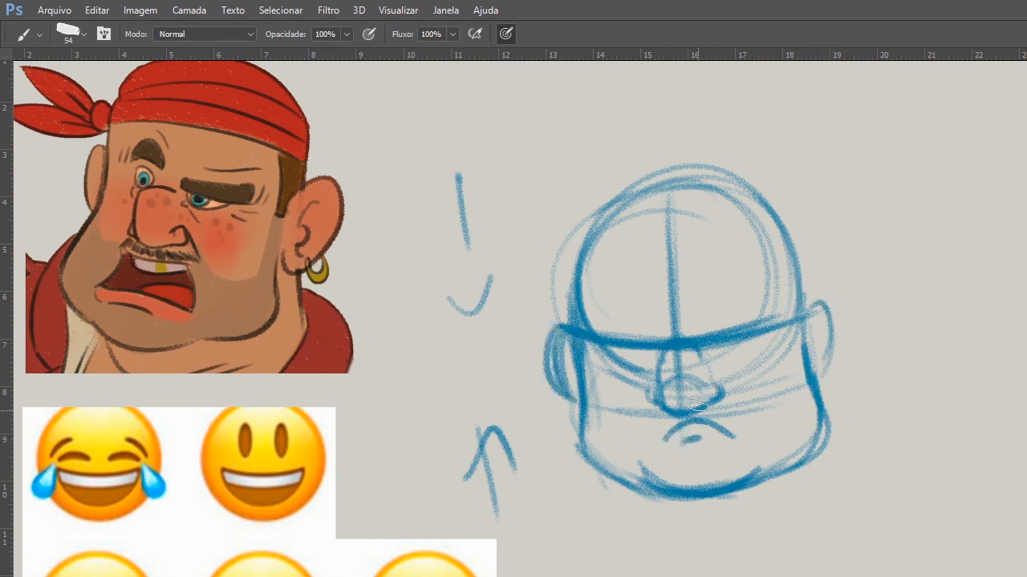
Sketch a slanted cheek fold on each side of the nose and mouth, and thicken the chin curve.
{"action": "left_click_drag", "start_coordinate": [647, 389], "coordinate": [640, 428]}
{"action": "left_click_drag", "start_coordinate": [723, 377], "coordinate": [750, 430]}
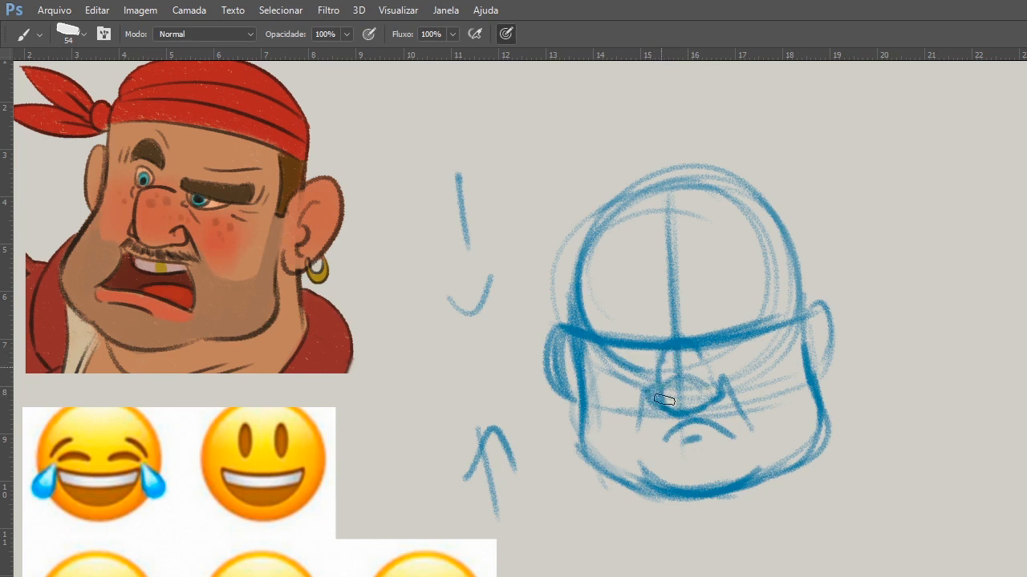
{"action": "left_click_drag", "start_coordinate": [647, 392], "coordinate": [639, 428]}
{"action": "left_click_drag", "start_coordinate": [639, 467], "coordinate": [754, 476]}
{"action": "left_click_drag", "start_coordinate": [657, 481], "coordinate": [749, 489]}
Sketch the bandana's lower edge and curved fold lines across the forehead, and reinforce the top contour of the head.
{"action": "mouse_move", "coordinate": [585, 288]}
{"action": "left_mouse_down"}
{"action": "mouse_move", "coordinate": [778, 261]}
{"action": "mouse_move", "coordinate": [752, 280]}
{"action": "left_mouse_up"}
{"action": "left_click_drag", "start_coordinate": [583, 288], "coordinate": [783, 275]}
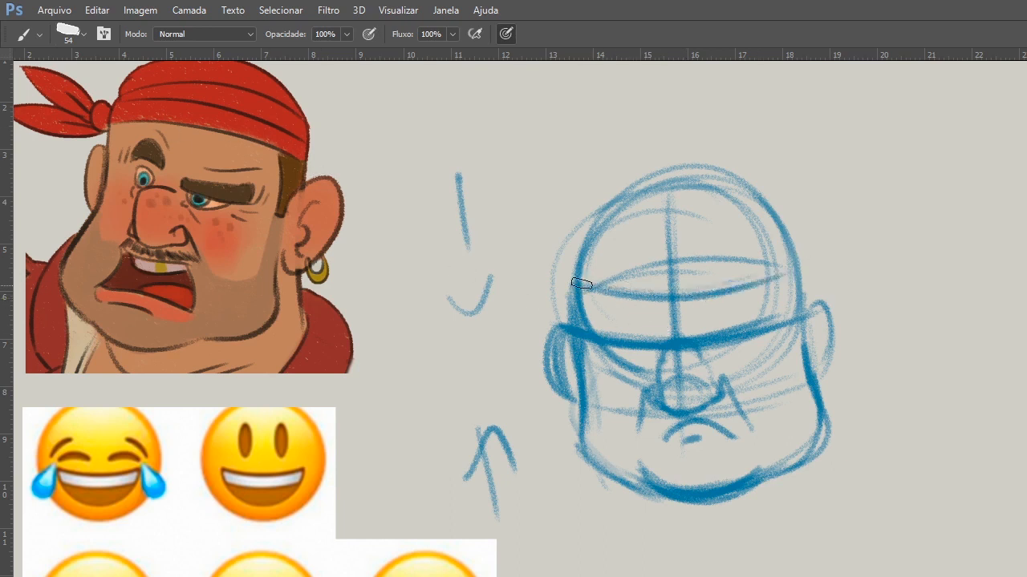
{"action": "left_click_drag", "start_coordinate": [581, 286], "coordinate": [779, 277]}
{"action": "left_click_drag", "start_coordinate": [595, 250], "coordinate": [756, 251]}
{"action": "left_click_drag", "start_coordinate": [652, 190], "coordinate": [578, 273]}
{"action": "left_click_drag", "start_coordinate": [580, 264], "coordinate": [757, 218]}
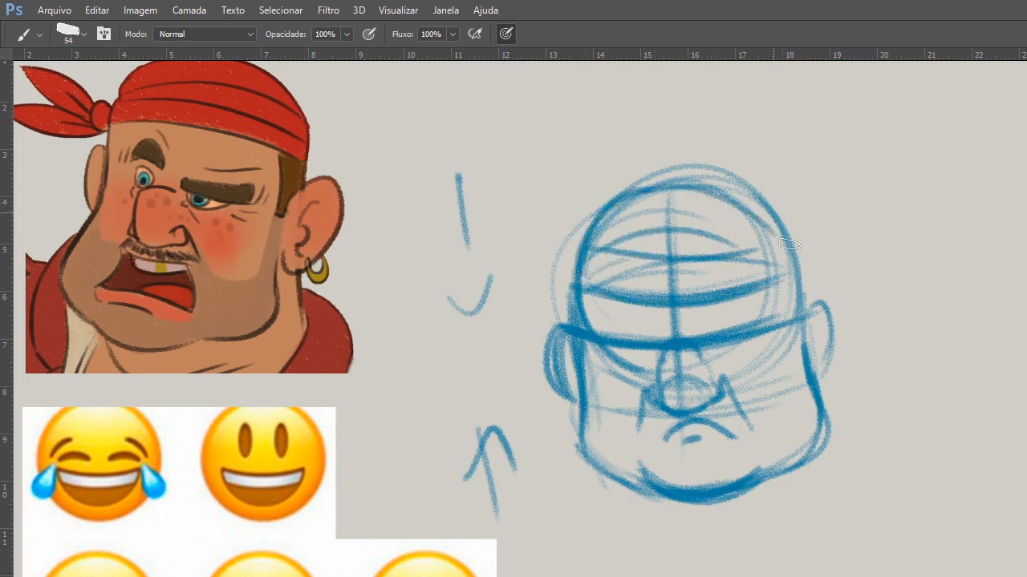
Sketch the bandana knot with two pointed cloth tails on the left side of the head.
{"action": "left_click_drag", "start_coordinate": [578, 255], "coordinate": [571, 286]}
{"action": "left_click_drag", "start_coordinate": [559, 277], "coordinate": [489, 343]}
{"action": "left_click_drag", "start_coordinate": [490, 329], "coordinate": [572, 289]}
{"action": "left_click_drag", "start_coordinate": [557, 283], "coordinate": [508, 316]}
{"action": "mouse_move", "coordinate": [504, 255]}
{"action": "left_mouse_down"}
{"action": "mouse_move", "coordinate": [540, 258]}
{"action": "mouse_move", "coordinate": [559, 280]}
{"action": "left_mouse_up"}
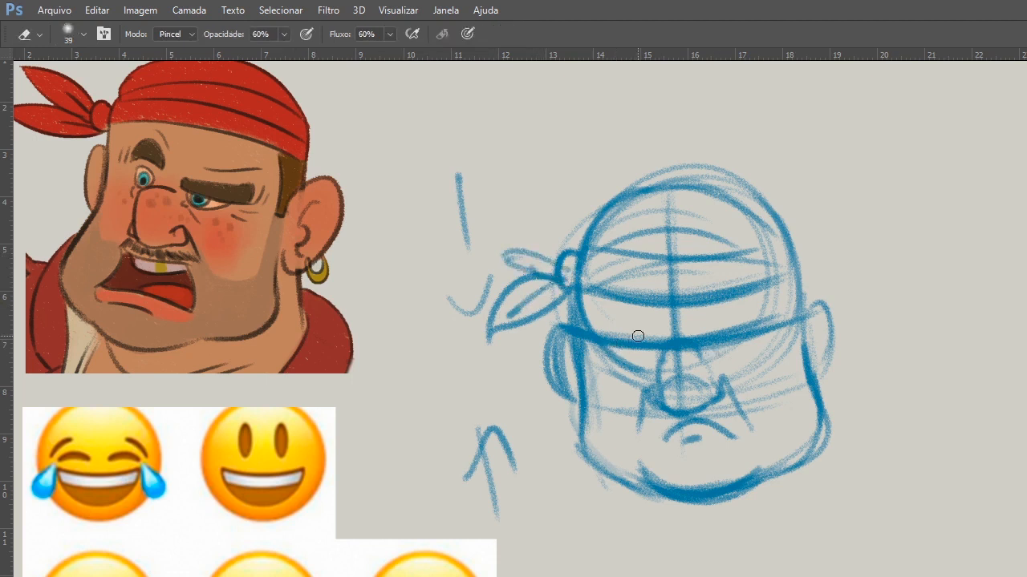
Lighten the eye line and sketch both eyes with pupils, peaked worried eyebrows and a lower eyelid curve.
{"action": "mouse_move", "coordinate": [618, 336]}
{"action": "left_mouse_down"}
{"action": "mouse_move", "coordinate": [632, 358]}
{"action": "mouse_move", "coordinate": [653, 339]}
{"action": "left_mouse_up"}
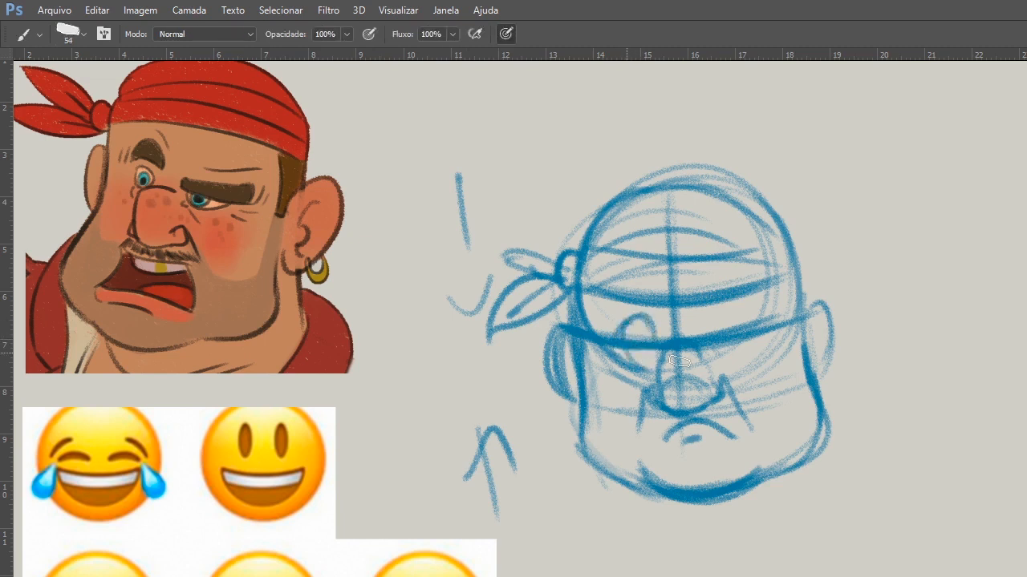
{"action": "mouse_move", "coordinate": [636, 324]}
{"action": "left_mouse_down"}
{"action": "mouse_move", "coordinate": [703, 328]}
{"action": "mouse_move", "coordinate": [717, 310]}
{"action": "mouse_move", "coordinate": [613, 322]}
{"action": "mouse_move", "coordinate": [670, 309]}
{"action": "mouse_move", "coordinate": [738, 309]}
{"action": "left_mouse_up"}
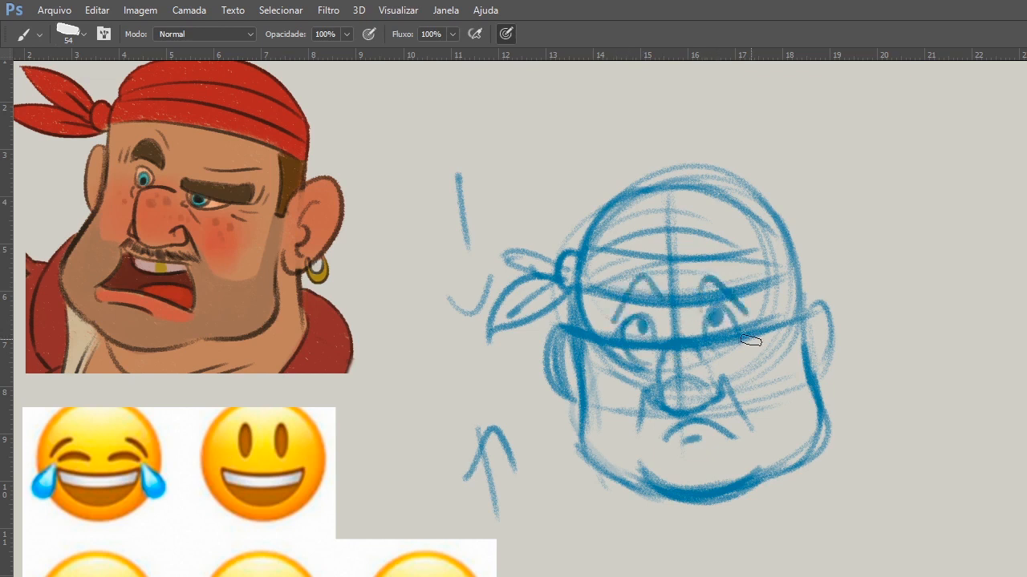
{"action": "left_click_drag", "start_coordinate": [706, 350], "coordinate": [745, 340]}
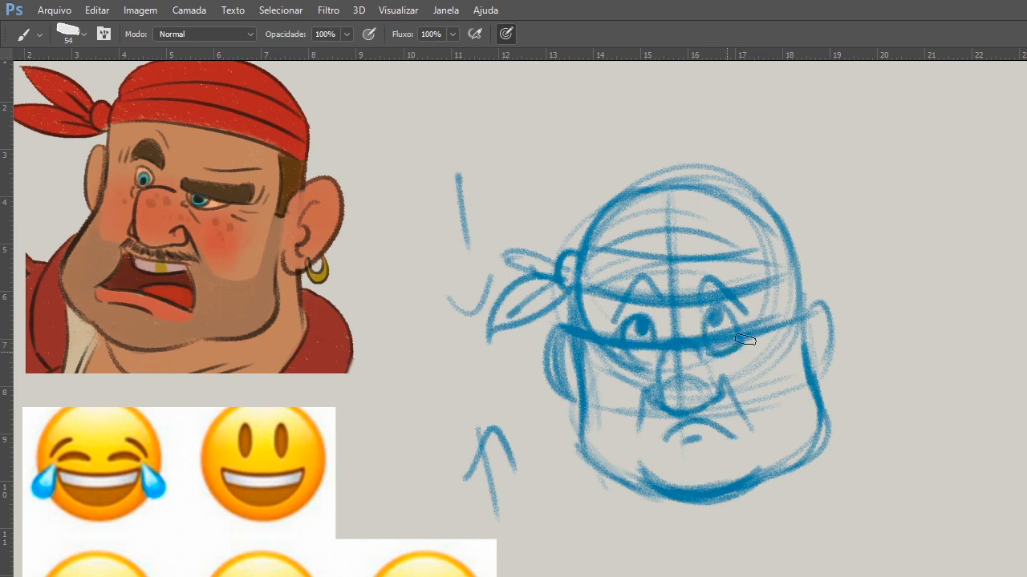
Redraw both ears with inner ear detail, and reinforce the rounded contours of the nose.
{"action": "left_click_drag", "start_coordinate": [807, 302], "coordinate": [834, 364]}
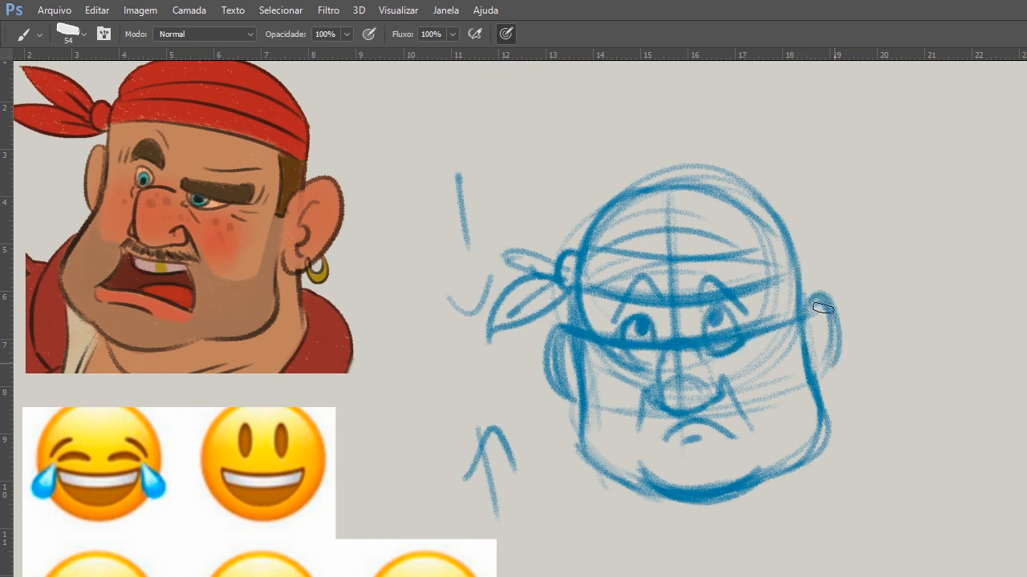
{"action": "left_click_drag", "start_coordinate": [823, 308], "coordinate": [824, 377]}
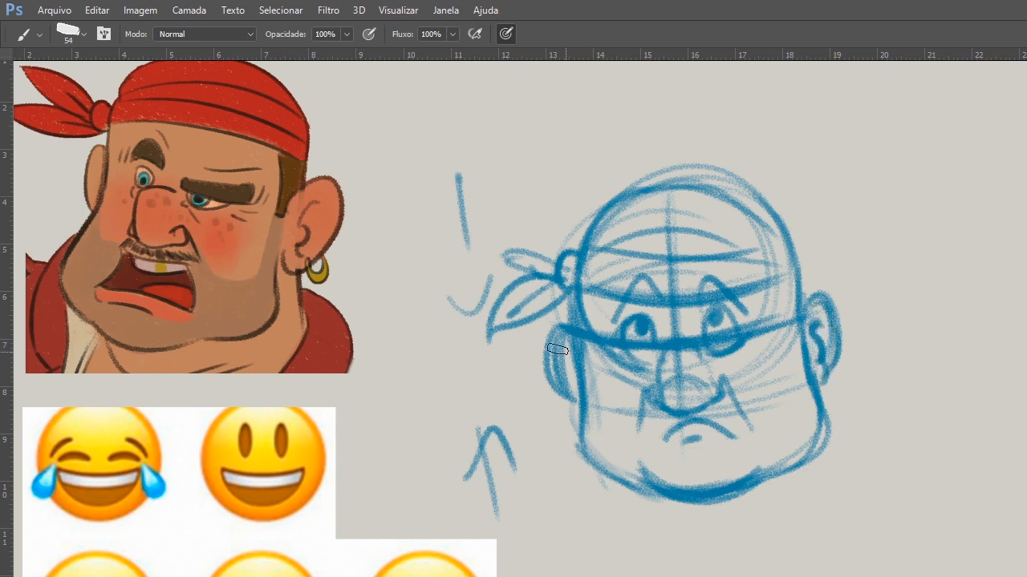
{"action": "left_click_drag", "start_coordinate": [559, 340], "coordinate": [575, 401]}
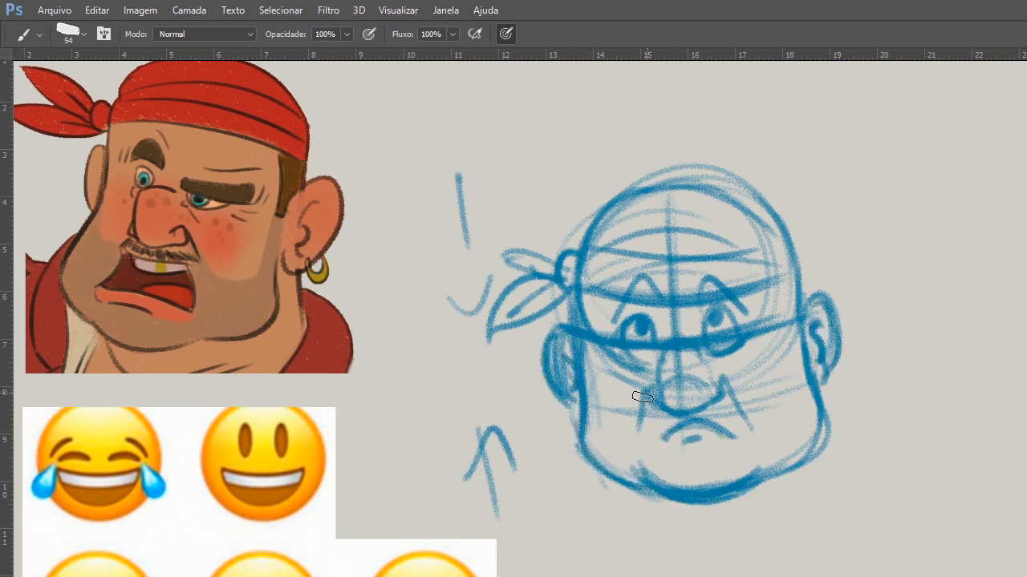
{"action": "left_click_drag", "start_coordinate": [642, 397], "coordinate": [691, 389]}
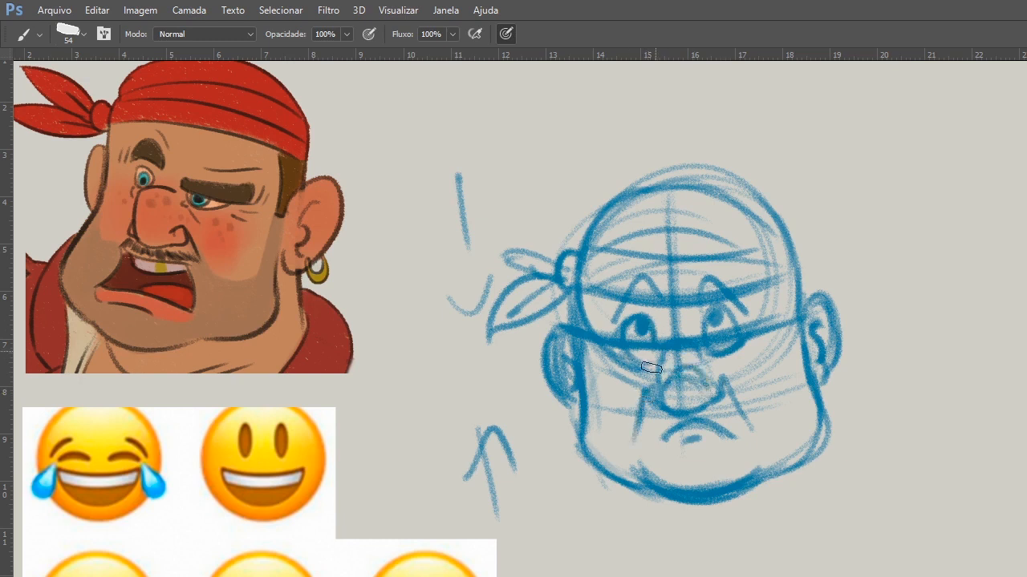
Reinforce the bandana's lower edge and folds around the head, and darken its knot and tails.
{"action": "left_click_drag", "start_coordinate": [799, 262], "coordinate": [579, 290]}
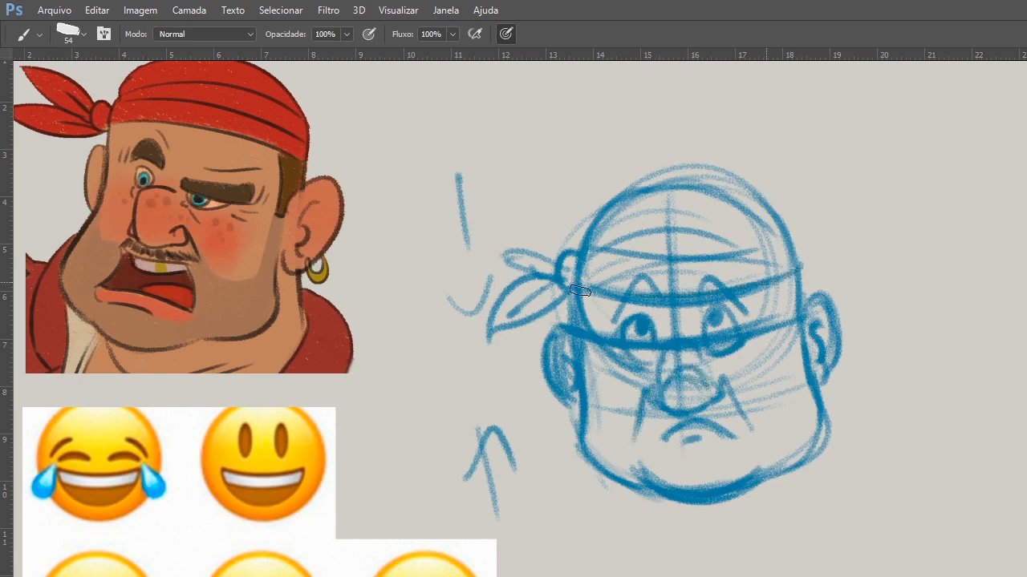
{"action": "left_click_drag", "start_coordinate": [589, 248], "coordinate": [766, 262]}
{"action": "mouse_move", "coordinate": [584, 242]}
{"action": "left_mouse_down"}
{"action": "mouse_move", "coordinate": [781, 227]}
{"action": "mouse_move", "coordinate": [802, 279]}
{"action": "left_mouse_up"}
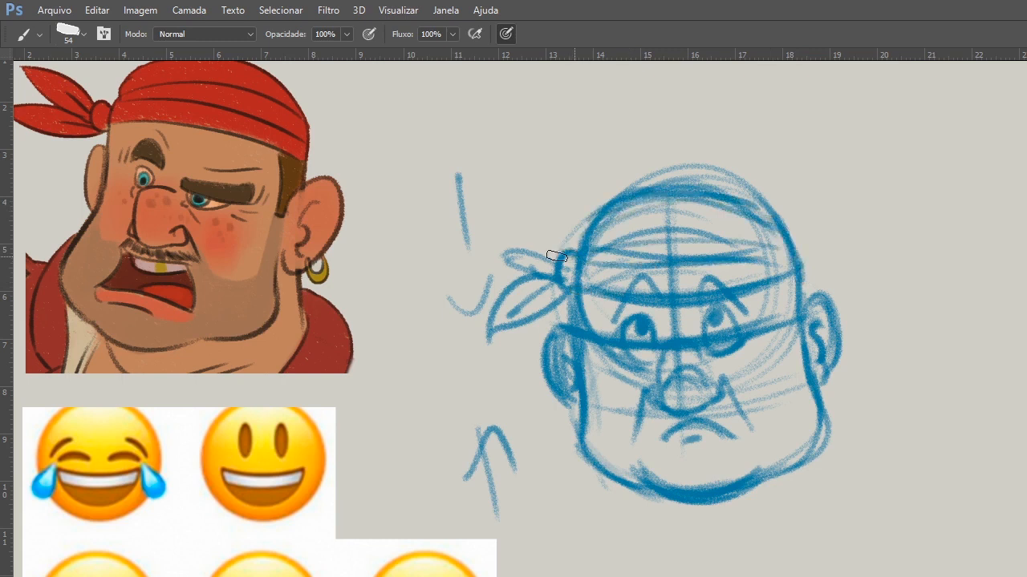
{"action": "mouse_move", "coordinate": [557, 257]}
{"action": "left_mouse_down"}
{"action": "mouse_move", "coordinate": [555, 290]}
{"action": "mouse_move", "coordinate": [490, 324]}
{"action": "left_mouse_up"}
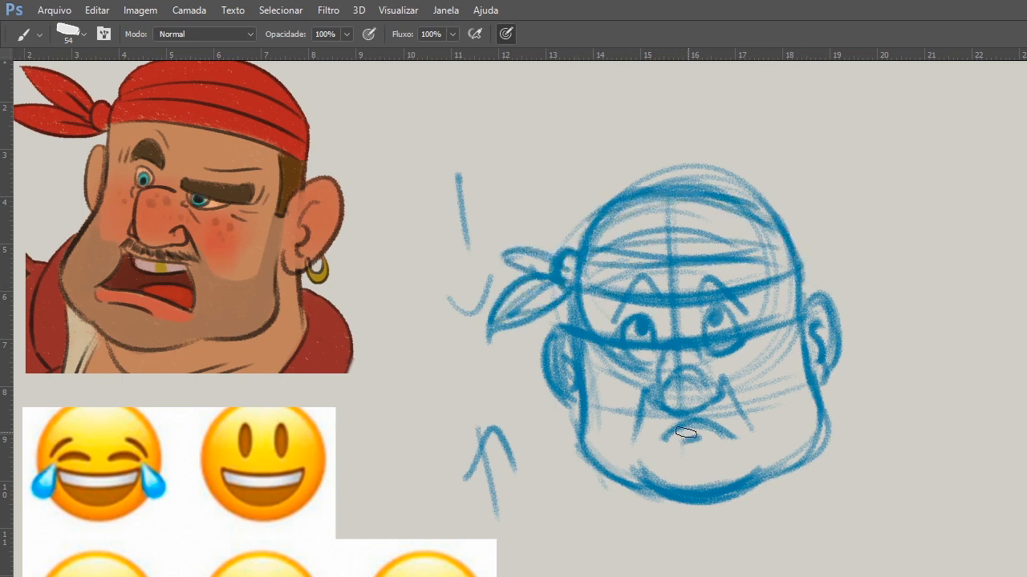
Strengthen the frowning mouth, and sketch the cheek contours and the chin crease beneath the lower lip.
{"action": "left_click_drag", "start_coordinate": [686, 433], "coordinate": [731, 438]}
{"action": "left_click_drag", "start_coordinate": [595, 351], "coordinate": [637, 407]}
{"action": "mouse_move", "coordinate": [786, 289]}
{"action": "left_mouse_down"}
{"action": "mouse_move", "coordinate": [719, 393]}
{"action": "mouse_move", "coordinate": [786, 356]}
{"action": "mouse_move", "coordinate": [744, 393]}
{"action": "left_mouse_up"}
{"action": "mouse_move", "coordinate": [587, 359]}
{"action": "left_mouse_down"}
{"action": "mouse_move", "coordinate": [575, 331]}
{"action": "mouse_move", "coordinate": [579, 428]}
{"action": "mouse_move", "coordinate": [644, 490]}
{"action": "mouse_move", "coordinate": [611, 480]}
{"action": "mouse_move", "coordinate": [672, 495]}
{"action": "mouse_move", "coordinate": [739, 496]}
{"action": "left_mouse_up"}
{"action": "left_click_drag", "start_coordinate": [666, 458], "coordinate": [729, 451]}
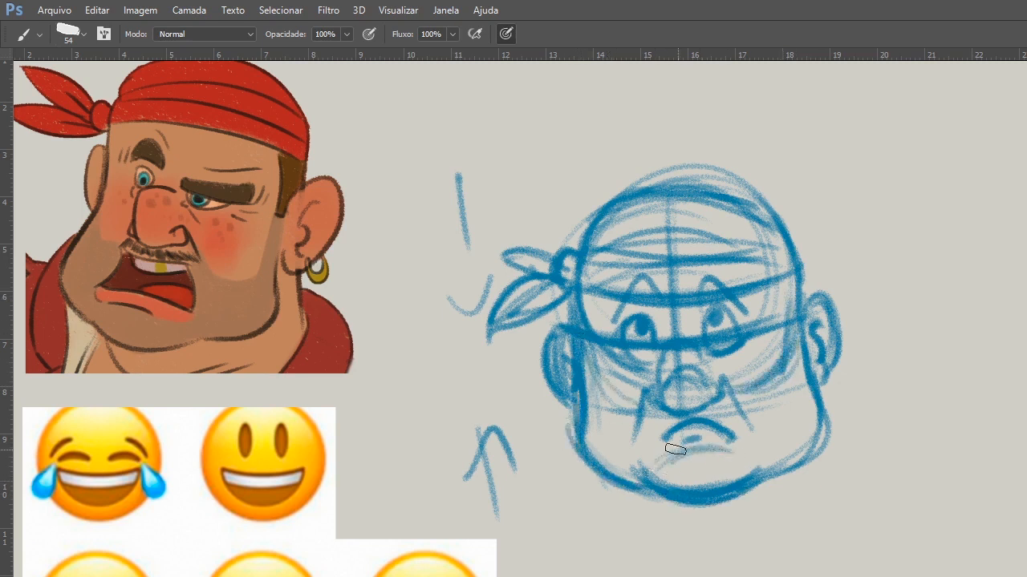
{"action": "left_click_drag", "start_coordinate": [655, 461], "coordinate": [659, 484]}
Reinforce the jaw, both ears and the eyebrows, and fade the blue sketch to a light guide.
{"action": "left_click_drag", "start_coordinate": [745, 482], "coordinate": [821, 374]}
{"action": "left_click_drag", "start_coordinate": [809, 302], "coordinate": [825, 384]}
{"action": "left_click_drag", "start_coordinate": [834, 327], "coordinate": [822, 386]}
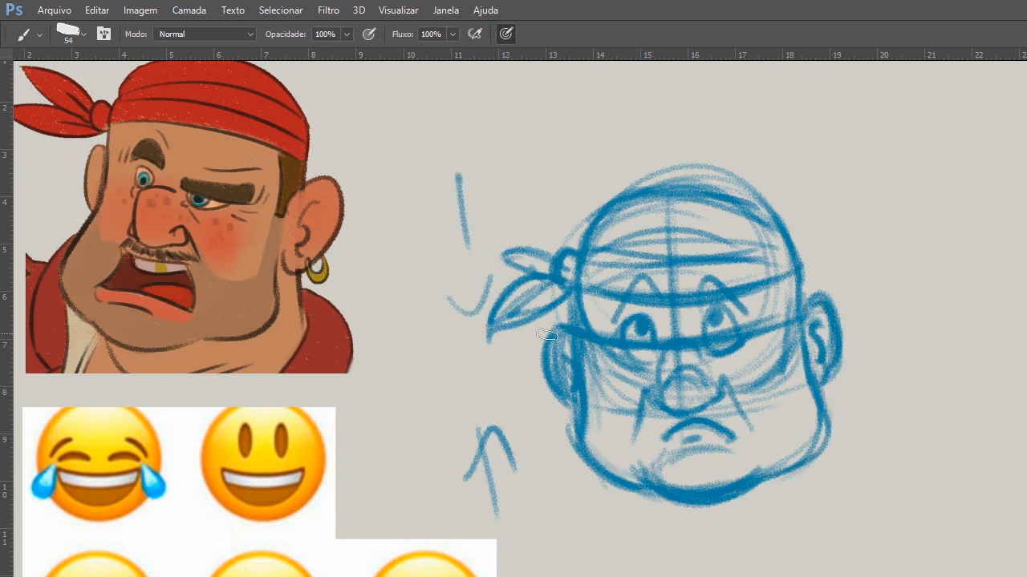
{"action": "left_click_drag", "start_coordinate": [569, 336], "coordinate": [571, 398]}
{"action": "left_click_drag", "start_coordinate": [630, 294], "coordinate": [726, 287]}
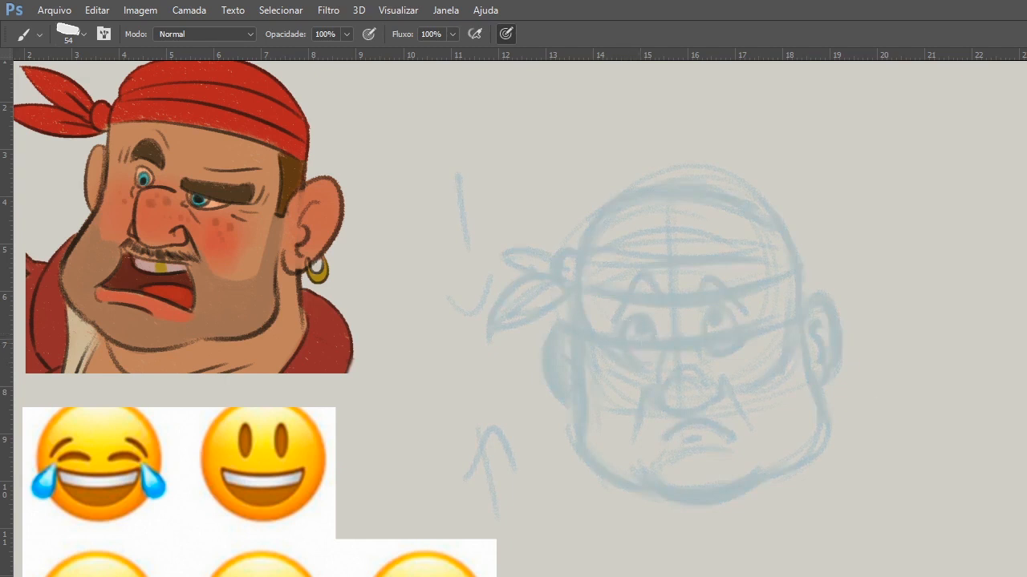
Try drawing both eyes with pupils and tall arched lines above them over the faded sketch.
{"action": "mouse_move", "coordinate": [626, 354]}
{"action": "left_mouse_down"}
{"action": "mouse_move", "coordinate": [724, 332]}
{"action": "mouse_move", "coordinate": [706, 344]}
{"action": "mouse_move", "coordinate": [738, 321]}
{"action": "mouse_move", "coordinate": [740, 346]}
{"action": "left_mouse_up"}
{"action": "mouse_move", "coordinate": [628, 355]}
{"action": "left_mouse_down"}
{"action": "mouse_move", "coordinate": [660, 326]}
{"action": "mouse_move", "coordinate": [660, 351]}
{"action": "mouse_move", "coordinate": [719, 354]}
{"action": "mouse_move", "coordinate": [739, 346]}
{"action": "left_mouse_up"}
{"action": "left_click_drag", "start_coordinate": [648, 337], "coordinate": [644, 337]}
{"action": "left_click_drag", "start_coordinate": [707, 341], "coordinate": [717, 334]}
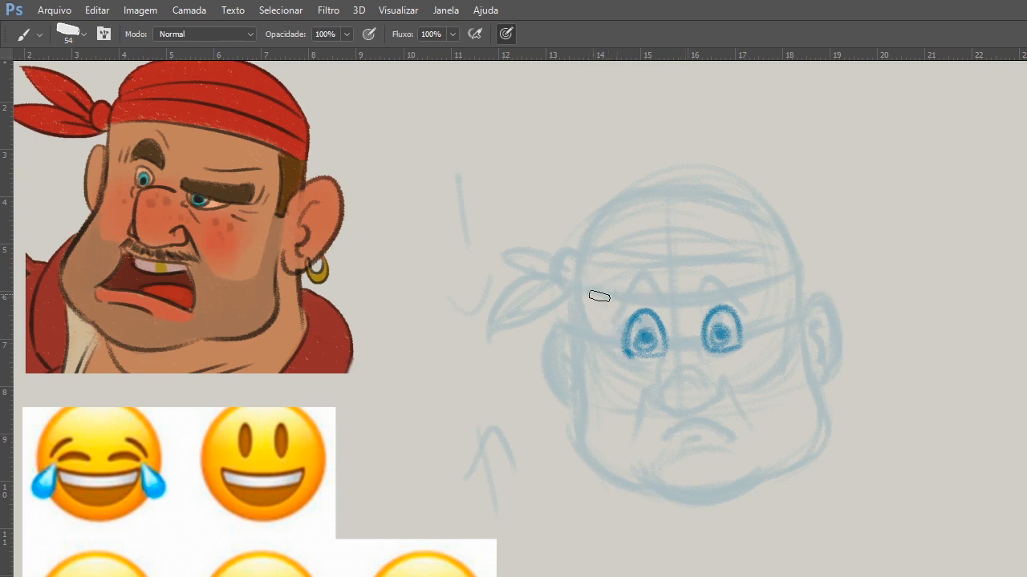
{"action": "left_click_drag", "start_coordinate": [602, 331], "coordinate": [669, 310]}
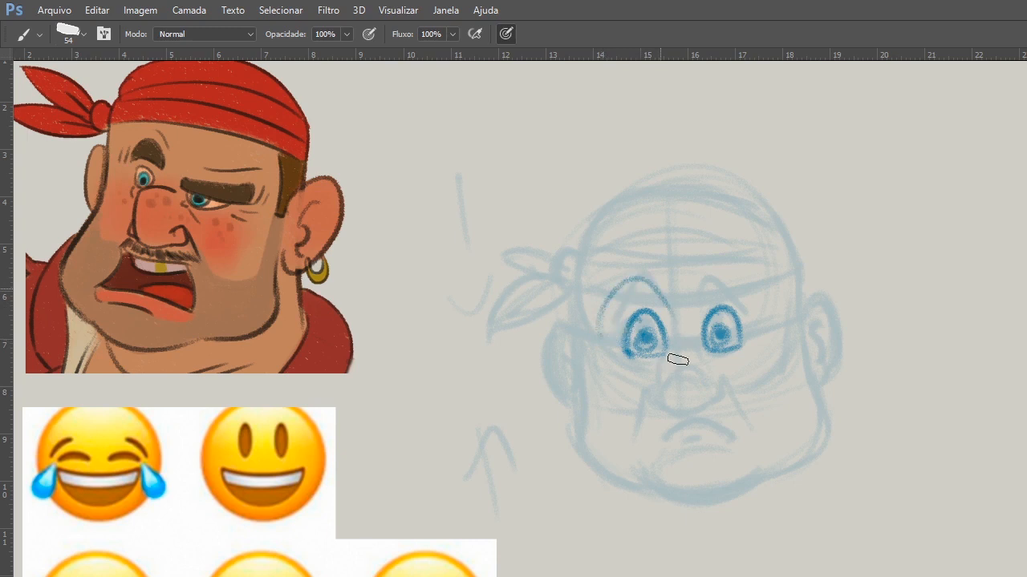
{"action": "left_click_drag", "start_coordinate": [706, 295], "coordinate": [750, 304]}
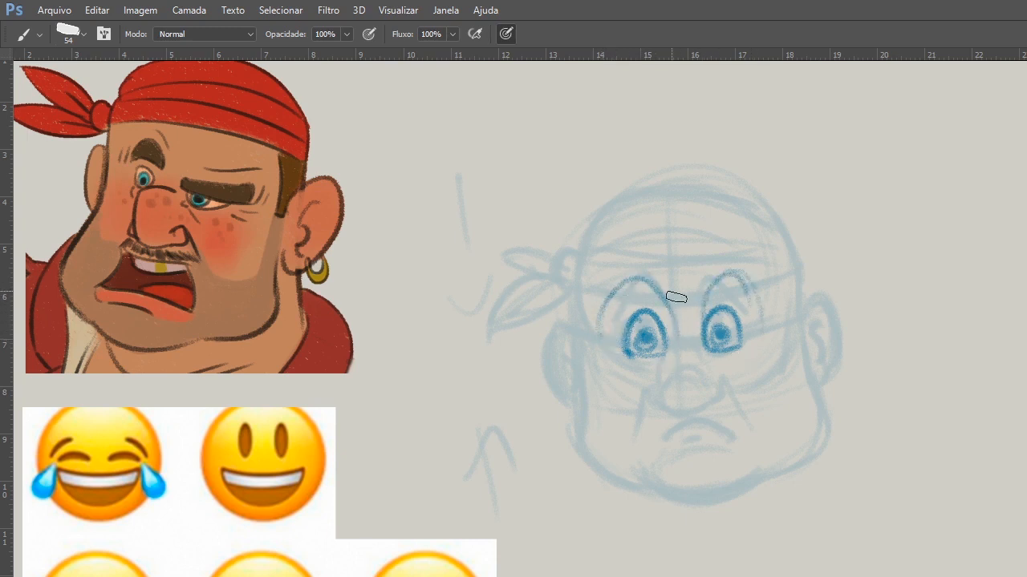
Try sad eyebrows sloping down toward the outer corners of the eyes, and undo them.
{"action": "key", "text": "e"}
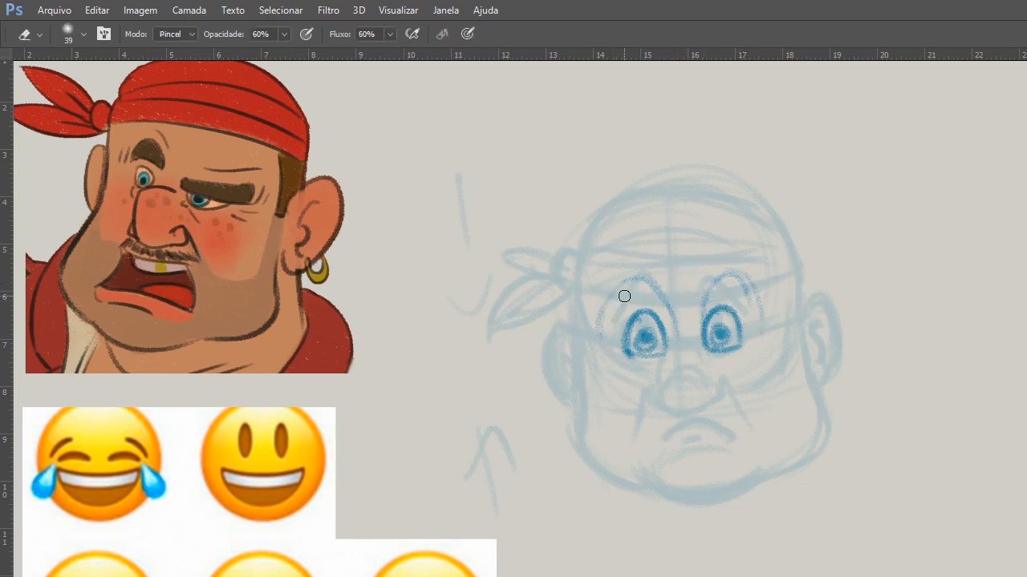
{"action": "key", "text": "b"}
{"action": "mouse_move", "coordinate": [606, 333]}
{"action": "left_mouse_down"}
{"action": "mouse_move", "coordinate": [678, 305]}
{"action": "mouse_move", "coordinate": [756, 328]}
{"action": "left_mouse_up"}
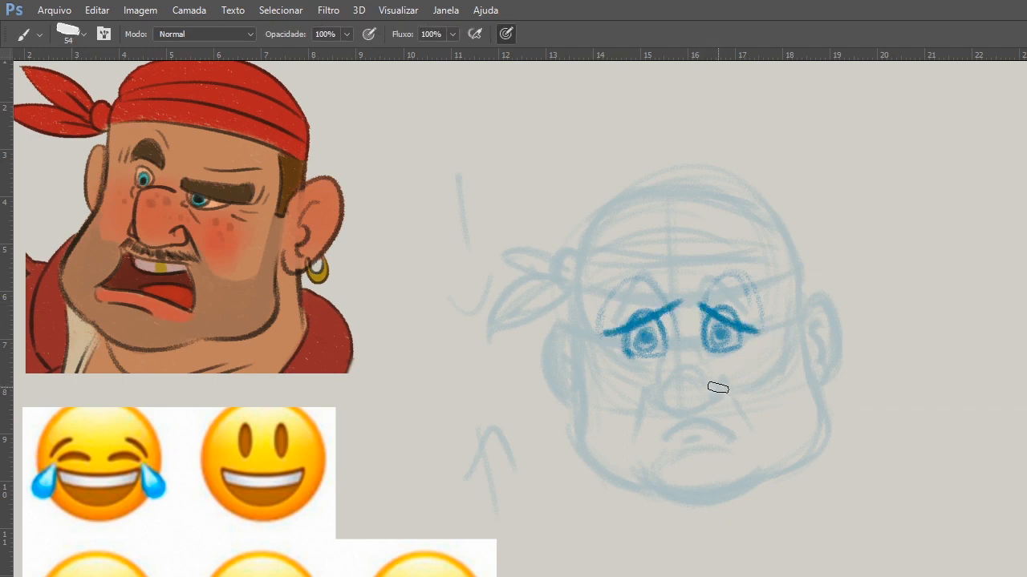
{"action": "key", "text": "ctrl+alt"}
{"action": "key", "text": "ctrl+alt+z"}
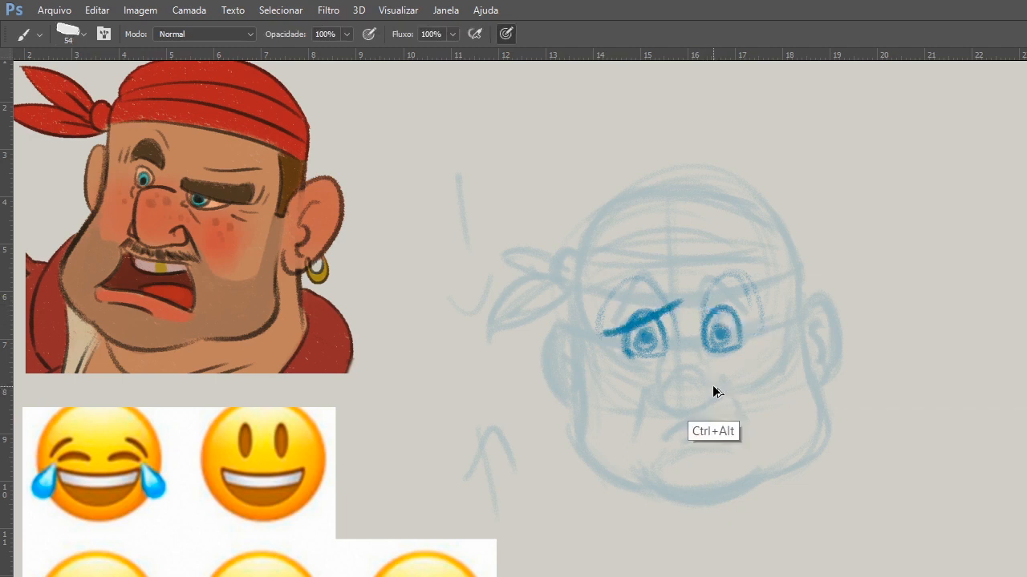
{"action": "key", "text": "ctrl+alt+z"}
{"action": "key", "text": "ctrl+alt+z"}
Try angry eyebrows converging above the nose, and clear all the trial eye strokes.
{"action": "mouse_move", "coordinate": [607, 301]}
{"action": "left_mouse_down"}
{"action": "mouse_move", "coordinate": [680, 350]}
{"action": "mouse_move", "coordinate": [738, 300]}
{"action": "left_mouse_up"}
{"action": "left_click_drag", "start_coordinate": [695, 342], "coordinate": [723, 315]}
{"action": "mouse_move", "coordinate": [607, 303]}
{"action": "left_mouse_down"}
{"action": "mouse_move", "coordinate": [698, 342]}
{"action": "mouse_move", "coordinate": [676, 346]}
{"action": "left_mouse_up"}
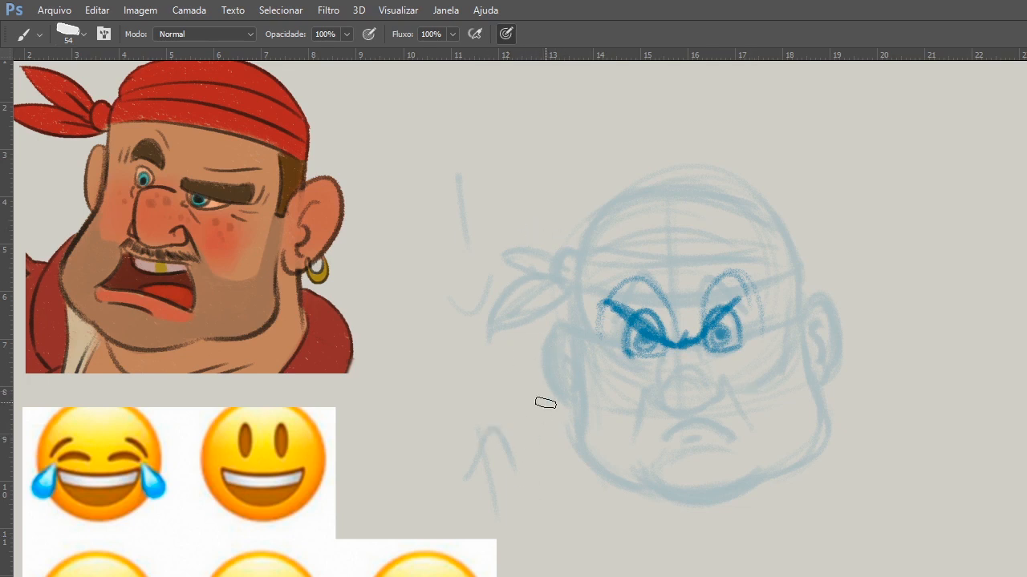
{"action": "key", "text": "e"}
{"action": "mouse_move", "coordinate": [717, 360]}
{"action": "left_mouse_down"}
{"action": "mouse_move", "coordinate": [650, 348]}
{"action": "mouse_move", "coordinate": [660, 346]}
{"action": "left_mouse_up"}
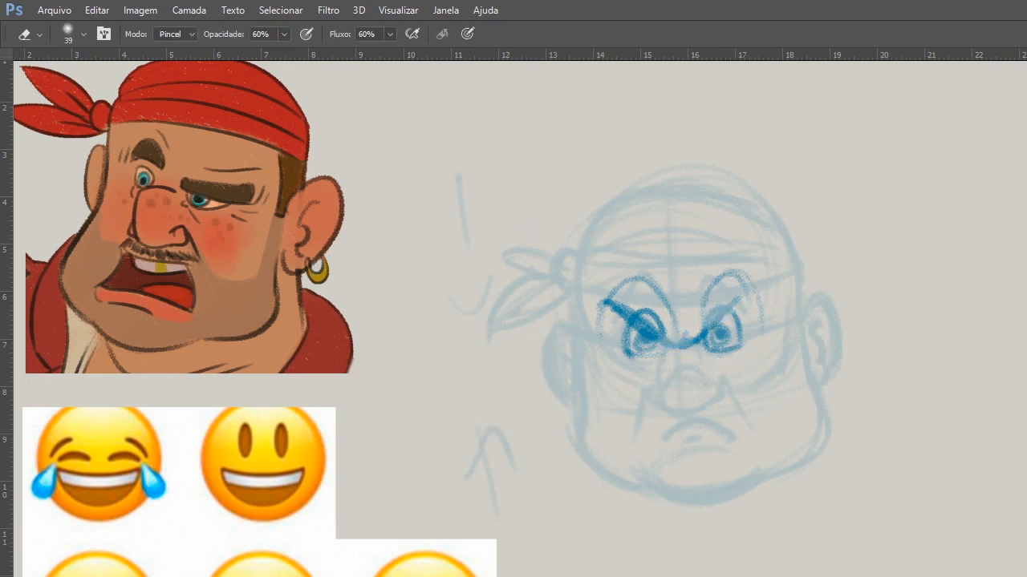
{"action": "key", "text": "Delete"}
Set the brush size to 39 px and draw the left side of the face in dark line art down to the jaw.
{"action": "left_click", "coordinate": [702, 321]}
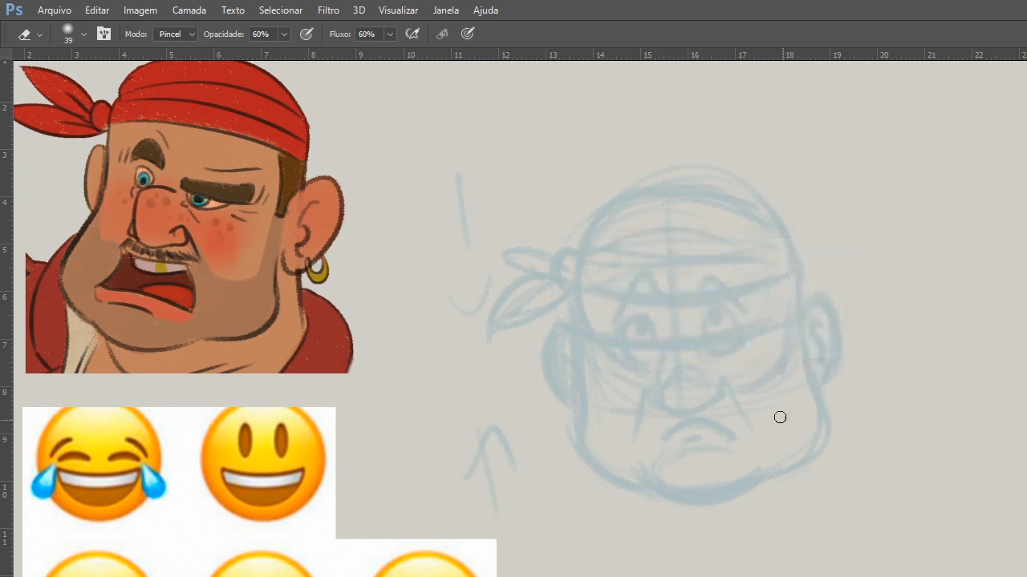
{"action": "left_click", "coordinate": [680, 389], "text": "ctrl"}
{"action": "left_click_drag", "start_coordinate": [680, 394], "coordinate": [534, 446]}
{"action": "key", "text": "b"}
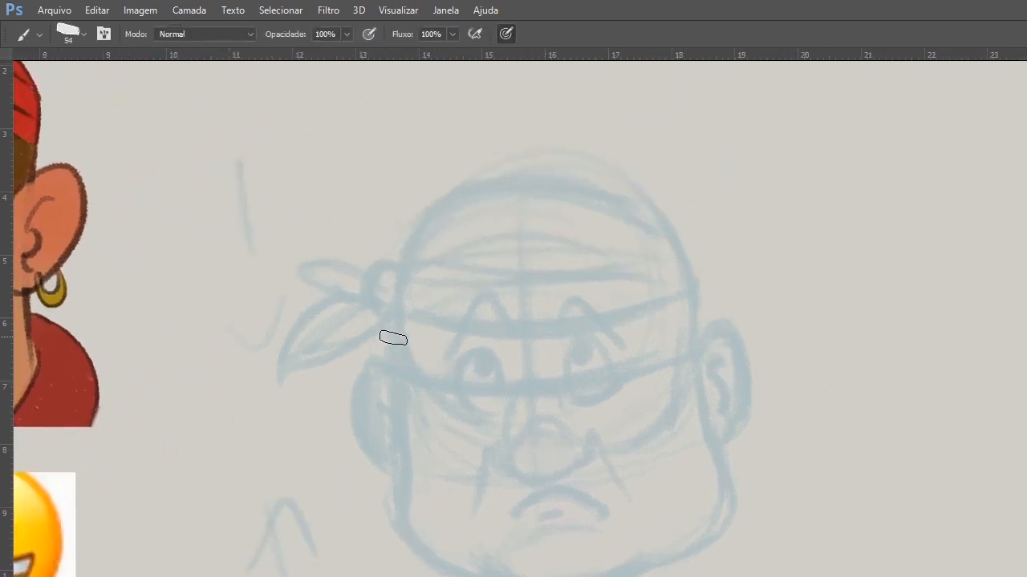
{"action": "right_click", "coordinate": [409, 321]}
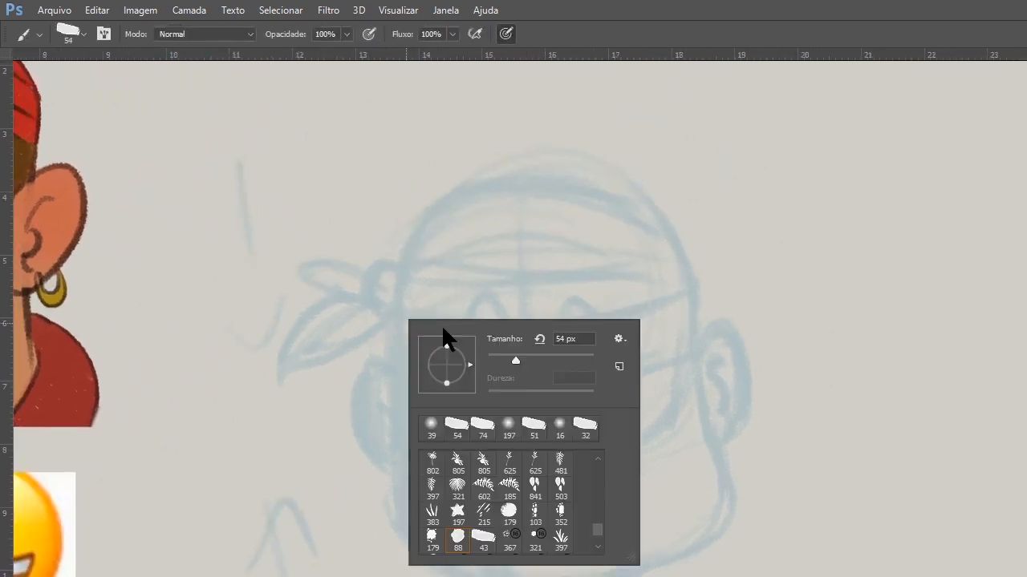
{"action": "left_click", "coordinate": [503, 358]}
{"action": "left_click_drag", "start_coordinate": [395, 271], "coordinate": [394, 465]}
{"action": "left_click_drag", "start_coordinate": [394, 393], "coordinate": [396, 495]}
{"action": "left_click_drag", "start_coordinate": [397, 429], "coordinate": [394, 523]}
{"action": "left_click_drag", "start_coordinate": [393, 479], "coordinate": [434, 565]}
{"action": "mouse_move", "coordinate": [395, 505]}
{"action": "left_mouse_down"}
{"action": "mouse_move", "coordinate": [479, 573]}
{"action": "mouse_move", "coordinate": [402, 438]}
{"action": "left_mouse_up"}
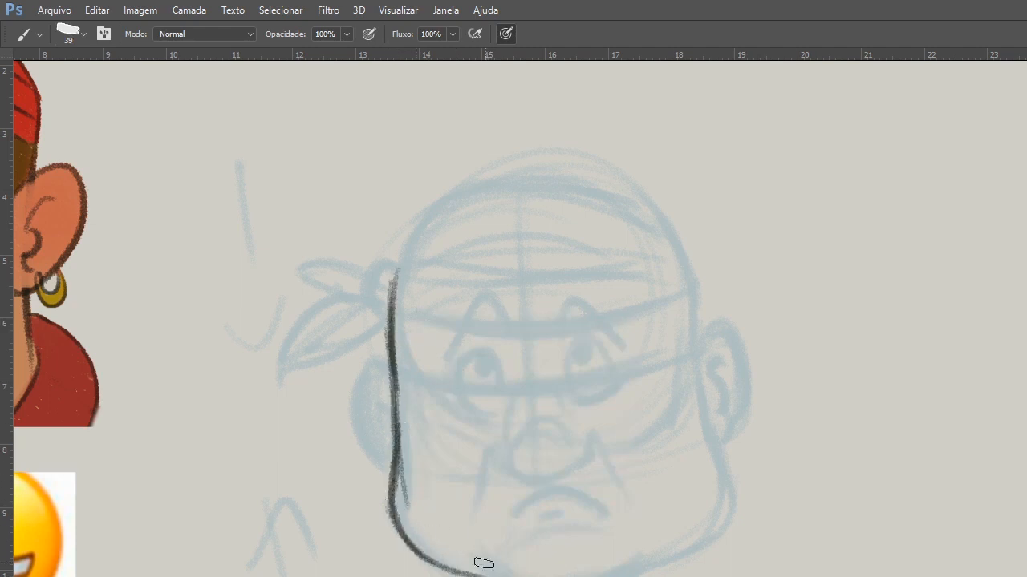
Complete the dark outline along the chin and right jaw, and draw the top of the skull with a 51 px brush.
{"action": "left_click_drag", "start_coordinate": [481, 565], "coordinate": [625, 570]}
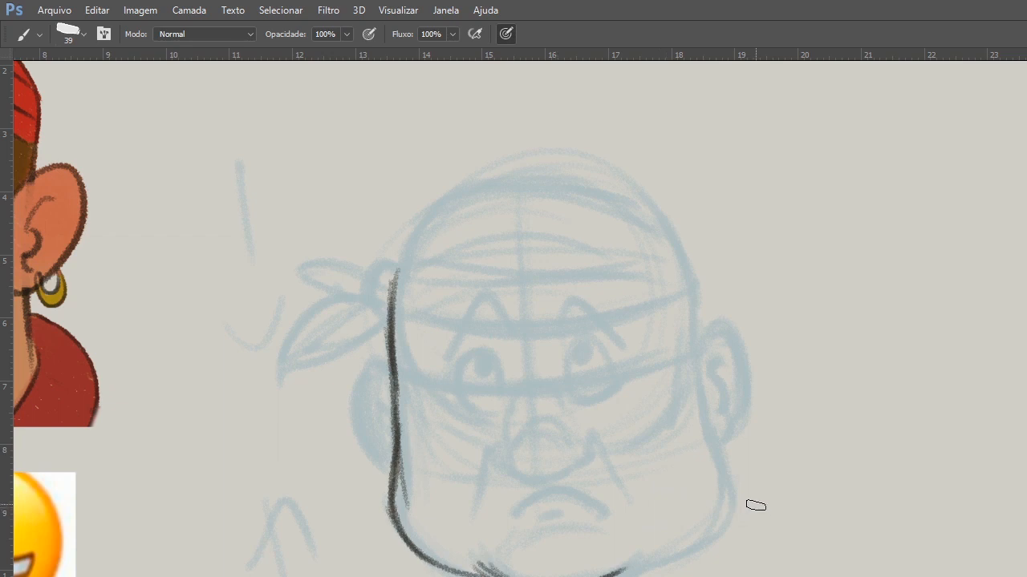
{"action": "left_click_drag", "start_coordinate": [624, 572], "coordinate": [703, 536]}
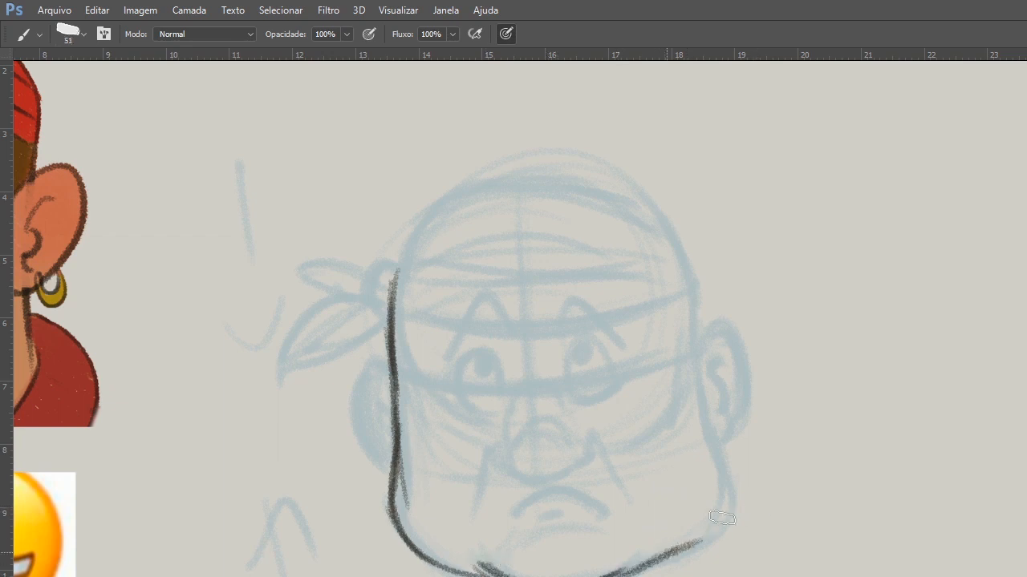
{"action": "mouse_move", "coordinate": [690, 381]}
{"action": "left_mouse_down"}
{"action": "mouse_move", "coordinate": [721, 510]}
{"action": "mouse_move", "coordinate": [698, 537]}
{"action": "left_mouse_up"}
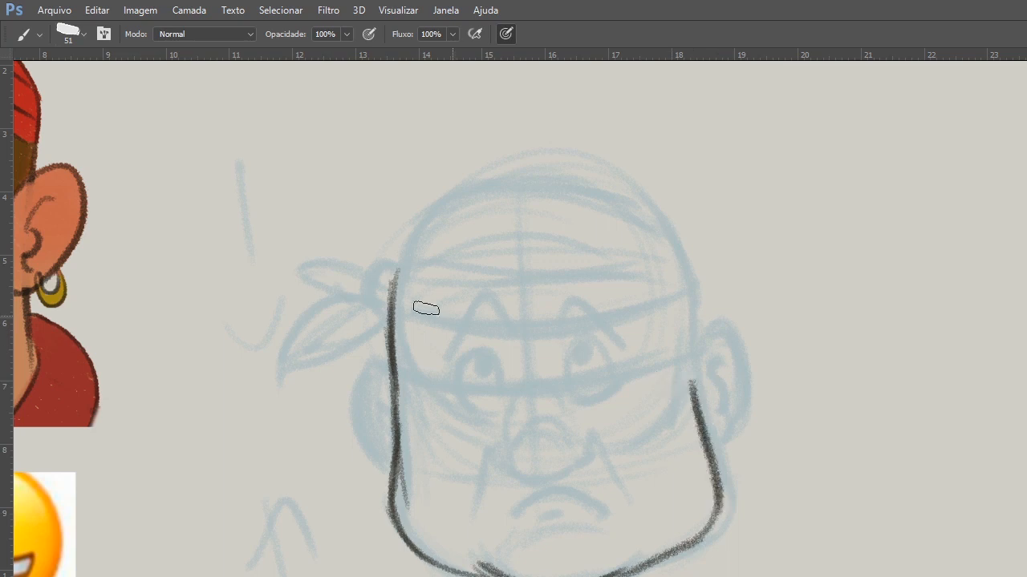
{"action": "mouse_move", "coordinate": [431, 232]}
{"action": "left_mouse_down"}
{"action": "mouse_move", "coordinate": [394, 280]}
{"action": "mouse_move", "coordinate": [460, 211]}
{"action": "mouse_move", "coordinate": [665, 267]}
{"action": "left_mouse_up"}
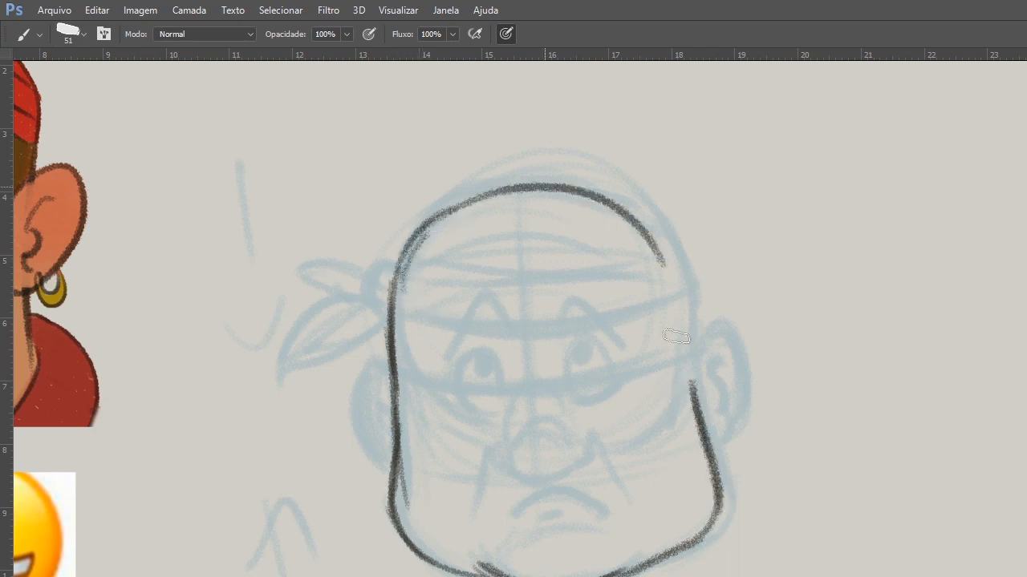
Outline both ears in dark line art on the sides of the head.
{"action": "left_click_drag", "start_coordinate": [395, 353], "coordinate": [393, 437]}
{"action": "left_click_drag", "start_coordinate": [693, 369], "coordinate": [709, 341]}
{"action": "left_click_drag", "start_coordinate": [725, 337], "coordinate": [724, 433]}
{"action": "left_click_drag", "start_coordinate": [389, 365], "coordinate": [387, 457]}
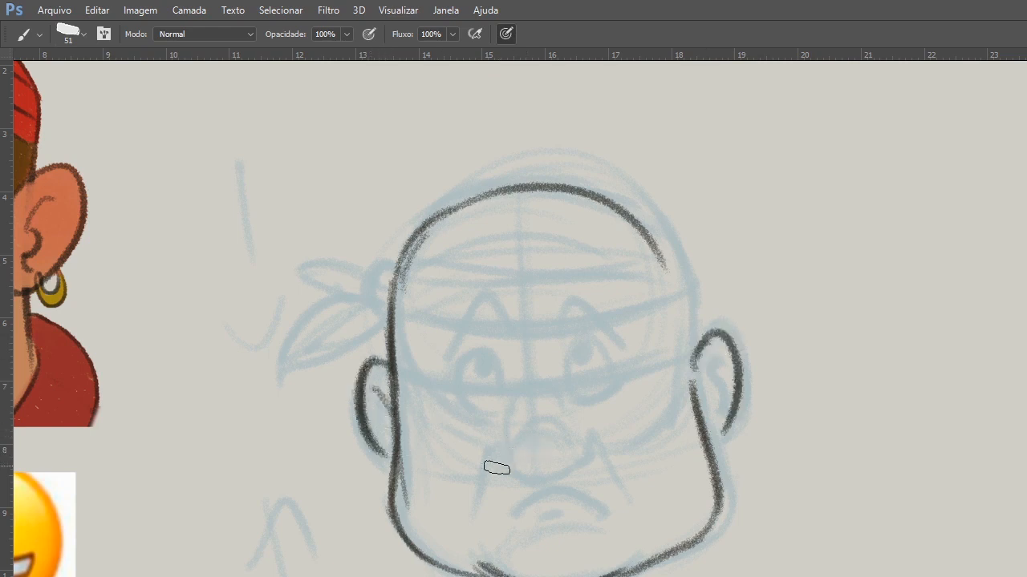
Draw the nose in dark line art, with its rounded base, both nostrils and the curved bridge.
{"action": "left_click_drag", "start_coordinate": [514, 458], "coordinate": [586, 455]}
{"action": "mouse_move", "coordinate": [494, 456]}
{"action": "left_mouse_down"}
{"action": "mouse_move", "coordinate": [517, 467]}
{"action": "mouse_move", "coordinate": [509, 462]}
{"action": "left_mouse_up"}
{"action": "left_click_drag", "start_coordinate": [589, 441], "coordinate": [567, 466]}
{"action": "mouse_move", "coordinate": [511, 458]}
{"action": "left_mouse_down"}
{"action": "mouse_move", "coordinate": [511, 420]}
{"action": "mouse_move", "coordinate": [544, 375]}
{"action": "left_mouse_up"}
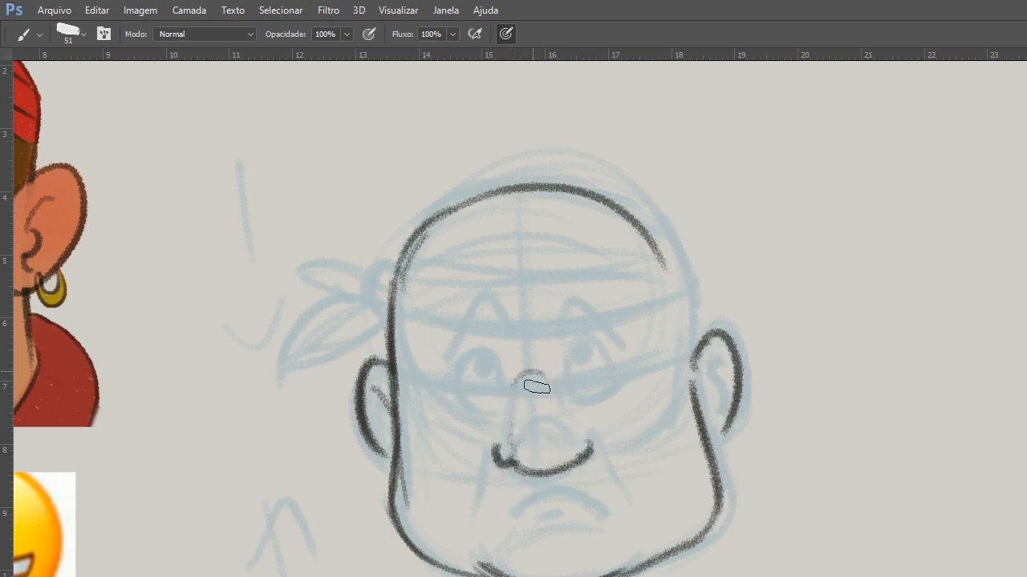
{"action": "left_click_drag", "start_coordinate": [512, 432], "coordinate": [563, 395]}
Draw the downturned mouth with a small lower-lip mark, and the folds running from the nostrils past the mouth corners.
{"action": "left_click_drag", "start_coordinate": [499, 520], "coordinate": [606, 498]}
{"action": "left_click_drag", "start_coordinate": [574, 432], "coordinate": [623, 488]}
{"action": "key", "text": "ctrl+z"}
{"action": "left_click_drag", "start_coordinate": [577, 433], "coordinate": [616, 488]}
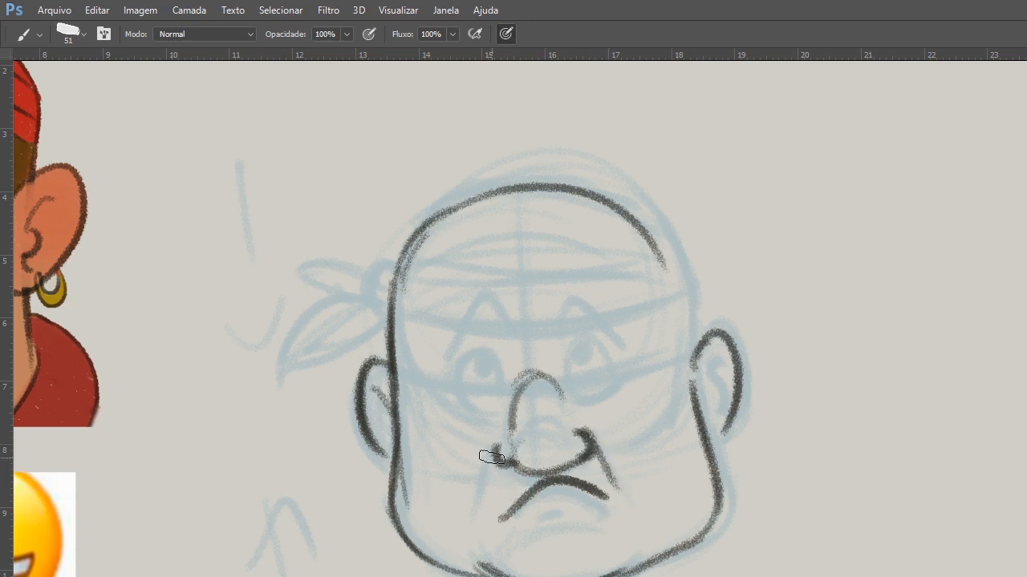
{"action": "left_click_drag", "start_coordinate": [493, 446], "coordinate": [474, 519]}
{"action": "left_click_drag", "start_coordinate": [606, 454], "coordinate": [622, 491]}
{"action": "mouse_move", "coordinate": [497, 457]}
{"action": "left_mouse_down"}
{"action": "mouse_move", "coordinate": [551, 470]}
{"action": "mouse_move", "coordinate": [566, 502]}
{"action": "left_mouse_up"}
{"action": "mouse_move", "coordinate": [523, 446]}
{"action": "left_mouse_down"}
{"action": "mouse_move", "coordinate": [656, 420]}
{"action": "mouse_move", "coordinate": [757, 417]}
{"action": "left_mouse_up"}
{"action": "mouse_move", "coordinate": [757, 351]}
{"action": "left_mouse_down"}
{"action": "mouse_move", "coordinate": [733, 370]}
{"action": "mouse_move", "coordinate": [733, 431]}
{"action": "left_mouse_up"}
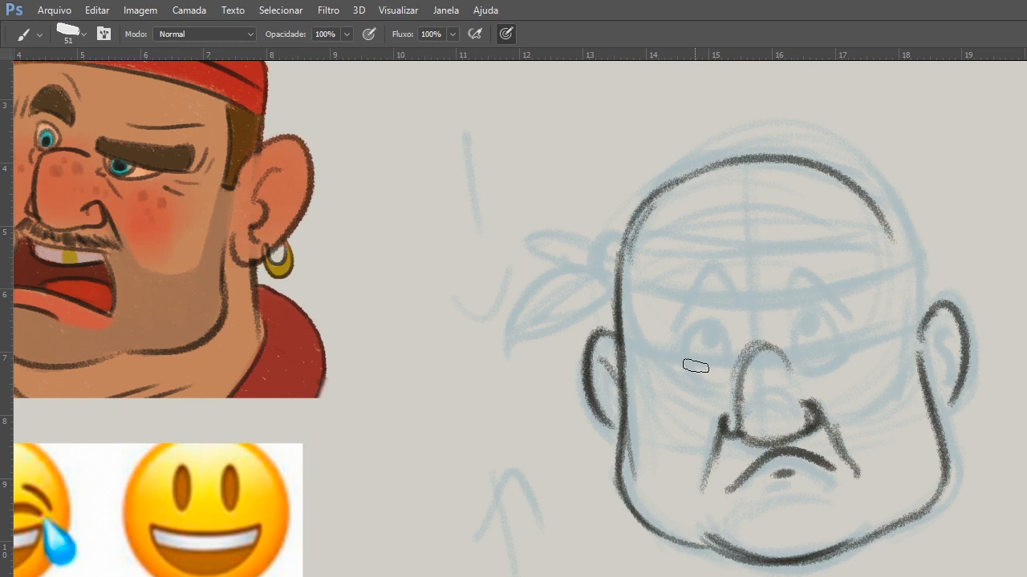
Outline both eyes in dark line art and fill in pupils that look upward.
{"action": "left_click_drag", "start_coordinate": [686, 353], "coordinate": [736, 362]}
{"action": "left_click_drag", "start_coordinate": [794, 349], "coordinate": [840, 347]}
{"action": "mouse_move", "coordinate": [687, 355]}
{"action": "left_mouse_down"}
{"action": "mouse_move", "coordinate": [735, 344]}
{"action": "mouse_move", "coordinate": [733, 357]}
{"action": "left_mouse_up"}
{"action": "mouse_move", "coordinate": [794, 350]}
{"action": "left_mouse_down"}
{"action": "mouse_move", "coordinate": [798, 318]}
{"action": "mouse_move", "coordinate": [794, 347]}
{"action": "mouse_move", "coordinate": [842, 351]}
{"action": "left_mouse_up"}
{"action": "mouse_move", "coordinate": [716, 340]}
{"action": "left_mouse_down"}
{"action": "mouse_move", "coordinate": [706, 313]}
{"action": "mouse_move", "coordinate": [725, 301]}
{"action": "left_mouse_up"}
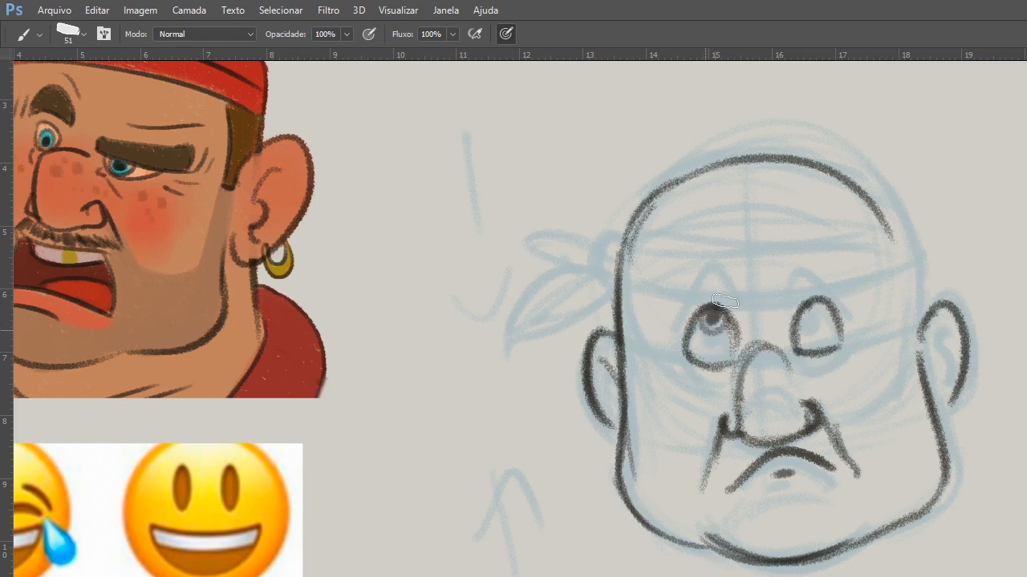
{"action": "left_click_drag", "start_coordinate": [799, 316], "coordinate": [812, 311]}
{"action": "left_click_drag", "start_coordinate": [713, 318], "coordinate": [713, 318]}
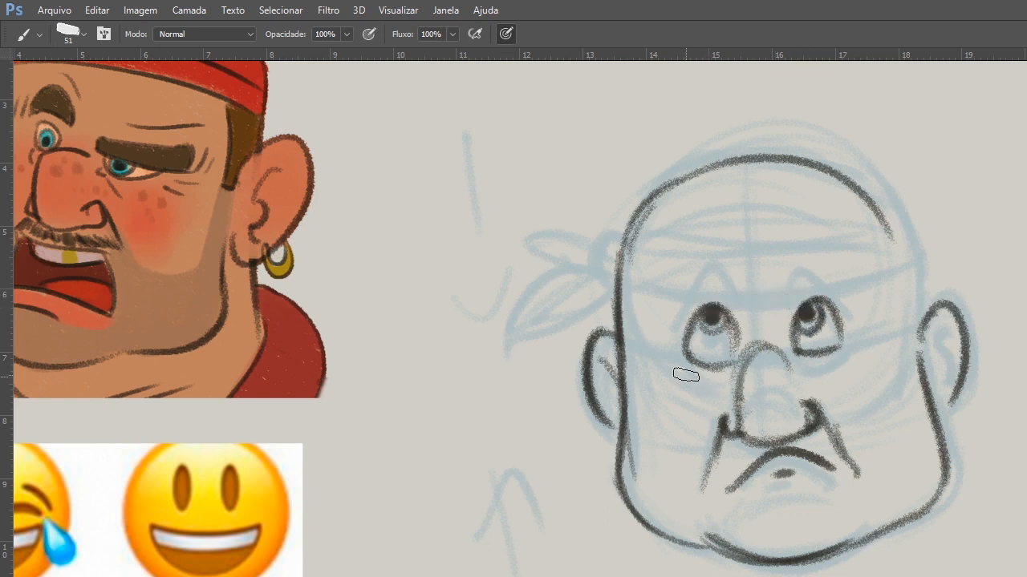
Add small crease marks beside the left eye, reinforce the lower left jaw, and draw the inner folds of the right ear.
{"action": "left_click_drag", "start_coordinate": [649, 347], "coordinate": [673, 353]}
{"action": "left_click_drag", "start_coordinate": [659, 363], "coordinate": [670, 366]}
{"action": "left_click_drag", "start_coordinate": [616, 331], "coordinate": [614, 436]}
{"action": "mouse_move", "coordinate": [615, 482]}
{"action": "left_mouse_down"}
{"action": "mouse_move", "coordinate": [671, 535]}
{"action": "mouse_move", "coordinate": [740, 544]}
{"action": "left_mouse_up"}
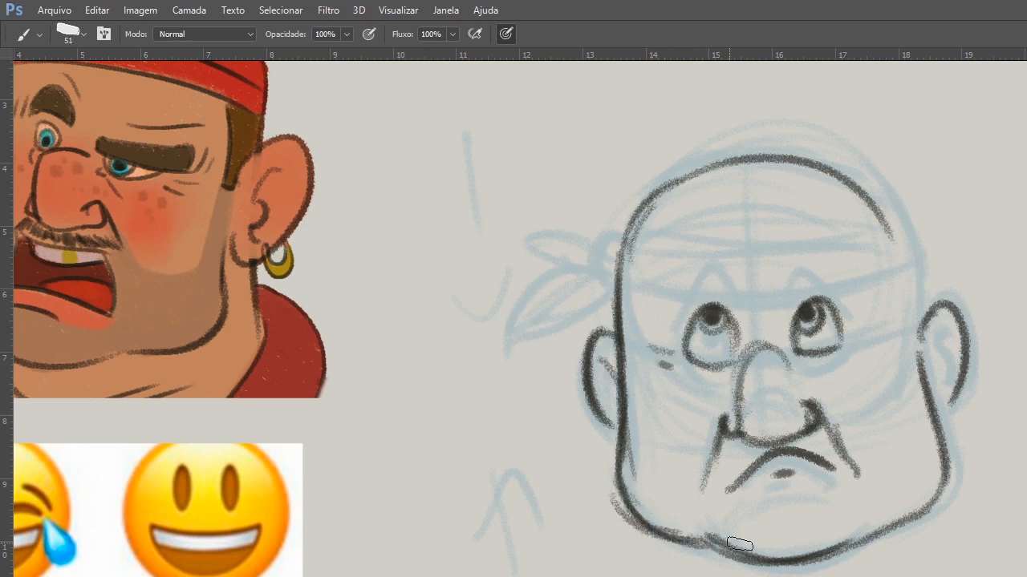
{"action": "mouse_move", "coordinate": [943, 332]}
{"action": "left_mouse_down"}
{"action": "mouse_move", "coordinate": [940, 371]}
{"action": "mouse_move", "coordinate": [935, 348]}
{"action": "left_mouse_up"}
{"action": "mouse_move", "coordinate": [648, 358]}
{"action": "left_mouse_down"}
{"action": "mouse_move", "coordinate": [806, 341]}
{"action": "mouse_move", "coordinate": [763, 350]}
{"action": "left_mouse_up"}
{"action": "left_click_drag", "start_coordinate": [741, 403], "coordinate": [614, 404]}
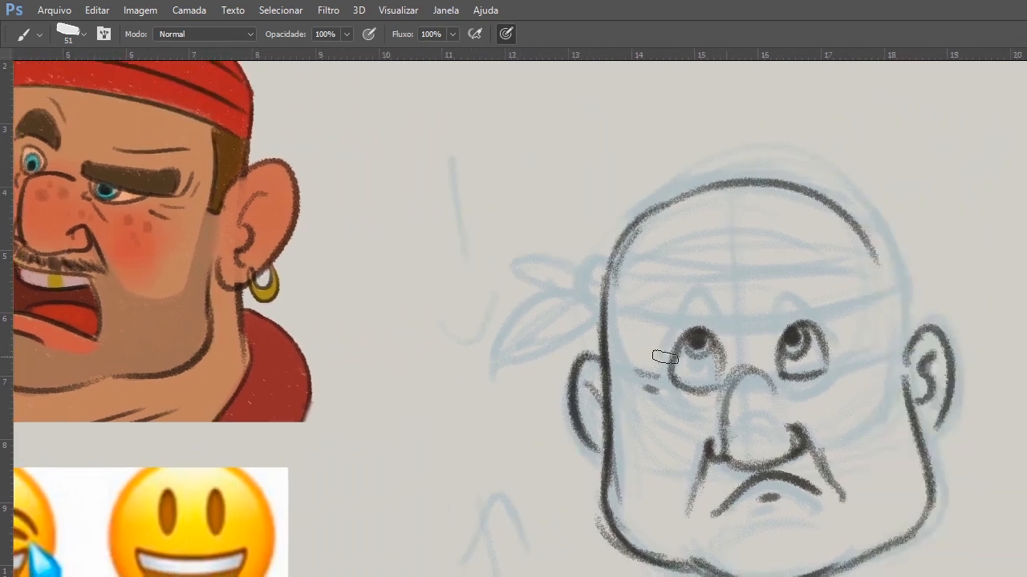
Draw and fill thick worried eyebrows slanting down outward, and darken the right nostril and the fold beside it.
{"action": "left_click_drag", "start_coordinate": [660, 348], "coordinate": [710, 301]}
{"action": "mouse_move", "coordinate": [772, 308]}
{"action": "left_mouse_down"}
{"action": "mouse_move", "coordinate": [814, 298]}
{"action": "mouse_move", "coordinate": [842, 333]}
{"action": "left_mouse_up"}
{"action": "key", "text": "ctrl+z"}
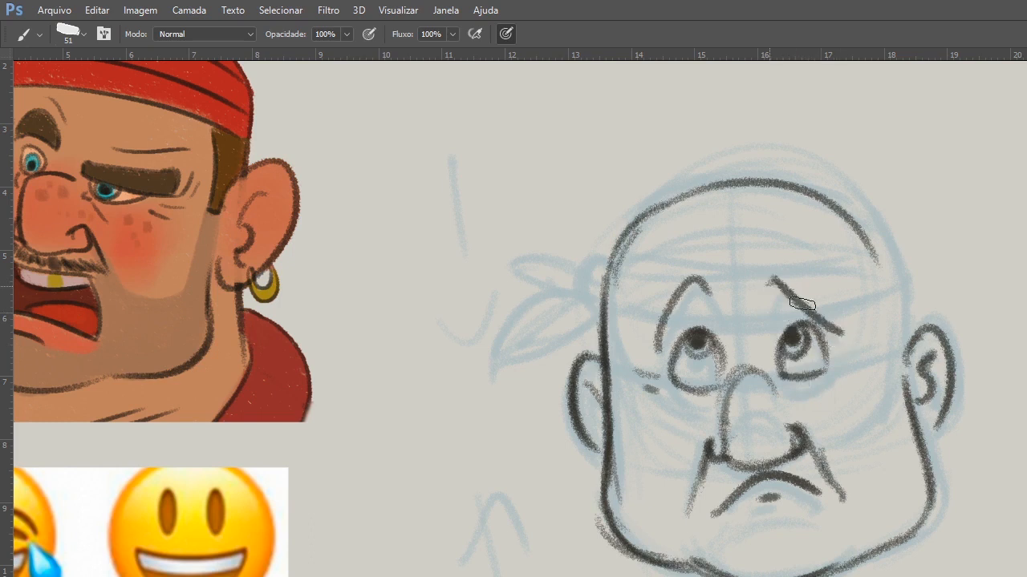
{"action": "mouse_move", "coordinate": [660, 353]}
{"action": "left_mouse_down"}
{"action": "mouse_move", "coordinate": [713, 296]}
{"action": "mouse_move", "coordinate": [701, 290]}
{"action": "mouse_move", "coordinate": [719, 305]}
{"action": "left_mouse_up"}
{"action": "left_click_drag", "start_coordinate": [783, 295], "coordinate": [831, 325]}
{"action": "mouse_move", "coordinate": [766, 281]}
{"action": "left_mouse_down"}
{"action": "mouse_move", "coordinate": [840, 332]}
{"action": "mouse_move", "coordinate": [790, 315]}
{"action": "mouse_move", "coordinate": [839, 344]}
{"action": "left_mouse_up"}
{"action": "left_click_drag", "start_coordinate": [797, 432], "coordinate": [793, 454]}
{"action": "left_click_drag", "start_coordinate": [802, 441], "coordinate": [831, 507]}
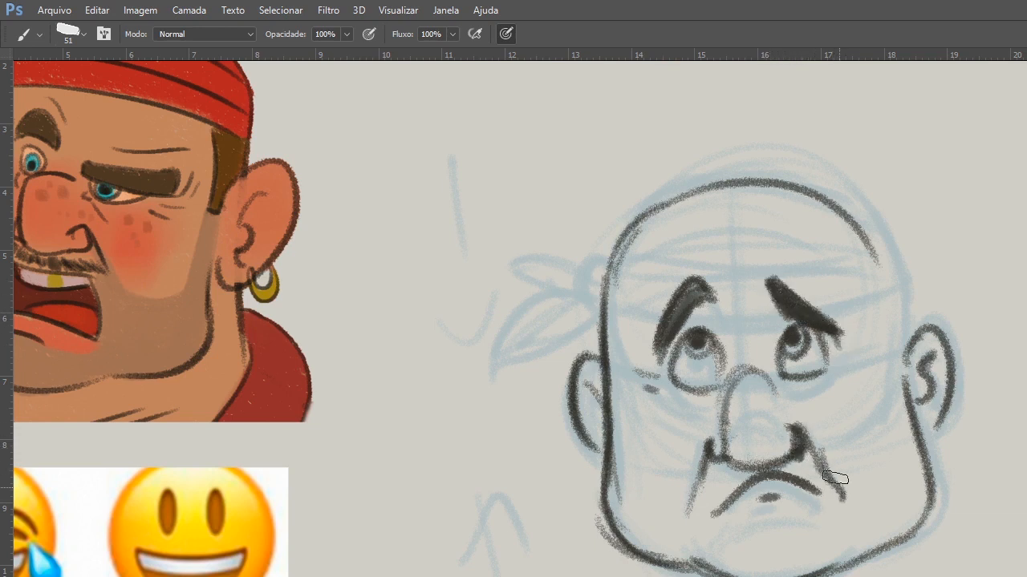
Close the right side of the head outline and draw the bandana band with its side knot and two tails.
{"action": "mouse_move", "coordinate": [898, 268]}
{"action": "left_mouse_down"}
{"action": "mouse_move", "coordinate": [904, 407]}
{"action": "mouse_move", "coordinate": [893, 273]}
{"action": "left_mouse_up"}
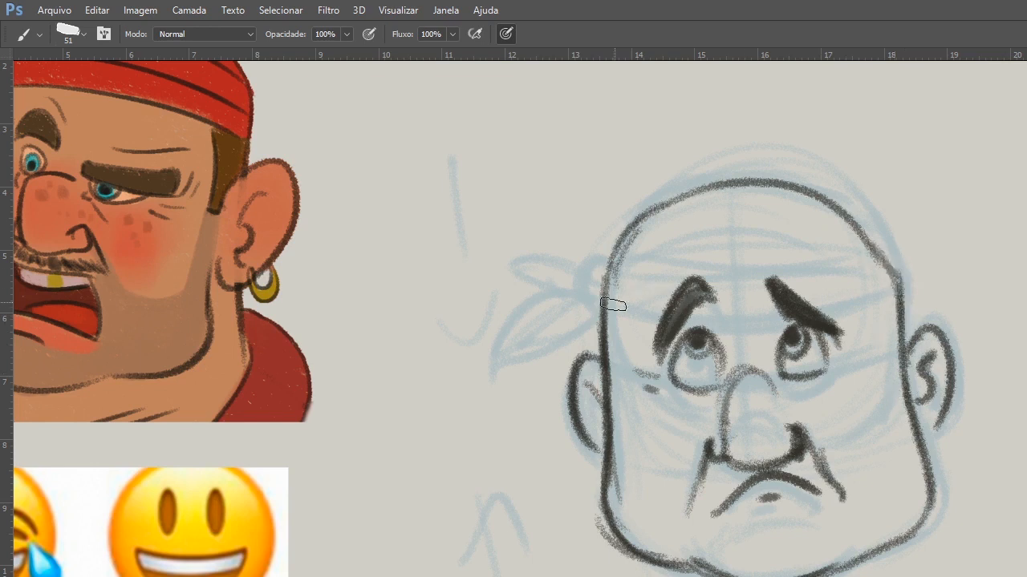
{"action": "mouse_move", "coordinate": [603, 272]}
{"action": "left_mouse_down"}
{"action": "mouse_move", "coordinate": [663, 287]}
{"action": "mouse_move", "coordinate": [878, 255]}
{"action": "mouse_move", "coordinate": [594, 281]}
{"action": "left_mouse_up"}
{"action": "mouse_move", "coordinate": [882, 253]}
{"action": "left_mouse_down"}
{"action": "mouse_move", "coordinate": [610, 268]}
{"action": "mouse_move", "coordinate": [538, 316]}
{"action": "mouse_move", "coordinate": [518, 365]}
{"action": "mouse_move", "coordinate": [594, 273]}
{"action": "mouse_move", "coordinate": [579, 311]}
{"action": "left_mouse_up"}
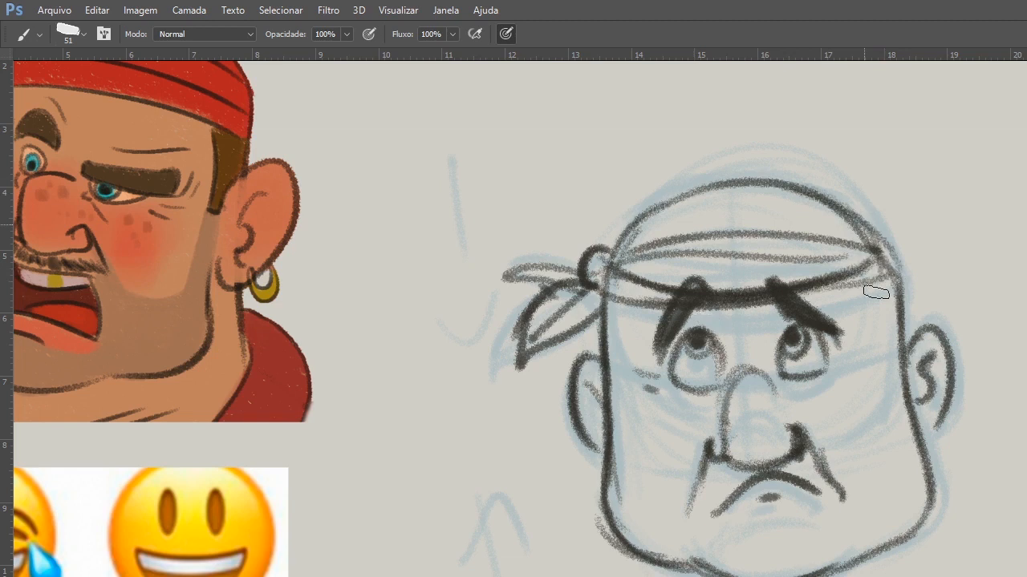
Draw the beard boundary lines curving across both cheeks toward the nose, and thicken both nostrils.
{"action": "mouse_move", "coordinate": [611, 282]}
{"action": "left_mouse_down"}
{"action": "mouse_move", "coordinate": [616, 393]}
{"action": "mouse_move", "coordinate": [702, 458]}
{"action": "mouse_move", "coordinate": [678, 473]}
{"action": "left_mouse_up"}
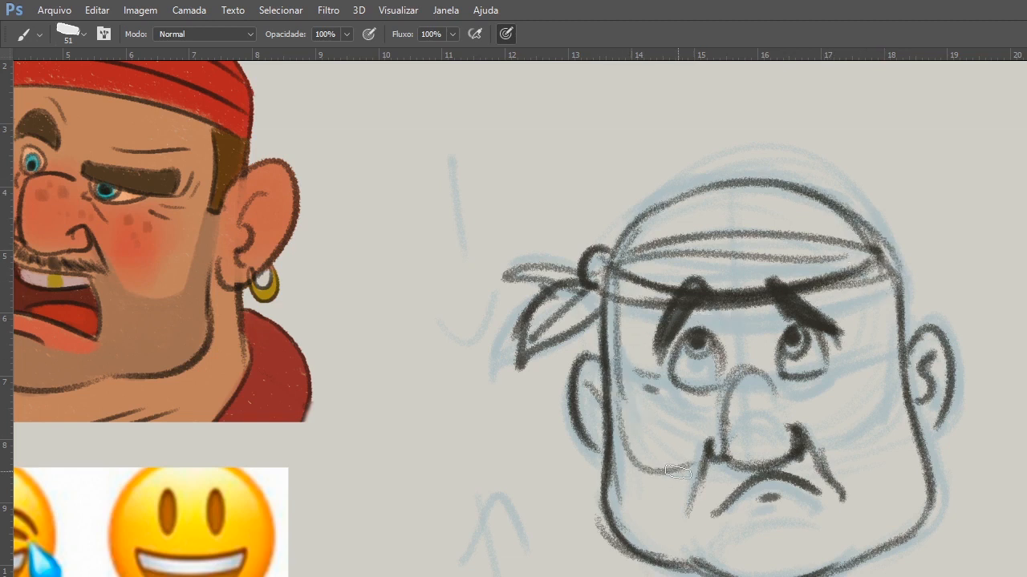
{"action": "left_click_drag", "start_coordinate": [887, 303], "coordinate": [929, 536]}
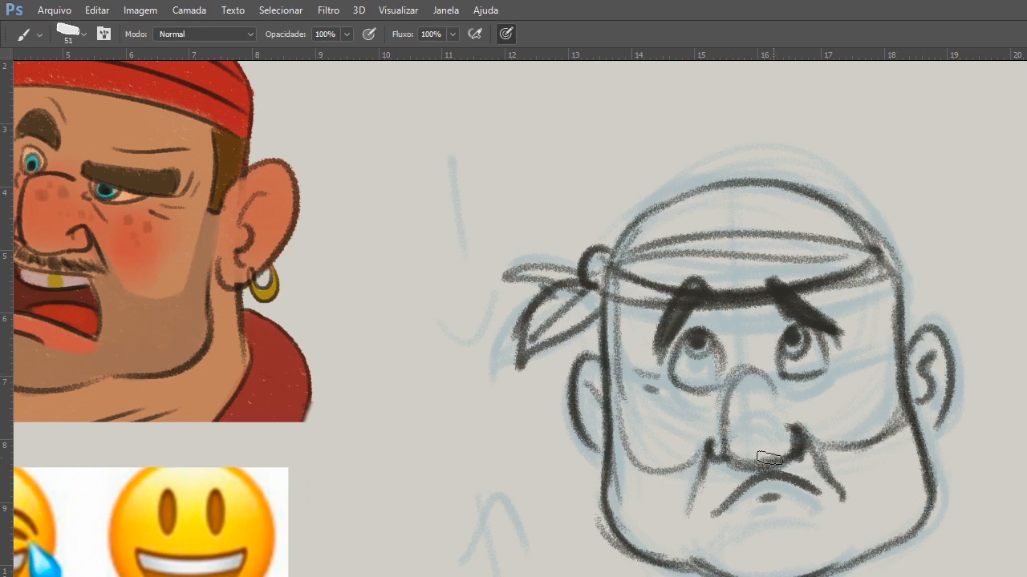
{"action": "left_click_drag", "start_coordinate": [726, 434], "coordinate": [707, 459]}
{"action": "left_click_drag", "start_coordinate": [786, 443], "coordinate": [825, 451]}
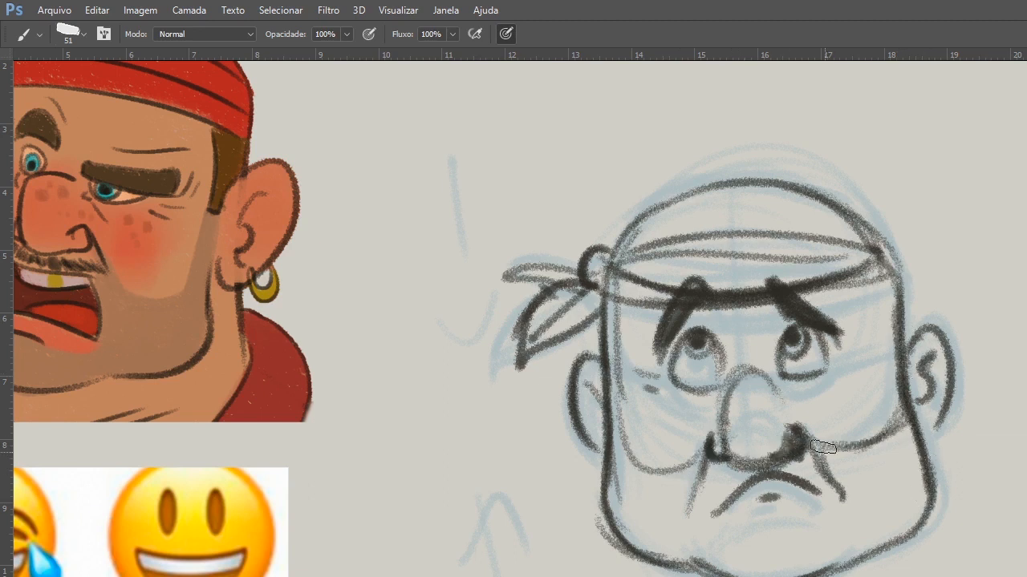
Trim the ends of the mouth with the Eraser, and thicken the right eyebrow with the brush.
{"action": "key", "text": "e"}
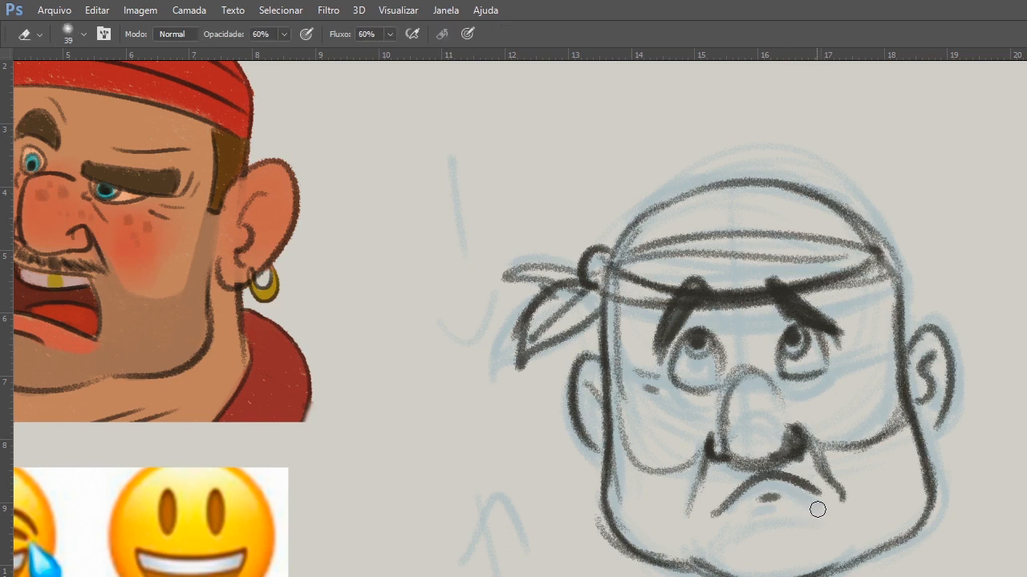
{"action": "mouse_move", "coordinate": [817, 509]}
{"action": "left_mouse_down"}
{"action": "mouse_move", "coordinate": [699, 504]}
{"action": "mouse_move", "coordinate": [762, 492]}
{"action": "mouse_move", "coordinate": [706, 515]}
{"action": "mouse_move", "coordinate": [716, 496]}
{"action": "mouse_move", "coordinate": [780, 489]}
{"action": "mouse_move", "coordinate": [766, 497]}
{"action": "mouse_move", "coordinate": [767, 476]}
{"action": "mouse_move", "coordinate": [726, 505]}
{"action": "mouse_move", "coordinate": [725, 492]}
{"action": "mouse_move", "coordinate": [808, 504]}
{"action": "left_mouse_up"}
{"action": "key", "text": "b"}
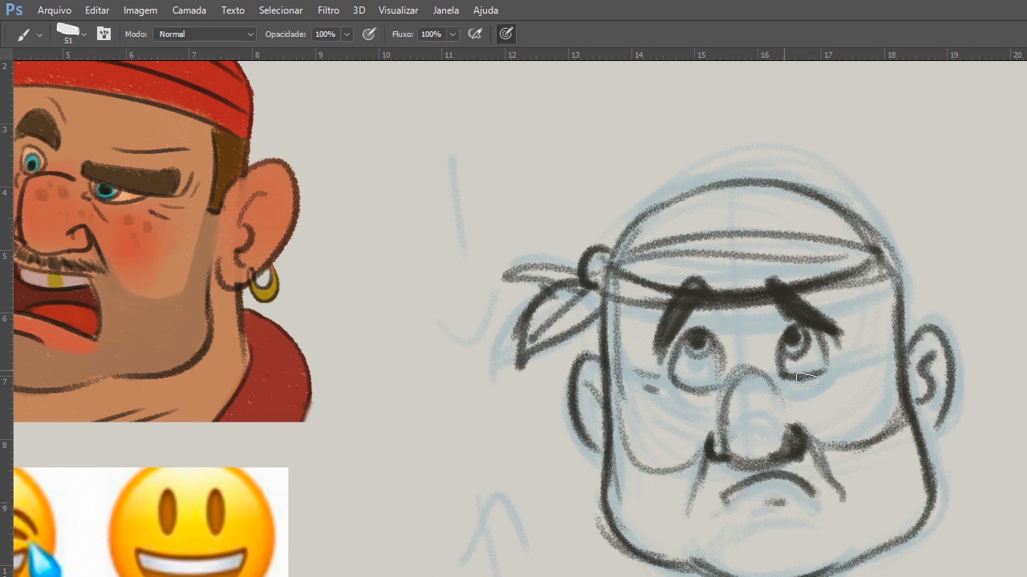
{"action": "mouse_move", "coordinate": [779, 307]}
{"action": "left_mouse_down"}
{"action": "mouse_move", "coordinate": [834, 337]}
{"action": "mouse_move", "coordinate": [838, 354]}
{"action": "left_mouse_up"}
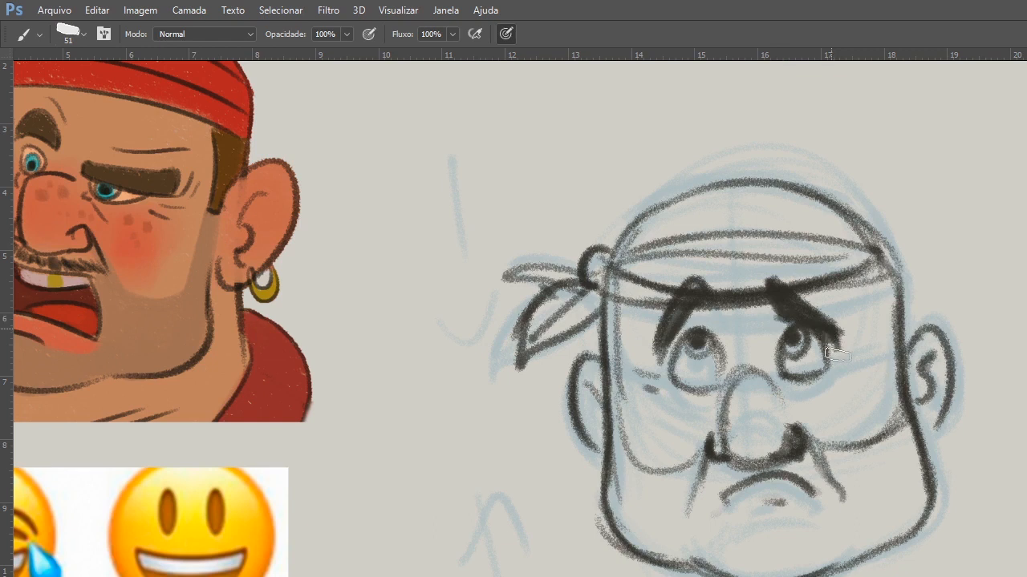
Thicken the lower edge of the bandana and add curved fold lines across the band and crown.
{"action": "left_click_drag", "start_coordinate": [801, 291], "coordinate": [882, 267]}
{"action": "left_click_drag", "start_coordinate": [837, 254], "coordinate": [613, 264]}
{"action": "left_click_drag", "start_coordinate": [628, 254], "coordinate": [824, 238]}
{"action": "left_click_drag", "start_coordinate": [642, 231], "coordinate": [793, 218]}
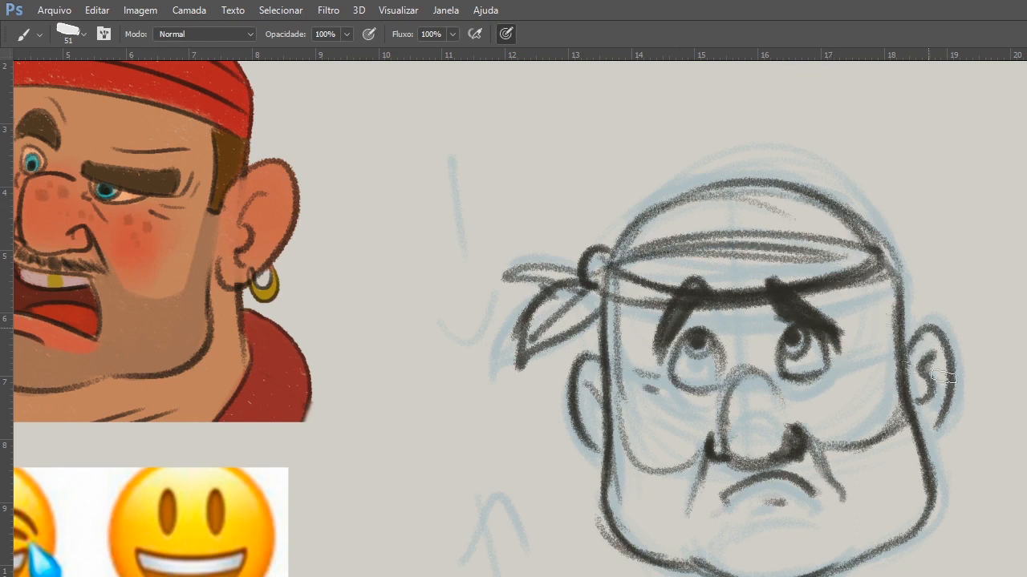
Reinforce the right ear, add the left ear's inner fold, and draw the neck and shoulder lines on both sides.
{"action": "left_click_drag", "start_coordinate": [912, 341], "coordinate": [936, 423]}
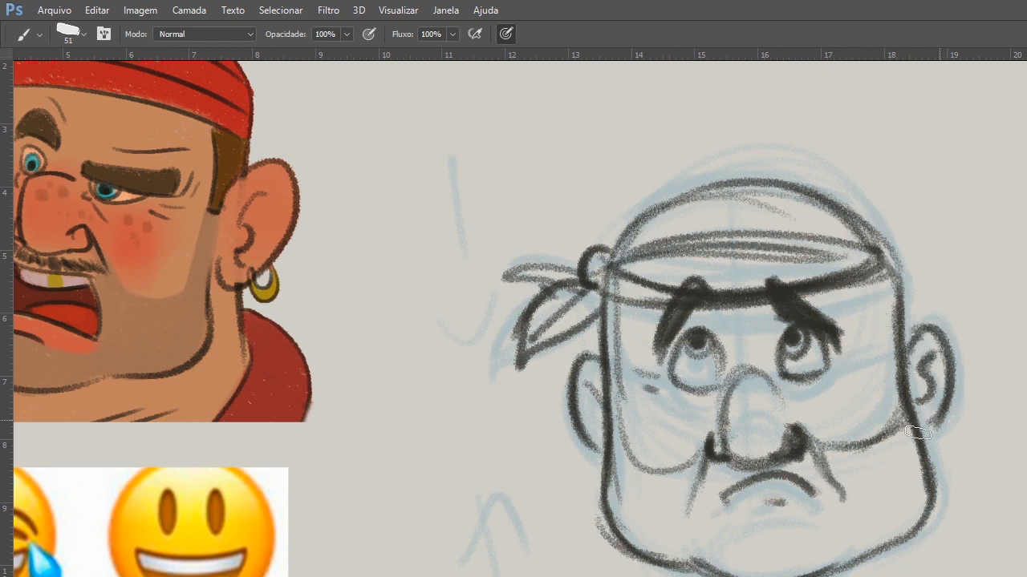
{"action": "left_click_drag", "start_coordinate": [595, 377], "coordinate": [594, 437]}
{"action": "left_click_drag", "start_coordinate": [605, 462], "coordinate": [600, 576]}
{"action": "left_click_drag", "start_coordinate": [581, 491], "coordinate": [574, 576]}
{"action": "left_click_drag", "start_coordinate": [961, 560], "coordinate": [955, 576]}
{"action": "left_click_drag", "start_coordinate": [950, 435], "coordinate": [959, 576]}
{"action": "left_click_drag", "start_coordinate": [888, 549], "coordinate": [871, 576]}
{"action": "left_click_drag", "start_coordinate": [951, 430], "coordinate": [972, 576]}
{"action": "mouse_move", "coordinate": [590, 471]}
{"action": "left_mouse_down"}
{"action": "mouse_move", "coordinate": [575, 550]}
{"action": "mouse_move", "coordinate": [582, 575]}
{"action": "left_mouse_up"}
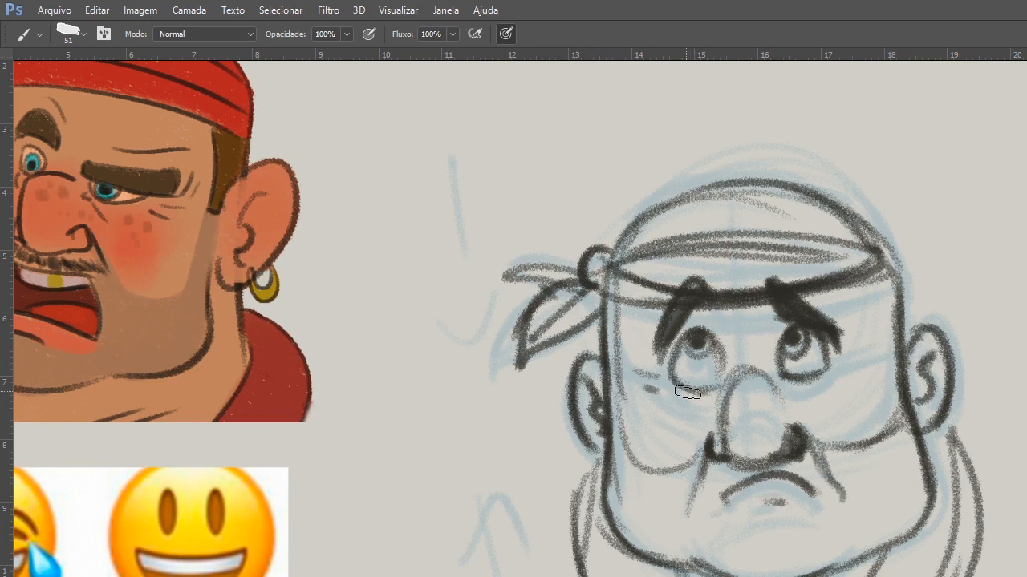
Strengthen the lines around both eyes, the right nostril and the fold beside the mouth.
{"action": "left_click_drag", "start_coordinate": [673, 367], "coordinate": [716, 389]}
{"action": "mouse_move", "coordinate": [805, 340]}
{"action": "left_mouse_down"}
{"action": "mouse_move", "coordinate": [793, 349]}
{"action": "mouse_move", "coordinate": [851, 373]}
{"action": "mouse_move", "coordinate": [846, 389]}
{"action": "left_mouse_up"}
{"action": "mouse_move", "coordinate": [791, 426]}
{"action": "left_mouse_down"}
{"action": "mouse_move", "coordinate": [818, 451]}
{"action": "mouse_move", "coordinate": [844, 505]}
{"action": "left_mouse_up"}
{"action": "mouse_move", "coordinate": [733, 447]}
{"action": "left_mouse_down"}
{"action": "mouse_move", "coordinate": [762, 422]}
{"action": "mouse_move", "coordinate": [729, 425]}
{"action": "left_mouse_up"}
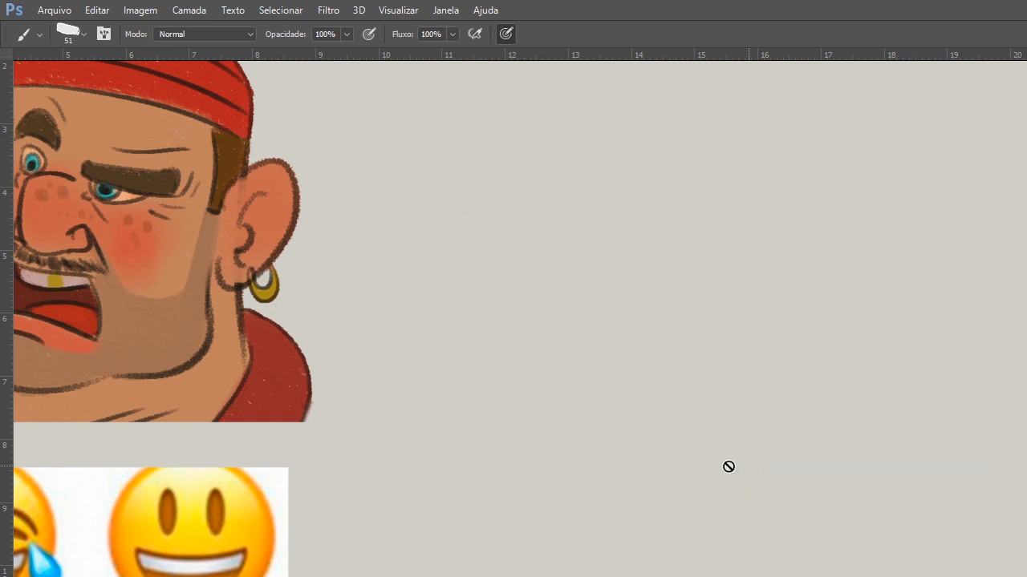
Zoom out to show the whole pirate reference beside the empty canvas area.
{"action": "key", "text": "z"}
{"action": "left_click", "coordinate": [653, 530], "text": "alt"}
{"action": "key", "text": "b"}
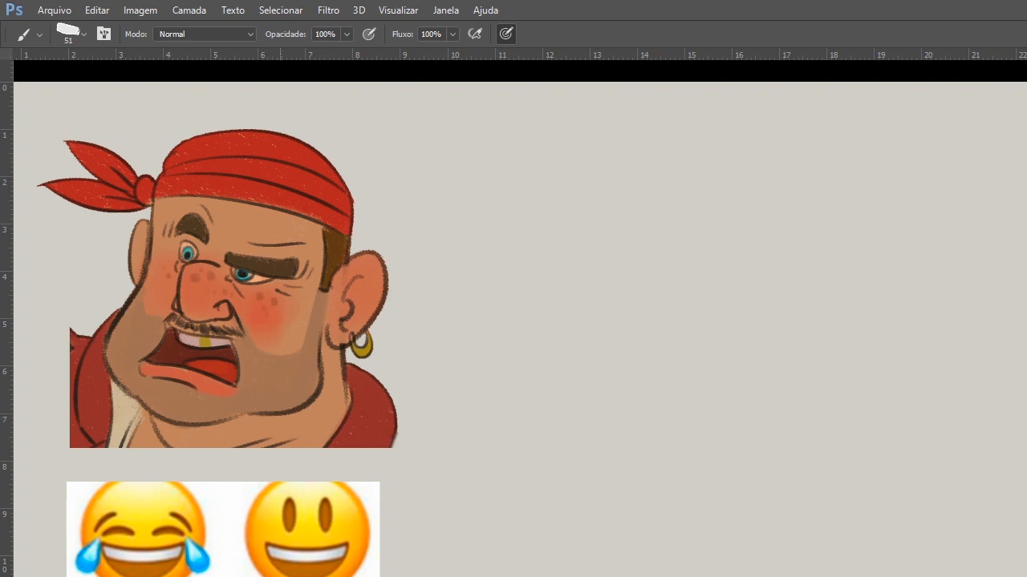
{"action": "left_click_drag", "start_coordinate": [651, 241], "coordinate": [614, 273]}
{"action": "mouse_move", "coordinate": [670, 223]}
{"action": "left_mouse_down"}
{"action": "mouse_move", "coordinate": [637, 371]}
{"action": "mouse_move", "coordinate": [678, 383]}
{"action": "left_mouse_up"}
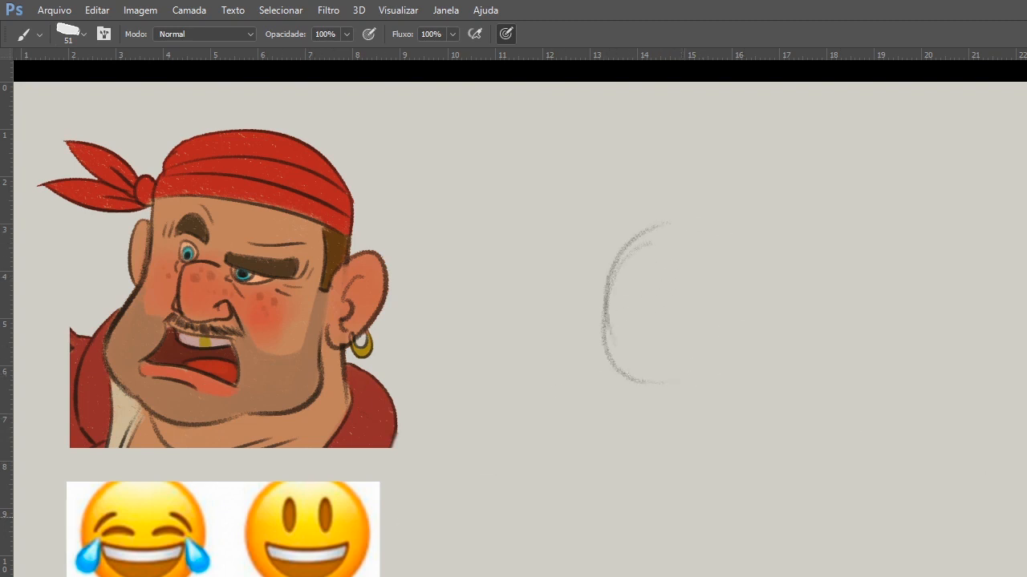
{"action": "key", "text": "e"}
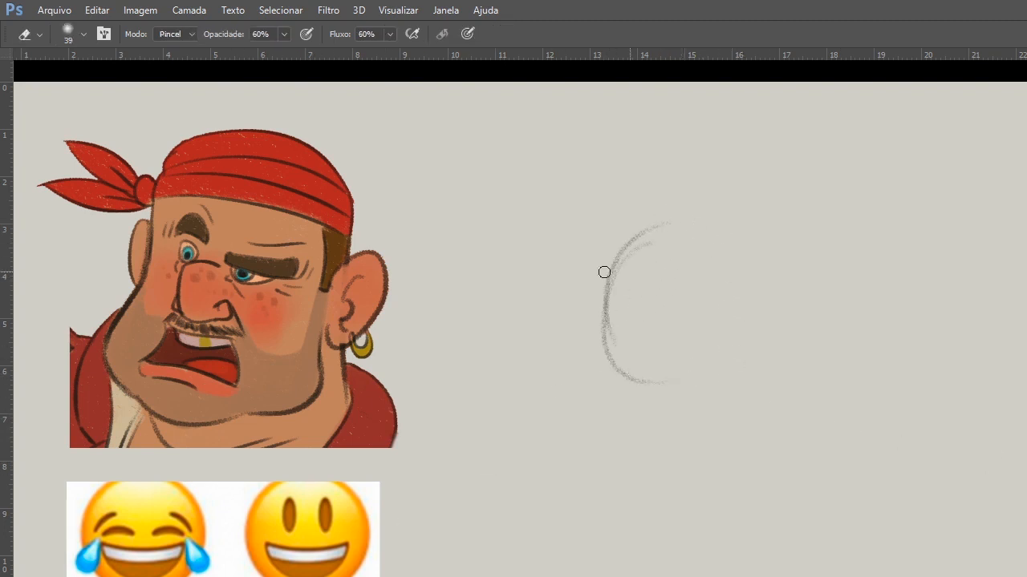
{"action": "key", "text": "]"}
{"action": "key", "text": "]"}
{"action": "key", "text": "]"}
{"action": "key", "text": "]"}
{"action": "key", "text": "]"}
{"action": "key", "text": "]"}
{"action": "key", "text": "]"}
{"action": "key", "text": "]"}
{"action": "key", "text": "]"}
{"action": "key", "text": "]"}
{"action": "left_click_drag", "start_coordinate": [645, 241], "coordinate": [632, 280]}
Sketch the cranium as a large blue circle in the empty area beside the pirate reference.
{"action": "key", "text": "b"}
{"action": "left_click_drag", "start_coordinate": [589, 251], "coordinate": [651, 401]}
{"action": "mouse_move", "coordinate": [637, 224]}
{"action": "left_mouse_down"}
{"action": "mouse_move", "coordinate": [574, 335]}
{"action": "mouse_move", "coordinate": [658, 218]}
{"action": "mouse_move", "coordinate": [726, 376]}
{"action": "mouse_move", "coordinate": [605, 307]}
{"action": "mouse_move", "coordinate": [564, 337]}
{"action": "mouse_move", "coordinate": [692, 399]}
{"action": "mouse_move", "coordinate": [575, 409]}
{"action": "left_mouse_up"}
Sketch both sides of the jaw below the cranium circle and close them with a broad, slanted chin line.
{"action": "mouse_move", "coordinate": [539, 345]}
{"action": "left_mouse_down"}
{"action": "mouse_move", "coordinate": [582, 459]}
{"action": "mouse_move", "coordinate": [574, 500]}
{"action": "mouse_move", "coordinate": [591, 519]}
{"action": "left_mouse_up"}
{"action": "left_click_drag", "start_coordinate": [577, 429], "coordinate": [582, 510]}
{"action": "left_click_drag", "start_coordinate": [576, 439], "coordinate": [576, 493]}
{"action": "mouse_move", "coordinate": [552, 377]}
{"action": "left_mouse_down"}
{"action": "mouse_move", "coordinate": [591, 524]}
{"action": "mouse_move", "coordinate": [572, 497]}
{"action": "mouse_move", "coordinate": [621, 541]}
{"action": "left_mouse_up"}
{"action": "left_click_drag", "start_coordinate": [571, 499], "coordinate": [805, 481]}
{"action": "left_click_drag", "start_coordinate": [752, 337], "coordinate": [804, 502]}
{"action": "left_click_drag", "start_coordinate": [608, 530], "coordinate": [802, 481]}
{"action": "left_click_drag", "start_coordinate": [752, 333], "coordinate": [794, 456]}
{"action": "left_click_drag", "start_coordinate": [775, 385], "coordinate": [802, 501]}
{"action": "mouse_move", "coordinate": [577, 499]}
{"action": "left_mouse_down"}
{"action": "mouse_move", "coordinate": [667, 540]}
{"action": "mouse_move", "coordinate": [728, 519]}
{"action": "left_mouse_up"}
{"action": "mouse_move", "coordinate": [581, 451]}
{"action": "left_mouse_down"}
{"action": "mouse_move", "coordinate": [657, 538]}
{"action": "mouse_move", "coordinate": [687, 536]}
{"action": "left_mouse_up"}
{"action": "mouse_move", "coordinate": [624, 520]}
{"action": "left_mouse_down"}
{"action": "mouse_move", "coordinate": [684, 543]}
{"action": "mouse_move", "coordinate": [794, 484]}
{"action": "left_mouse_up"}
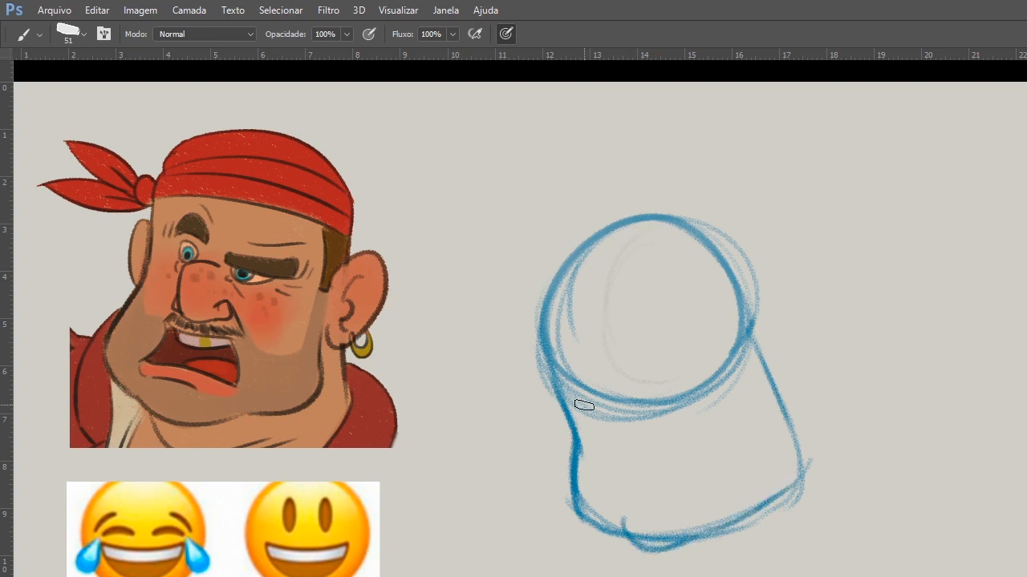
Draw the curved brow line along the base of the circle and two shorter curved guides below it for the nose and mouth.
{"action": "left_click_drag", "start_coordinate": [575, 394], "coordinate": [782, 327]}
{"action": "left_click_drag", "start_coordinate": [532, 378], "coordinate": [766, 369]}
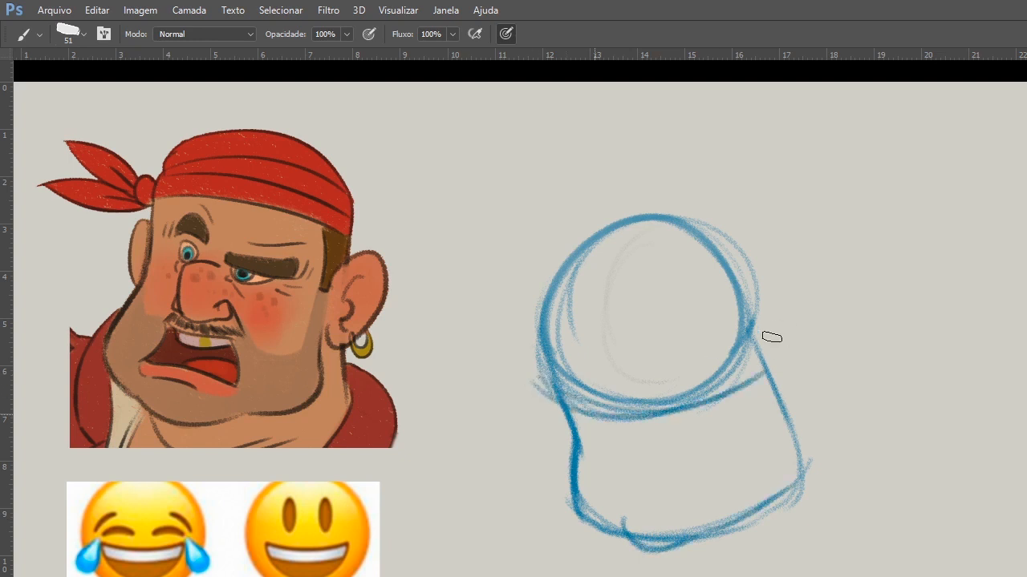
{"action": "left_click_drag", "start_coordinate": [578, 393], "coordinate": [735, 350]}
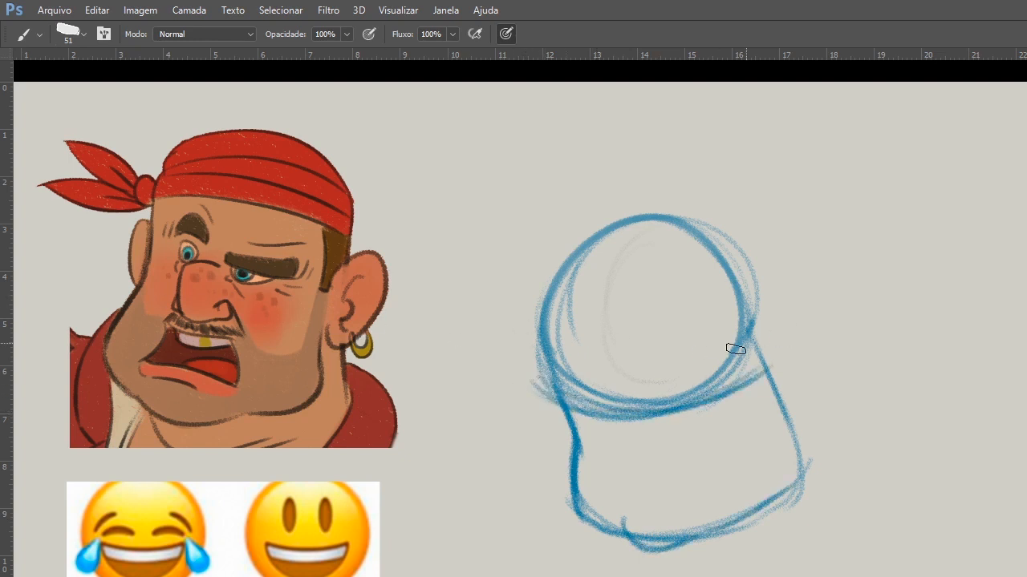
{"action": "left_click_drag", "start_coordinate": [526, 379], "coordinate": [772, 327]}
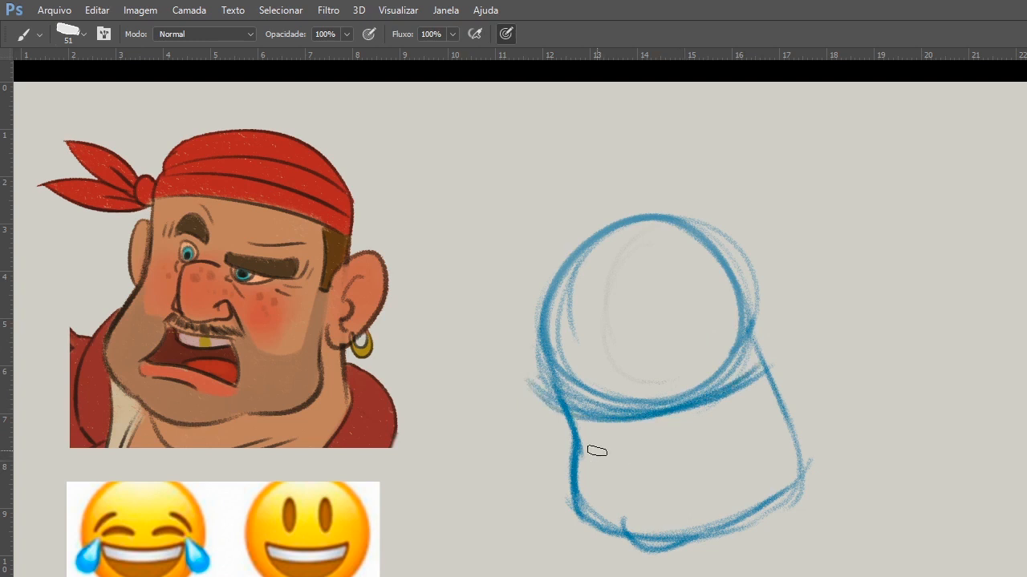
{"action": "left_click_drag", "start_coordinate": [594, 452], "coordinate": [751, 415]}
{"action": "left_click_drag", "start_coordinate": [712, 463], "coordinate": [626, 480]}
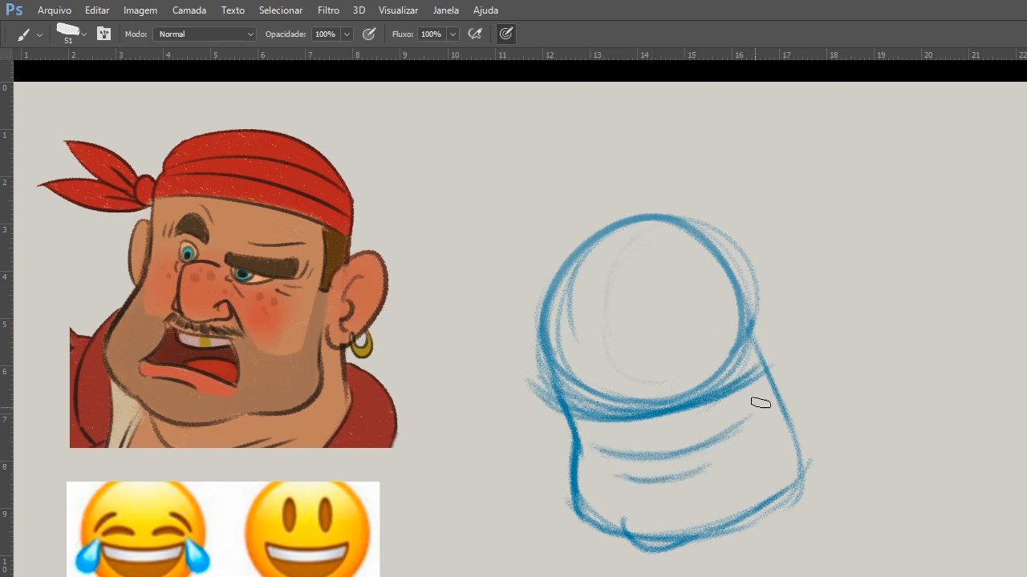
Sketch the ear on the head's right side and strengthen the adjacent cheek and the chin.
{"action": "mouse_move", "coordinate": [760, 351]}
{"action": "left_mouse_down"}
{"action": "mouse_move", "coordinate": [802, 401]}
{"action": "mouse_move", "coordinate": [786, 351]}
{"action": "mouse_move", "coordinate": [776, 389]}
{"action": "mouse_move", "coordinate": [791, 394]}
{"action": "mouse_move", "coordinate": [788, 408]}
{"action": "left_mouse_up"}
{"action": "mouse_move", "coordinate": [776, 388]}
{"action": "left_mouse_down"}
{"action": "mouse_move", "coordinate": [803, 465]}
{"action": "mouse_move", "coordinate": [791, 488]}
{"action": "left_mouse_up"}
{"action": "left_click_drag", "start_coordinate": [640, 541], "coordinate": [696, 544]}
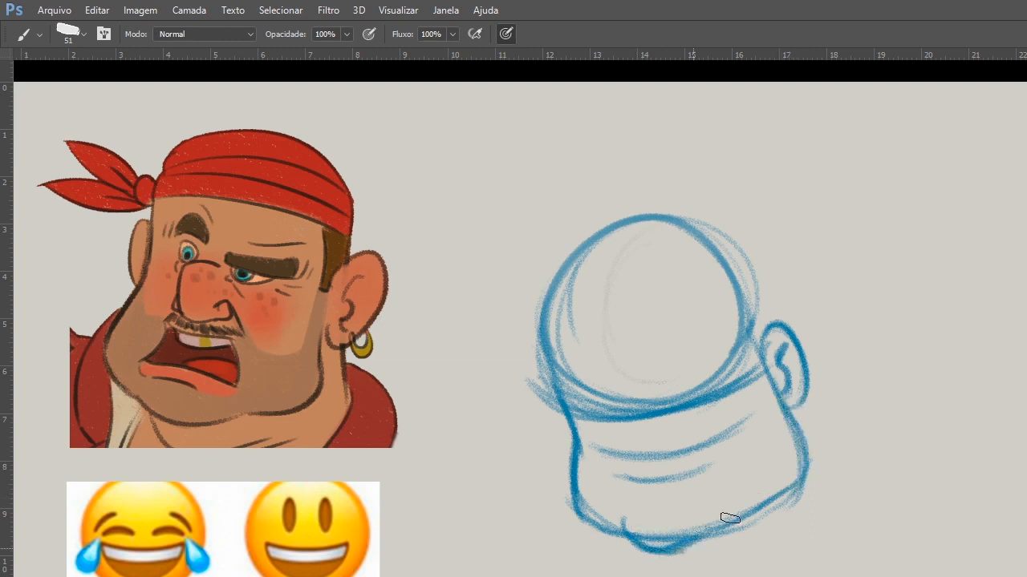
Sketch the neck lines below the jaw and the curved shoulder and back contours on both sides.
{"action": "left_click_drag", "start_coordinate": [609, 536], "coordinate": [629, 576]}
{"action": "left_click_drag", "start_coordinate": [794, 503], "coordinate": [726, 575]}
{"action": "mouse_move", "coordinate": [796, 407]}
{"action": "left_mouse_down"}
{"action": "mouse_move", "coordinate": [829, 455]}
{"action": "mouse_move", "coordinate": [724, 576]}
{"action": "left_mouse_up"}
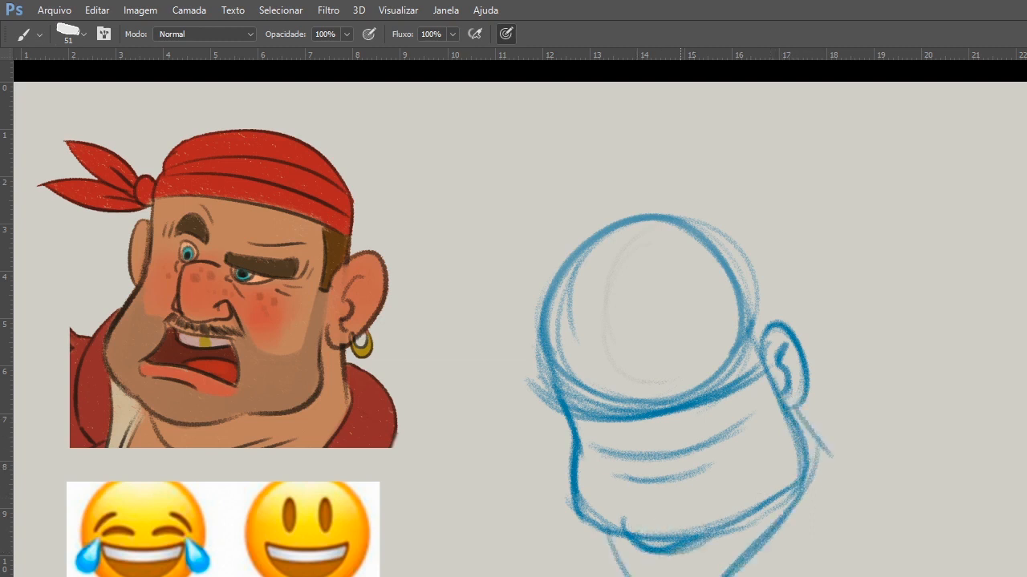
{"action": "left_click_drag", "start_coordinate": [806, 402], "coordinate": [799, 576]}
{"action": "left_click_drag", "start_coordinate": [575, 514], "coordinate": [587, 576]}
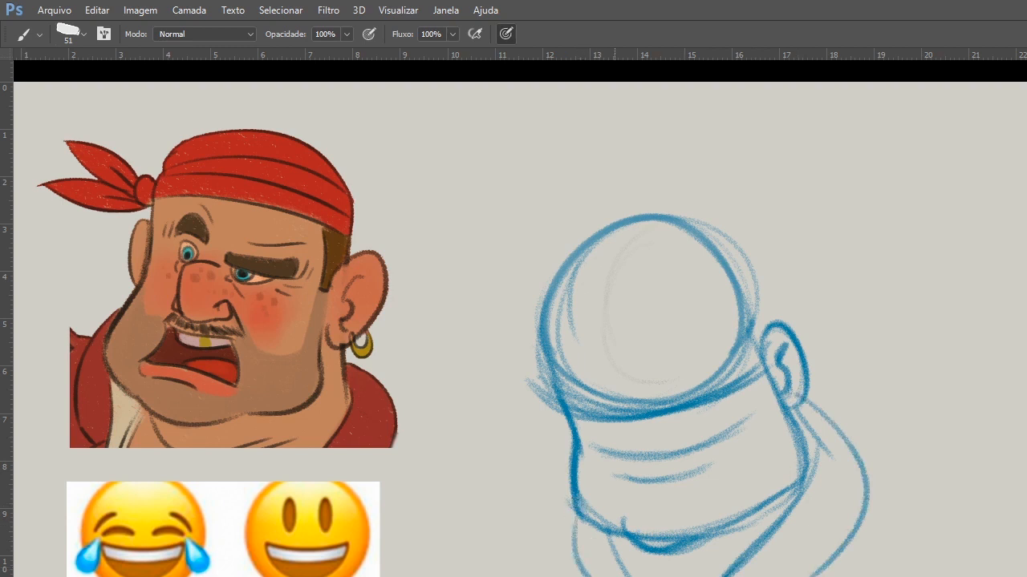
{"action": "left_click_drag", "start_coordinate": [578, 538], "coordinate": [595, 576]}
{"action": "left_click_drag", "start_coordinate": [609, 536], "coordinate": [637, 576]}
{"action": "left_click_drag", "start_coordinate": [768, 523], "coordinate": [727, 576]}
{"action": "left_click_drag", "start_coordinate": [847, 527], "coordinate": [803, 575]}
{"action": "mouse_move", "coordinate": [810, 400]}
{"action": "left_mouse_down"}
{"action": "mouse_move", "coordinate": [855, 528]}
{"action": "mouse_move", "coordinate": [802, 576]}
{"action": "left_mouse_up"}
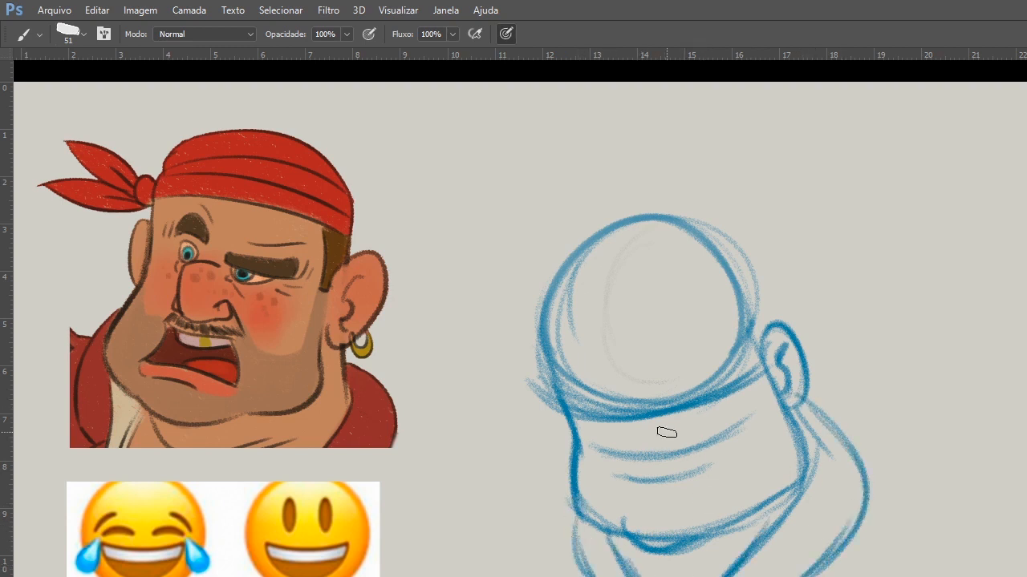
Erase the top of the cranium circle and redraw the crown lower and flatter, with the temple joining the ear.
{"action": "mouse_move", "coordinate": [638, 247]}
{"action": "left_mouse_down"}
{"action": "mouse_move", "coordinate": [577, 257]}
{"action": "mouse_move", "coordinate": [763, 220]}
{"action": "mouse_move", "coordinate": [690, 215]}
{"action": "mouse_move", "coordinate": [558, 290]}
{"action": "mouse_move", "coordinate": [642, 248]}
{"action": "left_mouse_up"}
{"action": "key", "text": "b"}
{"action": "left_click_drag", "start_coordinate": [550, 306], "coordinate": [721, 257]}
{"action": "mouse_move", "coordinate": [598, 276]}
{"action": "left_mouse_down"}
{"action": "mouse_move", "coordinate": [759, 305]}
{"action": "mouse_move", "coordinate": [681, 253]}
{"action": "mouse_move", "coordinate": [571, 280]}
{"action": "left_mouse_up"}
{"action": "mouse_move", "coordinate": [534, 310]}
{"action": "left_mouse_down"}
{"action": "mouse_move", "coordinate": [730, 280]}
{"action": "mouse_move", "coordinate": [764, 341]}
{"action": "left_mouse_up"}
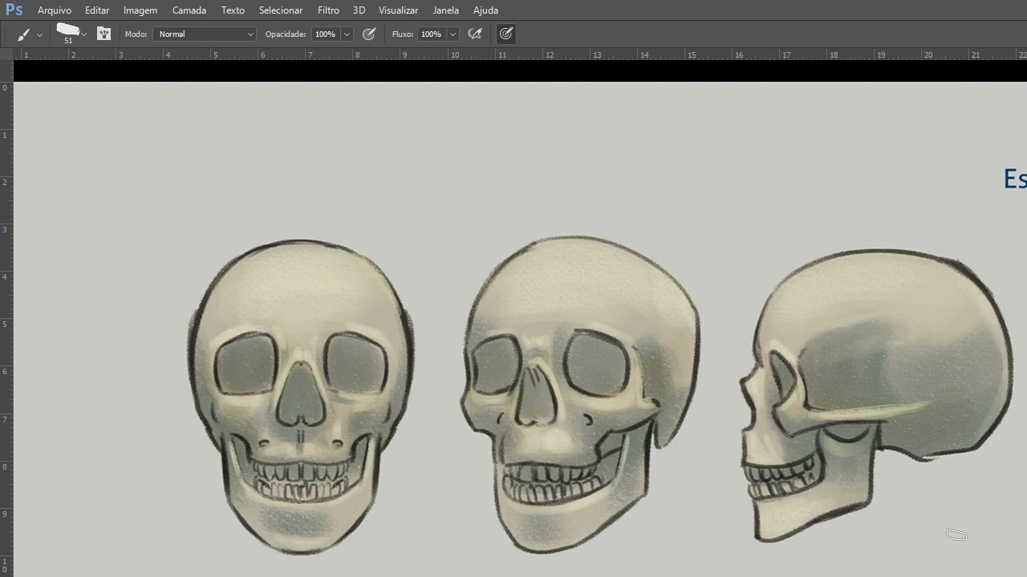
Mark the temple curves on the side and three-quarter skulls and side strokes around the front skull, and clear the marks.
{"action": "mouse_move", "coordinate": [855, 323]}
{"action": "left_mouse_down"}
{"action": "mouse_move", "coordinate": [819, 330]}
{"action": "mouse_move", "coordinate": [810, 408]}
{"action": "left_mouse_up"}
{"action": "mouse_move", "coordinate": [645, 344]}
{"action": "left_mouse_down"}
{"action": "mouse_move", "coordinate": [652, 409]}
{"action": "mouse_move", "coordinate": [681, 334]}
{"action": "left_mouse_up"}
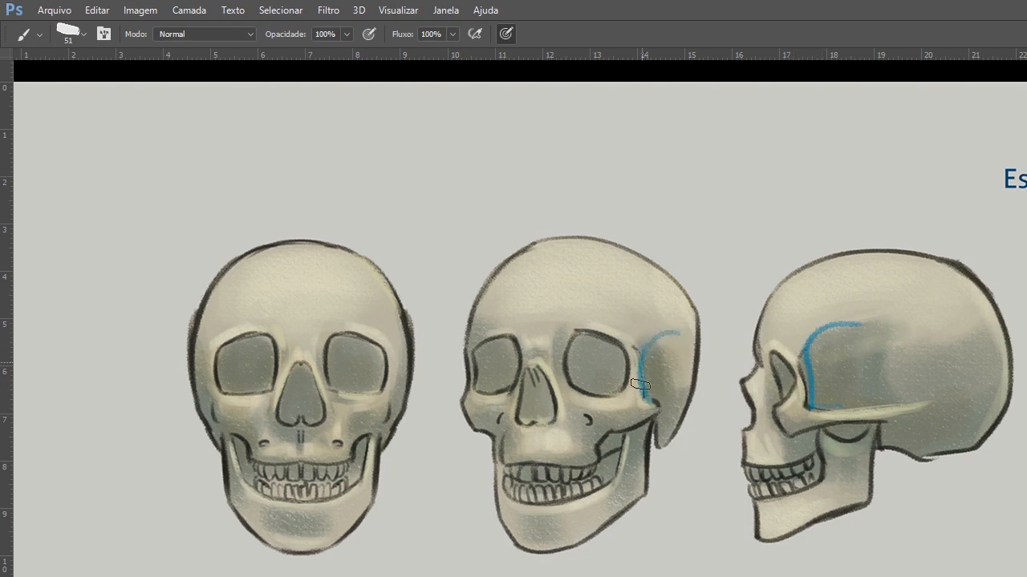
{"action": "left_click_drag", "start_coordinate": [165, 299], "coordinate": [137, 383]}
{"action": "left_click_drag", "start_coordinate": [412, 271], "coordinate": [410, 393]}
{"action": "left_click_drag", "start_coordinate": [401, 445], "coordinate": [433, 449]}
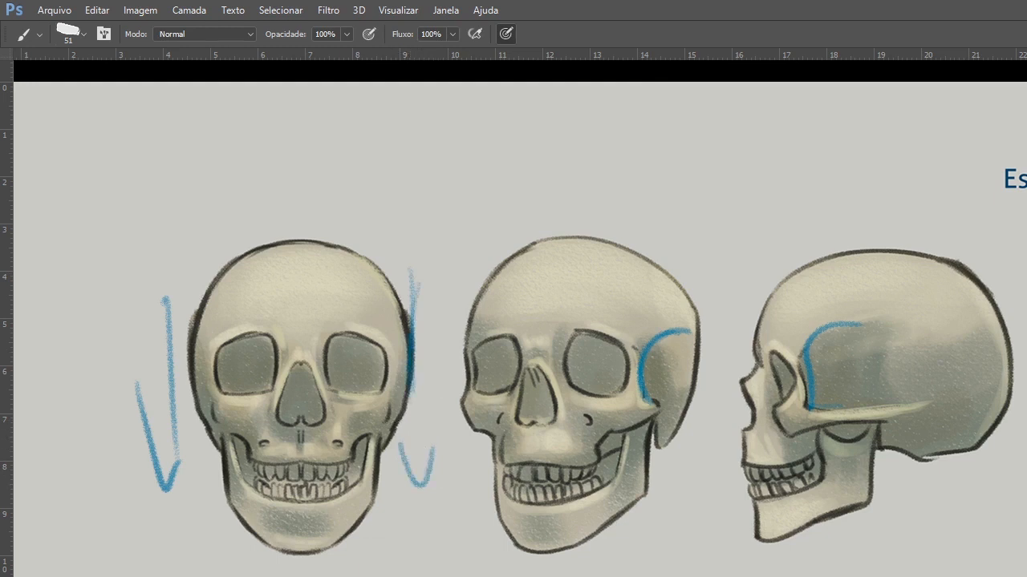
{"action": "key", "text": "Delete"}
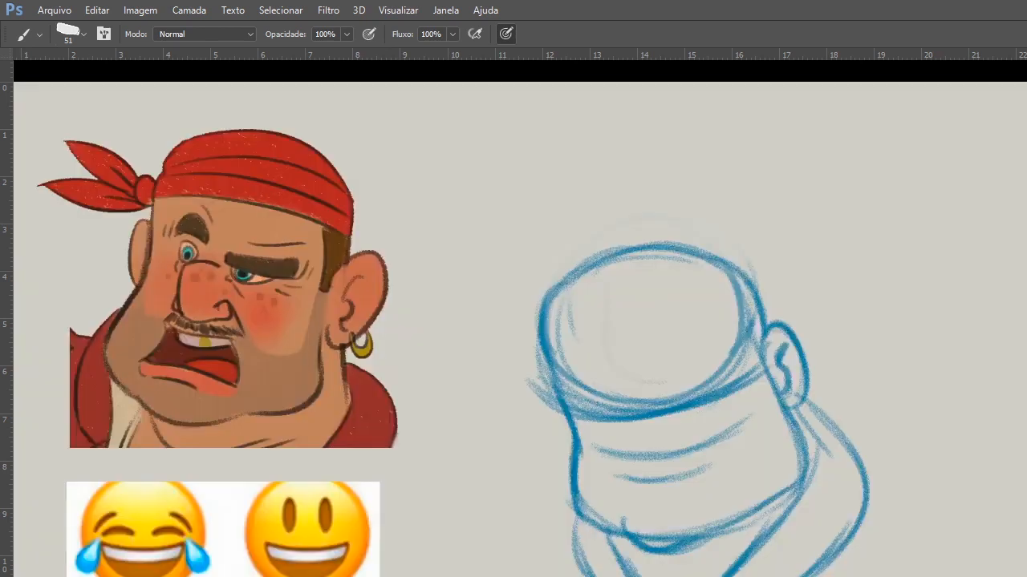
Strengthen the head contour along the temple, cheeks, chin and crown, and sketch the partly hidden left ear.
{"action": "key", "text": "v"}
{"action": "key", "text": "b"}
{"action": "mouse_move", "coordinate": [751, 286]}
{"action": "left_mouse_down"}
{"action": "mouse_move", "coordinate": [794, 435]}
{"action": "mouse_move", "coordinate": [738, 518]}
{"action": "left_mouse_up"}
{"action": "mouse_move", "coordinate": [635, 530]}
{"action": "left_mouse_down"}
{"action": "mouse_move", "coordinate": [711, 525]}
{"action": "mouse_move", "coordinate": [666, 542]}
{"action": "mouse_move", "coordinate": [643, 536]}
{"action": "mouse_move", "coordinate": [714, 526]}
{"action": "left_mouse_up"}
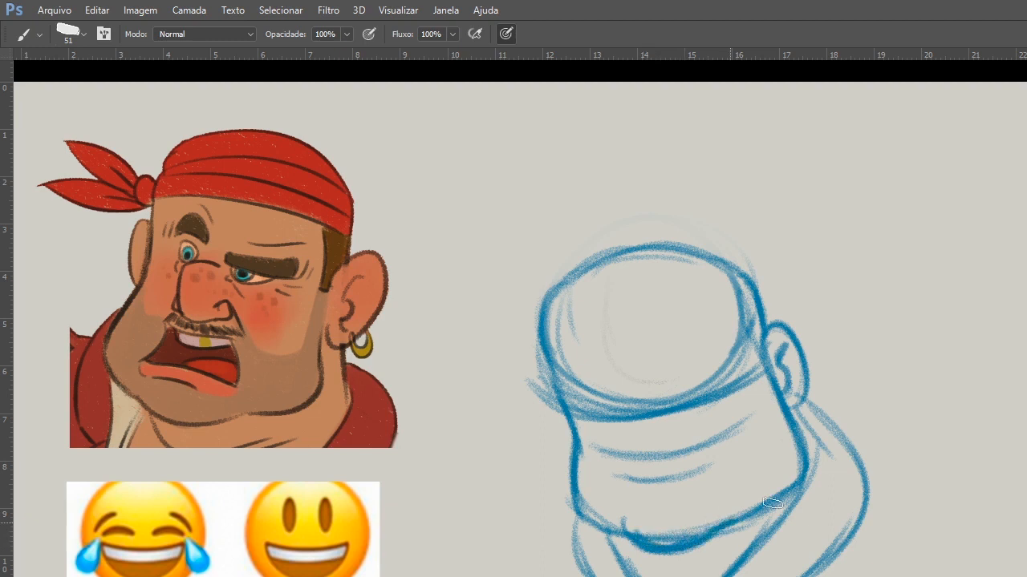
{"action": "left_click_drag", "start_coordinate": [800, 470], "coordinate": [736, 521]}
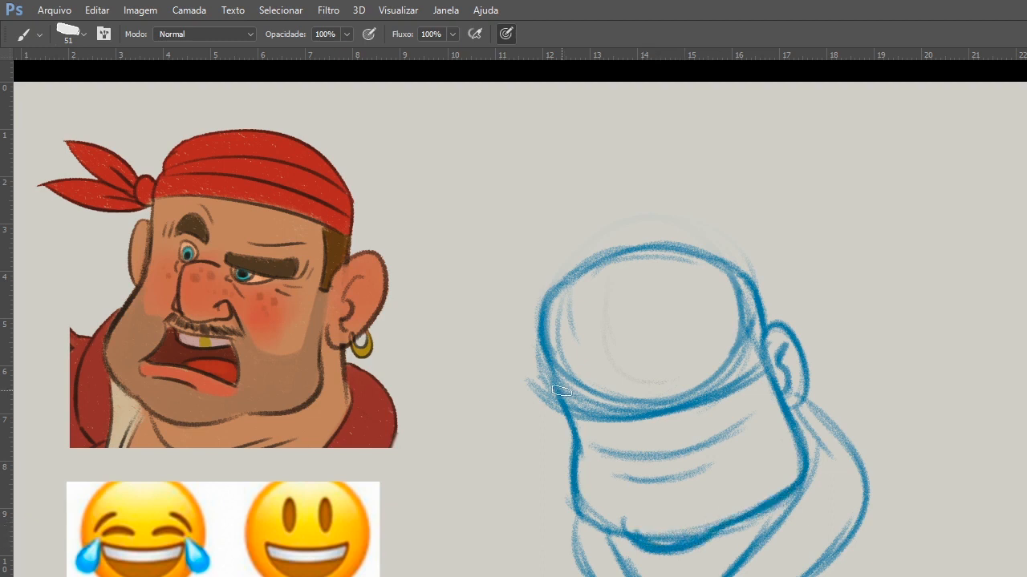
{"action": "mouse_move", "coordinate": [561, 392]}
{"action": "left_mouse_down"}
{"action": "mouse_move", "coordinate": [549, 315]}
{"action": "mouse_move", "coordinate": [558, 305]}
{"action": "mouse_move", "coordinate": [706, 247]}
{"action": "mouse_move", "coordinate": [700, 255]}
{"action": "mouse_move", "coordinate": [760, 301]}
{"action": "mouse_move", "coordinate": [764, 342]}
{"action": "mouse_move", "coordinate": [747, 286]}
{"action": "left_mouse_up"}
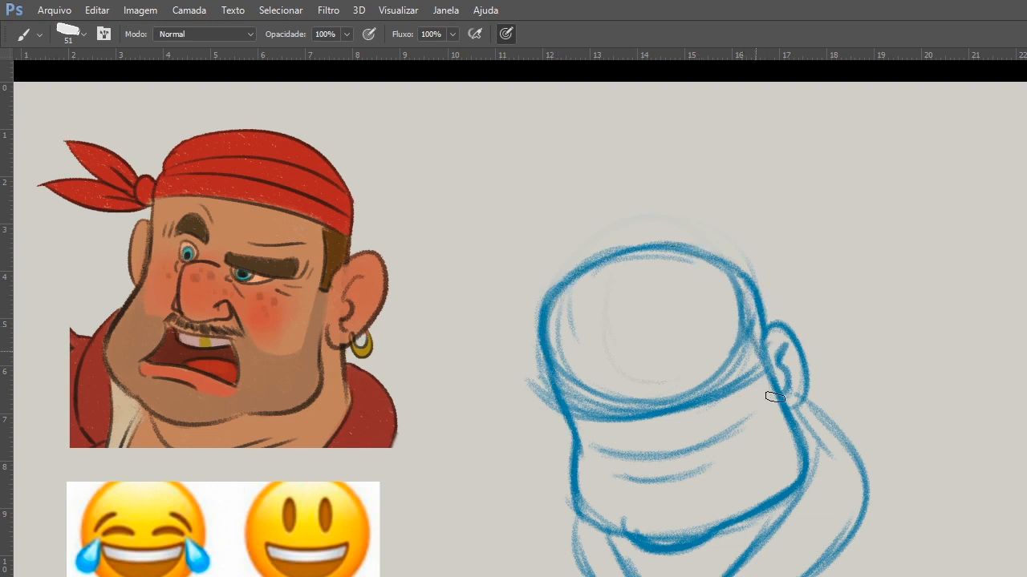
{"action": "left_click_drag", "start_coordinate": [542, 397], "coordinate": [564, 443]}
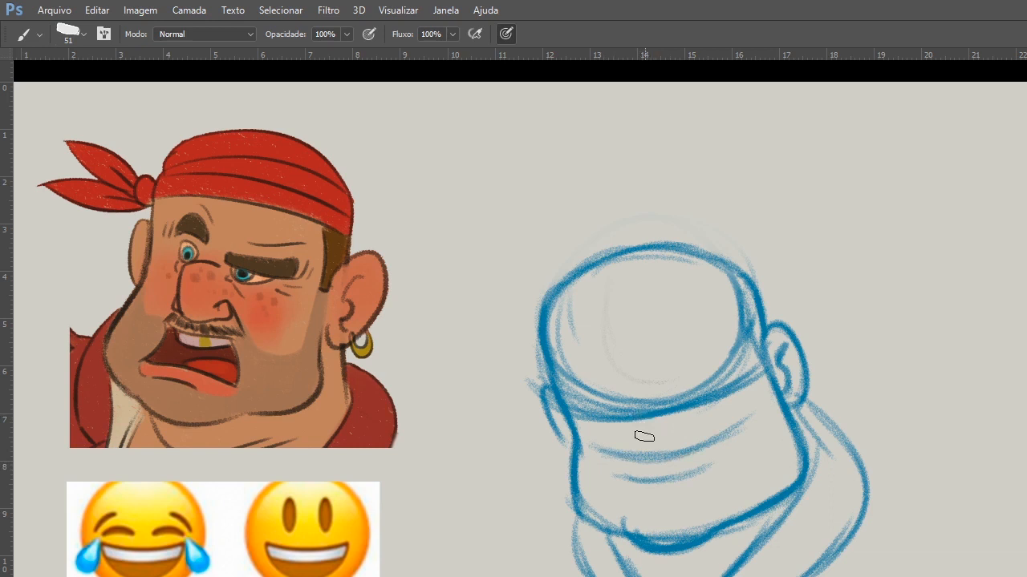
Sketch the bulbous nose over the brow line, with a rounded tip and nostril wings.
{"action": "mouse_move", "coordinate": [630, 403]}
{"action": "left_mouse_down"}
{"action": "mouse_move", "coordinate": [636, 446]}
{"action": "mouse_move", "coordinate": [669, 406]}
{"action": "mouse_move", "coordinate": [678, 426]}
{"action": "left_mouse_up"}
{"action": "left_click_drag", "start_coordinate": [629, 403], "coordinate": [635, 447]}
{"action": "mouse_move", "coordinate": [625, 430]}
{"action": "left_mouse_down"}
{"action": "mouse_move", "coordinate": [675, 456]}
{"action": "mouse_move", "coordinate": [675, 437]}
{"action": "mouse_move", "coordinate": [694, 447]}
{"action": "mouse_move", "coordinate": [677, 435]}
{"action": "mouse_move", "coordinate": [695, 446]}
{"action": "mouse_move", "coordinate": [661, 462]}
{"action": "mouse_move", "coordinate": [637, 436]}
{"action": "mouse_move", "coordinate": [677, 448]}
{"action": "mouse_move", "coordinate": [637, 455]}
{"action": "left_mouse_up"}
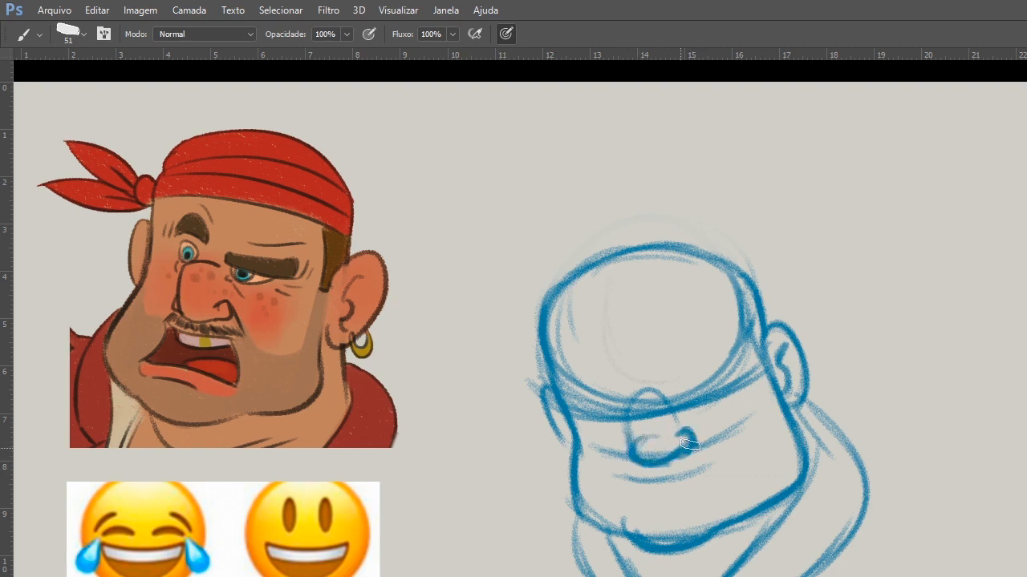
{"action": "mouse_move", "coordinate": [630, 408]}
{"action": "left_mouse_down"}
{"action": "mouse_move", "coordinate": [634, 449]}
{"action": "mouse_move", "coordinate": [623, 450]}
{"action": "mouse_move", "coordinate": [643, 461]}
{"action": "mouse_move", "coordinate": [704, 436]}
{"action": "mouse_move", "coordinate": [738, 463]}
{"action": "left_mouse_up"}
Sketch the curved mouth beneath the nose with a raised corner and a short lower lip stroke.
{"action": "left_click_drag", "start_coordinate": [660, 487], "coordinate": [632, 483]}
{"action": "mouse_move", "coordinate": [632, 484]}
{"action": "left_mouse_down"}
{"action": "mouse_move", "coordinate": [719, 469]}
{"action": "mouse_move", "coordinate": [714, 453]}
{"action": "mouse_move", "coordinate": [694, 461]}
{"action": "mouse_move", "coordinate": [710, 430]}
{"action": "mouse_move", "coordinate": [680, 465]}
{"action": "mouse_move", "coordinate": [645, 459]}
{"action": "mouse_move", "coordinate": [695, 444]}
{"action": "mouse_move", "coordinate": [638, 457]}
{"action": "mouse_move", "coordinate": [689, 453]}
{"action": "left_mouse_up"}
{"action": "key", "text": "e"}
{"action": "key", "text": "b"}
{"action": "left_click_drag", "start_coordinate": [635, 476], "coordinate": [741, 422]}
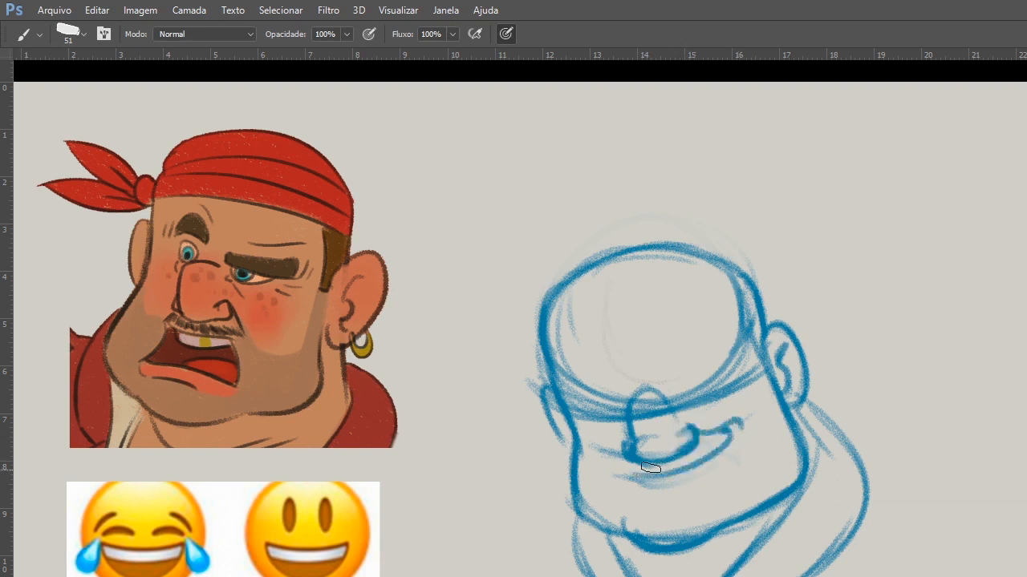
{"action": "left_click_drag", "start_coordinate": [656, 486], "coordinate": [688, 481]}
Sketch the two arched eyes beside the nose and a few small study strokes in the empty area beside the head.
{"action": "left_click_drag", "start_coordinate": [599, 399], "coordinate": [628, 402]}
{"action": "mouse_move", "coordinate": [676, 399]}
{"action": "left_mouse_down"}
{"action": "mouse_move", "coordinate": [688, 383]}
{"action": "mouse_move", "coordinate": [705, 385]}
{"action": "left_mouse_up"}
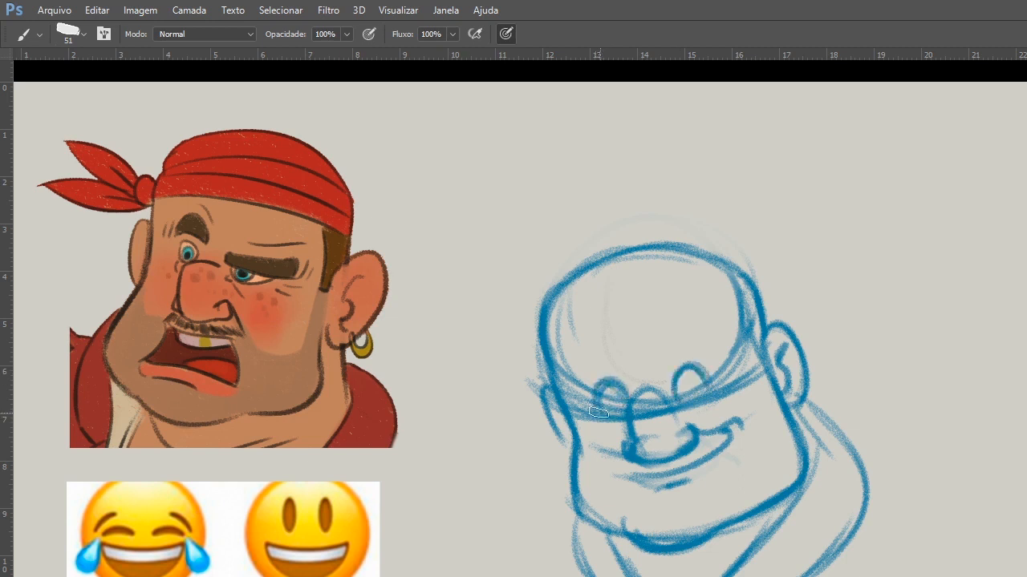
{"action": "left_click_drag", "start_coordinate": [898, 345], "coordinate": [952, 343]}
{"action": "mouse_move", "coordinate": [917, 306]}
{"action": "left_mouse_down"}
{"action": "mouse_move", "coordinate": [948, 329]}
{"action": "mouse_move", "coordinate": [943, 357]}
{"action": "left_mouse_up"}
{"action": "left_click_drag", "start_coordinate": [942, 318], "coordinate": [953, 343]}
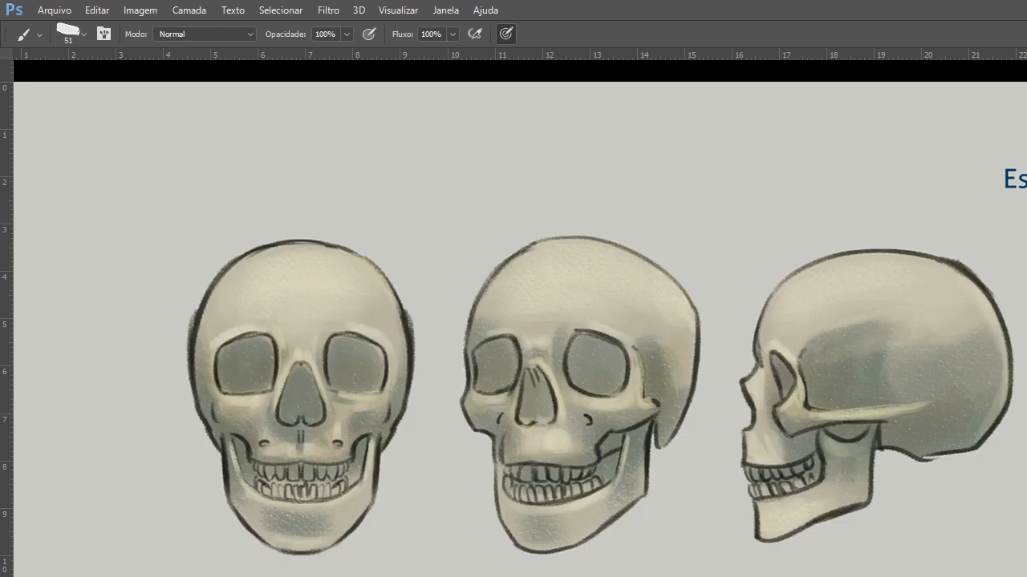
Cover the skull page with a light gray fill and make it semi-transparent to fade the skull drawings.
{"action": "key", "text": "g"}
{"action": "left_click", "coordinate": [720, 514]}
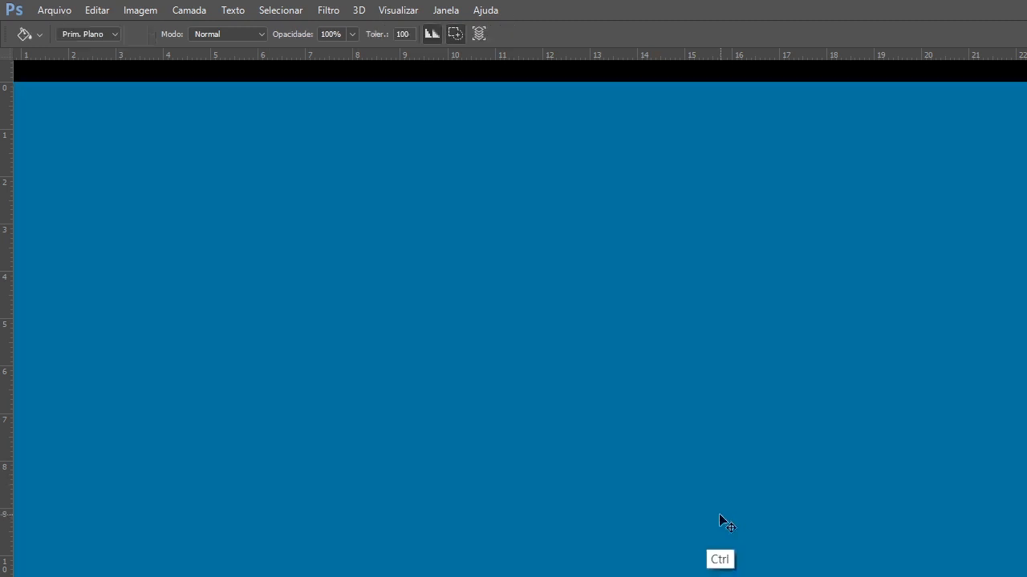
{"action": "key", "text": "i"}
{"action": "key", "text": "ctrl+y"}
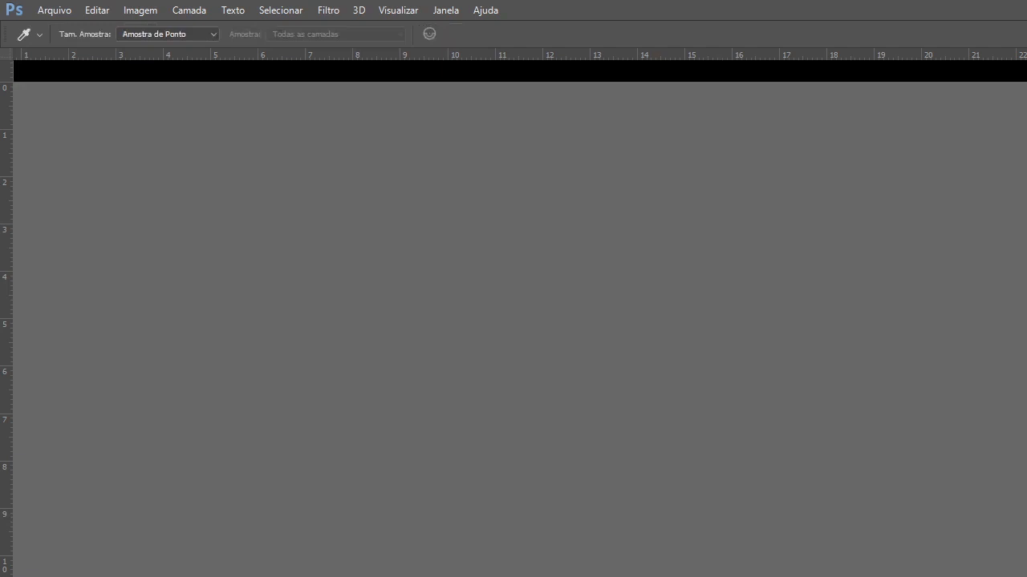
{"action": "key", "text": "ctrl+alt+z"}
{"action": "key", "text": "ctrl+alt+z"}
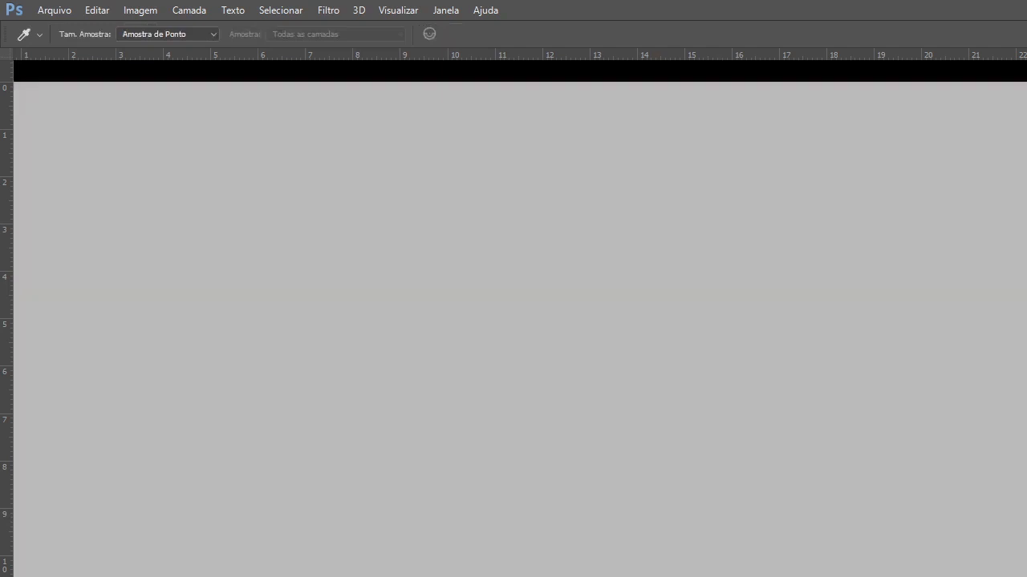
{"action": "key", "text": "g"}
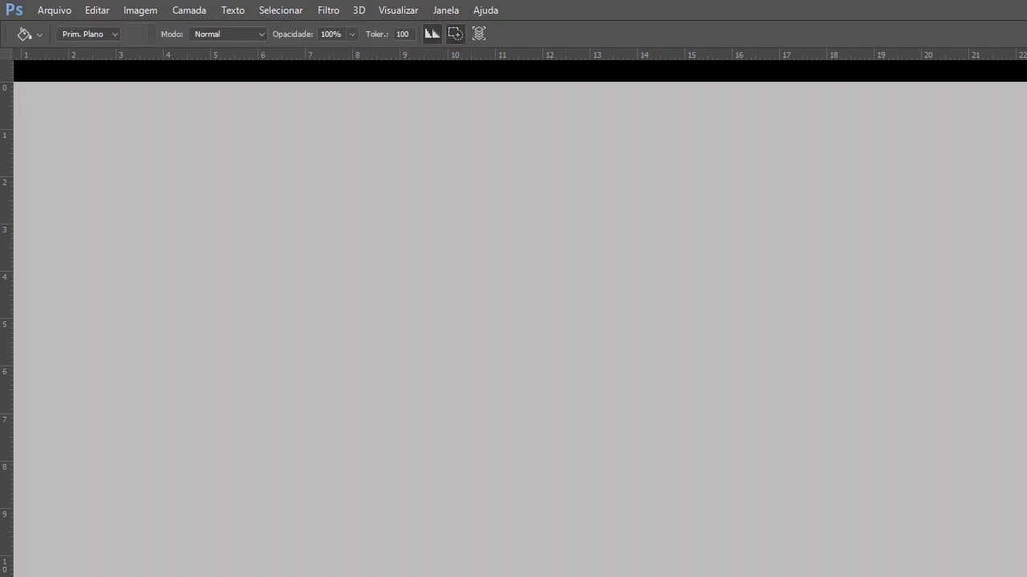
{"action": "key", "text": "ctrl+alt+z"}
{"action": "key", "text": "ctrl+alt+z"}
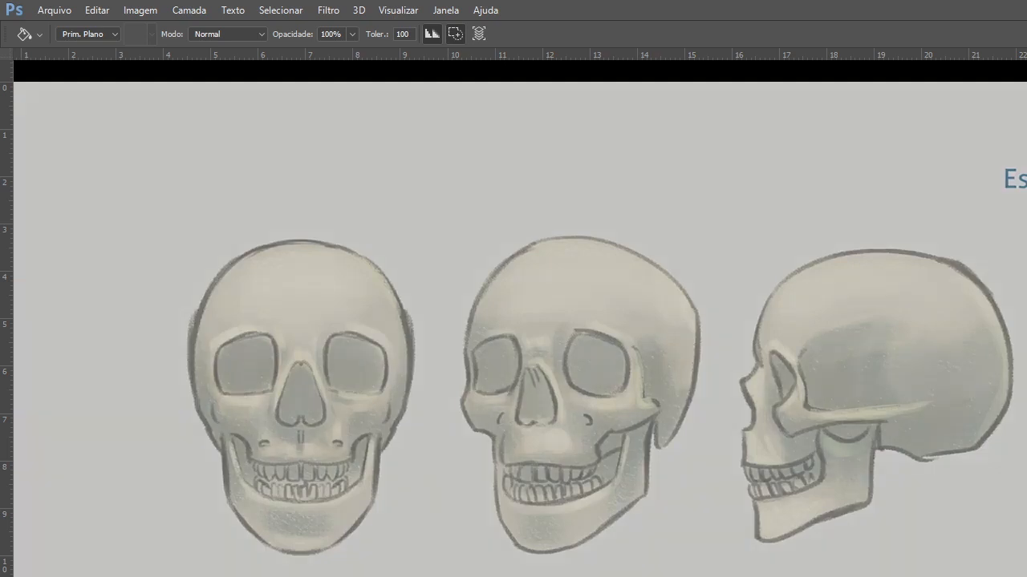
{"action": "key", "text": "ctrl+alt+z"}
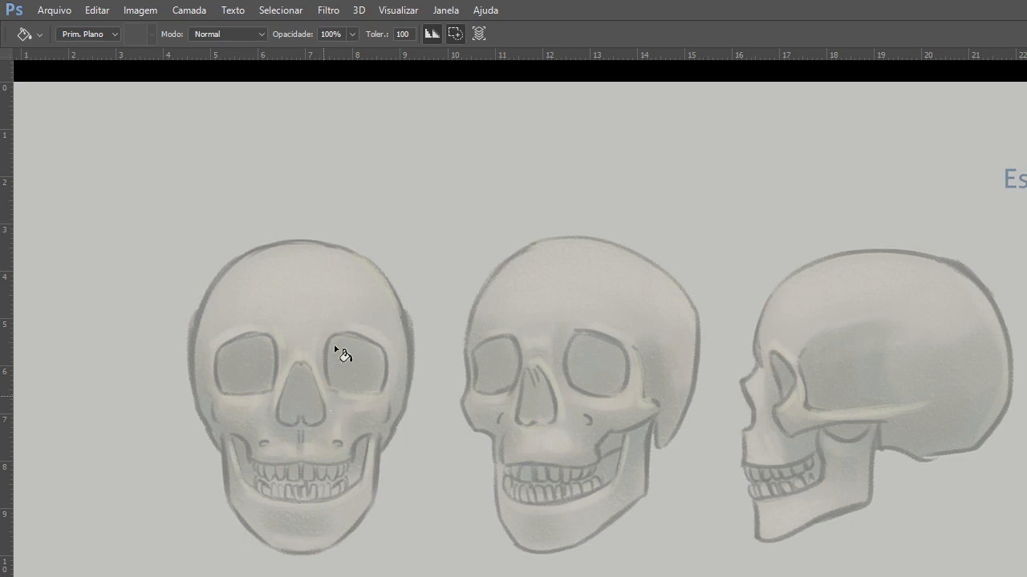
Draw blue brow and cheekbone guide lines across the three skulls, plus the temple curve on the three-quarter skull.
{"action": "key", "text": "b"}
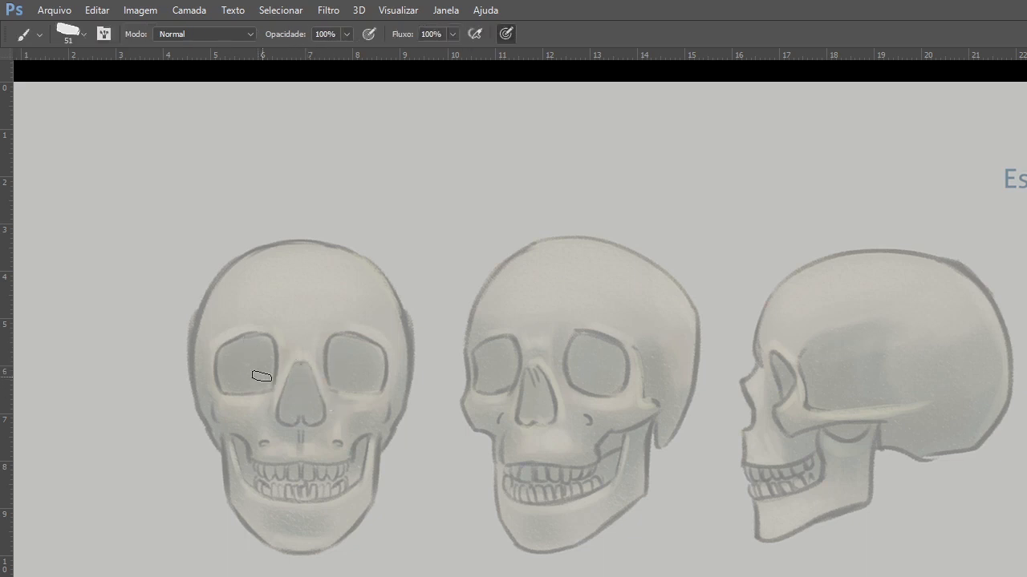
{"action": "left_click_drag", "start_coordinate": [200, 353], "coordinate": [393, 341]}
{"action": "left_click_drag", "start_coordinate": [199, 406], "coordinate": [631, 407]}
{"action": "left_click_drag", "start_coordinate": [459, 340], "coordinate": [639, 345]}
{"action": "left_click_drag", "start_coordinate": [665, 293], "coordinate": [639, 399]}
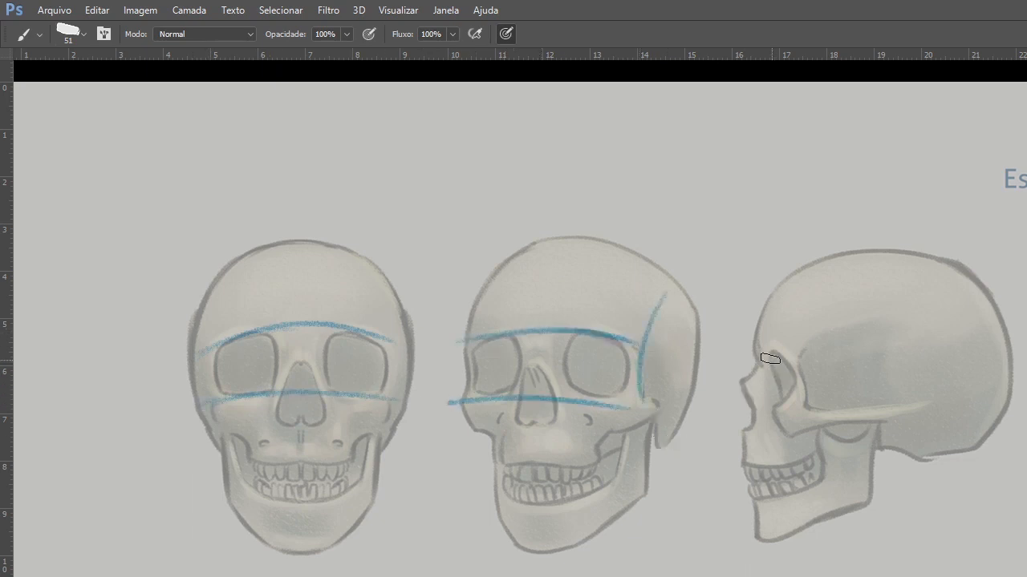
{"action": "left_click_drag", "start_coordinate": [726, 356], "coordinate": [805, 354]}
{"action": "left_click_drag", "start_coordinate": [736, 415], "coordinate": [804, 403]}
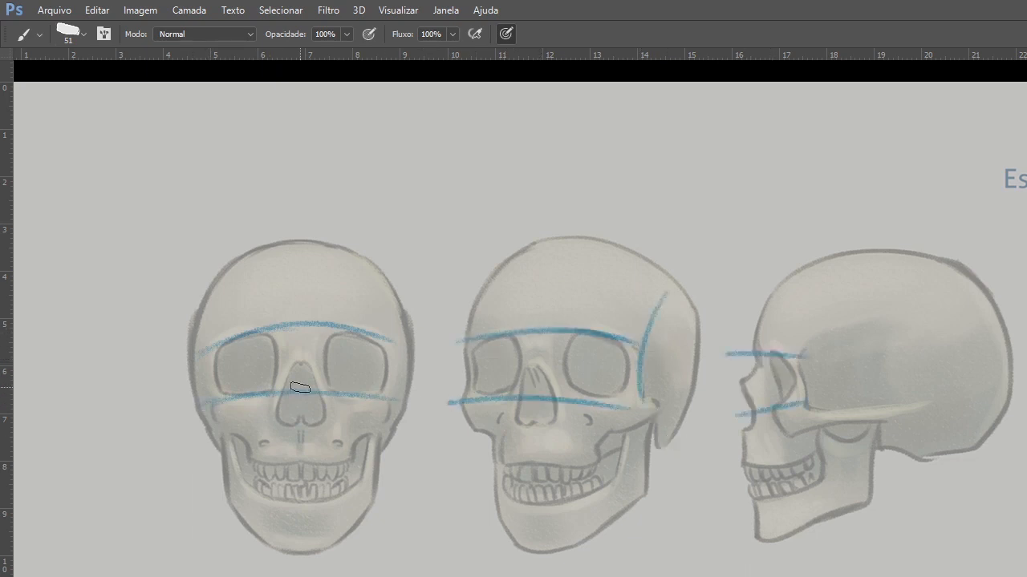
Draw round eyeballs with center pupils inside both eye sockets of the front-view skull.
{"action": "key", "text": "z"}
{"action": "left_click", "coordinate": [298, 381]}
{"action": "left_click_drag", "start_coordinate": [282, 367], "coordinate": [342, 386]}
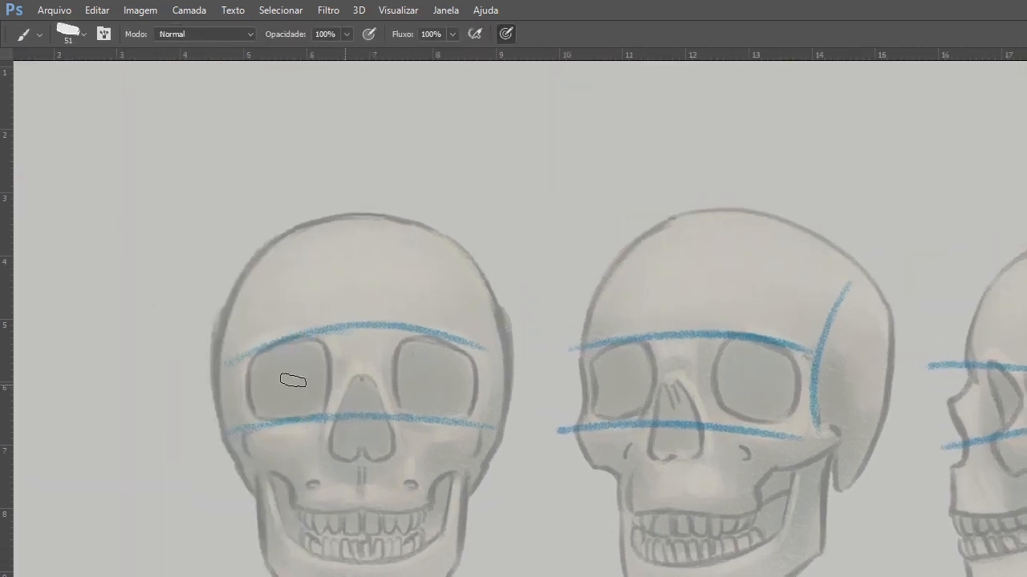
{"action": "mouse_move", "coordinate": [270, 392]}
{"action": "left_mouse_down"}
{"action": "mouse_move", "coordinate": [307, 381]}
{"action": "mouse_move", "coordinate": [269, 363]}
{"action": "mouse_move", "coordinate": [266, 399]}
{"action": "mouse_move", "coordinate": [300, 413]}
{"action": "mouse_move", "coordinate": [321, 384]}
{"action": "mouse_move", "coordinate": [286, 355]}
{"action": "mouse_move", "coordinate": [292, 386]}
{"action": "mouse_move", "coordinate": [322, 381]}
{"action": "mouse_move", "coordinate": [261, 374]}
{"action": "mouse_move", "coordinate": [269, 403]}
{"action": "left_mouse_up"}
{"action": "mouse_move", "coordinate": [420, 358]}
{"action": "left_mouse_down"}
{"action": "mouse_move", "coordinate": [448, 404]}
{"action": "mouse_move", "coordinate": [427, 350]}
{"action": "mouse_move", "coordinate": [401, 393]}
{"action": "mouse_move", "coordinate": [429, 423]}
{"action": "mouse_move", "coordinate": [423, 356]}
{"action": "mouse_move", "coordinate": [446, 398]}
{"action": "mouse_move", "coordinate": [435, 411]}
{"action": "mouse_move", "coordinate": [407, 403]}
{"action": "mouse_move", "coordinate": [446, 359]}
{"action": "mouse_move", "coordinate": [462, 385]}
{"action": "left_mouse_up"}
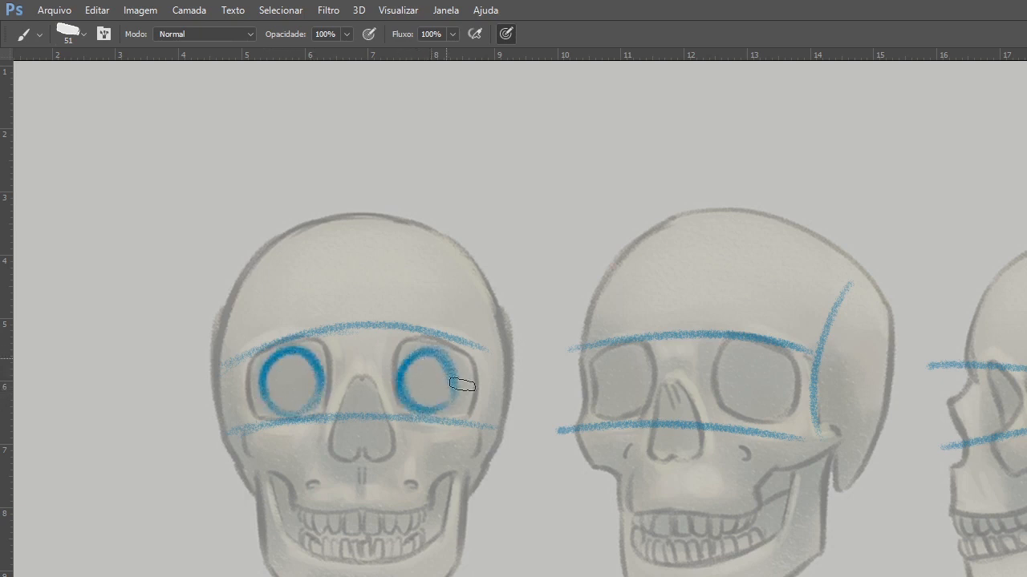
{"action": "left_click", "coordinate": [291, 382]}
{"action": "left_click", "coordinate": [427, 380]}
Draw eyeballs with pupils inside both sockets of the three-quarter skull and the socket of the profile skull.
{"action": "mouse_move", "coordinate": [622, 348]}
{"action": "left_mouse_down"}
{"action": "mouse_move", "coordinate": [621, 412]}
{"action": "mouse_move", "coordinate": [630, 414]}
{"action": "mouse_move", "coordinate": [608, 401]}
{"action": "mouse_move", "coordinate": [616, 394]}
{"action": "mouse_move", "coordinate": [615, 351]}
{"action": "left_mouse_up"}
{"action": "left_click_drag", "start_coordinate": [751, 420], "coordinate": [775, 346]}
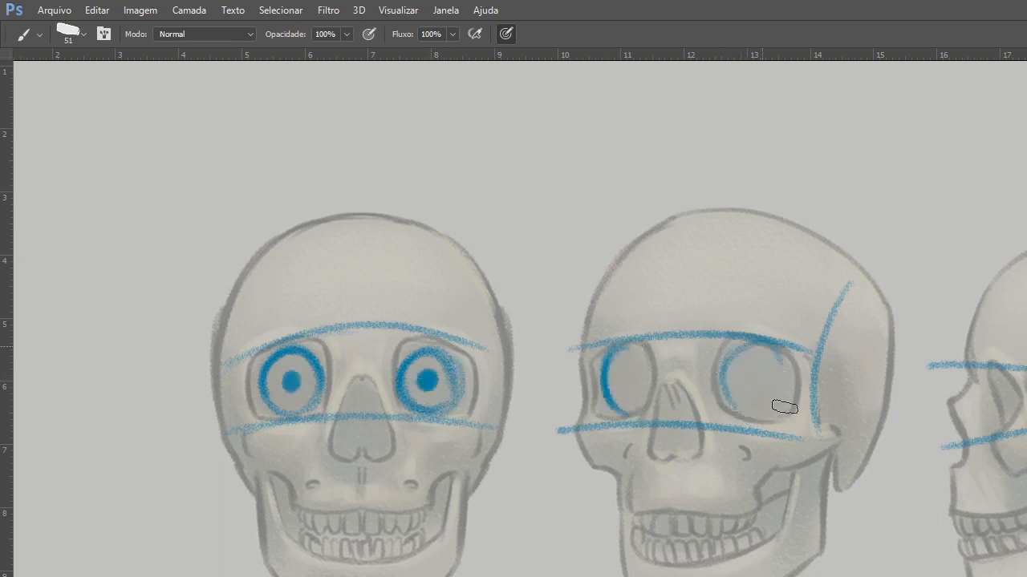
{"action": "mouse_move", "coordinate": [784, 407]}
{"action": "left_mouse_down"}
{"action": "mouse_move", "coordinate": [672, 435]}
{"action": "mouse_move", "coordinate": [756, 364]}
{"action": "mouse_move", "coordinate": [734, 364]}
{"action": "mouse_move", "coordinate": [723, 391]}
{"action": "mouse_move", "coordinate": [762, 420]}
{"action": "mouse_move", "coordinate": [783, 368]}
{"action": "mouse_move", "coordinate": [745, 383]}
{"action": "left_mouse_up"}
{"action": "left_click_drag", "start_coordinate": [619, 380], "coordinate": [631, 378]}
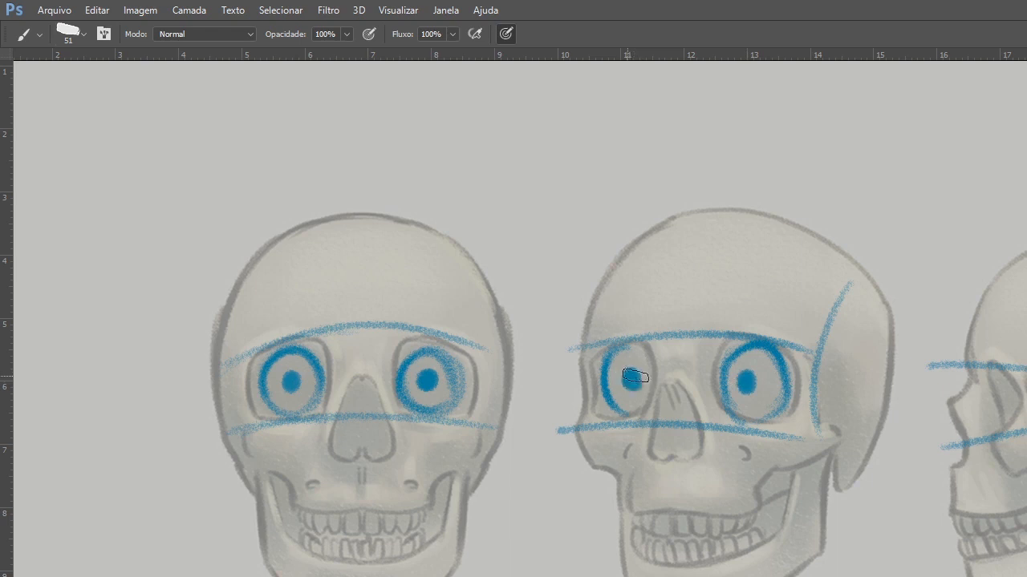
{"action": "mouse_move", "coordinate": [991, 373]}
{"action": "left_mouse_down"}
{"action": "mouse_move", "coordinate": [1010, 427]}
{"action": "mouse_move", "coordinate": [994, 394]}
{"action": "left_mouse_up"}
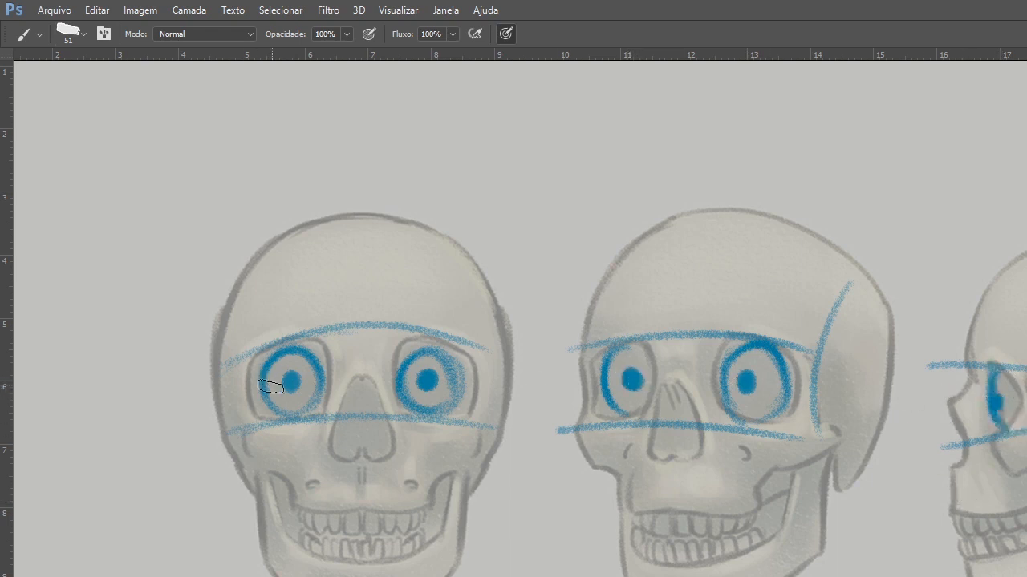
Draw eyelid lines around the eyeballs of the front-view and three-quarter skulls.
{"action": "mouse_move", "coordinate": [254, 401]}
{"action": "left_mouse_down"}
{"action": "mouse_move", "coordinate": [307, 358]}
{"action": "mouse_move", "coordinate": [325, 372]}
{"action": "mouse_move", "coordinate": [249, 393]}
{"action": "mouse_move", "coordinate": [272, 371]}
{"action": "mouse_move", "coordinate": [314, 394]}
{"action": "left_mouse_up"}
{"action": "mouse_move", "coordinate": [411, 389]}
{"action": "left_mouse_down"}
{"action": "mouse_move", "coordinate": [462, 381]}
{"action": "mouse_move", "coordinate": [411, 393]}
{"action": "left_mouse_up"}
{"action": "mouse_move", "coordinate": [659, 359]}
{"action": "left_mouse_down"}
{"action": "mouse_move", "coordinate": [637, 359]}
{"action": "mouse_move", "coordinate": [598, 400]}
{"action": "mouse_move", "coordinate": [600, 390]}
{"action": "left_mouse_up"}
{"action": "left_click_drag", "start_coordinate": [726, 377], "coordinate": [782, 402]}
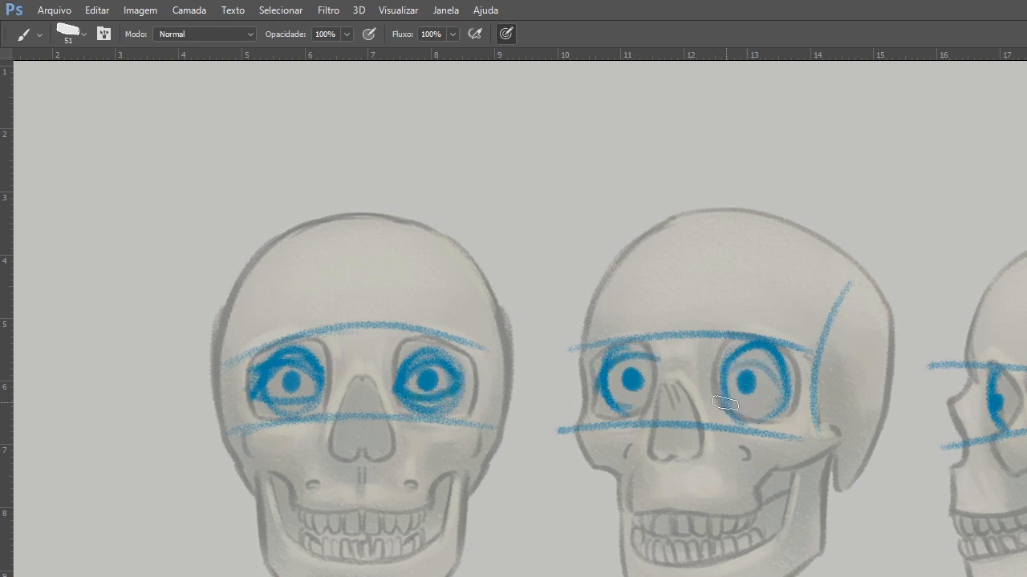
Sketch an empty almond-shaped eye outline above the skulls and a round eye with iris and pupil beneath it.
{"action": "key", "text": "space"}
{"action": "left_click_drag", "start_coordinate": [592, 258], "coordinate": [532, 418]}
{"action": "mouse_move", "coordinate": [430, 330]}
{"action": "left_mouse_down"}
{"action": "mouse_move", "coordinate": [474, 272]}
{"action": "mouse_move", "coordinate": [588, 279]}
{"action": "mouse_move", "coordinate": [526, 338]}
{"action": "mouse_move", "coordinate": [584, 283]}
{"action": "mouse_move", "coordinate": [440, 330]}
{"action": "left_mouse_up"}
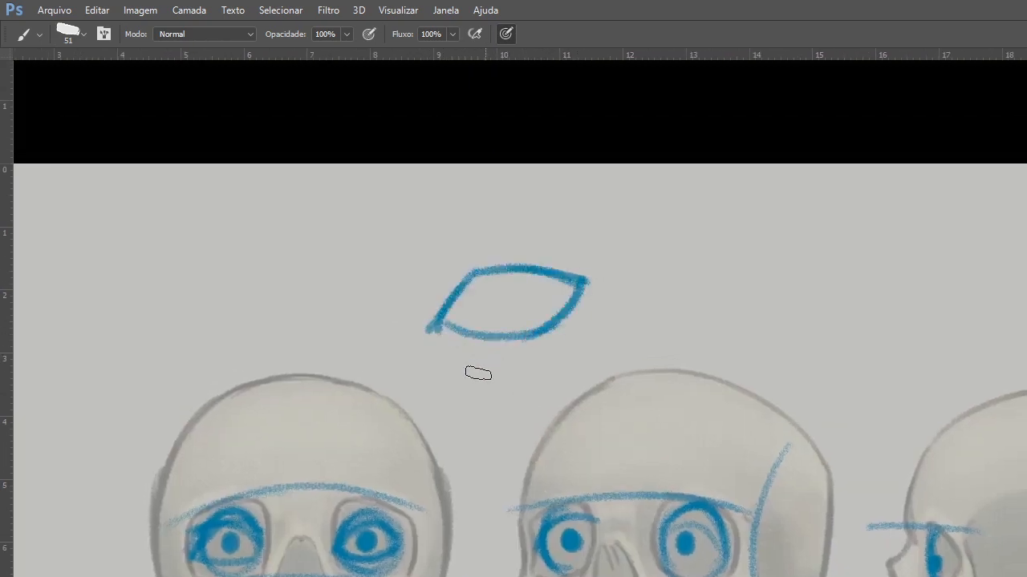
{"action": "mouse_move", "coordinate": [478, 401]}
{"action": "left_mouse_down"}
{"action": "mouse_move", "coordinate": [473, 415]}
{"action": "mouse_move", "coordinate": [509, 465]}
{"action": "mouse_move", "coordinate": [478, 441]}
{"action": "mouse_move", "coordinate": [520, 429]}
{"action": "left_mouse_up"}
{"action": "left_click_drag", "start_coordinate": [447, 451], "coordinate": [522, 437]}
Sketch a stylized eye with curved lids, a partly covered iris and an arched eyebrow beside the almond outline.
{"action": "mouse_move", "coordinate": [651, 324]}
{"action": "left_mouse_down"}
{"action": "mouse_move", "coordinate": [701, 268]}
{"action": "mouse_move", "coordinate": [770, 279]}
{"action": "left_mouse_up"}
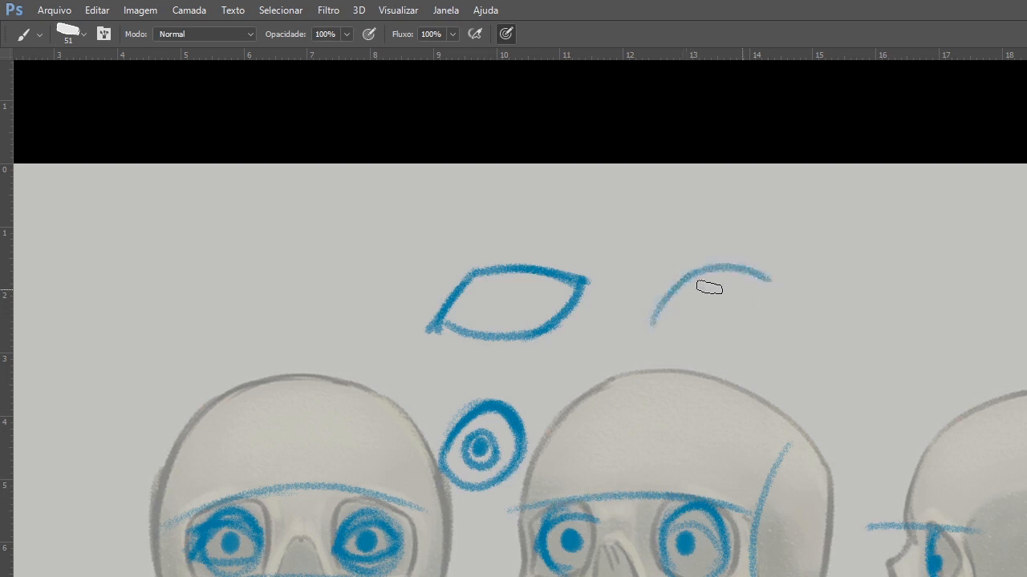
{"action": "left_click_drag", "start_coordinate": [645, 325], "coordinate": [770, 298]}
{"action": "left_click_drag", "start_coordinate": [709, 324], "coordinate": [768, 305]}
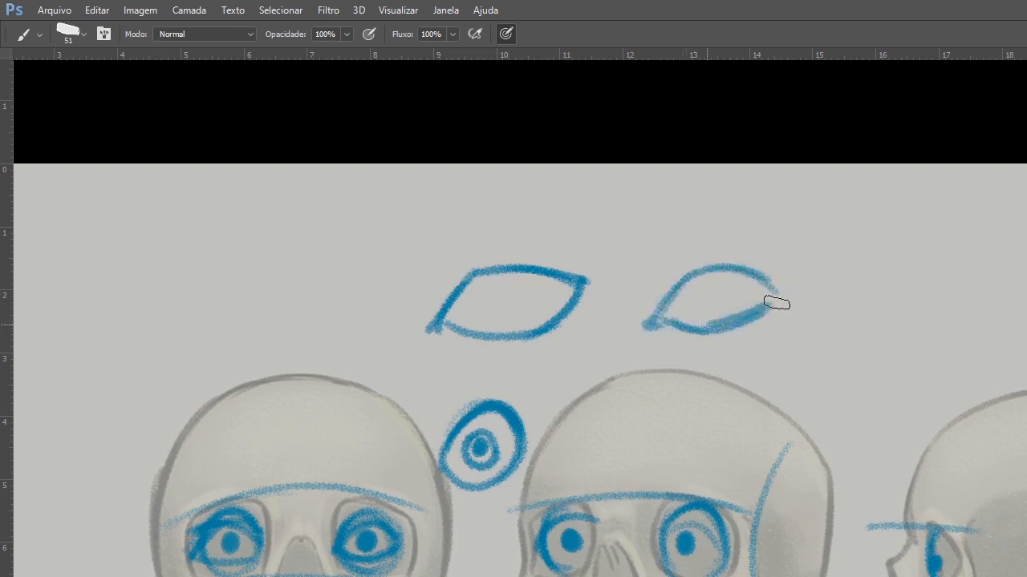
{"action": "left_click_drag", "start_coordinate": [662, 309], "coordinate": [774, 293]}
{"action": "left_click_drag", "start_coordinate": [664, 310], "coordinate": [761, 284]}
{"action": "mouse_move", "coordinate": [683, 288]}
{"action": "left_mouse_down"}
{"action": "mouse_move", "coordinate": [762, 287]}
{"action": "mouse_move", "coordinate": [745, 308]}
{"action": "mouse_move", "coordinate": [754, 294]}
{"action": "mouse_move", "coordinate": [735, 291]}
{"action": "mouse_move", "coordinate": [790, 288]}
{"action": "left_mouse_up"}
{"action": "left_click_drag", "start_coordinate": [632, 300], "coordinate": [778, 256]}
{"action": "mouse_move", "coordinate": [641, 291]}
{"action": "left_mouse_down"}
{"action": "mouse_move", "coordinate": [706, 236]}
{"action": "mouse_move", "coordinate": [773, 244]}
{"action": "left_mouse_up"}
{"action": "left_click_drag", "start_coordinate": [745, 283], "coordinate": [755, 287]}
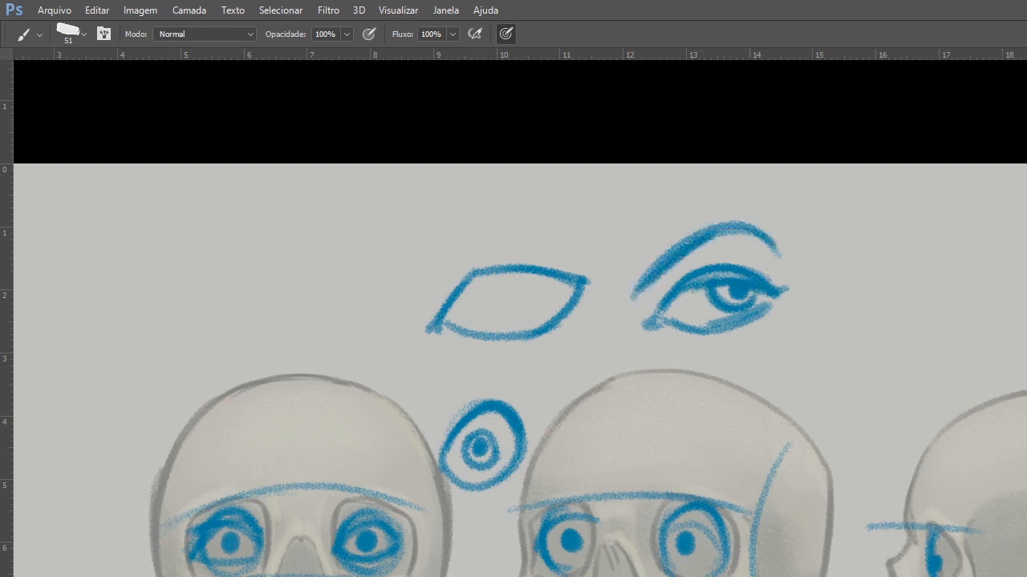
Hide the skull page and sketch two arched brow lines above the eyes of the blue pirate head.
{"action": "left_click", "coordinate": [1026, 576]}
{"action": "left_click", "coordinate": [699, 322]}
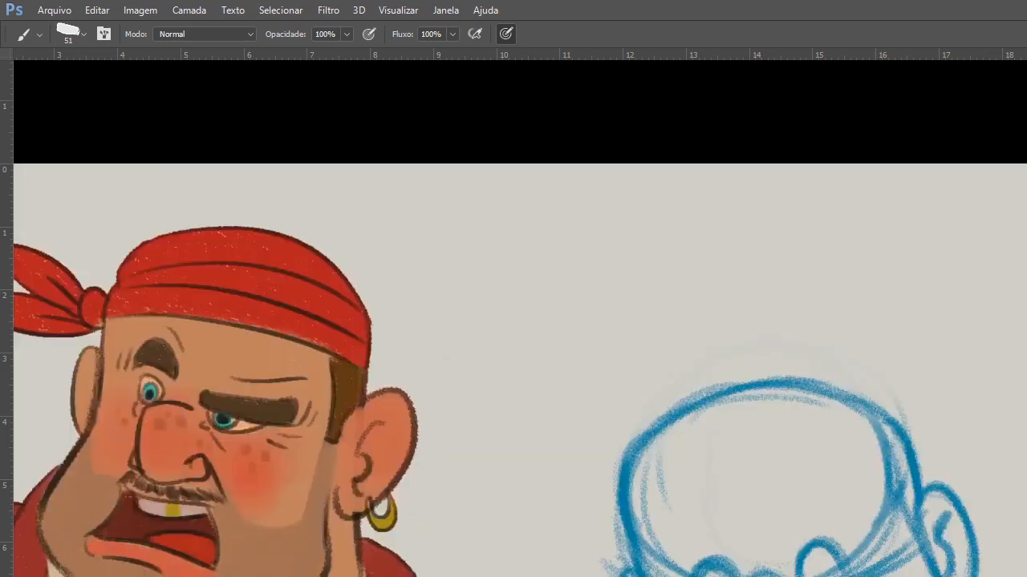
{"action": "mouse_move", "coordinate": [806, 566]}
{"action": "left_mouse_down"}
{"action": "mouse_move", "coordinate": [771, 499]}
{"action": "mouse_move", "coordinate": [777, 491]}
{"action": "left_mouse_up"}
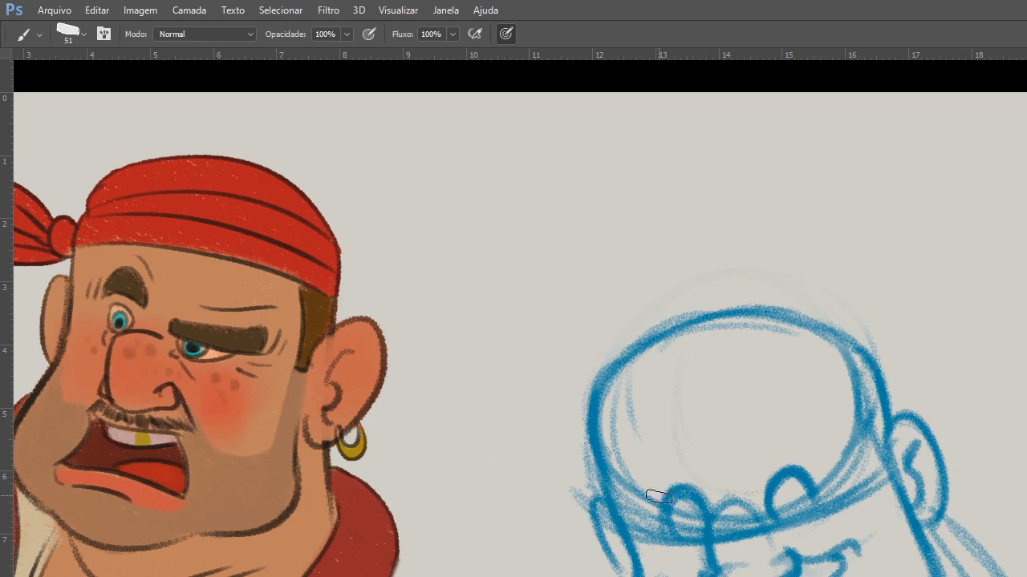
{"action": "mouse_move", "coordinate": [651, 494]}
{"action": "left_mouse_down"}
{"action": "mouse_move", "coordinate": [831, 385]}
{"action": "mouse_move", "coordinate": [523, 560]}
{"action": "left_mouse_up"}
{"action": "left_click_drag", "start_coordinate": [597, 439], "coordinate": [763, 425]}
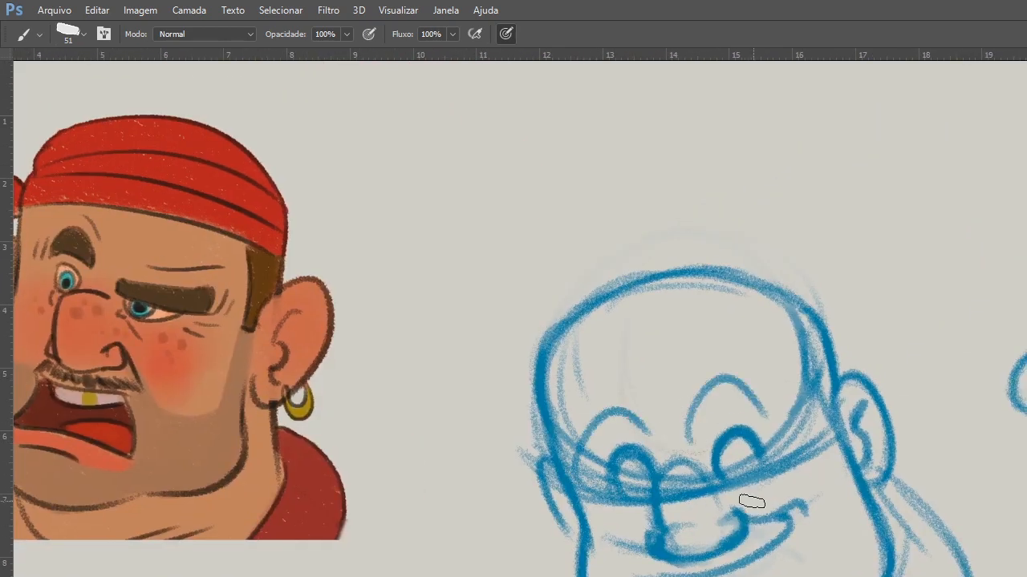
{"action": "left_click_drag", "start_coordinate": [751, 502], "coordinate": [798, 418]}
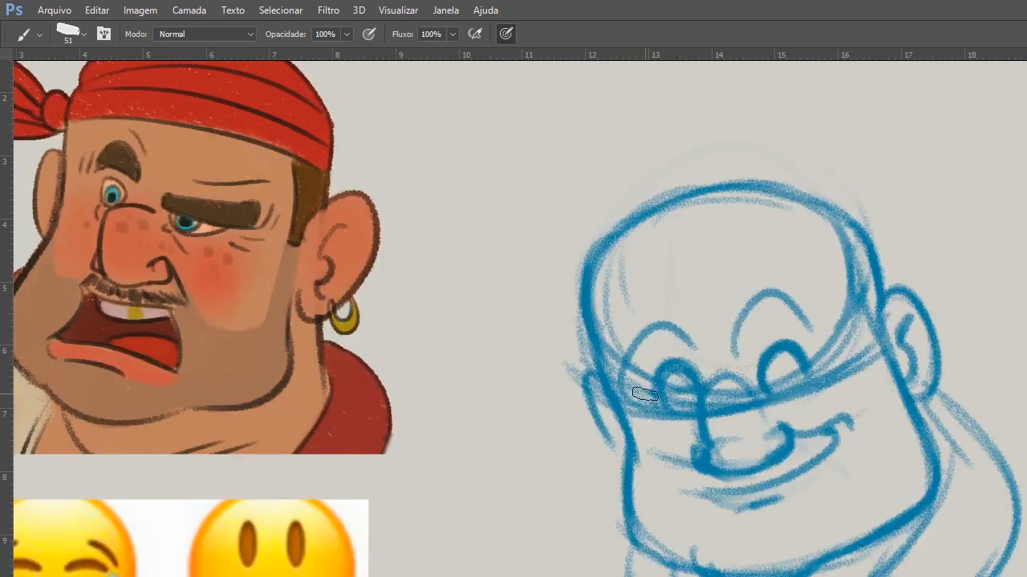
Add pupils and lower eyelid lines to both eyes and shade a mustache band between the nose and the smile.
{"action": "mouse_move", "coordinate": [802, 367]}
{"action": "left_mouse_down"}
{"action": "mouse_move", "coordinate": [796, 372]}
{"action": "mouse_move", "coordinate": [824, 356]}
{"action": "left_mouse_up"}
{"action": "left_click_drag", "start_coordinate": [754, 380], "coordinate": [812, 360]}
{"action": "left_click_drag", "start_coordinate": [687, 394], "coordinate": [706, 393]}
{"action": "left_click_drag", "start_coordinate": [788, 381], "coordinate": [822, 372]}
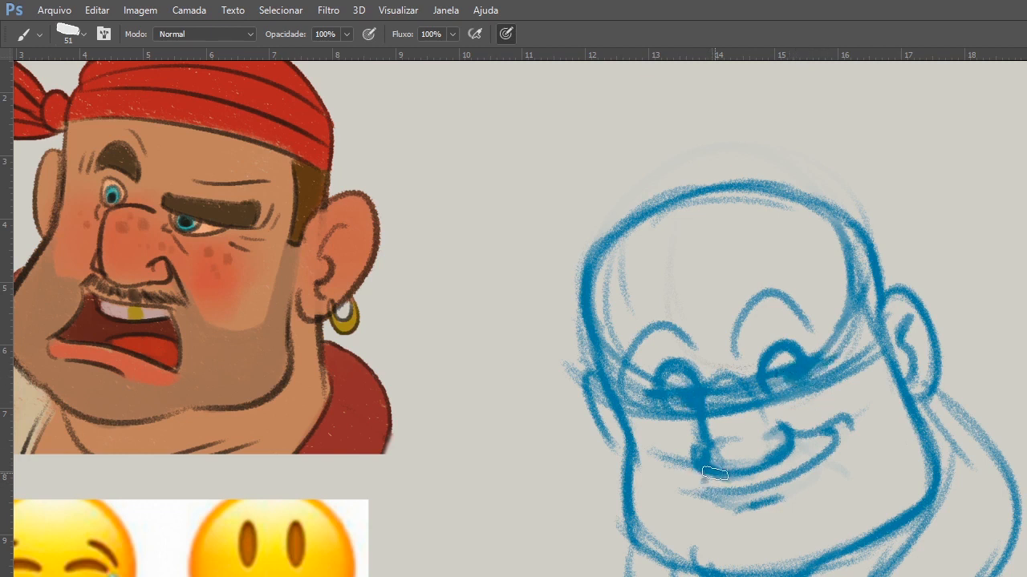
{"action": "mouse_move", "coordinate": [715, 474]}
{"action": "left_mouse_down"}
{"action": "mouse_move", "coordinate": [760, 482]}
{"action": "mouse_move", "coordinate": [814, 453]}
{"action": "left_mouse_up"}
Sketch a guide line across the forehead and sweeping hair strokes bulging over the far side of the skull.
{"action": "left_click_drag", "start_coordinate": [601, 308], "coordinate": [737, 290]}
{"action": "left_click_drag", "start_coordinate": [790, 206], "coordinate": [565, 239]}
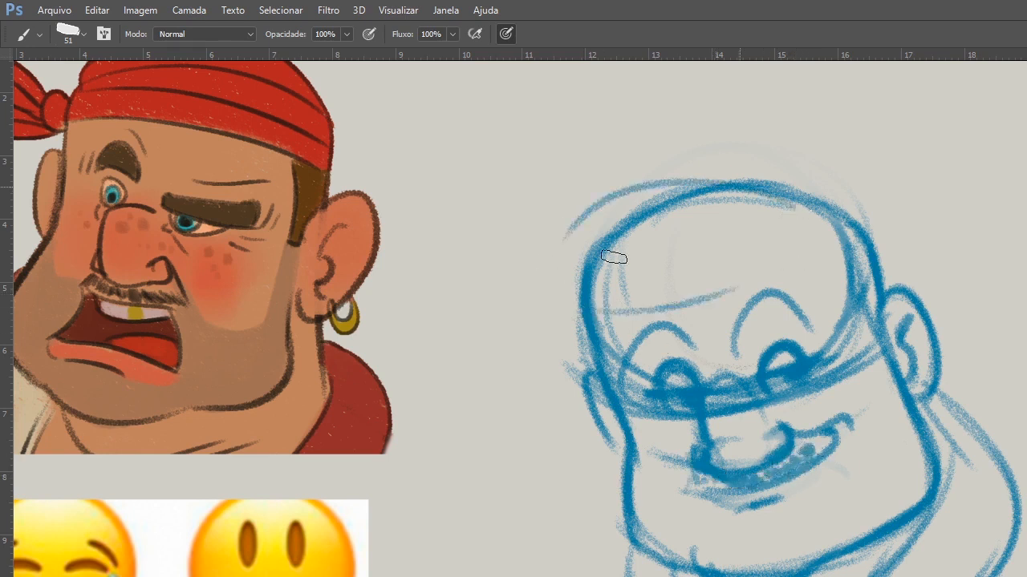
{"action": "left_click_drag", "start_coordinate": [736, 200], "coordinate": [536, 318]}
{"action": "left_click_drag", "start_coordinate": [705, 198], "coordinate": [621, 305]}
{"action": "mouse_move", "coordinate": [733, 185]}
{"action": "left_mouse_down"}
{"action": "mouse_move", "coordinate": [675, 170]}
{"action": "mouse_move", "coordinate": [536, 300]}
{"action": "left_mouse_up"}
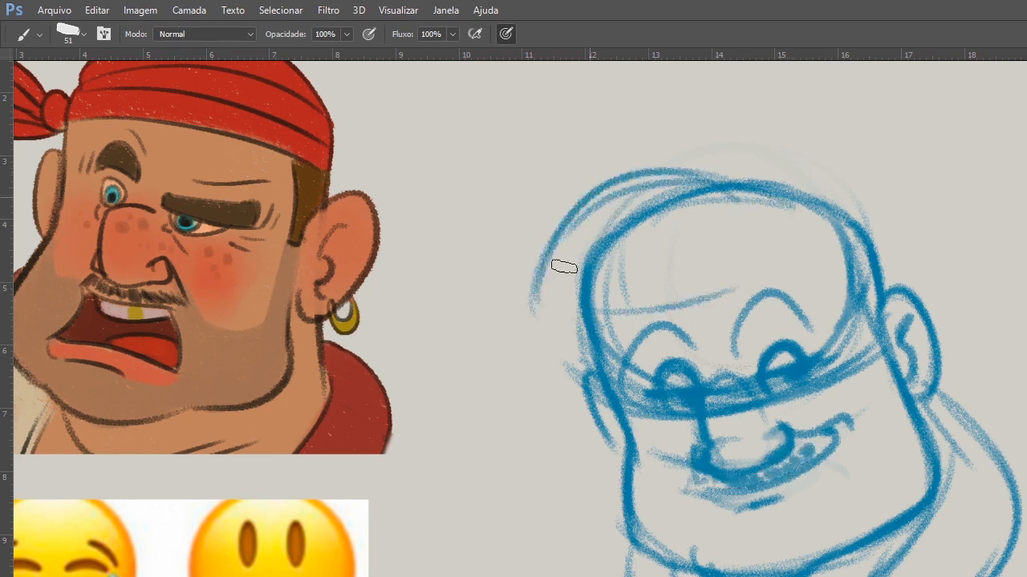
{"action": "left_click_drag", "start_coordinate": [576, 214], "coordinate": [571, 299]}
{"action": "left_click_drag", "start_coordinate": [582, 215], "coordinate": [578, 303]}
{"action": "left_click_drag", "start_coordinate": [643, 206], "coordinate": [592, 311]}
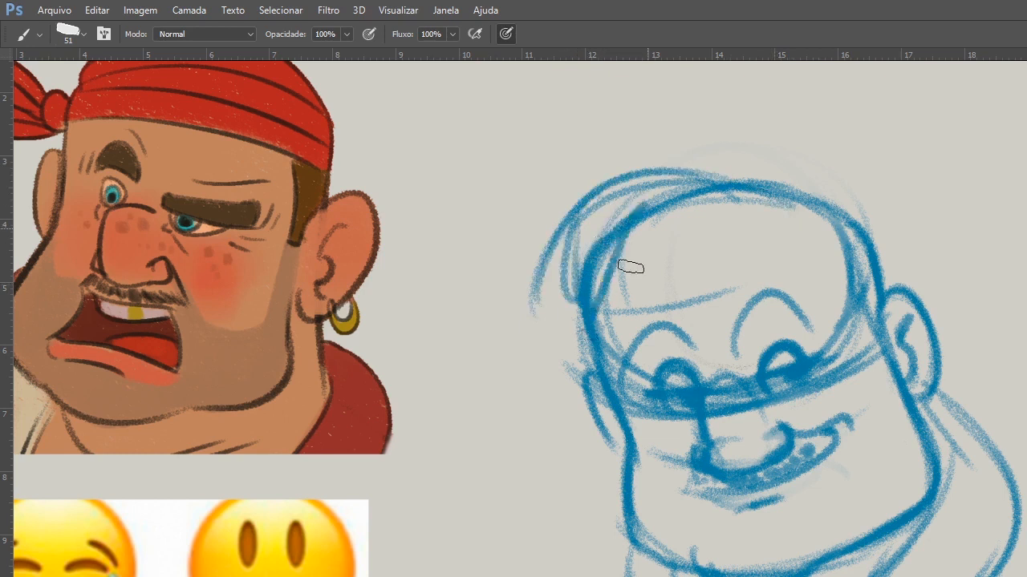
Extend the hair contour over the crown and draw fringe strands across the forehead toward the ear.
{"action": "left_click_drag", "start_coordinate": [810, 157], "coordinate": [513, 310]}
{"action": "left_click_drag", "start_coordinate": [691, 230], "coordinate": [717, 277]}
{"action": "left_click_drag", "start_coordinate": [751, 210], "coordinate": [707, 312]}
{"action": "mouse_move", "coordinate": [782, 223]}
{"action": "left_mouse_down"}
{"action": "mouse_move", "coordinate": [794, 293]}
{"action": "mouse_move", "coordinate": [850, 297]}
{"action": "left_mouse_up"}
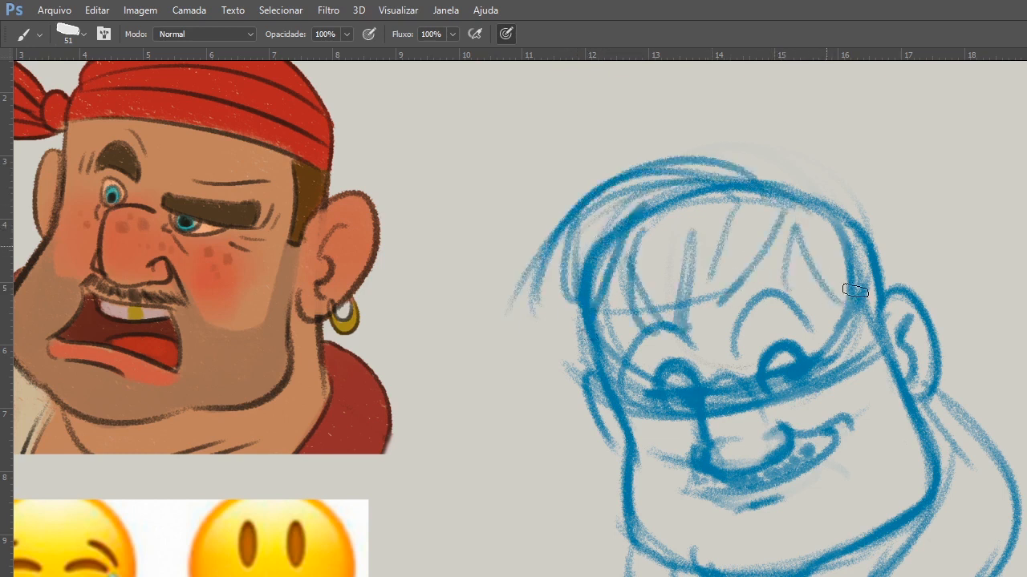
{"action": "left_click_drag", "start_coordinate": [798, 206], "coordinate": [863, 241]}
{"action": "left_click_drag", "start_coordinate": [827, 246], "coordinate": [867, 297]}
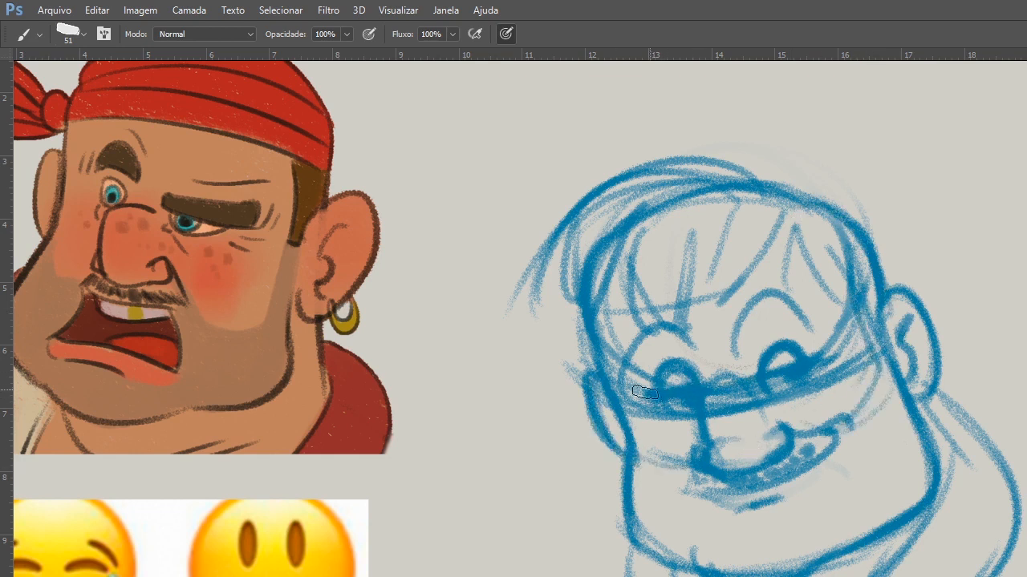
Thicken both arched eyebrows, and darken the smile's raised corner and the lower lip line.
{"action": "left_click_drag", "start_coordinate": [877, 303], "coordinate": [894, 362]}
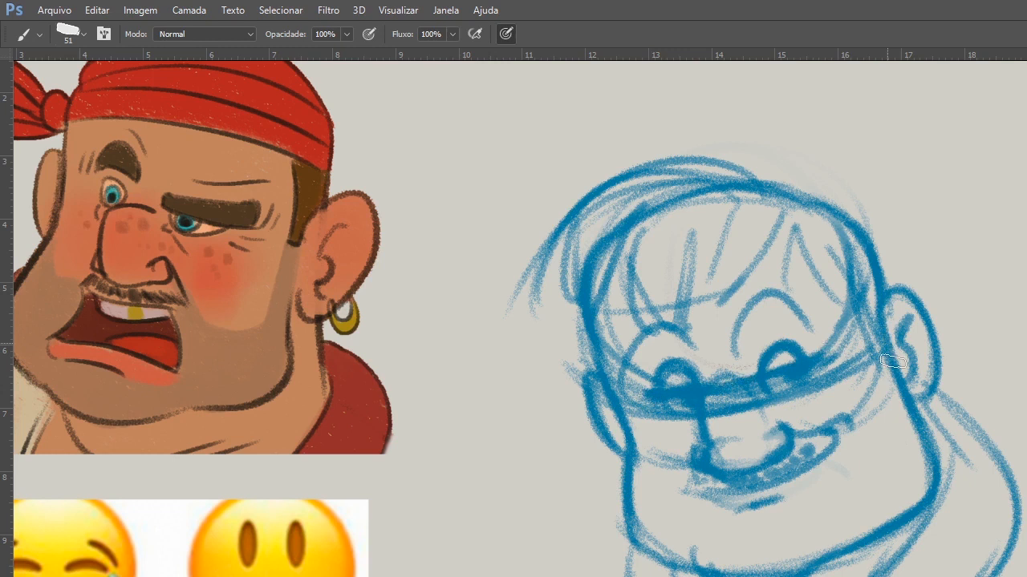
{"action": "mouse_move", "coordinate": [731, 350]}
{"action": "left_mouse_down"}
{"action": "mouse_move", "coordinate": [763, 297]}
{"action": "mouse_move", "coordinate": [745, 344]}
{"action": "left_mouse_up"}
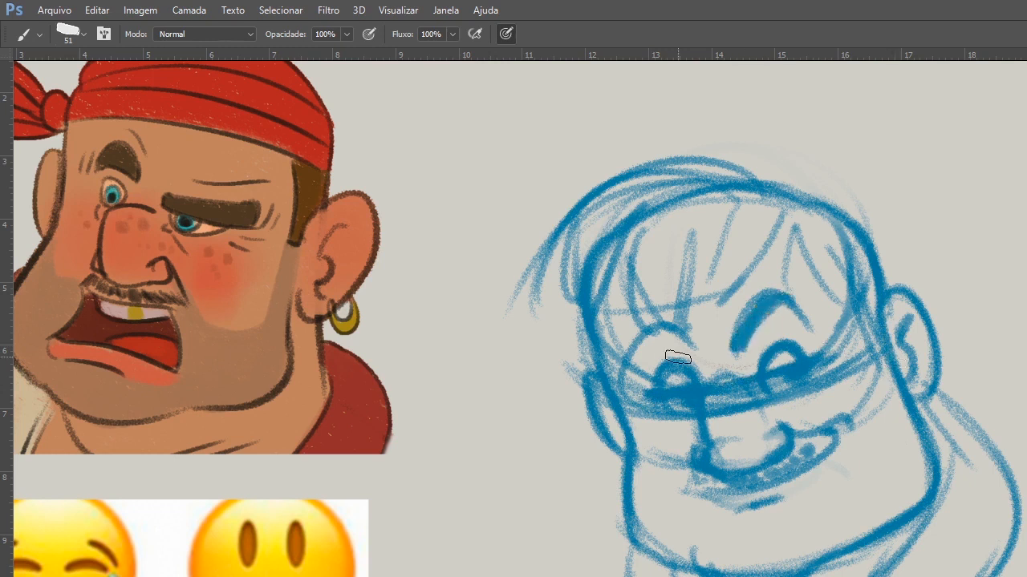
{"action": "mouse_move", "coordinate": [644, 337]}
{"action": "left_mouse_down"}
{"action": "mouse_move", "coordinate": [640, 355]}
{"action": "mouse_move", "coordinate": [682, 348]}
{"action": "left_mouse_up"}
{"action": "left_click_drag", "start_coordinate": [761, 314], "coordinate": [744, 337]}
{"action": "mouse_move", "coordinate": [680, 345]}
{"action": "left_mouse_down"}
{"action": "mouse_move", "coordinate": [643, 351]}
{"action": "mouse_move", "coordinate": [653, 362]}
{"action": "mouse_move", "coordinate": [792, 230]}
{"action": "mouse_move", "coordinate": [787, 249]}
{"action": "mouse_move", "coordinate": [767, 255]}
{"action": "mouse_move", "coordinate": [795, 213]}
{"action": "mouse_move", "coordinate": [571, 246]}
{"action": "mouse_move", "coordinate": [685, 193]}
{"action": "mouse_move", "coordinate": [604, 325]}
{"action": "mouse_move", "coordinate": [565, 309]}
{"action": "left_mouse_up"}
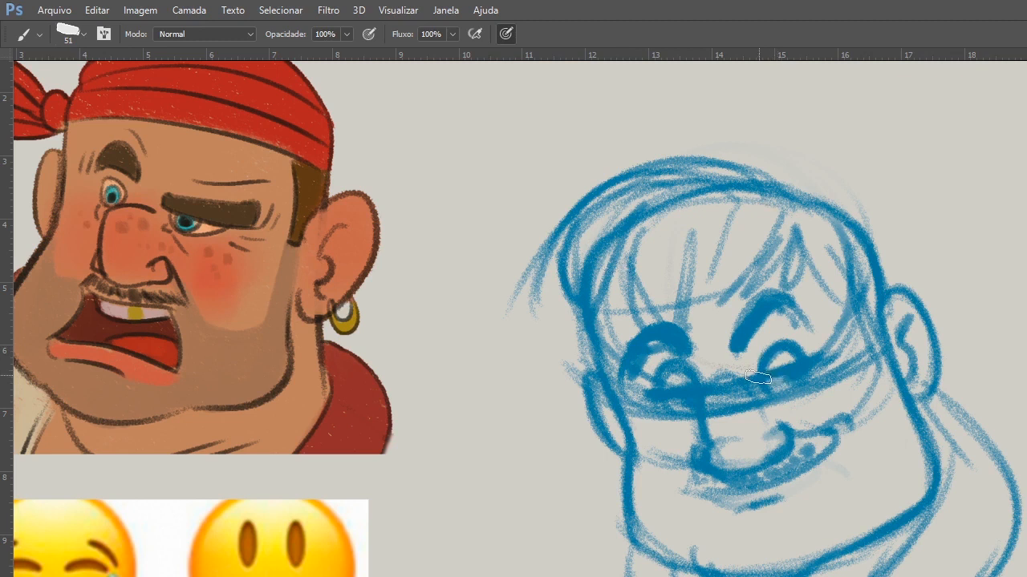
{"action": "left_click_drag", "start_coordinate": [843, 417], "coordinate": [848, 417]}
{"action": "mouse_move", "coordinate": [810, 465]}
{"action": "left_mouse_down"}
{"action": "mouse_move", "coordinate": [748, 489]}
{"action": "mouse_move", "coordinate": [796, 499]}
{"action": "left_mouse_up"}
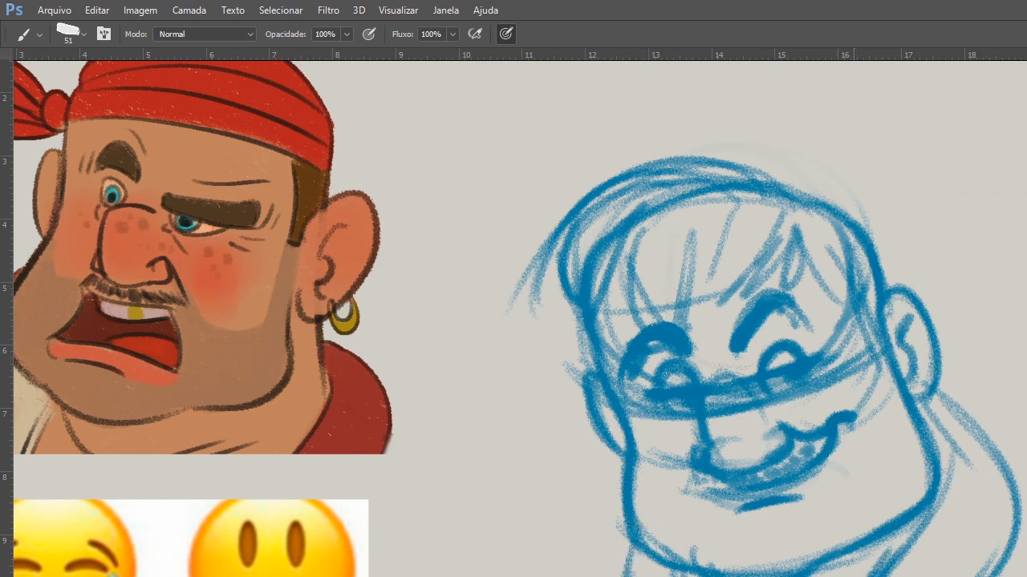
Flip the head sketch horizontally and thicken the jawline below the ear with heavy strokes.
{"action": "key", "text": "ctrl+t"}
{"action": "right_click", "coordinate": [847, 543]}
{"action": "left_click", "coordinate": [883, 504]}
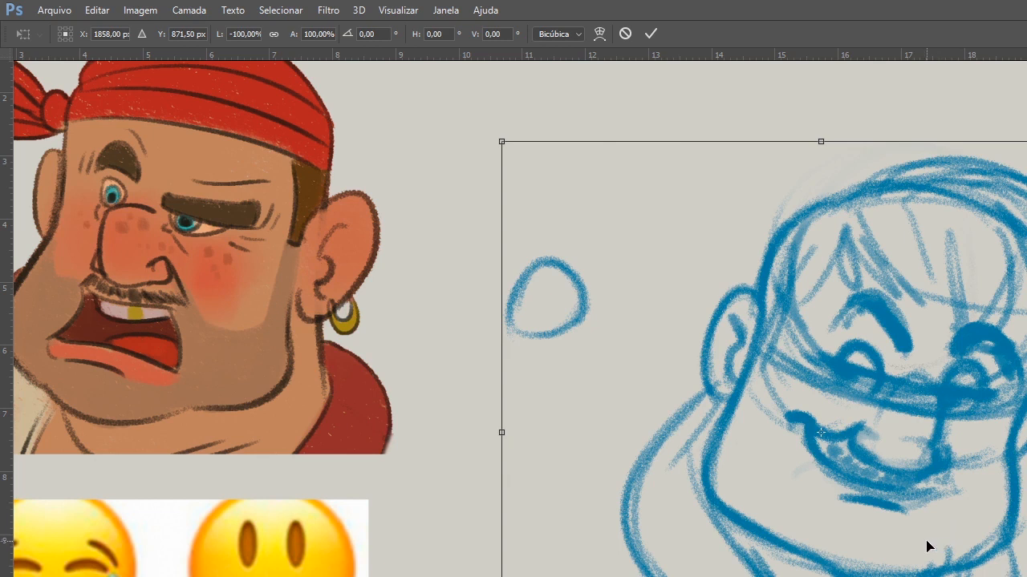
{"action": "key", "text": "Return"}
{"action": "mouse_move", "coordinate": [721, 443]}
{"action": "left_mouse_down"}
{"action": "mouse_move", "coordinate": [783, 545]}
{"action": "mouse_move", "coordinate": [721, 463]}
{"action": "mouse_move", "coordinate": [795, 549]}
{"action": "left_mouse_up"}
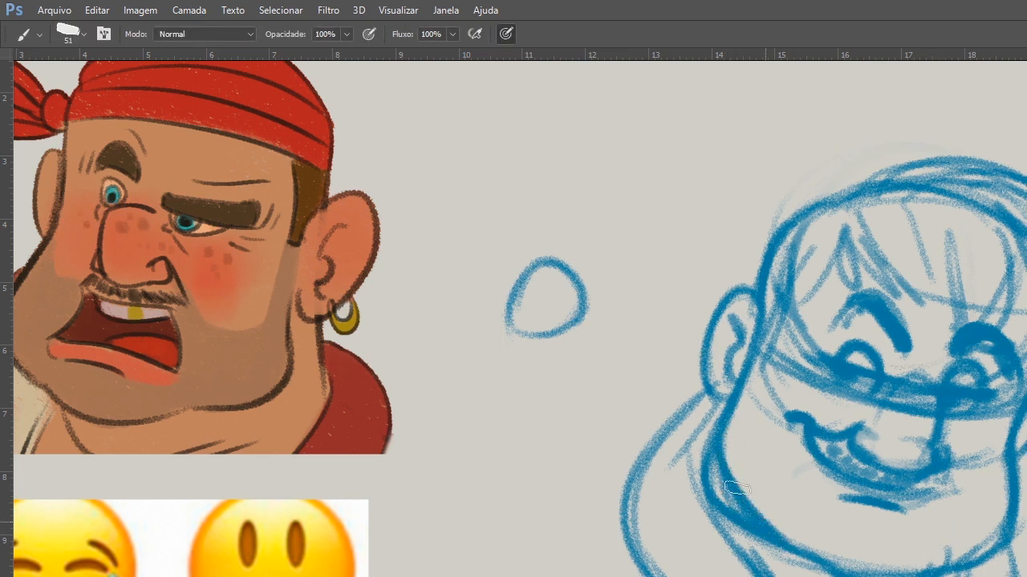
{"action": "left_click_drag", "start_coordinate": [736, 487], "coordinate": [770, 558]}
{"action": "mouse_move", "coordinate": [710, 477]}
{"action": "left_mouse_down"}
{"action": "mouse_move", "coordinate": [766, 573]}
{"action": "mouse_move", "coordinate": [782, 571]}
{"action": "left_mouse_up"}
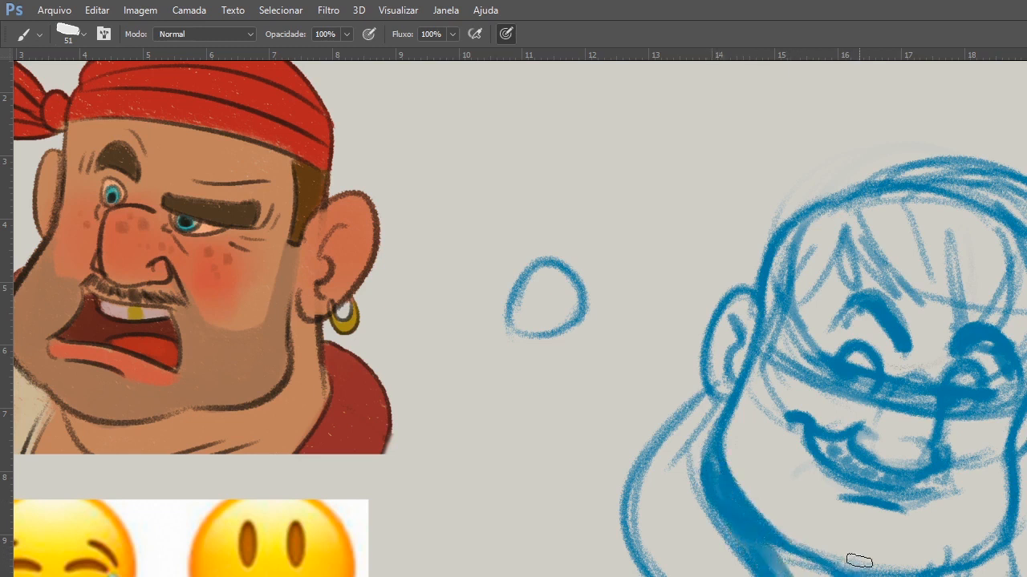
Flip the head sketch back horizontally and fade its layer to 30% opacity.
{"action": "key", "text": "ctrl+t"}
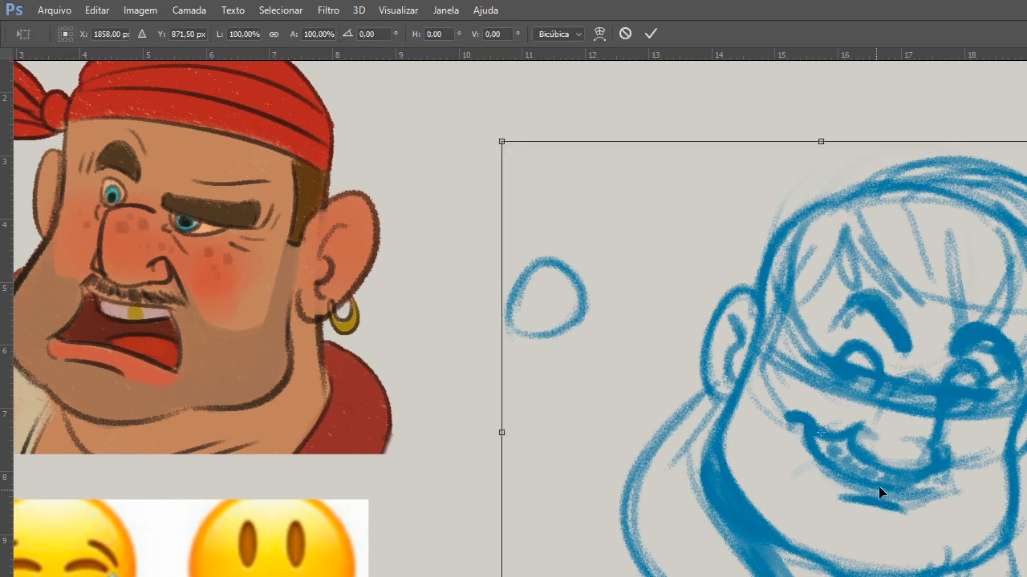
{"action": "right_click", "coordinate": [886, 494]}
{"action": "left_click", "coordinate": [915, 575]}
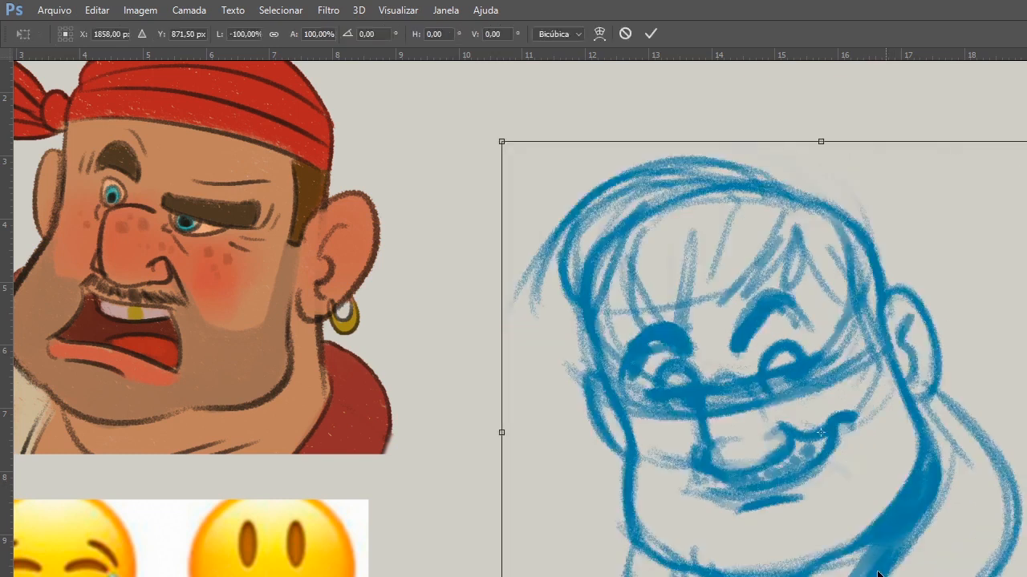
{"action": "key", "text": "Return"}
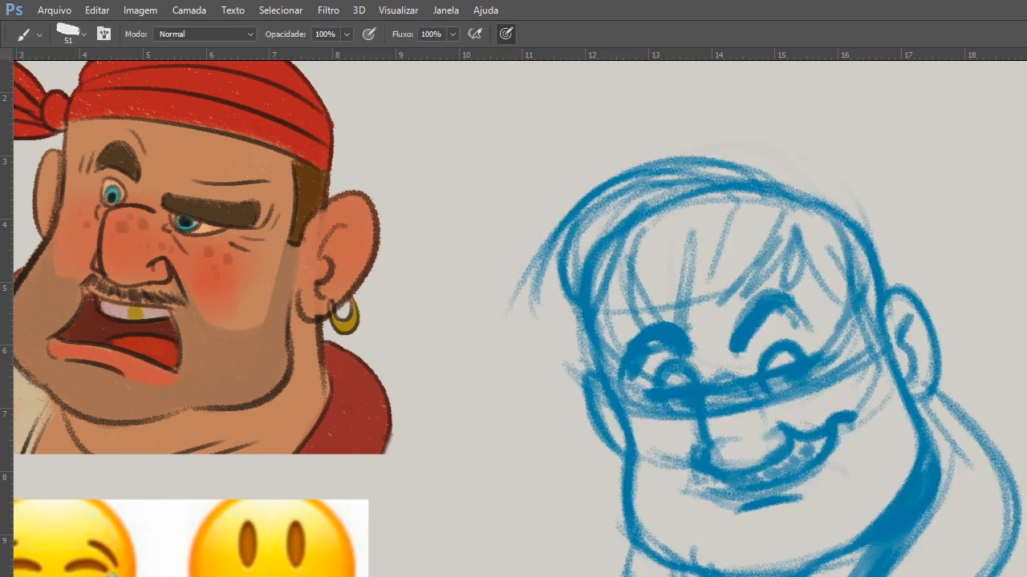
{"action": "key", "text": "5"}
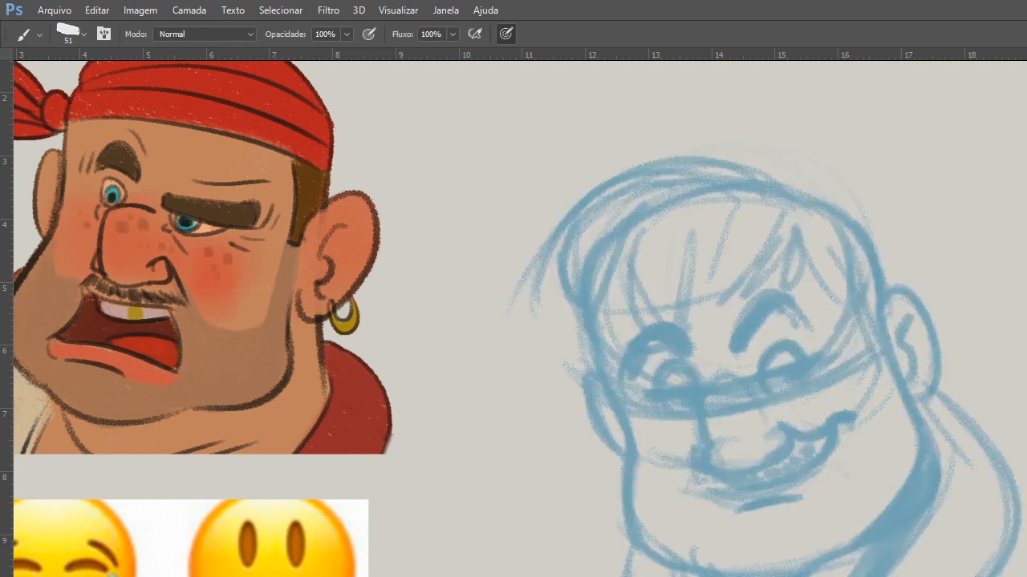
{"action": "key", "text": "3"}
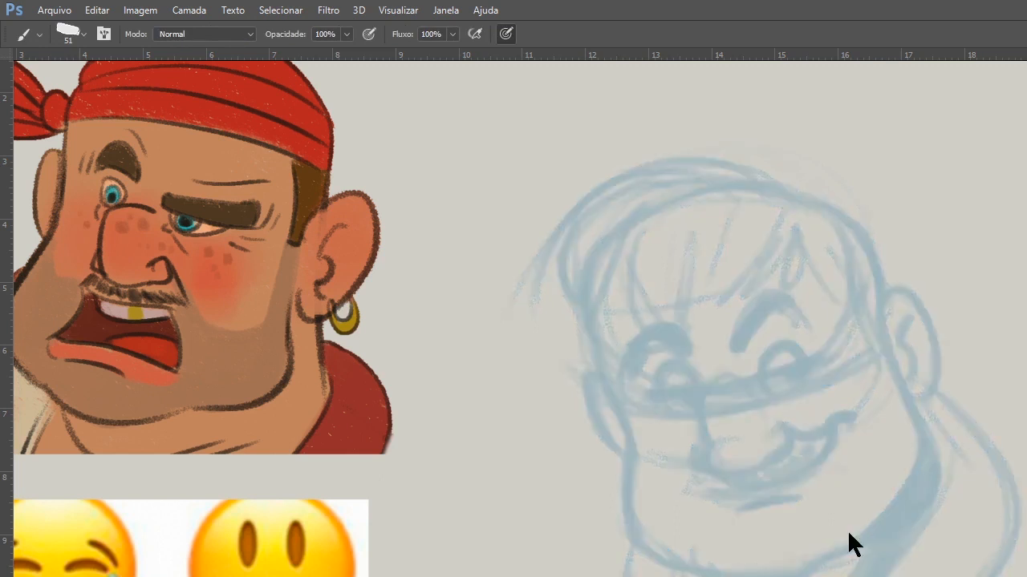
Set the brush size to 39 px and draw a dark contour stroke down the far side of the face.
{"action": "key", "text": "ctrl+plus"}
{"action": "mouse_move", "coordinate": [589, 453]}
{"action": "left_mouse_down"}
{"action": "mouse_move", "coordinate": [495, 518]}
{"action": "mouse_move", "coordinate": [459, 528]}
{"action": "left_mouse_up"}
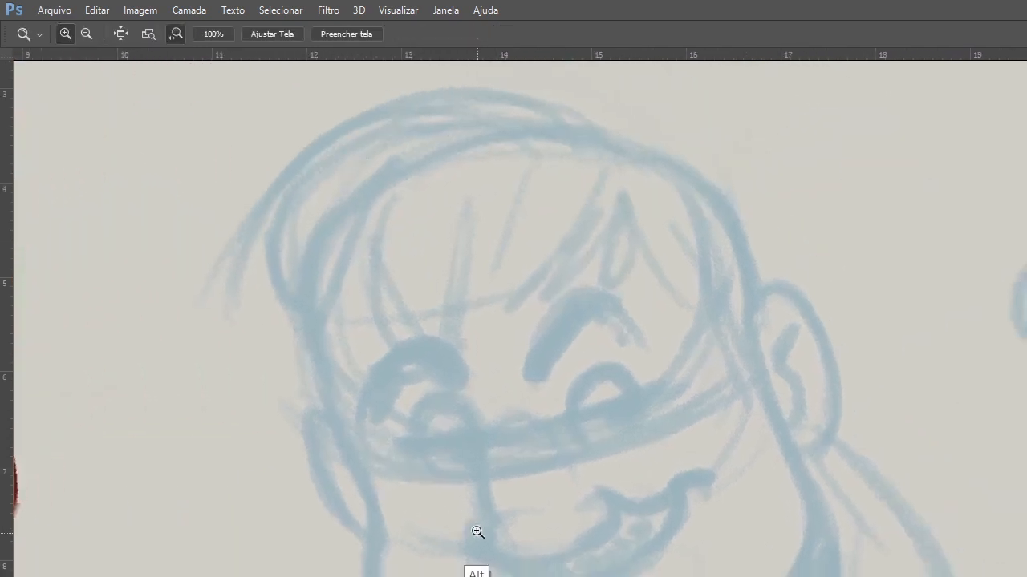
{"action": "left_click", "coordinate": [479, 538], "text": "alt"}
{"action": "right_click", "coordinate": [505, 459]}
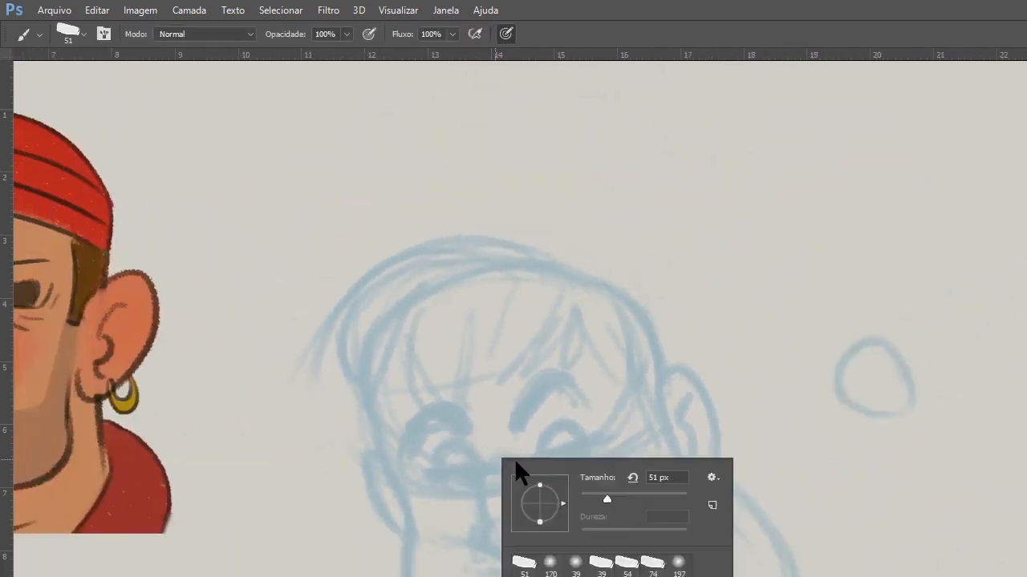
{"action": "left_click", "coordinate": [601, 497]}
{"action": "left_click", "coordinate": [452, 458]}
{"action": "left_click_drag", "start_coordinate": [372, 423], "coordinate": [411, 526]}
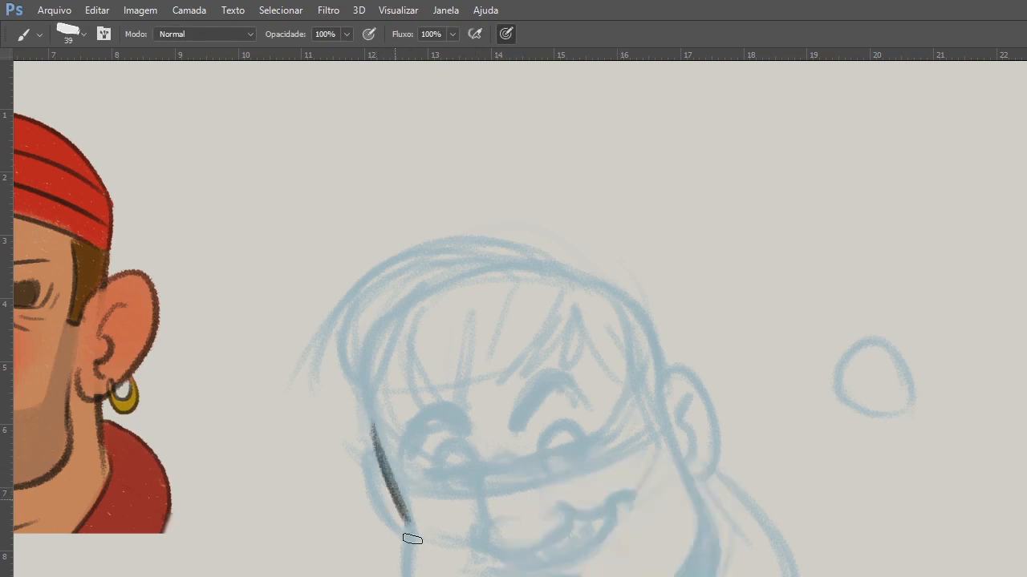
Set the brush size to 46 px and extend the dark contour down the far side of the face.
{"action": "right_click", "coordinate": [454, 459]}
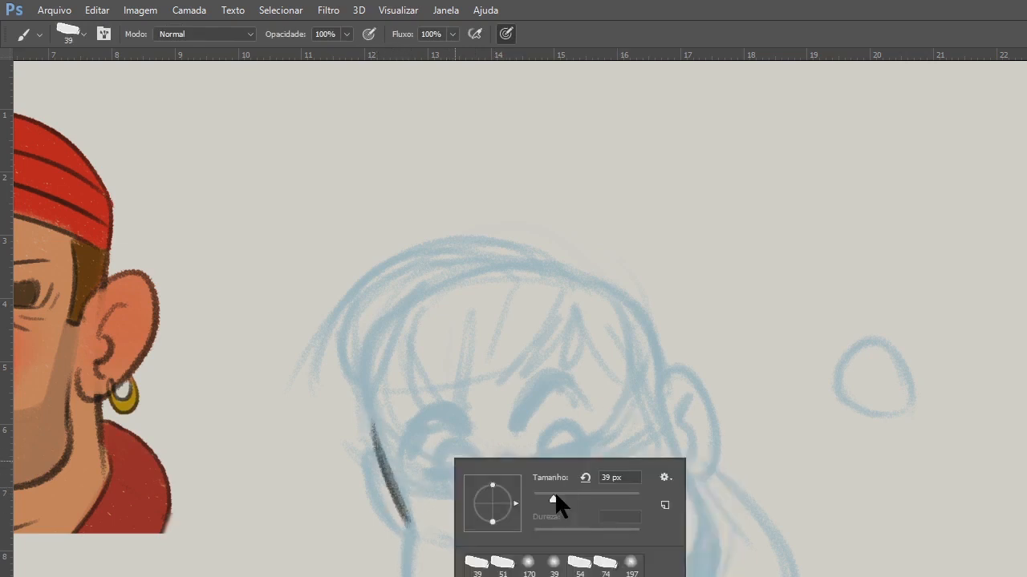
{"action": "left_click", "coordinate": [556, 495]}
{"action": "left_click_drag", "start_coordinate": [409, 521], "coordinate": [406, 574]}
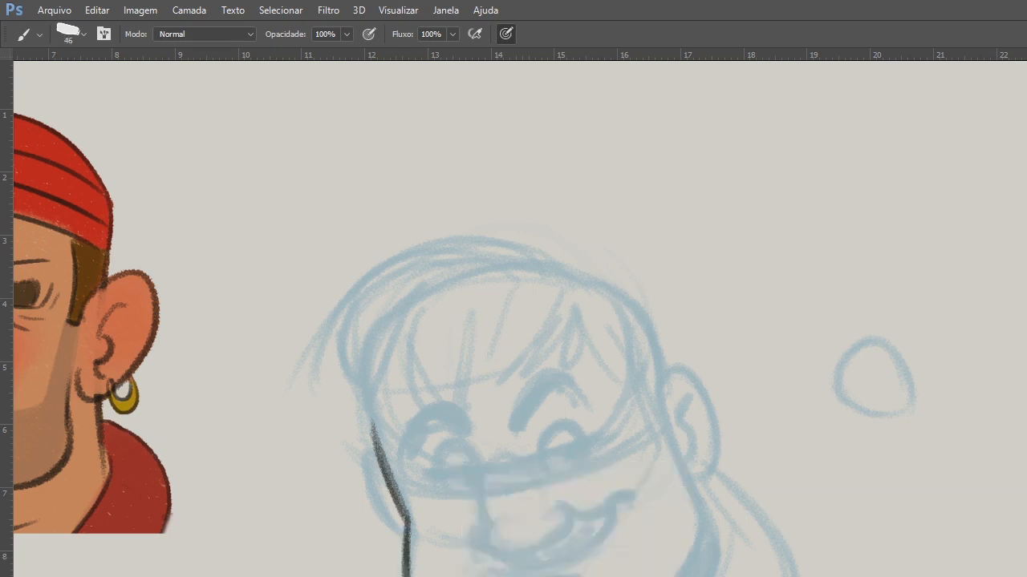
Try tracing the near jawline and ear in dark strokes, and clear the line art drawn so far.
{"action": "left_click_drag", "start_coordinate": [680, 574], "coordinate": [700, 543]}
{"action": "mouse_move", "coordinate": [668, 416]}
{"action": "left_mouse_down"}
{"action": "mouse_move", "coordinate": [698, 506]}
{"action": "mouse_move", "coordinate": [698, 549]}
{"action": "left_mouse_up"}
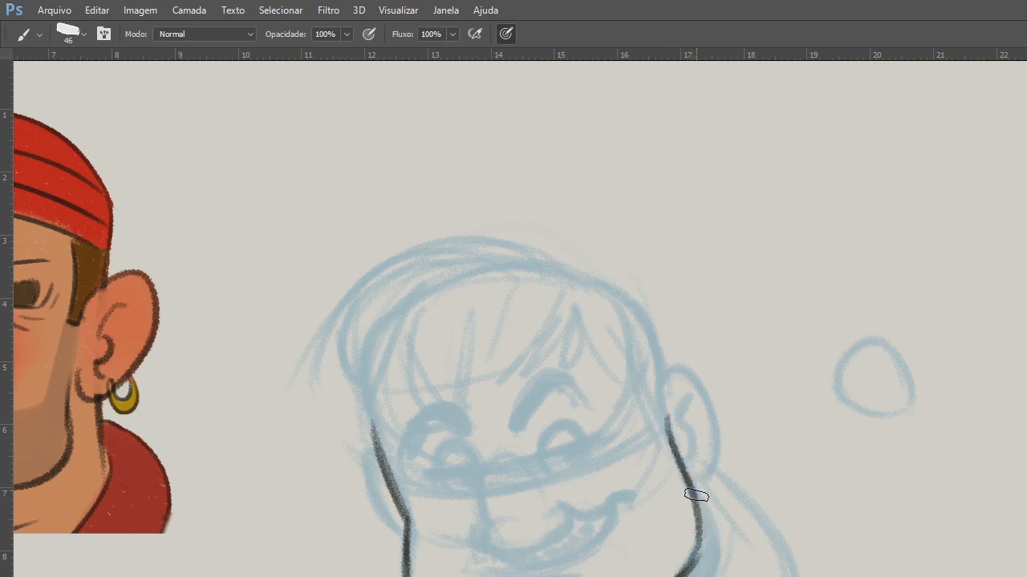
{"action": "left_click_drag", "start_coordinate": [671, 424], "coordinate": [703, 458]}
{"action": "left_click_drag", "start_coordinate": [676, 394], "coordinate": [691, 459]}
{"action": "key", "text": "e"}
{"action": "key", "text": "b"}
{"action": "left_click_drag", "start_coordinate": [659, 408], "coordinate": [697, 514]}
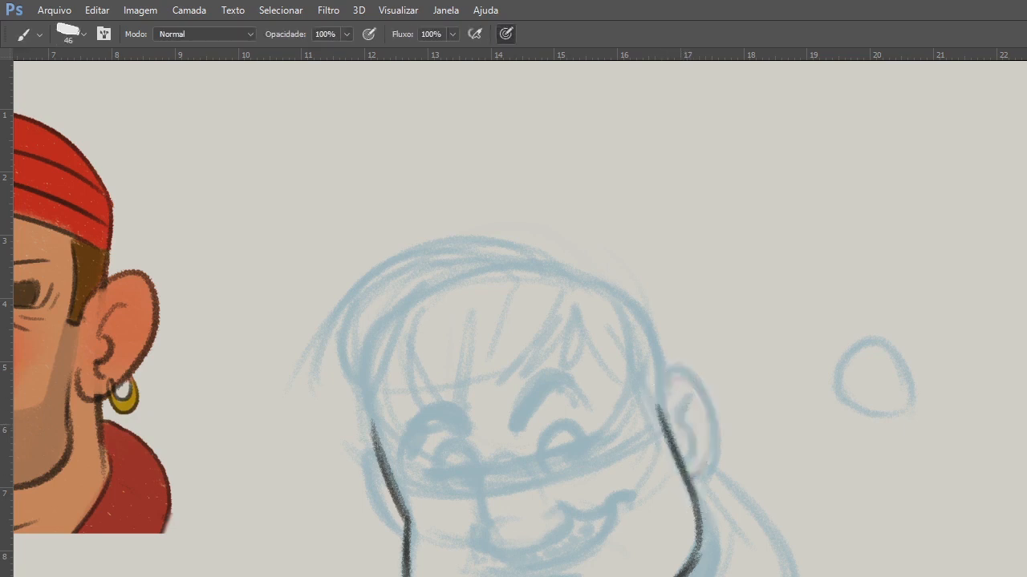
{"action": "key", "text": "ctrl+z"}
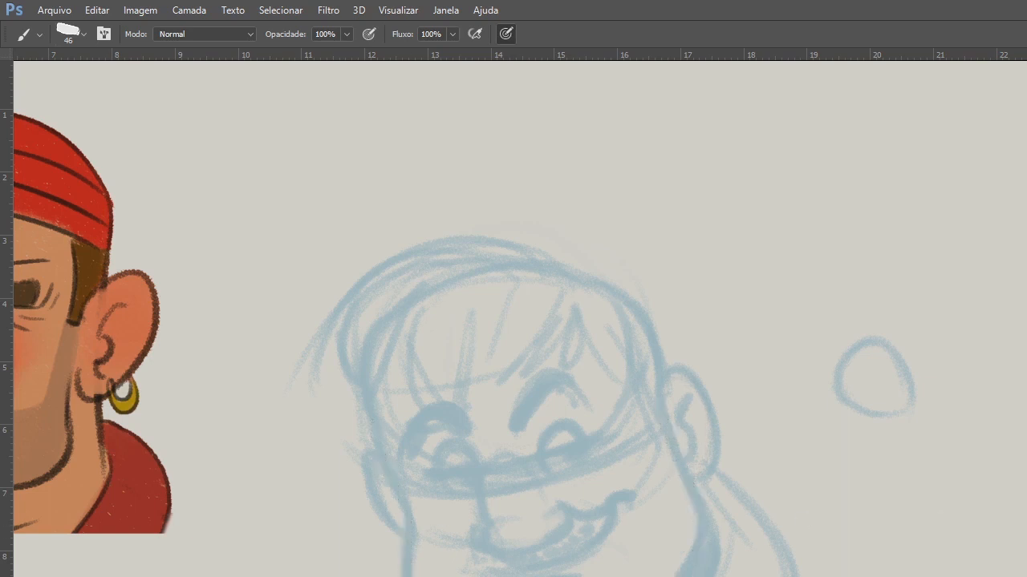
Block in the head as a tilted box with a wedge-shaped nose and an oval ear, and clear the dark strokes.
{"action": "mouse_move", "coordinate": [373, 425]}
{"action": "left_mouse_down"}
{"action": "mouse_move", "coordinate": [408, 532]}
{"action": "mouse_move", "coordinate": [407, 576]}
{"action": "left_mouse_up"}
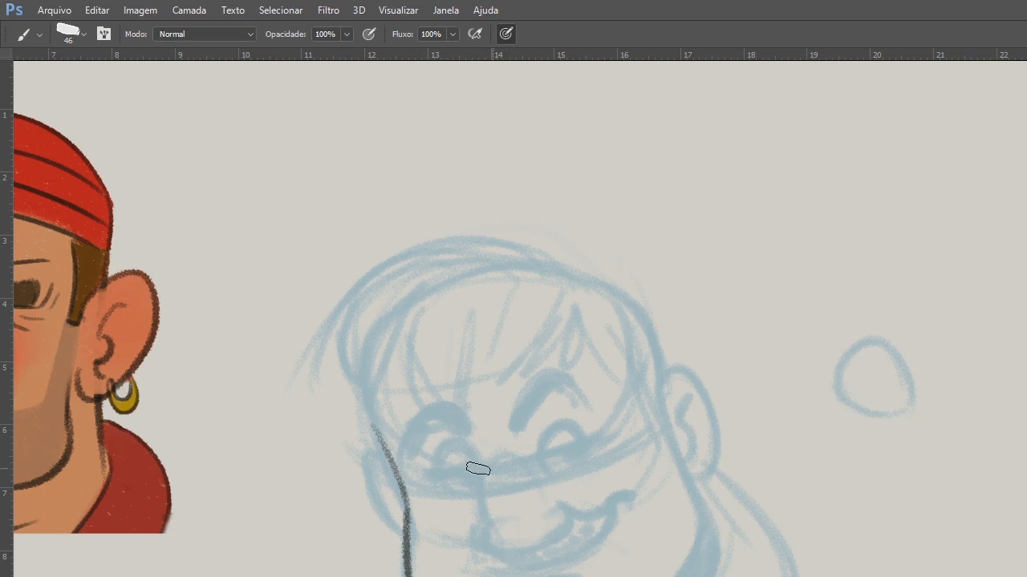
{"action": "left_click_drag", "start_coordinate": [367, 374], "coordinate": [598, 326]}
{"action": "left_click_drag", "start_coordinate": [600, 326], "coordinate": [701, 567]}
{"action": "left_click_drag", "start_coordinate": [377, 377], "coordinate": [413, 576]}
{"action": "left_click_drag", "start_coordinate": [392, 459], "coordinate": [413, 576]}
{"action": "mouse_move", "coordinate": [378, 375]}
{"action": "left_mouse_down"}
{"action": "mouse_move", "coordinate": [605, 328]}
{"action": "mouse_move", "coordinate": [674, 521]}
{"action": "left_mouse_up"}
{"action": "left_click_drag", "start_coordinate": [492, 458], "coordinate": [476, 544]}
{"action": "left_click_drag", "start_coordinate": [512, 442], "coordinate": [558, 528]}
{"action": "left_click_drag", "start_coordinate": [481, 547], "coordinate": [560, 530]}
{"action": "mouse_move", "coordinate": [491, 458]}
{"action": "left_mouse_down"}
{"action": "mouse_move", "coordinate": [476, 536]}
{"action": "mouse_move", "coordinate": [550, 527]}
{"action": "left_mouse_up"}
{"action": "mouse_move", "coordinate": [665, 451]}
{"action": "left_mouse_down"}
{"action": "mouse_move", "coordinate": [660, 426]}
{"action": "mouse_move", "coordinate": [703, 446]}
{"action": "mouse_move", "coordinate": [666, 479]}
{"action": "left_mouse_up"}
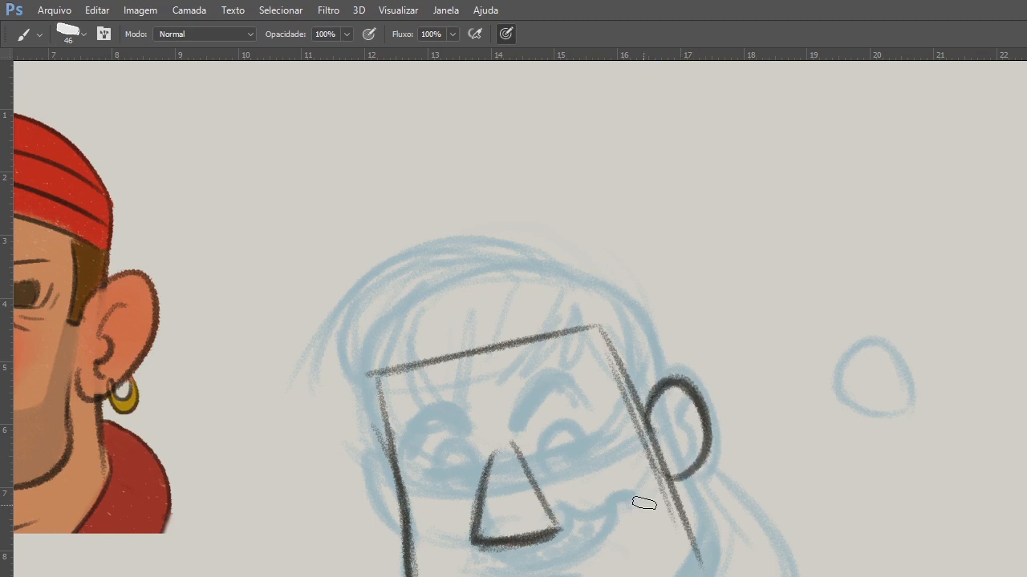
{"action": "key", "text": "Delete"}
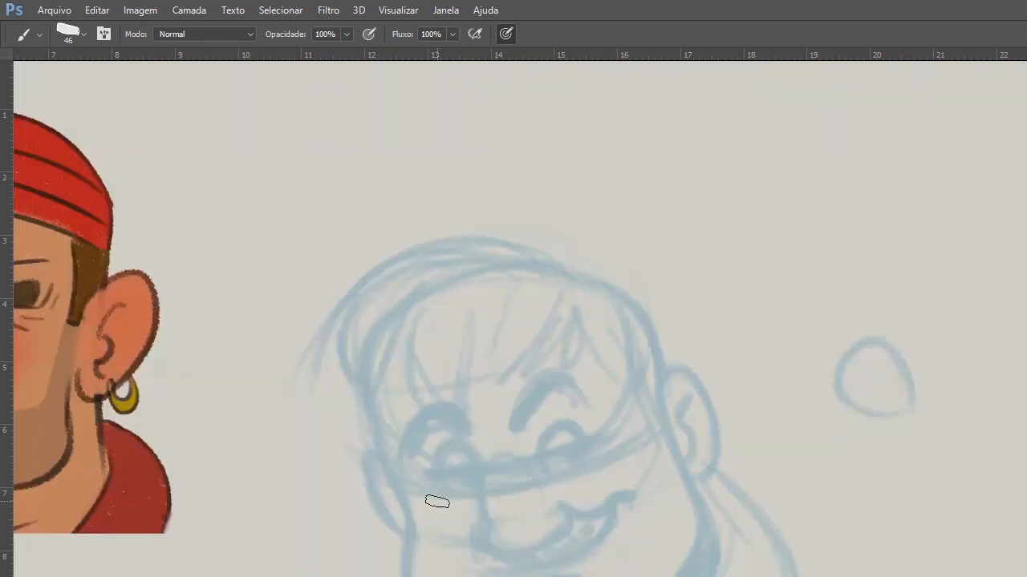
Try heavy contour lines along both sides of the face with a lobed near ear, and clear them.
{"action": "mouse_move", "coordinate": [369, 401]}
{"action": "left_mouse_down"}
{"action": "mouse_move", "coordinate": [394, 474]}
{"action": "mouse_move", "coordinate": [400, 570]}
{"action": "left_mouse_up"}
{"action": "left_click_drag", "start_coordinate": [403, 508], "coordinate": [394, 576]}
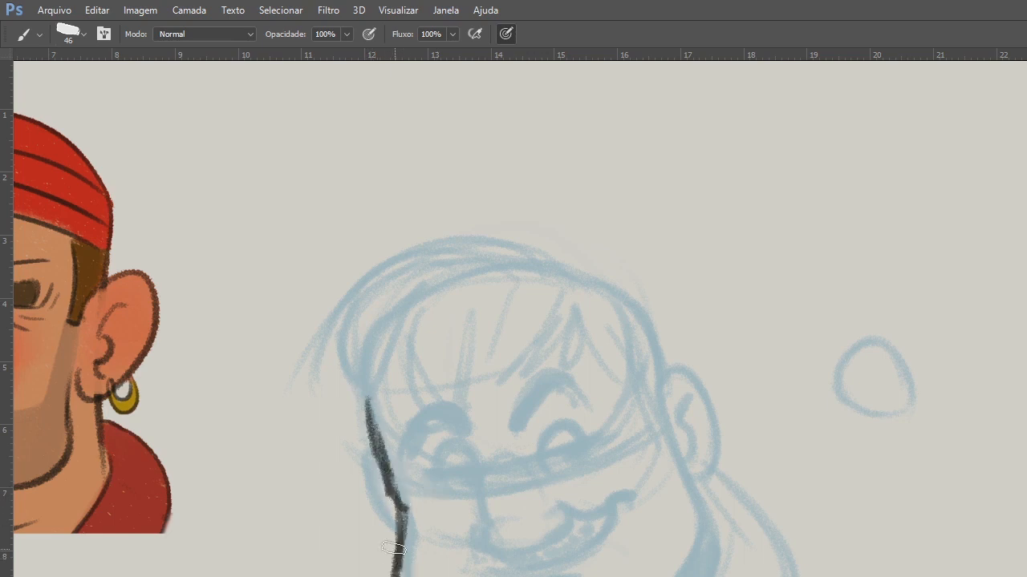
{"action": "left_click_drag", "start_coordinate": [696, 573], "coordinate": [703, 508]}
{"action": "left_click_drag", "start_coordinate": [662, 419], "coordinate": [704, 566]}
{"action": "left_click_drag", "start_coordinate": [704, 566], "coordinate": [691, 483]}
{"action": "left_click_drag", "start_coordinate": [668, 396], "coordinate": [715, 482]}
{"action": "left_click_drag", "start_coordinate": [678, 413], "coordinate": [711, 531]}
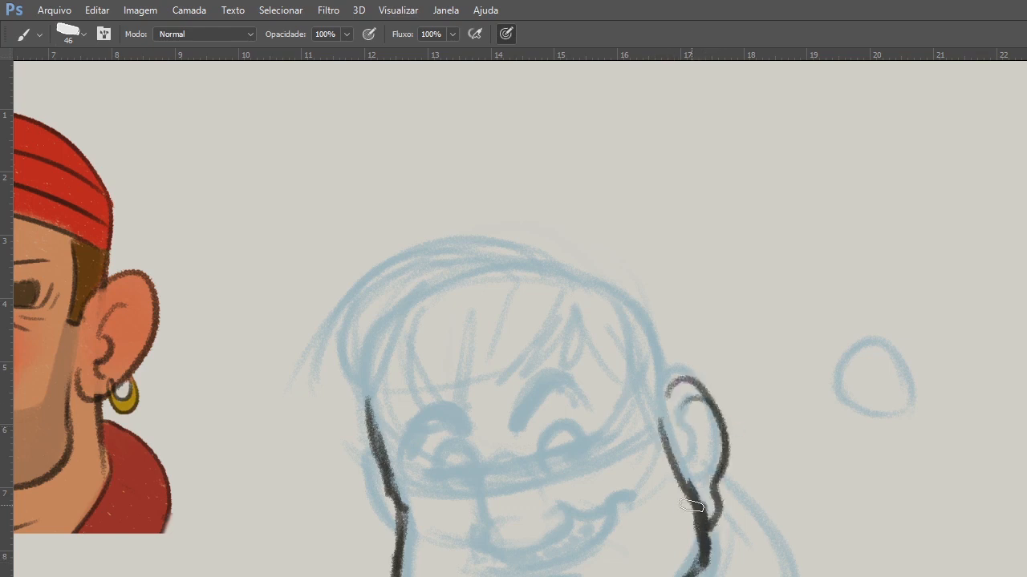
{"action": "key", "text": "Delete"}
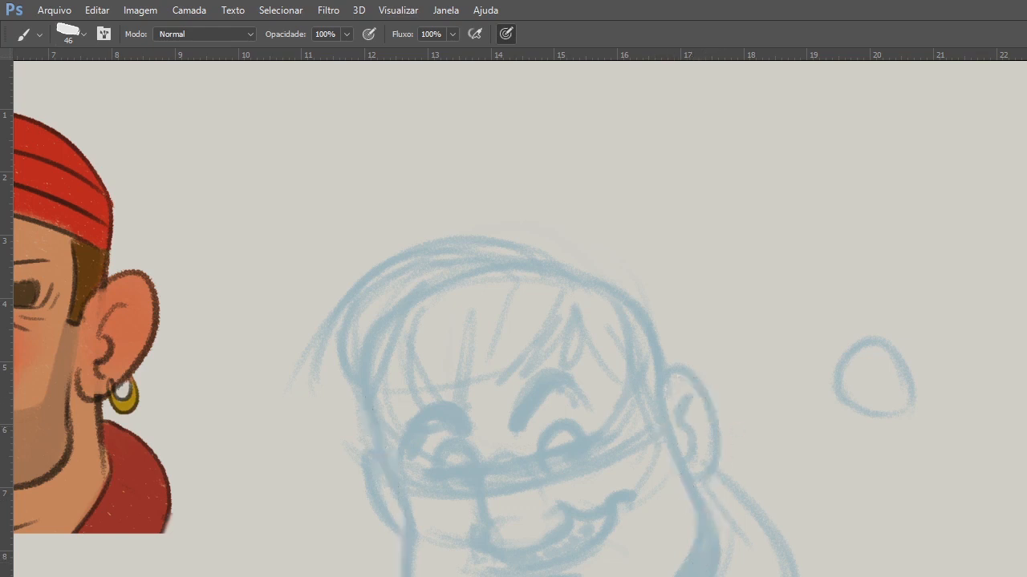
Trace the far side of the face in dark strokes, from the temple over the cheekbone and down the jaw.
{"action": "mouse_move", "coordinate": [374, 390]}
{"action": "left_mouse_down"}
{"action": "mouse_move", "coordinate": [419, 530]}
{"action": "mouse_move", "coordinate": [410, 541]}
{"action": "left_mouse_up"}
{"action": "left_click_drag", "start_coordinate": [393, 465], "coordinate": [419, 545]}
{"action": "left_click_drag", "start_coordinate": [411, 508], "coordinate": [407, 576]}
{"action": "left_click_drag", "start_coordinate": [410, 527], "coordinate": [408, 573]}
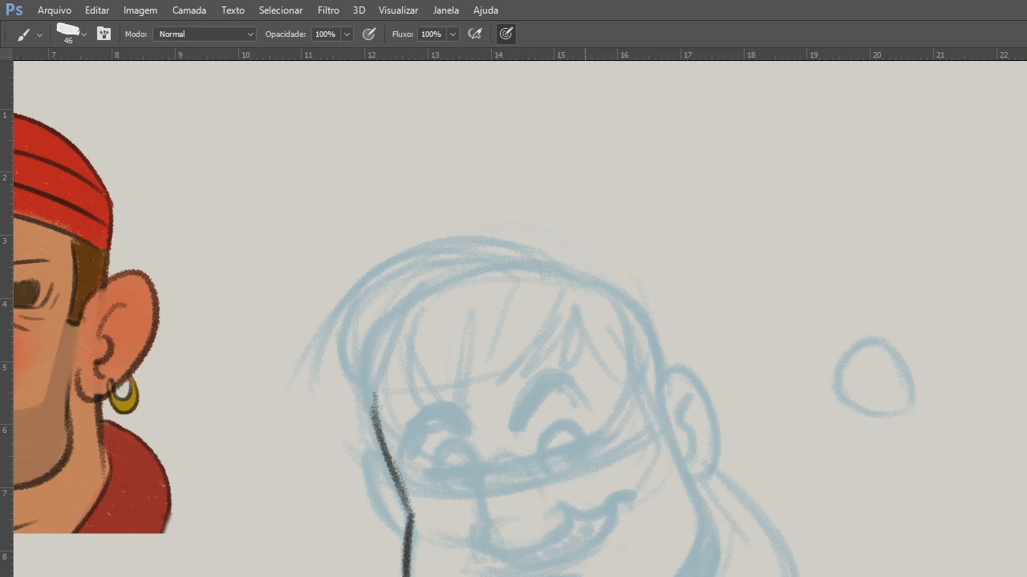
Trace the near jawline up to the temple and draw the near ear as a narrow oval with an inner fold.
{"action": "left_click_drag", "start_coordinate": [679, 574], "coordinate": [696, 534]}
{"action": "left_click_drag", "start_coordinate": [649, 398], "coordinate": [694, 512]}
{"action": "left_click_drag", "start_coordinate": [657, 416], "coordinate": [698, 541]}
{"action": "mouse_move", "coordinate": [661, 421]}
{"action": "left_mouse_down"}
{"action": "mouse_move", "coordinate": [704, 413]}
{"action": "mouse_move", "coordinate": [703, 462]}
{"action": "left_mouse_up"}
{"action": "left_click_drag", "start_coordinate": [696, 391], "coordinate": [687, 486]}
{"action": "mouse_move", "coordinate": [683, 411]}
{"action": "left_mouse_down"}
{"action": "mouse_move", "coordinate": [676, 445]}
{"action": "mouse_move", "coordinate": [678, 409]}
{"action": "left_mouse_up"}
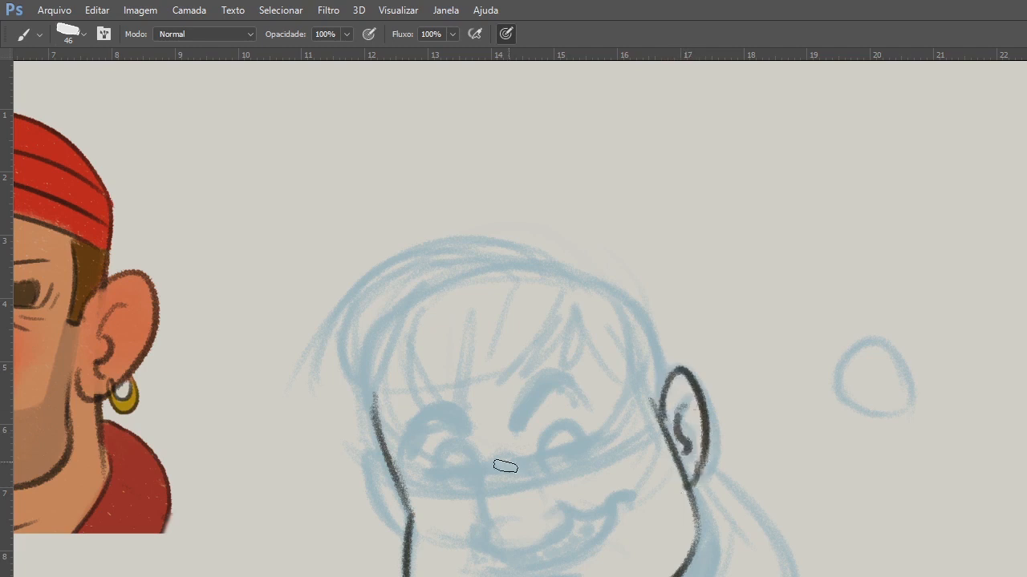
Trace the large drooping nose with its far nostril wing, and draw the curled smile with its lower lip line.
{"action": "mouse_move", "coordinate": [522, 492]}
{"action": "left_mouse_down"}
{"action": "mouse_move", "coordinate": [614, 465]}
{"action": "mouse_move", "coordinate": [777, 458]}
{"action": "mouse_move", "coordinate": [570, 476]}
{"action": "mouse_move", "coordinate": [534, 515]}
{"action": "mouse_move", "coordinate": [536, 530]}
{"action": "mouse_move", "coordinate": [591, 523]}
{"action": "mouse_move", "coordinate": [601, 491]}
{"action": "mouse_move", "coordinate": [663, 482]}
{"action": "left_mouse_up"}
{"action": "key", "text": "ctrl+z"}
{"action": "mouse_move", "coordinate": [584, 493]}
{"action": "left_mouse_down"}
{"action": "mouse_move", "coordinate": [620, 497]}
{"action": "mouse_move", "coordinate": [672, 482]}
{"action": "left_mouse_up"}
{"action": "left_click_drag", "start_coordinate": [529, 554], "coordinate": [661, 490]}
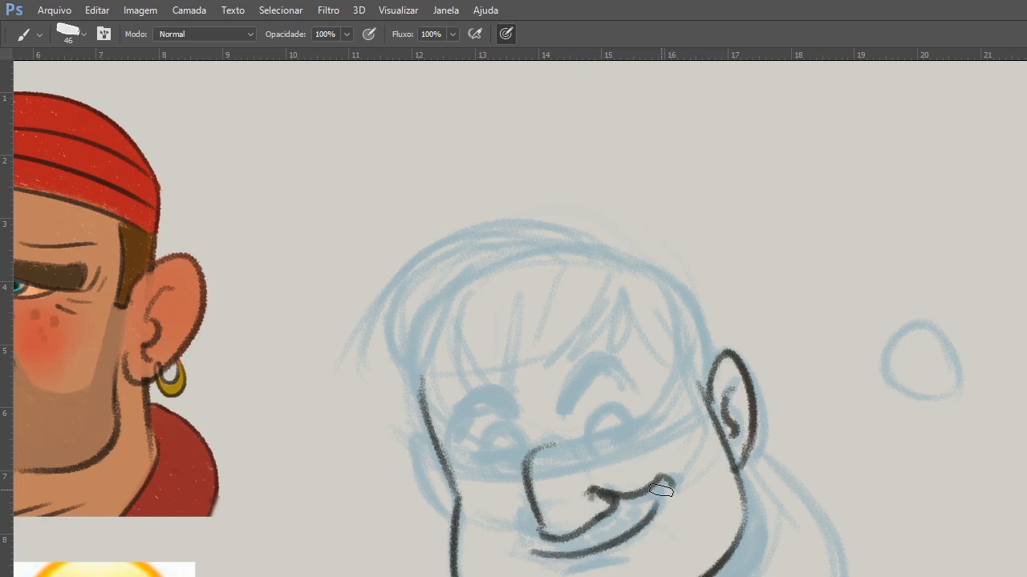
{"action": "key", "text": "ctrl+z"}
{"action": "mouse_move", "coordinate": [550, 549]}
{"action": "left_mouse_down"}
{"action": "mouse_move", "coordinate": [651, 511]}
{"action": "mouse_move", "coordinate": [663, 490]}
{"action": "left_mouse_up"}
{"action": "left_click_drag", "start_coordinate": [526, 513], "coordinate": [544, 533]}
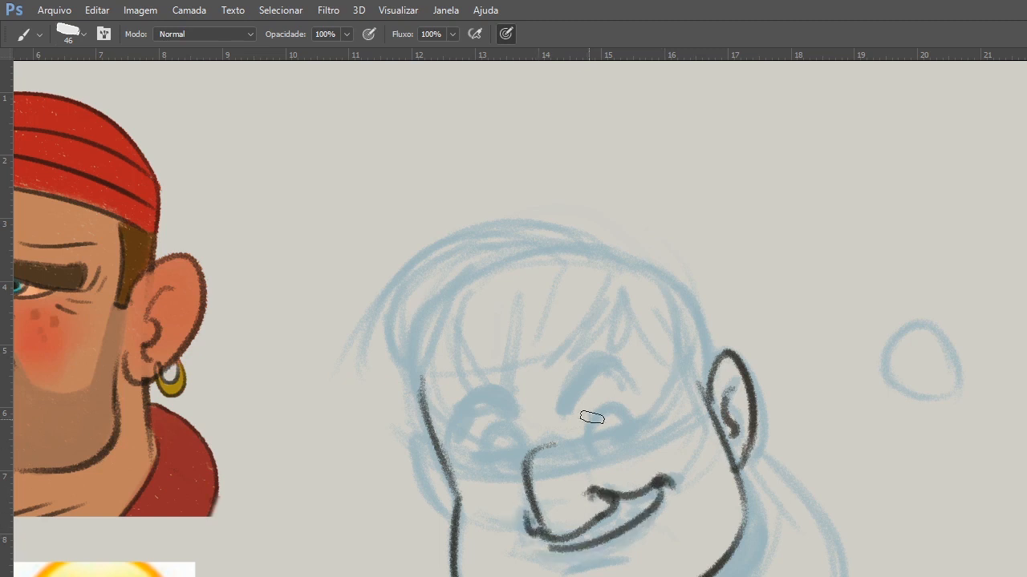
Outline both round eyes over the sketch and draw the upper arch of the far eyebrow.
{"action": "mouse_move", "coordinate": [562, 454]}
{"action": "left_mouse_down"}
{"action": "mouse_move", "coordinate": [687, 452]}
{"action": "mouse_move", "coordinate": [669, 414]}
{"action": "mouse_move", "coordinate": [711, 434]}
{"action": "left_mouse_up"}
{"action": "key", "text": "ctrl+z"}
{"action": "left_click_drag", "start_coordinate": [566, 467], "coordinate": [603, 465]}
{"action": "key", "text": "ctrl"}
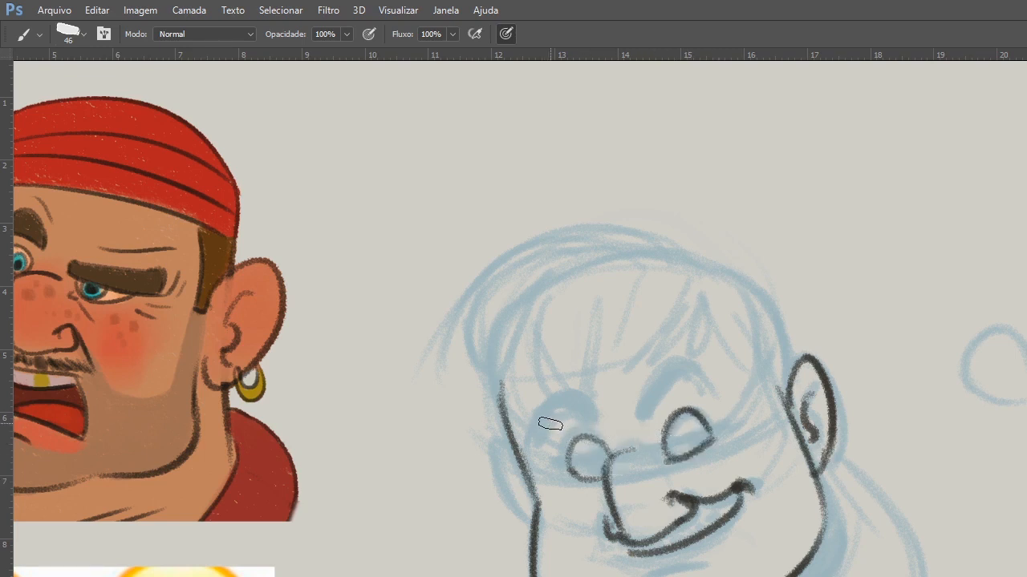
{"action": "left_click_drag", "start_coordinate": [523, 440], "coordinate": [592, 421]}
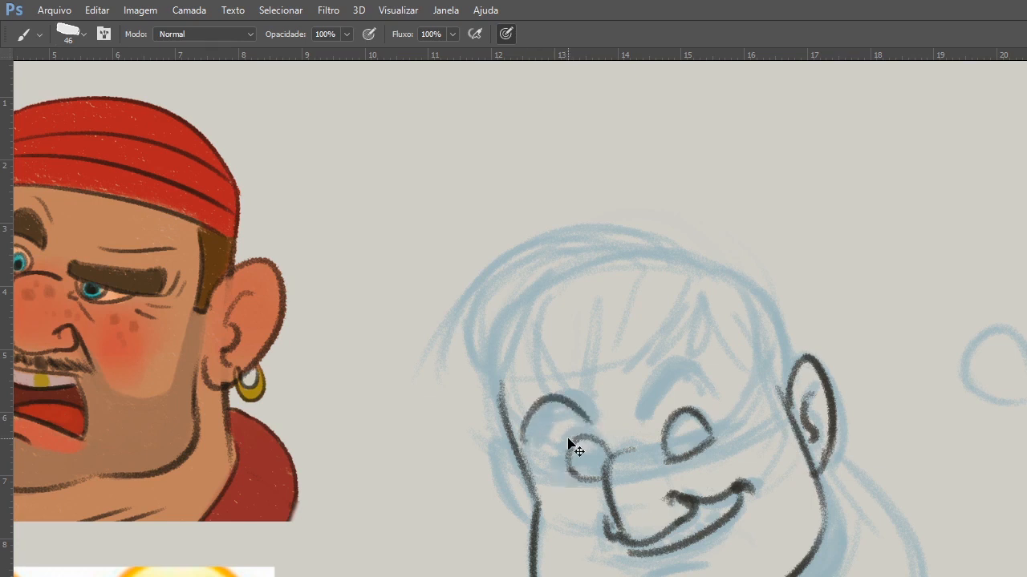
{"action": "key", "text": "ctrl+z"}
{"action": "left_click_drag", "start_coordinate": [520, 448], "coordinate": [594, 424]}
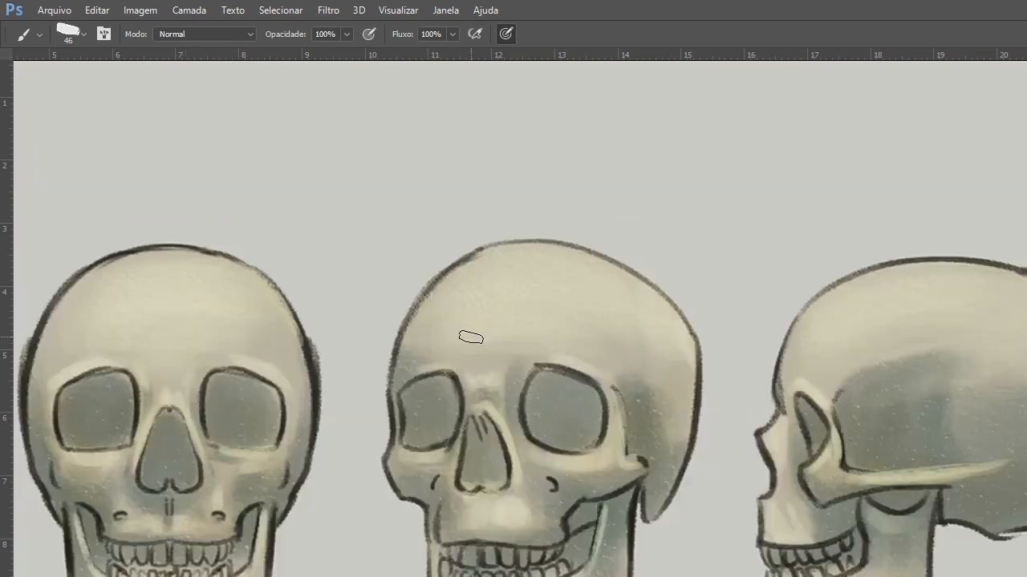
Remove the anatomical face and skull studies from the canvas.
{"action": "mouse_move", "coordinate": [820, 454]}
{"action": "left_mouse_down"}
{"action": "mouse_move", "coordinate": [413, 502]}
{"action": "mouse_move", "coordinate": [209, 505]}
{"action": "left_mouse_up"}
{"action": "left_click_drag", "start_coordinate": [963, 413], "coordinate": [441, 438]}
{"action": "left_click_drag", "start_coordinate": [912, 493], "coordinate": [556, 434]}
{"action": "mouse_move", "coordinate": [385, 570]}
{"action": "left_mouse_down"}
{"action": "mouse_move", "coordinate": [587, 437]}
{"action": "mouse_move", "coordinate": [625, 337]}
{"action": "left_mouse_up"}
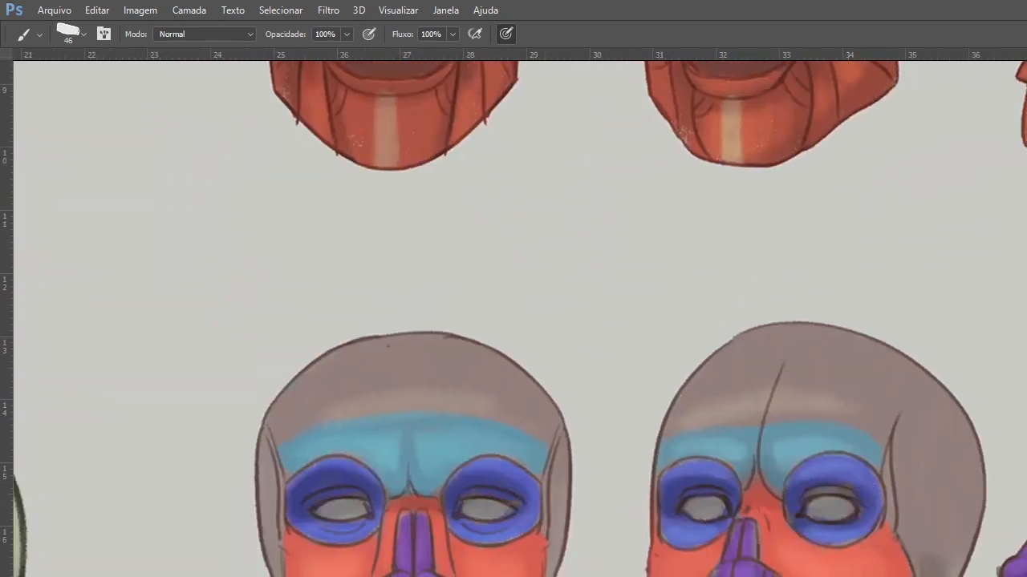
{"action": "key", "text": "alt+BackSpace"}
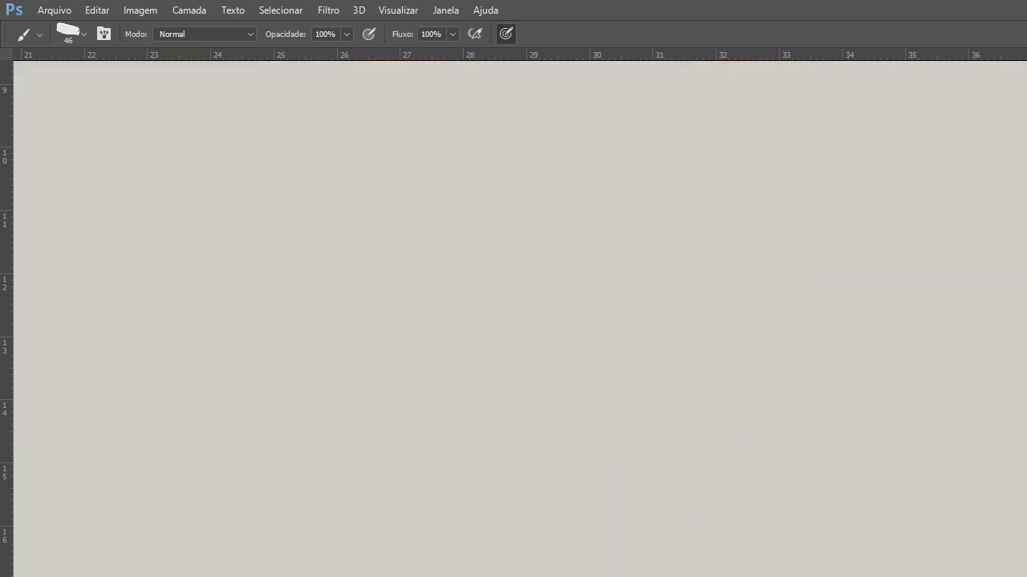
Fill in both arched eyebrows with heavy dark strokes, tapering their ends.
{"action": "mouse_move", "coordinate": [576, 503]}
{"action": "left_mouse_down"}
{"action": "mouse_move", "coordinate": [942, 486]}
{"action": "mouse_move", "coordinate": [1026, 543]}
{"action": "left_mouse_up"}
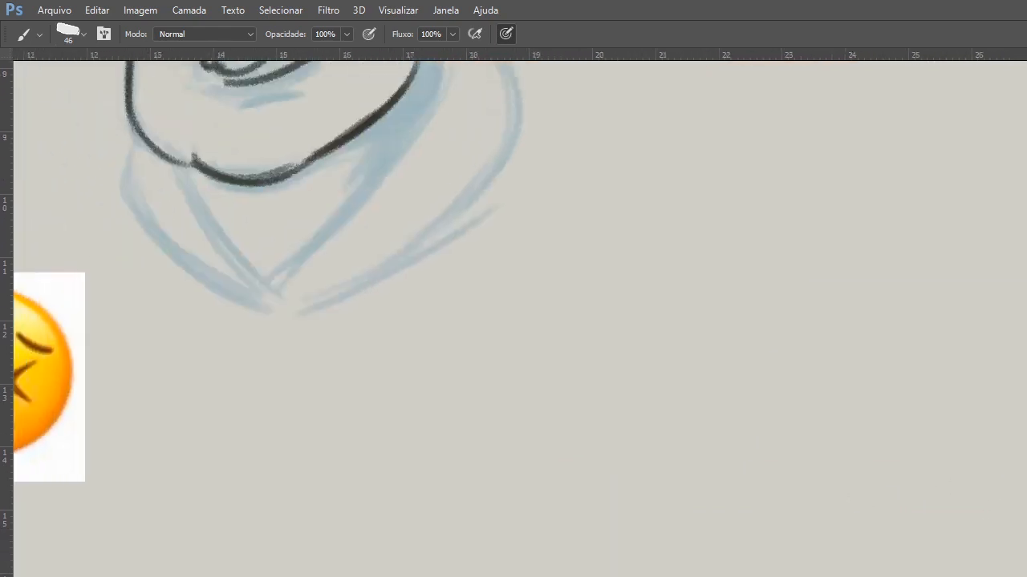
{"action": "left_click_drag", "start_coordinate": [824, 388], "coordinate": [939, 553]}
{"action": "left_click_drag", "start_coordinate": [806, 340], "coordinate": [929, 506]}
{"action": "left_click", "coordinate": [579, 348], "text": "ctrl"}
{"action": "left_click_drag", "start_coordinate": [590, 357], "coordinate": [604, 453]}
{"action": "mouse_move", "coordinate": [547, 274]}
{"action": "left_mouse_down"}
{"action": "mouse_move", "coordinate": [451, 332]}
{"action": "mouse_move", "coordinate": [459, 308]}
{"action": "mouse_move", "coordinate": [449, 276]}
{"action": "mouse_move", "coordinate": [474, 268]}
{"action": "mouse_move", "coordinate": [446, 313]}
{"action": "mouse_move", "coordinate": [498, 255]}
{"action": "mouse_move", "coordinate": [454, 286]}
{"action": "mouse_move", "coordinate": [509, 252]}
{"action": "mouse_move", "coordinate": [538, 273]}
{"action": "left_mouse_up"}
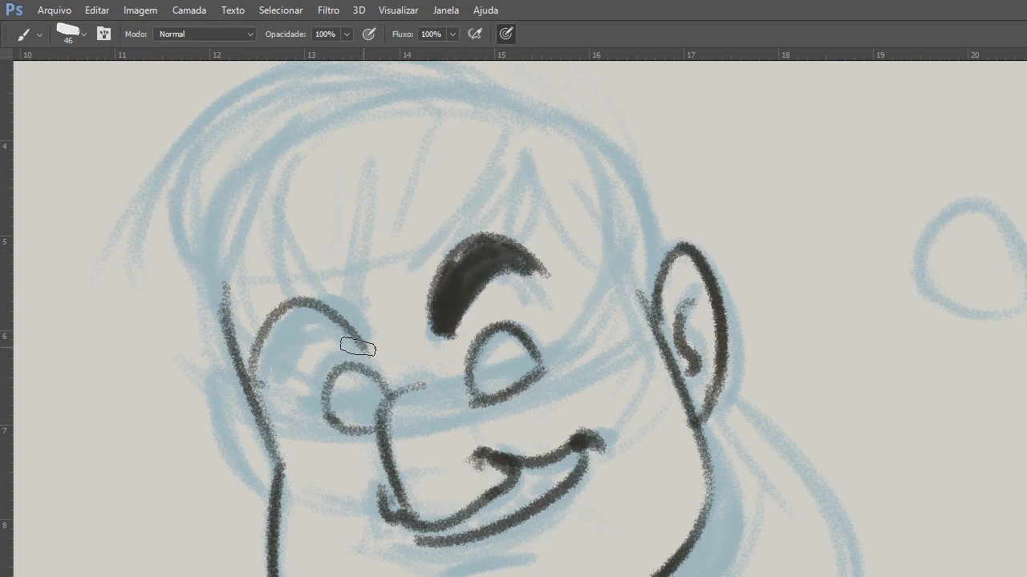
{"action": "mouse_move", "coordinate": [360, 350]}
{"action": "left_mouse_down"}
{"action": "mouse_move", "coordinate": [305, 324]}
{"action": "mouse_move", "coordinate": [257, 376]}
{"action": "mouse_move", "coordinate": [314, 320]}
{"action": "mouse_move", "coordinate": [265, 348]}
{"action": "mouse_move", "coordinate": [276, 335]}
{"action": "mouse_move", "coordinate": [353, 356]}
{"action": "mouse_move", "coordinate": [343, 349]}
{"action": "mouse_move", "coordinate": [261, 368]}
{"action": "left_mouse_up"}
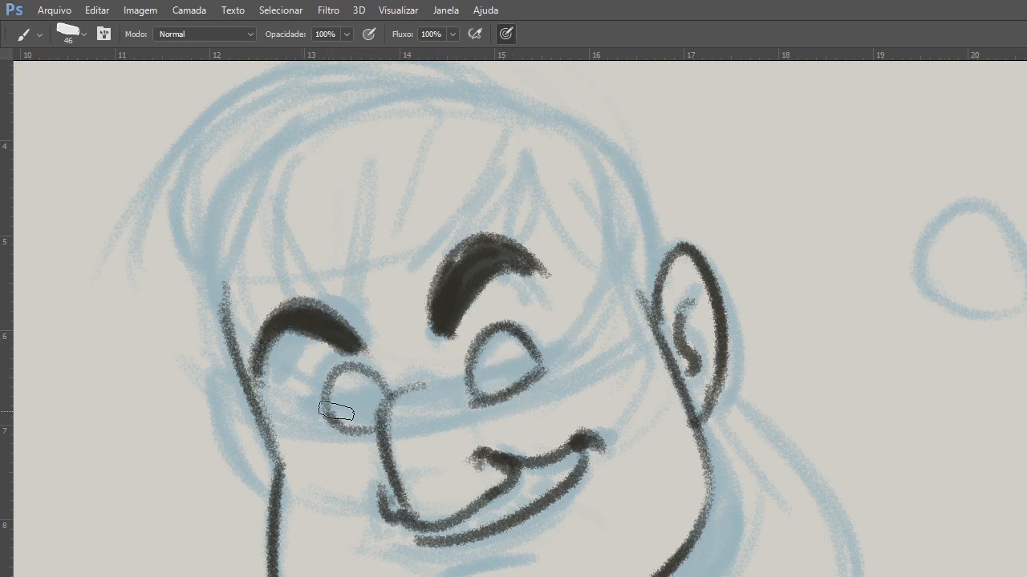
Draw a slanted half-closed eyelid line across each eye and shade the irises below it.
{"action": "left_click_drag", "start_coordinate": [297, 400], "coordinate": [399, 393]}
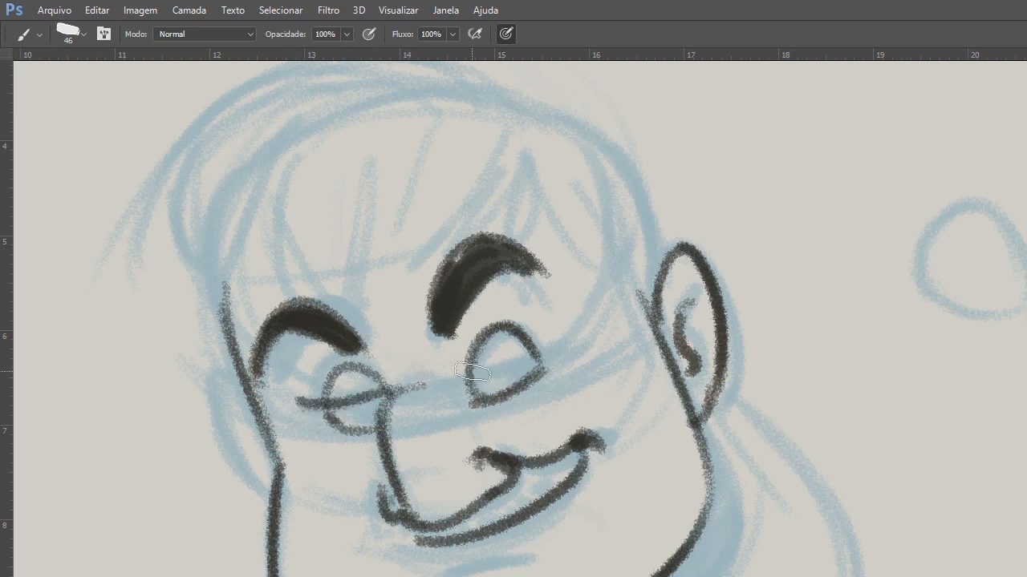
{"action": "key", "text": "ctrl+alt+z"}
{"action": "left_click_drag", "start_coordinate": [308, 404], "coordinate": [392, 396]}
{"action": "mouse_move", "coordinate": [474, 381]}
{"action": "left_mouse_down"}
{"action": "mouse_move", "coordinate": [555, 352]}
{"action": "mouse_move", "coordinate": [521, 370]}
{"action": "left_mouse_up"}
{"action": "key", "text": "ctrl+alt+z"}
{"action": "mouse_move", "coordinate": [380, 409]}
{"action": "left_mouse_down"}
{"action": "mouse_move", "coordinate": [363, 400]}
{"action": "mouse_move", "coordinate": [386, 393]}
{"action": "left_mouse_up"}
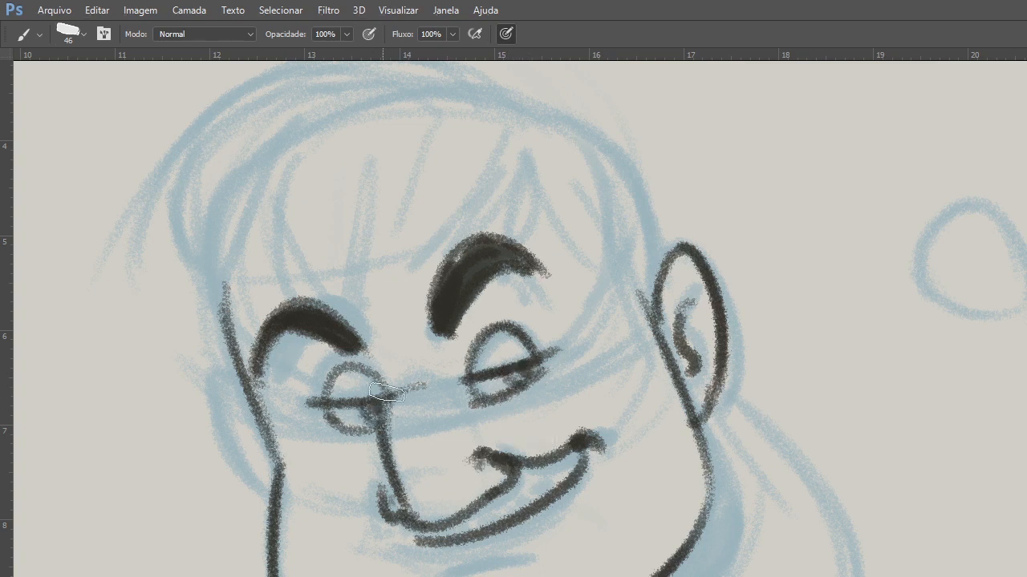
{"action": "left_click_drag", "start_coordinate": [309, 406], "coordinate": [397, 393]}
Add short creases beside the near eye, and darken the smile's inner curl, the mouth interior and the lower lip crease.
{"action": "left_click_drag", "start_coordinate": [484, 449], "coordinate": [479, 453]}
{"action": "mouse_move", "coordinate": [557, 362]}
{"action": "left_mouse_down"}
{"action": "mouse_move", "coordinate": [579, 354]}
{"action": "mouse_move", "coordinate": [584, 369]}
{"action": "left_mouse_up"}
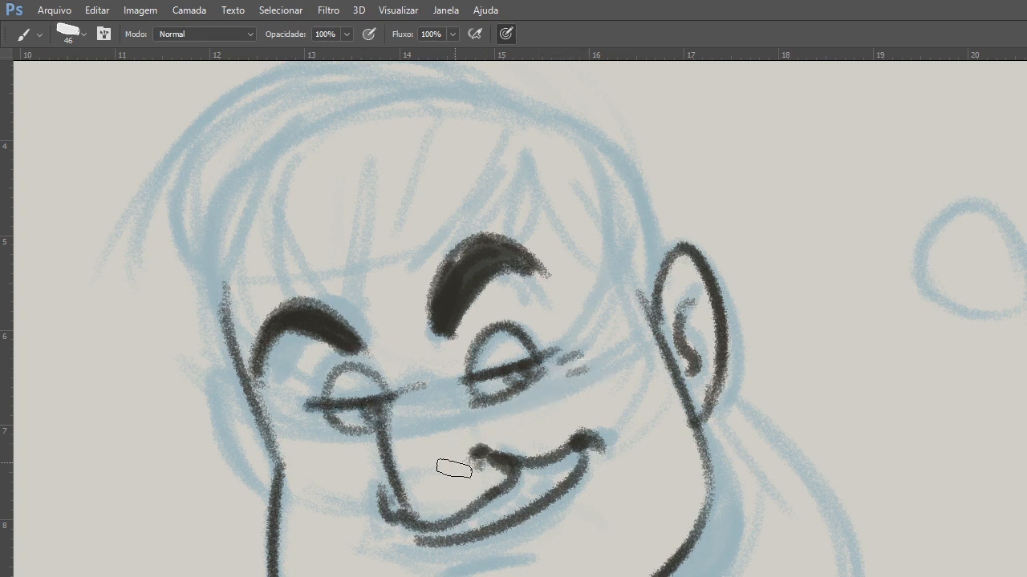
{"action": "left_click_drag", "start_coordinate": [488, 519], "coordinate": [558, 473]}
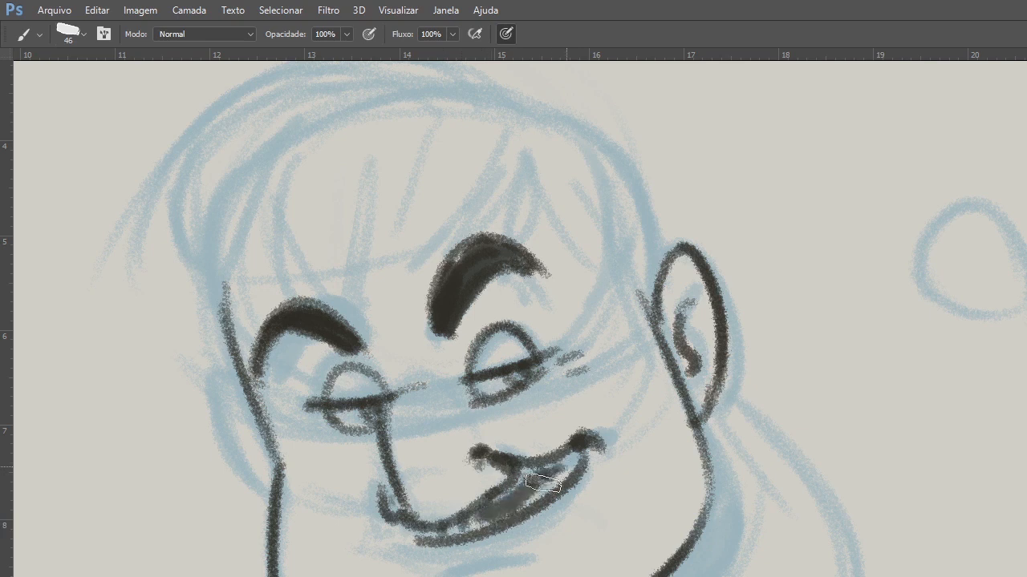
{"action": "left_click_drag", "start_coordinate": [442, 568], "coordinate": [503, 549]}
Trace the hair's domed top outline and the side lock falling over the far temple.
{"action": "mouse_move", "coordinate": [598, 438]}
{"action": "left_mouse_down"}
{"action": "mouse_move", "coordinate": [590, 441]}
{"action": "mouse_move", "coordinate": [690, 505]}
{"action": "left_mouse_up"}
{"action": "left_click_drag", "start_coordinate": [217, 233], "coordinate": [563, 182]}
{"action": "left_click_drag", "start_coordinate": [202, 265], "coordinate": [512, 172]}
{"action": "mouse_move", "coordinate": [242, 221]}
{"action": "left_mouse_down"}
{"action": "mouse_move", "coordinate": [225, 306]}
{"action": "mouse_move", "coordinate": [259, 378]}
{"action": "mouse_move", "coordinate": [277, 374]}
{"action": "mouse_move", "coordinate": [300, 274]}
{"action": "left_mouse_up"}
Draw the pointed fringe locks across the forehead and trace the hair outline down to the near ear.
{"action": "left_click_drag", "start_coordinate": [334, 209], "coordinate": [351, 377]}
{"action": "left_click_drag", "start_coordinate": [340, 312], "coordinate": [384, 390]}
{"action": "left_click_drag", "start_coordinate": [401, 391], "coordinate": [439, 226]}
{"action": "left_click_drag", "start_coordinate": [438, 226], "coordinate": [411, 385]}
{"action": "mouse_move", "coordinate": [417, 377]}
{"action": "left_mouse_down"}
{"action": "mouse_move", "coordinate": [471, 312]}
{"action": "mouse_move", "coordinate": [499, 253]}
{"action": "left_mouse_up"}
{"action": "left_click_drag", "start_coordinate": [451, 393], "coordinate": [524, 290]}
{"action": "mouse_move", "coordinate": [574, 234]}
{"action": "left_mouse_down"}
{"action": "mouse_move", "coordinate": [561, 317]}
{"action": "mouse_move", "coordinate": [606, 353]}
{"action": "mouse_move", "coordinate": [666, 370]}
{"action": "left_mouse_up"}
{"action": "mouse_move", "coordinate": [561, 178]}
{"action": "left_mouse_down"}
{"action": "mouse_move", "coordinate": [718, 329]}
{"action": "mouse_move", "coordinate": [702, 402]}
{"action": "left_mouse_up"}
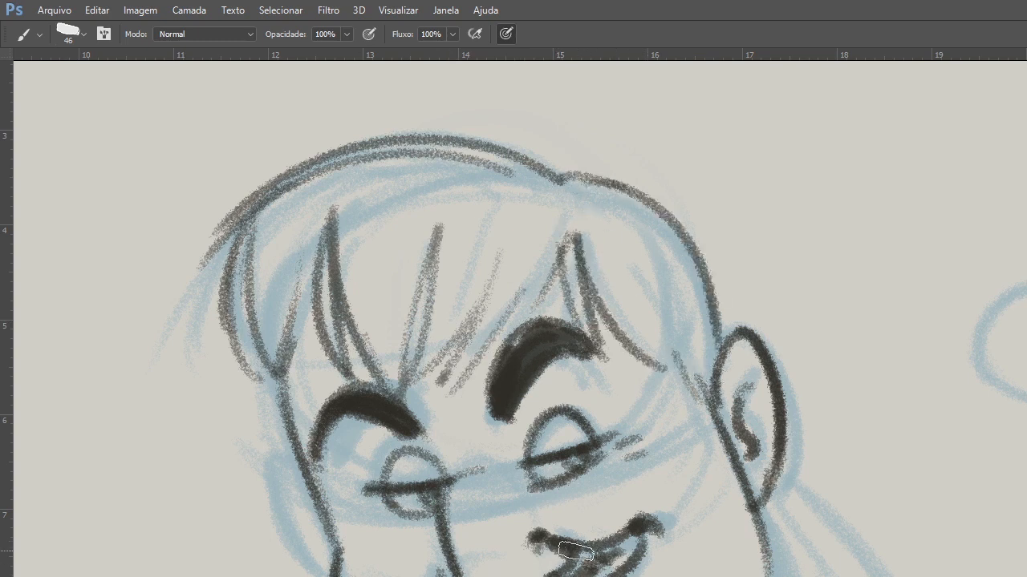
Trace the far ear with its inner fold and draw light cheek curves on both sides of the face.
{"action": "mouse_move", "coordinate": [660, 513]}
{"action": "left_mouse_down"}
{"action": "mouse_move", "coordinate": [691, 386]}
{"action": "mouse_move", "coordinate": [691, 478]}
{"action": "left_mouse_up"}
{"action": "left_click_drag", "start_coordinate": [300, 474], "coordinate": [306, 572]}
{"action": "left_click_drag", "start_coordinate": [298, 511], "coordinate": [332, 547]}
{"action": "left_click_drag", "start_coordinate": [582, 576], "coordinate": [553, 510]}
{"action": "mouse_move", "coordinate": [686, 263]}
{"action": "left_mouse_down"}
{"action": "mouse_move", "coordinate": [719, 361]}
{"action": "mouse_move", "coordinate": [654, 565]}
{"action": "left_mouse_up"}
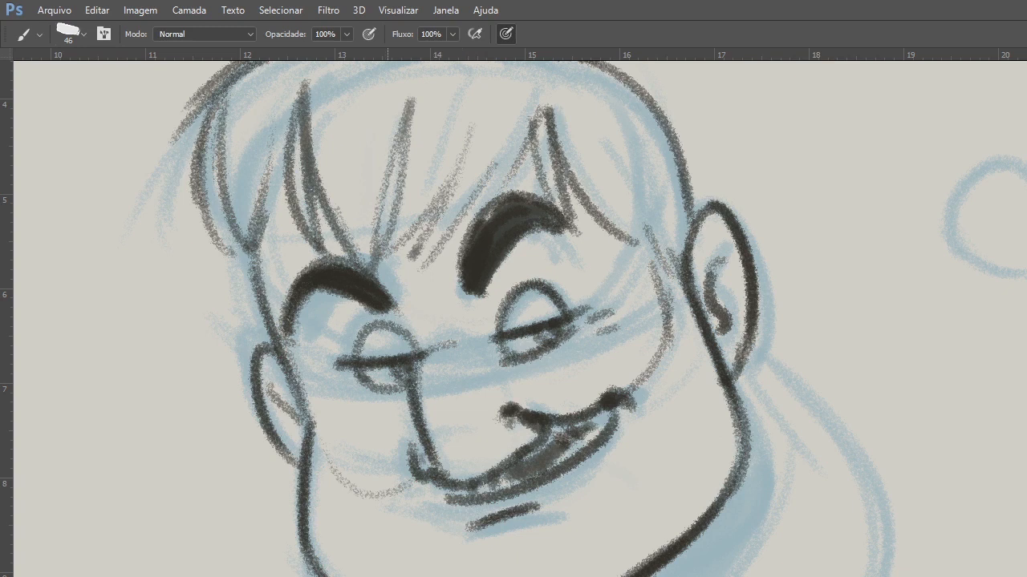
Draw the shoulder contour descending from behind the near ear and the neck line below the jaw.
{"action": "left_click_drag", "start_coordinate": [755, 362], "coordinate": [876, 576]}
{"action": "left_click_drag", "start_coordinate": [754, 473], "coordinate": [725, 576]}
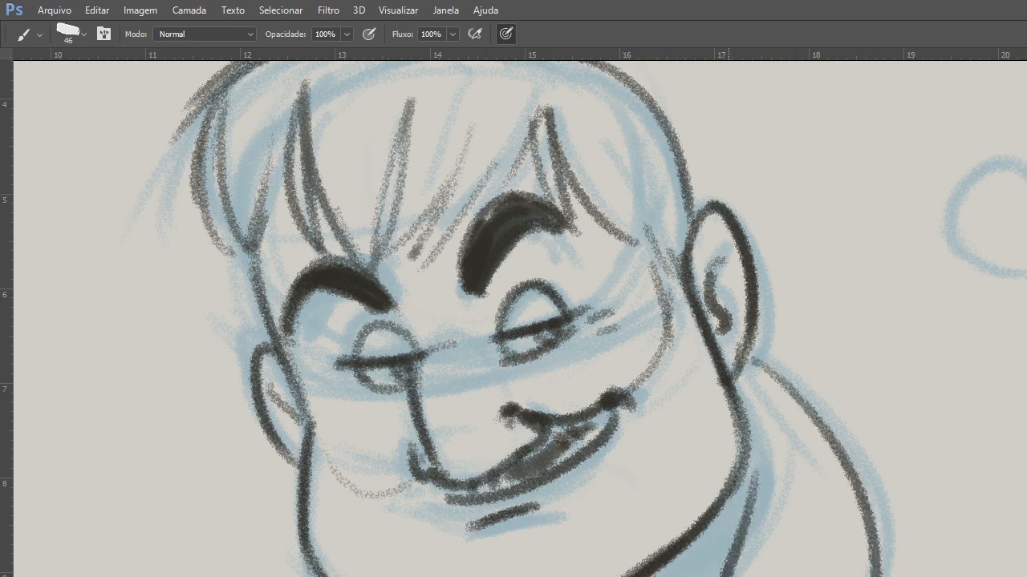
{"action": "mouse_move", "coordinate": [794, 387]}
{"action": "left_mouse_down"}
{"action": "mouse_move", "coordinate": [758, 363]}
{"action": "mouse_move", "coordinate": [753, 489]}
{"action": "left_mouse_up"}
Thicken the short crease below the lower lip and darken the mouth interior beneath the teeth.
{"action": "left_click_drag", "start_coordinate": [579, 472], "coordinate": [628, 521]}
{"action": "left_click_drag", "start_coordinate": [520, 574], "coordinate": [584, 555]}
{"action": "mouse_move", "coordinate": [616, 469]}
{"action": "left_mouse_down"}
{"action": "mouse_move", "coordinate": [668, 452]}
{"action": "mouse_move", "coordinate": [575, 459]}
{"action": "mouse_move", "coordinate": [555, 475]}
{"action": "mouse_move", "coordinate": [588, 468]}
{"action": "mouse_move", "coordinate": [565, 514]}
{"action": "left_mouse_up"}
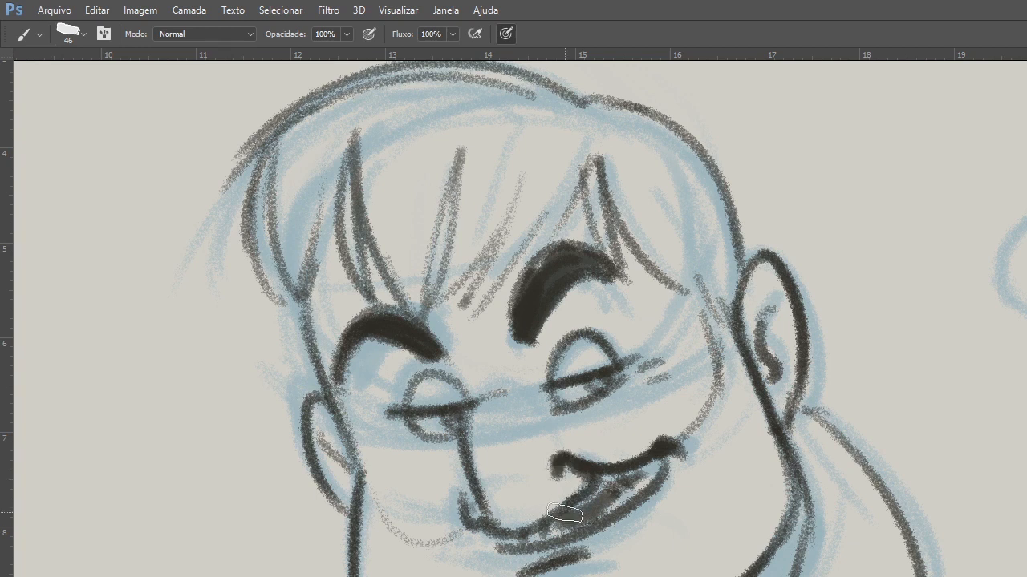
Darken the nose bridge, link it to the far eyebrow, and add under-eye creases and freckle marks on the far cheek.
{"action": "mouse_move", "coordinate": [506, 393]}
{"action": "left_mouse_down"}
{"action": "mouse_move", "coordinate": [484, 394]}
{"action": "mouse_move", "coordinate": [470, 412]}
{"action": "mouse_move", "coordinate": [518, 395]}
{"action": "left_mouse_up"}
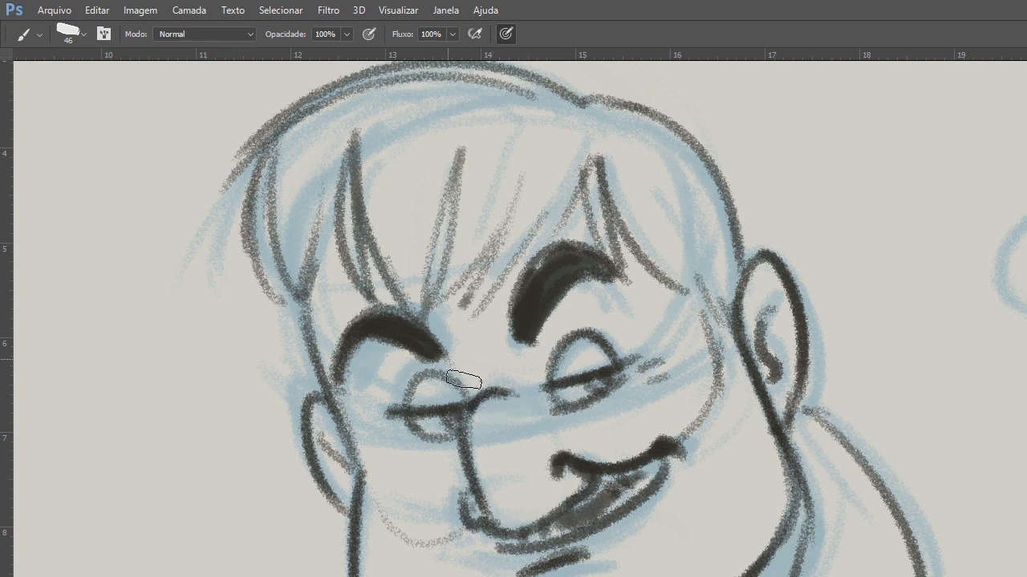
{"action": "left_click_drag", "start_coordinate": [448, 360], "coordinate": [474, 394]}
{"action": "mouse_move", "coordinate": [454, 437]}
{"action": "left_mouse_down"}
{"action": "mouse_move", "coordinate": [374, 442]}
{"action": "mouse_move", "coordinate": [403, 452]}
{"action": "left_mouse_up"}
{"action": "mouse_move", "coordinate": [470, 487]}
{"action": "left_mouse_down"}
{"action": "mouse_move", "coordinate": [702, 441]}
{"action": "mouse_move", "coordinate": [577, 446]}
{"action": "left_mouse_up"}
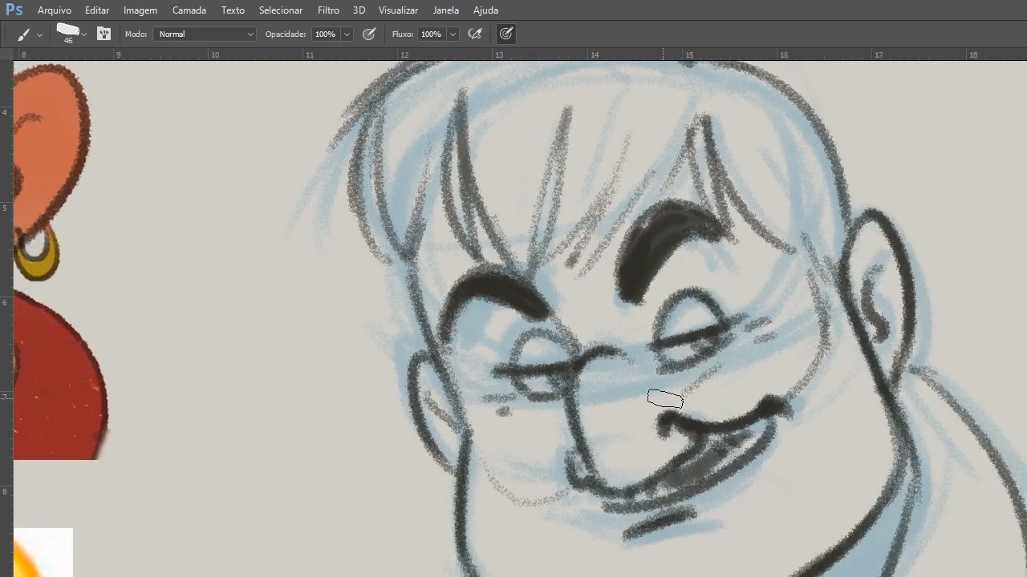
{"action": "left_click", "coordinate": [535, 417]}
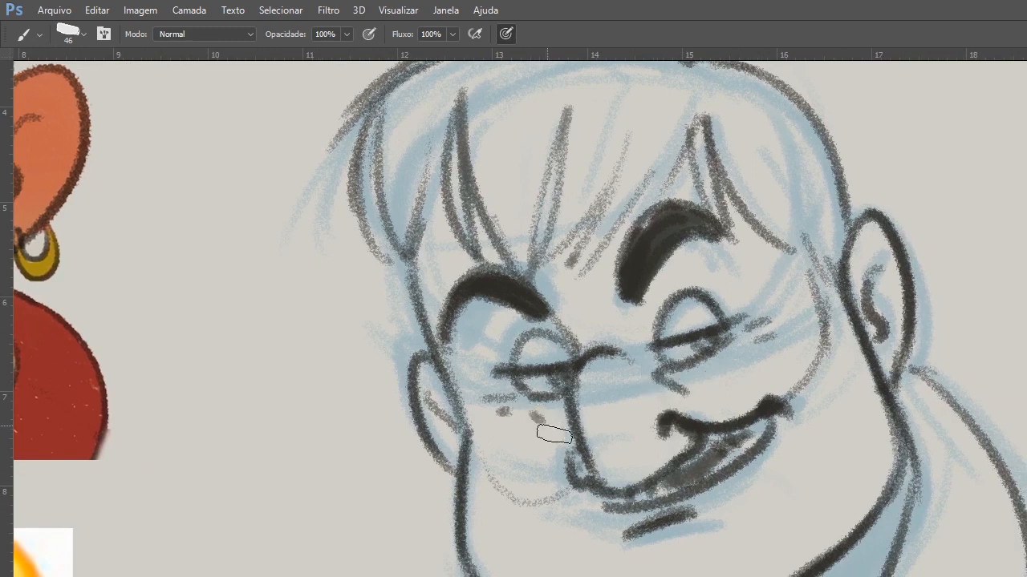
{"action": "key", "text": "z"}
{"action": "left_click", "coordinate": [671, 494], "text": "alt"}
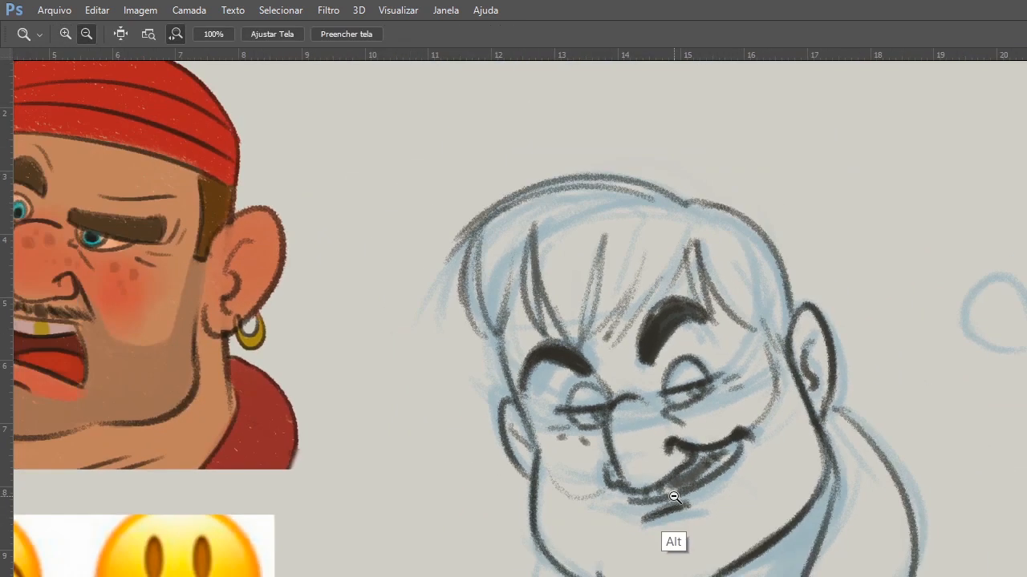
Toggle the blue sketch to check the line art on its own, and hide the whole smiling head drawing.
{"action": "key", "text": "b"}
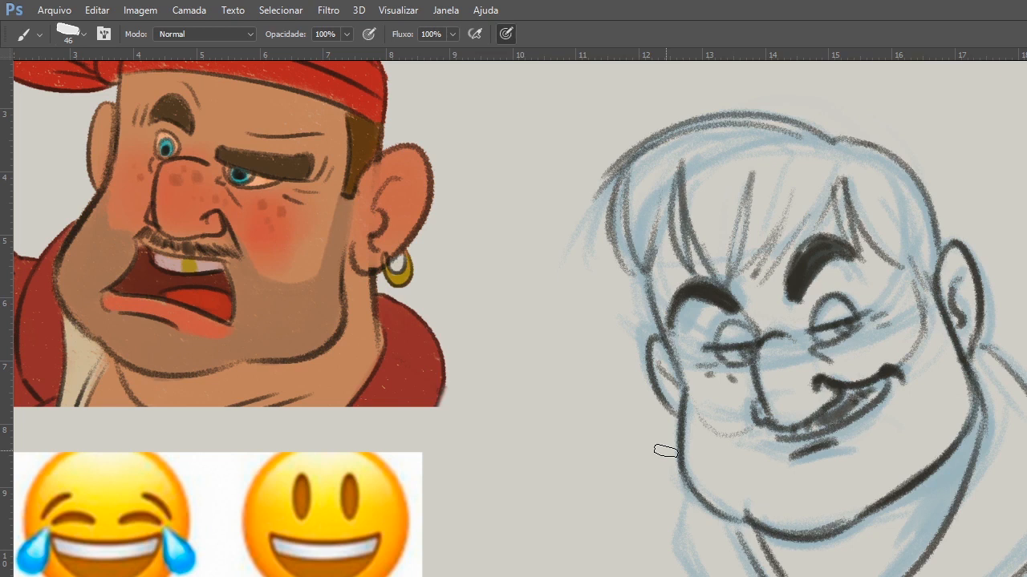
{"action": "key", "text": "ctrl+comma"}
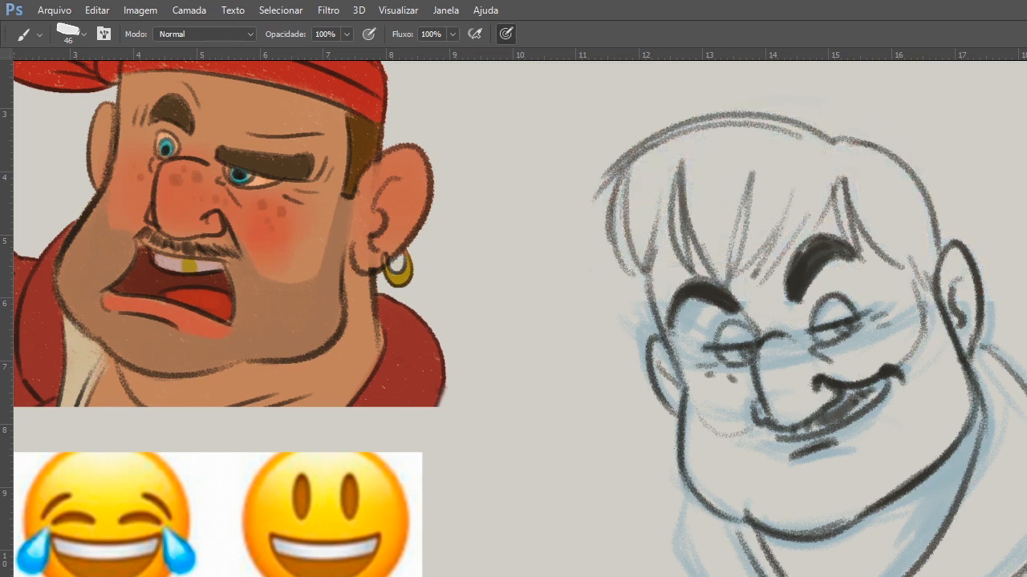
{"action": "key", "text": "ctrl+comma"}
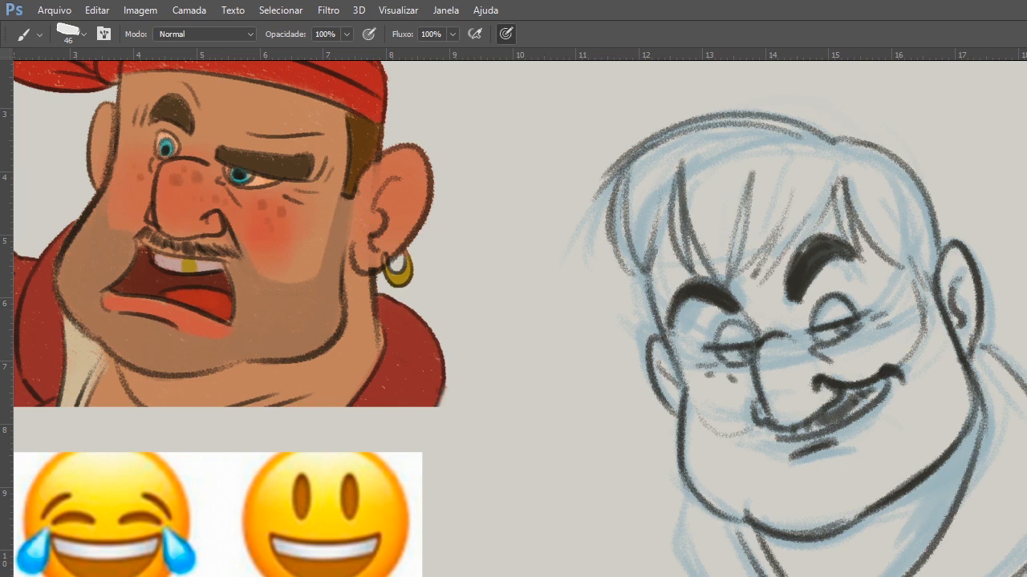
{"action": "key", "text": "ctrl+comma"}
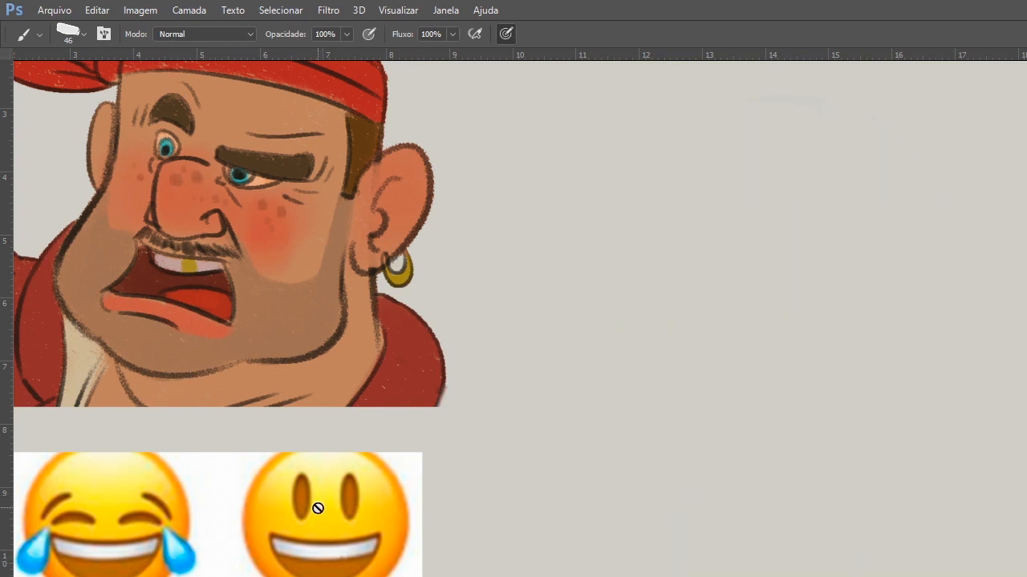
Sketch three dark ovals beside the pirate: one nearly round, one tall and narrow, and one wide and flat.
{"action": "mouse_move", "coordinate": [638, 324]}
{"action": "left_mouse_down"}
{"action": "mouse_move", "coordinate": [641, 440]}
{"action": "mouse_move", "coordinate": [600, 360]}
{"action": "mouse_move", "coordinate": [664, 438]}
{"action": "mouse_move", "coordinate": [684, 408]}
{"action": "mouse_move", "coordinate": [601, 349]}
{"action": "mouse_move", "coordinate": [609, 427]}
{"action": "left_mouse_up"}
{"action": "mouse_move", "coordinate": [743, 366]}
{"action": "left_mouse_down"}
{"action": "mouse_move", "coordinate": [800, 305]}
{"action": "mouse_move", "coordinate": [814, 362]}
{"action": "mouse_move", "coordinate": [730, 425]}
{"action": "mouse_move", "coordinate": [822, 365]}
{"action": "left_mouse_up"}
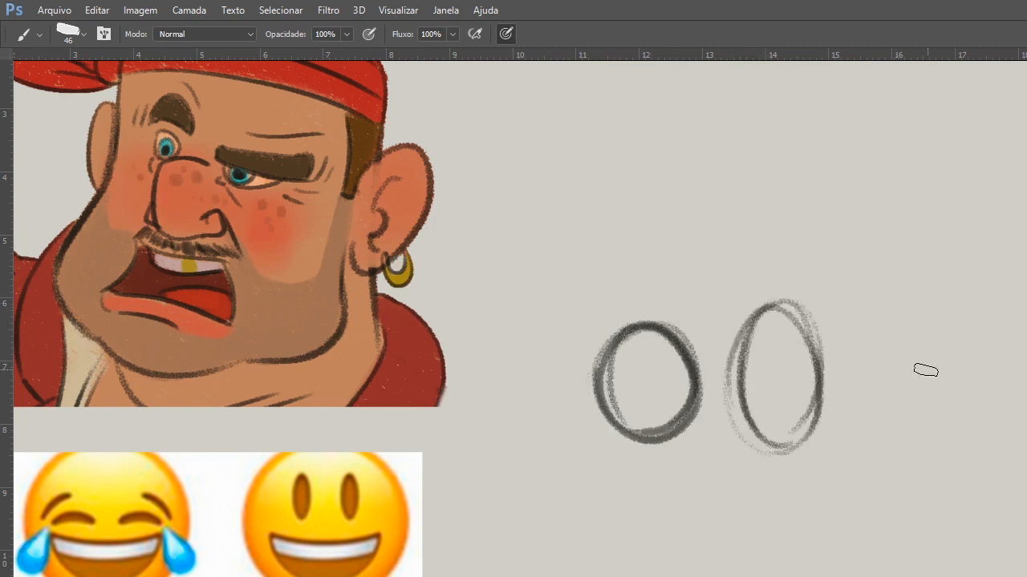
{"action": "mouse_move", "coordinate": [946, 355]}
{"action": "left_mouse_down"}
{"action": "mouse_move", "coordinate": [928, 348]}
{"action": "mouse_move", "coordinate": [858, 369]}
{"action": "mouse_move", "coordinate": [866, 386]}
{"action": "left_mouse_up"}
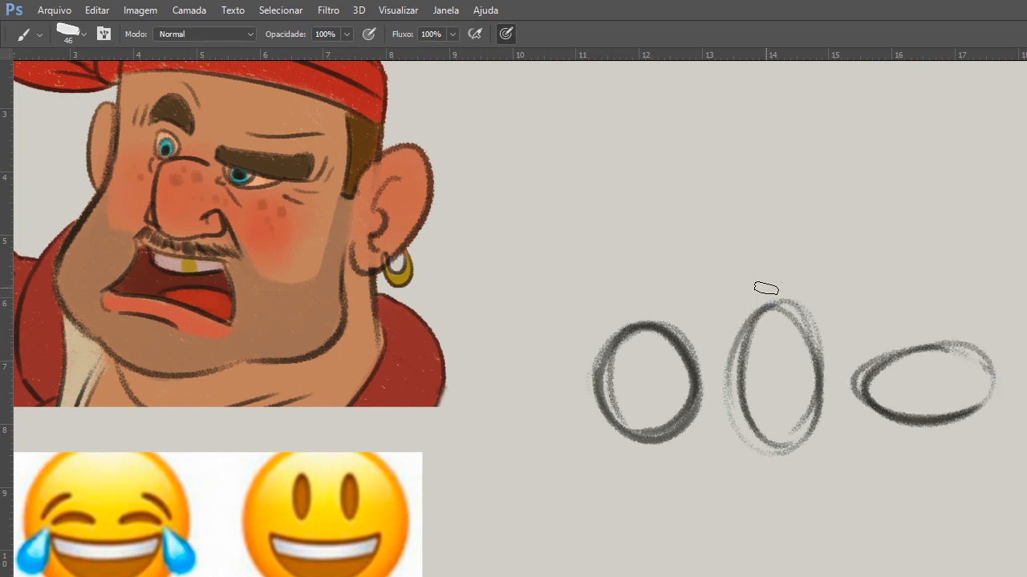
{"action": "key", "text": "l"}
{"action": "mouse_move", "coordinate": [917, 286]}
{"action": "left_mouse_down"}
{"action": "mouse_move", "coordinate": [516, 442]}
{"action": "mouse_move", "coordinate": [967, 290]}
{"action": "left_mouse_up"}
{"action": "key", "text": "ctrl+d"}
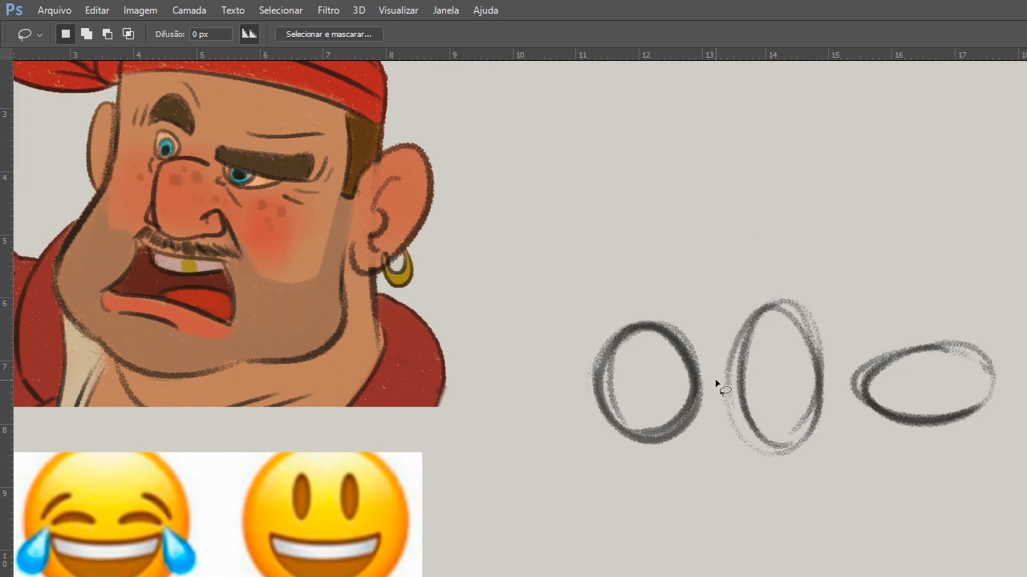
Add simple eyes and an open mouth inside the round and tall ovals, with a curved arrow above the round one.
{"action": "key", "text": "b"}
{"action": "mouse_move", "coordinate": [630, 369]}
{"action": "left_mouse_down"}
{"action": "mouse_move", "coordinate": [631, 384]}
{"action": "mouse_move", "coordinate": [661, 382]}
{"action": "mouse_move", "coordinate": [646, 417]}
{"action": "left_mouse_up"}
{"action": "left_click_drag", "start_coordinate": [602, 324], "coordinate": [672, 280]}
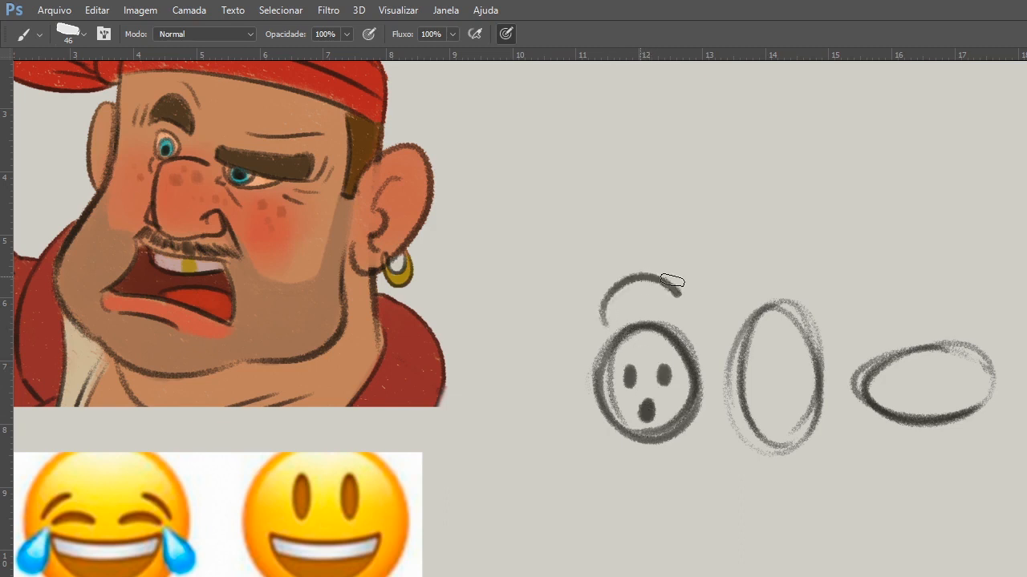
{"action": "left_click_drag", "start_coordinate": [670, 268], "coordinate": [692, 297]}
{"action": "mouse_move", "coordinate": [767, 351]}
{"action": "left_mouse_down"}
{"action": "mouse_move", "coordinate": [767, 375]}
{"action": "mouse_move", "coordinate": [791, 375]}
{"action": "mouse_move", "coordinate": [773, 438]}
{"action": "left_mouse_up"}
Cut the wide flat oval out of the drawing with a lasso selection and clear the selection.
{"action": "key", "text": "l"}
{"action": "left_click_drag", "start_coordinate": [935, 271], "coordinate": [935, 244]}
{"action": "key", "text": "ctrl+x"}
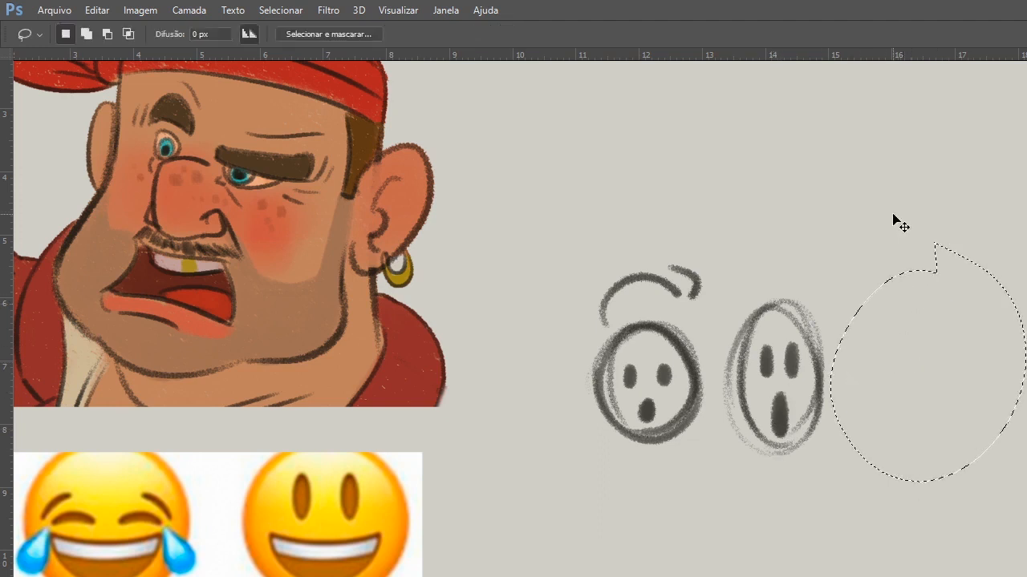
{"action": "key", "text": "ctrl+d"}
Move the two small face studies below the pirate reference, freeing the space beside it.
{"action": "key", "text": "v"}
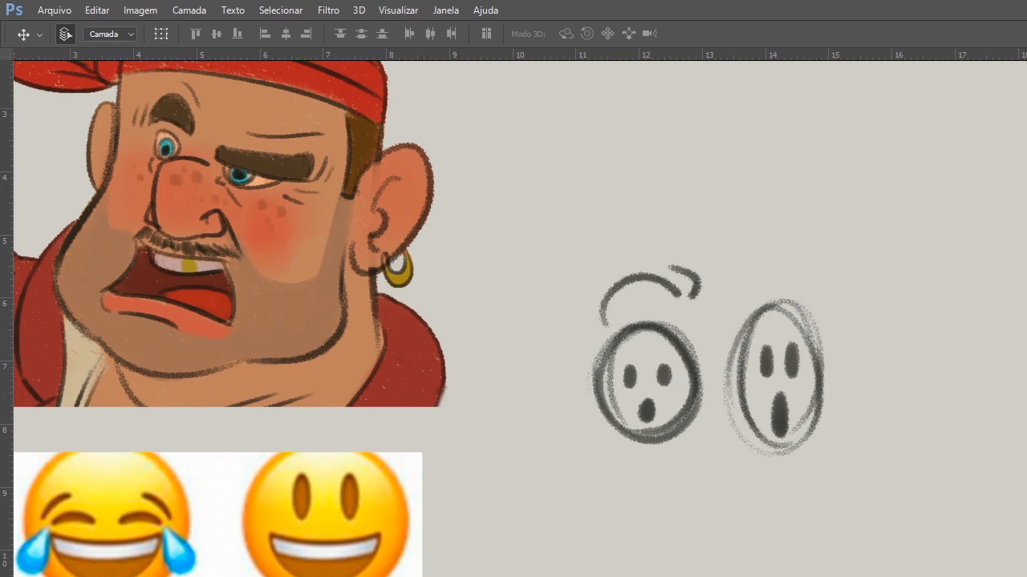
{"action": "mouse_move", "coordinate": [784, 430]}
{"action": "left_mouse_down"}
{"action": "mouse_move", "coordinate": [474, 576]}
{"action": "mouse_move", "coordinate": [305, 576]}
{"action": "left_mouse_up"}
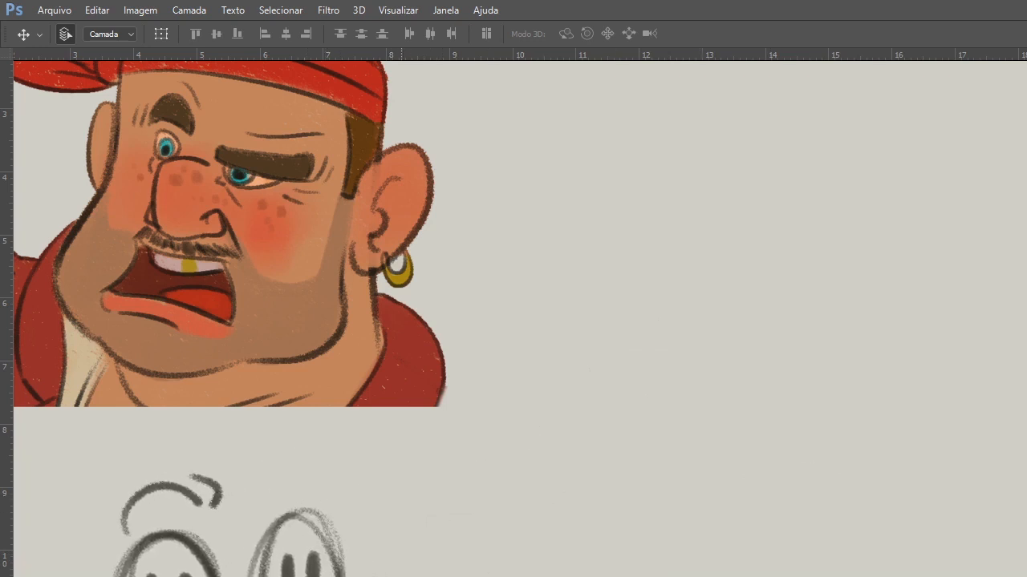
{"action": "left_click_drag", "start_coordinate": [401, 337], "coordinate": [418, 393]}
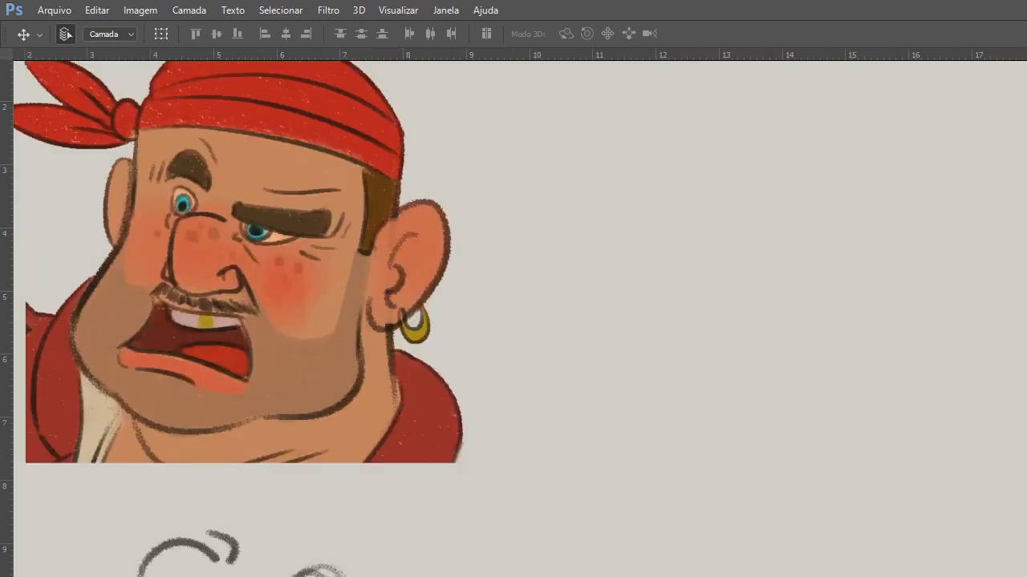
Sketch the cranium of a new head beside the pirate as a loose circle with overlapping blue strokes.
{"action": "key", "text": "b"}
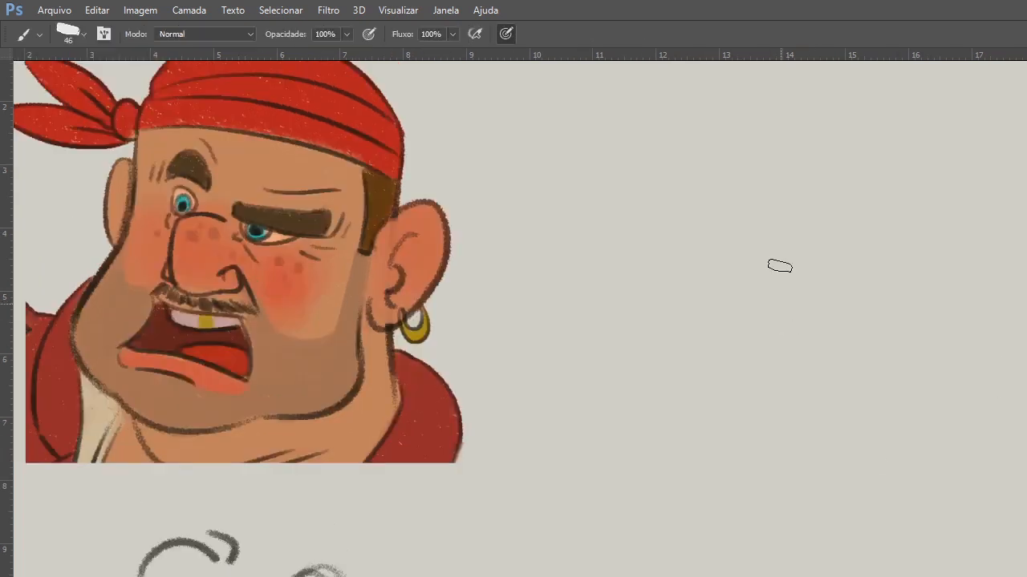
{"action": "mouse_move", "coordinate": [722, 189]}
{"action": "left_mouse_down"}
{"action": "mouse_move", "coordinate": [831, 177]}
{"action": "mouse_move", "coordinate": [855, 194]}
{"action": "left_mouse_up"}
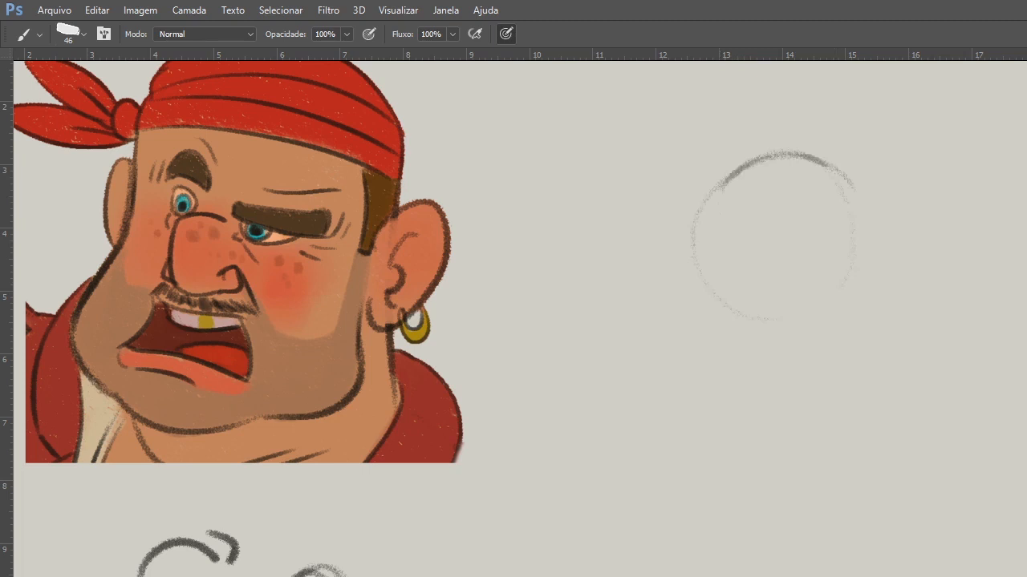
{"action": "mouse_move", "coordinate": [733, 172]}
{"action": "left_mouse_down"}
{"action": "mouse_move", "coordinate": [729, 331]}
{"action": "mouse_move", "coordinate": [859, 195]}
{"action": "mouse_move", "coordinate": [878, 262]}
{"action": "left_mouse_up"}
{"action": "mouse_move", "coordinate": [711, 352]}
{"action": "left_mouse_down"}
{"action": "mouse_move", "coordinate": [858, 181]}
{"action": "mouse_move", "coordinate": [839, 340]}
{"action": "left_mouse_up"}
{"action": "mouse_move", "coordinate": [702, 197]}
{"action": "left_mouse_down"}
{"action": "mouse_move", "coordinate": [708, 333]}
{"action": "mouse_move", "coordinate": [668, 334]}
{"action": "left_mouse_up"}
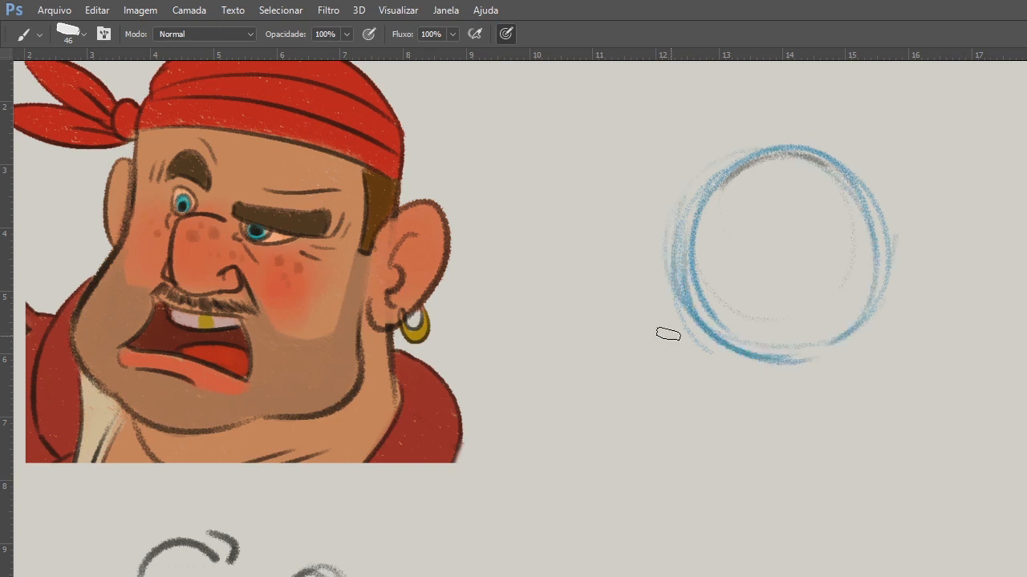
Draw both sides of the face in blue down from the cranium and join them with an angular jaw and rounded chin.
{"action": "mouse_move", "coordinate": [682, 294]}
{"action": "left_mouse_down"}
{"action": "mouse_move", "coordinate": [703, 422]}
{"action": "mouse_move", "coordinate": [759, 484]}
{"action": "mouse_move", "coordinate": [704, 431]}
{"action": "mouse_move", "coordinate": [760, 483]}
{"action": "left_mouse_up"}
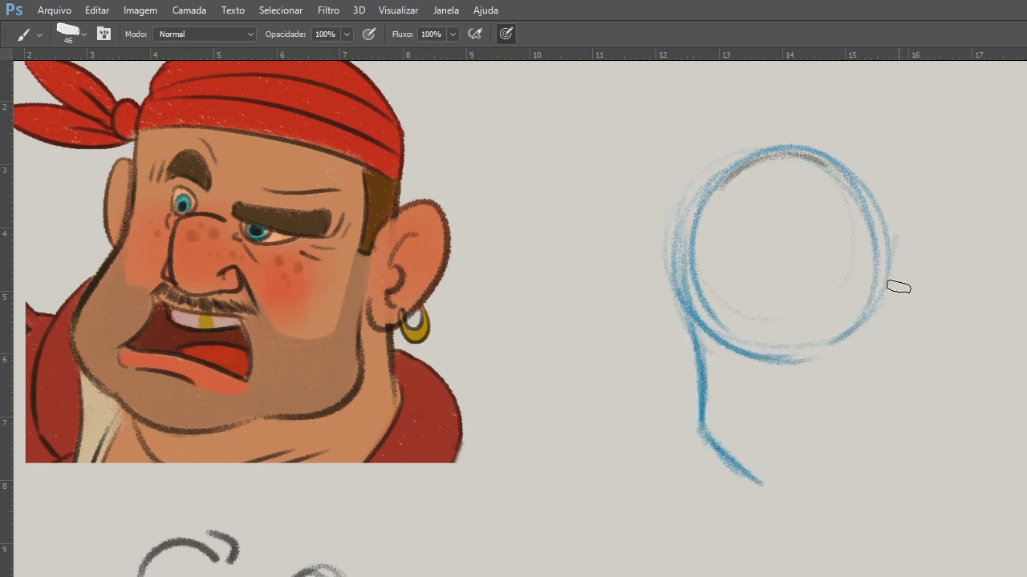
{"action": "left_click_drag", "start_coordinate": [888, 266], "coordinate": [920, 402]}
{"action": "left_click_drag", "start_coordinate": [758, 465], "coordinate": [864, 481]}
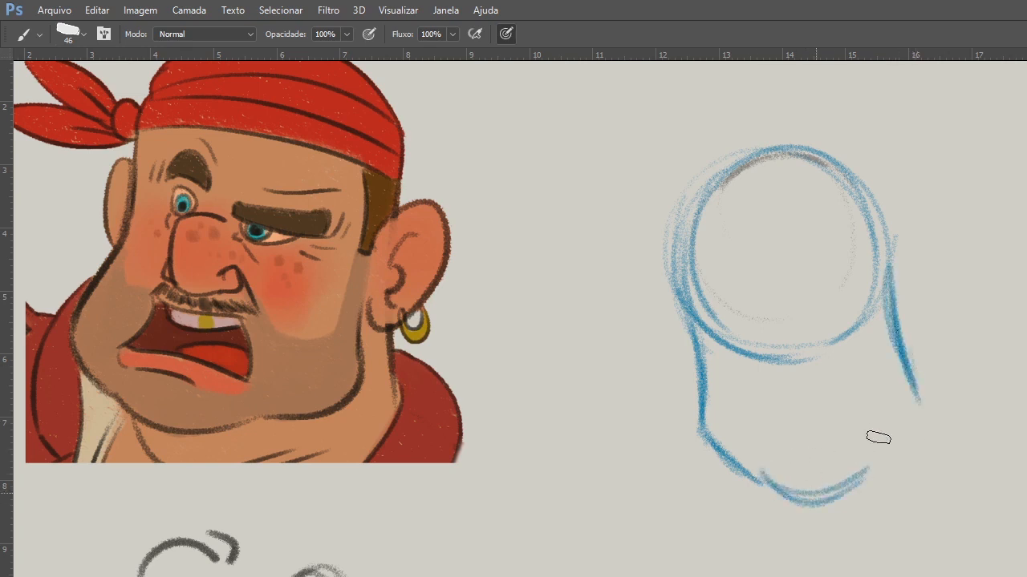
{"action": "left_click_drag", "start_coordinate": [919, 401], "coordinate": [766, 482]}
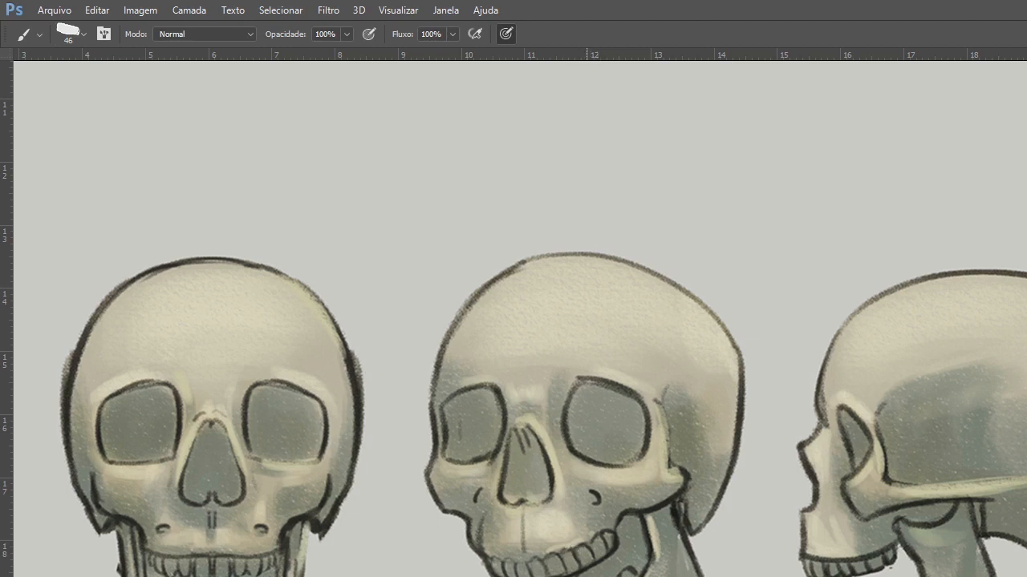
Examine the front, three-quarter and side views of the skull and the colour-coded facial planes.
{"action": "left_click_drag", "start_coordinate": [733, 569], "coordinate": [669, 497]}
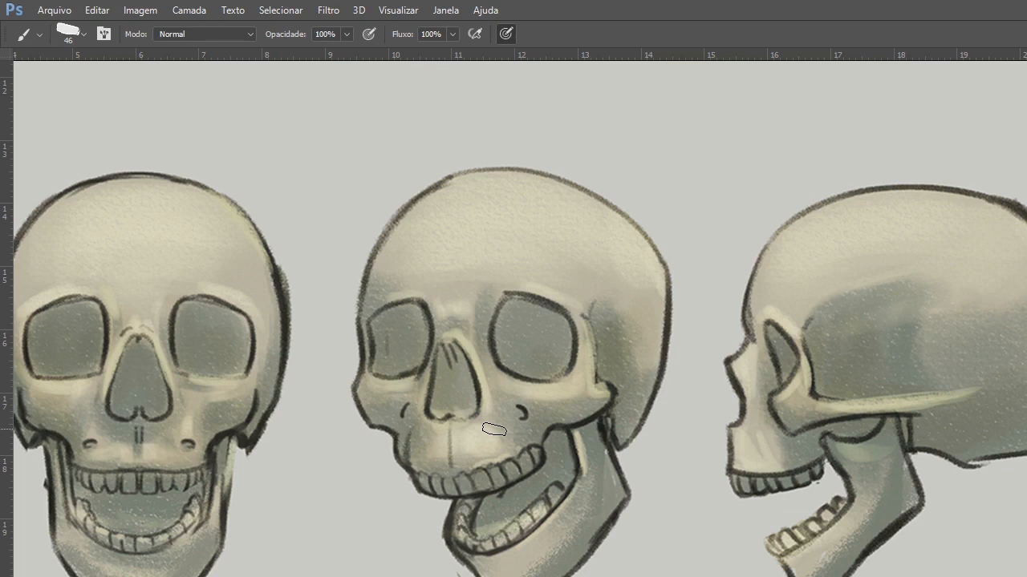
{"action": "left_click_drag", "start_coordinate": [758, 488], "coordinate": [345, 481]}
{"action": "mouse_move", "coordinate": [794, 475]}
{"action": "left_mouse_down"}
{"action": "mouse_move", "coordinate": [506, 462]}
{"action": "mouse_move", "coordinate": [381, 441]}
{"action": "left_mouse_up"}
{"action": "mouse_move", "coordinate": [746, 425]}
{"action": "left_mouse_down"}
{"action": "mouse_move", "coordinate": [564, 399]}
{"action": "mouse_move", "coordinate": [453, 483]}
{"action": "mouse_move", "coordinate": [436, 484]}
{"action": "left_mouse_up"}
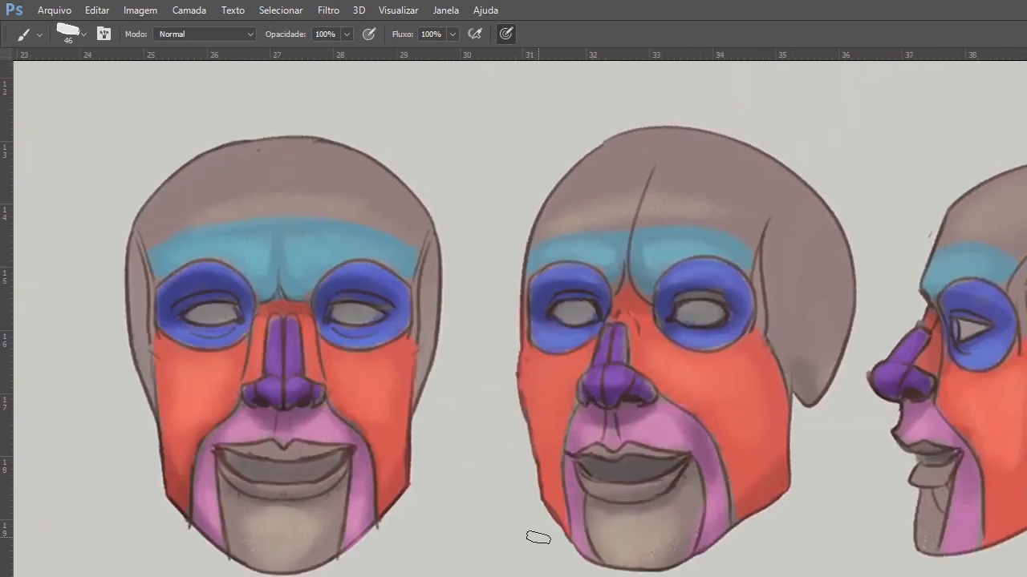
{"action": "left_click_drag", "start_coordinate": [473, 507], "coordinate": [915, 494]}
{"action": "left_click_drag", "start_coordinate": [369, 471], "coordinate": [910, 437]}
{"action": "left_click_drag", "start_coordinate": [634, 478], "coordinate": [773, 423]}
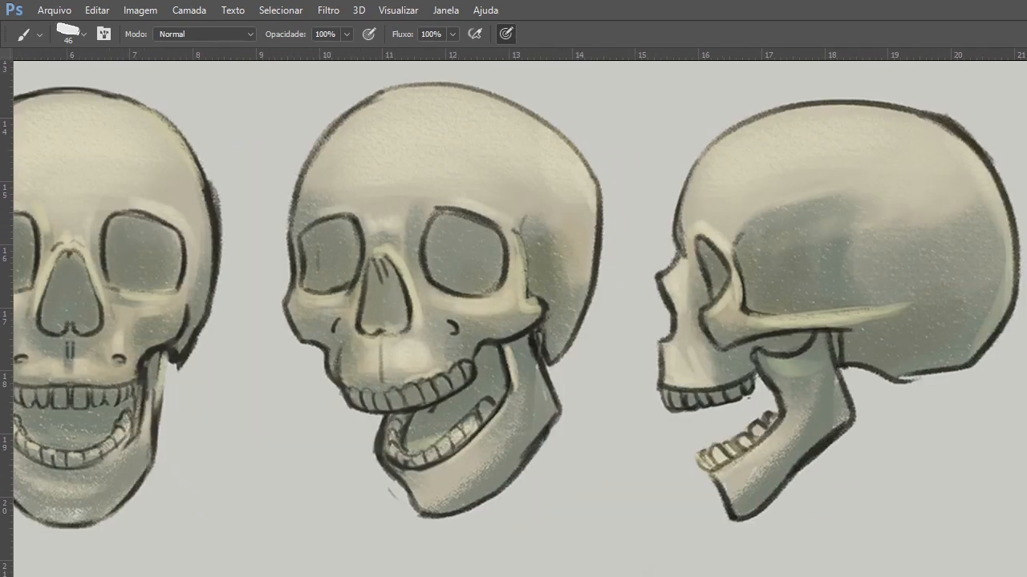
{"action": "key", "text": "alt+BackSpace"}
{"action": "left_click_drag", "start_coordinate": [816, 529], "coordinate": [582, 508]}
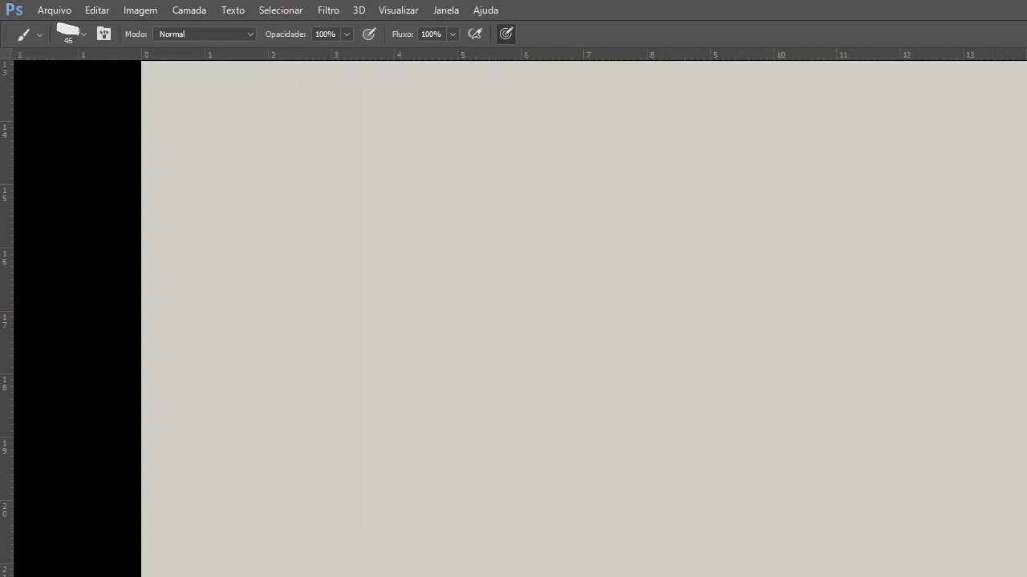
Delete the old dark jaw line art surrounding the new blue head construction.
{"action": "left_click_drag", "start_coordinate": [942, 540], "coordinate": [923, 562]}
{"action": "left_click_drag", "start_coordinate": [995, 389], "coordinate": [880, 564]}
{"action": "left_click_drag", "start_coordinate": [912, 417], "coordinate": [850, 571]}
{"action": "mouse_move", "coordinate": [924, 263]}
{"action": "left_mouse_down"}
{"action": "mouse_move", "coordinate": [804, 520]}
{"action": "mouse_move", "coordinate": [834, 566]}
{"action": "left_mouse_up"}
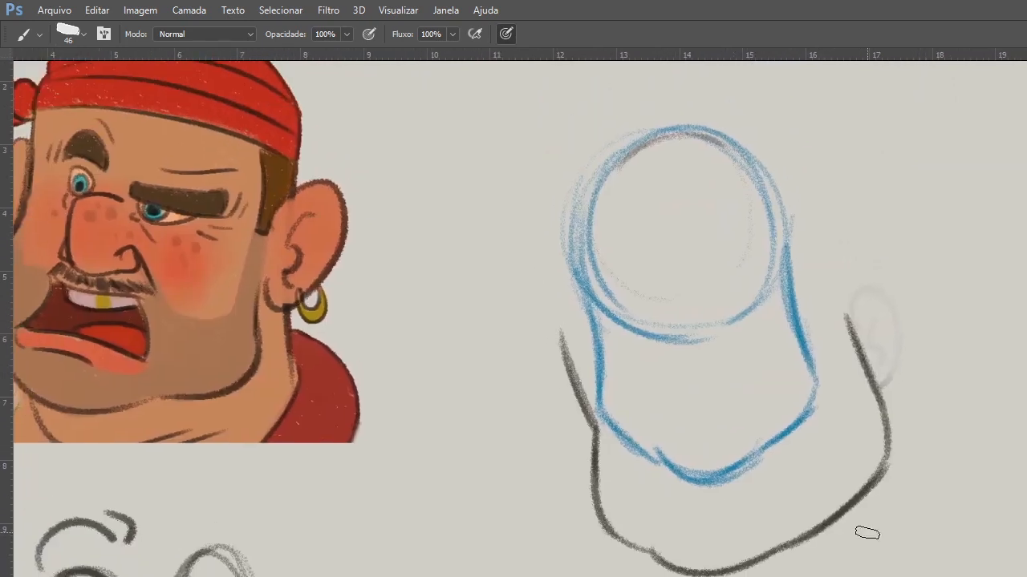
{"action": "key", "text": "v"}
{"action": "key", "text": "Delete"}
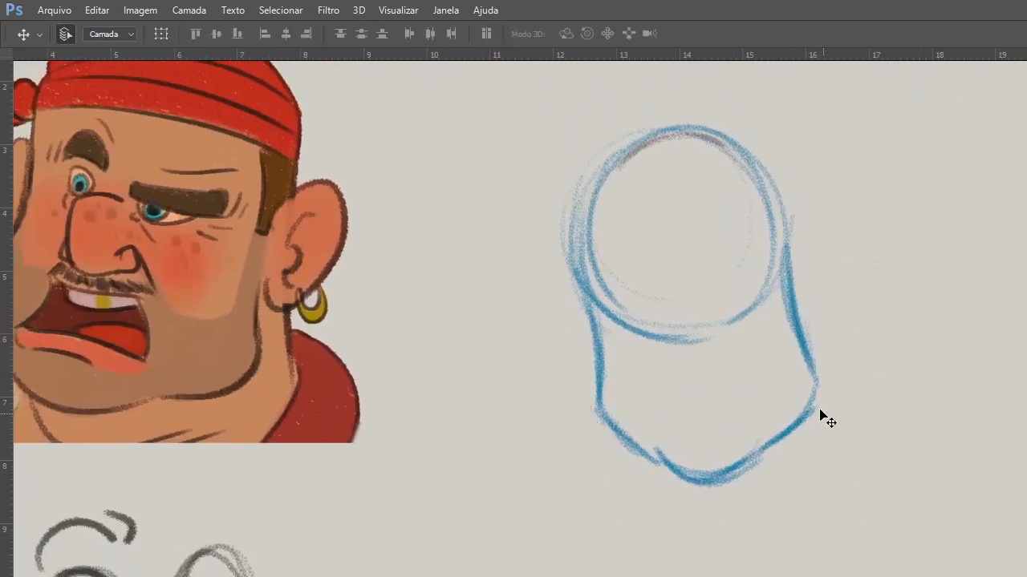
Reinforce the curve along the cranium's lower edge and draw a tilted brow line across the blue head.
{"action": "key", "text": "b"}
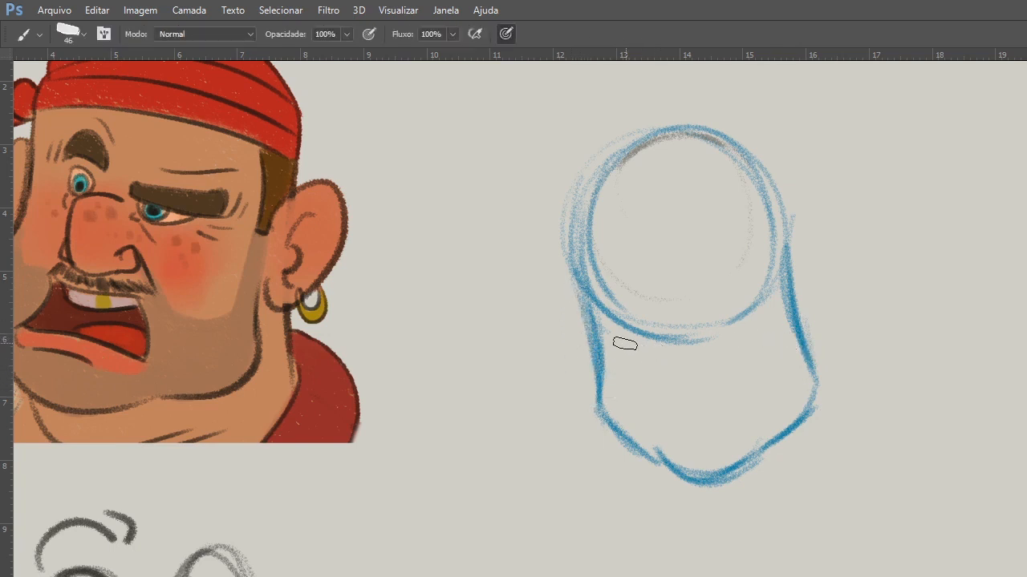
{"action": "left_click_drag", "start_coordinate": [635, 347], "coordinate": [750, 329]}
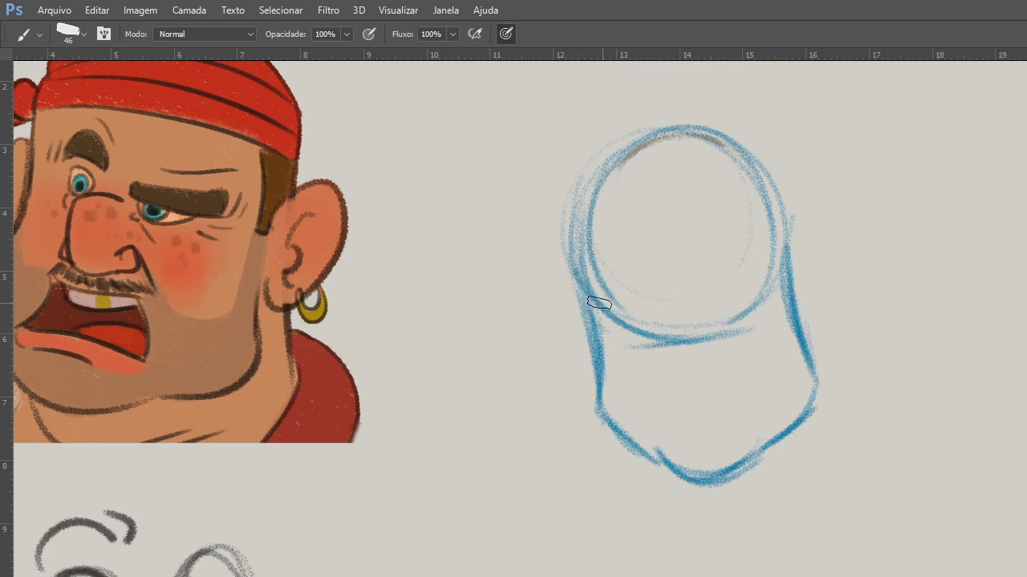
{"action": "mouse_move", "coordinate": [563, 290]}
{"action": "left_mouse_down"}
{"action": "mouse_move", "coordinate": [692, 281]}
{"action": "mouse_move", "coordinate": [794, 250]}
{"action": "left_mouse_up"}
{"action": "left_click_drag", "start_coordinate": [624, 290], "coordinate": [798, 250]}
{"action": "mouse_move", "coordinate": [678, 337]}
{"action": "left_mouse_down"}
{"action": "mouse_move", "coordinate": [688, 339]}
{"action": "mouse_move", "coordinate": [679, 344]}
{"action": "left_mouse_up"}
Sketch the near and far ears below the brow line and draw a slanted centre line from forehead to chin.
{"action": "mouse_move", "coordinate": [798, 269]}
{"action": "left_mouse_down"}
{"action": "mouse_move", "coordinate": [812, 257]}
{"action": "mouse_move", "coordinate": [828, 311]}
{"action": "mouse_move", "coordinate": [806, 333]}
{"action": "left_mouse_up"}
{"action": "mouse_move", "coordinate": [586, 287]}
{"action": "left_mouse_down"}
{"action": "mouse_move", "coordinate": [579, 360]}
{"action": "mouse_move", "coordinate": [605, 374]}
{"action": "left_mouse_up"}
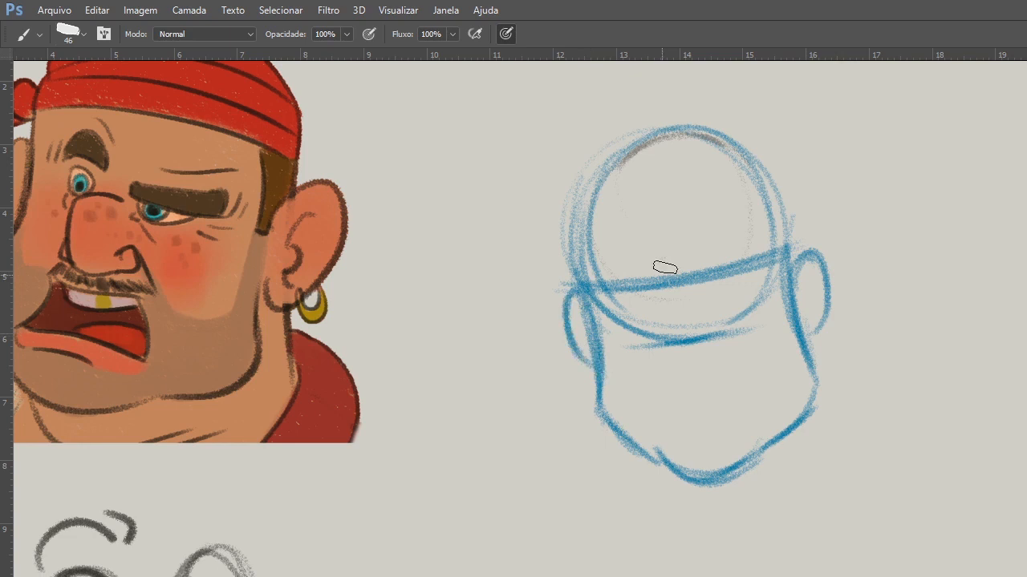
{"action": "left_click_drag", "start_coordinate": [653, 162], "coordinate": [691, 438]}
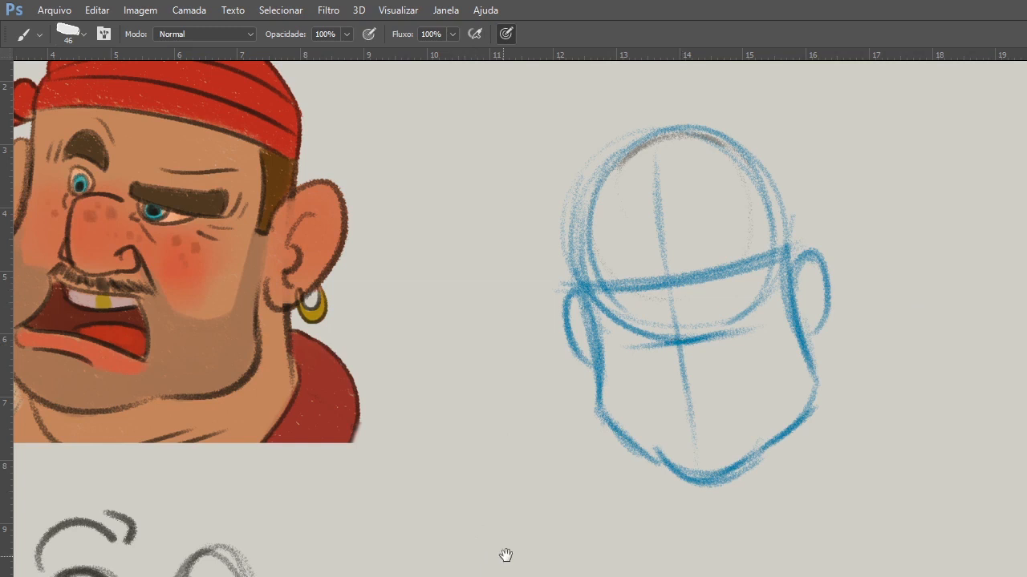
Sketch a blue nose study below the head, with a slanted bridge, rounded tip, nostril wing and short upper lip.
{"action": "left_click_drag", "start_coordinate": [504, 554], "coordinate": [540, 409]}
{"action": "mouse_move", "coordinate": [566, 376]}
{"action": "left_mouse_down"}
{"action": "mouse_move", "coordinate": [490, 481]}
{"action": "mouse_move", "coordinate": [559, 468]}
{"action": "mouse_move", "coordinate": [545, 496]}
{"action": "mouse_move", "coordinate": [510, 482]}
{"action": "mouse_move", "coordinate": [531, 529]}
{"action": "left_mouse_up"}
{"action": "mouse_move", "coordinate": [520, 454]}
{"action": "left_mouse_down"}
{"action": "mouse_move", "coordinate": [553, 385]}
{"action": "mouse_move", "coordinate": [517, 460]}
{"action": "left_mouse_up"}
{"action": "mouse_move", "coordinate": [557, 360]}
{"action": "left_mouse_down"}
{"action": "mouse_move", "coordinate": [535, 436]}
{"action": "mouse_move", "coordinate": [496, 488]}
{"action": "mouse_move", "coordinate": [521, 502]}
{"action": "mouse_move", "coordinate": [575, 484]}
{"action": "mouse_move", "coordinate": [528, 497]}
{"action": "mouse_move", "coordinate": [532, 534]}
{"action": "mouse_move", "coordinate": [525, 500]}
{"action": "mouse_move", "coordinate": [549, 488]}
{"action": "left_mouse_up"}
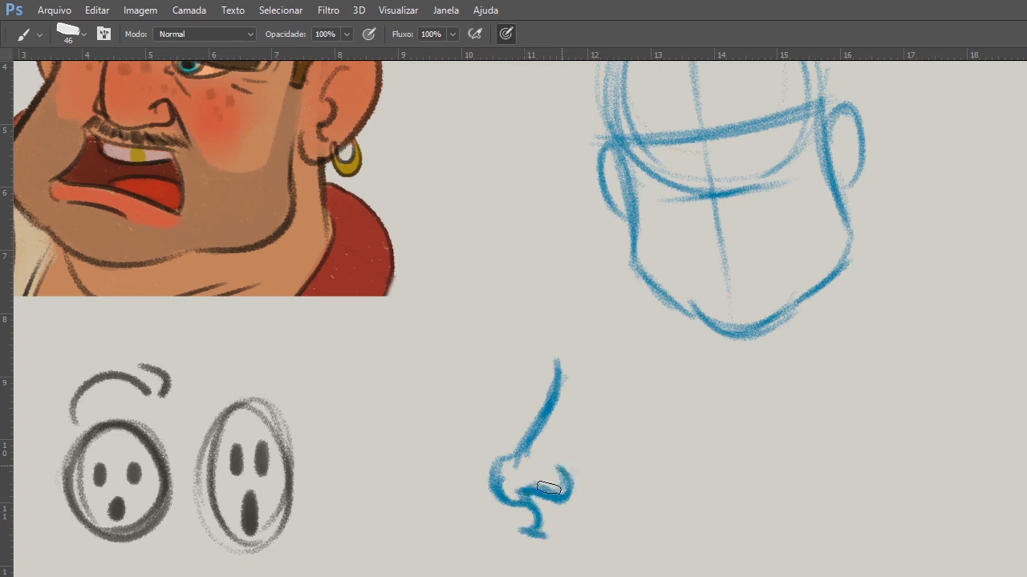
Sketch a second, smaller nose study beside the first, adding loose face-contour arcs and a curved smile beneath it.
{"action": "mouse_move", "coordinate": [447, 360]}
{"action": "left_mouse_down"}
{"action": "mouse_move", "coordinate": [428, 393]}
{"action": "mouse_move", "coordinate": [423, 468]}
{"action": "mouse_move", "coordinate": [407, 465]}
{"action": "mouse_move", "coordinate": [403, 488]}
{"action": "mouse_move", "coordinate": [411, 480]}
{"action": "left_mouse_up"}
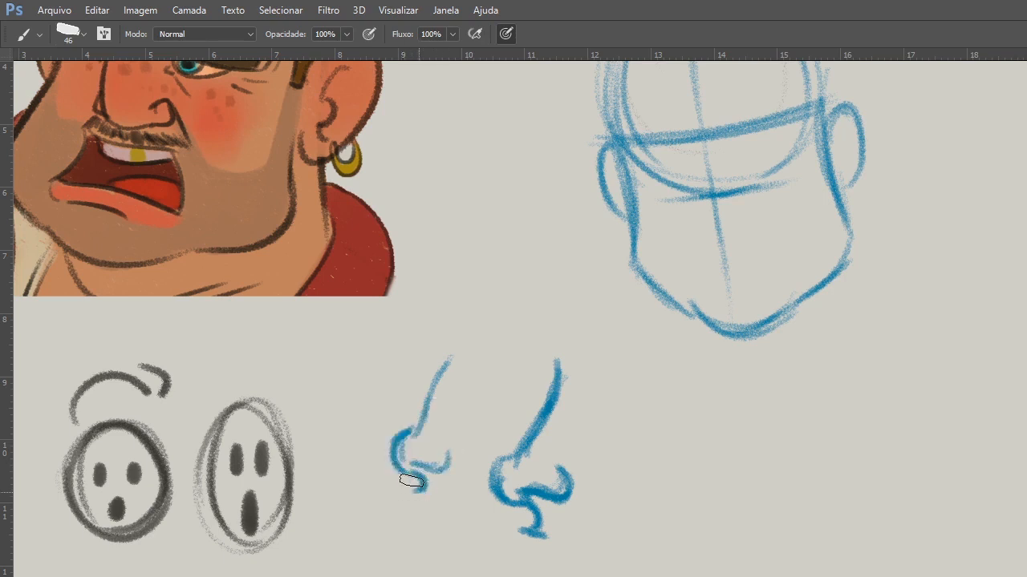
{"action": "left_click_drag", "start_coordinate": [353, 439], "coordinate": [394, 496]}
{"action": "left_click_drag", "start_coordinate": [334, 441], "coordinate": [364, 411]}
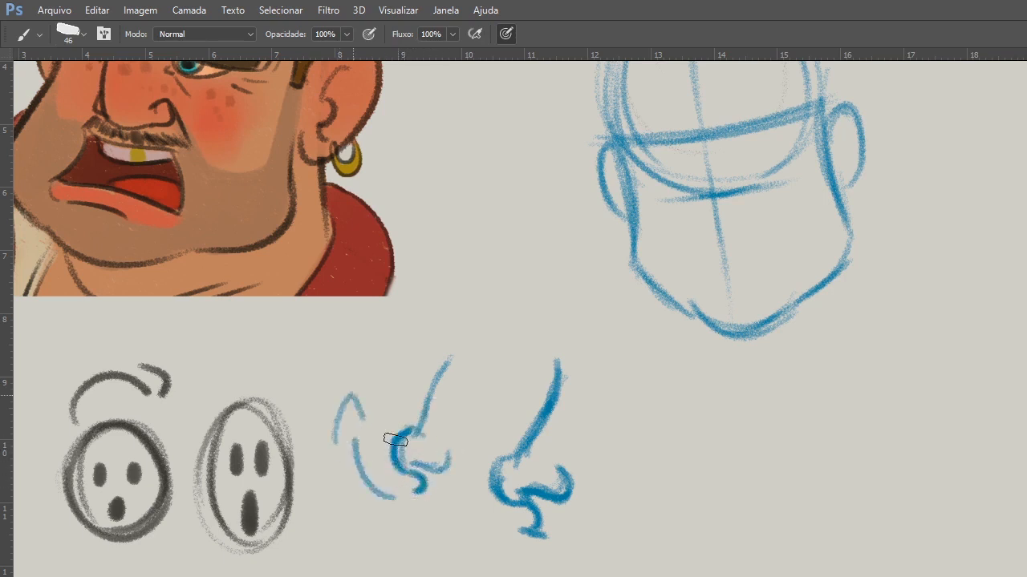
{"action": "mouse_move", "coordinate": [410, 452]}
{"action": "left_mouse_down"}
{"action": "mouse_move", "coordinate": [436, 470]}
{"action": "mouse_move", "coordinate": [479, 458]}
{"action": "left_mouse_up"}
{"action": "left_click_drag", "start_coordinate": [436, 339], "coordinate": [441, 370]}
Lasso both nose studies and move them beneath the small oval faces, clearing the area below the head construction.
{"action": "key", "text": "l"}
{"action": "mouse_move", "coordinate": [576, 333]}
{"action": "left_mouse_down"}
{"action": "mouse_move", "coordinate": [516, 305]}
{"action": "mouse_move", "coordinate": [408, 323]}
{"action": "mouse_move", "coordinate": [312, 444]}
{"action": "mouse_move", "coordinate": [580, 350]}
{"action": "mouse_move", "coordinate": [553, 337]}
{"action": "left_mouse_up"}
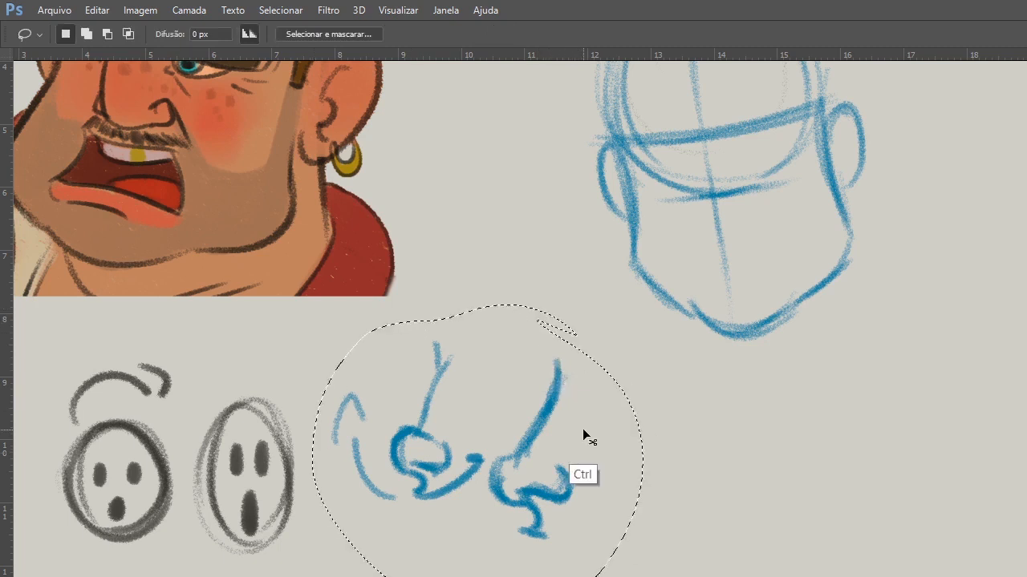
{"action": "key", "text": "ctrl+t"}
{"action": "mouse_move", "coordinate": [564, 464]}
{"action": "left_mouse_down"}
{"action": "mouse_move", "coordinate": [563, 487]}
{"action": "mouse_move", "coordinate": [348, 576]}
{"action": "mouse_move", "coordinate": [283, 576]}
{"action": "left_mouse_up"}
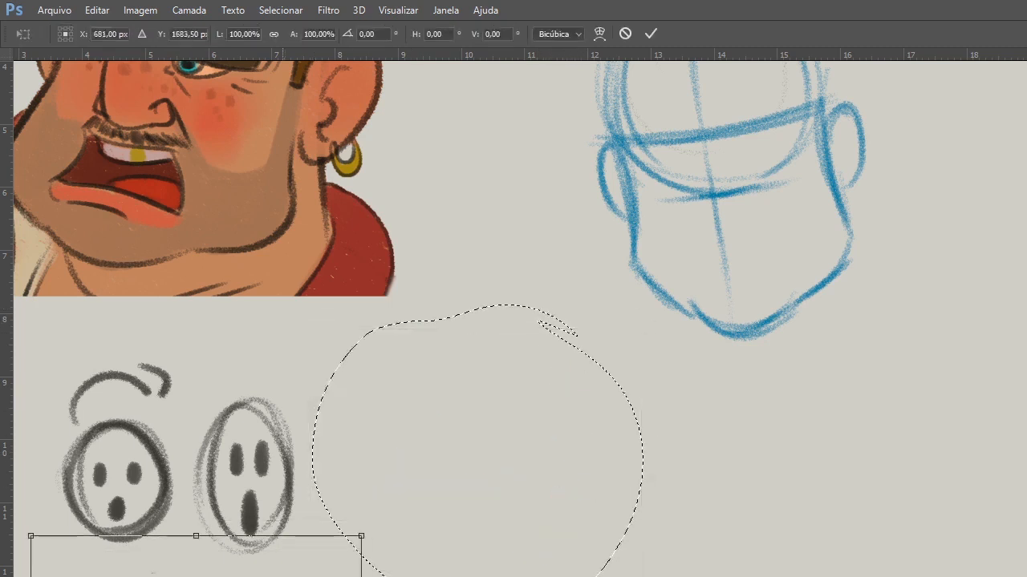
{"action": "key", "text": "Return"}
{"action": "key", "text": "ctrl+d"}
{"action": "left_click_drag", "start_coordinate": [536, 403], "coordinate": [573, 519]}
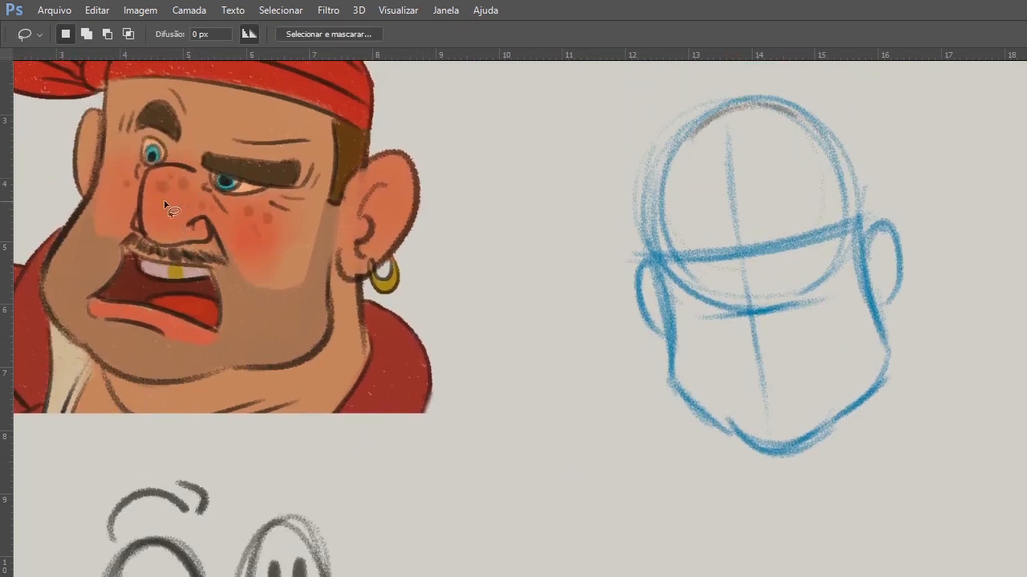
{"action": "key", "text": "v"}
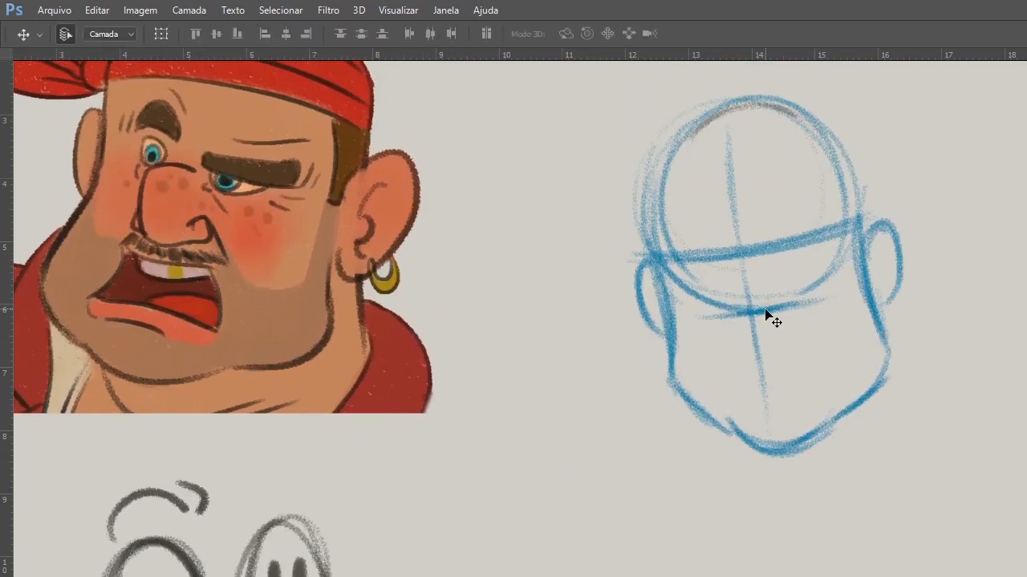
Sketch the nose over the centre line below the brow line, with a narrow bridge, rounded tip and near nostril wing.
{"action": "left_click_drag", "start_coordinate": [765, 339], "coordinate": [710, 385]}
{"action": "key", "text": "b"}
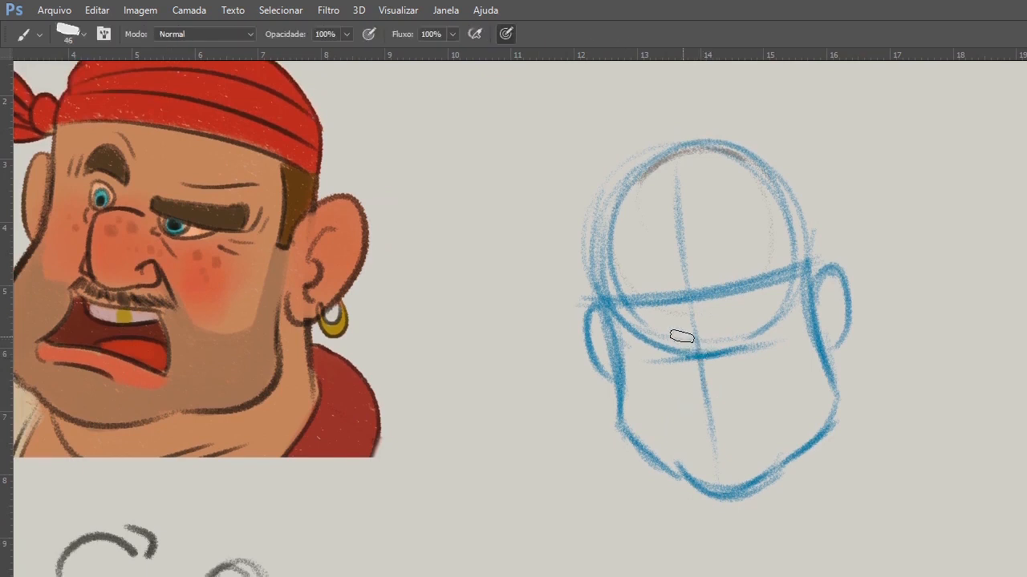
{"action": "mouse_move", "coordinate": [675, 301]}
{"action": "left_mouse_down"}
{"action": "mouse_move", "coordinate": [682, 366]}
{"action": "mouse_move", "coordinate": [713, 347]}
{"action": "mouse_move", "coordinate": [723, 371]}
{"action": "left_mouse_up"}
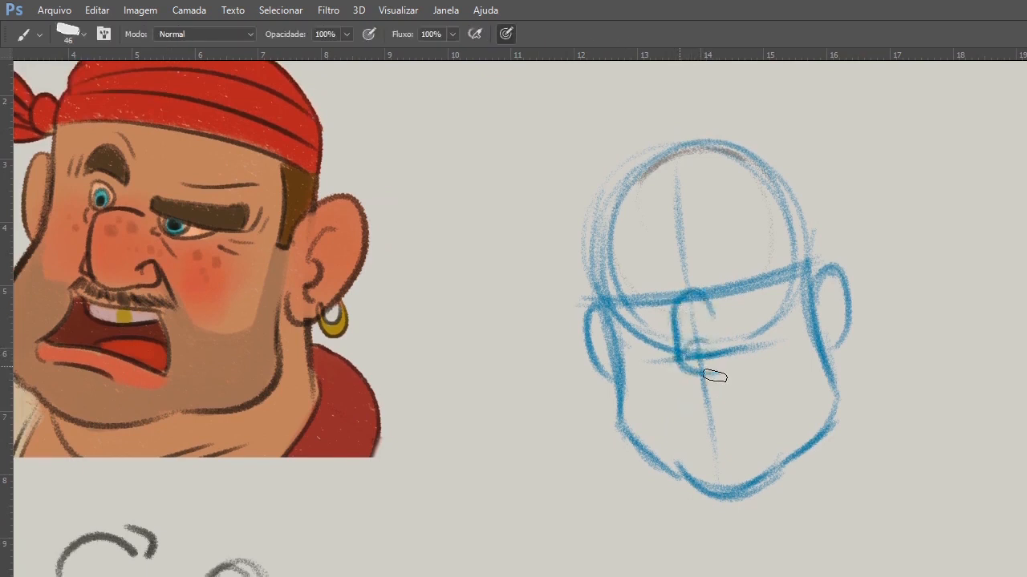
{"action": "left_click_drag", "start_coordinate": [715, 375], "coordinate": [748, 358]}
{"action": "left_click_drag", "start_coordinate": [707, 303], "coordinate": [727, 349]}
Block in a wide muzzle shape between nose and chin, and sketch a small upright oval beside the head.
{"action": "mouse_move", "coordinate": [734, 339]}
{"action": "left_mouse_down"}
{"action": "mouse_move", "coordinate": [729, 367]}
{"action": "mouse_move", "coordinate": [744, 348]}
{"action": "mouse_move", "coordinate": [697, 369]}
{"action": "mouse_move", "coordinate": [678, 357]}
{"action": "mouse_move", "coordinate": [680, 439]}
{"action": "mouse_move", "coordinate": [772, 436]}
{"action": "mouse_move", "coordinate": [751, 354]}
{"action": "mouse_move", "coordinate": [782, 433]}
{"action": "left_mouse_up"}
{"action": "mouse_move", "coordinate": [687, 383]}
{"action": "left_mouse_down"}
{"action": "mouse_move", "coordinate": [685, 444]}
{"action": "mouse_move", "coordinate": [782, 434]}
{"action": "left_mouse_up"}
{"action": "mouse_move", "coordinate": [499, 491]}
{"action": "left_mouse_down"}
{"action": "mouse_move", "coordinate": [488, 576]}
{"action": "mouse_move", "coordinate": [538, 576]}
{"action": "mouse_move", "coordinate": [488, 575]}
{"action": "left_mouse_up"}
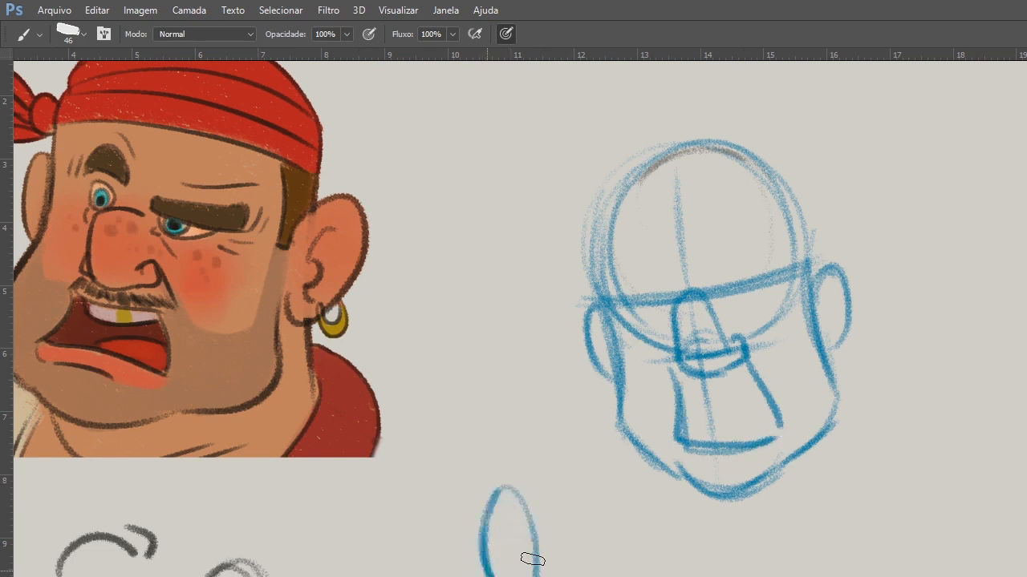
Erase the wide muzzle lines and draw a narrow, slanted oval for the open mouth beneath the nose.
{"action": "key", "text": "e"}
{"action": "mouse_move", "coordinate": [680, 385]}
{"action": "left_mouse_down"}
{"action": "mouse_move", "coordinate": [765, 411]}
{"action": "mouse_move", "coordinate": [694, 407]}
{"action": "left_mouse_up"}
{"action": "key", "text": "b"}
{"action": "mouse_move", "coordinate": [676, 358]}
{"action": "left_mouse_down"}
{"action": "mouse_move", "coordinate": [698, 372]}
{"action": "mouse_move", "coordinate": [723, 368]}
{"action": "mouse_move", "coordinate": [741, 461]}
{"action": "left_mouse_up"}
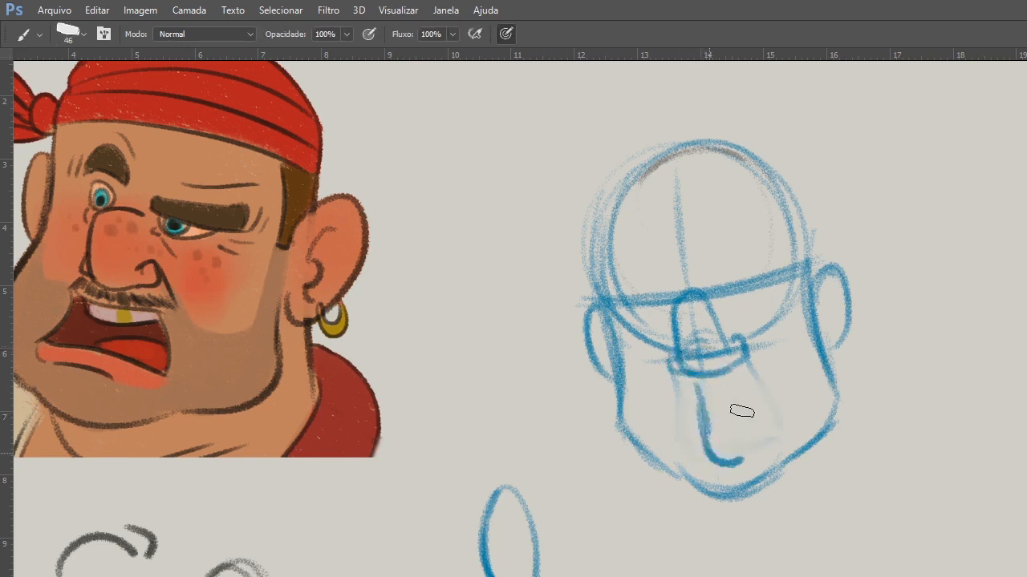
{"action": "left_click_drag", "start_coordinate": [697, 382], "coordinate": [696, 401]}
Strengthen the far jaw contour from below the ear down toward the chin.
{"action": "left_click_drag", "start_coordinate": [616, 345], "coordinate": [624, 409]}
{"action": "left_click_drag", "start_coordinate": [621, 366], "coordinate": [626, 426]}
{"action": "left_click_drag", "start_coordinate": [620, 388], "coordinate": [670, 467]}
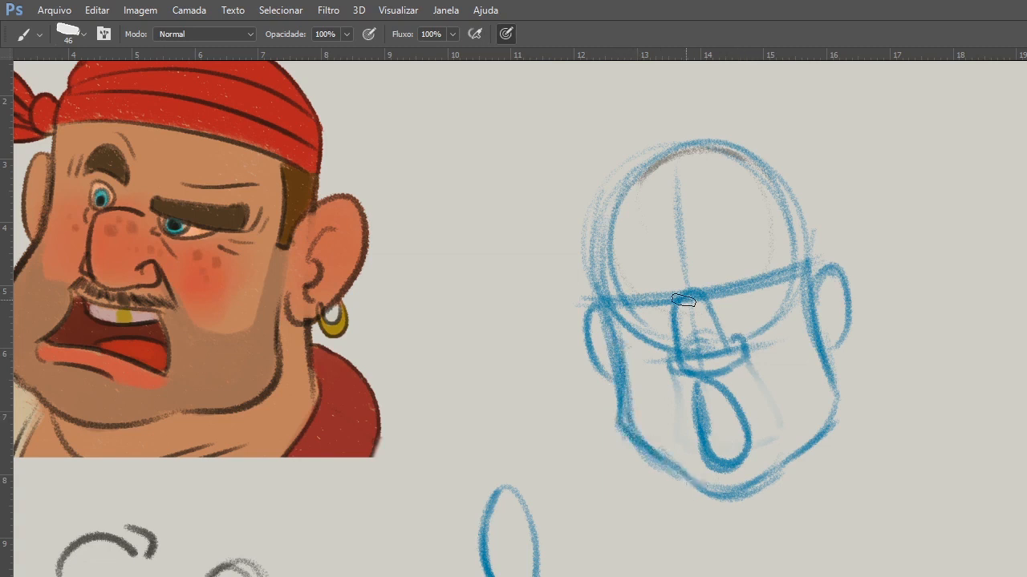
Draw two upright oval eyes across the brow line on either side of the nose, with rounded irises and dark pupils.
{"action": "mouse_move", "coordinate": [639, 304]}
{"action": "left_mouse_down"}
{"action": "mouse_move", "coordinate": [662, 264]}
{"action": "mouse_move", "coordinate": [675, 299]}
{"action": "mouse_move", "coordinate": [725, 255]}
{"action": "mouse_move", "coordinate": [737, 279]}
{"action": "left_mouse_up"}
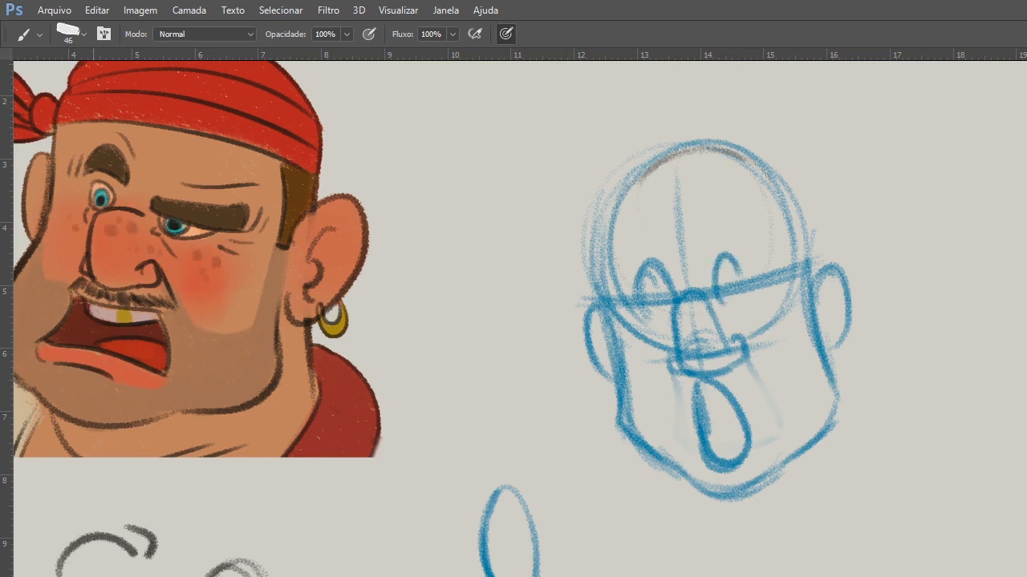
{"action": "mouse_move", "coordinate": [714, 284]}
{"action": "left_mouse_down"}
{"action": "mouse_move", "coordinate": [742, 269]}
{"action": "mouse_move", "coordinate": [749, 284]}
{"action": "left_mouse_up"}
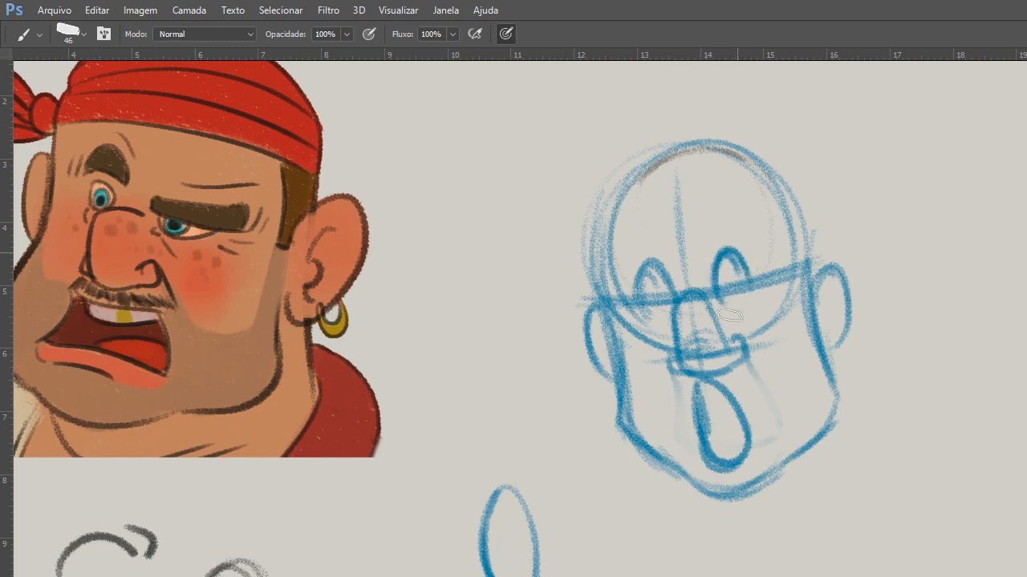
{"action": "left_click_drag", "start_coordinate": [682, 299], "coordinate": [757, 283]}
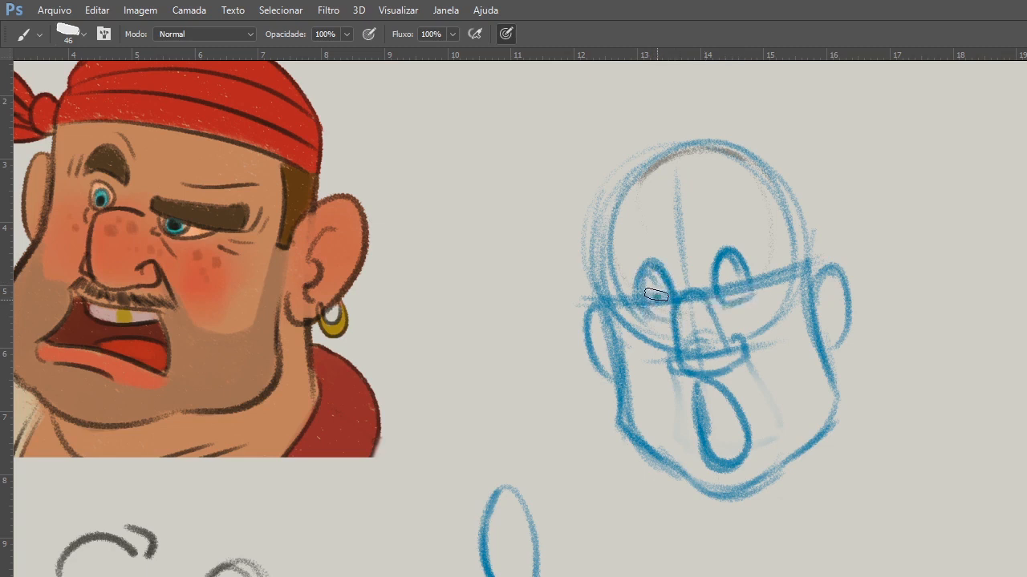
{"action": "left_click_drag", "start_coordinate": [656, 295], "coordinate": [659, 300]}
{"action": "left_click_drag", "start_coordinate": [725, 284], "coordinate": [726, 284]}
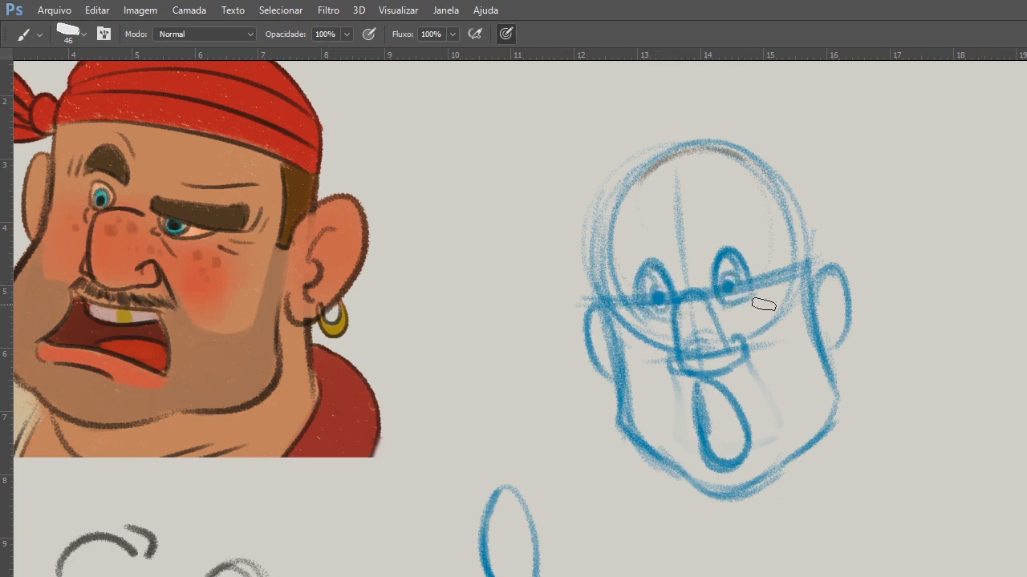
Reinforce the near jaw edge and lower chin contour, and add an inner tongue shape inside the open mouth.
{"action": "left_click_drag", "start_coordinate": [811, 302], "coordinate": [834, 410]}
{"action": "mouse_move", "coordinate": [686, 473]}
{"action": "left_mouse_down"}
{"action": "mouse_move", "coordinate": [767, 484]}
{"action": "mouse_move", "coordinate": [715, 502]}
{"action": "left_mouse_up"}
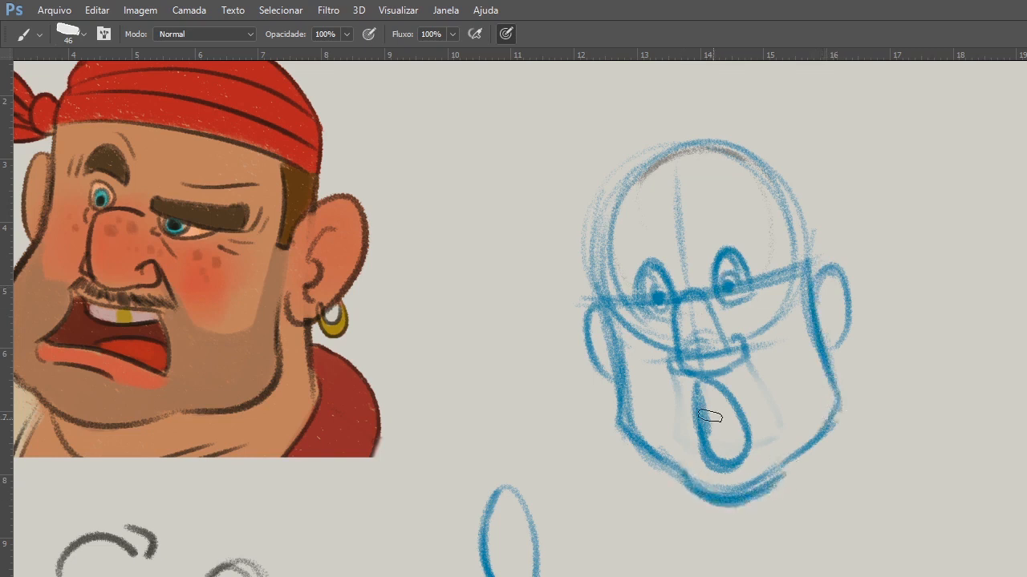
{"action": "mouse_move", "coordinate": [695, 375]}
{"action": "left_mouse_down"}
{"action": "mouse_move", "coordinate": [750, 437]}
{"action": "mouse_move", "coordinate": [729, 426]}
{"action": "mouse_move", "coordinate": [725, 458]}
{"action": "mouse_move", "coordinate": [731, 412]}
{"action": "left_mouse_up"}
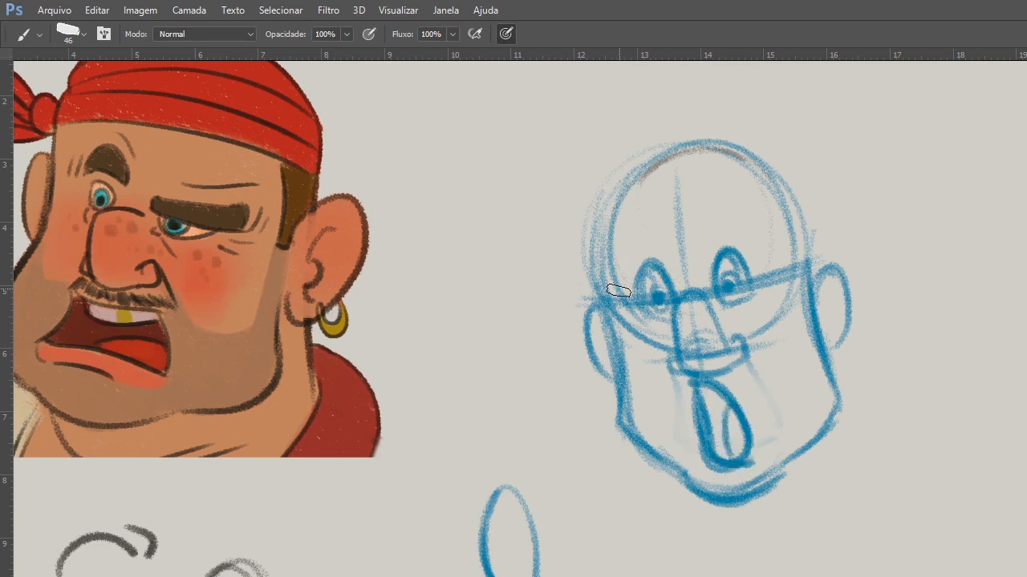
Sketch tall arched shapes around and above both eyes, with frown lines converging toward the nose bridge.
{"action": "mouse_move", "coordinate": [612, 252]}
{"action": "left_mouse_down"}
{"action": "mouse_move", "coordinate": [679, 250]}
{"action": "mouse_move", "coordinate": [718, 215]}
{"action": "mouse_move", "coordinate": [669, 282]}
{"action": "left_mouse_up"}
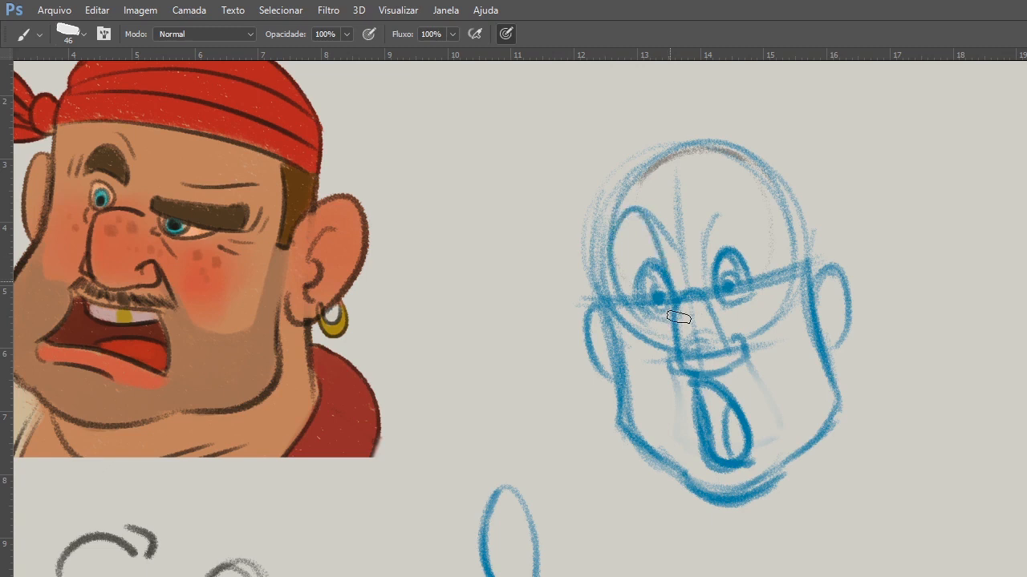
{"action": "left_click_drag", "start_coordinate": [705, 272], "coordinate": [756, 295]}
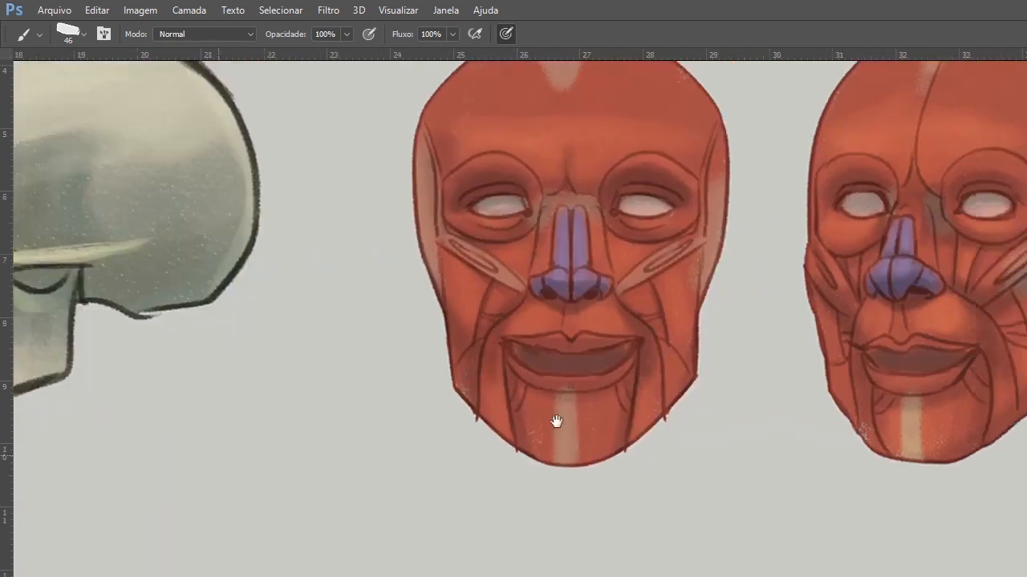
Beside the coloured face-plane masks, sketch a round blue eye-socket study with an almond-shaped eye inside.
{"action": "left_click_drag", "start_coordinate": [554, 422], "coordinate": [281, 179]}
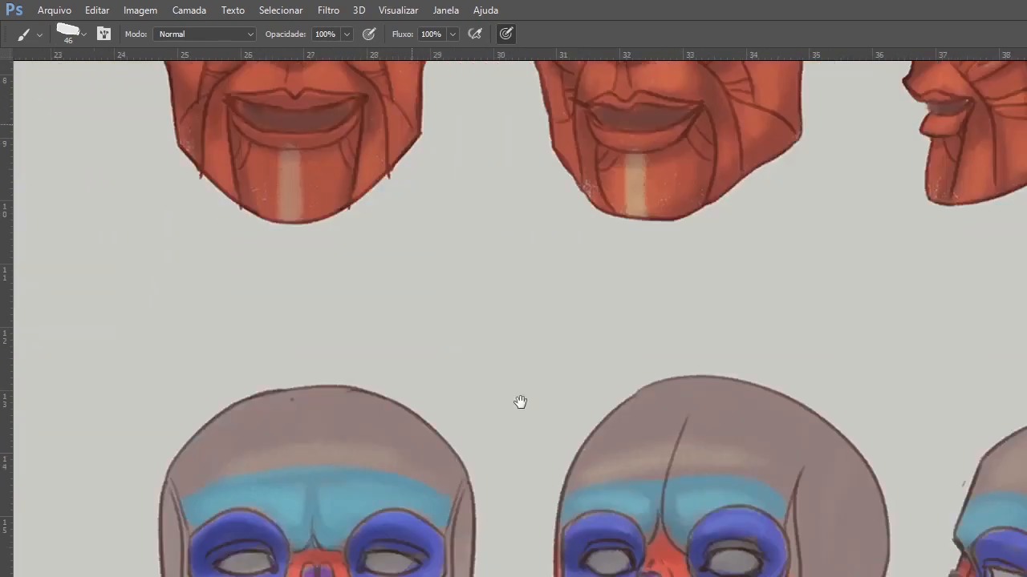
{"action": "left_click_drag", "start_coordinate": [520, 401], "coordinate": [623, 230]}
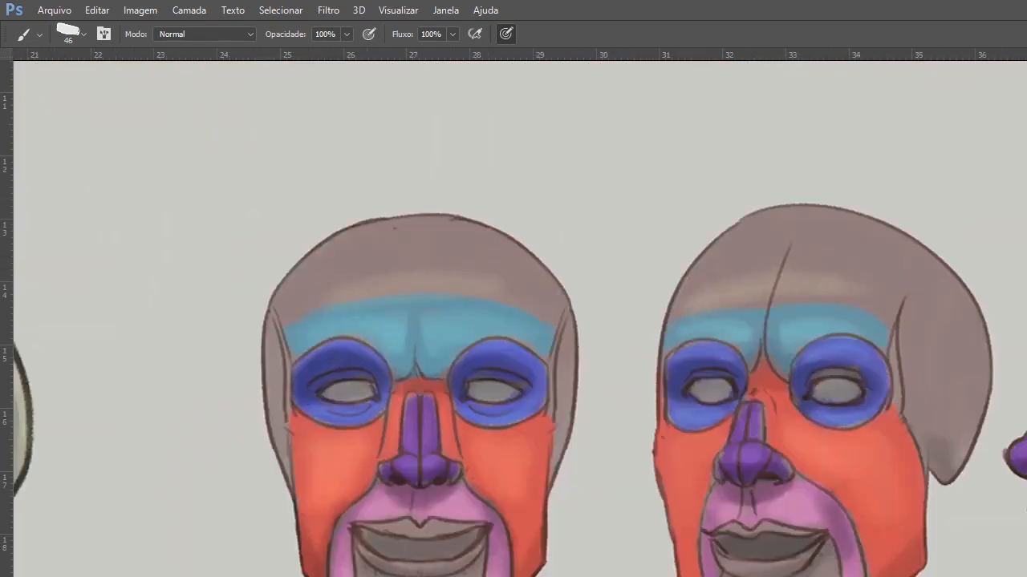
{"action": "left_click_drag", "start_coordinate": [106, 434], "coordinate": [159, 370]}
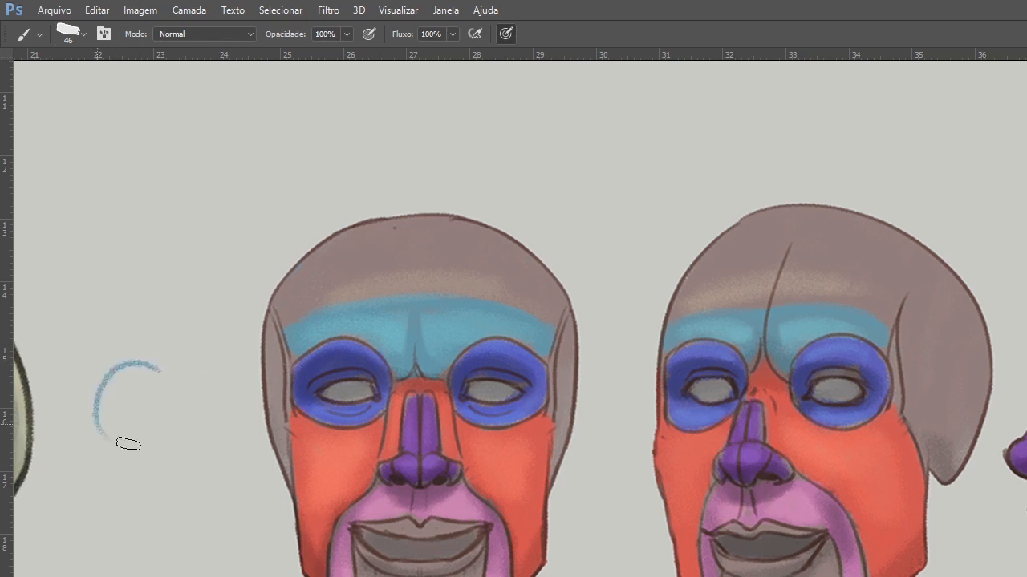
{"action": "left_click_drag", "start_coordinate": [144, 359], "coordinate": [189, 390]}
{"action": "left_click_drag", "start_coordinate": [109, 417], "coordinate": [178, 405]}
{"action": "mouse_move", "coordinate": [116, 421]}
{"action": "left_mouse_down"}
{"action": "mouse_move", "coordinate": [172, 419]}
{"action": "mouse_move", "coordinate": [110, 418]}
{"action": "mouse_move", "coordinate": [181, 446]}
{"action": "mouse_move", "coordinate": [192, 418]}
{"action": "left_mouse_up"}
{"action": "left_click_drag", "start_coordinate": [187, 385], "coordinate": [122, 425]}
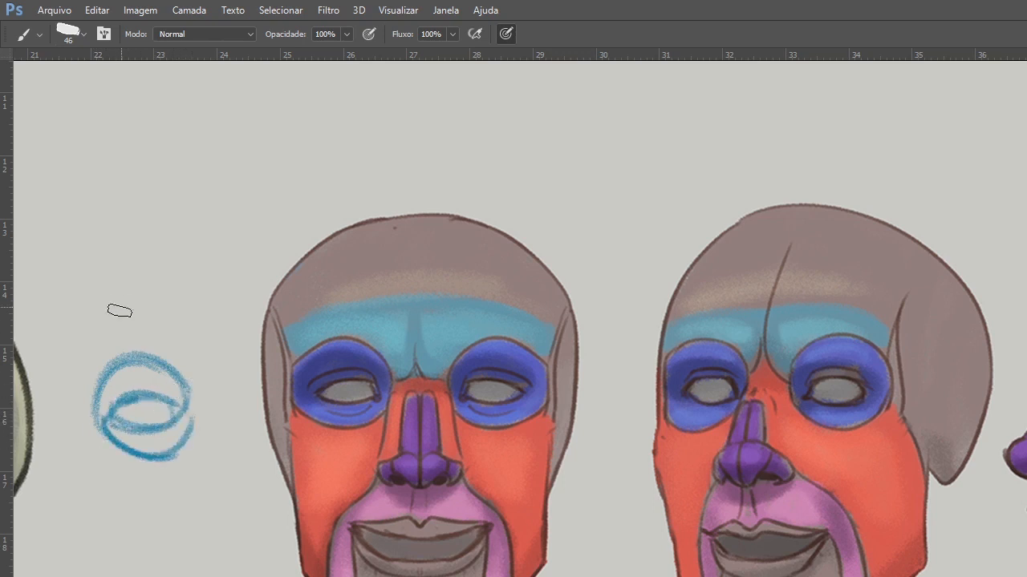
Sketch a vertically stretched eye-socket study above the first with an upward arrow between them, and delete the studies' layer.
{"action": "left_click_drag", "start_coordinate": [90, 196], "coordinate": [194, 195]}
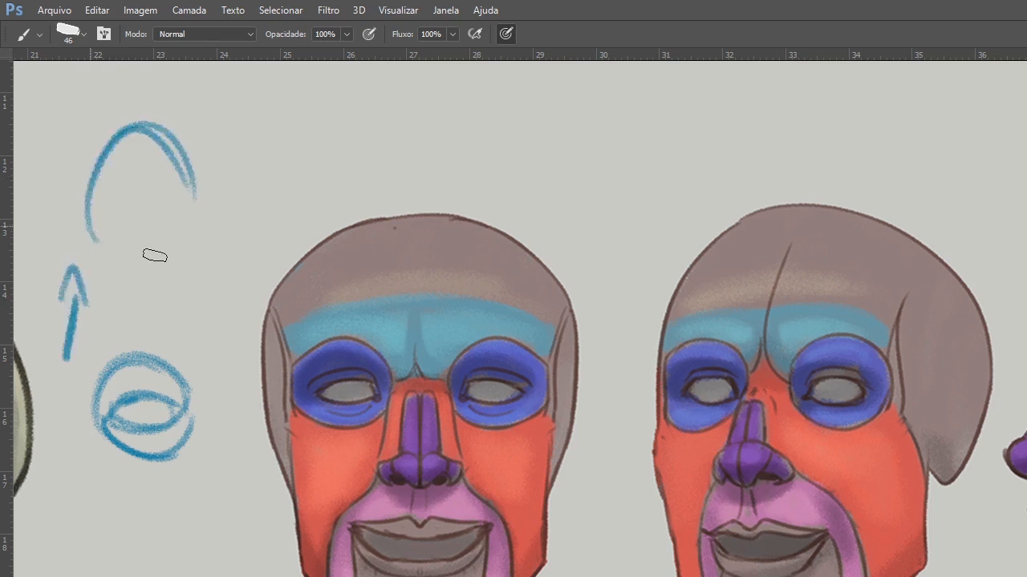
{"action": "left_click_drag", "start_coordinate": [93, 229], "coordinate": [178, 236]}
{"action": "left_click_drag", "start_coordinate": [186, 178], "coordinate": [188, 229]}
{"action": "mouse_move", "coordinate": [108, 214]}
{"action": "left_mouse_down"}
{"action": "mouse_move", "coordinate": [122, 204]}
{"action": "mouse_move", "coordinate": [129, 224]}
{"action": "mouse_move", "coordinate": [119, 216]}
{"action": "mouse_move", "coordinate": [160, 220]}
{"action": "mouse_move", "coordinate": [128, 197]}
{"action": "mouse_move", "coordinate": [154, 179]}
{"action": "left_mouse_up"}
{"action": "mouse_move", "coordinate": [115, 202]}
{"action": "left_mouse_down"}
{"action": "mouse_move", "coordinate": [169, 216]}
{"action": "mouse_move", "coordinate": [166, 198]}
{"action": "left_mouse_up"}
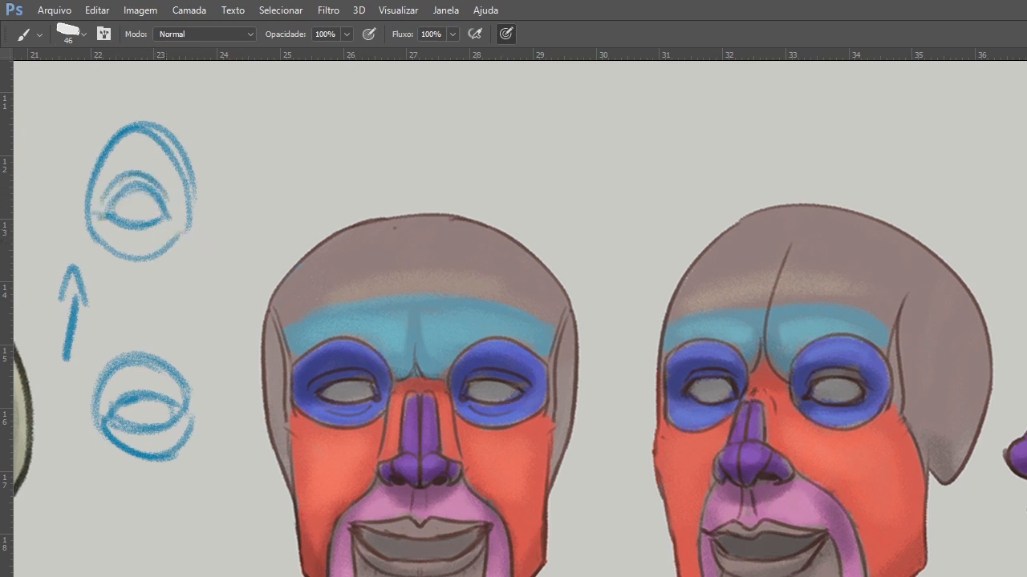
{"action": "key", "text": "Delete"}
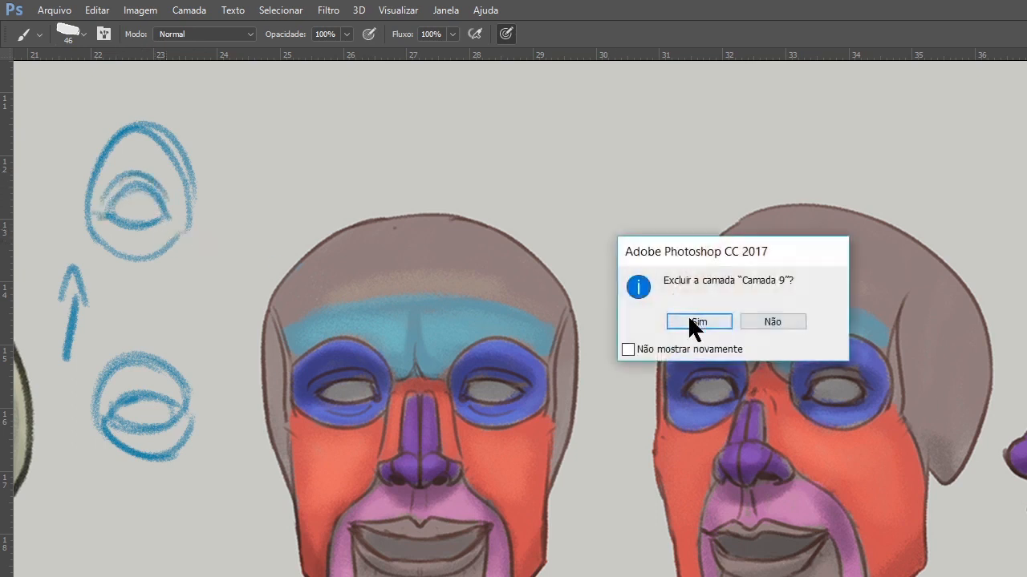
{"action": "left_click", "coordinate": [690, 321]}
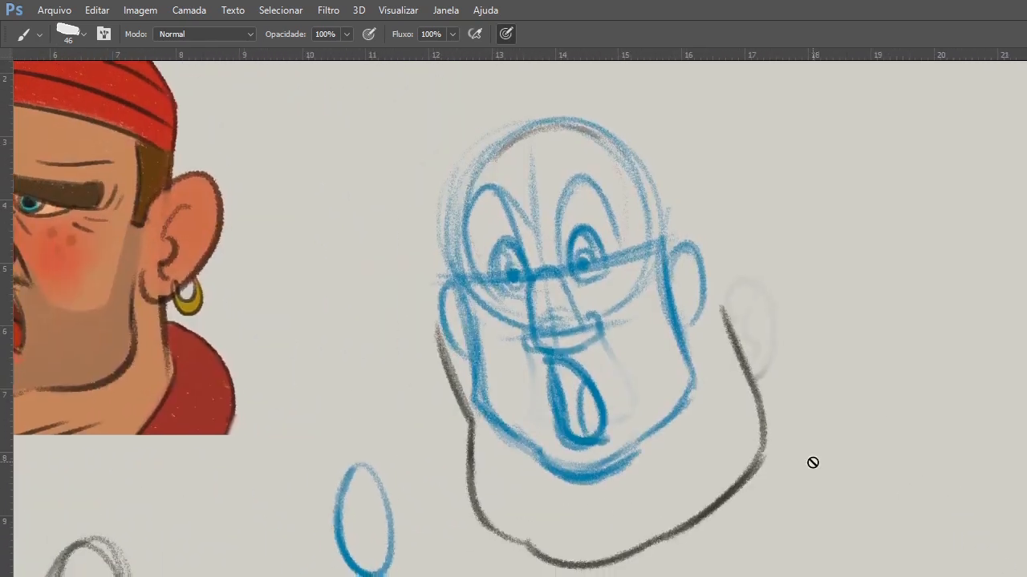
Delete the dark jaw outline and faint ear lying around the blue head sketch.
{"action": "key", "text": "v"}
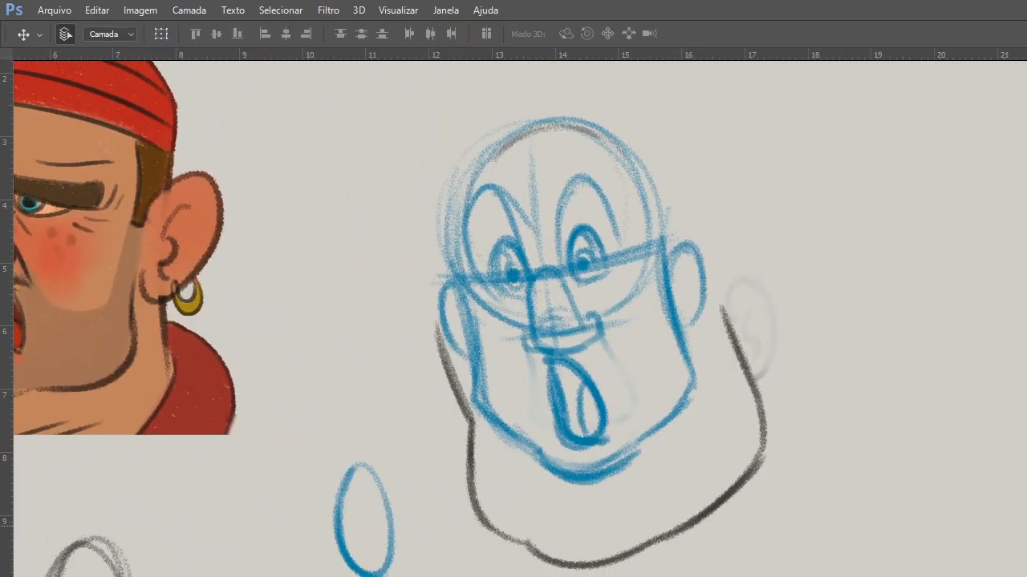
{"action": "key", "text": "Delete"}
Thicken the tall arches over both eyes and reinforce the near eye's lower contour.
{"action": "left_click_drag", "start_coordinate": [625, 288], "coordinate": [661, 403]}
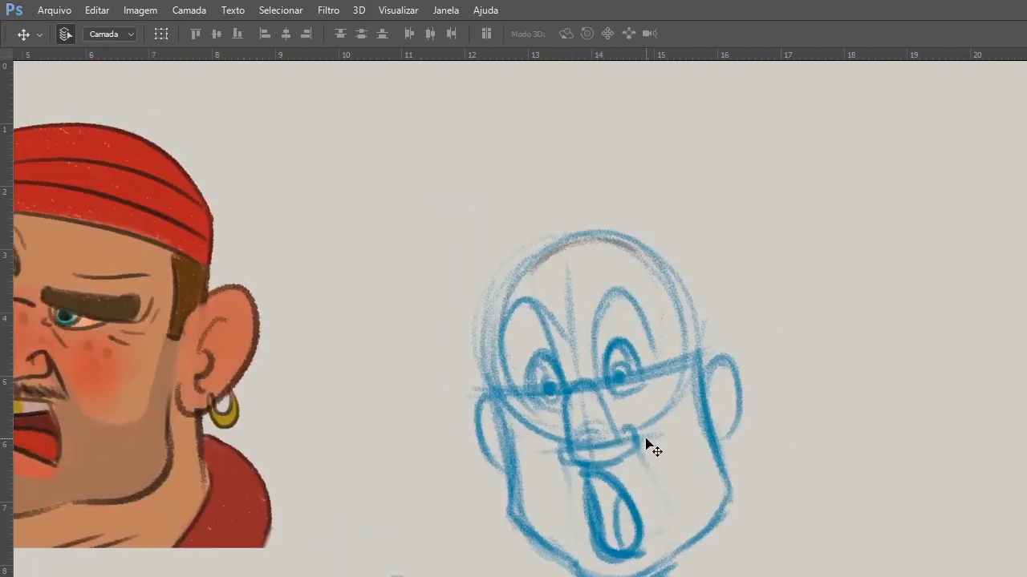
{"action": "key", "text": "b"}
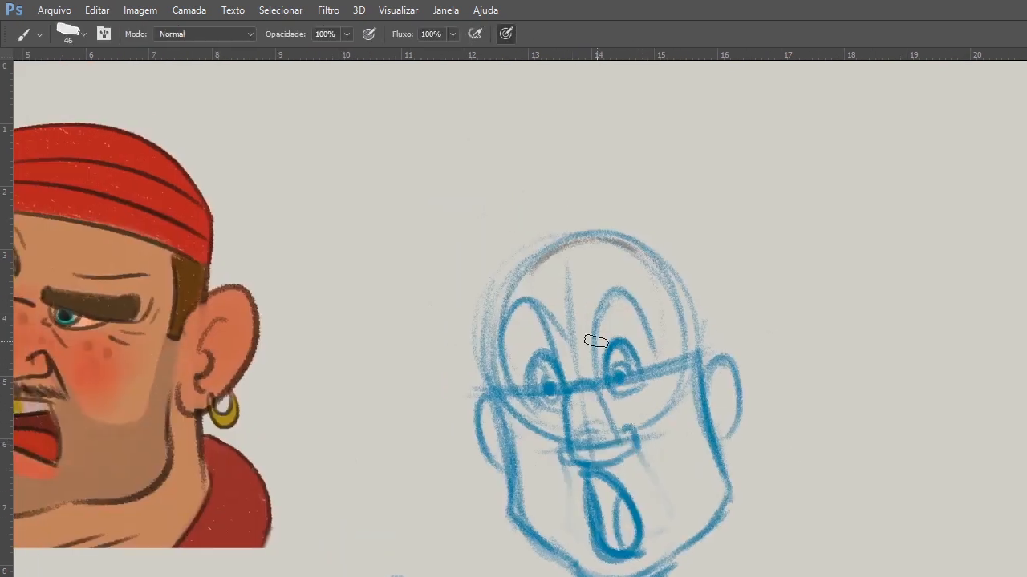
{"action": "left_click_drag", "start_coordinate": [593, 367], "coordinate": [648, 335]}
{"action": "mouse_move", "coordinate": [515, 302]}
{"action": "left_mouse_down"}
{"action": "mouse_move", "coordinate": [565, 381]}
{"action": "mouse_move", "coordinate": [498, 377]}
{"action": "mouse_move", "coordinate": [499, 399]}
{"action": "mouse_move", "coordinate": [492, 382]}
{"action": "left_mouse_up"}
{"action": "left_click_drag", "start_coordinate": [514, 300], "coordinate": [567, 417]}
{"action": "left_click_drag", "start_coordinate": [593, 309], "coordinate": [592, 372]}
{"action": "mouse_move", "coordinate": [591, 337]}
{"action": "left_mouse_down"}
{"action": "mouse_move", "coordinate": [654, 357]}
{"action": "mouse_move", "coordinate": [598, 381]}
{"action": "mouse_move", "coordinate": [656, 382]}
{"action": "left_mouse_up"}
{"action": "left_click_drag", "start_coordinate": [605, 403], "coordinate": [653, 380]}
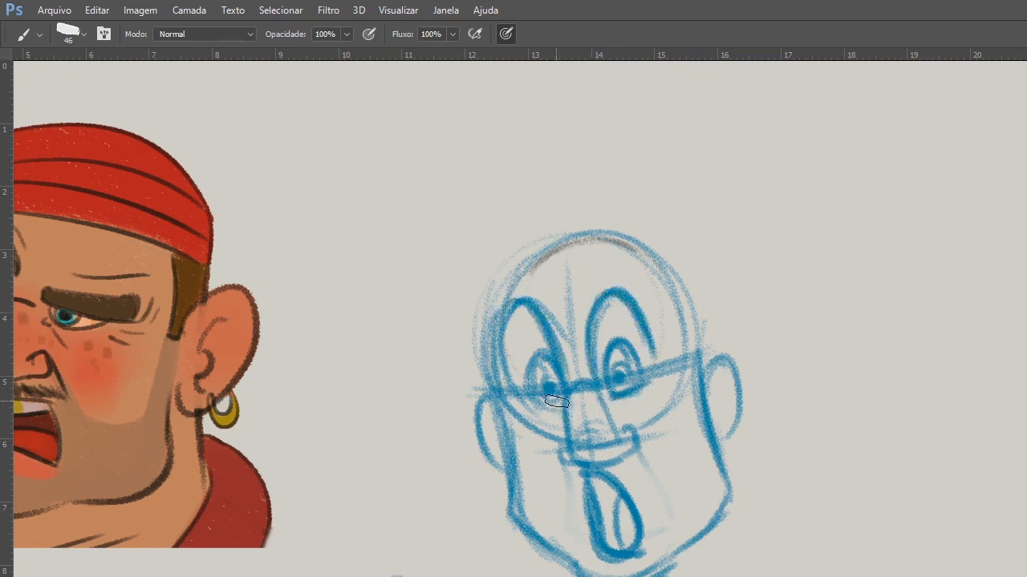
Darken the near jaw contour from the ear to the chin and add a rounded chin arc beneath the mouth.
{"action": "left_click_drag", "start_coordinate": [701, 352], "coordinate": [723, 454]}
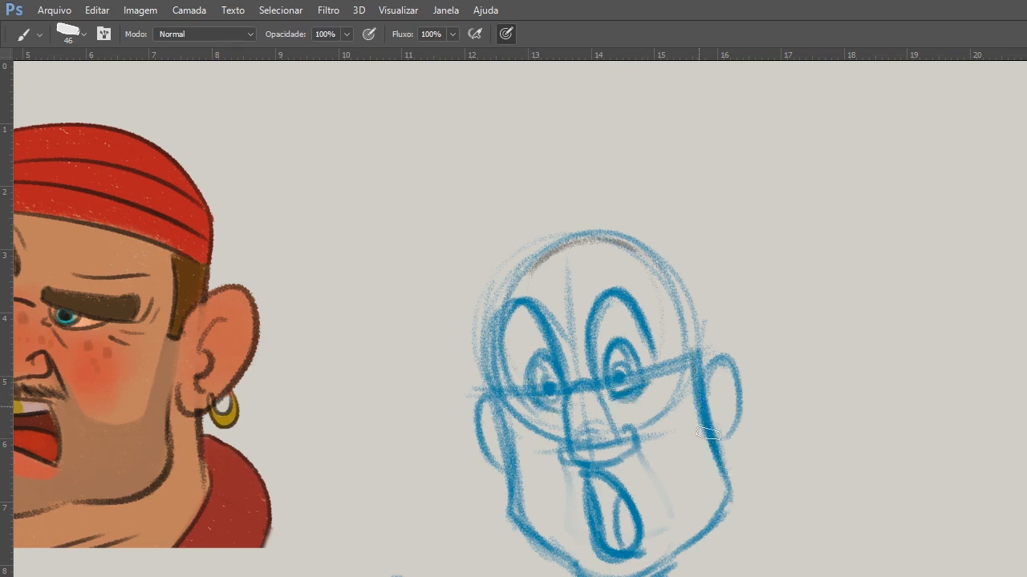
{"action": "mouse_move", "coordinate": [728, 490]}
{"action": "left_mouse_down"}
{"action": "mouse_move", "coordinate": [676, 552]}
{"action": "mouse_move", "coordinate": [583, 573]}
{"action": "mouse_move", "coordinate": [588, 550]}
{"action": "mouse_move", "coordinate": [657, 564]}
{"action": "mouse_move", "coordinate": [631, 543]}
{"action": "mouse_move", "coordinate": [664, 564]}
{"action": "left_mouse_up"}
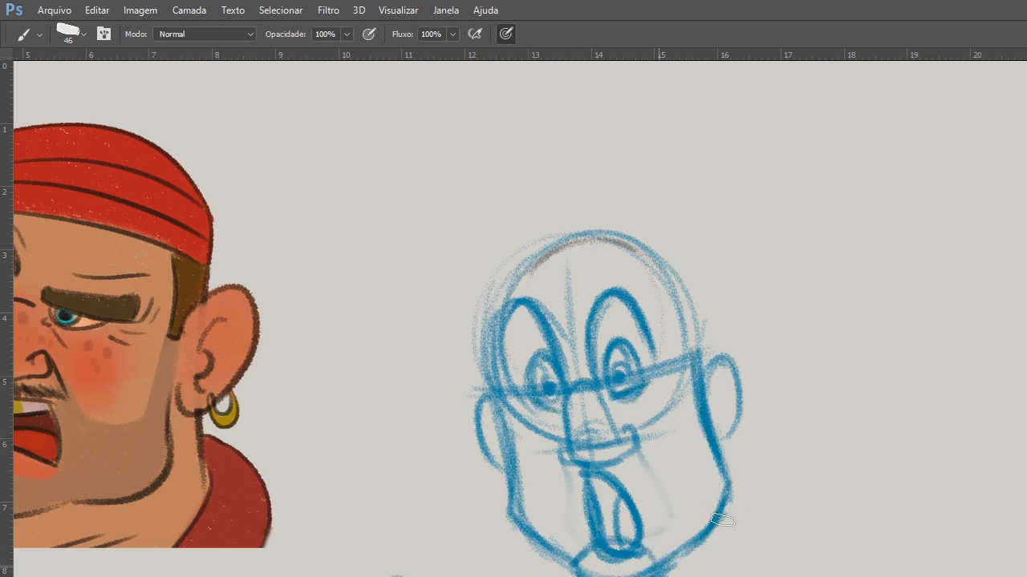
{"action": "left_click_drag", "start_coordinate": [723, 520], "coordinate": [666, 562]}
Reinforce both ears, adding an inner fold to the near one, and darken the sides of the cranium.
{"action": "mouse_move", "coordinate": [726, 380]}
{"action": "left_mouse_down"}
{"action": "mouse_move", "coordinate": [716, 412]}
{"action": "mouse_move", "coordinate": [727, 437]}
{"action": "left_mouse_up"}
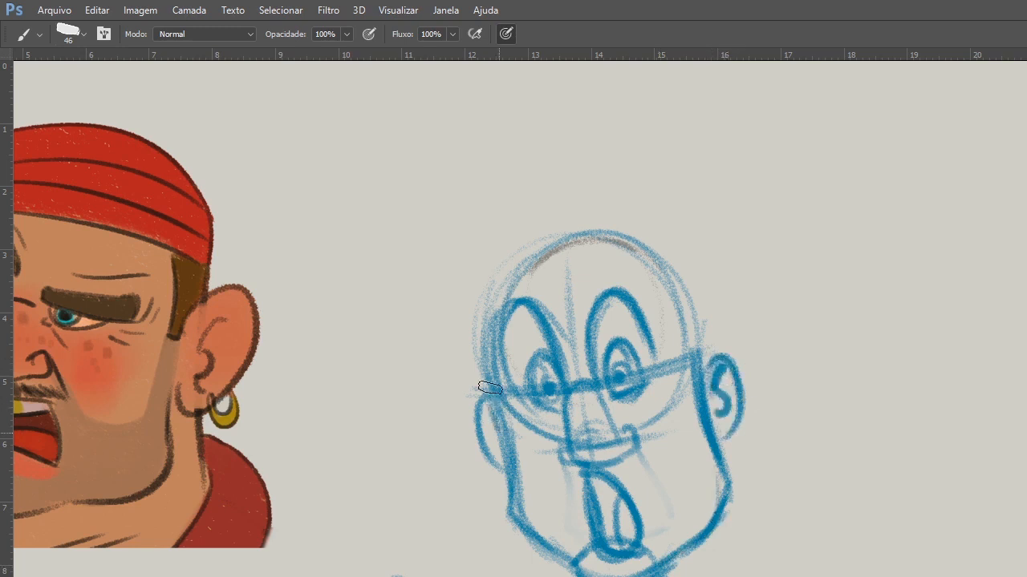
{"action": "left_click_drag", "start_coordinate": [491, 391], "coordinate": [505, 472]}
{"action": "left_click_drag", "start_coordinate": [485, 412], "coordinate": [492, 441]}
{"action": "mouse_move", "coordinate": [492, 335]}
{"action": "left_mouse_down"}
{"action": "mouse_move", "coordinate": [495, 387]}
{"action": "mouse_move", "coordinate": [532, 263]}
{"action": "left_mouse_up"}
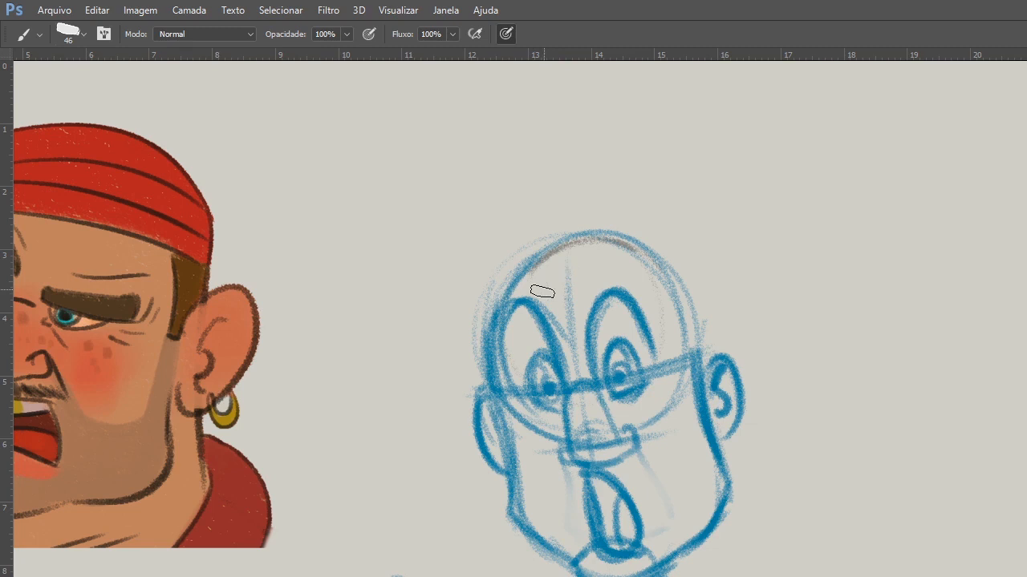
{"action": "left_click_drag", "start_coordinate": [680, 286], "coordinate": [696, 369]}
Sketch the neck and shoulder lines descending beneath both sides of the jaw.
{"action": "left_click_drag", "start_coordinate": [509, 487], "coordinate": [514, 575]}
{"action": "left_click_drag", "start_coordinate": [497, 537], "coordinate": [513, 575]}
{"action": "left_click_drag", "start_coordinate": [730, 559], "coordinate": [712, 576]}
Sketch the bandana's loose, pointed tails streaming outward from the far upper side of the cranium.
{"action": "mouse_move", "coordinate": [521, 293]}
{"action": "left_mouse_down"}
{"action": "mouse_move", "coordinate": [460, 245]}
{"action": "mouse_move", "coordinate": [451, 206]}
{"action": "left_mouse_up"}
{"action": "left_click_drag", "start_coordinate": [451, 210], "coordinate": [523, 263]}
{"action": "left_click_drag", "start_coordinate": [601, 232], "coordinate": [463, 216]}
{"action": "mouse_move", "coordinate": [568, 239]}
{"action": "left_mouse_down"}
{"action": "mouse_move", "coordinate": [447, 214]}
{"action": "mouse_move", "coordinate": [532, 234]}
{"action": "left_mouse_up"}
{"action": "left_click_drag", "start_coordinate": [532, 235], "coordinate": [405, 283]}
{"action": "left_click_drag", "start_coordinate": [509, 253], "coordinate": [411, 254]}
{"action": "mouse_move", "coordinate": [411, 252]}
{"action": "left_mouse_down"}
{"action": "mouse_move", "coordinate": [488, 277]}
{"action": "mouse_move", "coordinate": [524, 276]}
{"action": "left_mouse_up"}
{"action": "left_click_drag", "start_coordinate": [567, 237], "coordinate": [610, 247]}
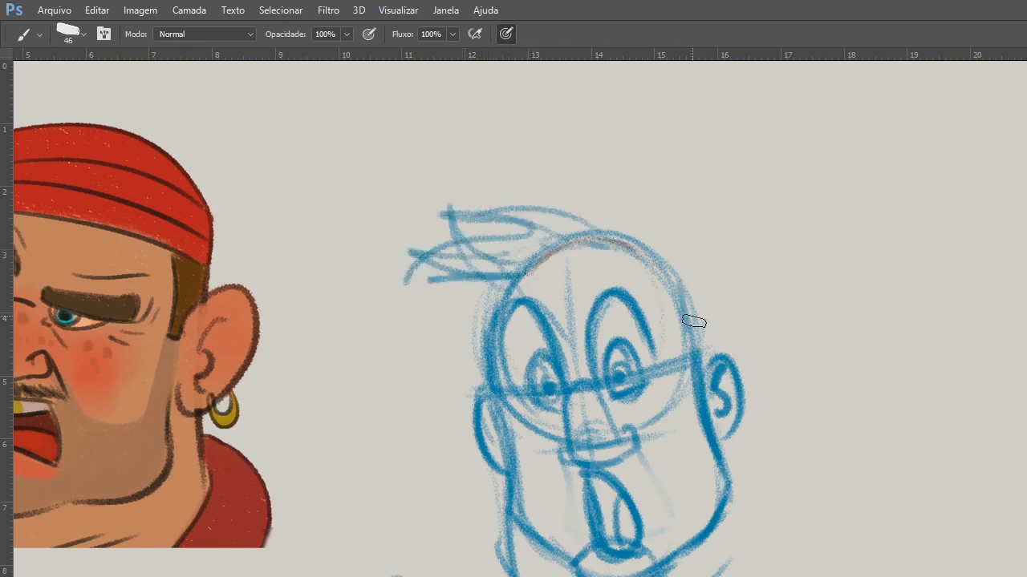
Darken the near temple edge and draw cheek folds from the nose down both sides of the mouth.
{"action": "left_click_drag", "start_coordinate": [665, 285], "coordinate": [691, 374]}
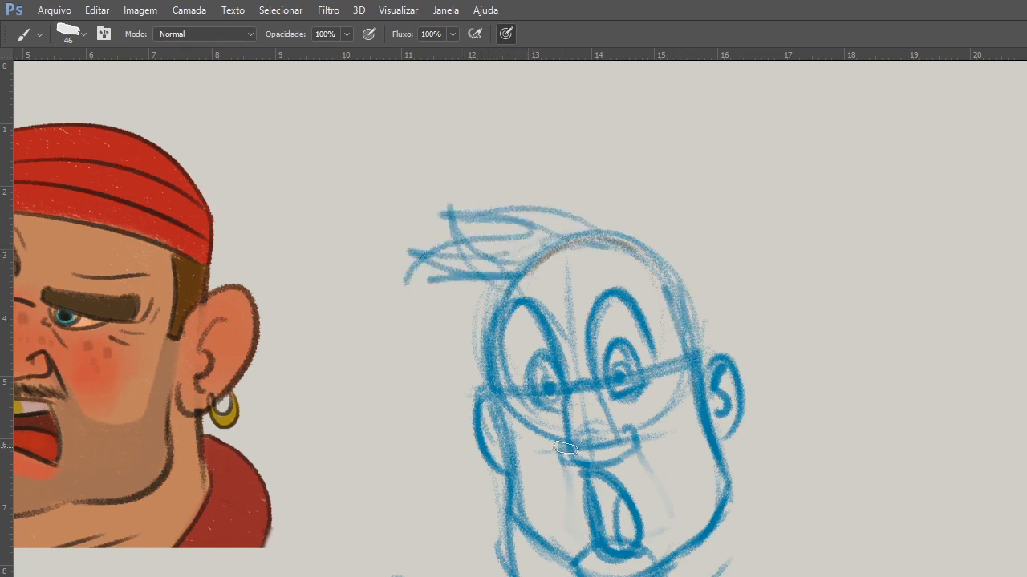
{"action": "mouse_move", "coordinate": [631, 431]}
{"action": "left_mouse_down"}
{"action": "mouse_move", "coordinate": [666, 487]}
{"action": "mouse_move", "coordinate": [678, 518]}
{"action": "left_mouse_up"}
{"action": "left_click_drag", "start_coordinate": [561, 448], "coordinate": [559, 512]}
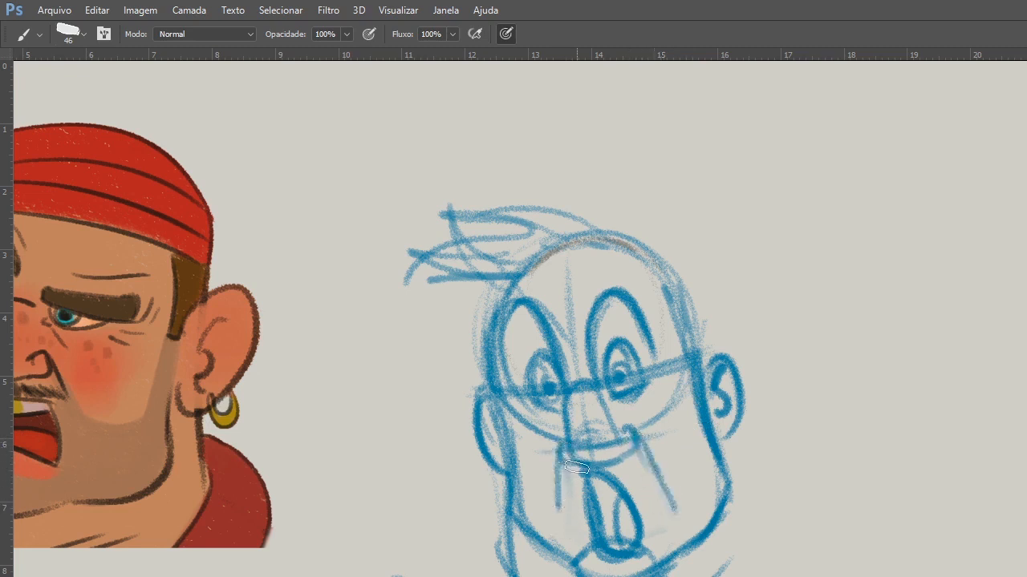
{"action": "key", "text": "ctrl+alt+z"}
{"action": "left_click_drag", "start_coordinate": [555, 445], "coordinate": [566, 537]}
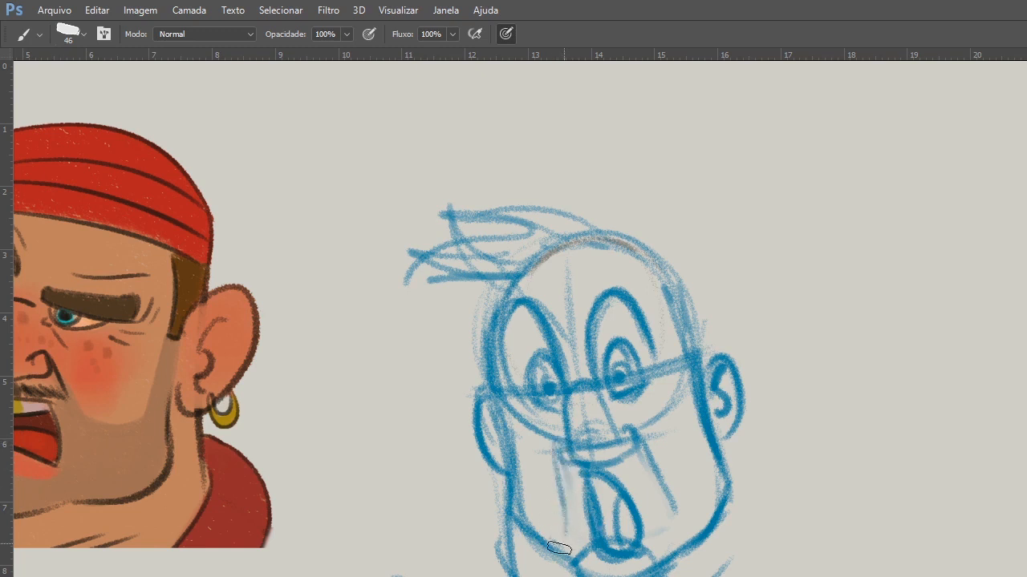
Lasso the whole blue head sketch, scale it up slightly and shift it toward the coloured pirate reference.
{"action": "key", "text": "l"}
{"action": "mouse_move", "coordinate": [738, 218]}
{"action": "left_mouse_down"}
{"action": "mouse_move", "coordinate": [738, 252]}
{"action": "mouse_move", "coordinate": [694, 225]}
{"action": "left_mouse_up"}
{"action": "key", "text": "ctrl+t"}
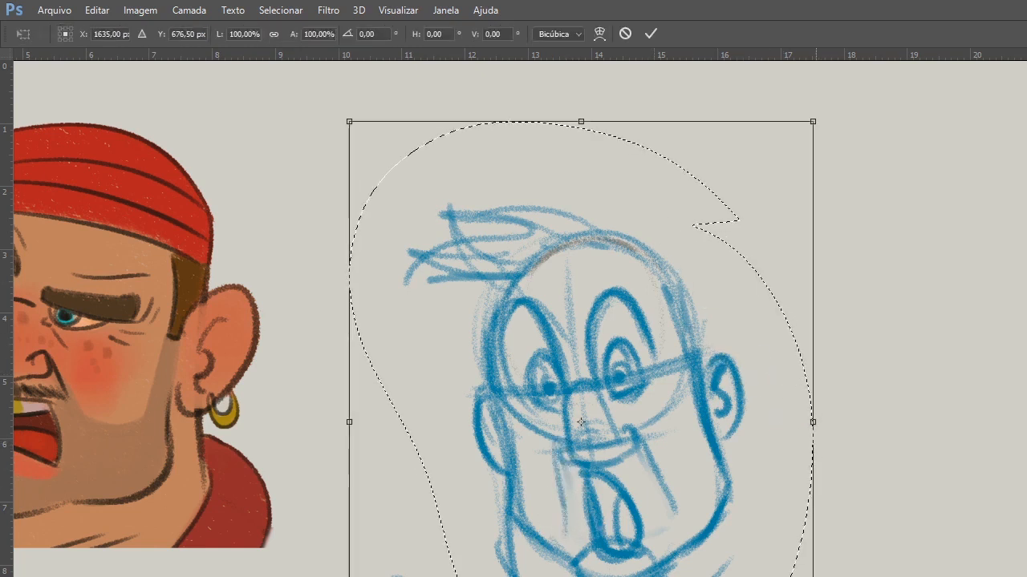
{"action": "left_click_drag", "start_coordinate": [812, 576], "coordinate": [842, 576]}
{"action": "left_click_drag", "start_coordinate": [731, 564], "coordinate": [713, 569]}
{"action": "key", "text": "Return"}
{"action": "key", "text": "ctrl+d"}
Commit the resized head sketch and darken the near side of the jaw with the blue brush.
{"action": "key", "text": "b"}
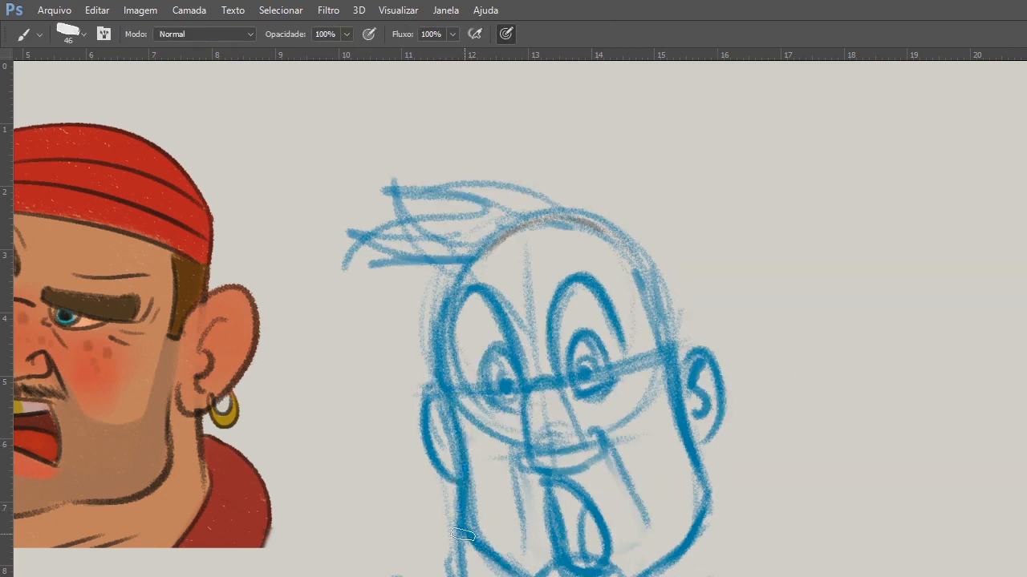
{"action": "left_click_drag", "start_coordinate": [653, 572], "coordinate": [699, 530]}
{"action": "mouse_move", "coordinate": [710, 487]}
{"action": "left_mouse_down"}
{"action": "mouse_move", "coordinate": [703, 544]}
{"action": "mouse_move", "coordinate": [659, 575]}
{"action": "left_mouse_up"}
Sketch more bandana tails and strengthen the bandana's crown and forehead edge around the cranium.
{"action": "mouse_move", "coordinate": [549, 243]}
{"action": "left_mouse_down"}
{"action": "mouse_move", "coordinate": [381, 268]}
{"action": "mouse_move", "coordinate": [489, 256]}
{"action": "left_mouse_up"}
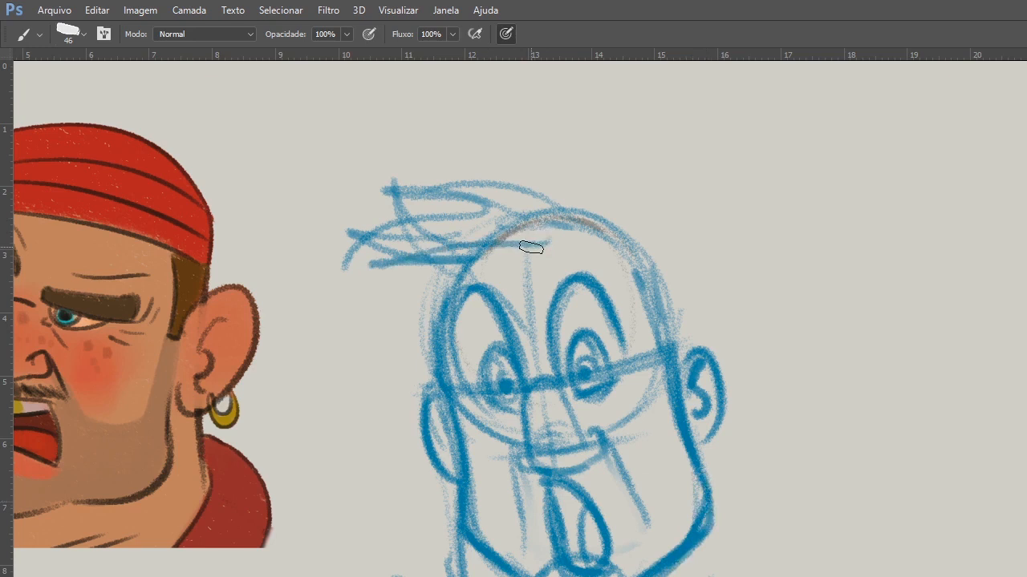
{"action": "left_click_drag", "start_coordinate": [399, 173], "coordinate": [531, 219]}
{"action": "mouse_move", "coordinate": [417, 271]}
{"action": "left_mouse_down"}
{"action": "mouse_move", "coordinate": [525, 253]}
{"action": "mouse_move", "coordinate": [482, 273]}
{"action": "left_mouse_up"}
{"action": "mouse_move", "coordinate": [389, 266]}
{"action": "left_mouse_down"}
{"action": "mouse_move", "coordinate": [433, 290]}
{"action": "mouse_move", "coordinate": [430, 312]}
{"action": "left_mouse_up"}
{"action": "mouse_move", "coordinate": [648, 270]}
{"action": "left_mouse_down"}
{"action": "mouse_move", "coordinate": [545, 200]}
{"action": "mouse_move", "coordinate": [653, 245]}
{"action": "left_mouse_up"}
{"action": "left_click_drag", "start_coordinate": [513, 220], "coordinate": [620, 254]}
{"action": "mouse_move", "coordinate": [629, 229]}
{"action": "left_mouse_down"}
{"action": "mouse_move", "coordinate": [664, 337]}
{"action": "mouse_move", "coordinate": [668, 311]}
{"action": "left_mouse_up"}
Strengthen the nose and near cheek fold, and shade the inside of the open mouth solid blue.
{"action": "left_click_drag", "start_coordinate": [539, 383], "coordinate": [573, 412]}
{"action": "mouse_move", "coordinate": [531, 457]}
{"action": "left_mouse_down"}
{"action": "mouse_move", "coordinate": [590, 460]}
{"action": "mouse_move", "coordinate": [626, 486]}
{"action": "left_mouse_up"}
{"action": "left_click_drag", "start_coordinate": [594, 433], "coordinate": [650, 518]}
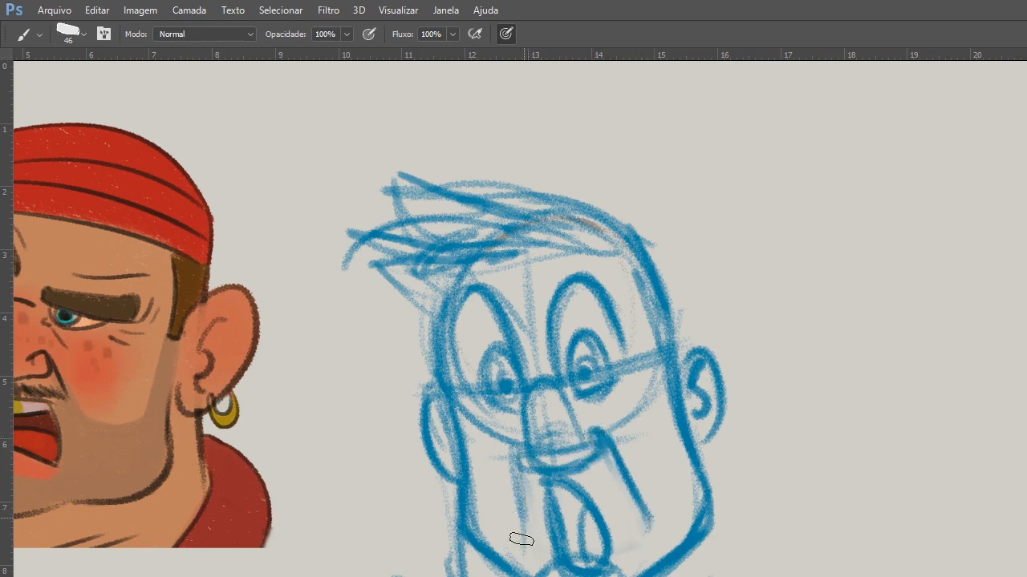
{"action": "left_click_drag", "start_coordinate": [522, 476], "coordinate": [560, 482]}
{"action": "mouse_move", "coordinate": [575, 544]}
{"action": "left_mouse_down"}
{"action": "mouse_move", "coordinate": [571, 499]}
{"action": "mouse_move", "coordinate": [586, 530]}
{"action": "left_mouse_up"}
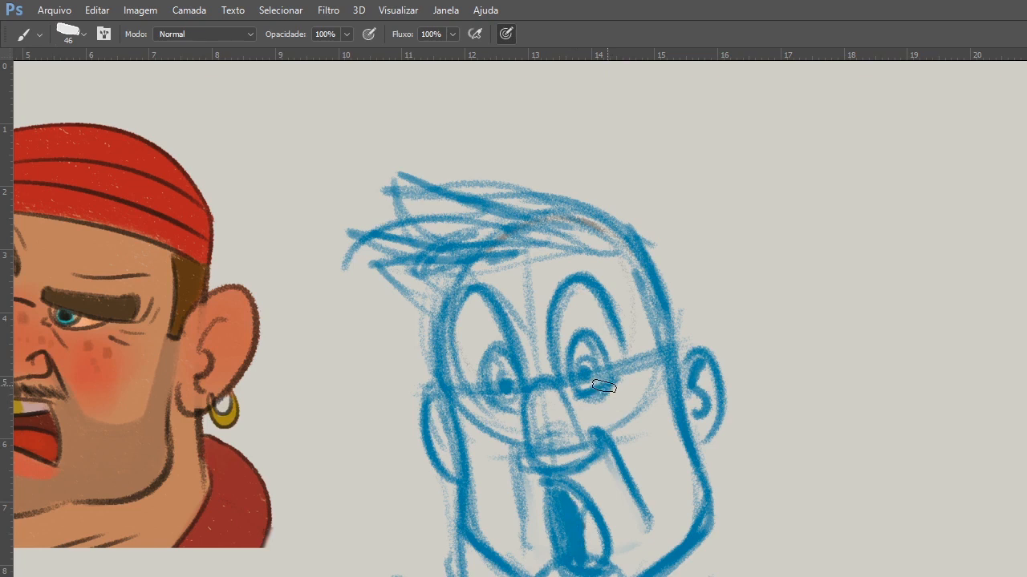
Darken both pupils and the arches above the eyes, and curve a line beneath the near cheek.
{"action": "left_click_drag", "start_coordinate": [604, 387], "coordinate": [585, 375]}
{"action": "left_click", "coordinate": [507, 386]}
{"action": "mouse_move", "coordinate": [556, 332]}
{"action": "left_mouse_down"}
{"action": "mouse_move", "coordinate": [577, 279]}
{"action": "mouse_move", "coordinate": [562, 328]}
{"action": "mouse_move", "coordinate": [590, 284]}
{"action": "mouse_move", "coordinate": [611, 308]}
{"action": "left_mouse_up"}
{"action": "left_click_drag", "start_coordinate": [463, 324], "coordinate": [509, 326]}
{"action": "left_click_drag", "start_coordinate": [668, 377], "coordinate": [623, 443]}
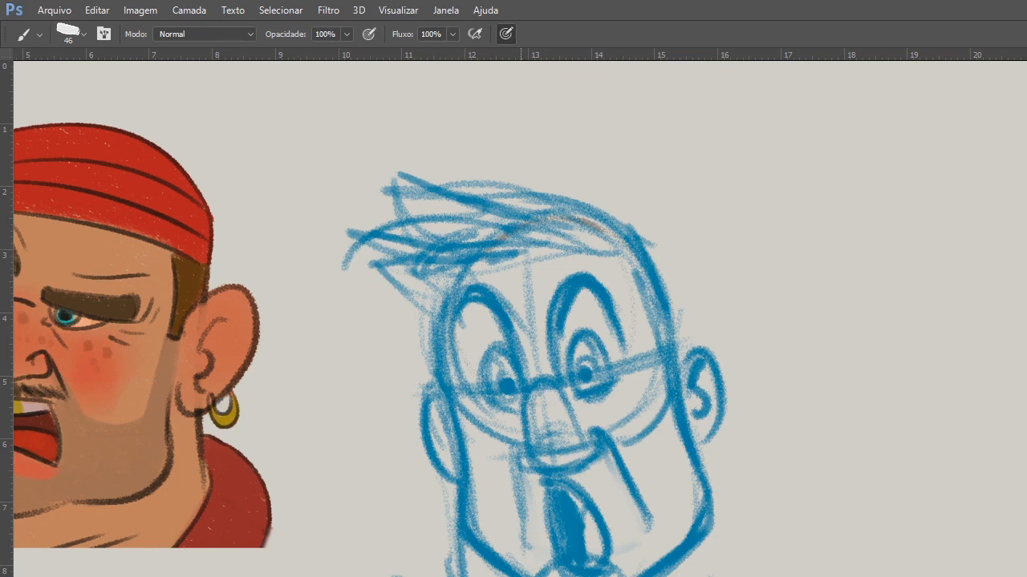
Sketch the near neck line and a large rounded shoulder with inner curves beside the jaw.
{"action": "left_click_drag", "start_coordinate": [688, 418], "coordinate": [737, 560]}
{"action": "left_click_drag", "start_coordinate": [703, 438], "coordinate": [745, 576]}
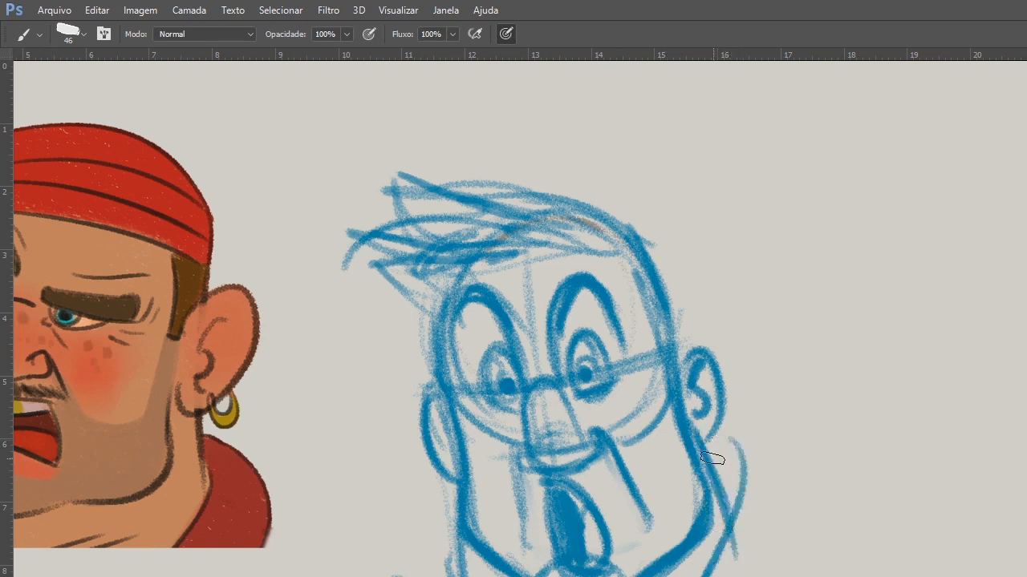
{"action": "left_click_drag", "start_coordinate": [703, 465], "coordinate": [805, 574]}
{"action": "left_click_drag", "start_coordinate": [798, 495], "coordinate": [788, 576]}
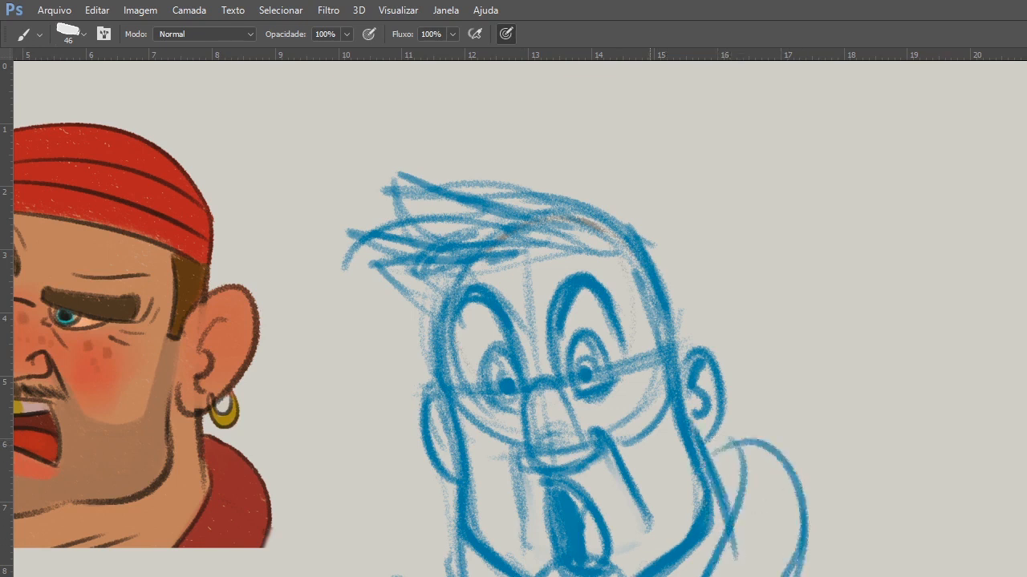
{"action": "left_click_drag", "start_coordinate": [774, 459], "coordinate": [746, 576]}
Fade the shoulder sketch with the eraser and redraw the near neck, shoulder and jaw lines more cleanly.
{"action": "key", "text": "e"}
{"action": "mouse_move", "coordinate": [802, 438]}
{"action": "left_mouse_down"}
{"action": "mouse_move", "coordinate": [759, 486]}
{"action": "mouse_move", "coordinate": [758, 506]}
{"action": "left_mouse_up"}
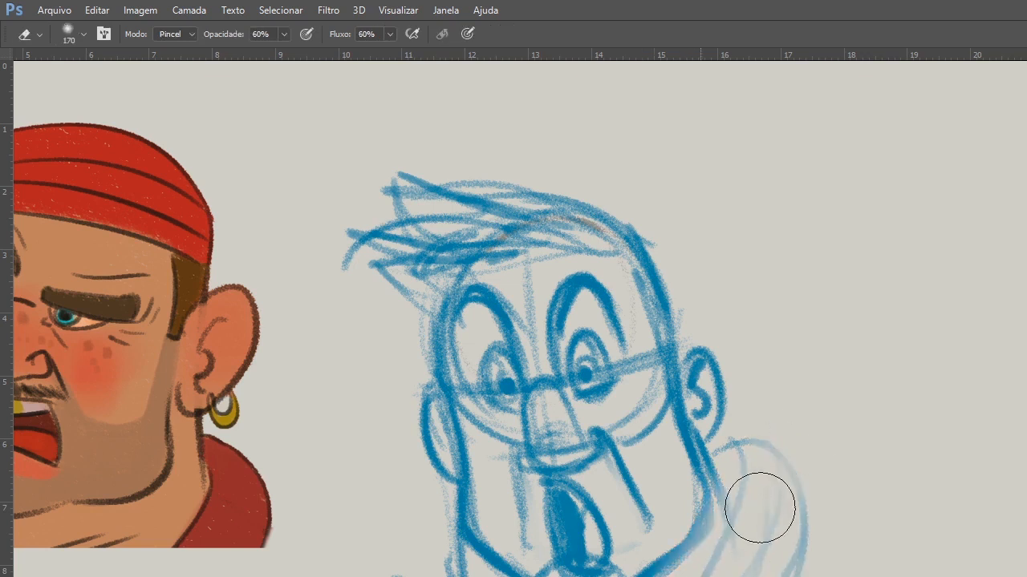
{"action": "key", "text": "b"}
{"action": "left_click_drag", "start_coordinate": [693, 446], "coordinate": [732, 529]}
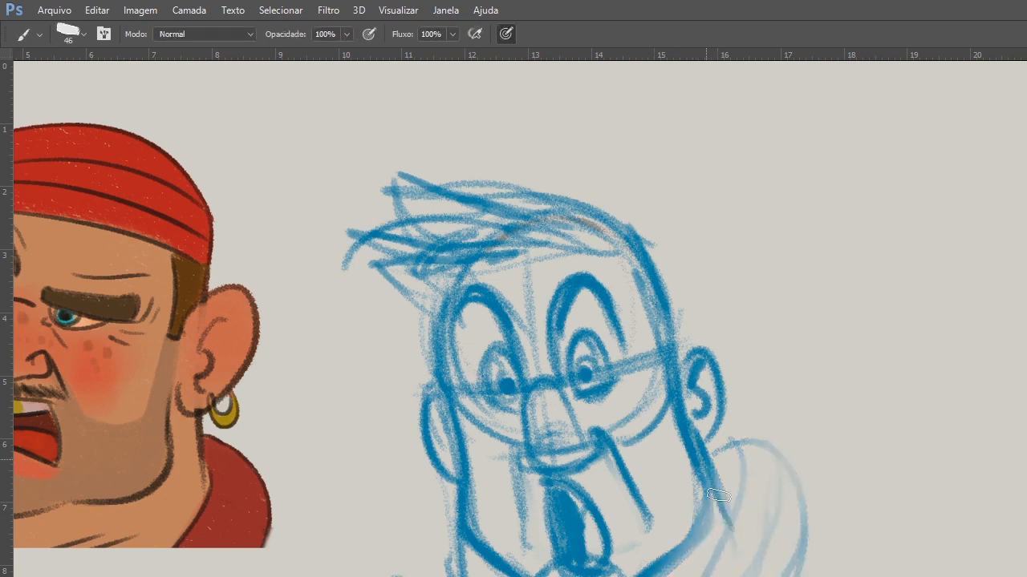
{"action": "left_click_drag", "start_coordinate": [752, 451], "coordinate": [720, 575]}
{"action": "mouse_move", "coordinate": [712, 460]}
{"action": "left_mouse_down"}
{"action": "mouse_move", "coordinate": [802, 541]}
{"action": "mouse_move", "coordinate": [805, 576]}
{"action": "left_mouse_up"}
{"action": "left_click_drag", "start_coordinate": [769, 449], "coordinate": [758, 574]}
{"action": "mouse_move", "coordinate": [680, 374]}
{"action": "left_mouse_down"}
{"action": "mouse_move", "coordinate": [709, 474]}
{"action": "mouse_move", "coordinate": [632, 571]}
{"action": "left_mouse_up"}
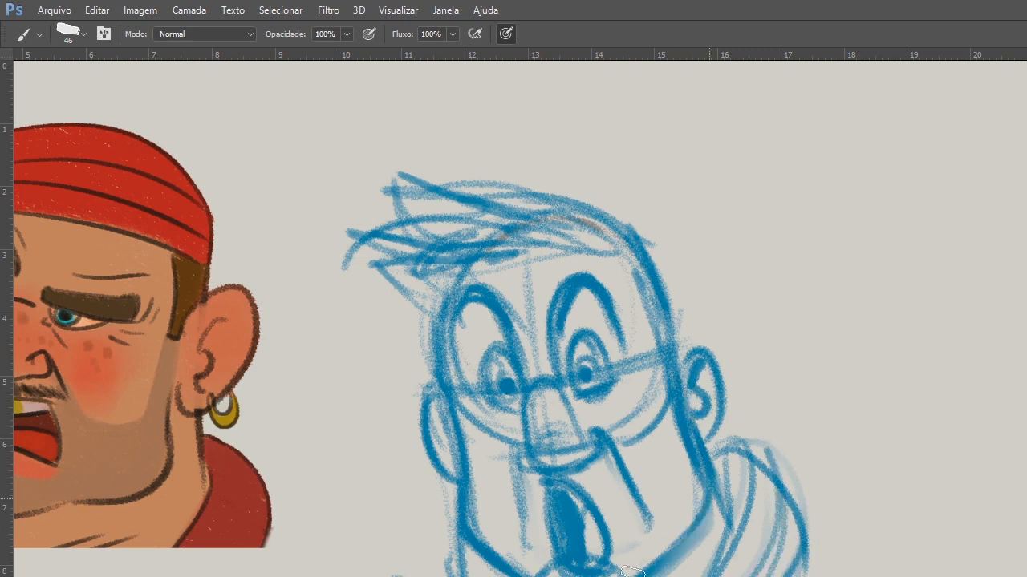
{"action": "left_click_drag", "start_coordinate": [716, 487], "coordinate": [636, 576]}
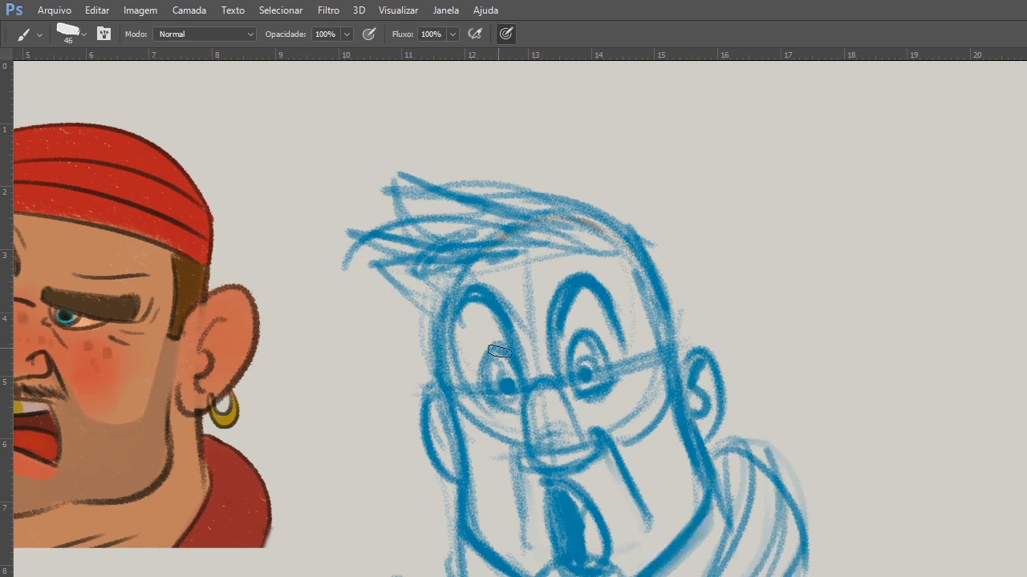
Shade the moustache area under the nose and darken the far eye, face contour and ear.
{"action": "mouse_move", "coordinate": [535, 482]}
{"action": "left_mouse_down"}
{"action": "mouse_move", "coordinate": [557, 470]}
{"action": "mouse_move", "coordinate": [610, 471]}
{"action": "left_mouse_up"}
{"action": "left_click_drag", "start_coordinate": [500, 345], "coordinate": [494, 407]}
{"action": "mouse_move", "coordinate": [458, 271]}
{"action": "left_mouse_down"}
{"action": "mouse_move", "coordinate": [447, 393]}
{"action": "mouse_move", "coordinate": [461, 438]}
{"action": "left_mouse_up"}
{"action": "left_click_drag", "start_coordinate": [431, 387], "coordinate": [454, 480]}
{"action": "left_click_drag", "start_coordinate": [435, 413], "coordinate": [447, 450]}
{"action": "left_click_drag", "start_coordinate": [436, 383], "coordinate": [425, 408]}
{"action": "left_click_drag", "start_coordinate": [459, 278], "coordinate": [441, 344]}
Sketch the bandana's lower edge curving from its tails across the forehead.
{"action": "left_click_drag", "start_coordinate": [385, 283], "coordinate": [525, 265]}
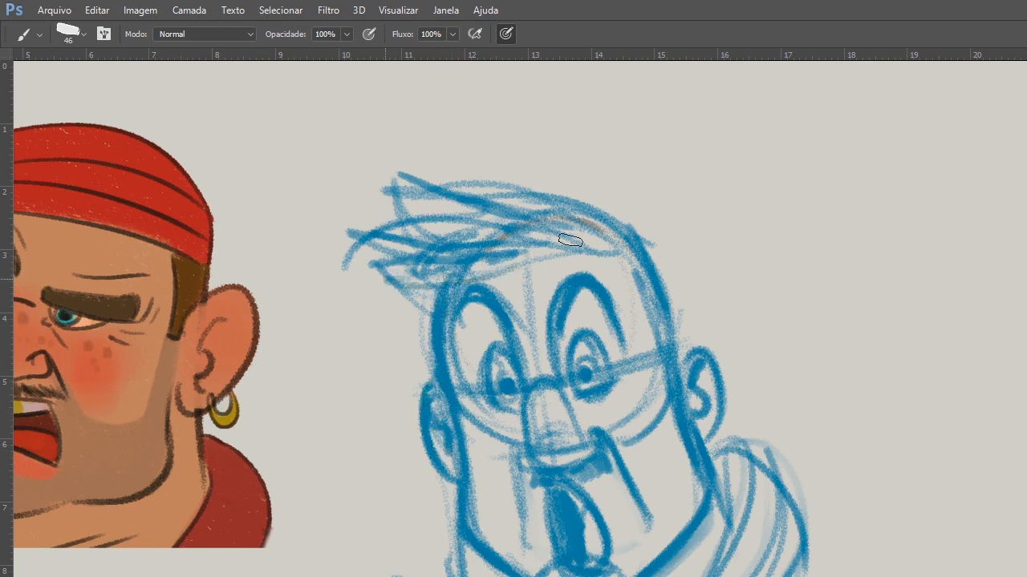
{"action": "left_click_drag", "start_coordinate": [570, 240], "coordinate": [446, 254]}
{"action": "left_click_drag", "start_coordinate": [433, 277], "coordinate": [555, 254]}
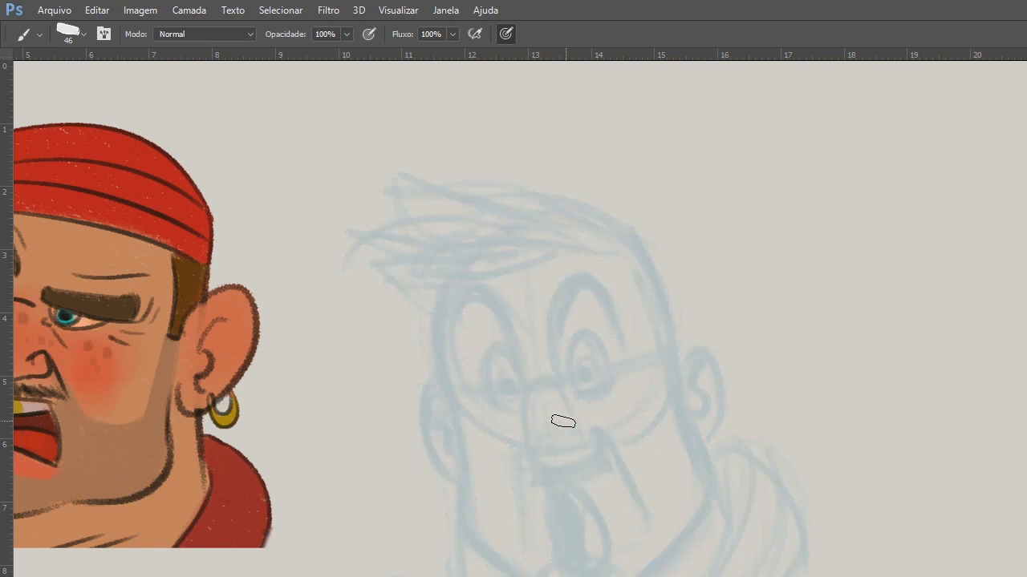
Draw the face contour in dark lines over the faded blue sketch, down both sides to the jaw.
{"action": "mouse_move", "coordinate": [442, 287]}
{"action": "left_mouse_down"}
{"action": "mouse_move", "coordinate": [442, 358]}
{"action": "mouse_move", "coordinate": [378, 329]}
{"action": "mouse_move", "coordinate": [411, 496]}
{"action": "mouse_move", "coordinate": [390, 570]}
{"action": "mouse_move", "coordinate": [378, 558]}
{"action": "mouse_move", "coordinate": [388, 526]}
{"action": "mouse_move", "coordinate": [403, 576]}
{"action": "left_mouse_up"}
{"action": "left_click", "coordinate": [458, 350], "text": "ctrl"}
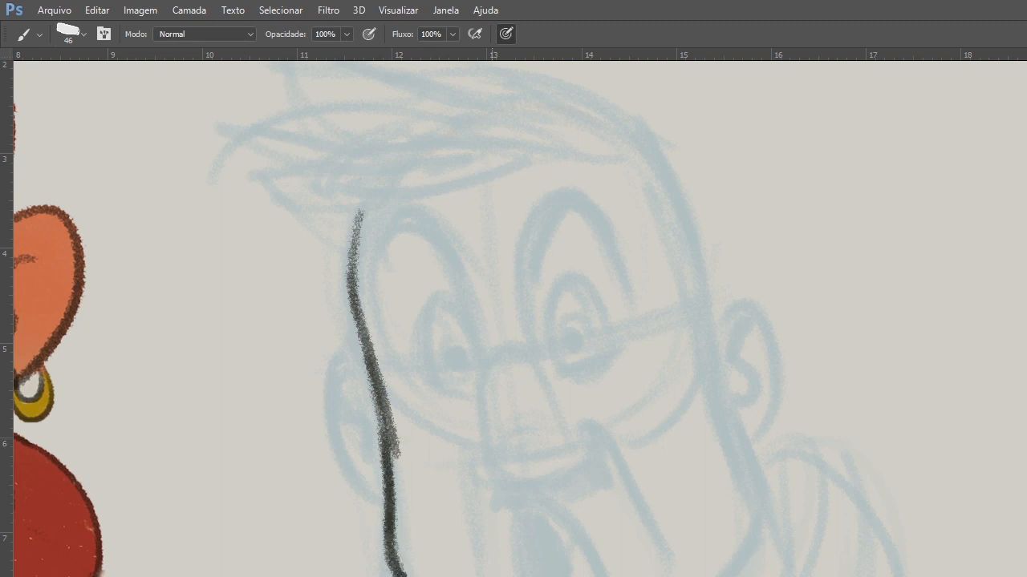
{"action": "mouse_move", "coordinate": [647, 576]}
{"action": "left_mouse_down"}
{"action": "mouse_move", "coordinate": [730, 571]}
{"action": "mouse_move", "coordinate": [774, 525]}
{"action": "left_mouse_up"}
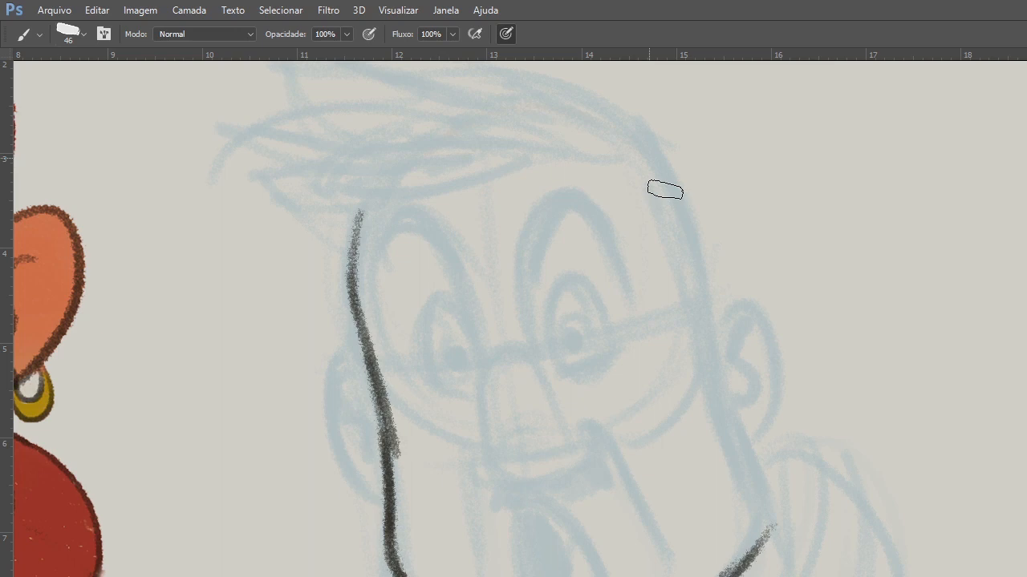
{"action": "left_click_drag", "start_coordinate": [651, 162], "coordinate": [766, 529]}
Draw dark outlines for both ears and an inner fold in the near ear.
{"action": "mouse_move", "coordinate": [703, 287]}
{"action": "left_mouse_down"}
{"action": "mouse_move", "coordinate": [733, 390]}
{"action": "mouse_move", "coordinate": [721, 391]}
{"action": "left_mouse_up"}
{"action": "mouse_move", "coordinate": [361, 339]}
{"action": "left_mouse_down"}
{"action": "mouse_move", "coordinate": [351, 439]}
{"action": "mouse_move", "coordinate": [390, 470]}
{"action": "left_mouse_up"}
{"action": "left_click_drag", "start_coordinate": [328, 353], "coordinate": [362, 394]}
{"action": "left_click_drag", "start_coordinate": [709, 299], "coordinate": [714, 337]}
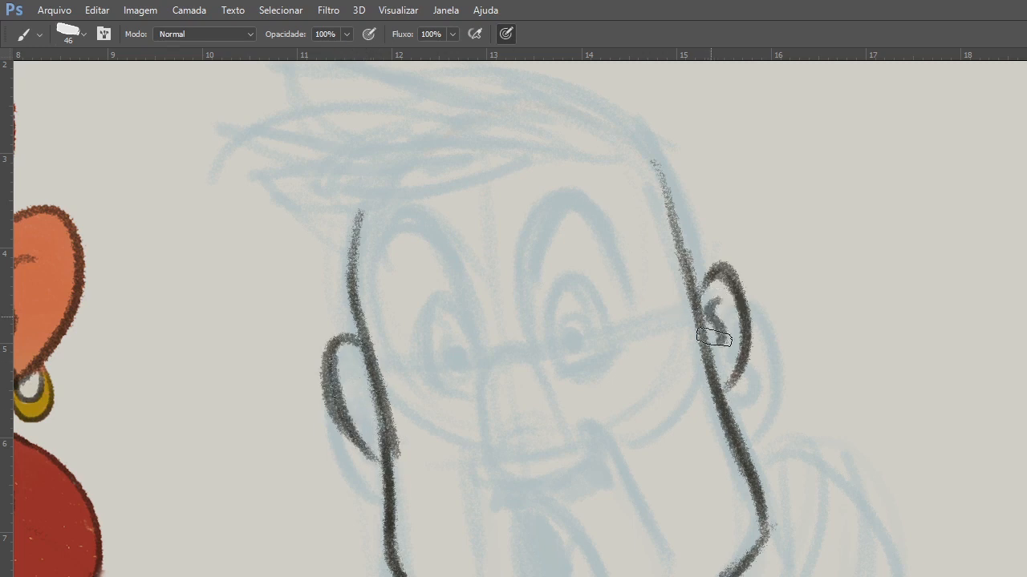
Reduce the brush size to 33 and draw the nose's bridge, rounded underside and near nostril wing.
{"action": "left_click_drag", "start_coordinate": [484, 376], "coordinate": [495, 454]}
{"action": "right_click", "coordinate": [535, 394]}
{"action": "left_click_drag", "start_coordinate": [644, 428], "coordinate": [649, 428]}
{"action": "left_click", "coordinate": [670, 355]}
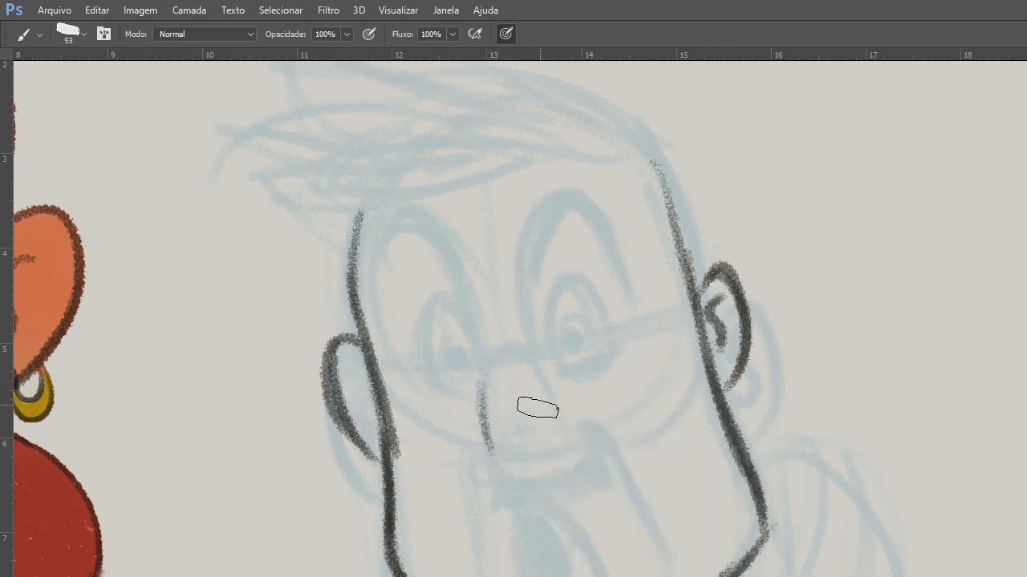
{"action": "key", "text": "bracketleft"}
{"action": "key", "text": "bracketleft"}
{"action": "mouse_move", "coordinate": [501, 351]}
{"action": "left_mouse_down"}
{"action": "mouse_move", "coordinate": [497, 460]}
{"action": "mouse_move", "coordinate": [566, 458]}
{"action": "left_mouse_up"}
{"action": "left_click_drag", "start_coordinate": [492, 445], "coordinate": [529, 419]}
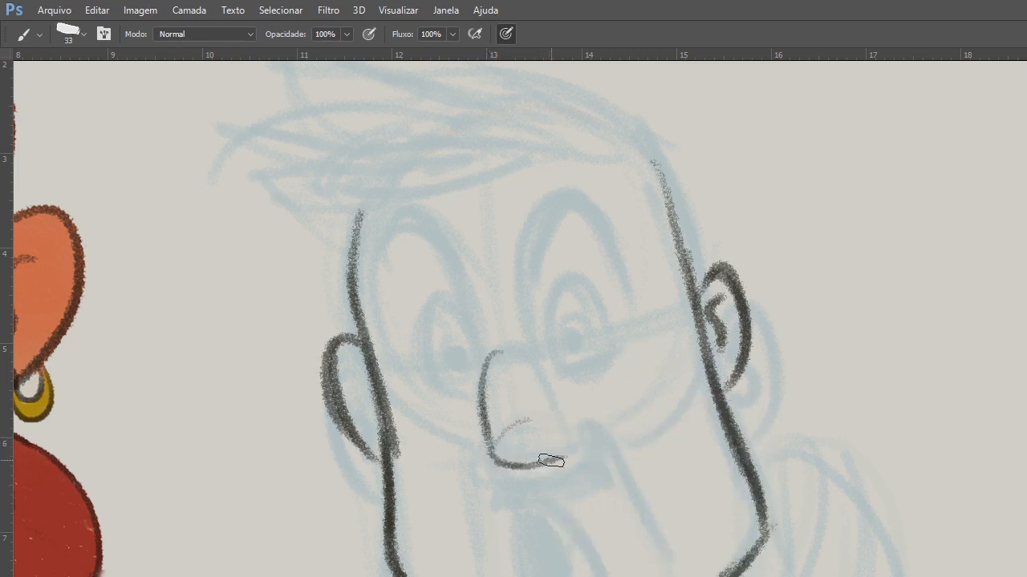
{"action": "left_click_drag", "start_coordinate": [551, 461], "coordinate": [584, 407]}
Draw the near cheek fold and the open mouth's outline, joined to the nose by a short lip line.
{"action": "left_click_drag", "start_coordinate": [566, 417], "coordinate": [642, 510]}
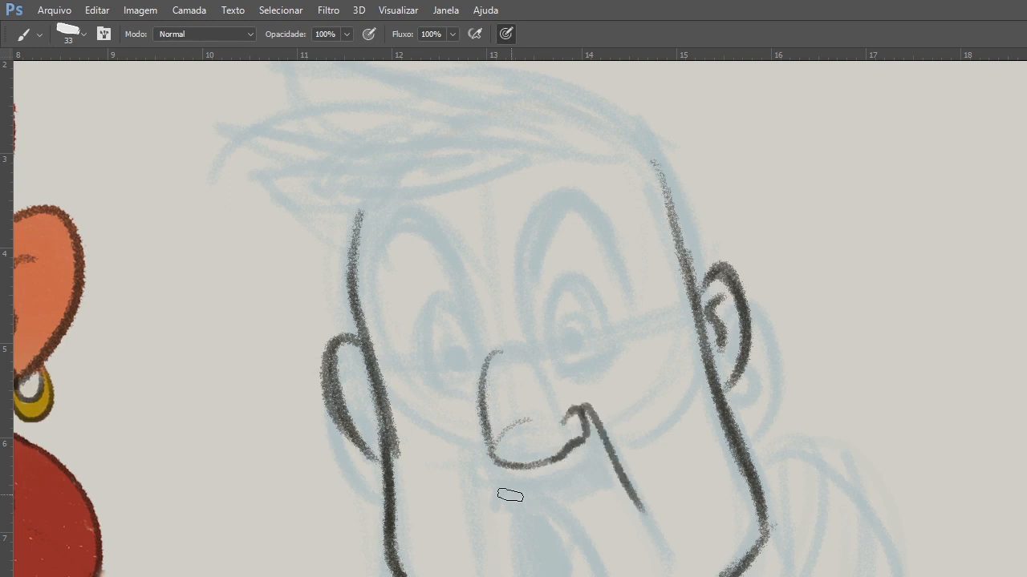
{"action": "mouse_move", "coordinate": [500, 491]}
{"action": "left_mouse_down"}
{"action": "mouse_move", "coordinate": [545, 488]}
{"action": "mouse_move", "coordinate": [611, 576]}
{"action": "left_mouse_up"}
{"action": "left_click_drag", "start_coordinate": [505, 489], "coordinate": [528, 576]}
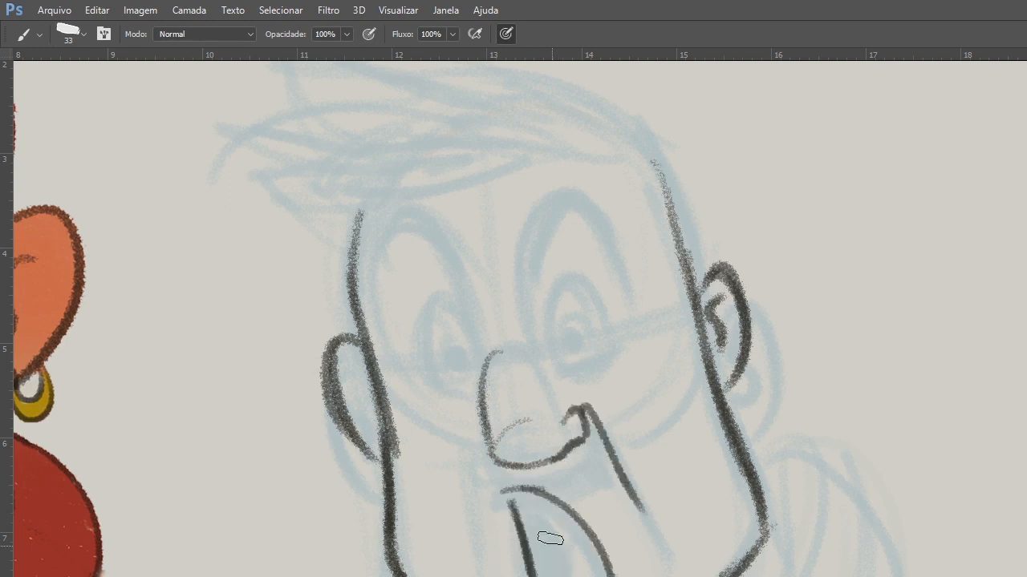
{"action": "left_click_drag", "start_coordinate": [508, 471], "coordinate": [500, 493]}
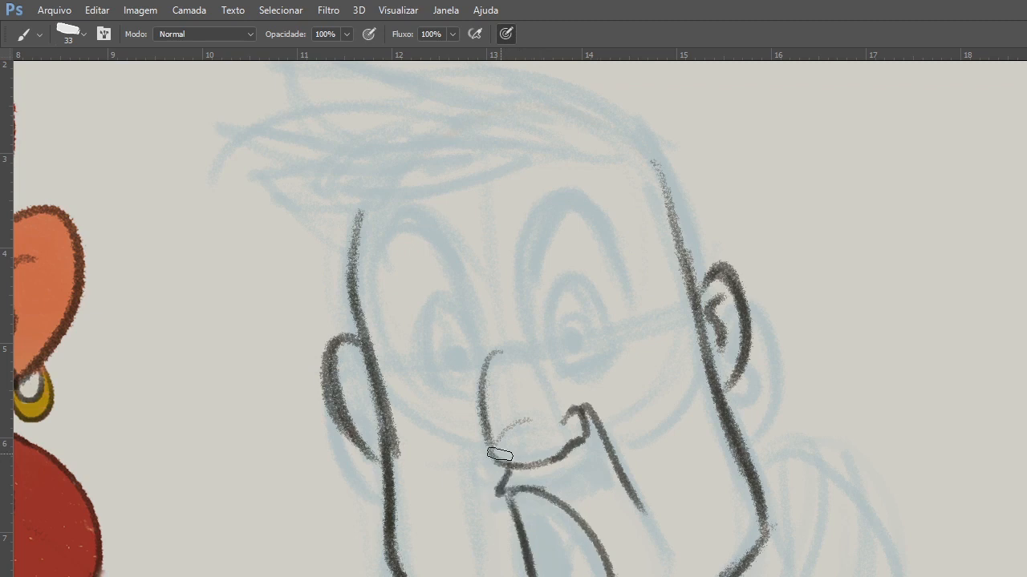
Add the far nostril and thicken the nose's underside and bridge.
{"action": "mouse_move", "coordinate": [481, 445]}
{"action": "left_mouse_down"}
{"action": "mouse_move", "coordinate": [498, 463]}
{"action": "mouse_move", "coordinate": [483, 441]}
{"action": "left_mouse_up"}
{"action": "left_click_drag", "start_coordinate": [484, 437], "coordinate": [566, 449]}
{"action": "mouse_move", "coordinate": [505, 352]}
{"action": "left_mouse_down"}
{"action": "mouse_move", "coordinate": [483, 437]}
{"action": "mouse_move", "coordinate": [518, 465]}
{"action": "mouse_move", "coordinate": [537, 466]}
{"action": "mouse_move", "coordinate": [572, 454]}
{"action": "mouse_move", "coordinate": [583, 417]}
{"action": "mouse_move", "coordinate": [566, 424]}
{"action": "left_mouse_up"}
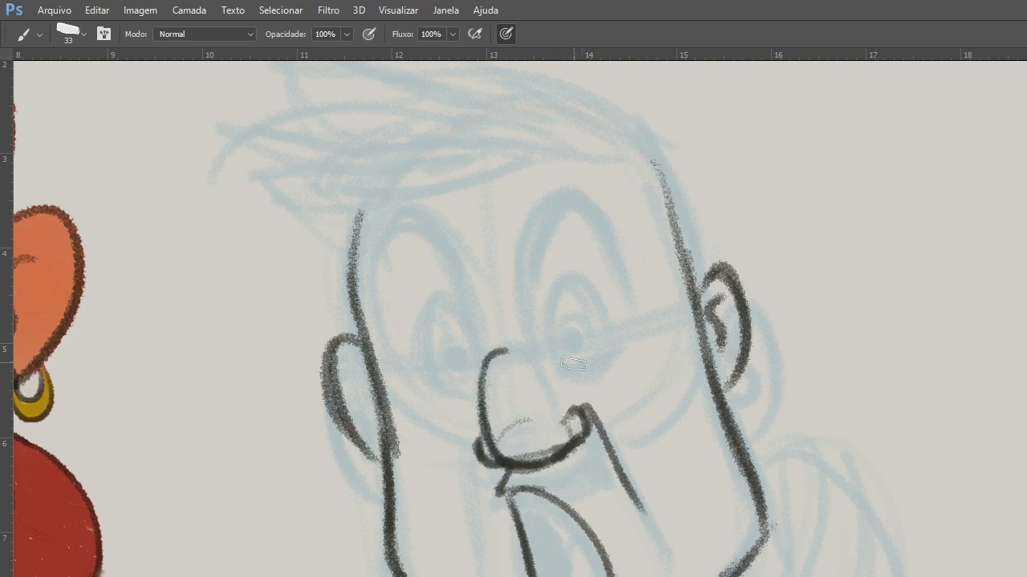
Draw both wide-open eyes with oval outlines, lower lids, irises and solid dark pupils.
{"action": "left_click_drag", "start_coordinate": [612, 350], "coordinate": [571, 368]}
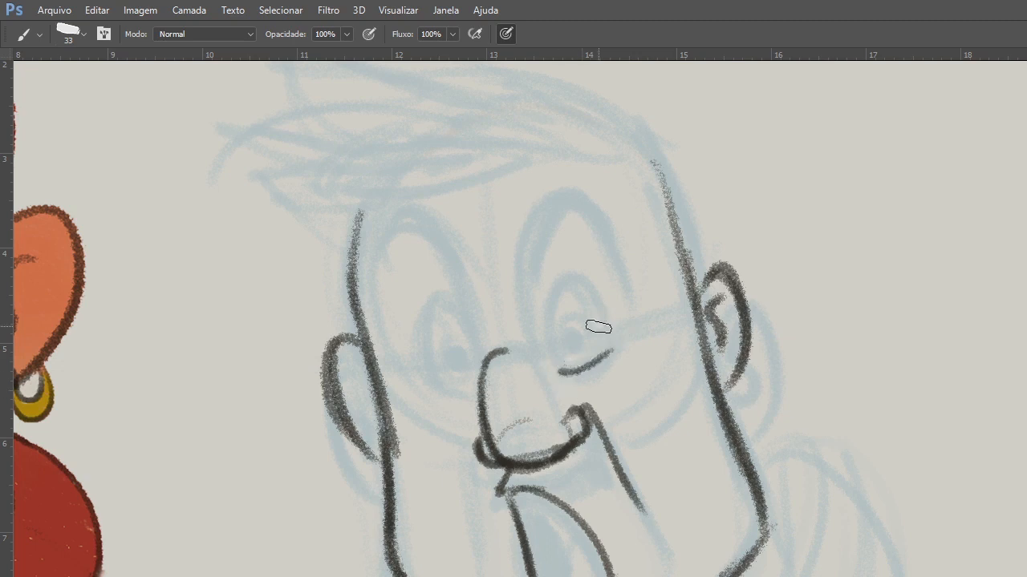
{"action": "left_click_drag", "start_coordinate": [553, 326], "coordinate": [560, 371]}
{"action": "left_click_drag", "start_coordinate": [554, 330], "coordinate": [607, 337]}
{"action": "left_click_drag", "start_coordinate": [433, 378], "coordinate": [473, 390]}
{"action": "left_click_drag", "start_coordinate": [432, 327], "coordinate": [432, 377]}
{"action": "mouse_move", "coordinate": [434, 308]}
{"action": "left_mouse_down"}
{"action": "mouse_move", "coordinate": [484, 351]}
{"action": "mouse_move", "coordinate": [462, 360]}
{"action": "left_mouse_up"}
{"action": "left_click_drag", "start_coordinate": [574, 338], "coordinate": [574, 342]}
{"action": "left_click_drag", "start_coordinate": [459, 345], "coordinate": [473, 385]}
{"action": "left_click_drag", "start_coordinate": [571, 323], "coordinate": [570, 357]}
{"action": "mouse_move", "coordinate": [571, 325]}
{"action": "left_mouse_down"}
{"action": "mouse_move", "coordinate": [583, 342]}
{"action": "mouse_move", "coordinate": [571, 358]}
{"action": "left_mouse_up"}
{"action": "mouse_move", "coordinate": [451, 317]}
{"action": "left_mouse_down"}
{"action": "mouse_move", "coordinate": [433, 307]}
{"action": "mouse_move", "coordinate": [424, 353]}
{"action": "mouse_move", "coordinate": [451, 390]}
{"action": "left_mouse_up"}
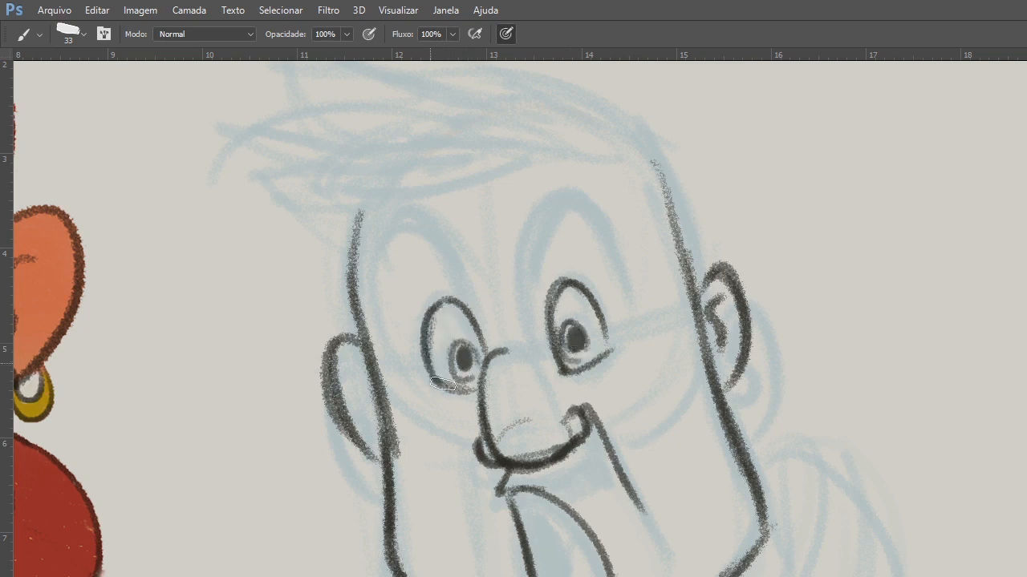
Draw thin arches above both eyes, and add the far cheek fold and the curve inside the mouth.
{"action": "left_click_drag", "start_coordinate": [363, 290], "coordinate": [455, 284]}
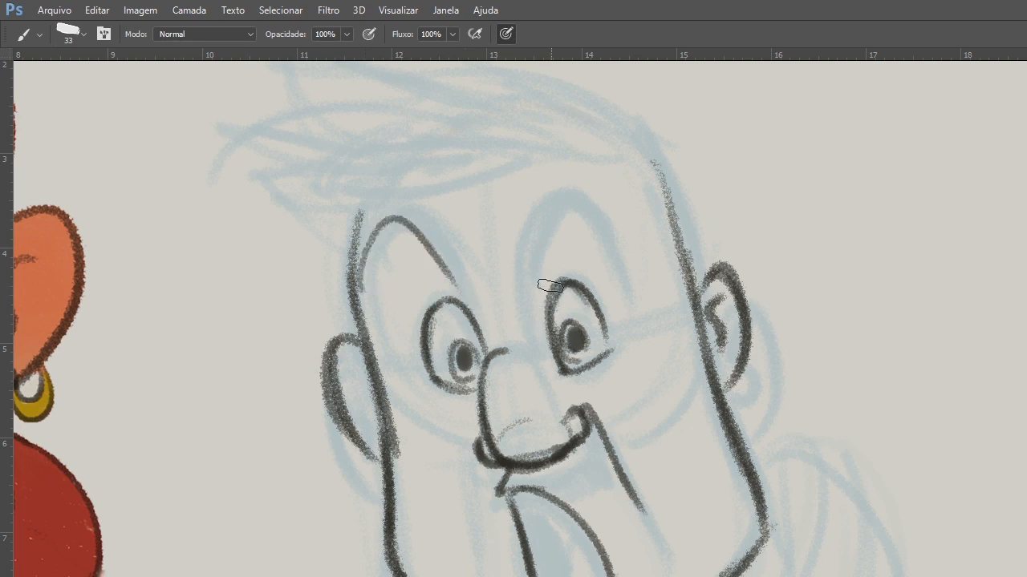
{"action": "left_click_drag", "start_coordinate": [524, 284], "coordinate": [608, 234]}
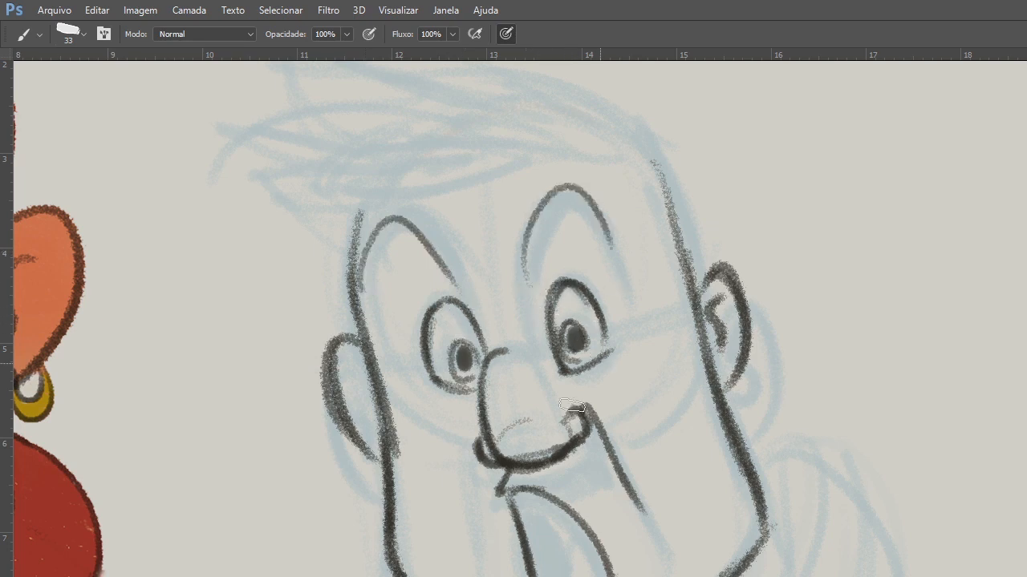
{"action": "left_click_drag", "start_coordinate": [480, 462], "coordinate": [490, 537]}
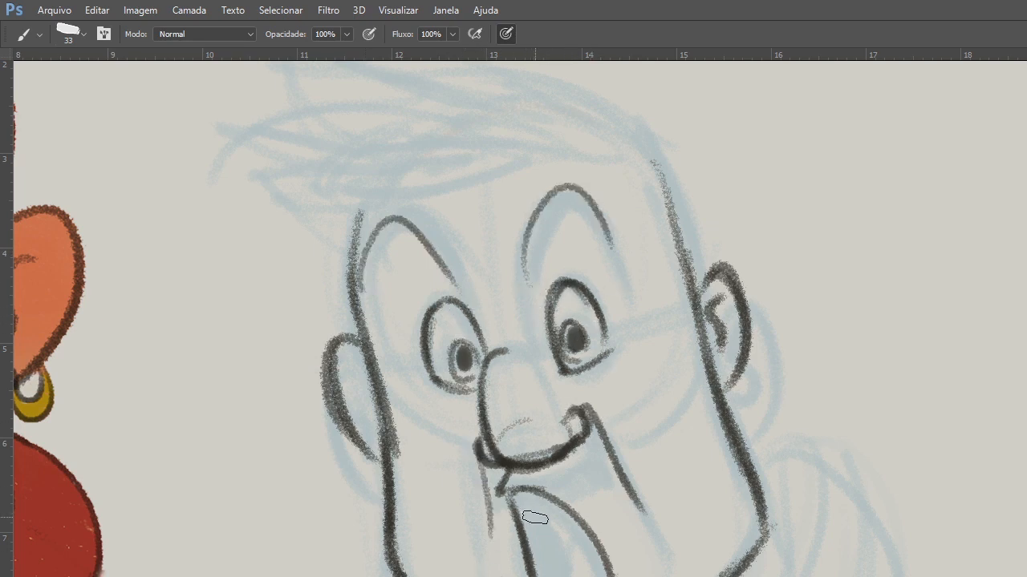
{"action": "left_click_drag", "start_coordinate": [575, 546], "coordinate": [565, 576]}
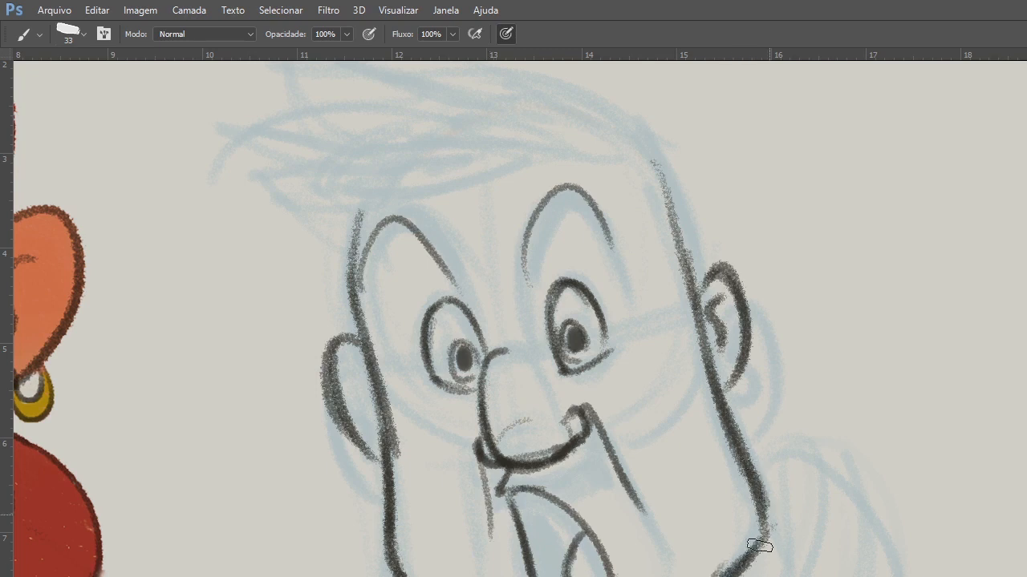
Draw the near neck as a thick tapered line, with the collar and rounded shoulder contour beside it.
{"action": "mouse_move", "coordinate": [782, 496]}
{"action": "left_mouse_down"}
{"action": "mouse_move", "coordinate": [717, 389]}
{"action": "mouse_move", "coordinate": [792, 529]}
{"action": "left_mouse_up"}
{"action": "left_click_drag", "start_coordinate": [716, 392], "coordinate": [793, 527]}
{"action": "left_click_drag", "start_coordinate": [731, 420], "coordinate": [793, 527]}
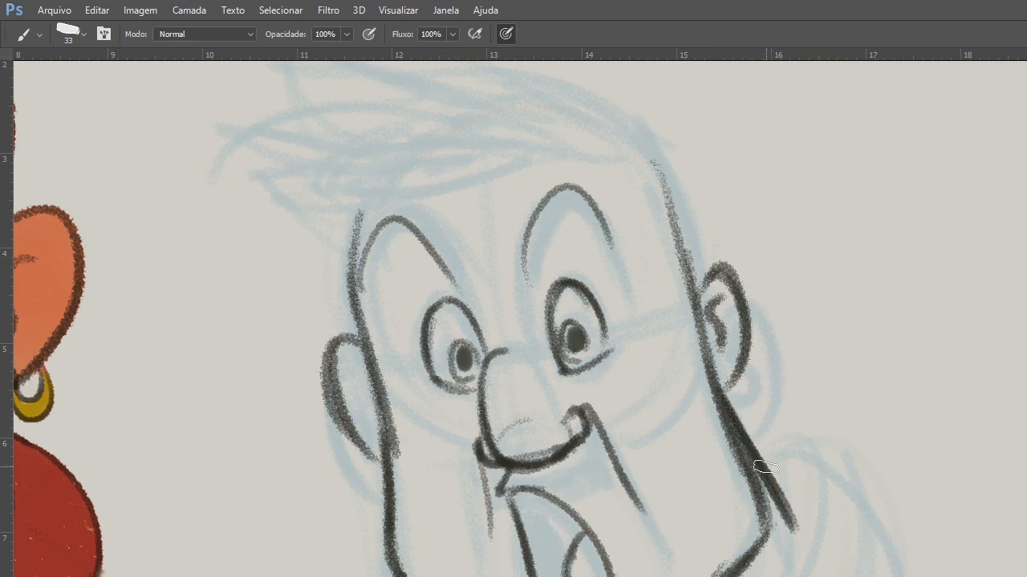
{"action": "left_click_drag", "start_coordinate": [774, 462], "coordinate": [775, 576]}
{"action": "mouse_move", "coordinate": [766, 456]}
{"action": "left_mouse_down"}
{"action": "mouse_move", "coordinate": [877, 538]}
{"action": "mouse_move", "coordinate": [885, 567]}
{"action": "left_mouse_up"}
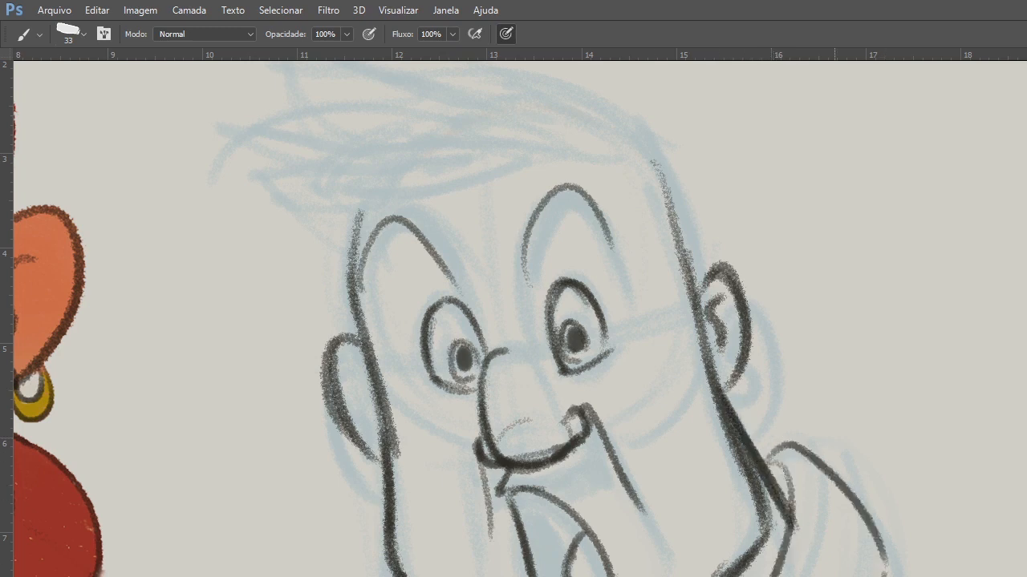
{"action": "key", "text": "ctrl+z"}
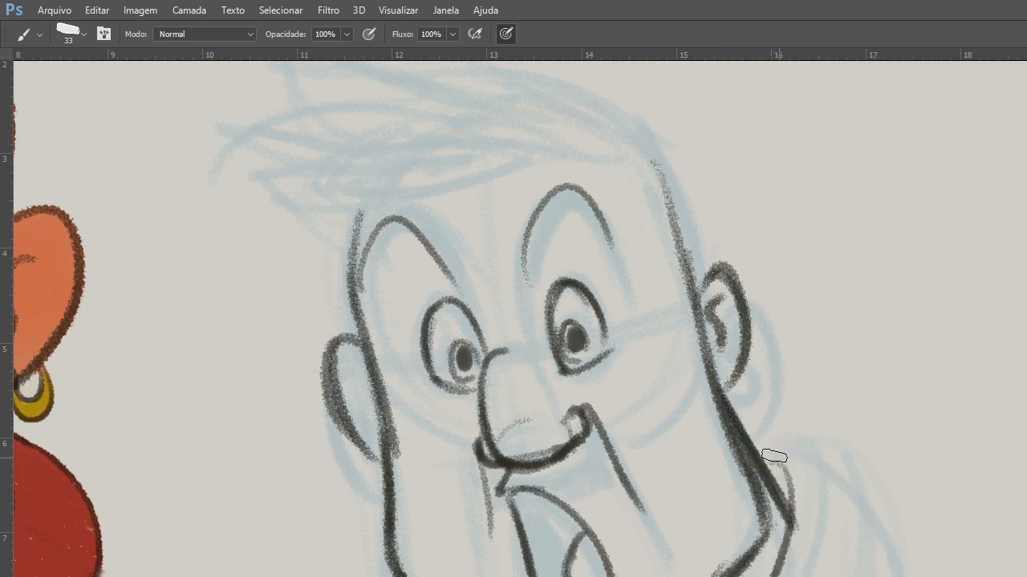
{"action": "left_click_drag", "start_coordinate": [761, 445], "coordinate": [884, 576]}
Close the near ear's upper edge and draw the inner fold of the far ear.
{"action": "left_click_drag", "start_coordinate": [698, 281], "coordinate": [718, 263]}
{"action": "mouse_move", "coordinate": [351, 371]}
{"action": "left_mouse_down"}
{"action": "mouse_move", "coordinate": [373, 419]}
{"action": "mouse_move", "coordinate": [337, 350]}
{"action": "mouse_move", "coordinate": [354, 424]}
{"action": "mouse_move", "coordinate": [379, 455]}
{"action": "left_mouse_up"}
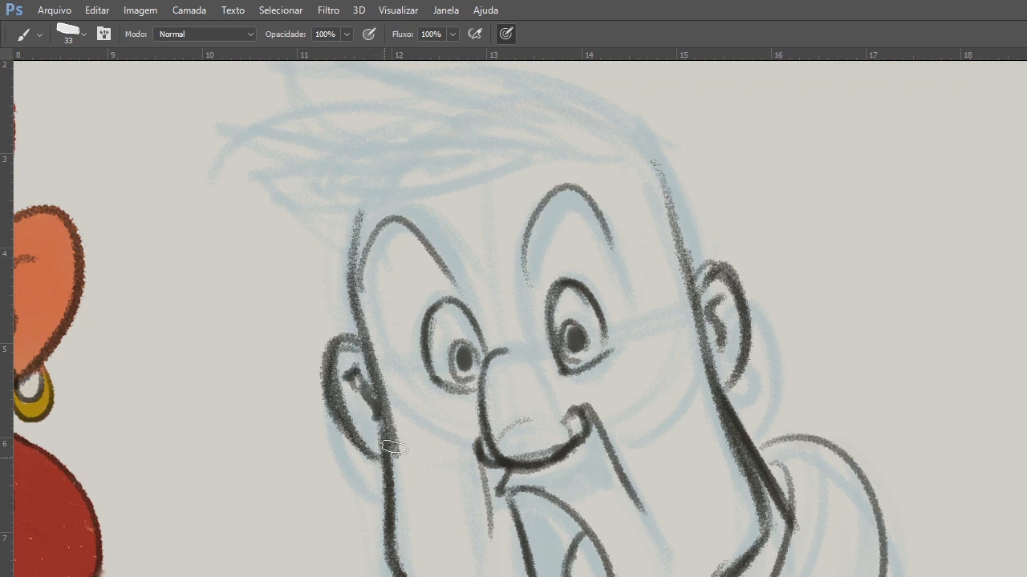
Fade the thin arches above both eyes with the eraser.
{"action": "left_click_drag", "start_coordinate": [511, 292], "coordinate": [665, 229]}
{"action": "left_click_drag", "start_coordinate": [602, 454], "coordinate": [912, 241]}
{"action": "left_click_drag", "start_coordinate": [779, 341], "coordinate": [669, 424]}
{"action": "left_click_drag", "start_coordinate": [906, 187], "coordinate": [579, 424]}
{"action": "key", "text": "e"}
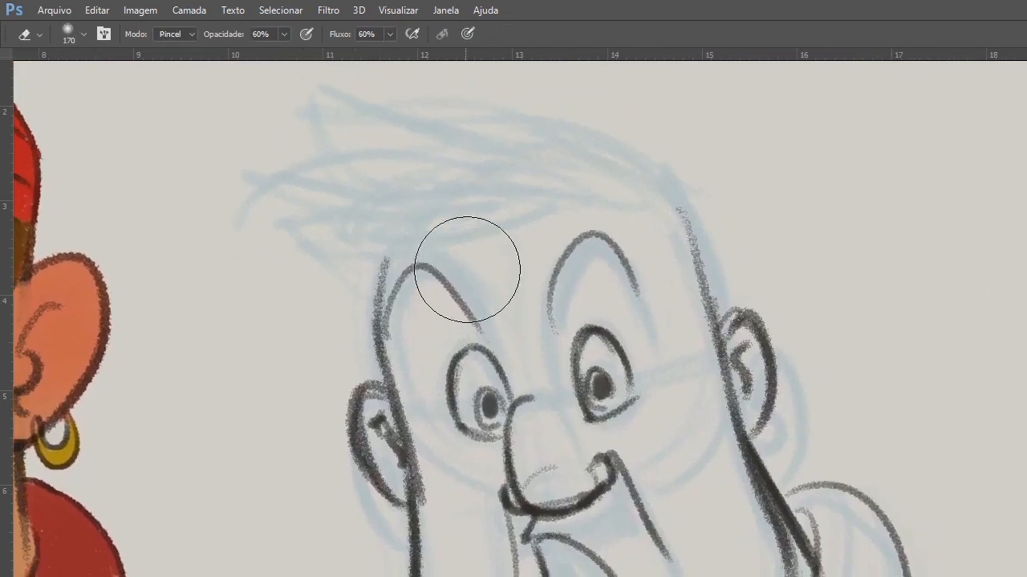
{"action": "mouse_move", "coordinate": [533, 286]}
{"action": "left_mouse_down"}
{"action": "mouse_move", "coordinate": [485, 283]}
{"action": "mouse_move", "coordinate": [466, 255]}
{"action": "mouse_move", "coordinate": [561, 210]}
{"action": "mouse_move", "coordinate": [612, 221]}
{"action": "mouse_move", "coordinate": [442, 291]}
{"action": "left_mouse_up"}
Draw thick, tapered dark eyebrows arching over both eyes and fill them in solidly.
{"action": "key", "text": "b"}
{"action": "left_click_drag", "start_coordinate": [395, 341], "coordinate": [458, 282]}
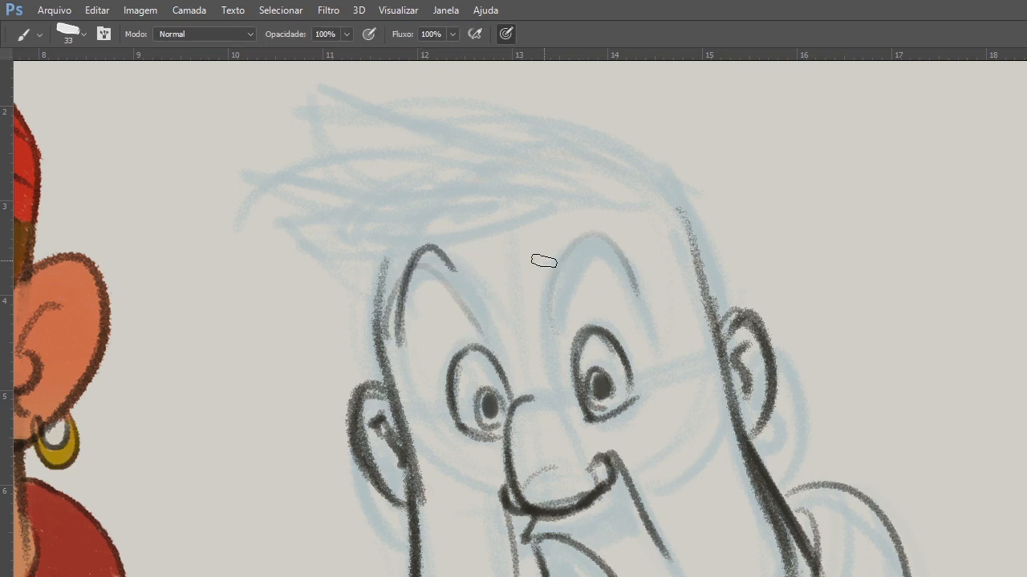
{"action": "left_click_drag", "start_coordinate": [543, 257], "coordinate": [626, 327]}
{"action": "key", "text": "ctrl+alt+z"}
{"action": "left_click_drag", "start_coordinate": [545, 268], "coordinate": [622, 287]}
{"action": "left_click_drag", "start_coordinate": [554, 233], "coordinate": [627, 297]}
{"action": "mouse_move", "coordinate": [552, 264]}
{"action": "left_mouse_down"}
{"action": "mouse_move", "coordinate": [560, 237]}
{"action": "mouse_move", "coordinate": [546, 260]}
{"action": "mouse_move", "coordinate": [561, 251]}
{"action": "mouse_move", "coordinate": [620, 289]}
{"action": "left_mouse_up"}
{"action": "left_click_drag", "start_coordinate": [582, 250], "coordinate": [623, 294]}
{"action": "mouse_move", "coordinate": [457, 276]}
{"action": "left_mouse_down"}
{"action": "mouse_move", "coordinate": [403, 330]}
{"action": "mouse_move", "coordinate": [407, 340]}
{"action": "left_mouse_up"}
{"action": "mouse_move", "coordinate": [431, 253]}
{"action": "left_mouse_down"}
{"action": "mouse_move", "coordinate": [405, 330]}
{"action": "mouse_move", "coordinate": [446, 276]}
{"action": "mouse_move", "coordinate": [401, 340]}
{"action": "left_mouse_up"}
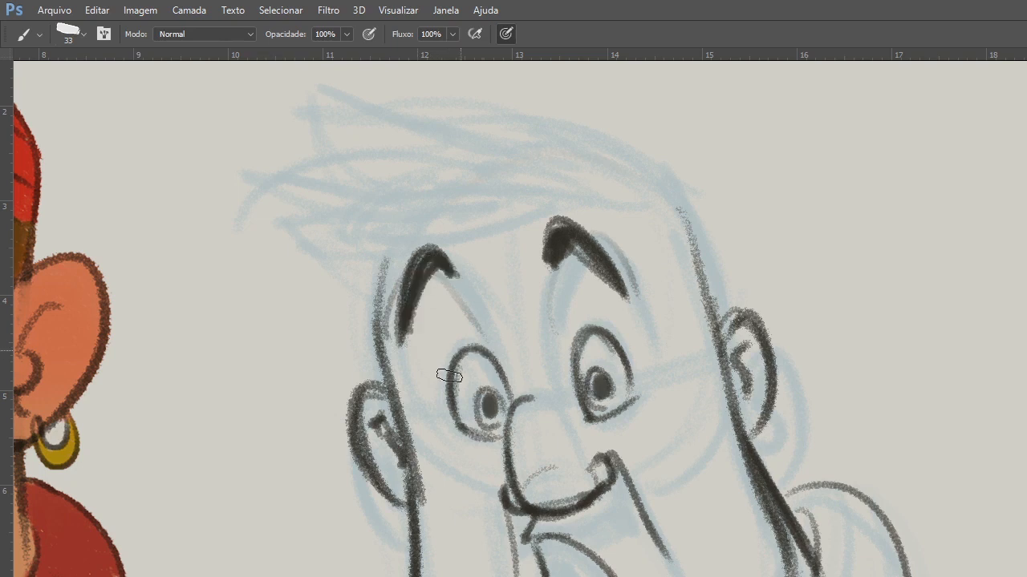
Darken the near pupil and the side of the nose, and draw the far neck and collar lines below the jaw.
{"action": "left_click_drag", "start_coordinate": [600, 388], "coordinate": [589, 387]}
{"action": "mouse_move", "coordinate": [512, 393]}
{"action": "left_mouse_down"}
{"action": "mouse_move", "coordinate": [496, 359]}
{"action": "mouse_move", "coordinate": [519, 554]}
{"action": "left_mouse_up"}
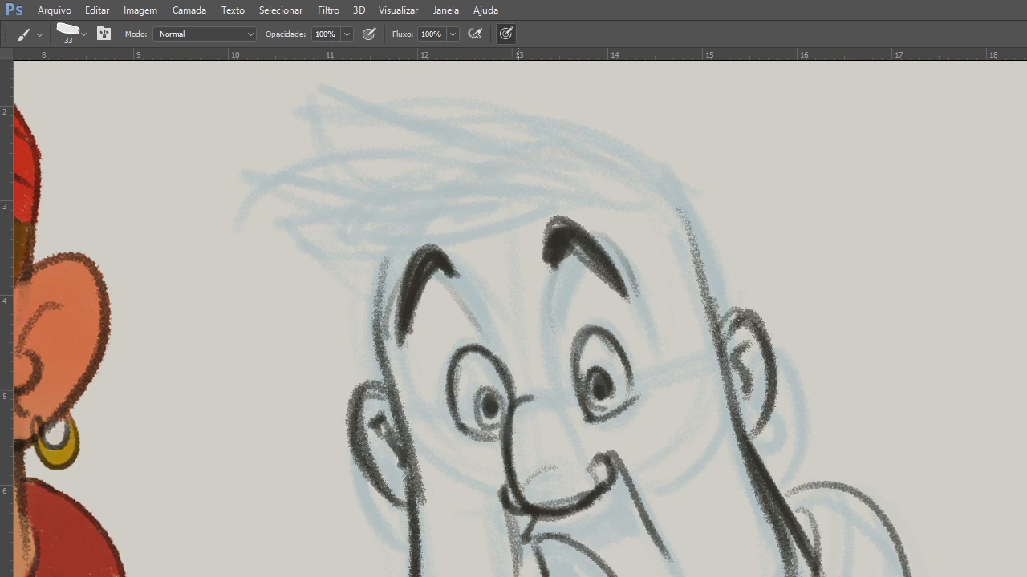
{"action": "scroll", "coordinate": [591, 527], "scroll_direction": "down", "scroll_amount": 3}
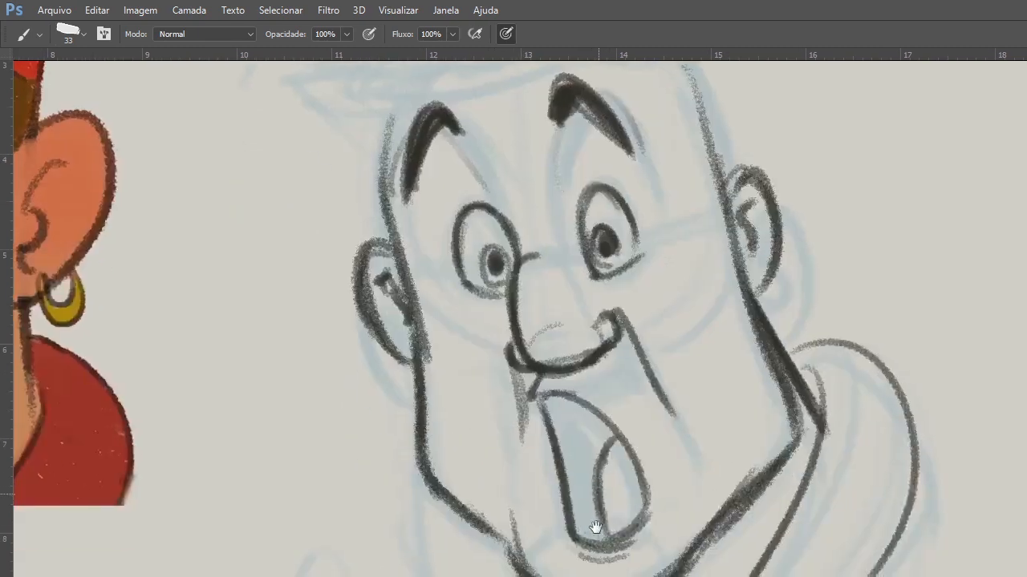
{"action": "left_click_drag", "start_coordinate": [456, 499], "coordinate": [478, 576]}
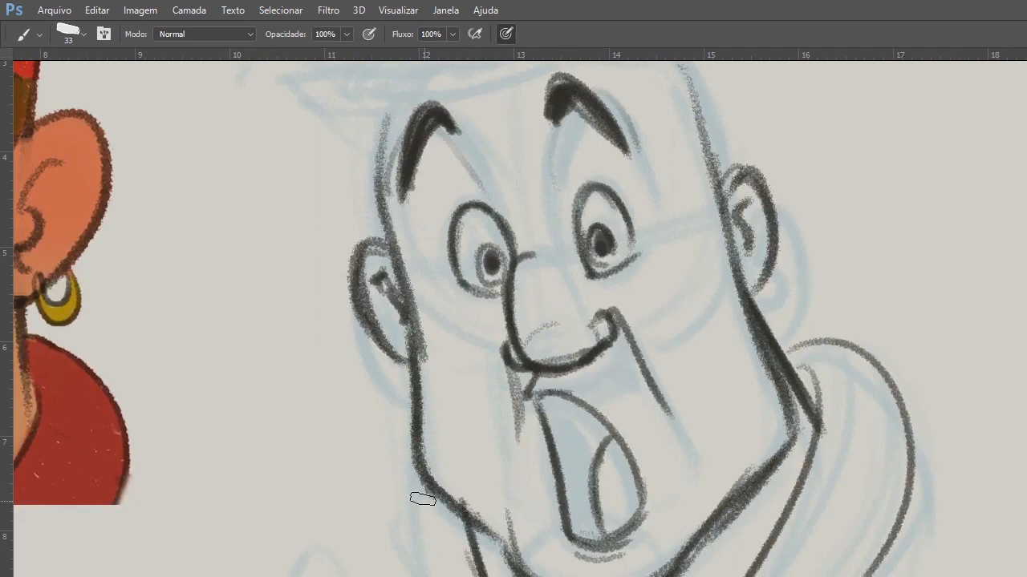
{"action": "left_click_drag", "start_coordinate": [414, 485], "coordinate": [403, 576]}
{"action": "mouse_move", "coordinate": [609, 443]}
{"action": "left_mouse_down"}
{"action": "mouse_move", "coordinate": [596, 575]}
{"action": "mouse_move", "coordinate": [583, 576]}
{"action": "left_mouse_up"}
{"action": "mouse_move", "coordinate": [533, 299]}
{"action": "left_mouse_down"}
{"action": "mouse_move", "coordinate": [569, 372]}
{"action": "mouse_move", "coordinate": [572, 363]}
{"action": "left_mouse_up"}
Draw the head's crown contour and sketch spiky hair sweeping forward over the forehead with a loose zigzag fringe.
{"action": "left_click_drag", "start_coordinate": [690, 250], "coordinate": [705, 304]}
{"action": "left_click_drag", "start_coordinate": [699, 254], "coordinate": [505, 172]}
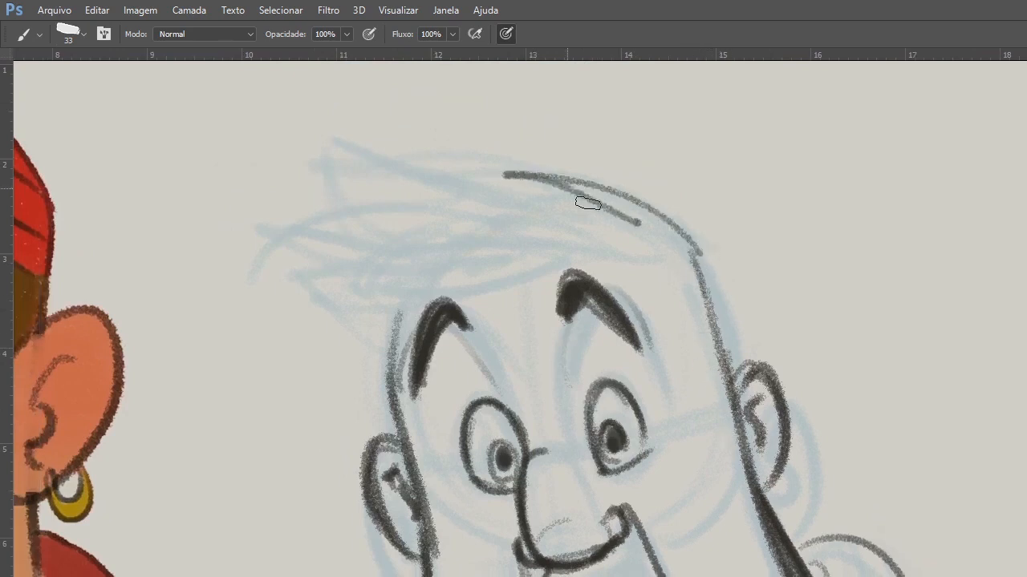
{"action": "left_click_drag", "start_coordinate": [624, 218], "coordinate": [384, 166]}
{"action": "left_click_drag", "start_coordinate": [465, 179], "coordinate": [306, 227]}
{"action": "mouse_move", "coordinate": [277, 262]}
{"action": "left_mouse_down"}
{"action": "mouse_move", "coordinate": [410, 216]}
{"action": "mouse_move", "coordinate": [363, 250]}
{"action": "mouse_move", "coordinate": [356, 326]}
{"action": "mouse_move", "coordinate": [470, 239]}
{"action": "mouse_move", "coordinate": [394, 337]}
{"action": "mouse_move", "coordinate": [472, 280]}
{"action": "mouse_move", "coordinate": [531, 258]}
{"action": "mouse_move", "coordinate": [366, 374]}
{"action": "mouse_move", "coordinate": [481, 283]}
{"action": "mouse_move", "coordinate": [641, 238]}
{"action": "left_mouse_up"}
Draw the sideburn in front of the near ear and curved beard lines across both cheeks.
{"action": "left_click_drag", "start_coordinate": [656, 273], "coordinate": [707, 402]}
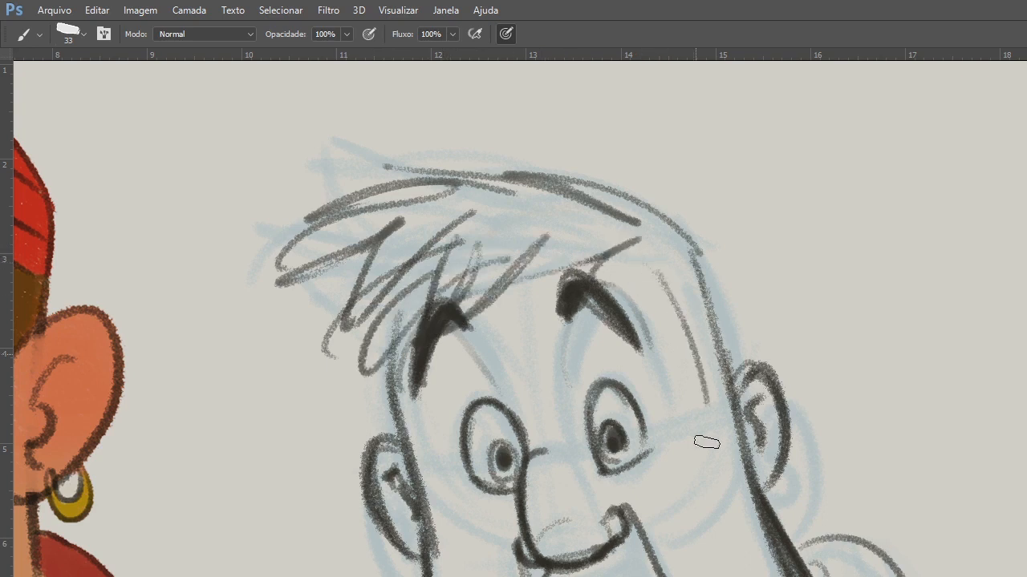
{"action": "left_click_drag", "start_coordinate": [706, 442], "coordinate": [742, 446]}
{"action": "mouse_move", "coordinate": [711, 550]}
{"action": "left_mouse_down"}
{"action": "mouse_move", "coordinate": [744, 474]}
{"action": "mouse_move", "coordinate": [738, 480]}
{"action": "left_mouse_up"}
{"action": "mouse_move", "coordinate": [463, 454]}
{"action": "left_mouse_down"}
{"action": "mouse_move", "coordinate": [499, 509]}
{"action": "mouse_move", "coordinate": [548, 473]}
{"action": "left_mouse_up"}
{"action": "mouse_move", "coordinate": [652, 441]}
{"action": "left_mouse_down"}
{"action": "mouse_move", "coordinate": [695, 434]}
{"action": "mouse_move", "coordinate": [748, 351]}
{"action": "mouse_move", "coordinate": [766, 371]}
{"action": "left_mouse_up"}
{"action": "mouse_move", "coordinate": [576, 502]}
{"action": "left_mouse_down"}
{"action": "mouse_move", "coordinate": [567, 526]}
{"action": "mouse_move", "coordinate": [597, 567]}
{"action": "mouse_move", "coordinate": [559, 566]}
{"action": "left_mouse_up"}
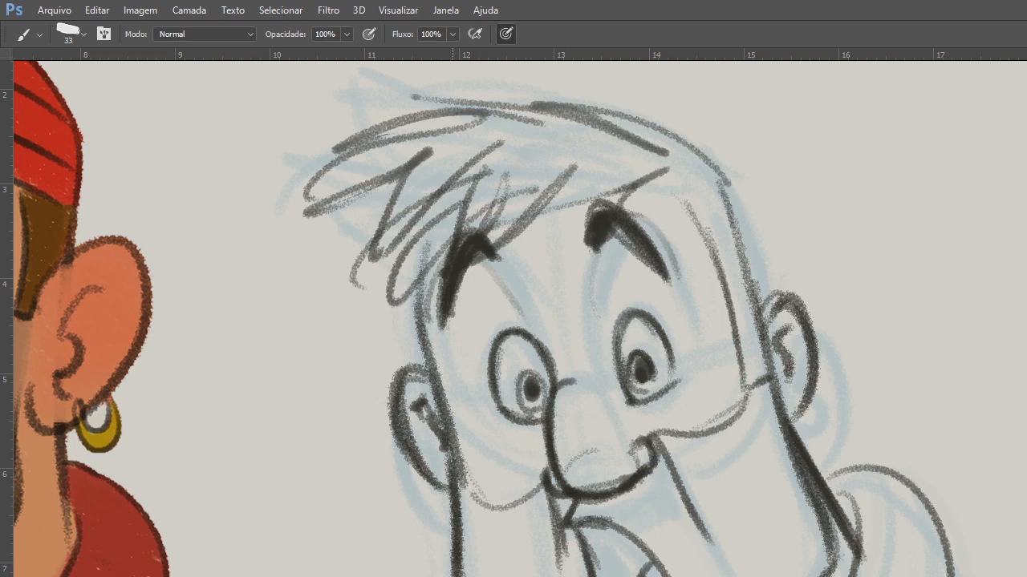
Strengthen the near eye's outline and sideburn edge, add a brow-socket line, and thicken the near eyebrow's arch.
{"action": "left_click_drag", "start_coordinate": [398, 371], "coordinate": [446, 475]}
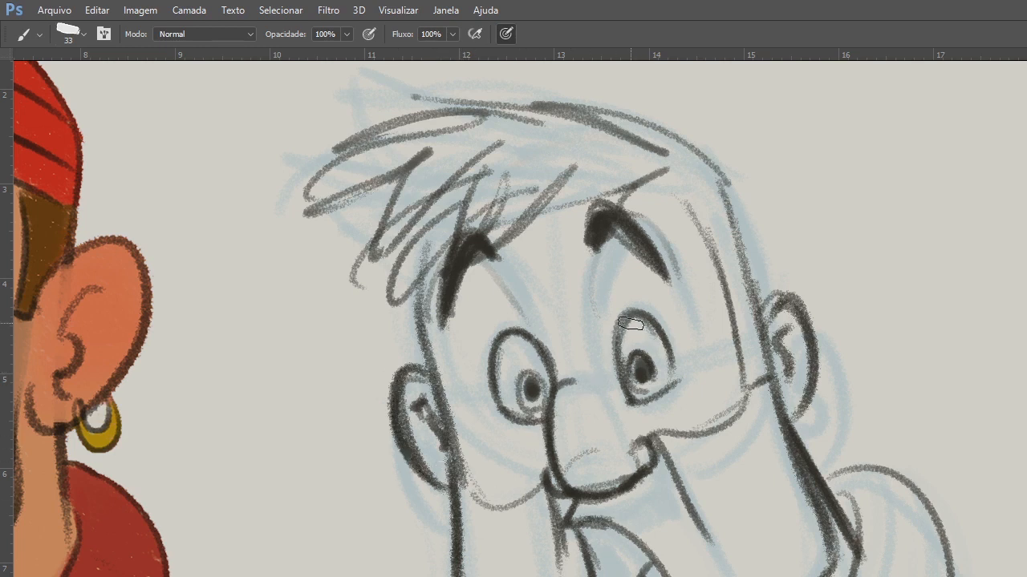
{"action": "left_click_drag", "start_coordinate": [584, 240], "coordinate": [588, 300]}
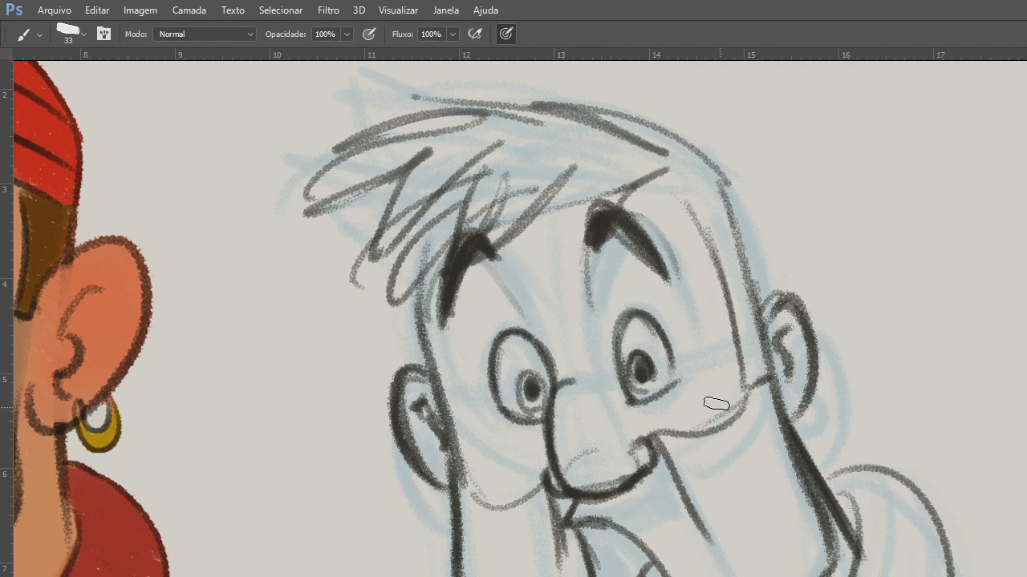
{"action": "mouse_move", "coordinate": [633, 400]}
{"action": "left_mouse_down"}
{"action": "mouse_move", "coordinate": [678, 382]}
{"action": "mouse_move", "coordinate": [672, 390]}
{"action": "left_mouse_up"}
{"action": "left_click_drag", "start_coordinate": [656, 328], "coordinate": [679, 380]}
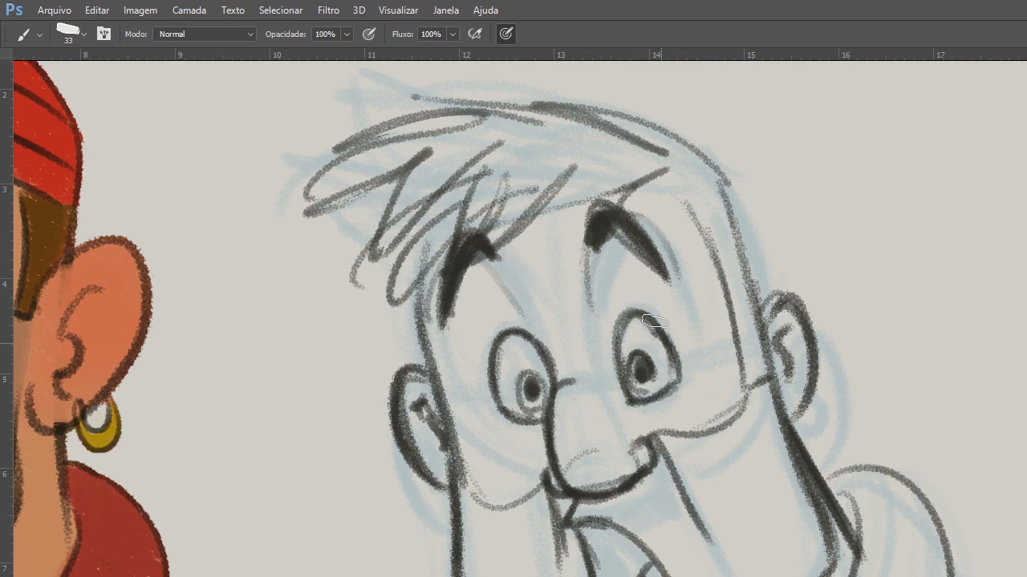
{"action": "mouse_move", "coordinate": [664, 187]}
{"action": "left_mouse_down"}
{"action": "mouse_move", "coordinate": [720, 266]}
{"action": "mouse_move", "coordinate": [687, 207]}
{"action": "mouse_move", "coordinate": [740, 344]}
{"action": "left_mouse_up"}
{"action": "mouse_move", "coordinate": [600, 244]}
{"action": "left_mouse_down"}
{"action": "mouse_move", "coordinate": [622, 232]}
{"action": "mouse_move", "coordinate": [627, 252]}
{"action": "left_mouse_up"}
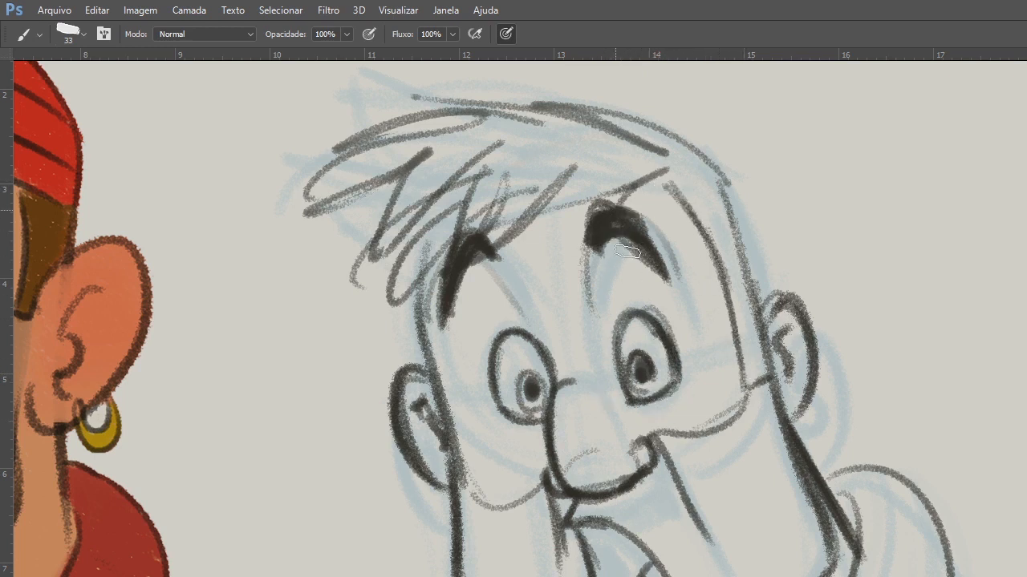
{"action": "left_click_drag", "start_coordinate": [622, 214], "coordinate": [648, 245]}
Redraw the hair's rounded upper contour and add dark strands sweeping down the front of the fringe.
{"action": "key", "text": "ctrl+space"}
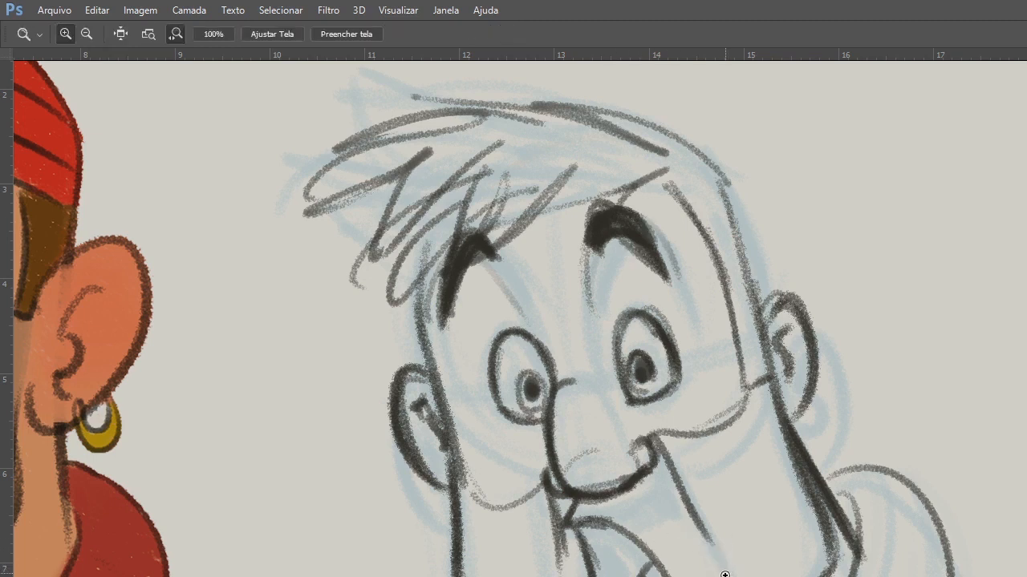
{"action": "left_click_drag", "start_coordinate": [725, 573], "coordinate": [710, 575]}
{"action": "left_click", "coordinate": [733, 576], "text": "alt"}
{"action": "left_click", "coordinate": [738, 576], "text": "alt"}
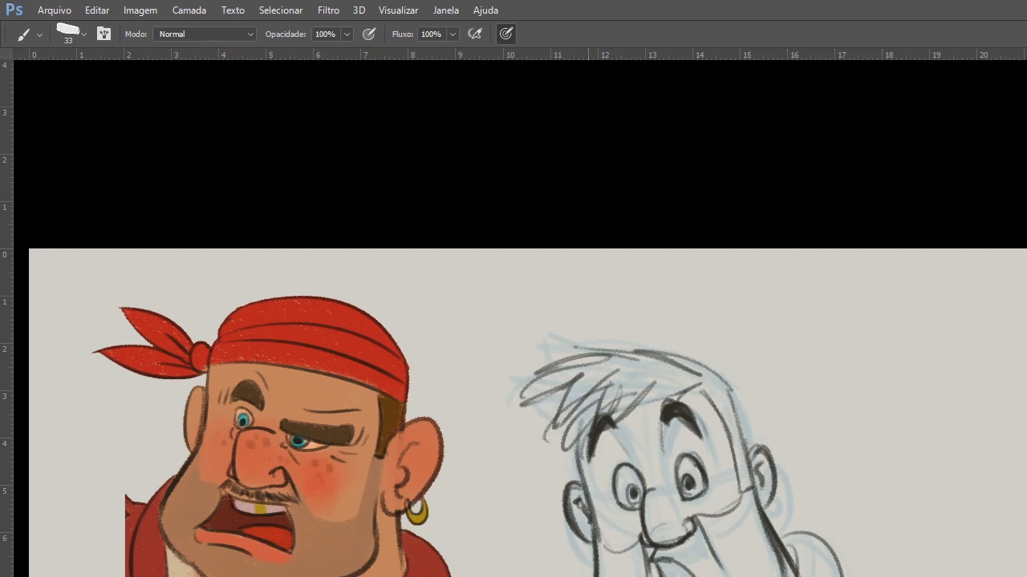
{"action": "scroll", "coordinate": [659, 554], "scroll_direction": "down", "scroll_amount": 3}
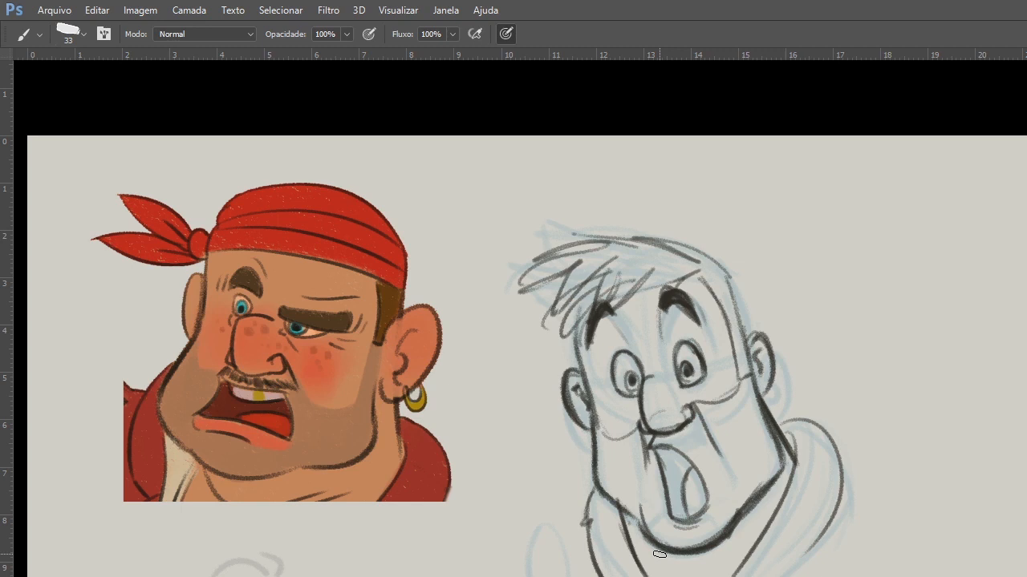
{"action": "key", "text": "z"}
{"action": "left_click", "coordinate": [611, 238]}
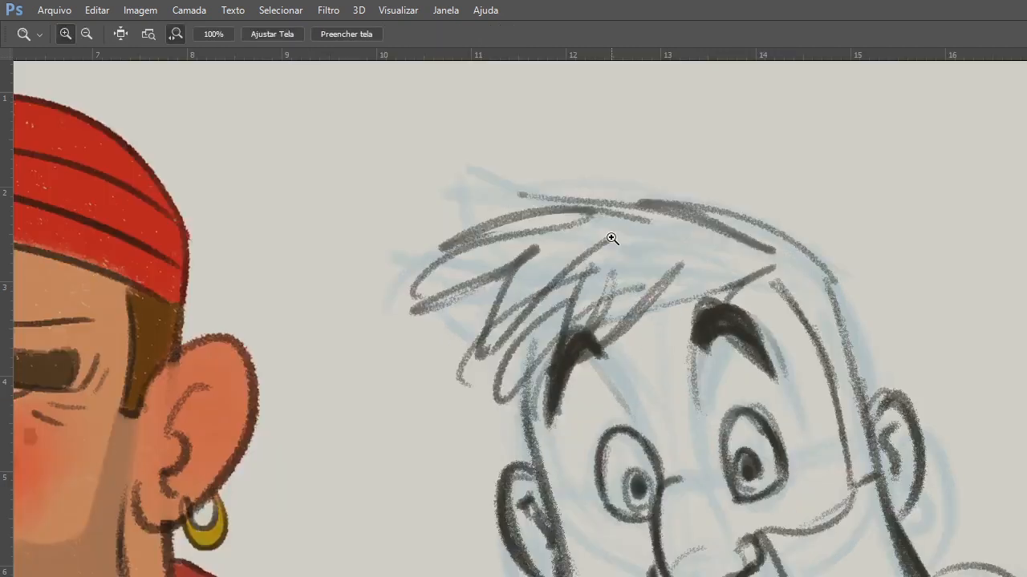
{"action": "key", "text": "b"}
{"action": "left_click_drag", "start_coordinate": [483, 228], "coordinate": [743, 239]}
{"action": "left_click_drag", "start_coordinate": [620, 215], "coordinate": [480, 353]}
{"action": "left_click_drag", "start_coordinate": [504, 256], "coordinate": [482, 374]}
{"action": "left_click_drag", "start_coordinate": [582, 231], "coordinate": [488, 383]}
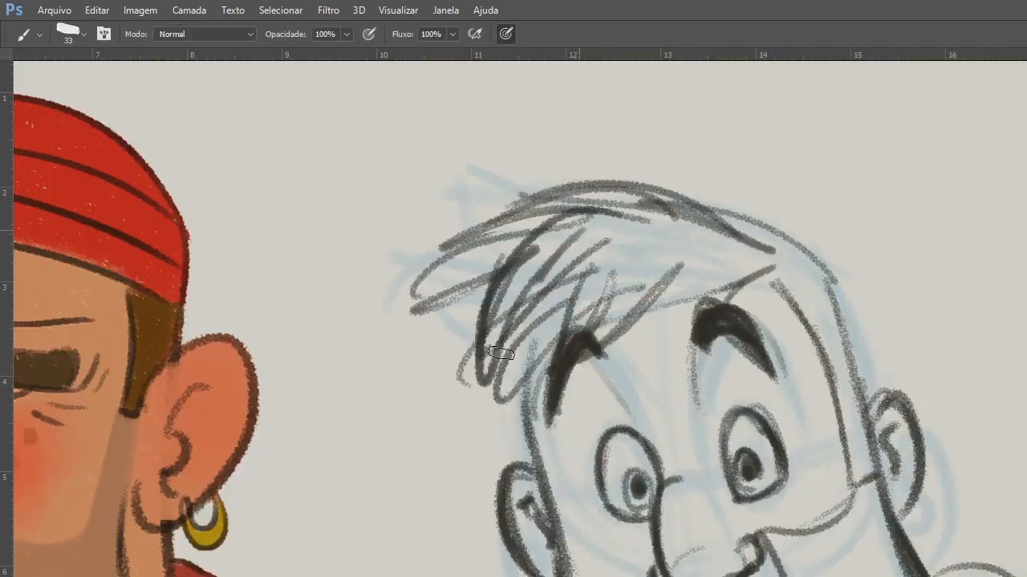
Fill the fringe with dense overlapping spiky strands and reinforce the hairline above the forehead.
{"action": "left_click_drag", "start_coordinate": [540, 282], "coordinate": [491, 381]}
{"action": "mouse_move", "coordinate": [571, 256]}
{"action": "left_mouse_down"}
{"action": "mouse_move", "coordinate": [496, 383]}
{"action": "mouse_move", "coordinate": [564, 333]}
{"action": "left_mouse_up"}
{"action": "left_click_drag", "start_coordinate": [573, 237], "coordinate": [401, 281]}
{"action": "left_click_drag", "start_coordinate": [529, 255], "coordinate": [470, 369]}
{"action": "mouse_move", "coordinate": [614, 248]}
{"action": "left_mouse_down"}
{"action": "mouse_move", "coordinate": [614, 371]}
{"action": "mouse_move", "coordinate": [778, 255]}
{"action": "left_mouse_up"}
Thicken the back contour of the head and the sideburn edge down to the near ear.
{"action": "mouse_move", "coordinate": [690, 211]}
{"action": "left_mouse_down"}
{"action": "mouse_move", "coordinate": [798, 250]}
{"action": "mouse_move", "coordinate": [851, 348]}
{"action": "left_mouse_up"}
{"action": "left_click_drag", "start_coordinate": [839, 281], "coordinate": [875, 433]}
{"action": "mouse_move", "coordinate": [775, 286]}
{"action": "left_mouse_down"}
{"action": "mouse_move", "coordinate": [849, 443]}
{"action": "mouse_move", "coordinate": [876, 476]}
{"action": "left_mouse_up"}
{"action": "left_click_drag", "start_coordinate": [840, 385], "coordinate": [851, 458]}
{"action": "left_click_drag", "start_coordinate": [851, 570], "coordinate": [767, 465]}
{"action": "left_click_drag", "start_coordinate": [791, 382], "coordinate": [828, 478]}
{"action": "mouse_move", "coordinate": [804, 412]}
{"action": "left_mouse_down"}
{"action": "mouse_move", "coordinate": [855, 528]}
{"action": "mouse_move", "coordinate": [834, 575]}
{"action": "left_mouse_up"}
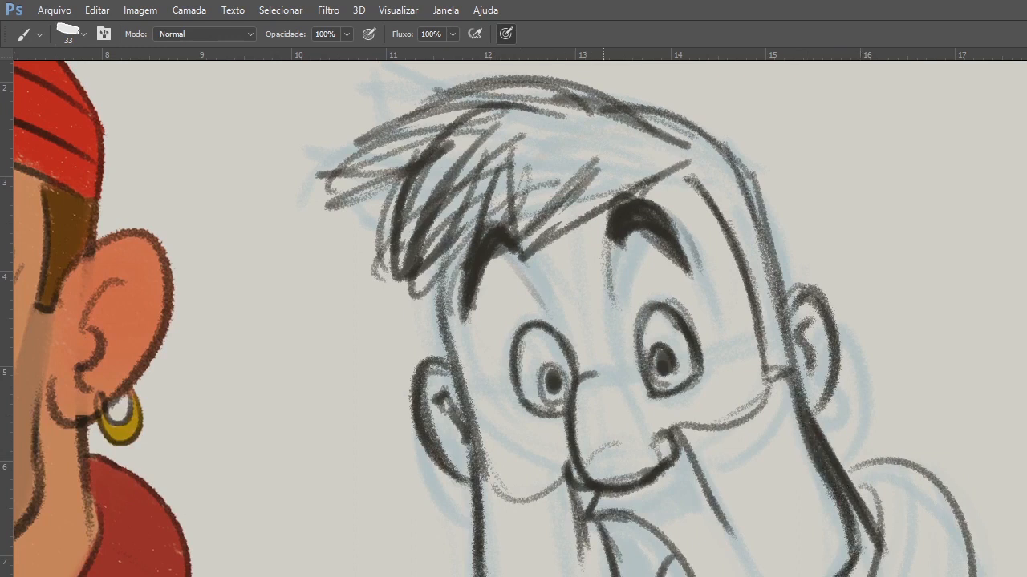
Fill the inside of the open mouth with solid dark strokes, leaving the tongue area clear.
{"action": "mouse_move", "coordinate": [591, 518]}
{"action": "left_mouse_down"}
{"action": "mouse_move", "coordinate": [625, 513]}
{"action": "mouse_move", "coordinate": [619, 576]}
{"action": "left_mouse_up"}
{"action": "left_click_drag", "start_coordinate": [608, 524], "coordinate": [623, 575]}
{"action": "mouse_move", "coordinate": [609, 521]}
{"action": "left_mouse_down"}
{"action": "mouse_move", "coordinate": [641, 570]}
{"action": "mouse_move", "coordinate": [650, 533]}
{"action": "left_mouse_up"}
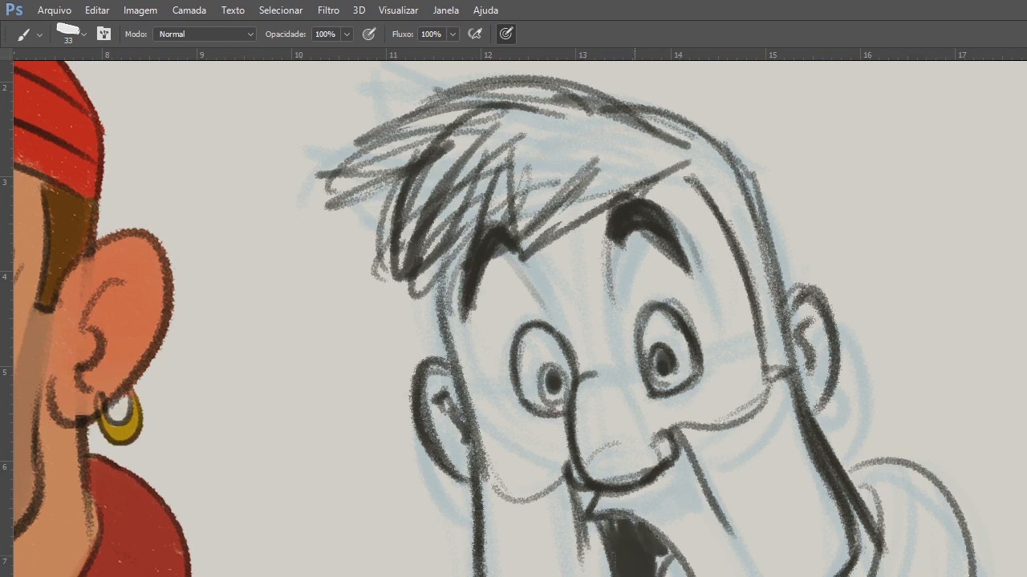
{"action": "left_click_drag", "start_coordinate": [652, 574], "coordinate": [659, 535]}
Extend the far eyebrow's inner end, reinforce the near eye and hairline corner, and thicken the back of the head.
{"action": "mouse_move", "coordinate": [679, 467]}
{"action": "left_mouse_down"}
{"action": "mouse_move", "coordinate": [665, 569]}
{"action": "mouse_move", "coordinate": [659, 563]}
{"action": "left_mouse_up"}
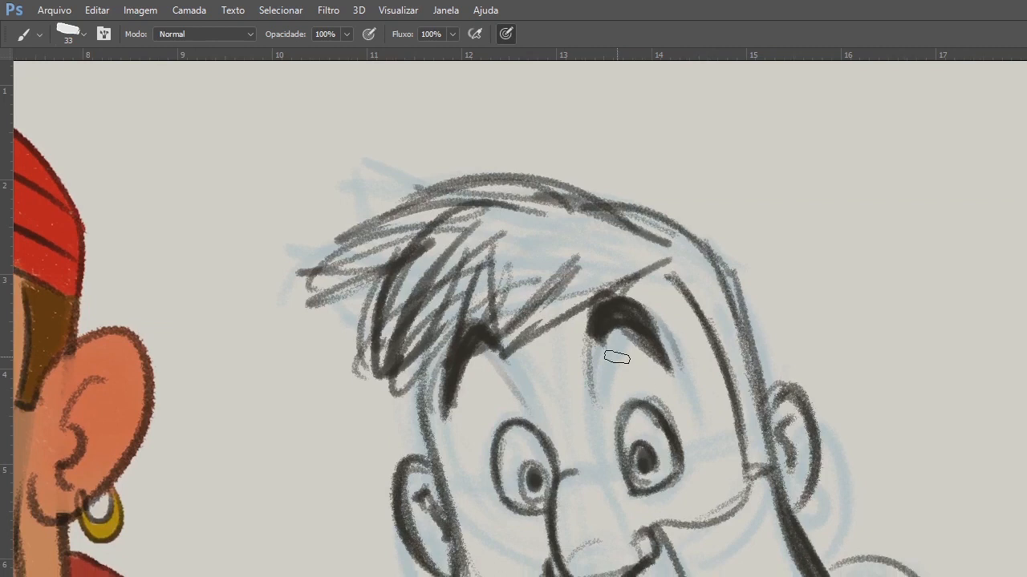
{"action": "left_click_drag", "start_coordinate": [488, 344], "coordinate": [518, 373]}
{"action": "left_click_drag", "start_coordinate": [620, 424], "coordinate": [653, 446]}
{"action": "left_click_drag", "start_coordinate": [635, 493], "coordinate": [682, 466]}
{"action": "mouse_move", "coordinate": [653, 273]}
{"action": "left_mouse_down"}
{"action": "mouse_move", "coordinate": [692, 298]}
{"action": "mouse_move", "coordinate": [673, 301]}
{"action": "left_mouse_up"}
{"action": "left_click_drag", "start_coordinate": [727, 258], "coordinate": [768, 449]}
{"action": "left_click_drag", "start_coordinate": [742, 323], "coordinate": [755, 384]}
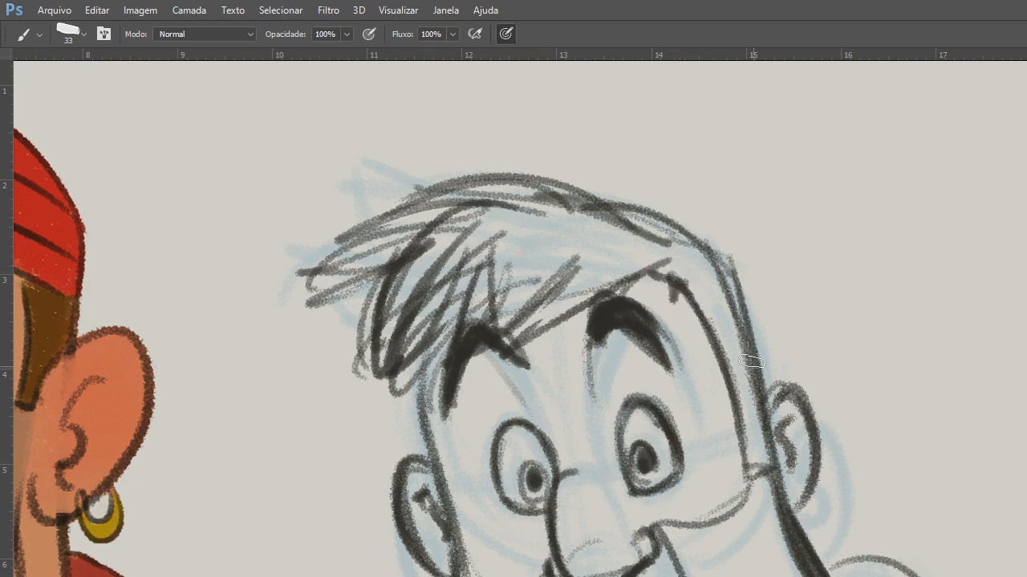
{"action": "left_click", "coordinate": [752, 363], "text": "alt"}
{"action": "left_click_drag", "start_coordinate": [727, 573], "coordinate": [630, 521]}
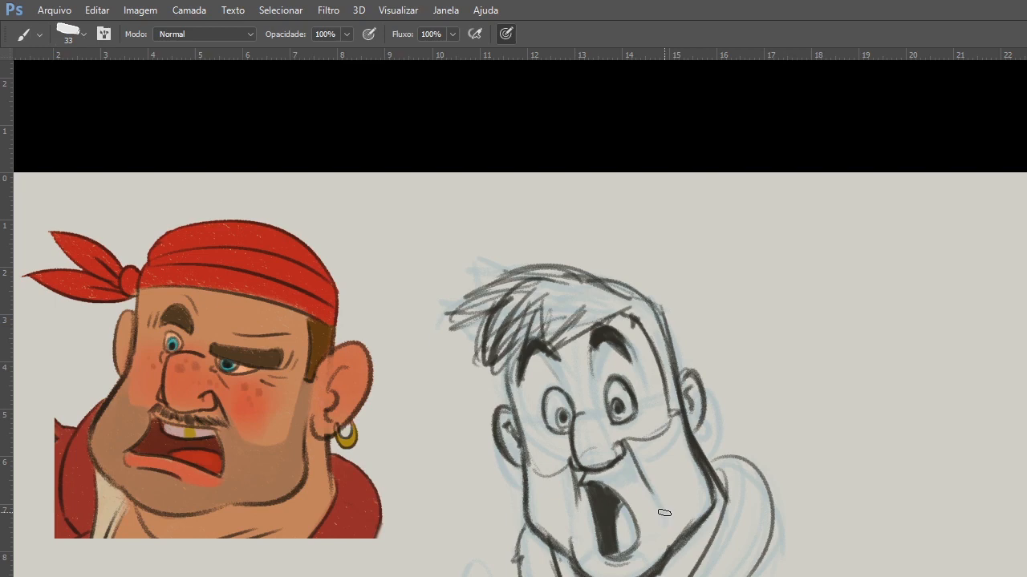
Leave full-screen mode, switch to the browser and check the live broadcast's dashboard in YouTube Studio.
{"action": "key", "text": "f"}
{"action": "key", "text": "f"}
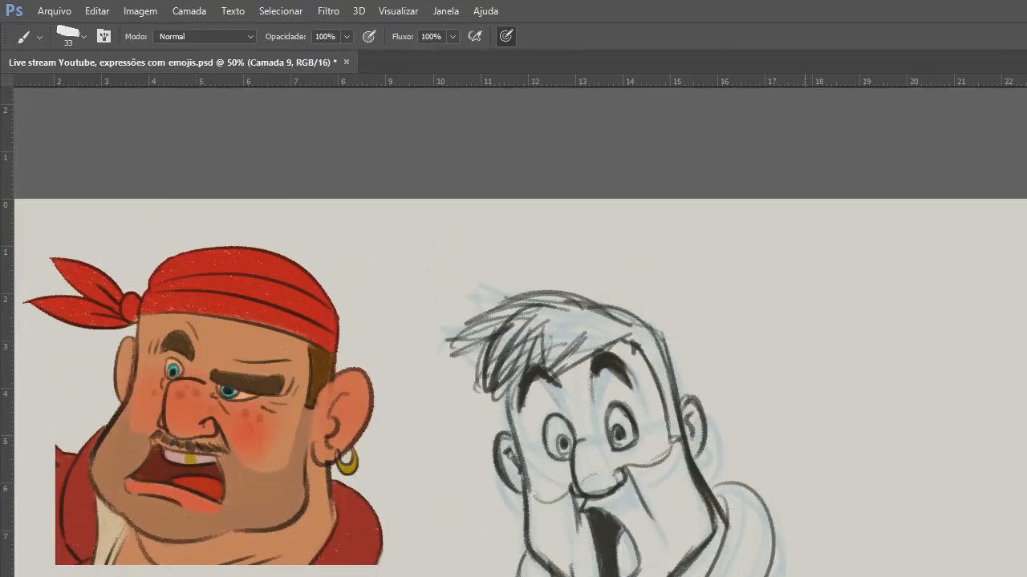
{"action": "key", "text": "alt+Tab"}
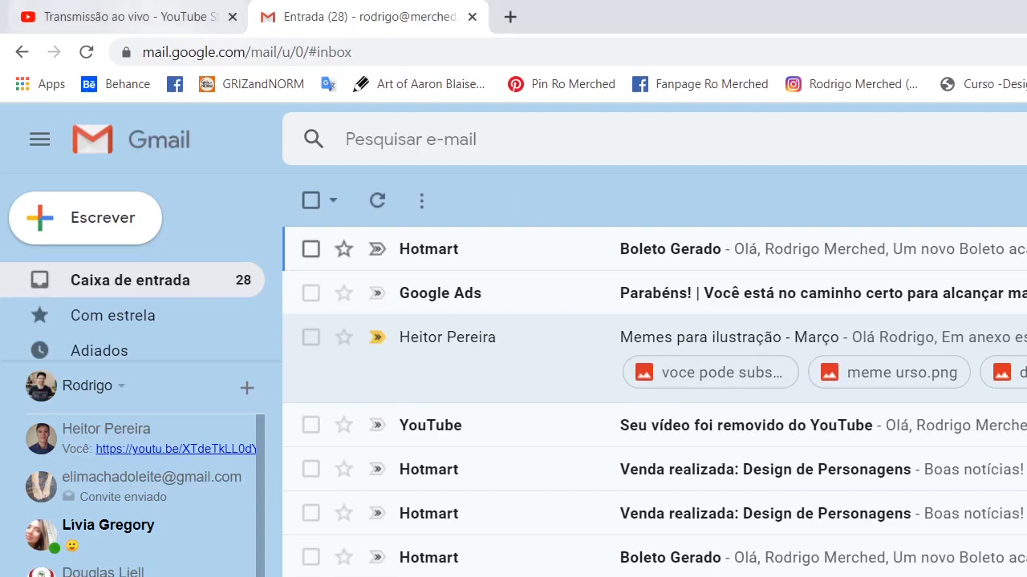
{"action": "left_click", "coordinate": [160, 18]}
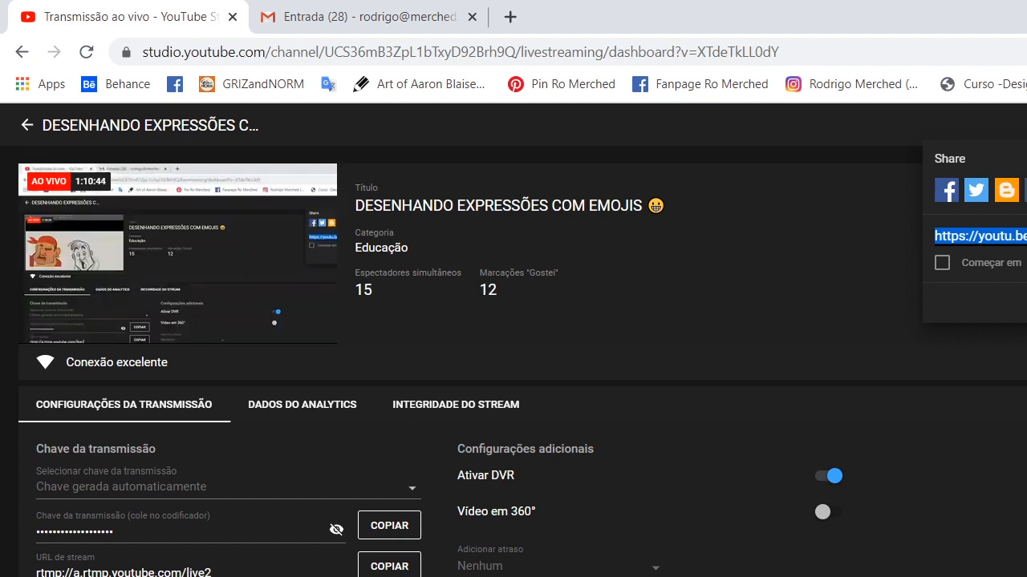
{"action": "key", "text": "Escape"}
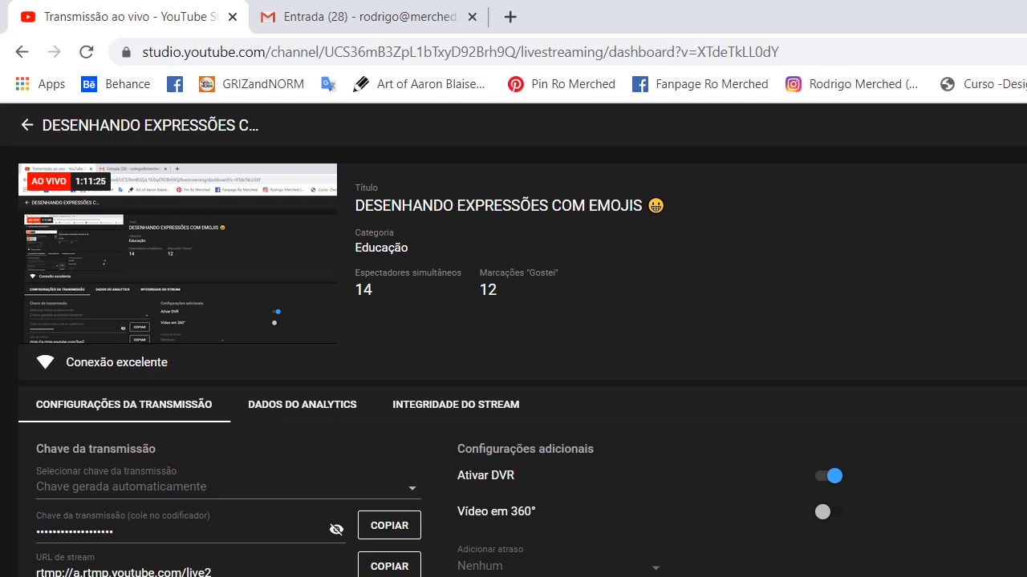
Switch back to Photoshop and reinforce the far side contour of the face beside the eye.
{"action": "key", "text": "alt+Tab"}
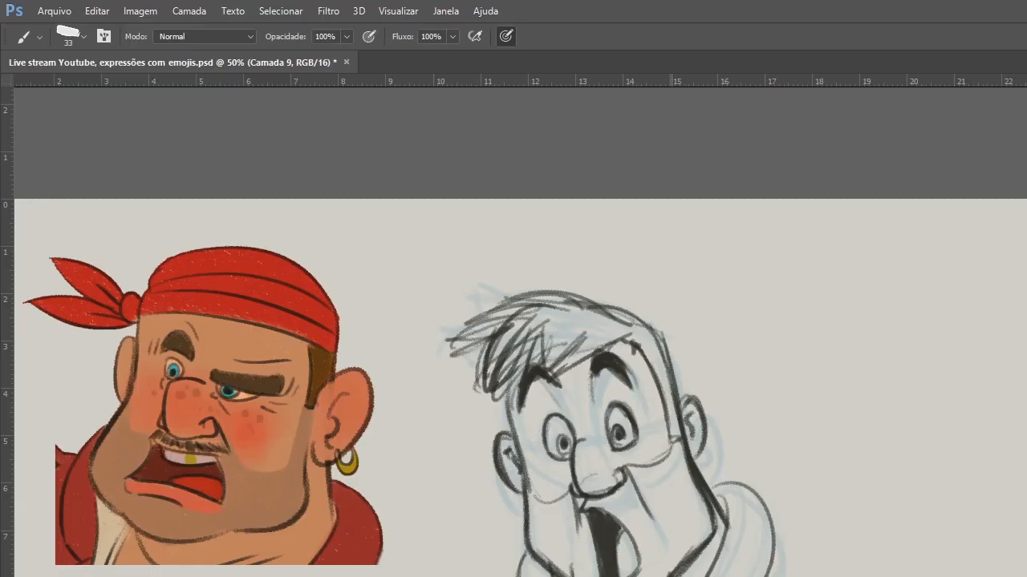
{"action": "mouse_move", "coordinate": [510, 393]}
{"action": "left_mouse_down"}
{"action": "mouse_move", "coordinate": [509, 443]}
{"action": "mouse_move", "coordinate": [523, 486]}
{"action": "left_mouse_up"}
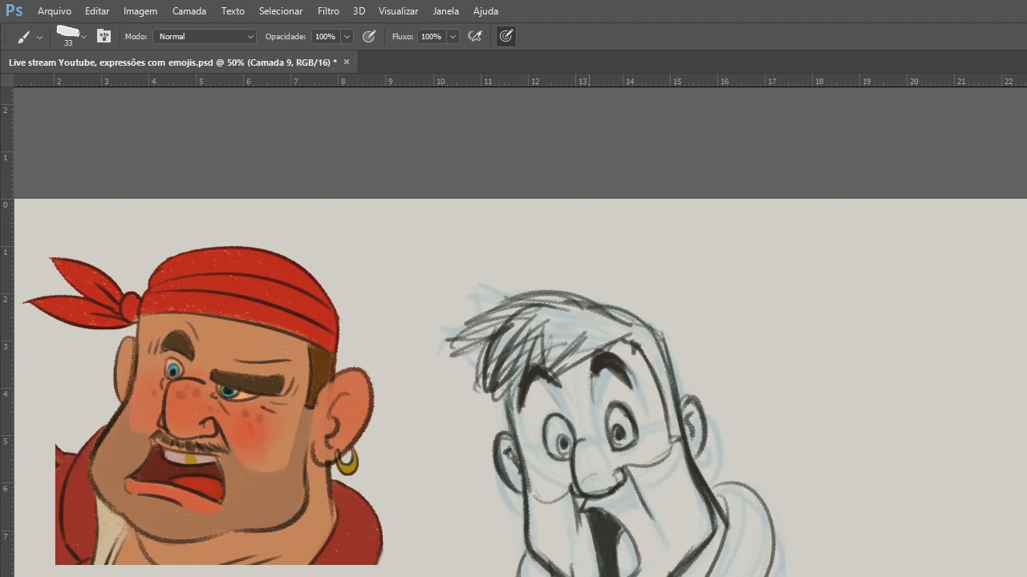
Switch to File Explorer and open the Anatomia folder inside Conteúdo Revisado passado a limpo on drive C.
{"action": "key", "text": "alt+Tab"}
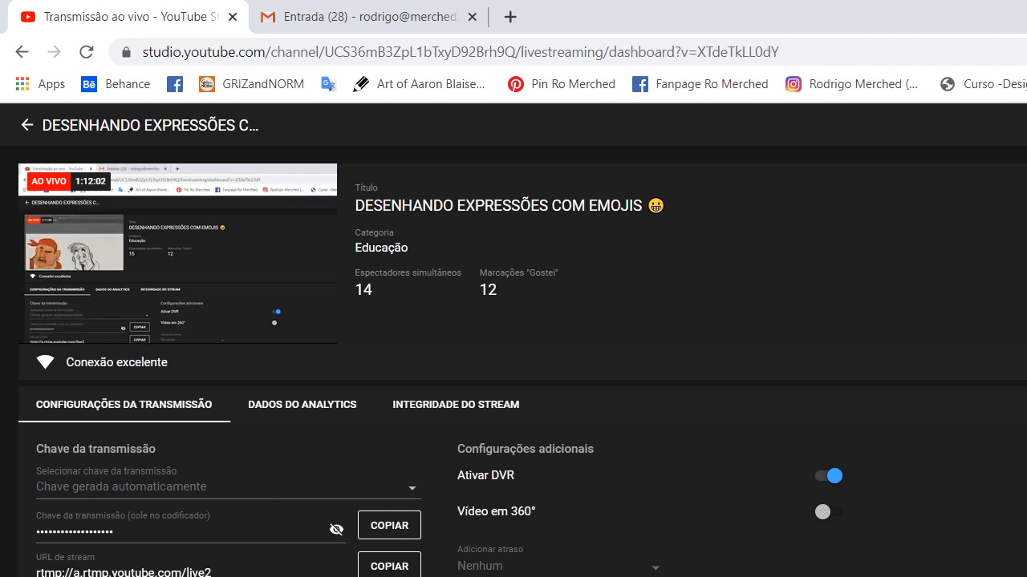
{"action": "key", "text": "alt+Tab"}
{"action": "left_click", "coordinate": [588, 517]}
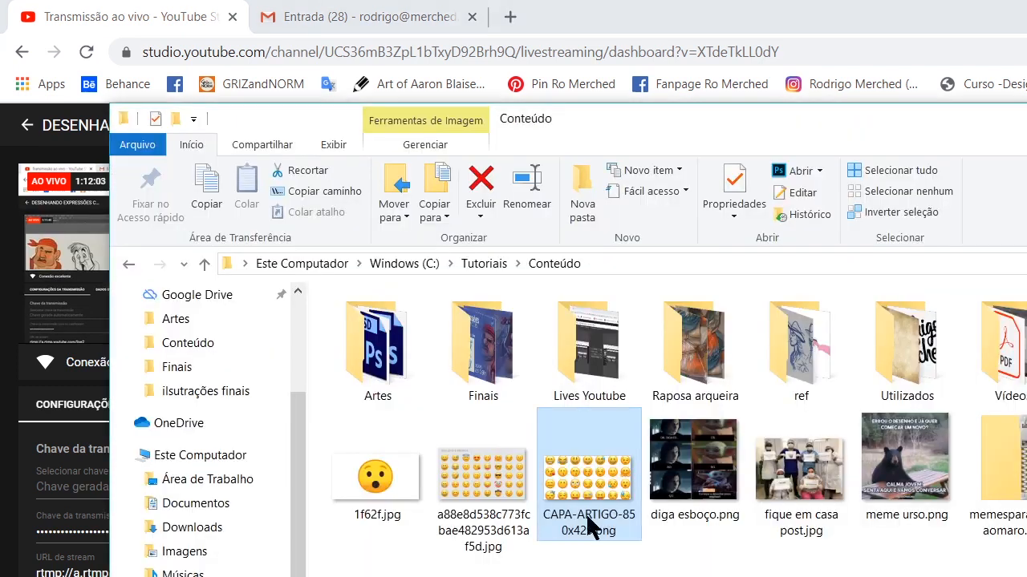
{"action": "left_click", "coordinate": [404, 264]}
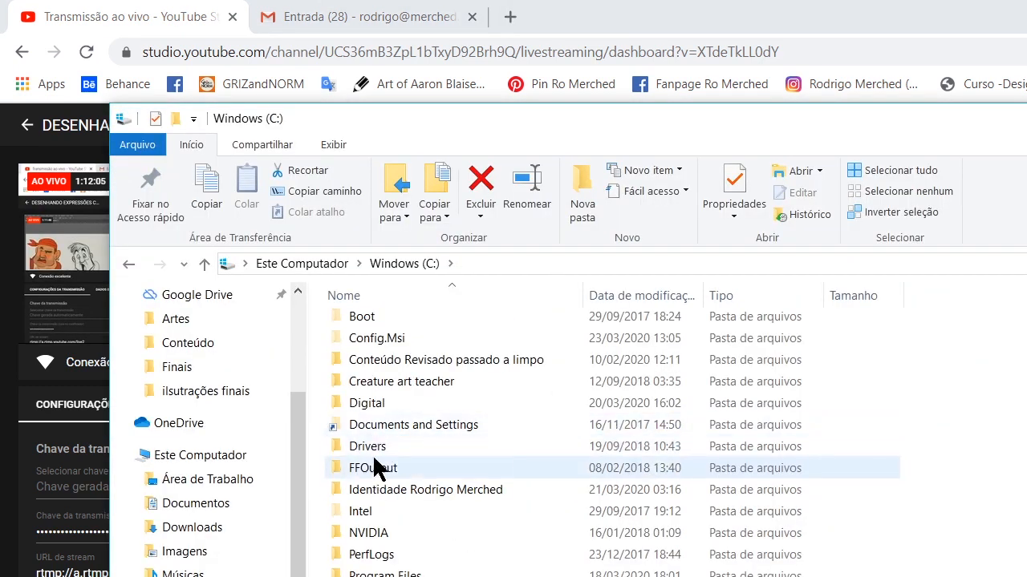
{"action": "scroll", "coordinate": [450, 542], "scroll_direction": "down", "scroll_amount": 2}
{"action": "scroll", "coordinate": [450, 542], "scroll_direction": "up", "scroll_amount": 1}
{"action": "scroll", "coordinate": [561, 441], "scroll_direction": "up", "scroll_amount": 2}
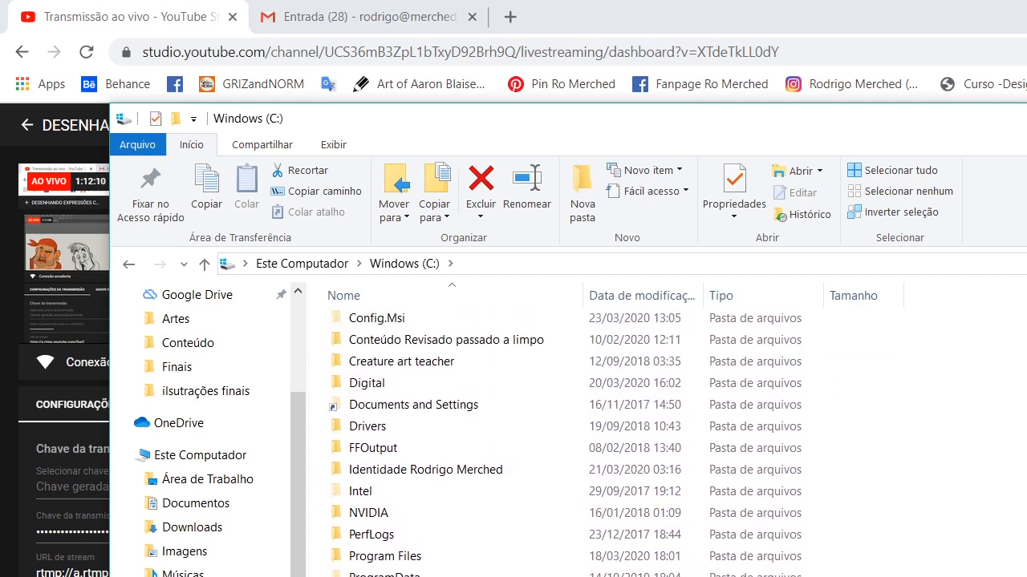
{"action": "double_click", "coordinate": [417, 339]}
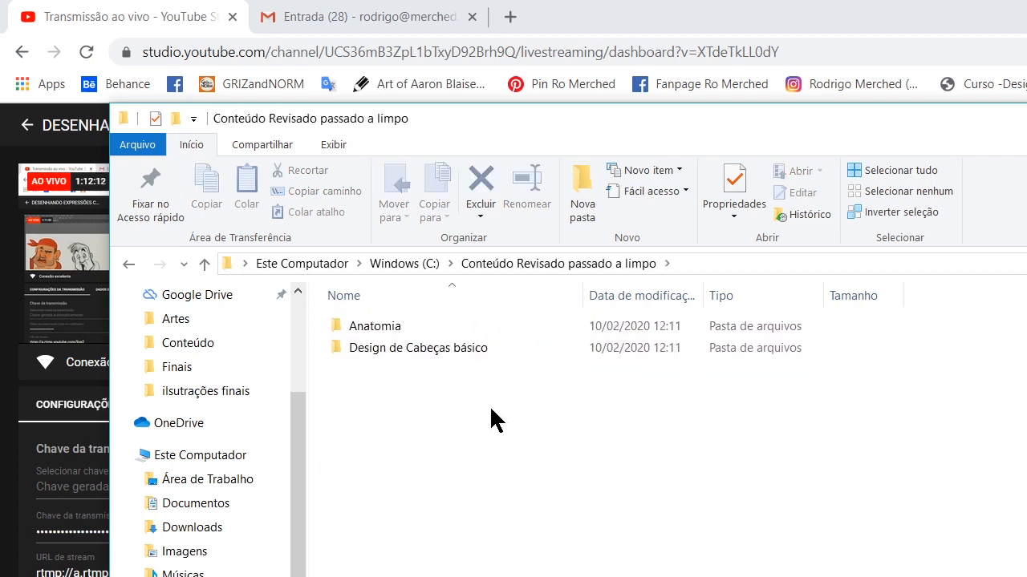
{"action": "double_click", "coordinate": [386, 323]}
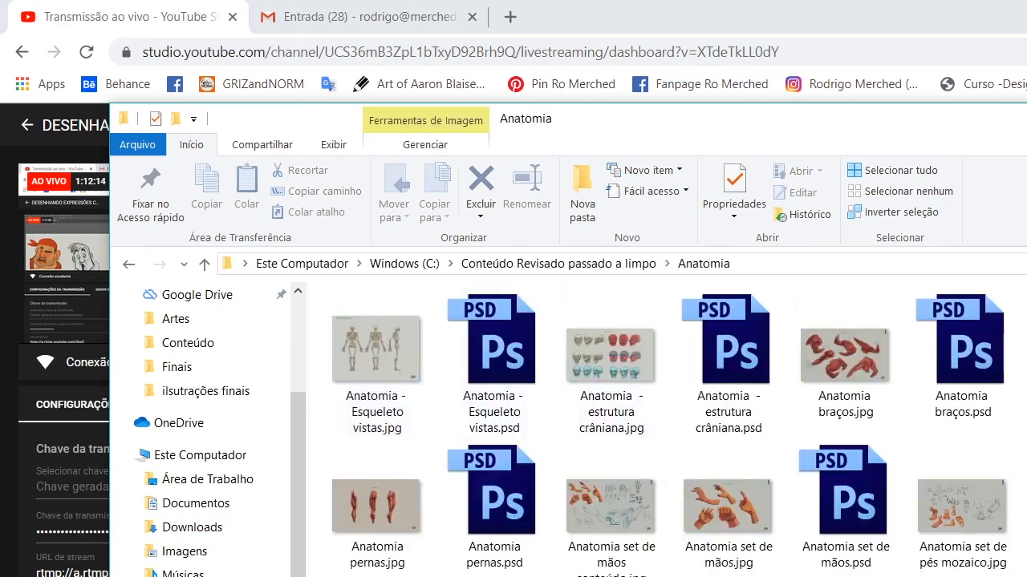
Maximize the Anatomia folder window and display its files as extra large icons.
{"action": "key", "text": "super+Up"}
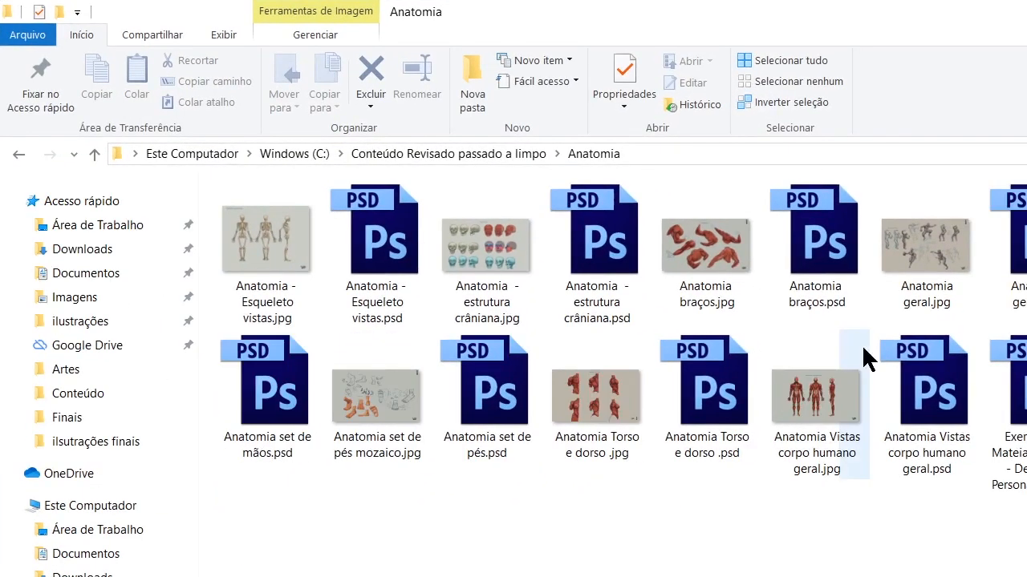
{"action": "left_click", "coordinate": [230, 37]}
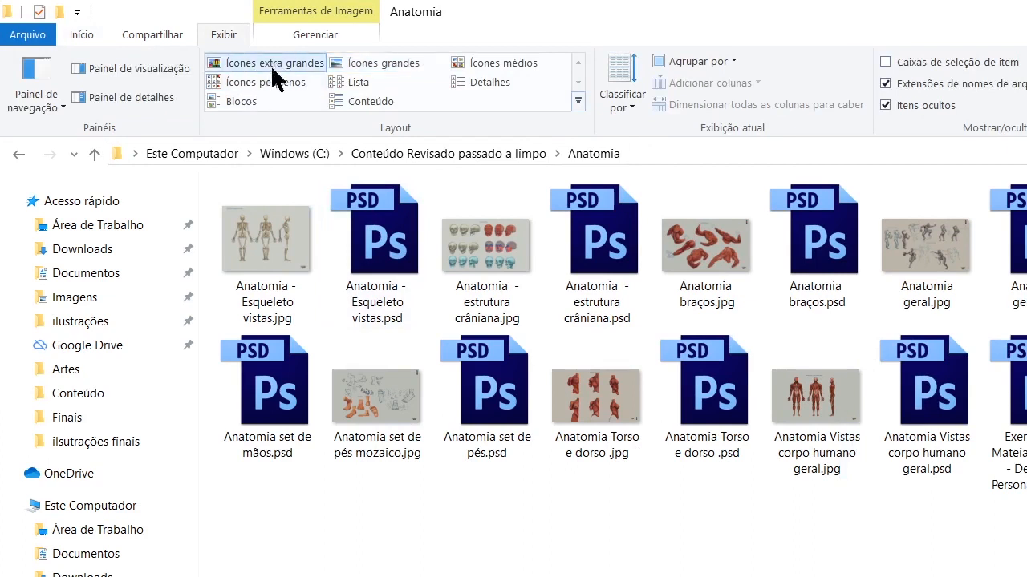
{"action": "left_click", "coordinate": [273, 64]}
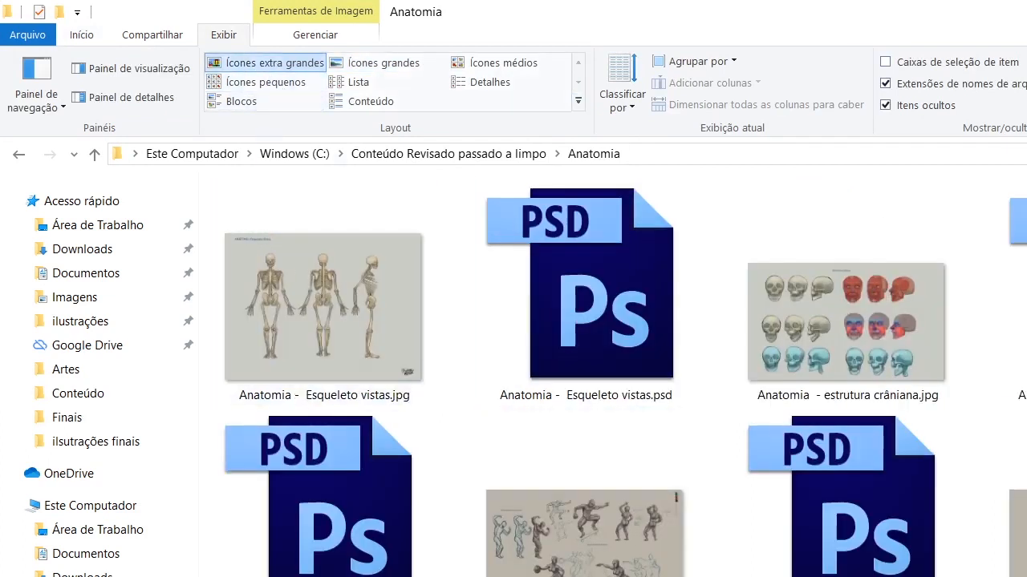
Browse the anatomy course files in the Anatomia folder and open Anatomia pernas.jpg in Photoshop.
{"action": "scroll", "coordinate": [610, 368], "scroll_direction": "down", "scroll_amount": 1}
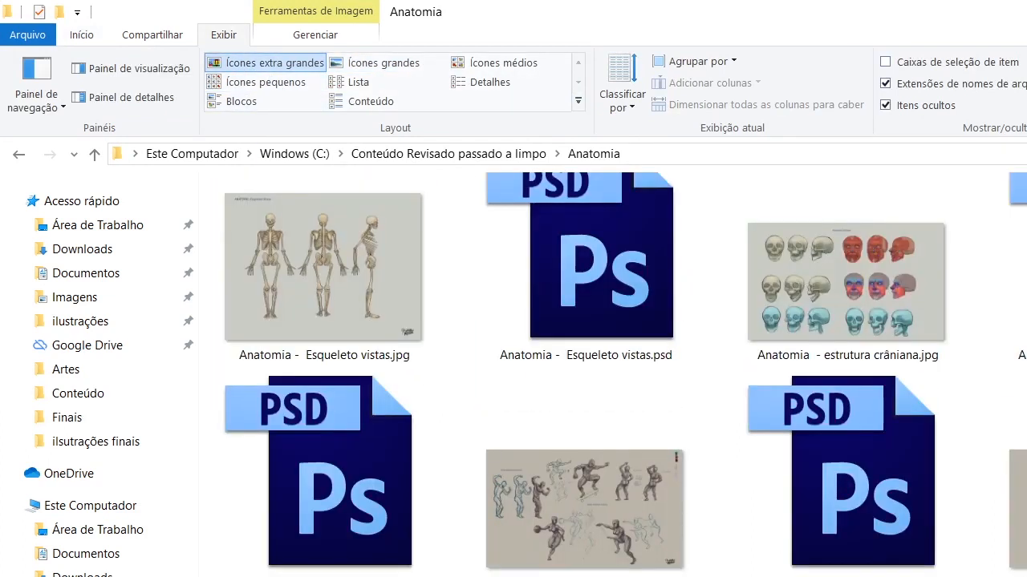
{"action": "scroll", "coordinate": [610, 369], "scroll_direction": "up", "scroll_amount": 1}
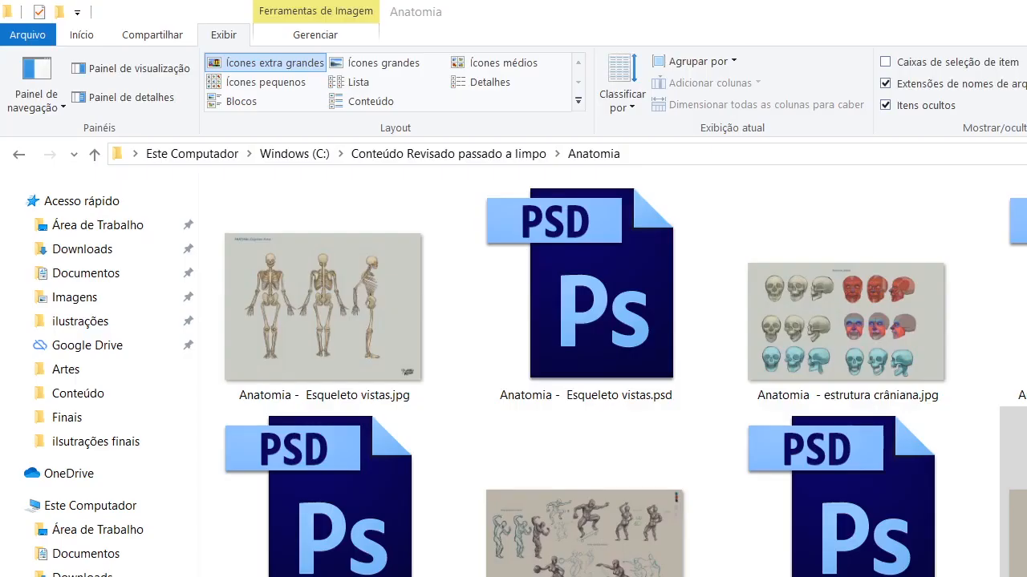
{"action": "scroll", "coordinate": [625, 374], "scroll_direction": "down", "scroll_amount": 4}
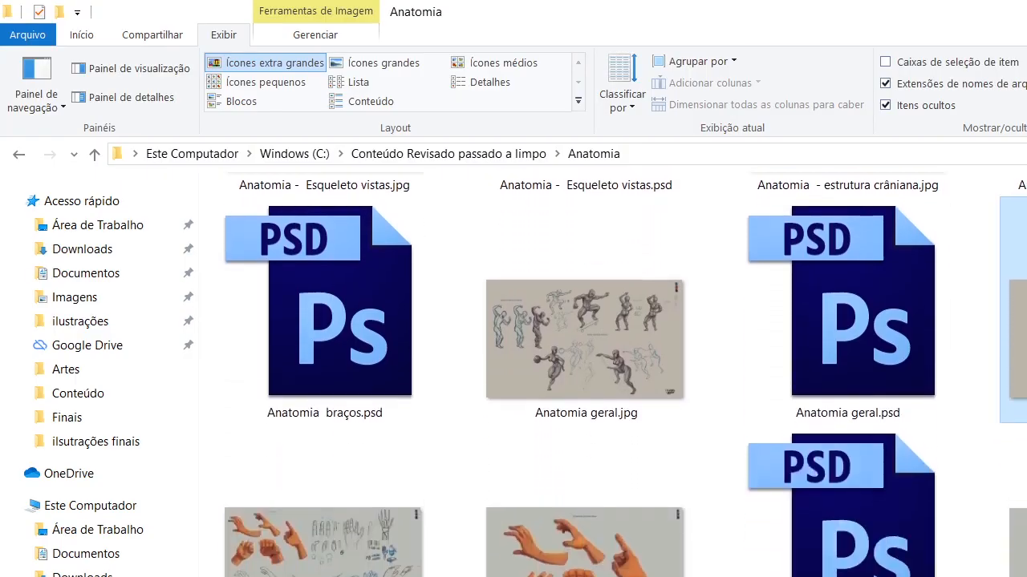
{"action": "scroll", "coordinate": [625, 375], "scroll_direction": "up", "scroll_amount": 2}
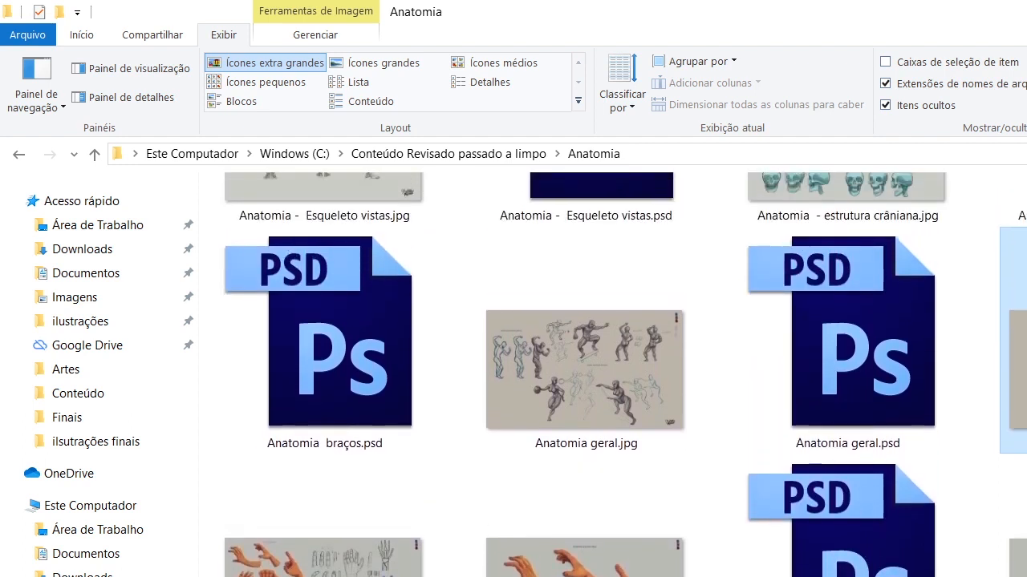
{"action": "scroll", "coordinate": [625, 375], "scroll_direction": "up", "scroll_amount": 3}
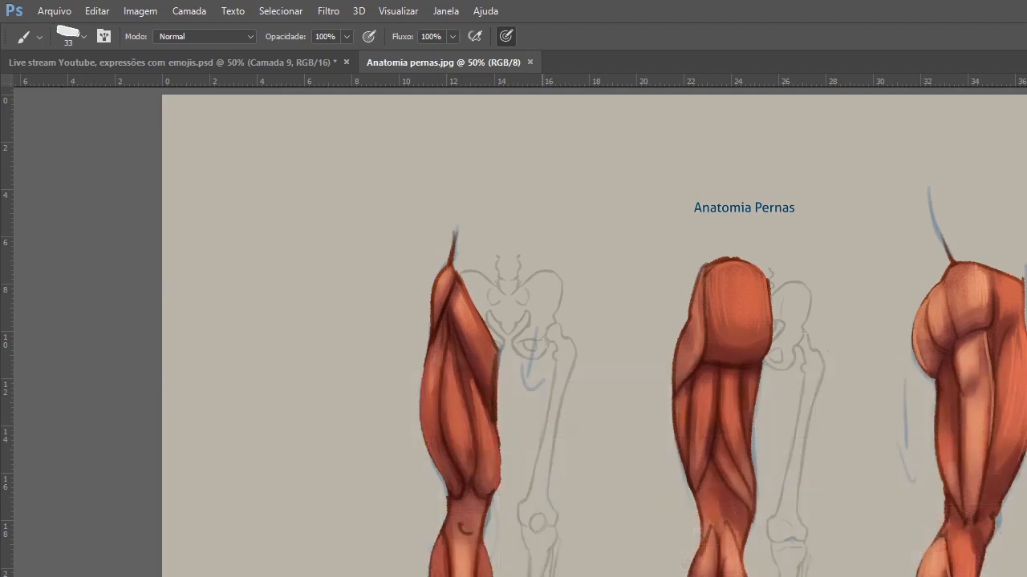
Switch to the browser and check the live broadcast's YouTube Studio dashboard.
{"action": "key", "text": "alt+Tab"}
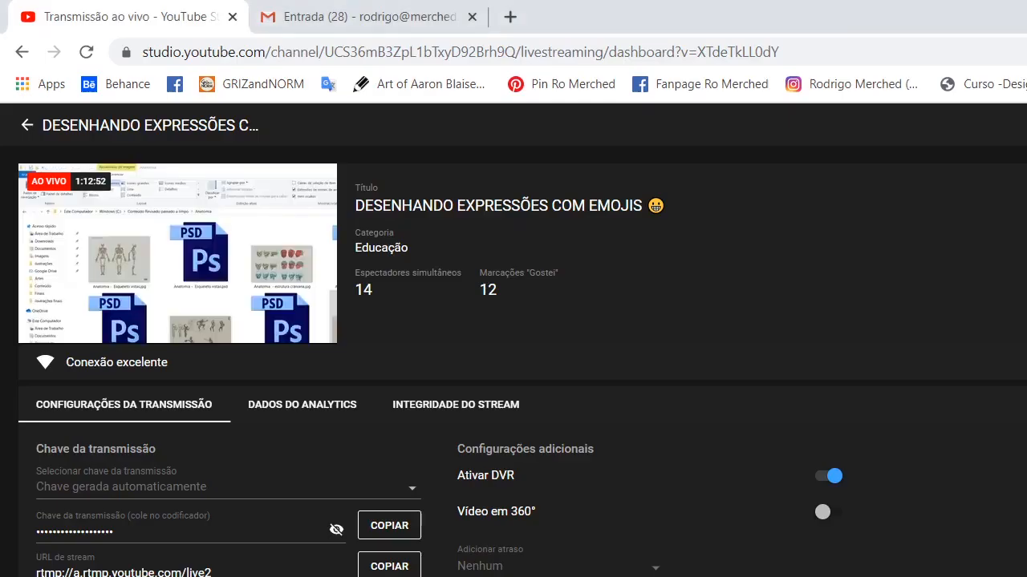
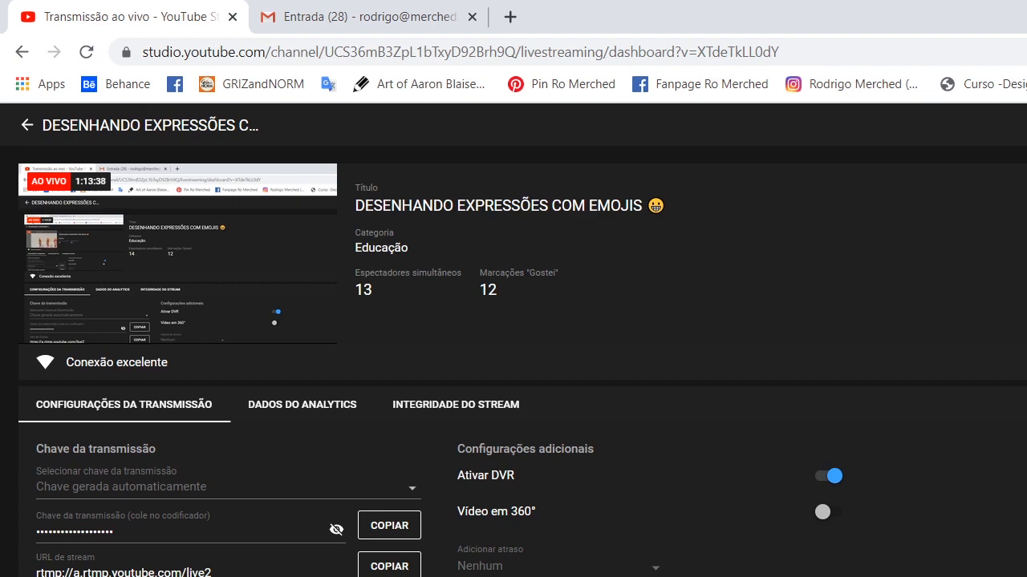
Switch to Photoshop, return to Live stream Youtube, expressões com emojis.psd and hide the finished shocked head sketch.
{"action": "key", "text": "alt+Tab"}
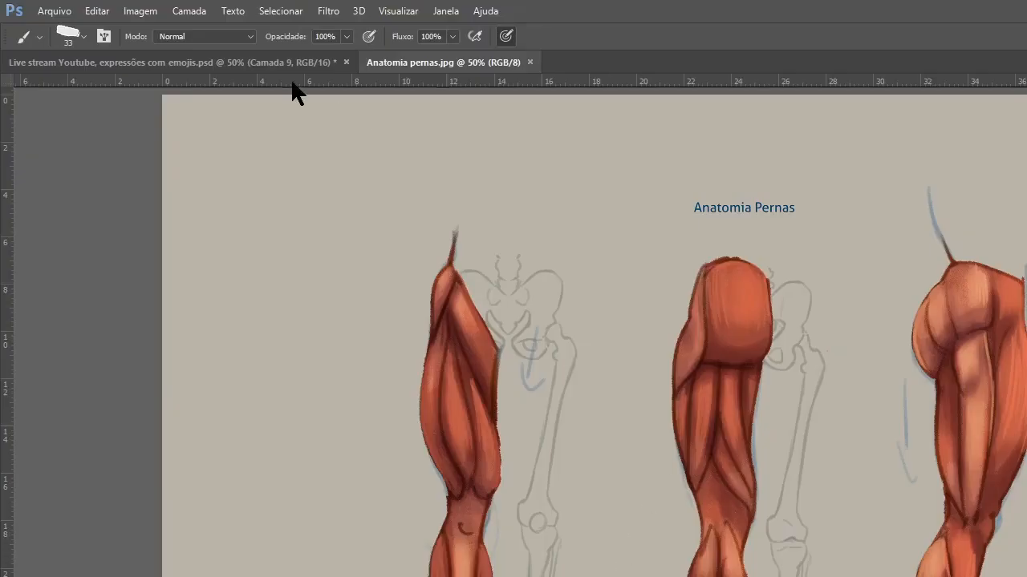
{"action": "left_click", "coordinate": [275, 63]}
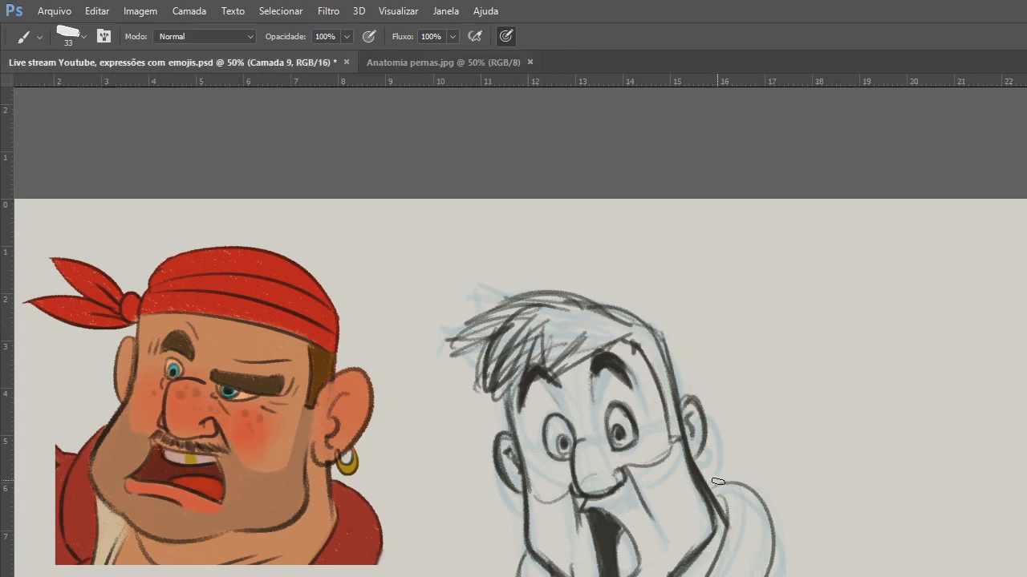
{"action": "left_click_drag", "start_coordinate": [697, 576], "coordinate": [719, 545]}
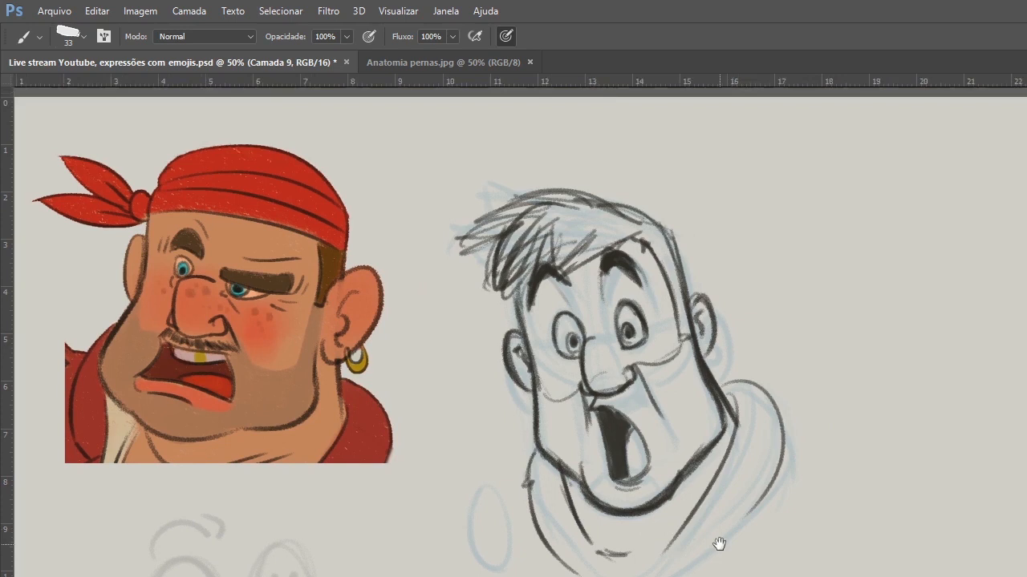
{"action": "key", "text": "f"}
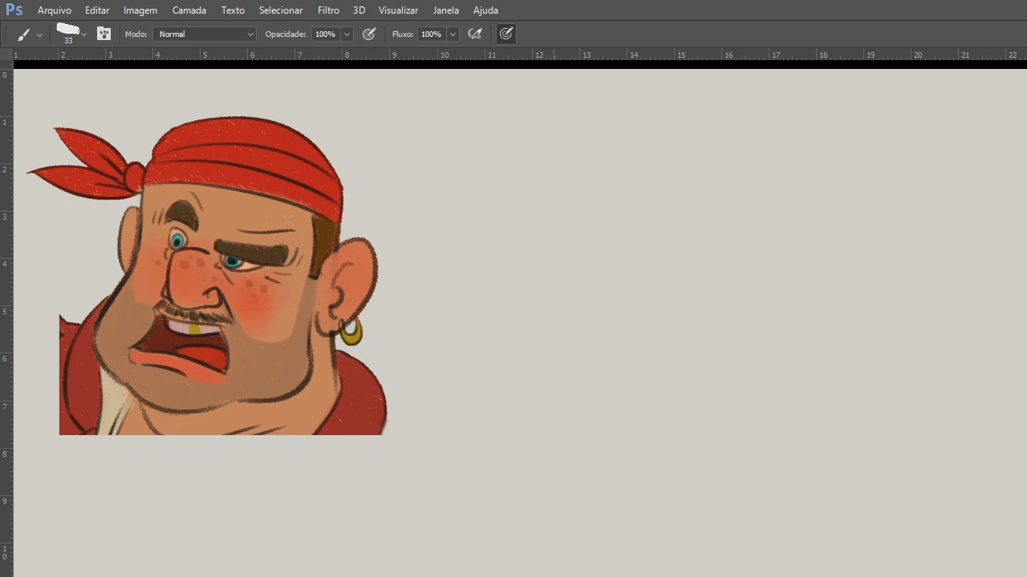
{"action": "key", "text": "f"}
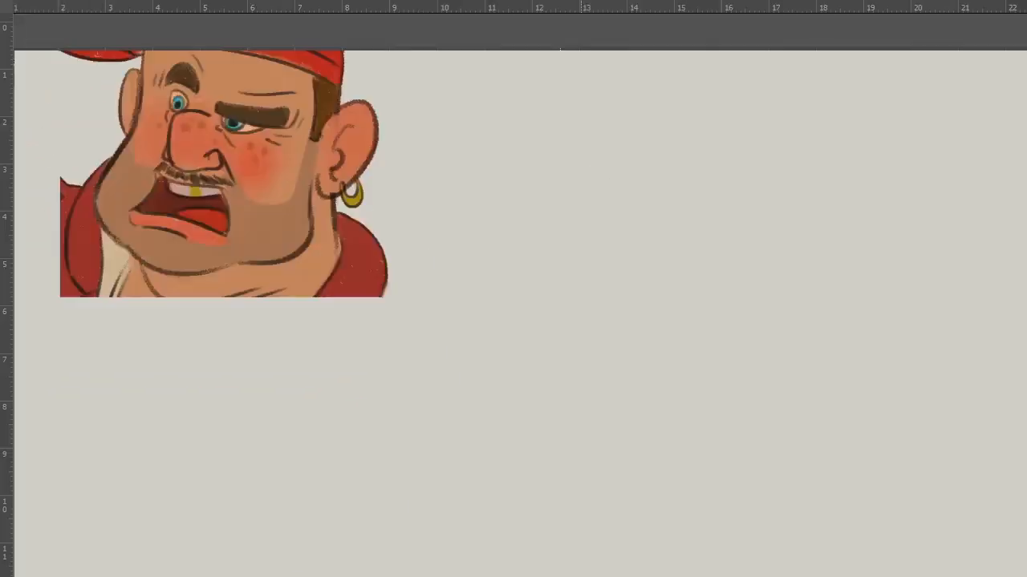
Check the live broadcast's YouTube Studio dashboard in the browser and return to Photoshop.
{"action": "key", "text": "alt+Tab"}
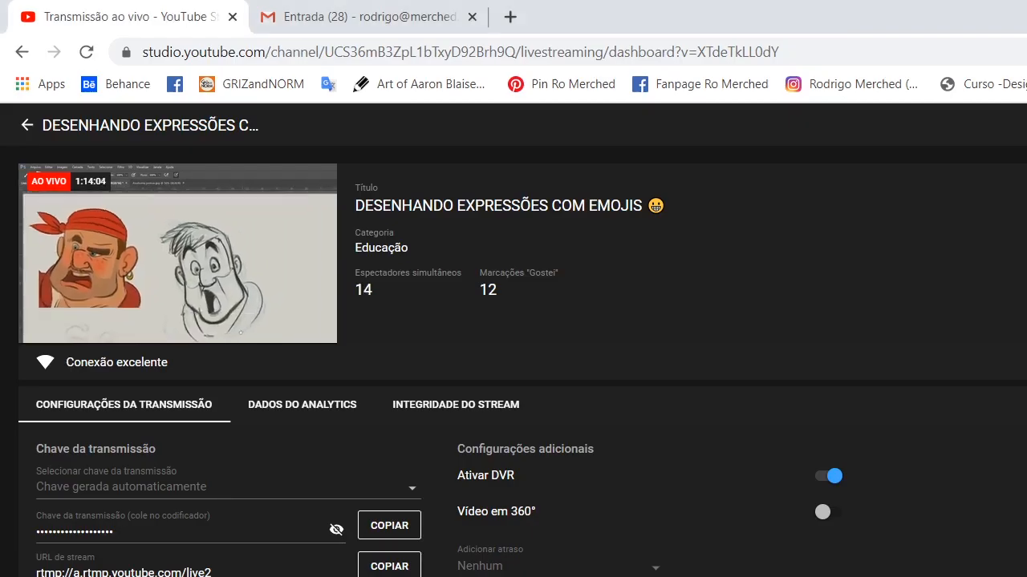
{"action": "key", "text": "alt+Tab"}
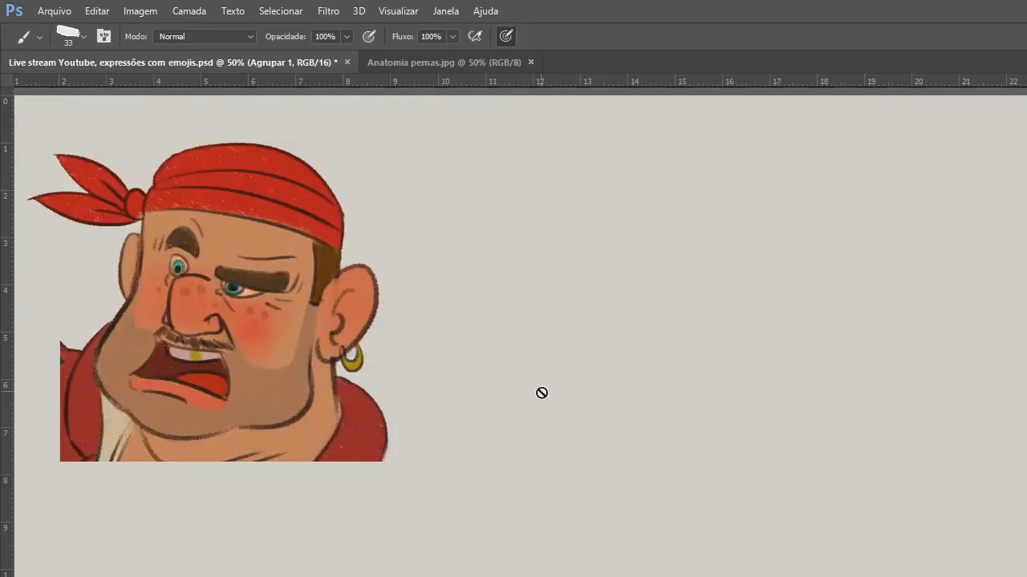
Add a new layer and sketch a small round emoji with angry brows and a frown in blue below the pirate.
{"action": "key", "text": "ctrl+alt+shift+n"}
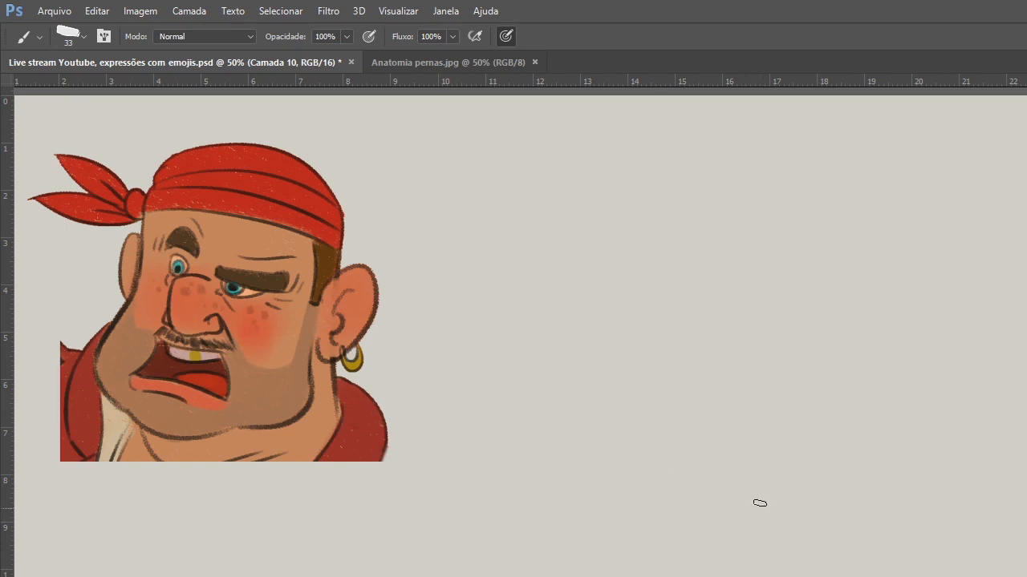
{"action": "left_click_drag", "start_coordinate": [547, 386], "coordinate": [618, 371]}
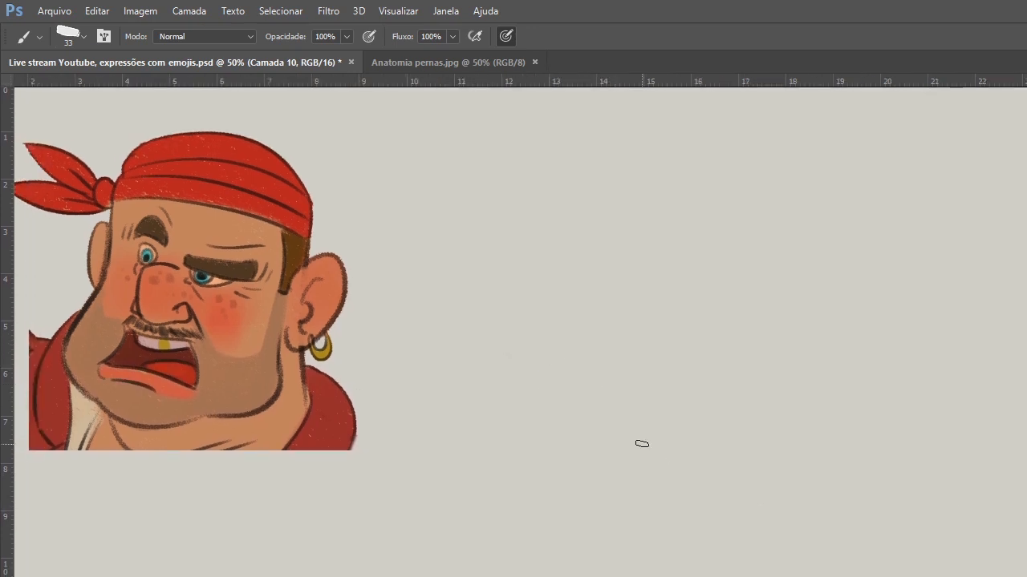
{"action": "key", "text": "f"}
{"action": "mouse_move", "coordinate": [205, 533]}
{"action": "left_mouse_down"}
{"action": "mouse_move", "coordinate": [276, 551]}
{"action": "mouse_move", "coordinate": [182, 565]}
{"action": "mouse_move", "coordinate": [295, 563]}
{"action": "mouse_move", "coordinate": [281, 541]}
{"action": "mouse_move", "coordinate": [228, 514]}
{"action": "left_mouse_up"}
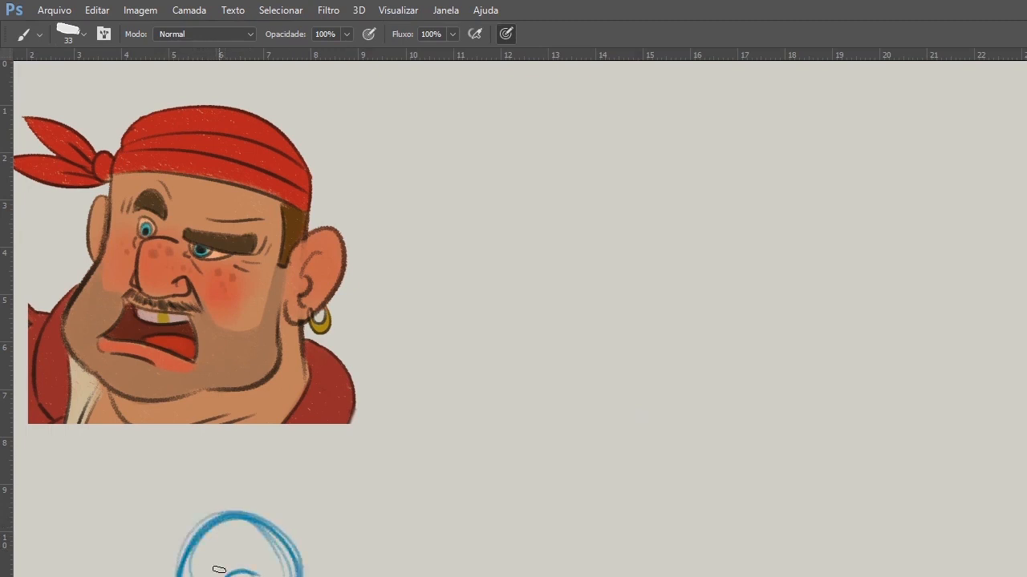
{"action": "left_click_drag", "start_coordinate": [200, 562], "coordinate": [251, 550]}
{"action": "mouse_move", "coordinate": [195, 531]}
{"action": "left_mouse_down"}
{"action": "mouse_move", "coordinate": [229, 547]}
{"action": "mouse_move", "coordinate": [213, 567]}
{"action": "mouse_move", "coordinate": [246, 560]}
{"action": "left_mouse_up"}
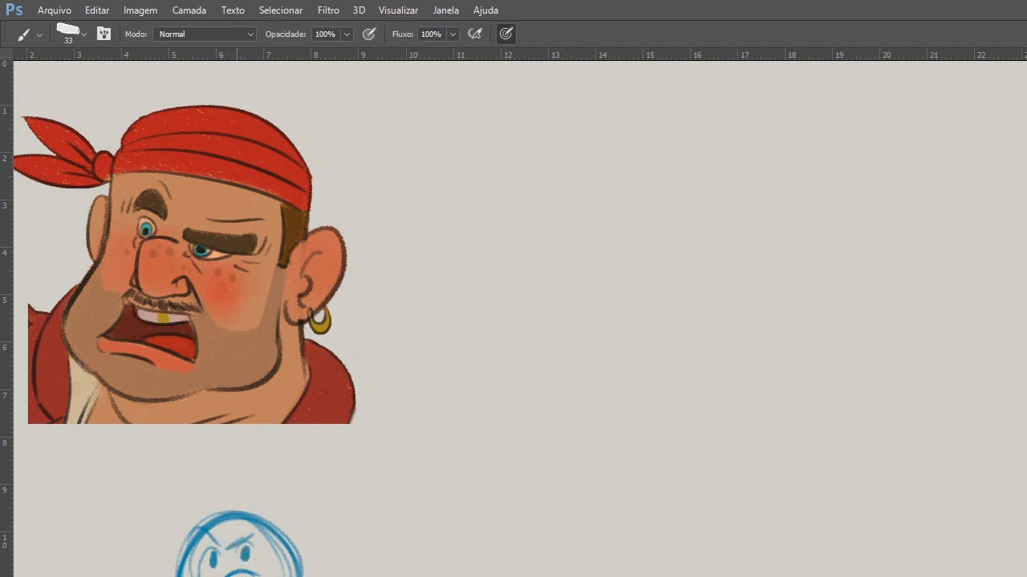
Sketch a second, larger round emoji with slanted angry brows beside the first one.
{"action": "mouse_move", "coordinate": [408, 521]}
{"action": "left_mouse_down"}
{"action": "mouse_move", "coordinate": [363, 576]}
{"action": "mouse_move", "coordinate": [423, 511]}
{"action": "left_mouse_up"}
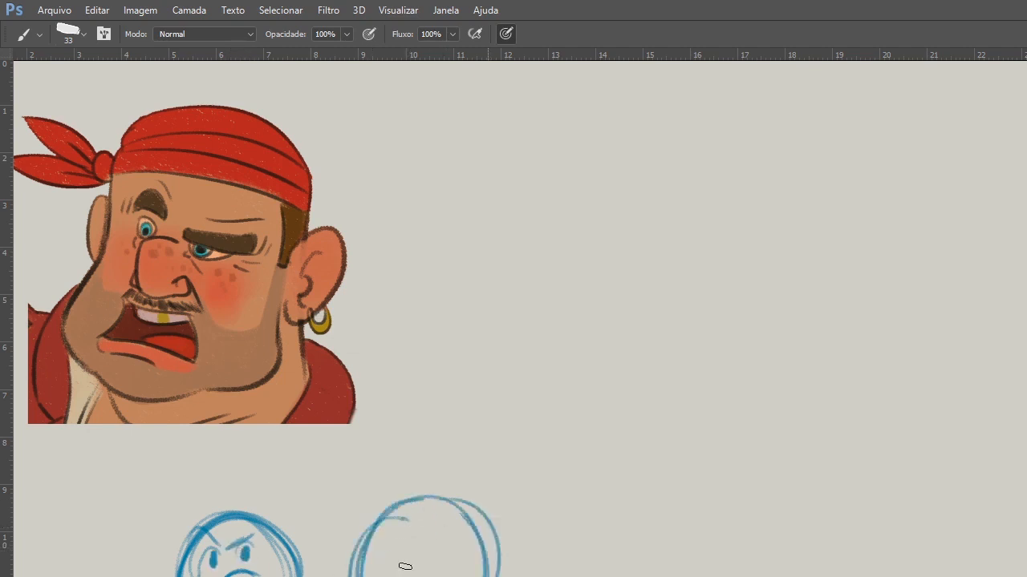
{"action": "left_click_drag", "start_coordinate": [409, 576], "coordinate": [415, 576]}
{"action": "left_click_drag", "start_coordinate": [467, 548], "coordinate": [423, 576]}
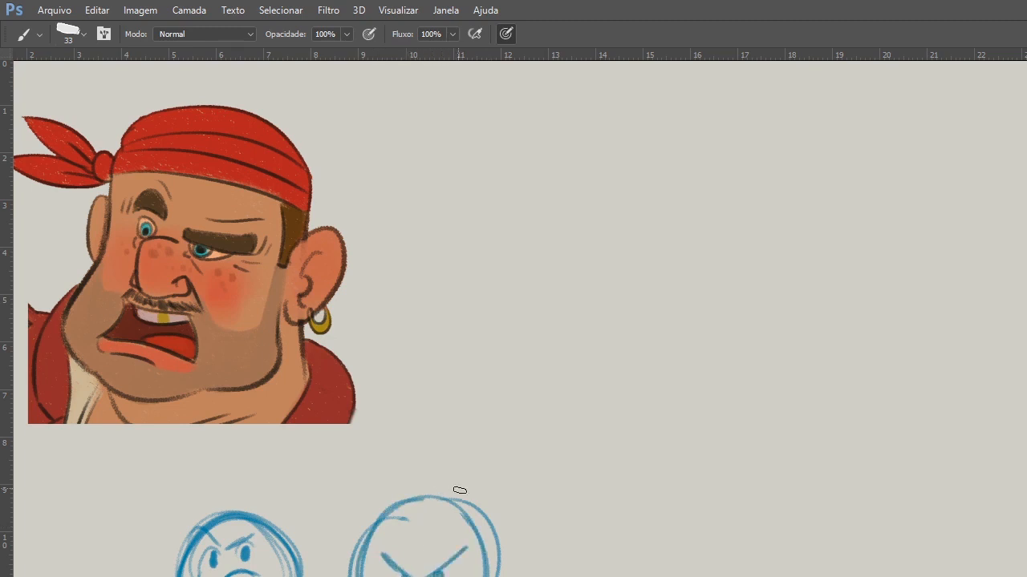
Select both angry emojis, scale them to about 88% and move them beneath the pirate reference.
{"action": "key", "text": "l"}
{"action": "left_click_drag", "start_coordinate": [486, 442], "coordinate": [481, 444]}
{"action": "key", "text": "ctrl+t"}
{"action": "left_click_drag", "start_coordinate": [502, 571], "coordinate": [395, 575]}
{"action": "left_click_drag", "start_coordinate": [454, 450], "coordinate": [401, 453]}
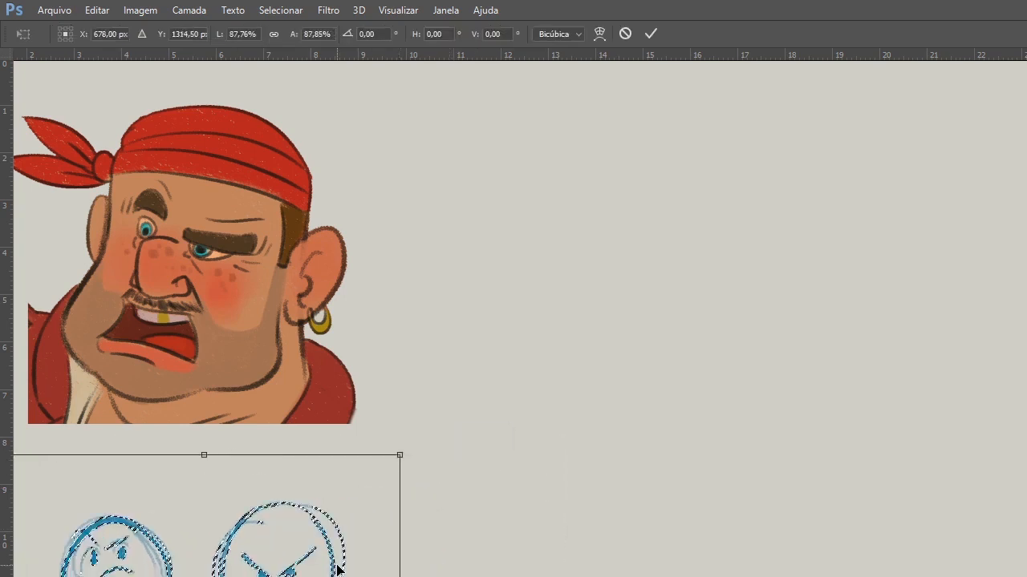
{"action": "key", "text": "Return"}
{"action": "key", "text": "ctrl+d"}
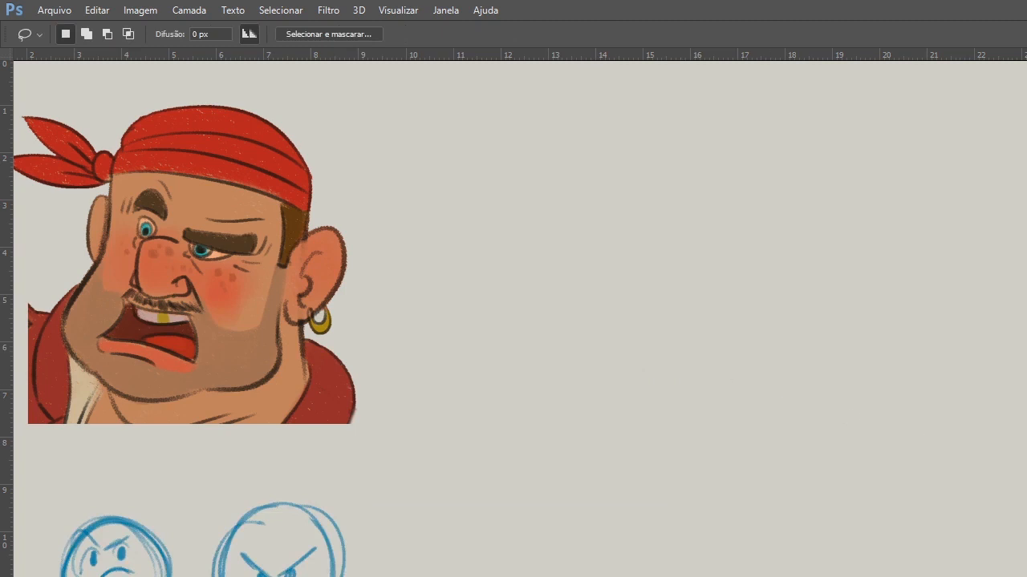
Sketch a rough head circle in the empty area to the right of the pirate.
{"action": "key", "text": "b"}
{"action": "left_click_drag", "start_coordinate": [592, 255], "coordinate": [664, 371]}
{"action": "mouse_move", "coordinate": [582, 295]}
{"action": "left_mouse_down"}
{"action": "mouse_move", "coordinate": [711, 371]}
{"action": "mouse_move", "coordinate": [669, 390]}
{"action": "left_mouse_up"}
{"action": "left_click_drag", "start_coordinate": [641, 389], "coordinate": [728, 275]}
{"action": "left_click_drag", "start_coordinate": [576, 373], "coordinate": [621, 229]}
Set the brush size to 49 px, testing the stroke thickness over the rough circle.
{"action": "right_click", "coordinate": [659, 245]}
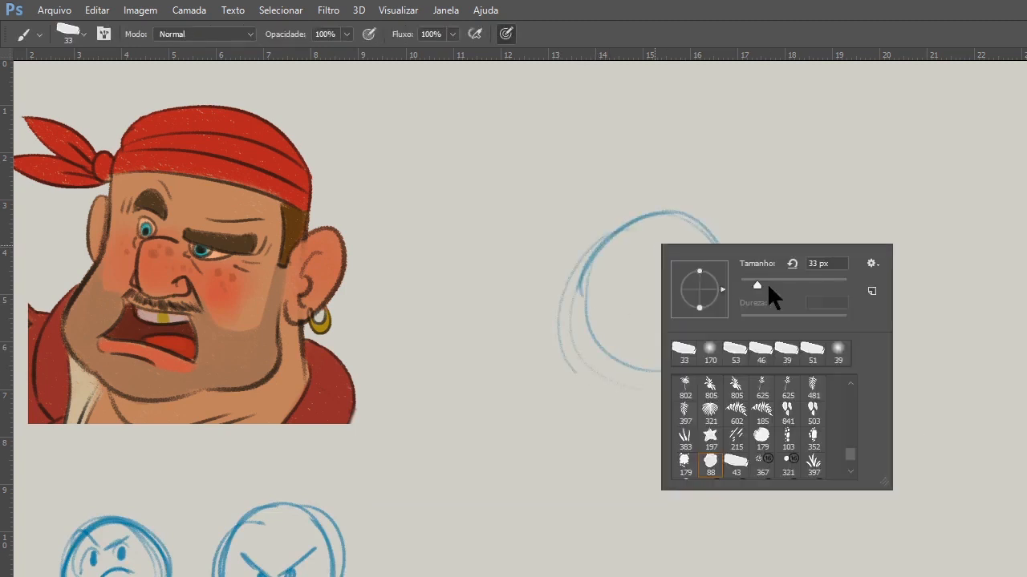
{"action": "left_click", "coordinate": [774, 284]}
{"action": "left_click_drag", "start_coordinate": [604, 366], "coordinate": [706, 300]}
{"action": "right_click", "coordinate": [662, 275]}
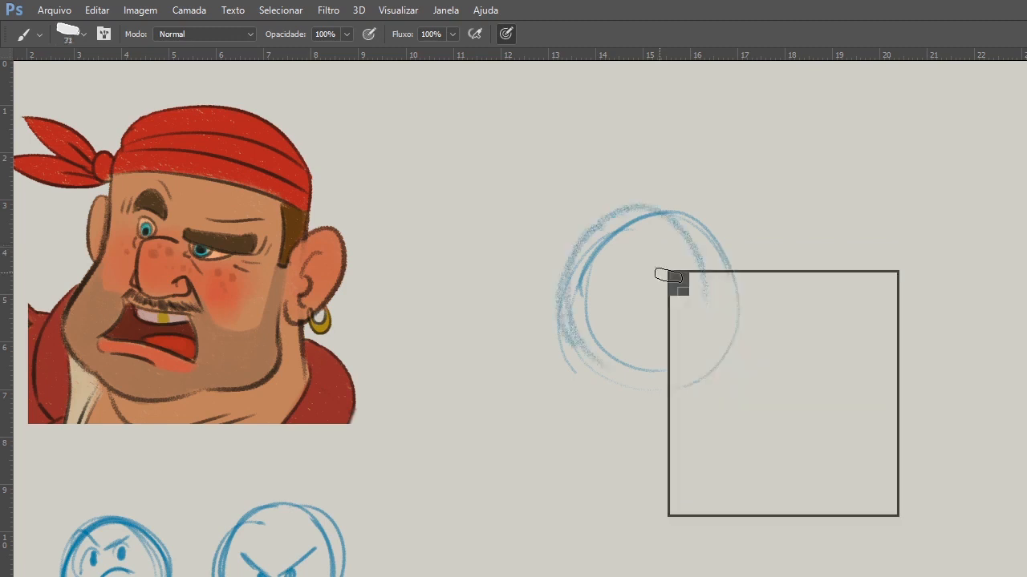
{"action": "left_click", "coordinate": [772, 309]}
{"action": "left_click", "coordinate": [798, 246]}
{"action": "mouse_move", "coordinate": [582, 220]}
{"action": "left_mouse_down"}
{"action": "mouse_move", "coordinate": [591, 360]}
{"action": "mouse_move", "coordinate": [690, 219]}
{"action": "left_mouse_up"}
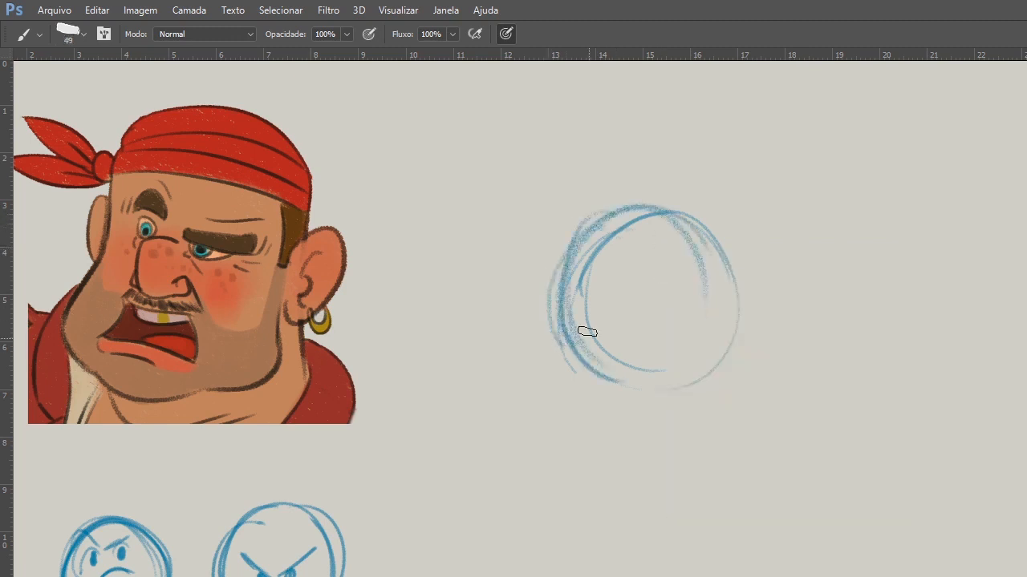
Erase the rough head circle and delete its remaining traces within a lasso selection.
{"action": "key", "text": "e"}
{"action": "mouse_move", "coordinate": [626, 263]}
{"action": "left_mouse_down"}
{"action": "mouse_move", "coordinate": [534, 376]}
{"action": "mouse_move", "coordinate": [548, 422]}
{"action": "mouse_move", "coordinate": [689, 185]}
{"action": "mouse_move", "coordinate": [520, 341]}
{"action": "left_mouse_up"}
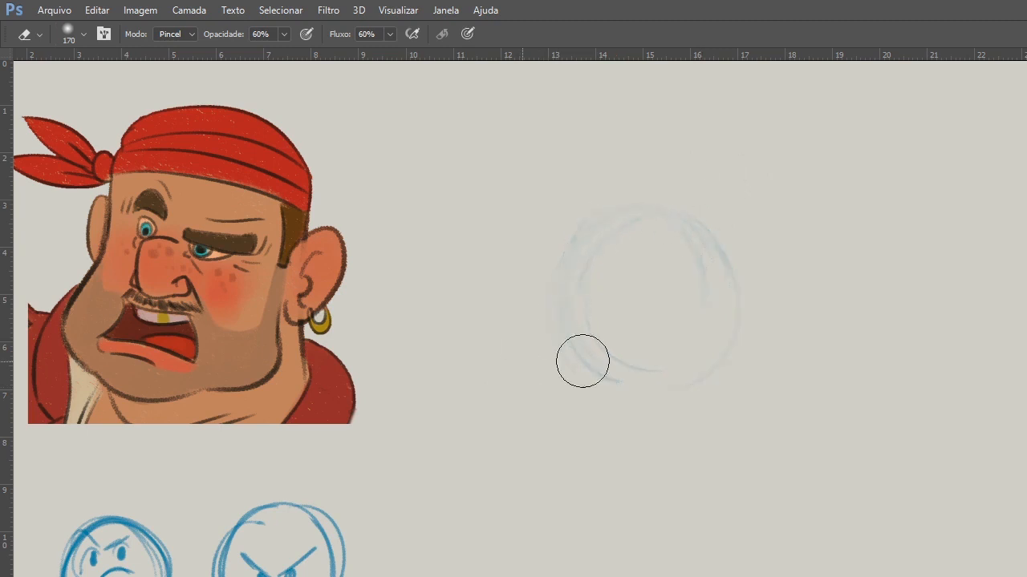
{"action": "key", "text": "l"}
{"action": "mouse_move", "coordinate": [652, 155]}
{"action": "left_mouse_down"}
{"action": "mouse_move", "coordinate": [636, 492]}
{"action": "mouse_move", "coordinate": [687, 140]}
{"action": "left_mouse_up"}
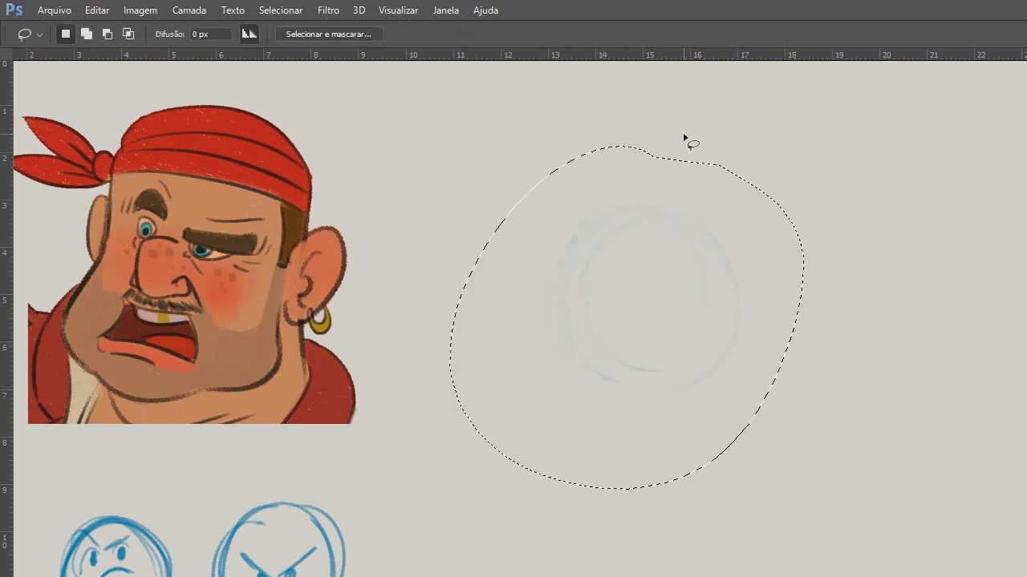
{"action": "key", "text": "Delete"}
{"action": "key", "text": "ctrl+d"}
Sketch light curved strokes for the top and sides of a new cranium nearer to the pirate.
{"action": "key", "text": "b"}
{"action": "left_click_drag", "start_coordinate": [484, 212], "coordinate": [482, 255]}
{"action": "left_click_drag", "start_coordinate": [546, 190], "coordinate": [469, 271]}
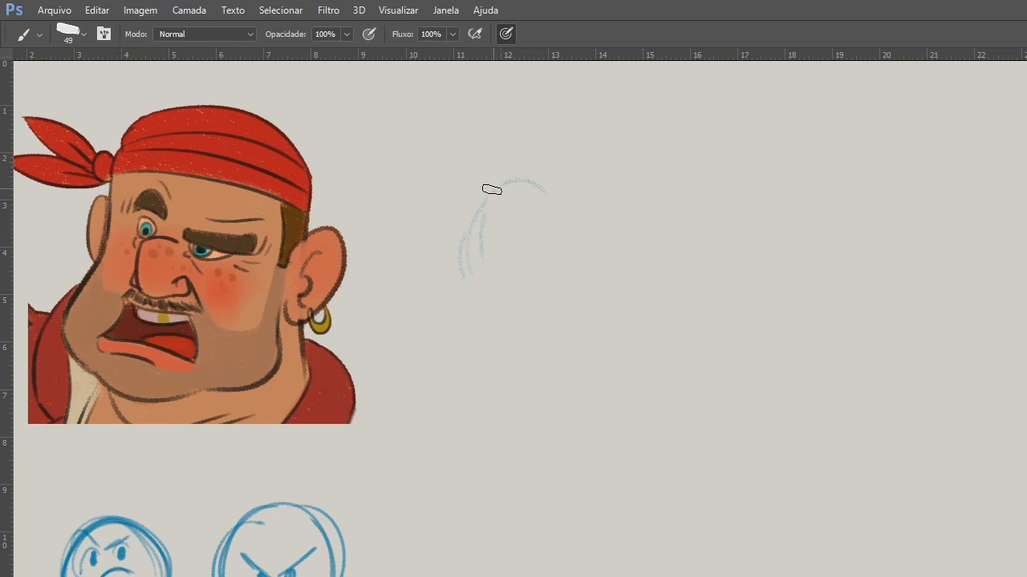
{"action": "left_click_drag", "start_coordinate": [487, 315], "coordinate": [605, 206]}
{"action": "mouse_move", "coordinate": [537, 158]}
{"action": "left_mouse_down"}
{"action": "mouse_move", "coordinate": [642, 295]}
{"action": "mouse_move", "coordinate": [661, 257]}
{"action": "left_mouse_up"}
{"action": "left_click_drag", "start_coordinate": [481, 223], "coordinate": [501, 345]}
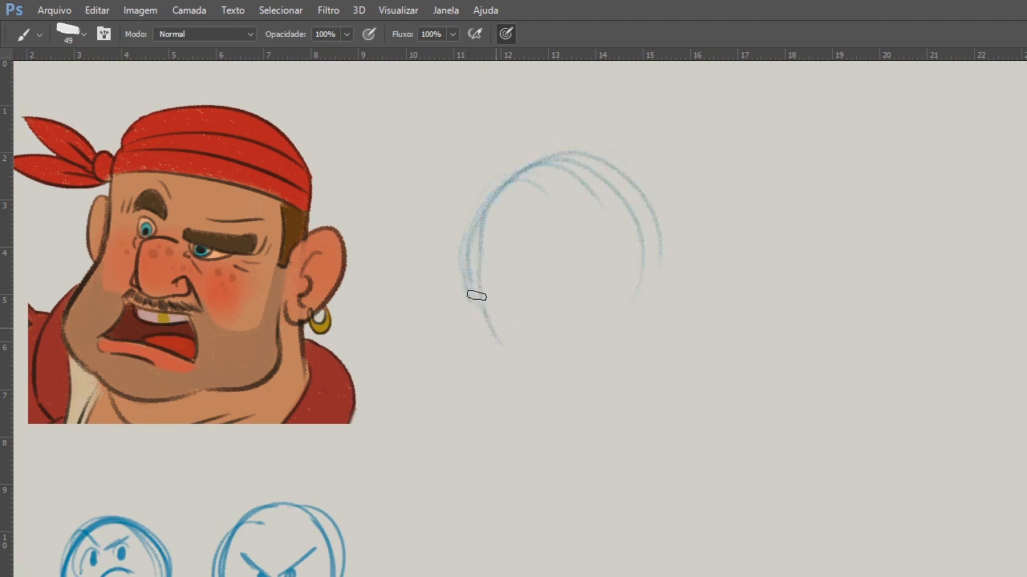
{"action": "left_click_drag", "start_coordinate": [533, 161], "coordinate": [645, 346]}
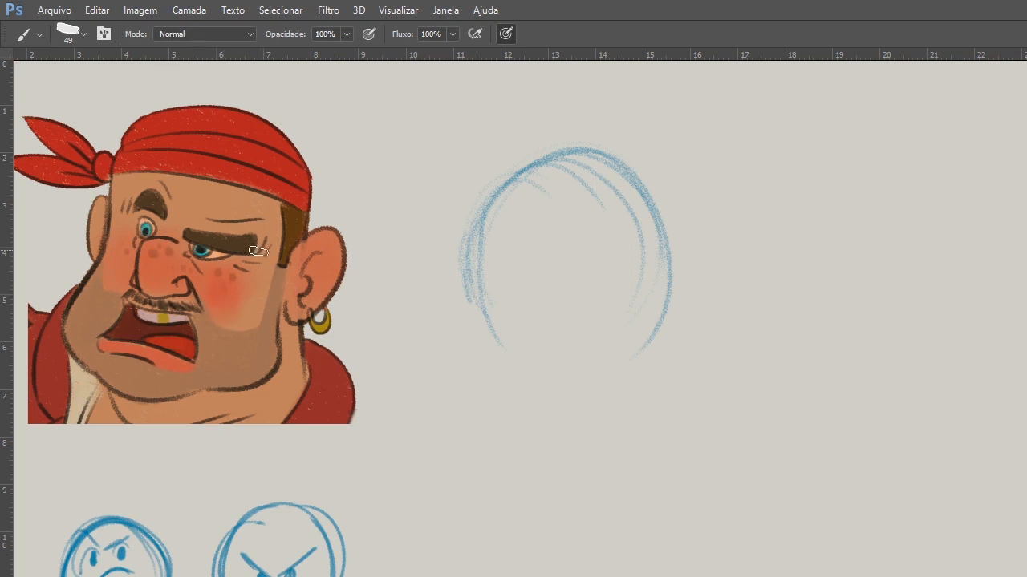
Darken the cranium outline, close it into a full circle and start the cheek line below it.
{"action": "mouse_move", "coordinate": [487, 206]}
{"action": "left_mouse_down"}
{"action": "mouse_move", "coordinate": [478, 289]}
{"action": "mouse_move", "coordinate": [506, 179]}
{"action": "mouse_move", "coordinate": [472, 293]}
{"action": "left_mouse_up"}
{"action": "left_click_drag", "start_coordinate": [485, 204], "coordinate": [535, 165]}
{"action": "left_click_drag", "start_coordinate": [484, 205], "coordinate": [492, 321]}
{"action": "left_click_drag", "start_coordinate": [472, 248], "coordinate": [518, 171]}
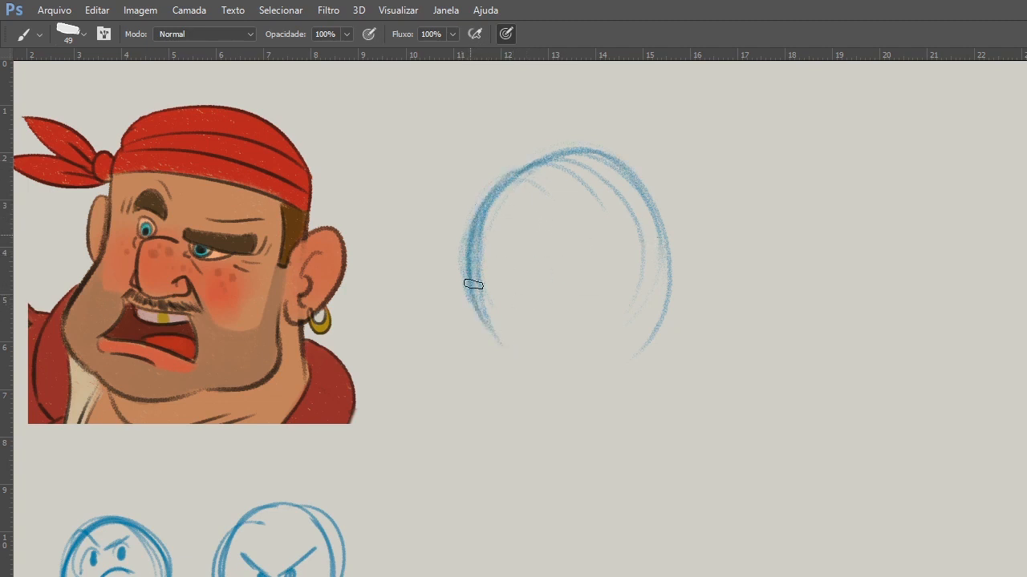
{"action": "left_click_drag", "start_coordinate": [474, 284], "coordinate": [661, 248]}
{"action": "left_click_drag", "start_coordinate": [527, 165], "coordinate": [630, 180]}
{"action": "left_click_drag", "start_coordinate": [473, 232], "coordinate": [522, 343]}
{"action": "left_click_drag", "start_coordinate": [483, 293], "coordinate": [507, 381]}
{"action": "mouse_move", "coordinate": [489, 326]}
{"action": "left_mouse_down"}
{"action": "mouse_move", "coordinate": [488, 356]}
{"action": "mouse_move", "coordinate": [503, 375]}
{"action": "left_mouse_up"}
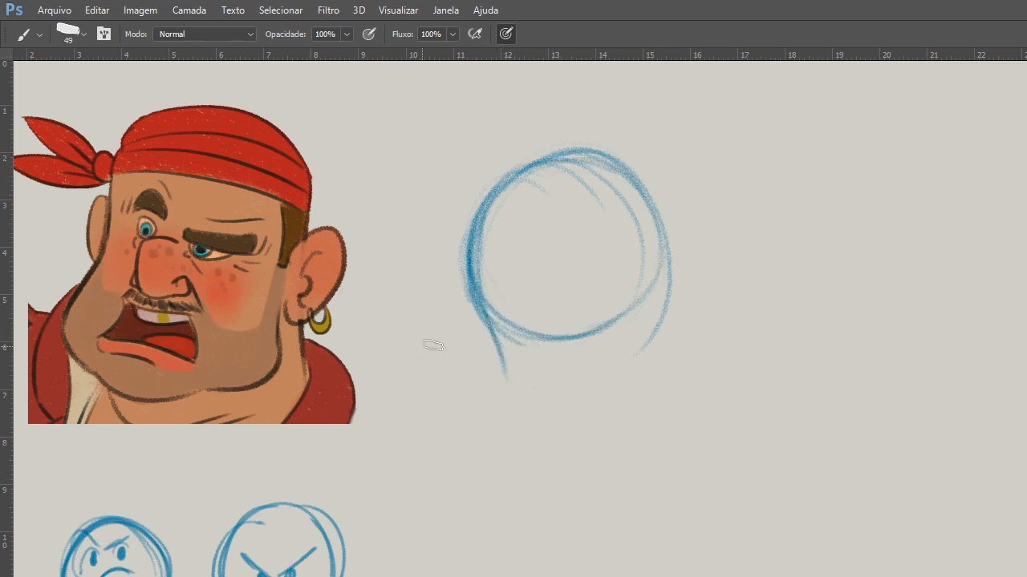
Draw both sides of the long jaw and the wide curved chin beneath the cranium circle.
{"action": "left_click_drag", "start_coordinate": [495, 335], "coordinate": [504, 390]}
{"action": "mouse_move", "coordinate": [499, 332]}
{"action": "left_mouse_down"}
{"action": "mouse_move", "coordinate": [499, 410]}
{"action": "mouse_move", "coordinate": [518, 442]}
{"action": "left_mouse_up"}
{"action": "mouse_move", "coordinate": [492, 380]}
{"action": "left_mouse_down"}
{"action": "mouse_move", "coordinate": [588, 458]}
{"action": "mouse_move", "coordinate": [557, 437]}
{"action": "mouse_move", "coordinate": [643, 444]}
{"action": "left_mouse_up"}
{"action": "left_click_drag", "start_coordinate": [545, 454], "coordinate": [713, 395]}
{"action": "left_click_drag", "start_coordinate": [664, 231], "coordinate": [720, 353]}
{"action": "left_click_drag", "start_coordinate": [523, 443], "coordinate": [711, 397]}
{"action": "mouse_move", "coordinate": [494, 399]}
{"action": "left_mouse_down"}
{"action": "mouse_move", "coordinate": [649, 428]}
{"action": "mouse_move", "coordinate": [699, 394]}
{"action": "left_mouse_up"}
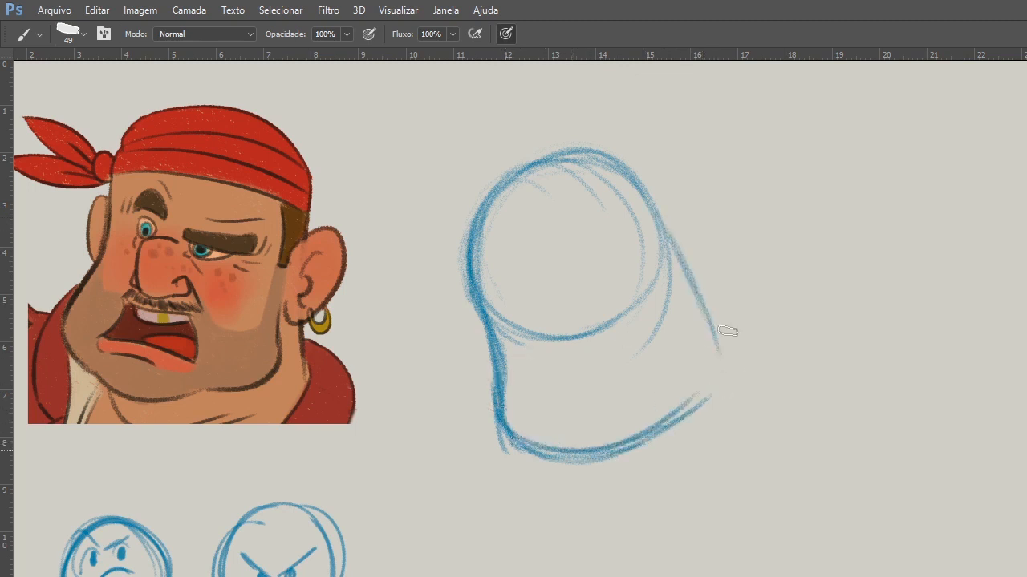
Add the inner chin curve and extend the rear jaw line down toward the neck.
{"action": "left_click_drag", "start_coordinate": [555, 395], "coordinate": [576, 424]}
{"action": "left_click_drag", "start_coordinate": [551, 427], "coordinate": [619, 433]}
{"action": "mouse_move", "coordinate": [548, 413]}
{"action": "left_mouse_down"}
{"action": "mouse_move", "coordinate": [661, 421]}
{"action": "mouse_move", "coordinate": [683, 397]}
{"action": "left_mouse_up"}
{"action": "mouse_move", "coordinate": [621, 445]}
{"action": "left_mouse_down"}
{"action": "mouse_move", "coordinate": [686, 398]}
{"action": "mouse_move", "coordinate": [709, 361]}
{"action": "left_mouse_up"}
{"action": "left_click_drag", "start_coordinate": [666, 254], "coordinate": [744, 369]}
Sketch the V-shaped collar under the chin and the first shoulder lines on both sides.
{"action": "left_click_drag", "start_coordinate": [531, 455], "coordinate": [592, 539]}
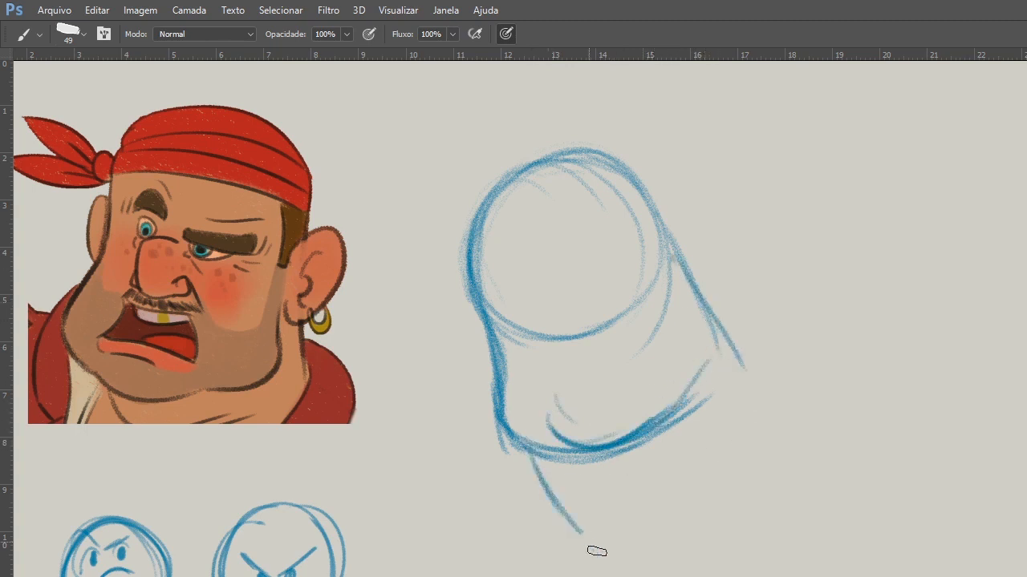
{"action": "left_click_drag", "start_coordinate": [726, 328], "coordinate": [619, 542]}
{"action": "left_click_drag", "start_coordinate": [736, 355], "coordinate": [659, 506]}
{"action": "mouse_move", "coordinate": [728, 329]}
{"action": "left_mouse_down"}
{"action": "mouse_move", "coordinate": [822, 393]}
{"action": "mouse_move", "coordinate": [691, 523]}
{"action": "left_mouse_up"}
{"action": "left_click_drag", "start_coordinate": [525, 473], "coordinate": [530, 539]}
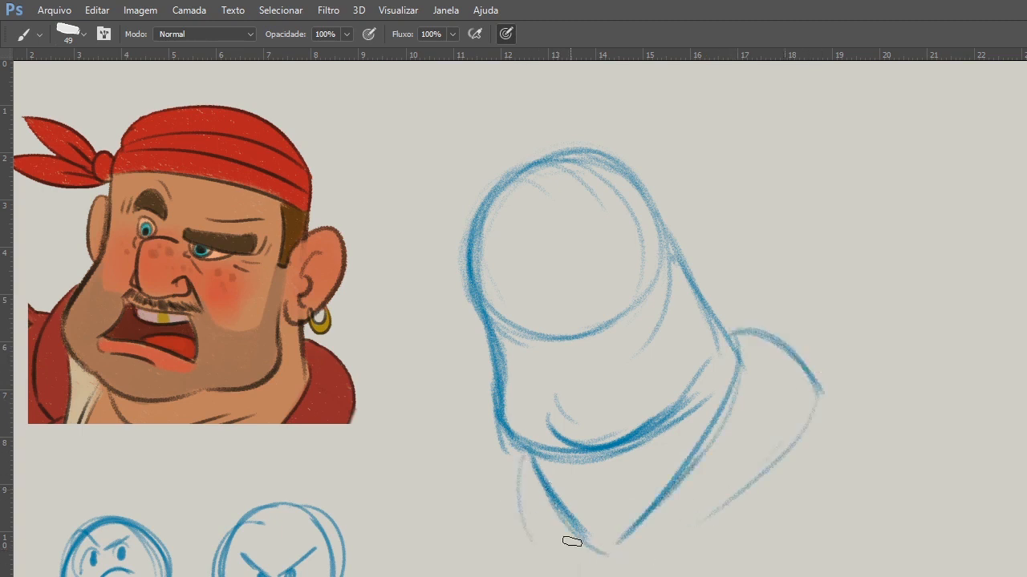
Soften the wide outer shoulder line and redraw a narrower shoulder with a darker V-shaped collar.
{"action": "mouse_move", "coordinate": [728, 330]}
{"action": "left_mouse_down"}
{"action": "mouse_move", "coordinate": [795, 454]}
{"action": "mouse_move", "coordinate": [794, 369]}
{"action": "left_mouse_up"}
{"action": "key", "text": "e"}
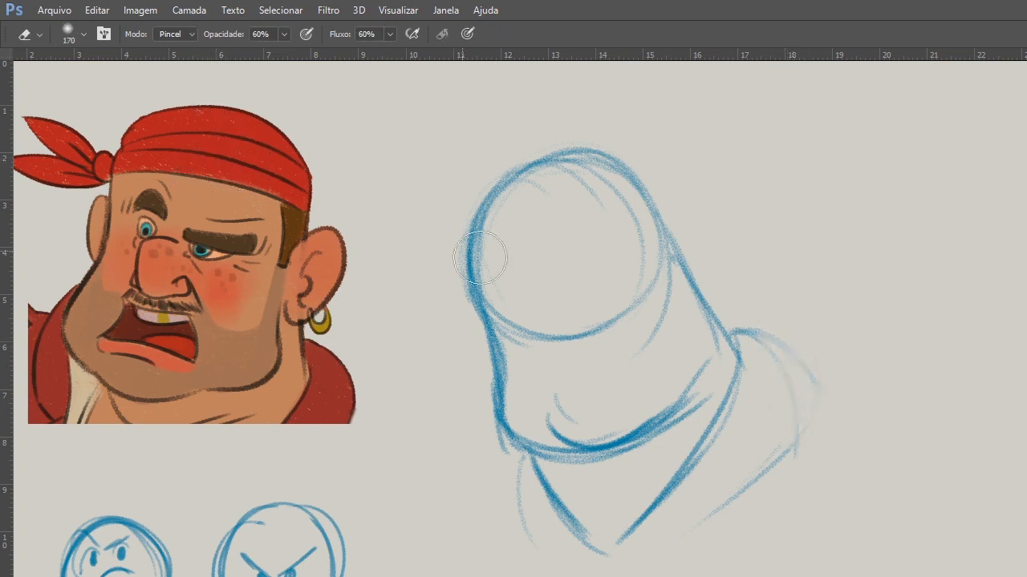
{"action": "key", "text": "b"}
{"action": "mouse_move", "coordinate": [758, 336]}
{"action": "left_mouse_down"}
{"action": "mouse_move", "coordinate": [786, 481]}
{"action": "mouse_move", "coordinate": [714, 445]}
{"action": "left_mouse_up"}
{"action": "left_click_drag", "start_coordinate": [737, 381], "coordinate": [616, 564]}
{"action": "left_click_drag", "start_coordinate": [721, 413], "coordinate": [614, 549]}
{"action": "left_click_drag", "start_coordinate": [552, 455], "coordinate": [613, 558]}
{"action": "left_click_drag", "start_coordinate": [523, 449], "coordinate": [544, 544]}
{"action": "mouse_move", "coordinate": [737, 333]}
{"action": "left_mouse_down"}
{"action": "mouse_move", "coordinate": [779, 481]}
{"action": "mouse_move", "coordinate": [715, 502]}
{"action": "left_mouse_up"}
Round the rear jaw corner and darken the jaw, chin and front collar lines.
{"action": "left_click_drag", "start_coordinate": [699, 310], "coordinate": [685, 407]}
{"action": "left_click_drag", "start_coordinate": [717, 366], "coordinate": [683, 399]}
{"action": "left_click_drag", "start_coordinate": [700, 301], "coordinate": [673, 406]}
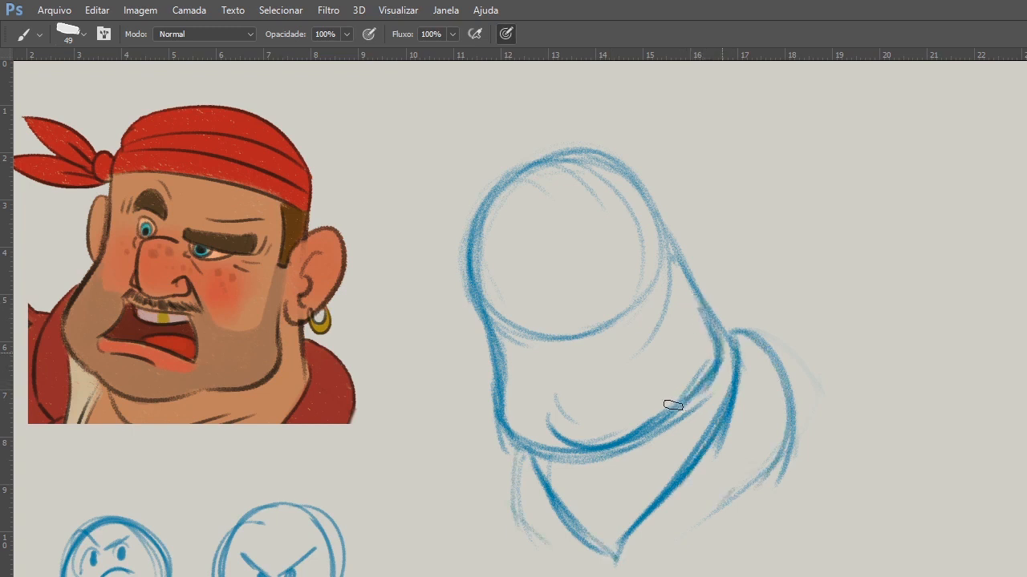
{"action": "left_click_drag", "start_coordinate": [563, 430], "coordinate": [655, 400]}
{"action": "left_click_drag", "start_coordinate": [557, 415], "coordinate": [623, 446]}
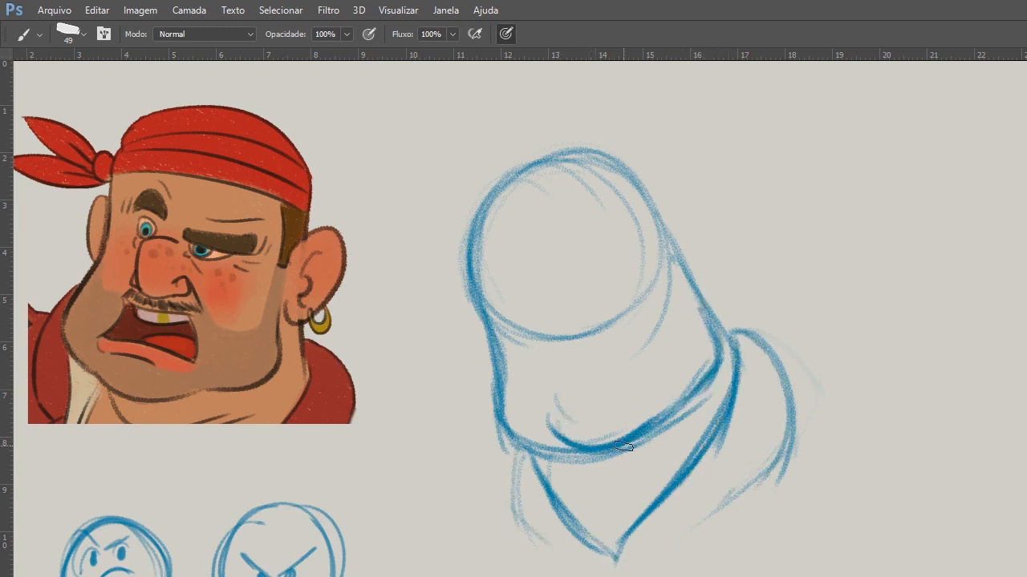
{"action": "mouse_move", "coordinate": [498, 370]}
{"action": "left_mouse_down"}
{"action": "mouse_move", "coordinate": [568, 453]}
{"action": "mouse_move", "coordinate": [593, 547]}
{"action": "left_mouse_up"}
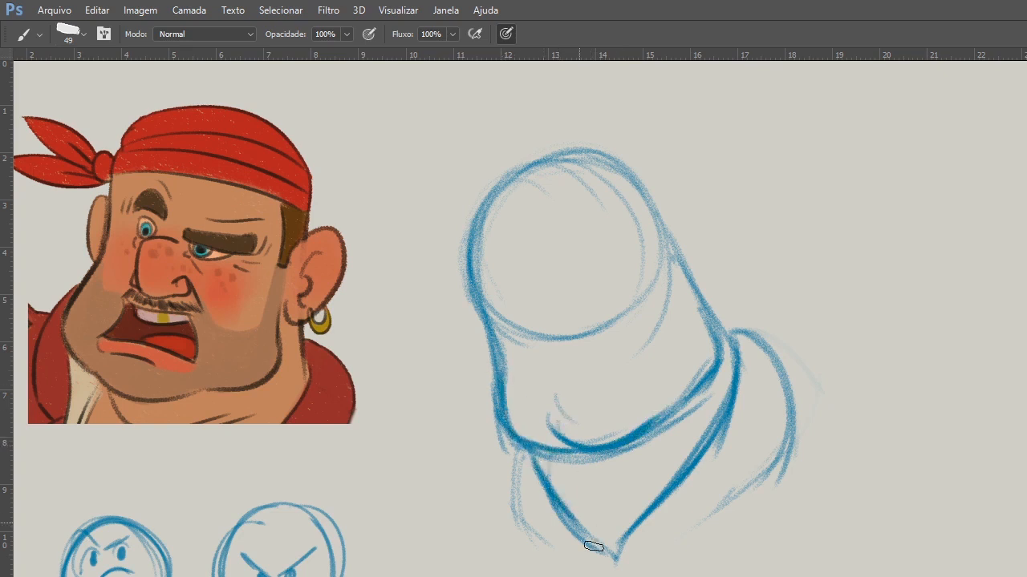
Sketch the ear at the back of the head and a curved guide line across the middle of the face.
{"action": "mouse_move", "coordinate": [666, 239]}
{"action": "left_mouse_down"}
{"action": "mouse_move", "coordinate": [687, 223]}
{"action": "mouse_move", "coordinate": [704, 287]}
{"action": "left_mouse_up"}
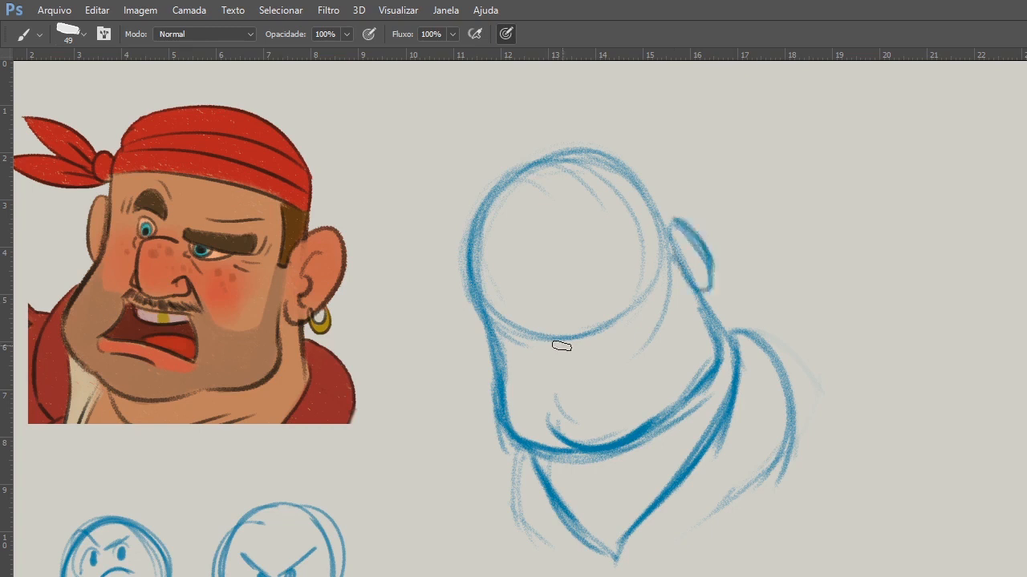
{"action": "mouse_move", "coordinate": [603, 329]}
{"action": "left_mouse_down"}
{"action": "mouse_move", "coordinate": [546, 365]}
{"action": "mouse_move", "coordinate": [535, 313]}
{"action": "left_mouse_up"}
{"action": "left_click_drag", "start_coordinate": [704, 309], "coordinate": [505, 377]}
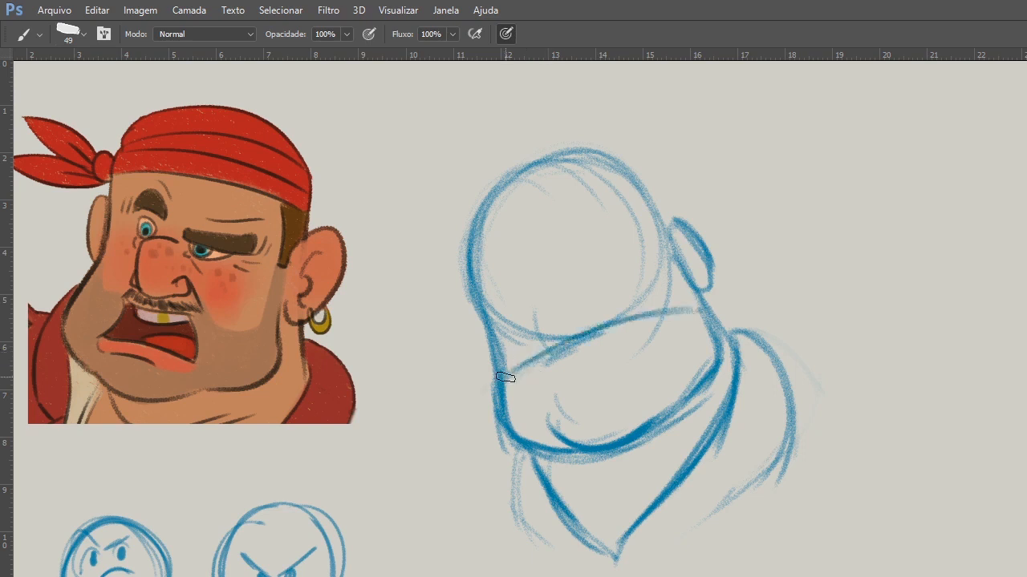
Draw curved eye, mouth and vertical centre guide lines over the finished pirate face, plus a small arch beside the emoji sketches.
{"action": "left_click_drag", "start_coordinate": [89, 211], "coordinate": [360, 240]}
{"action": "left_click_drag", "start_coordinate": [82, 263], "coordinate": [365, 287]}
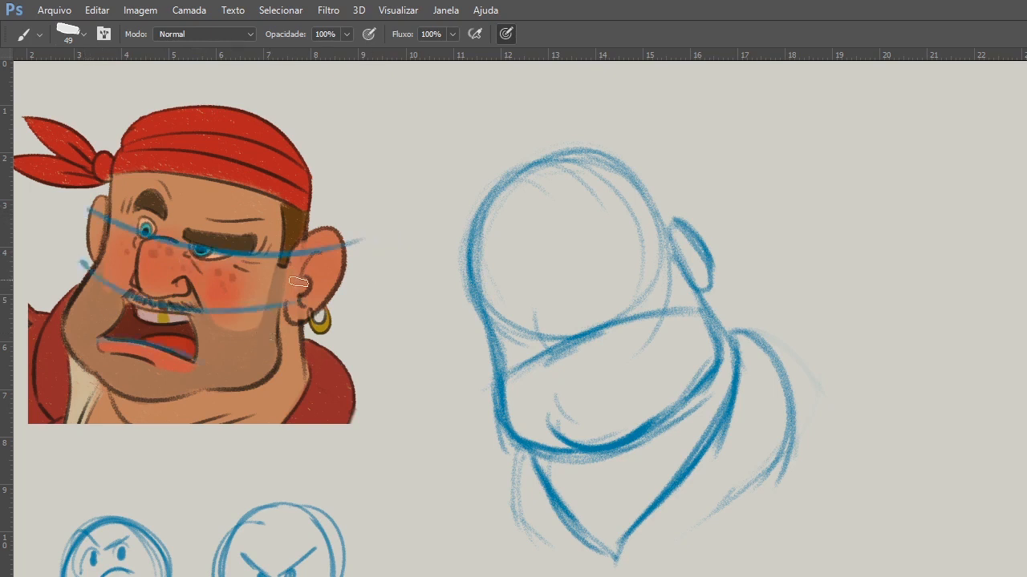
{"action": "left_click_drag", "start_coordinate": [184, 109], "coordinate": [138, 411]}
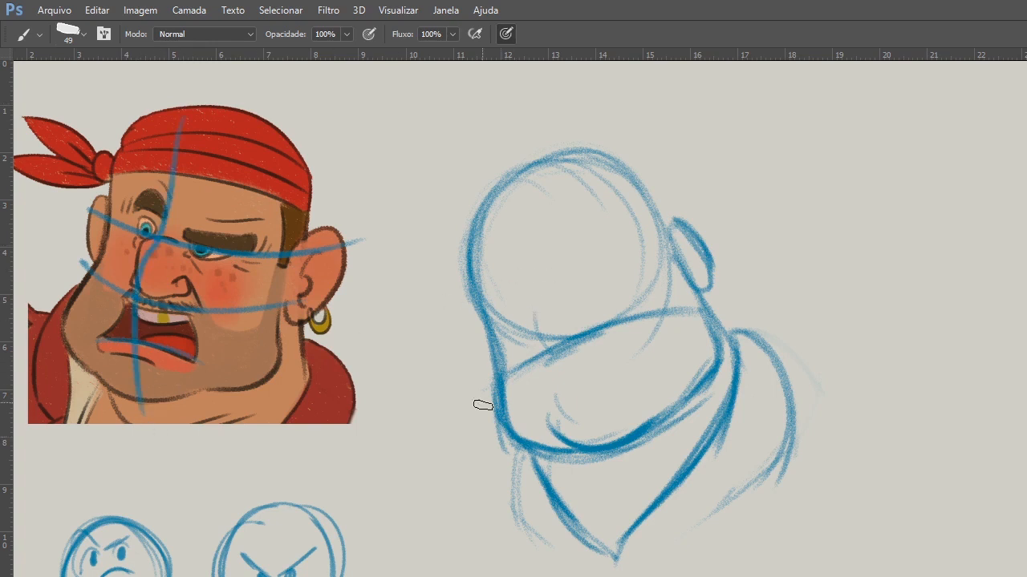
{"action": "mouse_move", "coordinate": [19, 576]}
{"action": "left_mouse_down"}
{"action": "mouse_move", "coordinate": [24, 535]}
{"action": "mouse_move", "coordinate": [44, 553]}
{"action": "left_mouse_up"}
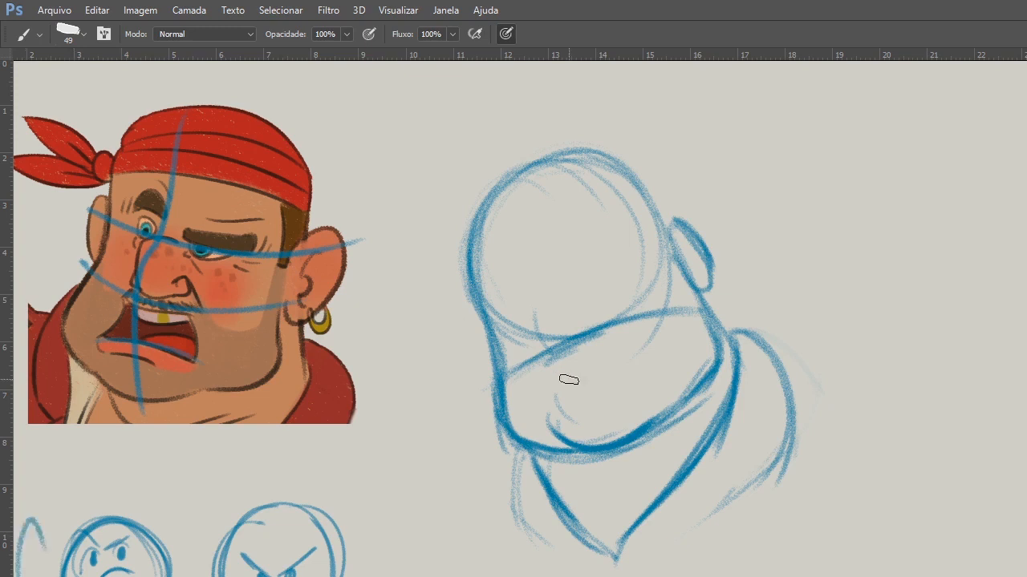
Sketch a downturned mouth and a nose with a dark nostril along the curved guide line of the new head.
{"action": "left_click_drag", "start_coordinate": [561, 388], "coordinate": [641, 353]}
{"action": "mouse_move", "coordinate": [544, 287]}
{"action": "left_mouse_down"}
{"action": "mouse_move", "coordinate": [552, 345]}
{"action": "mouse_move", "coordinate": [601, 316]}
{"action": "mouse_move", "coordinate": [543, 337]}
{"action": "left_mouse_up"}
{"action": "mouse_move", "coordinate": [534, 281]}
{"action": "left_mouse_down"}
{"action": "mouse_move", "coordinate": [551, 341]}
{"action": "mouse_move", "coordinate": [600, 324]}
{"action": "left_mouse_up"}
Sketch a small tilted nose study beside the head, with a round tip, dark nostrils, nostril wings and a curve underneath.
{"action": "mouse_move", "coordinate": [842, 269]}
{"action": "left_mouse_down"}
{"action": "mouse_move", "coordinate": [868, 229]}
{"action": "mouse_move", "coordinate": [831, 254]}
{"action": "left_mouse_up"}
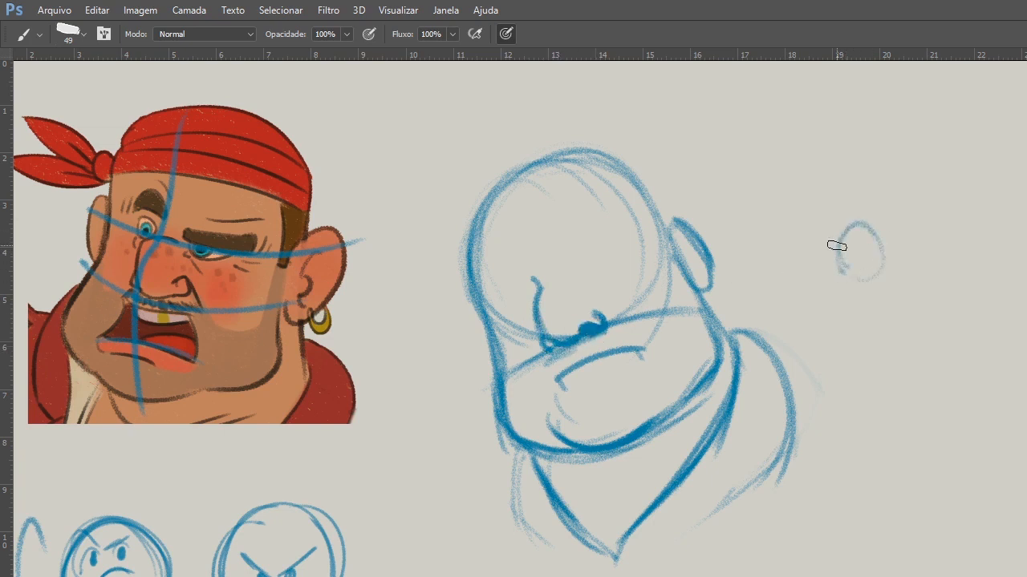
{"action": "left_click_drag", "start_coordinate": [831, 270], "coordinate": [845, 293]}
{"action": "left_click_drag", "start_coordinate": [842, 266], "coordinate": [839, 281]}
{"action": "mouse_move", "coordinate": [881, 259]}
{"action": "left_mouse_down"}
{"action": "mouse_move", "coordinate": [868, 228]}
{"action": "mouse_move", "coordinate": [901, 257]}
{"action": "mouse_move", "coordinate": [896, 273]}
{"action": "left_mouse_up"}
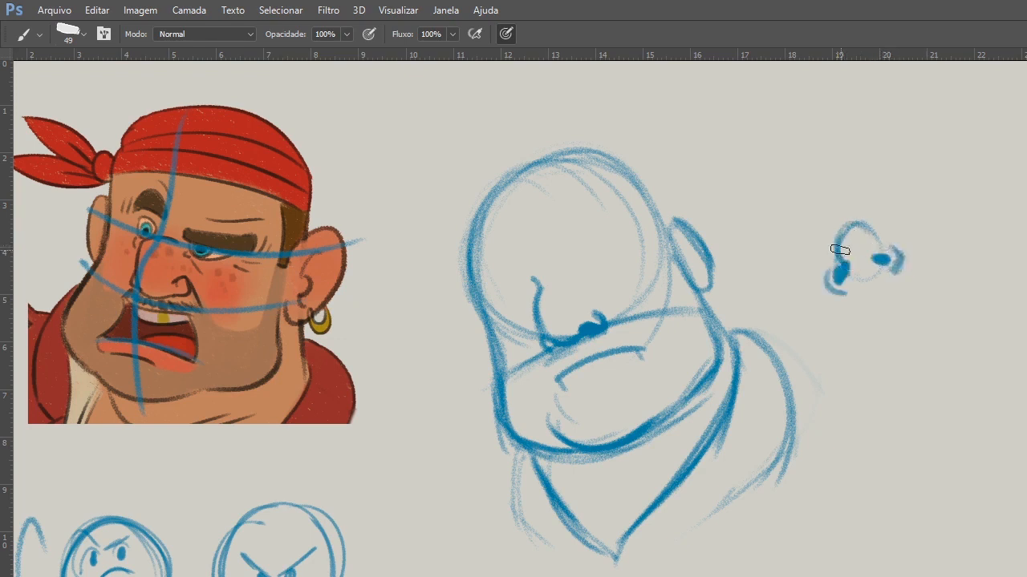
{"action": "left_click_drag", "start_coordinate": [883, 232], "coordinate": [900, 264]}
{"action": "mouse_move", "coordinate": [841, 235]}
{"action": "left_mouse_down"}
{"action": "mouse_move", "coordinate": [840, 262]}
{"action": "mouse_move", "coordinate": [855, 274]}
{"action": "mouse_move", "coordinate": [887, 259]}
{"action": "mouse_move", "coordinate": [893, 272]}
{"action": "left_mouse_up"}
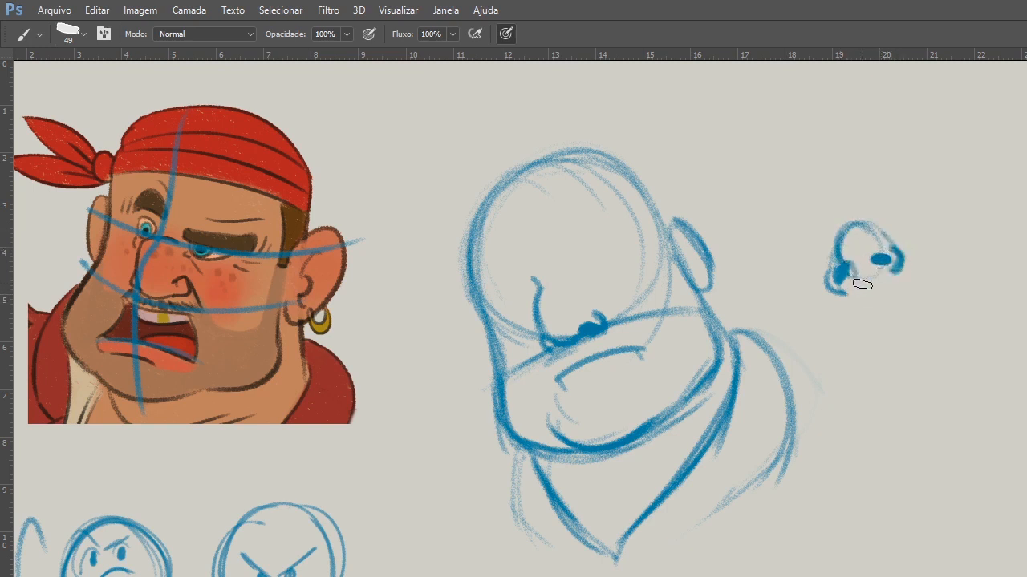
{"action": "left_click_drag", "start_coordinate": [856, 291], "coordinate": [898, 289]}
Select the small nose study and move it beside the angry emoji sketches below the pirate reference.
{"action": "key", "text": "l"}
{"action": "mouse_move", "coordinate": [856, 170]}
{"action": "left_mouse_down"}
{"action": "mouse_move", "coordinate": [896, 179]}
{"action": "mouse_move", "coordinate": [858, 171]}
{"action": "left_mouse_up"}
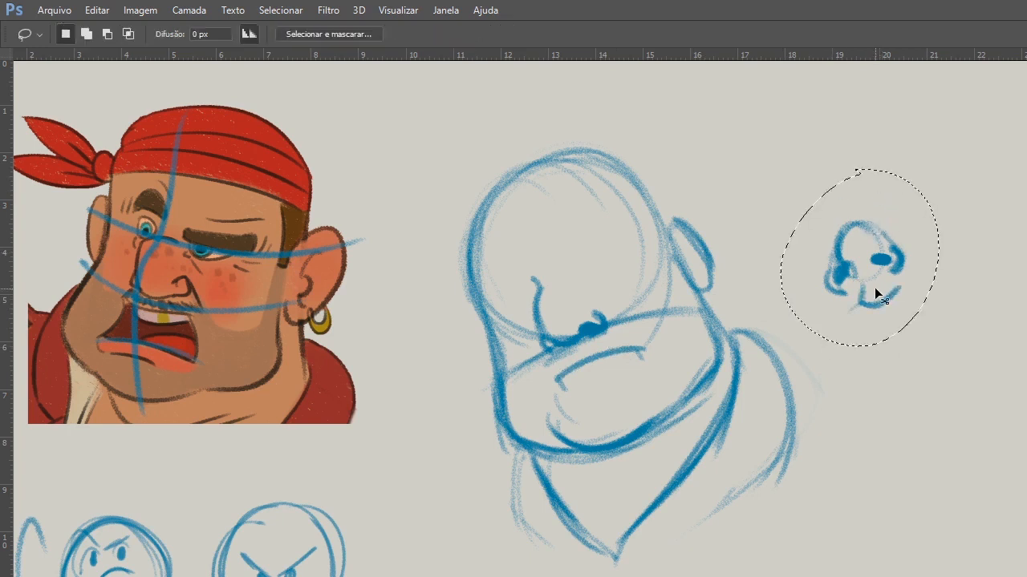
{"action": "key", "text": "ctrl+t"}
{"action": "mouse_move", "coordinate": [886, 289]}
{"action": "left_mouse_down"}
{"action": "mouse_move", "coordinate": [413, 523]}
{"action": "mouse_move", "coordinate": [399, 516]}
{"action": "left_mouse_up"}
{"action": "key", "text": "Return"}
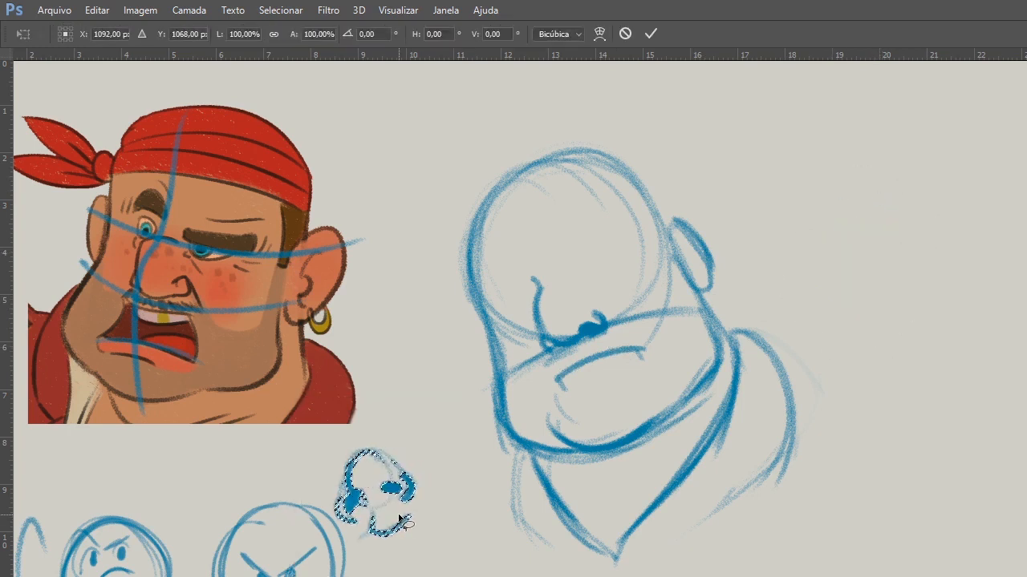
{"action": "key", "text": "ctrl+d"}
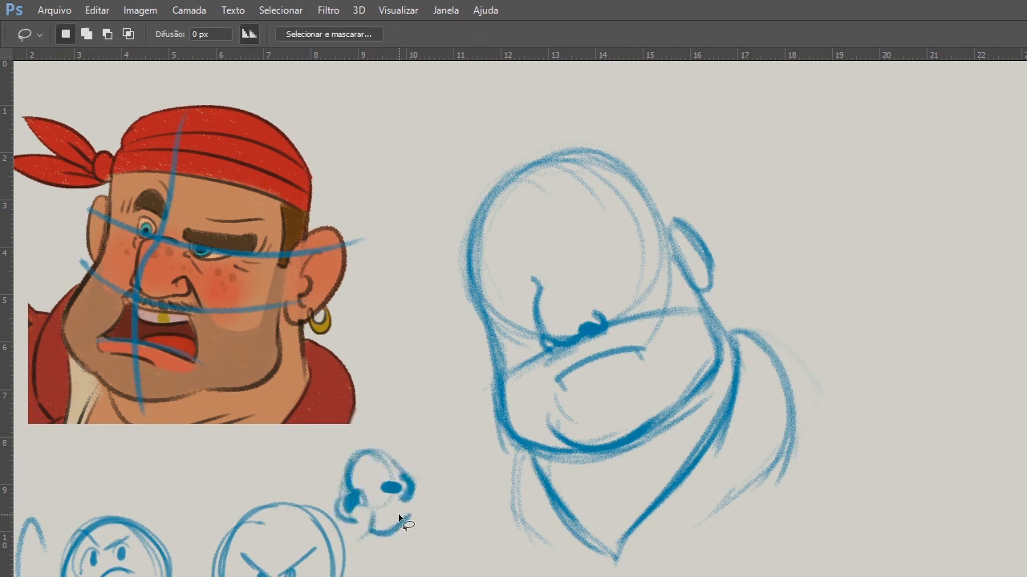
Darken the chin and the contour from mouth to chin, and sketch a curved eye guide line across the cranium.
{"action": "key", "text": "b"}
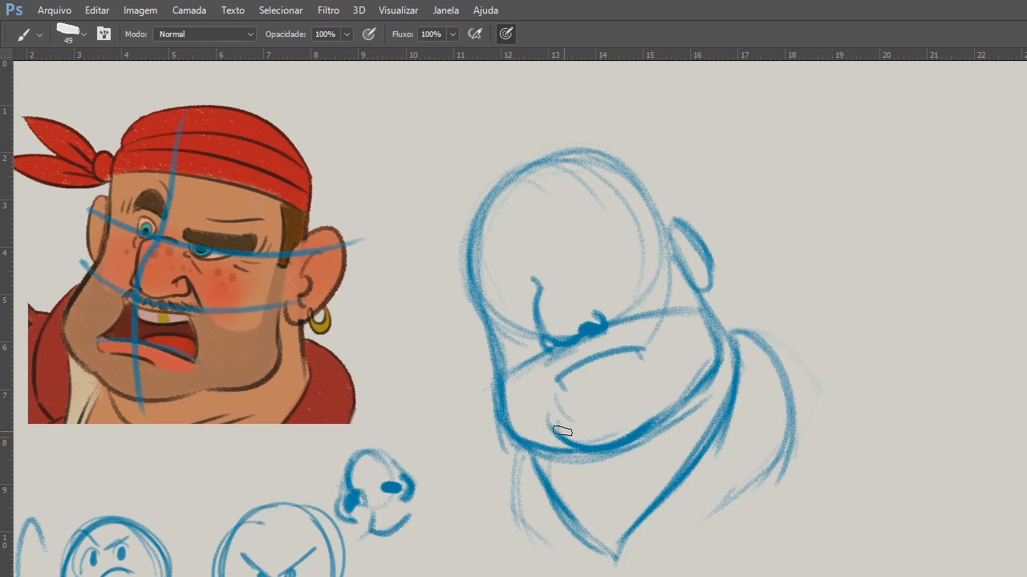
{"action": "left_click_drag", "start_coordinate": [559, 429], "coordinate": [682, 393]}
{"action": "mouse_move", "coordinate": [562, 385]}
{"action": "left_mouse_down"}
{"action": "mouse_move", "coordinate": [564, 438]}
{"action": "mouse_move", "coordinate": [579, 452]}
{"action": "left_mouse_up"}
{"action": "left_click_drag", "start_coordinate": [639, 439], "coordinate": [679, 401]}
{"action": "left_click_drag", "start_coordinate": [721, 325], "coordinate": [716, 372]}
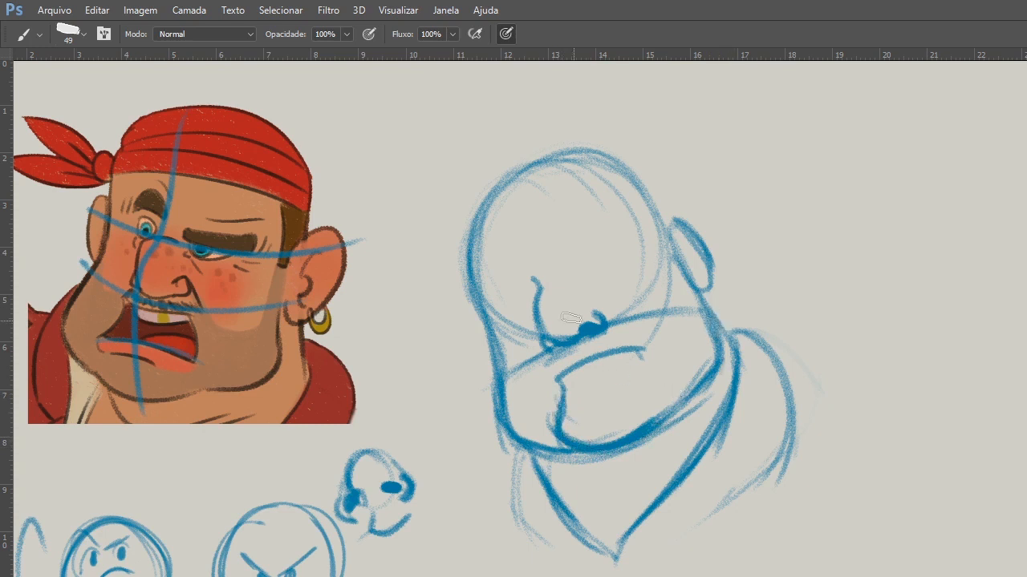
{"action": "left_click_drag", "start_coordinate": [505, 319], "coordinate": [669, 252]}
{"action": "left_click_drag", "start_coordinate": [554, 288], "coordinate": [602, 266]}
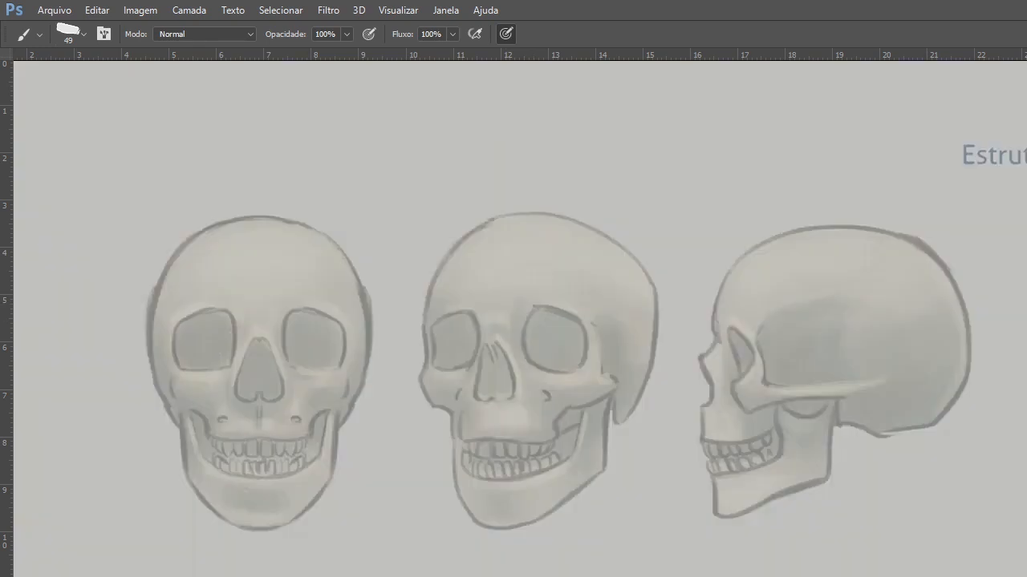
Examine the eye sockets, cheekbones and jaw in the front, three-quarter and side views of the skull reference.
{"action": "mouse_move", "coordinate": [924, 431]}
{"action": "left_mouse_down"}
{"action": "mouse_move", "coordinate": [903, 374]}
{"action": "mouse_move", "coordinate": [749, 371]}
{"action": "mouse_move", "coordinate": [928, 447]}
{"action": "left_mouse_up"}
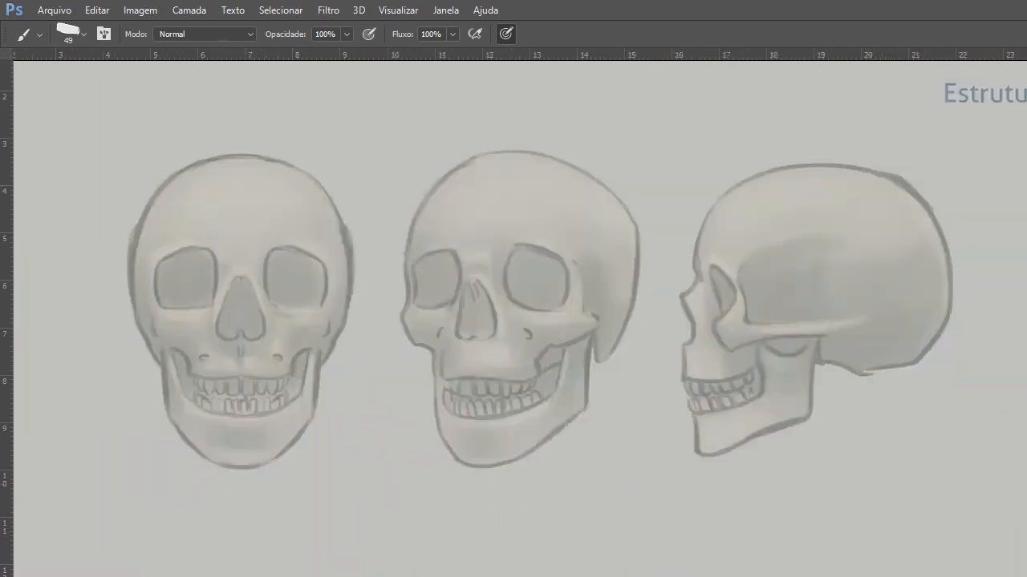
{"action": "mouse_move", "coordinate": [518, 267]}
{"action": "left_mouse_down"}
{"action": "mouse_move", "coordinate": [529, 305]}
{"action": "mouse_move", "coordinate": [541, 304]}
{"action": "mouse_move", "coordinate": [524, 264]}
{"action": "mouse_move", "coordinate": [564, 260]}
{"action": "mouse_move", "coordinate": [550, 314]}
{"action": "mouse_move", "coordinate": [556, 266]}
{"action": "left_mouse_up"}
{"action": "mouse_move", "coordinate": [591, 218]}
{"action": "left_mouse_down"}
{"action": "mouse_move", "coordinate": [625, 161]}
{"action": "mouse_move", "coordinate": [639, 200]}
{"action": "mouse_move", "coordinate": [602, 167]}
{"action": "mouse_move", "coordinate": [604, 227]}
{"action": "left_mouse_up"}
{"action": "mouse_move", "coordinate": [600, 171]}
{"action": "left_mouse_down"}
{"action": "mouse_move", "coordinate": [614, 192]}
{"action": "mouse_move", "coordinate": [602, 218]}
{"action": "mouse_move", "coordinate": [624, 177]}
{"action": "mouse_move", "coordinate": [597, 200]}
{"action": "mouse_move", "coordinate": [637, 199]}
{"action": "mouse_move", "coordinate": [635, 185]}
{"action": "mouse_move", "coordinate": [605, 169]}
{"action": "mouse_move", "coordinate": [614, 208]}
{"action": "mouse_move", "coordinate": [600, 194]}
{"action": "mouse_move", "coordinate": [616, 221]}
{"action": "mouse_move", "coordinate": [596, 227]}
{"action": "mouse_move", "coordinate": [649, 212]}
{"action": "mouse_move", "coordinate": [634, 268]}
{"action": "left_mouse_up"}
{"action": "left_click_drag", "start_coordinate": [680, 138], "coordinate": [632, 276]}
{"action": "left_click_drag", "start_coordinate": [575, 228], "coordinate": [584, 248]}
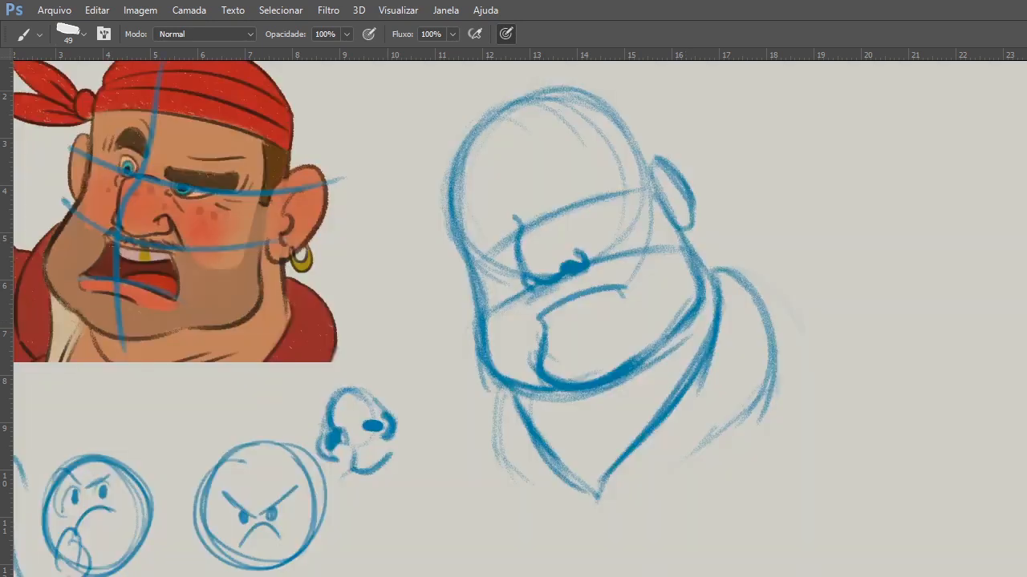
Darken the rear jaw and ear outlines, and add a fold running from the nostril down towards the mouth corner.
{"action": "left_click", "coordinate": [706, 338], "text": "ctrl"}
{"action": "left_click_drag", "start_coordinate": [680, 225], "coordinate": [718, 284]}
{"action": "left_click_drag", "start_coordinate": [654, 181], "coordinate": [696, 220]}
{"action": "left_click_drag", "start_coordinate": [660, 163], "coordinate": [691, 228]}
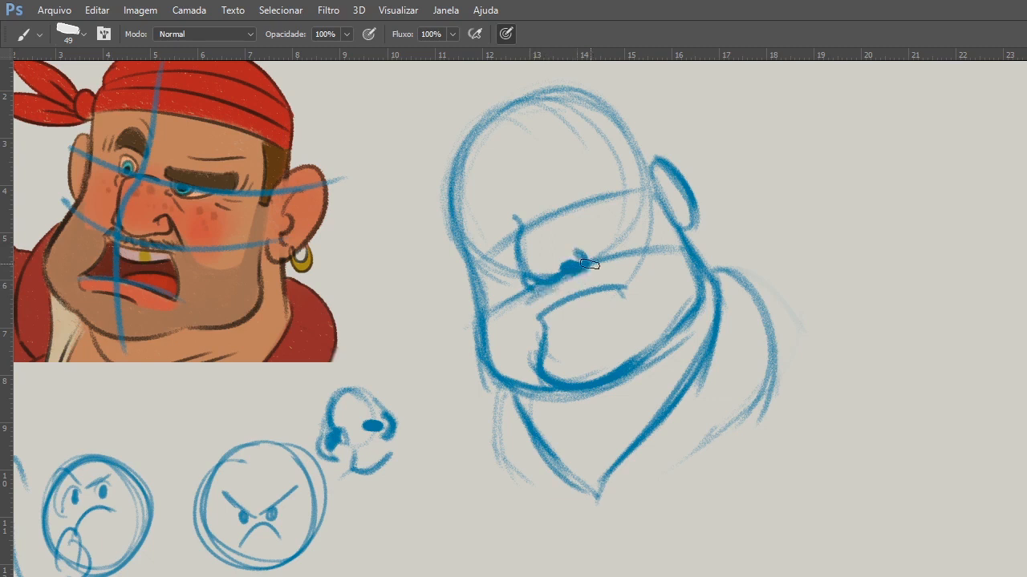
{"action": "left_click_drag", "start_coordinate": [589, 263], "coordinate": [619, 283]}
{"action": "left_click_drag", "start_coordinate": [514, 216], "coordinate": [562, 242]}
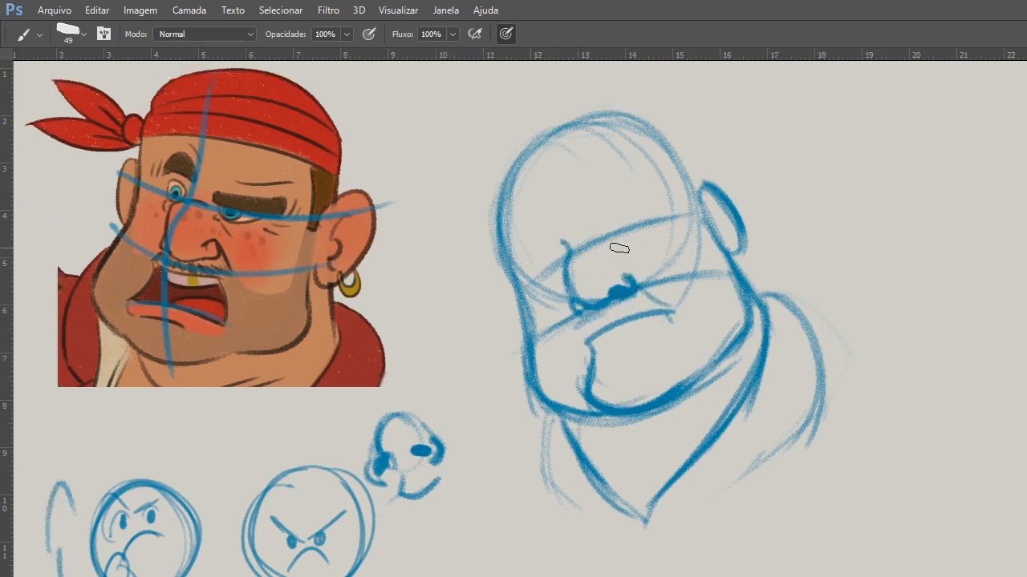
Darken the curved eye line and draw two round eyes with pupils resting on it.
{"action": "left_click_drag", "start_coordinate": [644, 227], "coordinate": [540, 283]}
{"action": "mouse_move", "coordinate": [680, 218]}
{"action": "left_mouse_down"}
{"action": "mouse_move", "coordinate": [530, 288]}
{"action": "mouse_move", "coordinate": [535, 388]}
{"action": "left_mouse_up"}
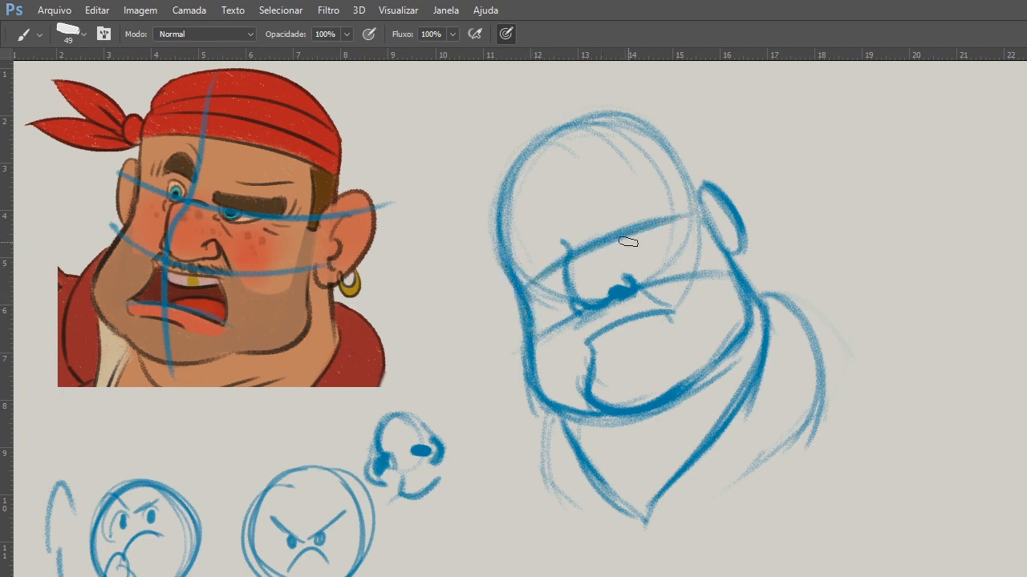
{"action": "mouse_move", "coordinate": [606, 219]}
{"action": "left_mouse_down"}
{"action": "mouse_move", "coordinate": [604, 236]}
{"action": "mouse_move", "coordinate": [637, 221]}
{"action": "left_mouse_up"}
{"action": "mouse_move", "coordinate": [569, 252]}
{"action": "left_mouse_down"}
{"action": "mouse_move", "coordinate": [539, 258]}
{"action": "mouse_move", "coordinate": [565, 239]}
{"action": "mouse_move", "coordinate": [571, 258]}
{"action": "mouse_move", "coordinate": [585, 244]}
{"action": "mouse_move", "coordinate": [544, 264]}
{"action": "left_mouse_up"}
{"action": "left_click_drag", "start_coordinate": [608, 212], "coordinate": [603, 228]}
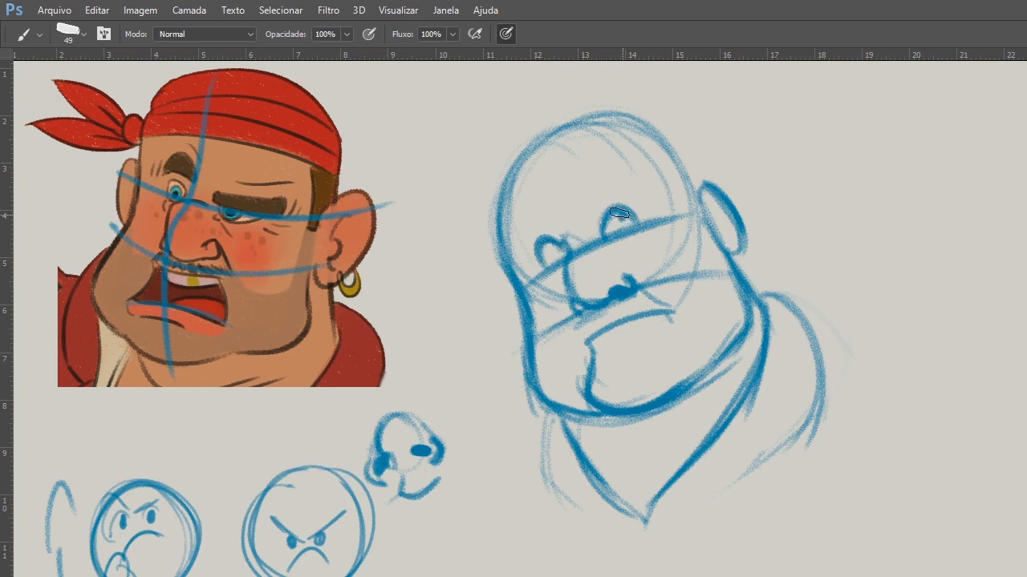
{"action": "left_click_drag", "start_coordinate": [619, 213], "coordinate": [623, 220]}
{"action": "left_click_drag", "start_coordinate": [550, 246], "coordinate": [564, 246]}
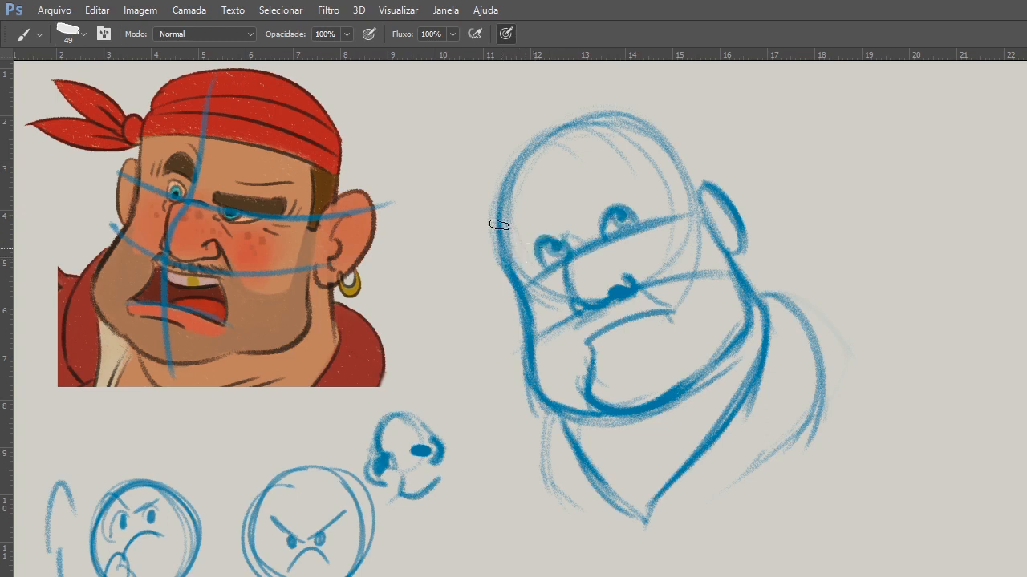
Draw slanted angry eyebrow lines over both eyes.
{"action": "left_click_drag", "start_coordinate": [503, 218], "coordinate": [552, 239]}
{"action": "left_click_drag", "start_coordinate": [573, 227], "coordinate": [659, 187]}
{"action": "left_click_drag", "start_coordinate": [618, 342], "coordinate": [574, 359]}
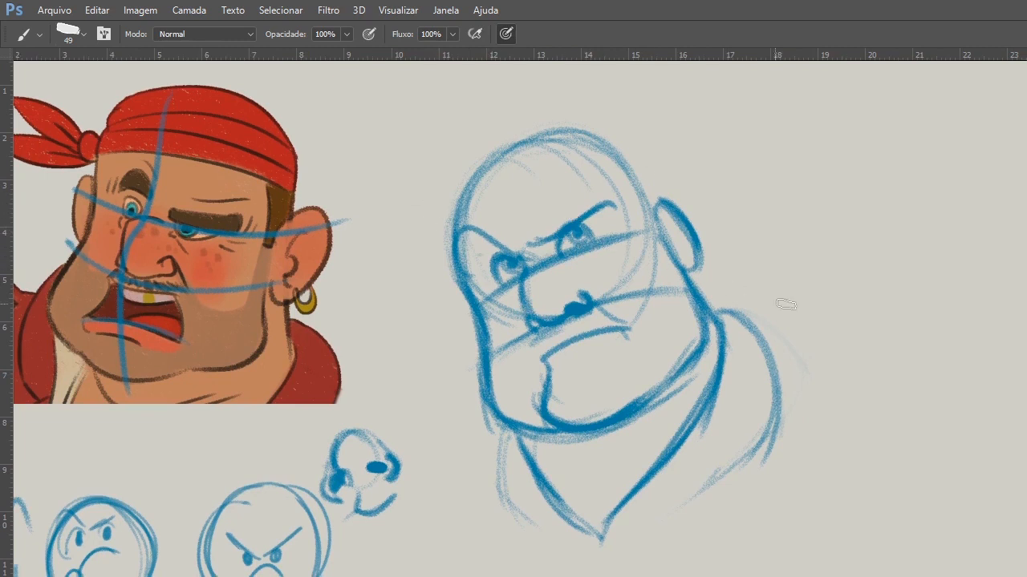
{"action": "key", "text": "5"}
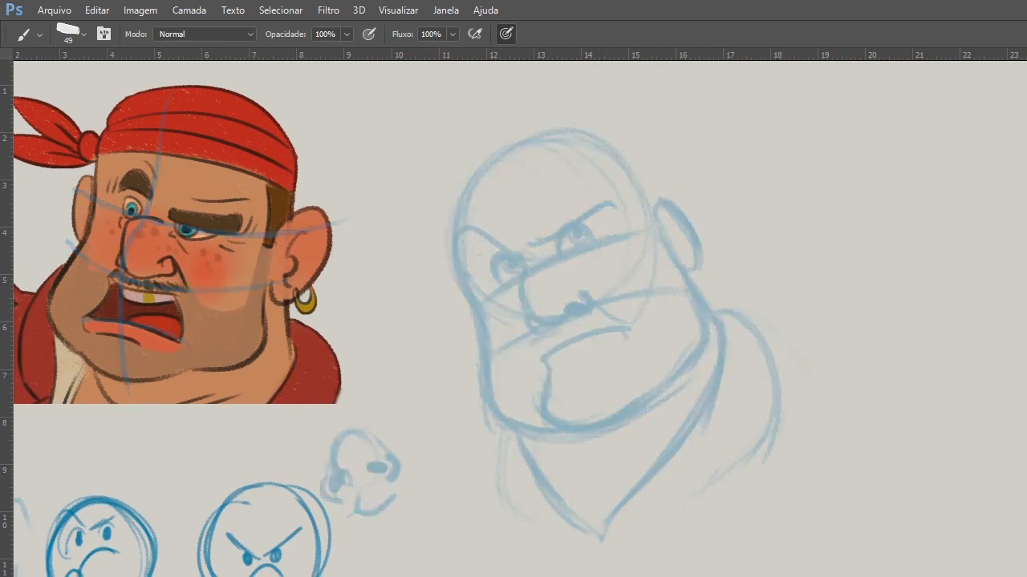
{"action": "left_click_drag", "start_coordinate": [470, 277], "coordinate": [505, 242]}
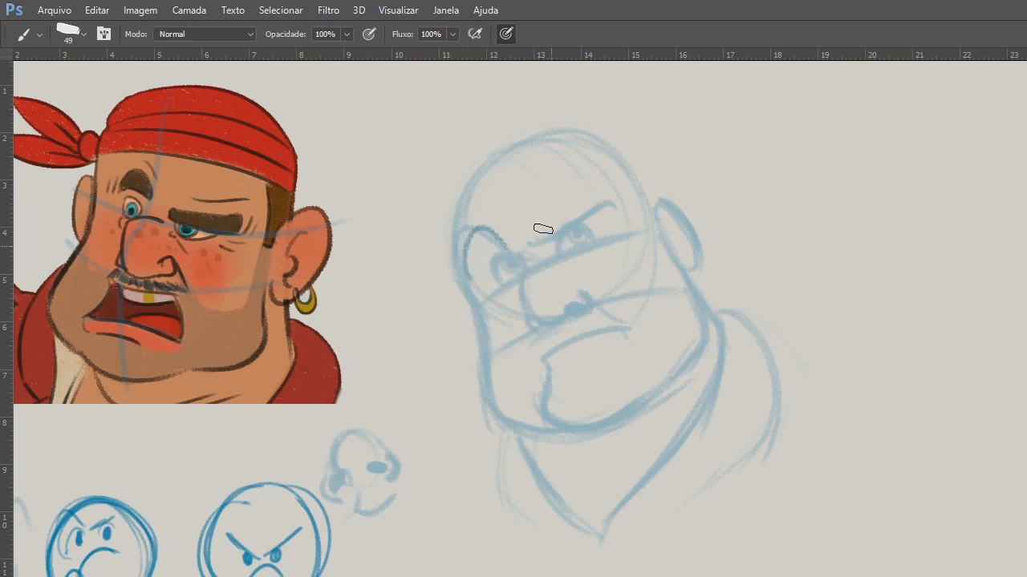
{"action": "key", "text": "ctrl+alt+z"}
{"action": "mouse_move", "coordinate": [441, 239]}
{"action": "left_mouse_down"}
{"action": "mouse_move", "coordinate": [541, 255]}
{"action": "mouse_move", "coordinate": [598, 190]}
{"action": "left_mouse_up"}
{"action": "key", "text": "ctrl+alt+z"}
{"action": "key", "text": "ctrl+alt+z"}
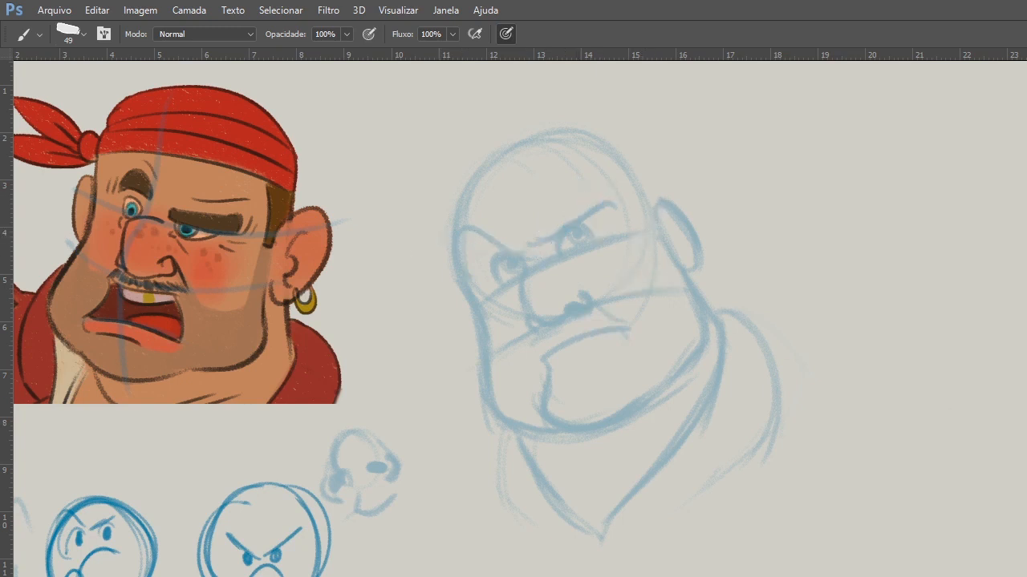
{"action": "key", "text": "Delete"}
{"action": "left_click", "coordinate": [700, 321]}
{"action": "key", "text": "ctrl+alt+z"}
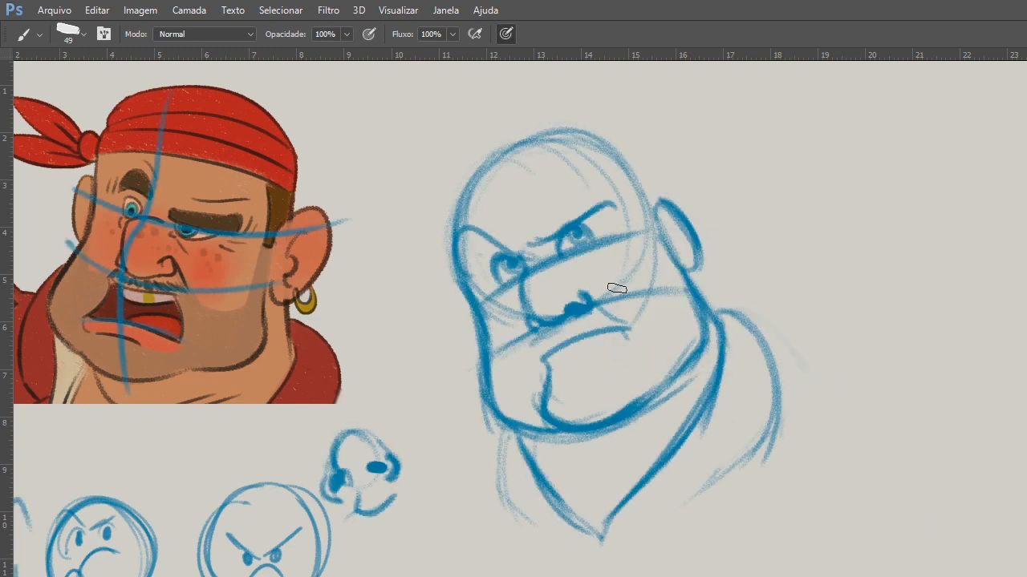
Thicken both slanted eyebrows into bold dark shapes.
{"action": "scroll", "coordinate": [573, 264], "scroll_direction": "up", "scroll_amount": 1}
{"action": "mouse_move", "coordinate": [596, 271]}
{"action": "left_mouse_down"}
{"action": "mouse_move", "coordinate": [656, 312]}
{"action": "mouse_move", "coordinate": [733, 285]}
{"action": "left_mouse_up"}
{"action": "mouse_move", "coordinate": [574, 226]}
{"action": "left_mouse_down"}
{"action": "mouse_move", "coordinate": [630, 268]}
{"action": "mouse_move", "coordinate": [604, 228]}
{"action": "mouse_move", "coordinate": [585, 222]}
{"action": "mouse_move", "coordinate": [627, 256]}
{"action": "mouse_move", "coordinate": [677, 238]}
{"action": "mouse_move", "coordinate": [661, 234]}
{"action": "mouse_move", "coordinate": [735, 200]}
{"action": "left_mouse_up"}
{"action": "left_click_drag", "start_coordinate": [649, 242], "coordinate": [739, 199]}
{"action": "left_click_drag", "start_coordinate": [678, 231], "coordinate": [734, 209]}
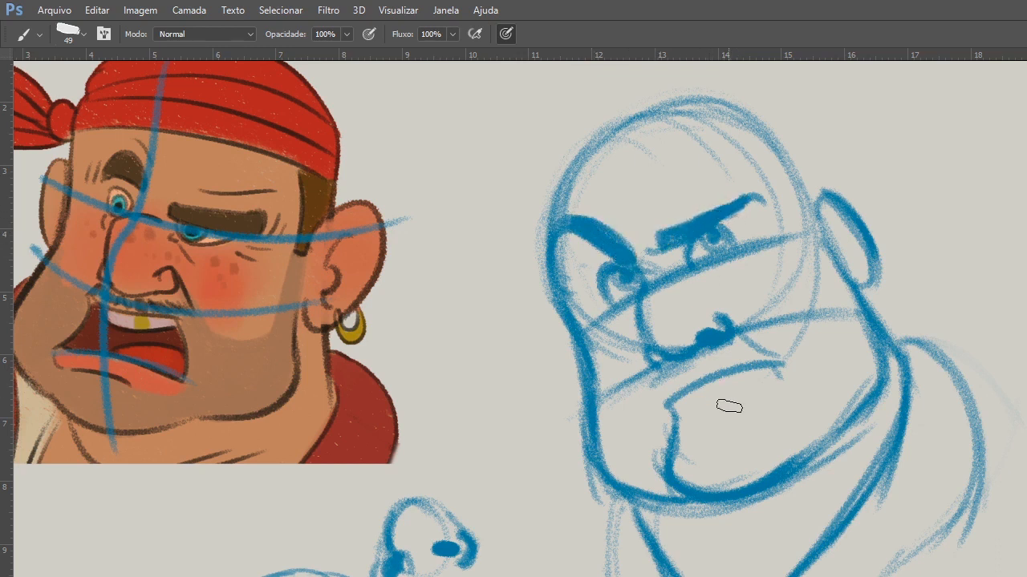
Draw a shaded moustache under the nose, strengthen the fold beside it and add a small mark below the mouth line.
{"action": "left_click_drag", "start_coordinate": [712, 404], "coordinate": [726, 399]}
{"action": "left_click_drag", "start_coordinate": [729, 322], "coordinate": [781, 369]}
{"action": "mouse_move", "coordinate": [674, 369]}
{"action": "left_mouse_down"}
{"action": "mouse_move", "coordinate": [661, 393]}
{"action": "mouse_move", "coordinate": [673, 389]}
{"action": "left_mouse_up"}
{"action": "mouse_move", "coordinate": [693, 365]}
{"action": "left_mouse_down"}
{"action": "mouse_move", "coordinate": [685, 382]}
{"action": "mouse_move", "coordinate": [697, 371]}
{"action": "left_mouse_up"}
{"action": "mouse_move", "coordinate": [714, 353]}
{"action": "left_mouse_down"}
{"action": "mouse_move", "coordinate": [705, 367]}
{"action": "mouse_move", "coordinate": [718, 349]}
{"action": "mouse_move", "coordinate": [727, 361]}
{"action": "left_mouse_up"}
{"action": "left_click_drag", "start_coordinate": [678, 365], "coordinate": [663, 389]}
Darken the underside of the chin and add short crease strokes where the chin meets the jaw.
{"action": "left_click_drag", "start_coordinate": [663, 441], "coordinate": [792, 475]}
{"action": "mouse_move", "coordinate": [813, 417]}
{"action": "left_mouse_down"}
{"action": "mouse_move", "coordinate": [849, 428]}
{"action": "mouse_move", "coordinate": [884, 353]}
{"action": "mouse_move", "coordinate": [795, 468]}
{"action": "left_mouse_up"}
{"action": "mouse_move", "coordinate": [816, 415]}
{"action": "left_mouse_down"}
{"action": "mouse_move", "coordinate": [811, 449]}
{"action": "mouse_move", "coordinate": [764, 487]}
{"action": "left_mouse_up"}
{"action": "left_click_drag", "start_coordinate": [802, 346], "coordinate": [818, 408]}
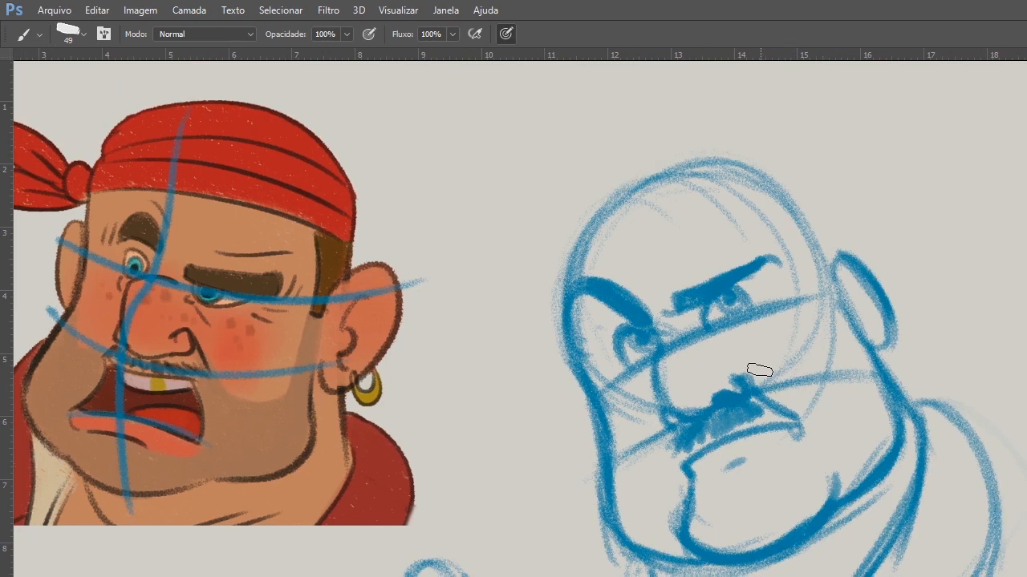
Sketch rounded cheek contours on both sides of the face, between the eye line and the mouth guide.
{"action": "left_click_drag", "start_coordinate": [835, 336], "coordinate": [775, 390]}
{"action": "left_click_drag", "start_coordinate": [806, 294], "coordinate": [775, 391]}
{"action": "left_click_drag", "start_coordinate": [660, 413], "coordinate": [614, 415]}
{"action": "left_click_drag", "start_coordinate": [590, 396], "coordinate": [667, 421]}
{"action": "left_click_drag", "start_coordinate": [603, 418], "coordinate": [685, 414]}
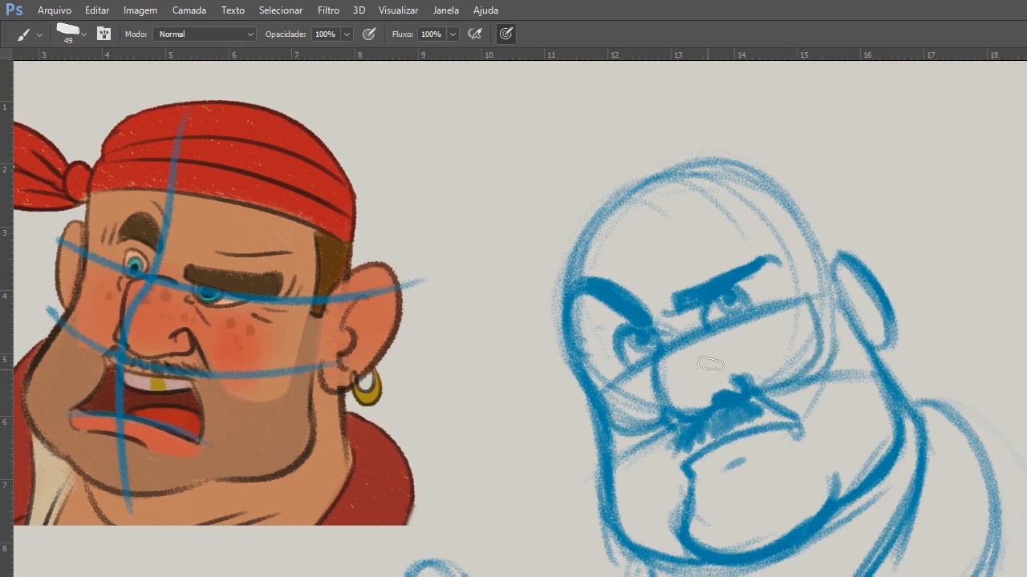
Draw the bandana across the forehead with curved fold bands, and add a knot with two tails behind the head.
{"action": "mouse_move", "coordinate": [571, 276]}
{"action": "left_mouse_down"}
{"action": "mouse_move", "coordinate": [717, 258]}
{"action": "mouse_move", "coordinate": [570, 287]}
{"action": "mouse_move", "coordinate": [811, 254]}
{"action": "mouse_move", "coordinate": [581, 287]}
{"action": "mouse_move", "coordinate": [617, 232]}
{"action": "mouse_move", "coordinate": [691, 281]}
{"action": "mouse_move", "coordinate": [625, 233]}
{"action": "mouse_move", "coordinate": [788, 274]}
{"action": "mouse_move", "coordinate": [559, 290]}
{"action": "mouse_move", "coordinate": [776, 243]}
{"action": "left_mouse_up"}
{"action": "left_click_drag", "start_coordinate": [567, 289], "coordinate": [806, 223]}
{"action": "left_click_drag", "start_coordinate": [574, 285], "coordinate": [820, 252]}
{"action": "mouse_move", "coordinate": [682, 180]}
{"action": "left_mouse_down"}
{"action": "mouse_move", "coordinate": [822, 233]}
{"action": "mouse_move", "coordinate": [820, 260]}
{"action": "mouse_move", "coordinate": [914, 201]}
{"action": "left_mouse_up"}
Draw the inner ear detail and strengthen the rear cheek and shoulder lines.
{"action": "mouse_move", "coordinate": [858, 245]}
{"action": "left_mouse_down"}
{"action": "mouse_move", "coordinate": [947, 277]}
{"action": "mouse_move", "coordinate": [870, 265]}
{"action": "mouse_move", "coordinate": [870, 328]}
{"action": "left_mouse_up"}
{"action": "left_click_drag", "start_coordinate": [850, 277], "coordinate": [906, 417]}
{"action": "left_click_drag", "start_coordinate": [863, 337], "coordinate": [998, 569]}
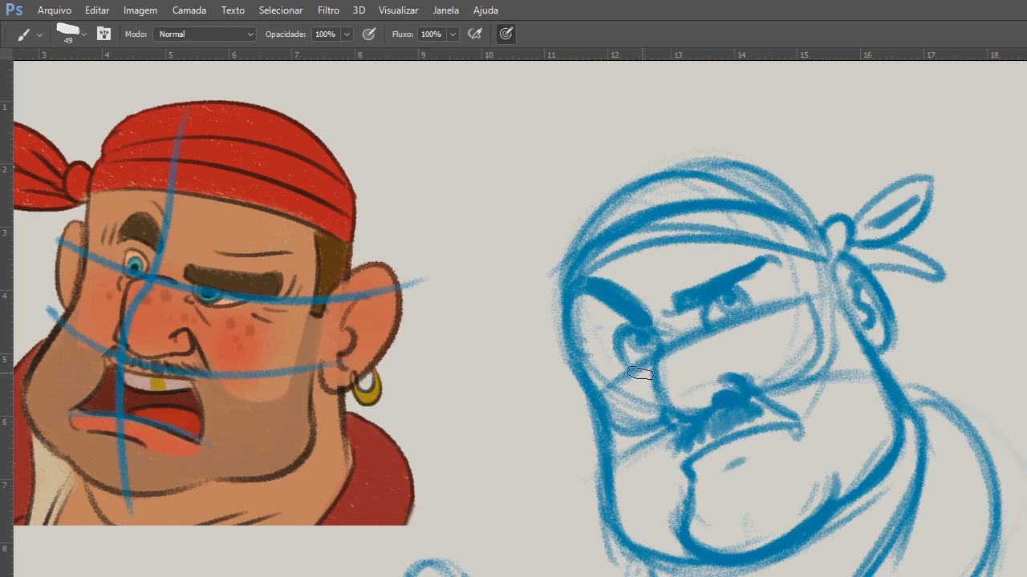
Refine the eye below the raised brow, add forehead wrinkles above it and hang a round earring from the earlobe.
{"action": "left_click_drag", "start_coordinate": [734, 292], "coordinate": [749, 307]}
{"action": "left_click_drag", "start_coordinate": [662, 270], "coordinate": [718, 264]}
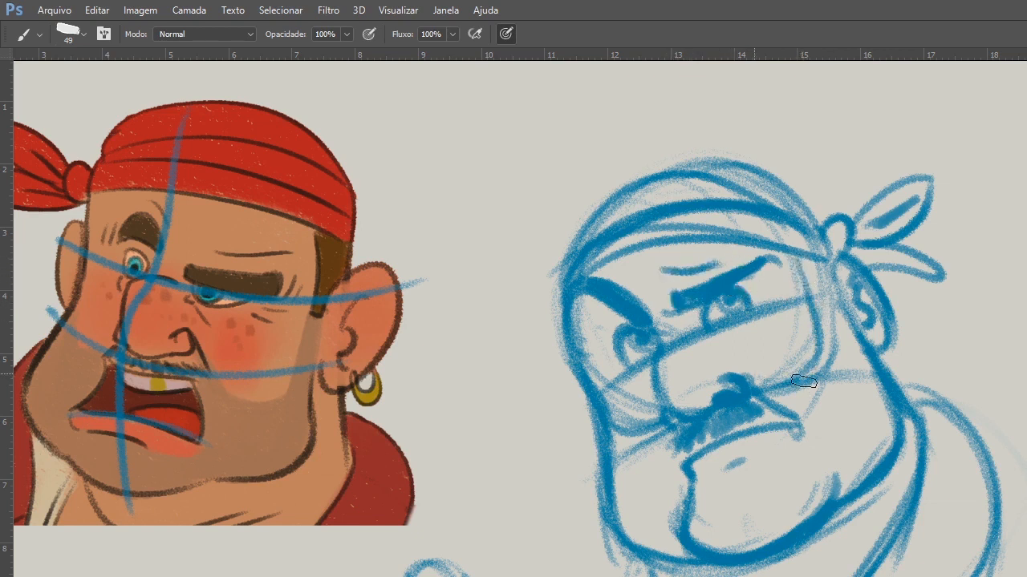
{"action": "mouse_move", "coordinate": [898, 337]}
{"action": "left_mouse_down"}
{"action": "mouse_move", "coordinate": [887, 365]}
{"action": "mouse_move", "coordinate": [902, 369]}
{"action": "left_mouse_up"}
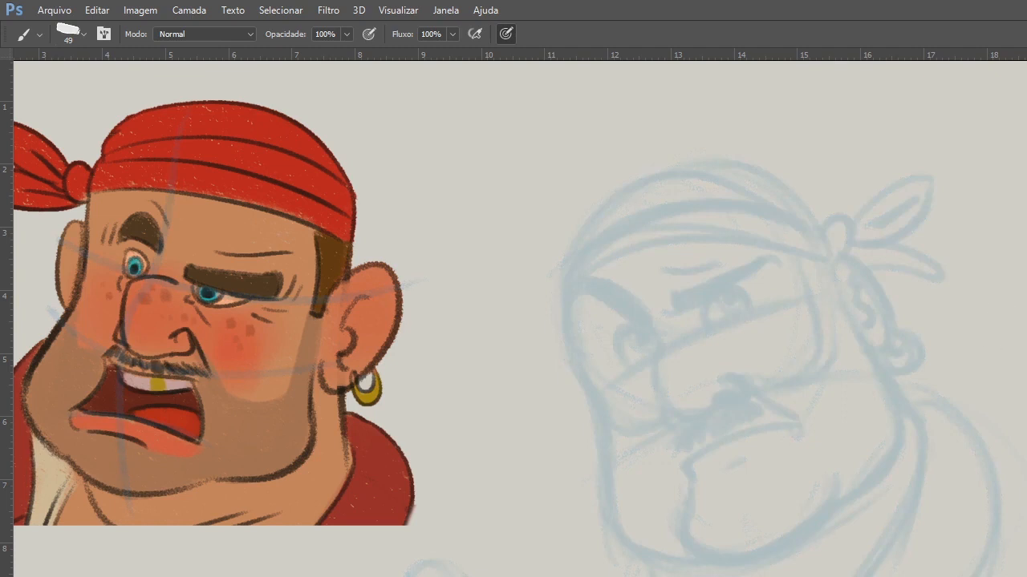
Ink the front face contour, chin, jawline and rear cheek in dark grey over the faded blue sketch.
{"action": "left_click_drag", "start_coordinate": [570, 289], "coordinate": [590, 384]}
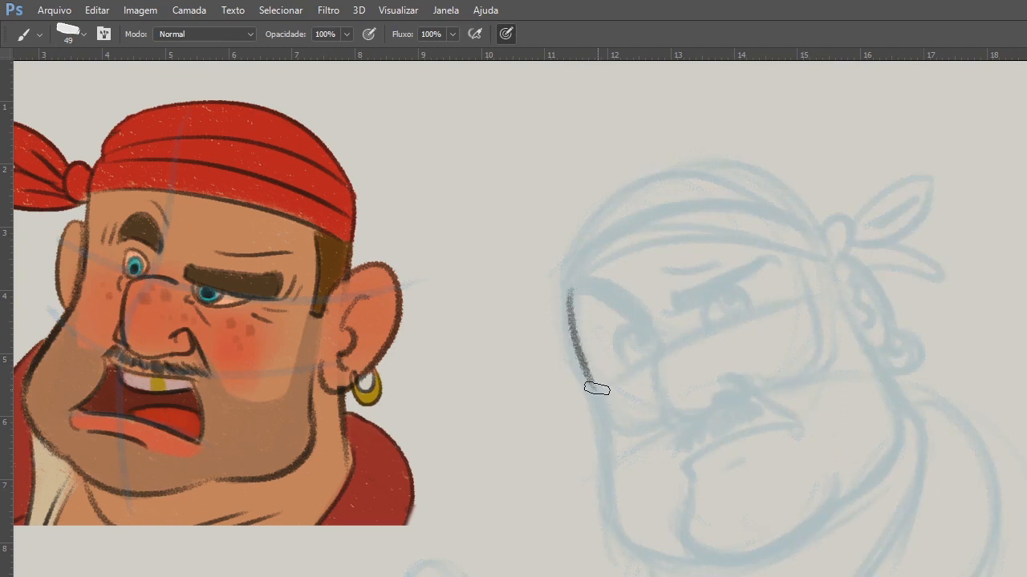
{"action": "left_click_drag", "start_coordinate": [598, 349], "coordinate": [477, 334]}
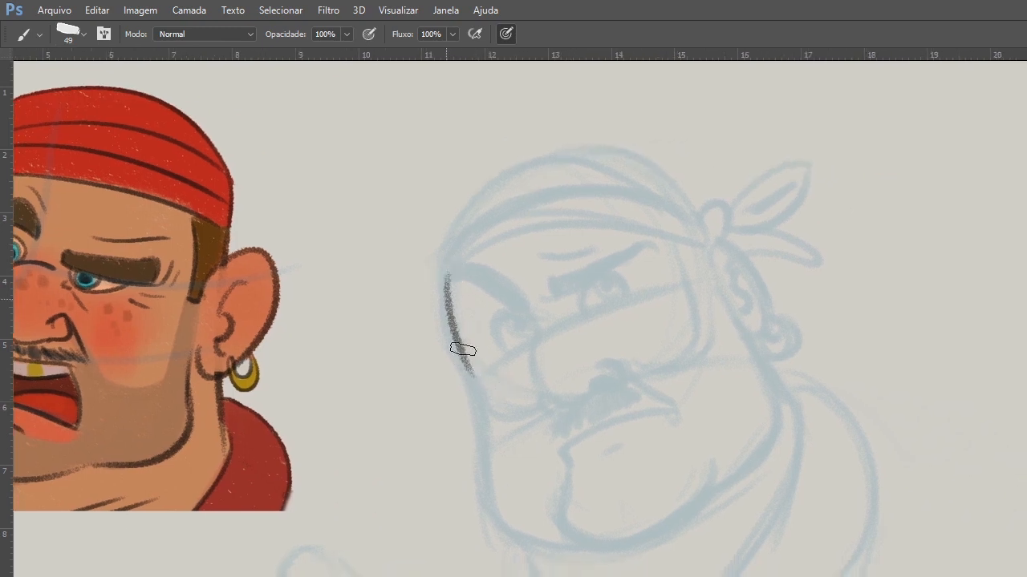
{"action": "mouse_move", "coordinate": [462, 350]}
{"action": "left_mouse_down"}
{"action": "mouse_move", "coordinate": [538, 536]}
{"action": "mouse_move", "coordinate": [582, 537]}
{"action": "mouse_move", "coordinate": [684, 471]}
{"action": "left_mouse_up"}
{"action": "key", "text": "ctrl+z"}
{"action": "mouse_move", "coordinate": [553, 520]}
{"action": "left_mouse_down"}
{"action": "mouse_move", "coordinate": [703, 485]}
{"action": "mouse_move", "coordinate": [772, 429]}
{"action": "left_mouse_up"}
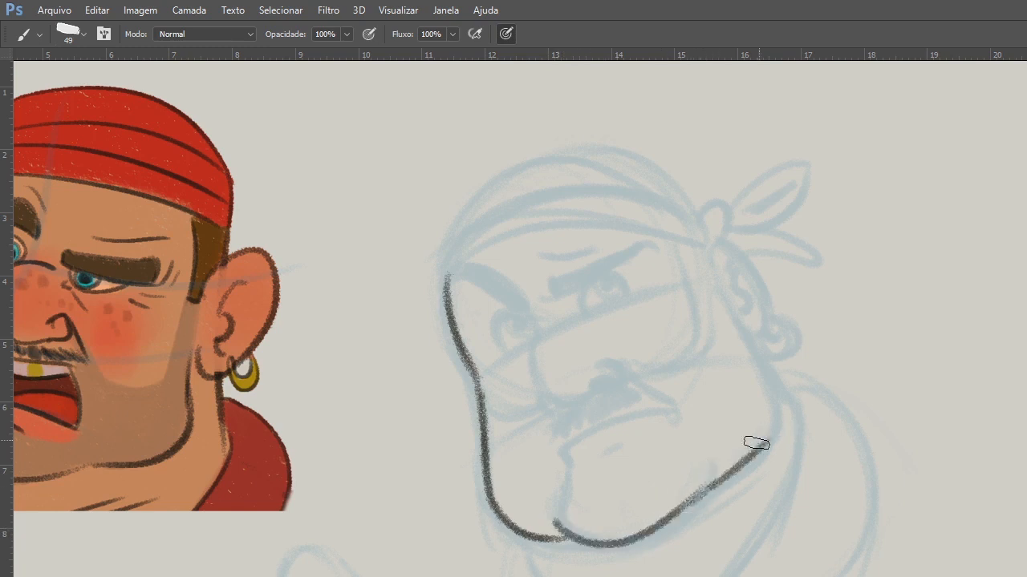
{"action": "left_click_drag", "start_coordinate": [728, 301], "coordinate": [761, 367]}
{"action": "left_click_drag", "start_coordinate": [739, 327], "coordinate": [764, 433]}
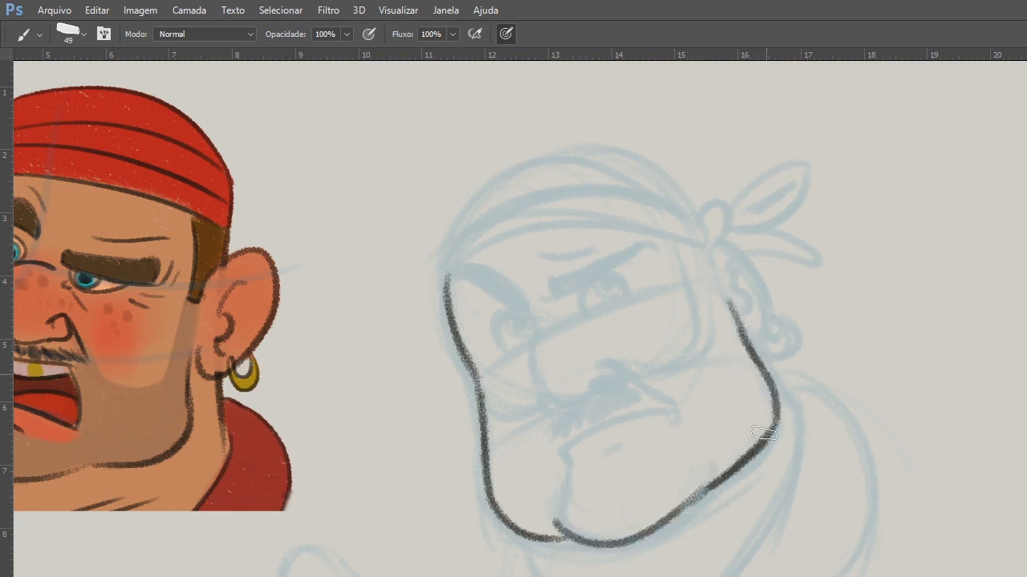
Ink the nose and nostril, the fold beside it, the downturned mouth and the lower-lip crease in dark grey.
{"action": "left_click_drag", "start_coordinate": [543, 327], "coordinate": [558, 403]}
{"action": "mouse_move", "coordinate": [621, 369]}
{"action": "left_mouse_down"}
{"action": "mouse_move", "coordinate": [594, 388]}
{"action": "mouse_move", "coordinate": [625, 370]}
{"action": "mouse_move", "coordinate": [612, 355]}
{"action": "left_mouse_up"}
{"action": "left_click_drag", "start_coordinate": [563, 404], "coordinate": [561, 407]}
{"action": "mouse_move", "coordinate": [622, 367]}
{"action": "left_mouse_down"}
{"action": "mouse_move", "coordinate": [603, 361]}
{"action": "mouse_move", "coordinate": [680, 405]}
{"action": "mouse_move", "coordinate": [571, 430]}
{"action": "left_mouse_up"}
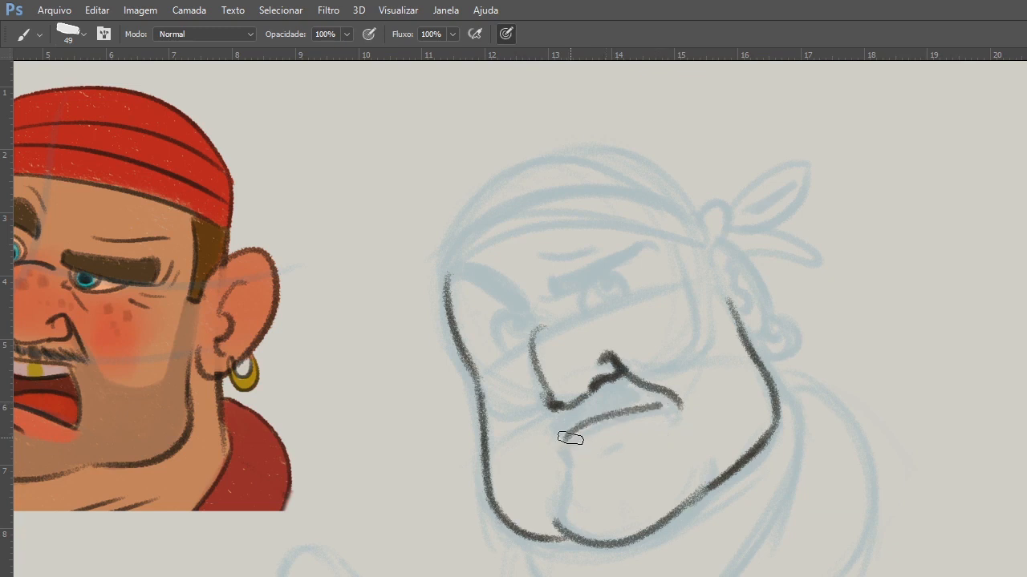
{"action": "left_click_drag", "start_coordinate": [570, 439], "coordinate": [581, 469]}
{"action": "left_click_drag", "start_coordinate": [632, 438], "coordinate": [596, 450]}
Ink both eyes with dark pupils, a thick lowered brow over one and a raised arched brow over the other.
{"action": "left_click_drag", "start_coordinate": [620, 298], "coordinate": [583, 317]}
{"action": "left_click_drag", "start_coordinate": [582, 315], "coordinate": [626, 297]}
{"action": "mouse_move", "coordinate": [627, 262]}
{"action": "left_mouse_down"}
{"action": "mouse_move", "coordinate": [555, 294]}
{"action": "mouse_move", "coordinate": [608, 259]}
{"action": "mouse_move", "coordinate": [562, 289]}
{"action": "mouse_move", "coordinate": [615, 282]}
{"action": "mouse_move", "coordinate": [603, 282]}
{"action": "left_mouse_up"}
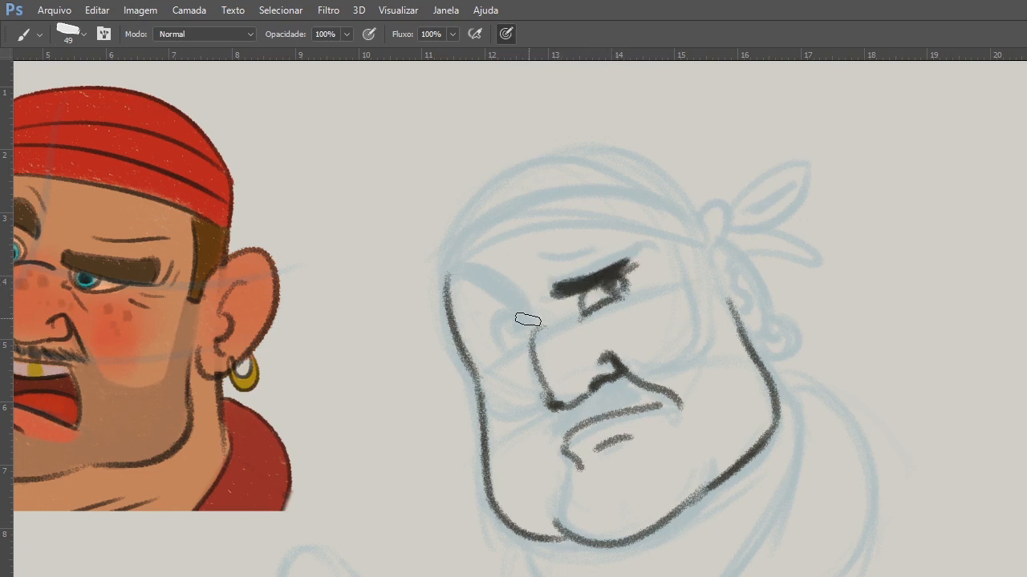
{"action": "mouse_move", "coordinate": [528, 320]}
{"action": "left_mouse_down"}
{"action": "mouse_move", "coordinate": [495, 325]}
{"action": "mouse_move", "coordinate": [506, 355]}
{"action": "mouse_move", "coordinate": [531, 341]}
{"action": "left_mouse_up"}
{"action": "left_click_drag", "start_coordinate": [520, 315], "coordinate": [517, 319]}
{"action": "left_click_drag", "start_coordinate": [492, 284], "coordinate": [513, 293]}
{"action": "left_click_drag", "start_coordinate": [468, 263], "coordinate": [518, 295]}
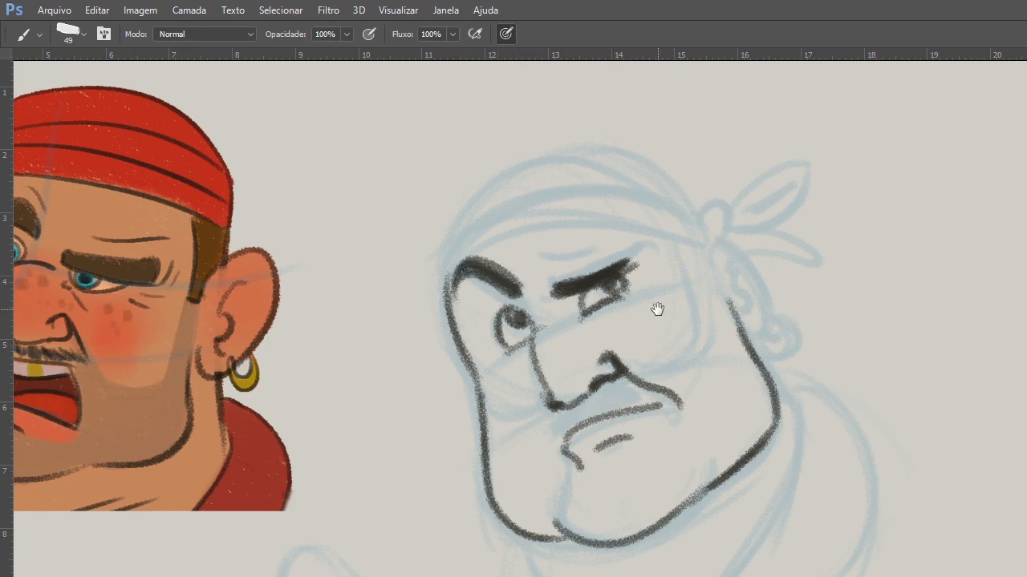
Ink the ear with its inner detail and round earring, and thicken the underside of the nose.
{"action": "left_click_drag", "start_coordinate": [658, 310], "coordinate": [635, 350]}
{"action": "left_click_drag", "start_coordinate": [691, 307], "coordinate": [733, 376]}
{"action": "mouse_move", "coordinate": [711, 322]}
{"action": "left_mouse_down"}
{"action": "mouse_move", "coordinate": [718, 348]}
{"action": "mouse_move", "coordinate": [752, 369]}
{"action": "mouse_move", "coordinate": [743, 371]}
{"action": "left_mouse_up"}
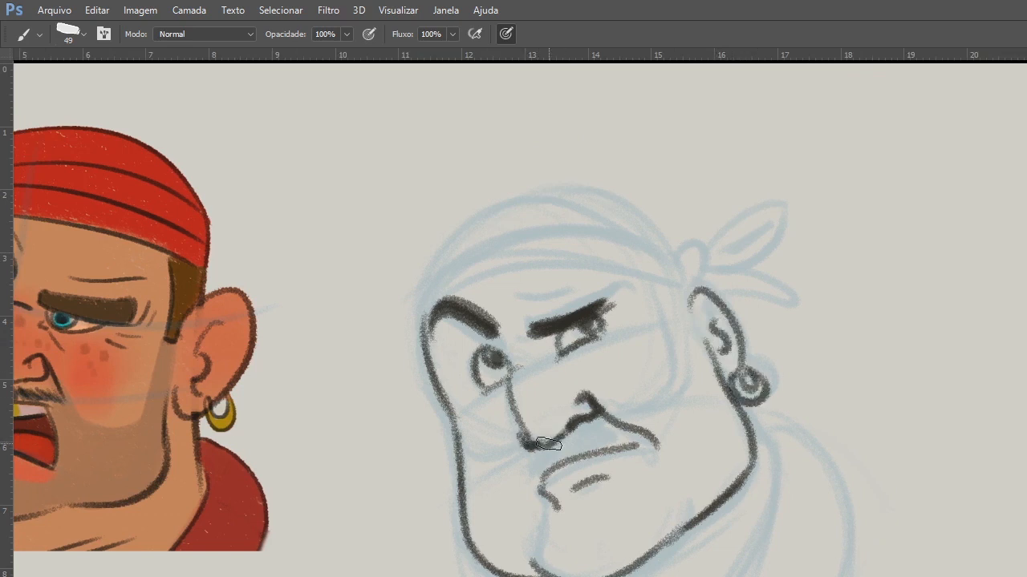
{"action": "mouse_move", "coordinate": [574, 425]}
{"action": "left_mouse_down"}
{"action": "mouse_move", "coordinate": [540, 441]}
{"action": "mouse_move", "coordinate": [593, 417]}
{"action": "left_mouse_up"}
{"action": "left_click_drag", "start_coordinate": [590, 418], "coordinate": [646, 389]}
Ink the bandana's fold bands, crown outline, knot and two tails.
{"action": "mouse_move", "coordinate": [490, 268]}
{"action": "left_mouse_down"}
{"action": "mouse_move", "coordinate": [710, 244]}
{"action": "mouse_move", "coordinate": [733, 257]}
{"action": "mouse_move", "coordinate": [664, 211]}
{"action": "left_mouse_up"}
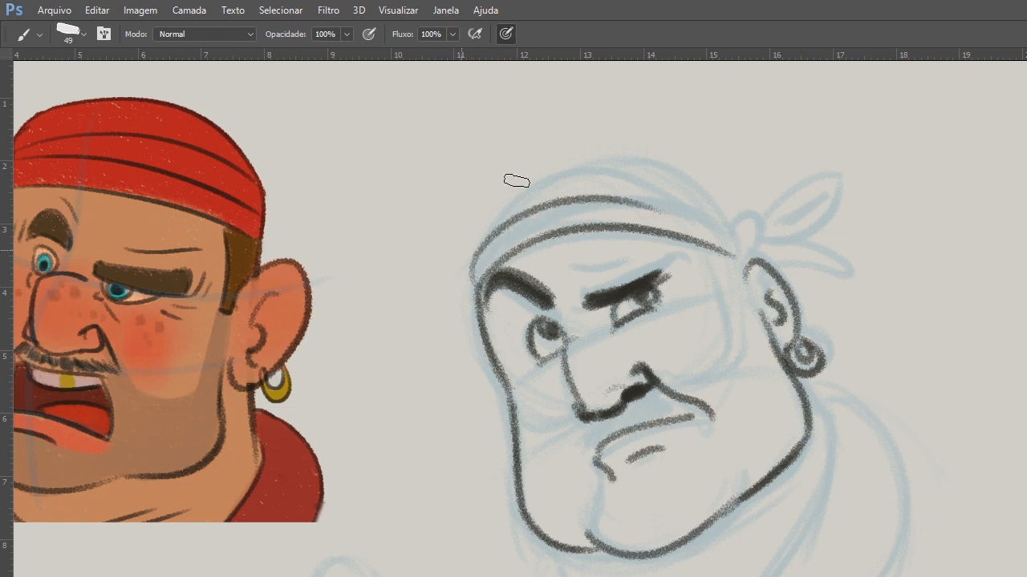
{"action": "mouse_move", "coordinate": [478, 240]}
{"action": "left_mouse_down"}
{"action": "mouse_move", "coordinate": [492, 224]}
{"action": "mouse_move", "coordinate": [653, 159]}
{"action": "left_mouse_up"}
{"action": "mouse_move", "coordinate": [566, 165]}
{"action": "left_mouse_down"}
{"action": "mouse_move", "coordinate": [700, 178]}
{"action": "mouse_move", "coordinate": [825, 261]}
{"action": "mouse_move", "coordinate": [758, 259]}
{"action": "left_mouse_up"}
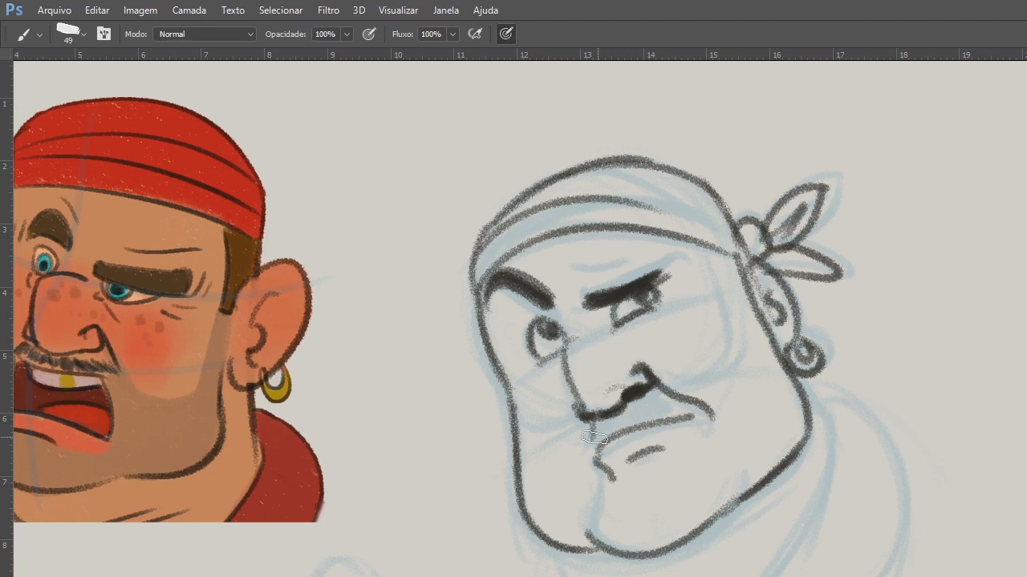
Fill in the moustache, draw the cheek line and sideburn, and ink the collar, shoulder and neck lines.
{"action": "mouse_move", "coordinate": [594, 438]}
{"action": "left_mouse_down"}
{"action": "mouse_move", "coordinate": [678, 376]}
{"action": "mouse_move", "coordinate": [657, 377]}
{"action": "mouse_move", "coordinate": [721, 238]}
{"action": "mouse_move", "coordinate": [731, 320]}
{"action": "mouse_move", "coordinate": [716, 258]}
{"action": "mouse_move", "coordinate": [742, 314]}
{"action": "mouse_move", "coordinate": [745, 283]}
{"action": "mouse_move", "coordinate": [735, 323]}
{"action": "left_mouse_up"}
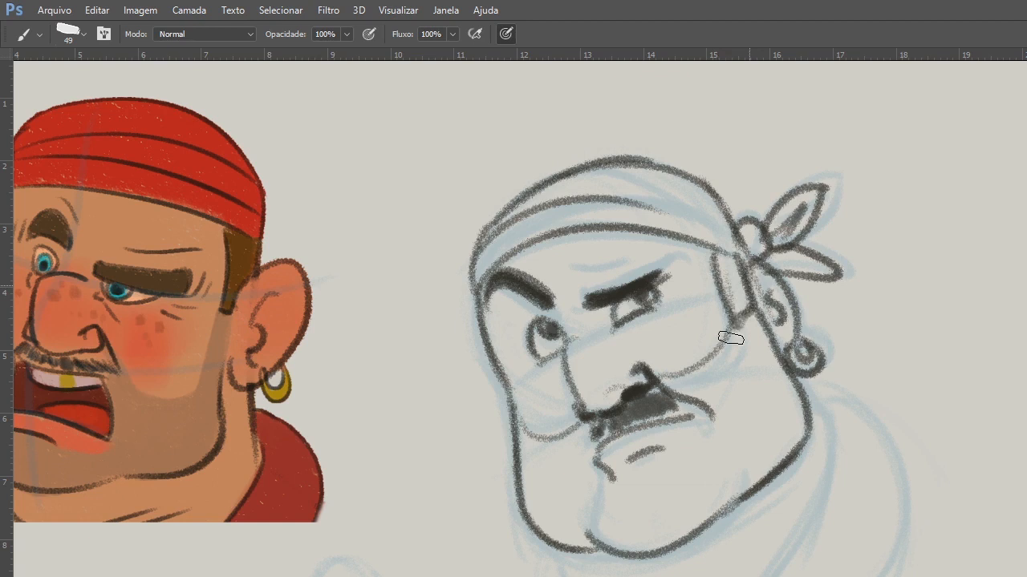
{"action": "left_click_drag", "start_coordinate": [824, 409], "coordinate": [758, 576]}
{"action": "mouse_move", "coordinate": [806, 379]}
{"action": "left_mouse_down"}
{"action": "mouse_move", "coordinate": [894, 539]}
{"action": "mouse_move", "coordinate": [891, 576]}
{"action": "left_mouse_up"}
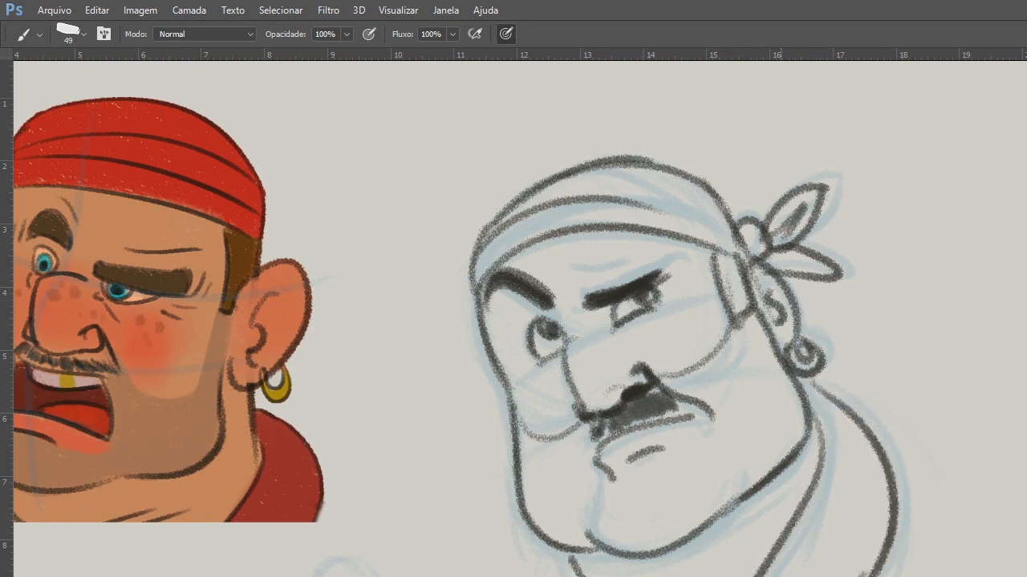
{"action": "left_click_drag", "start_coordinate": [543, 542], "coordinate": [536, 576]}
{"action": "left_click_drag", "start_coordinate": [592, 553], "coordinate": [608, 575]}
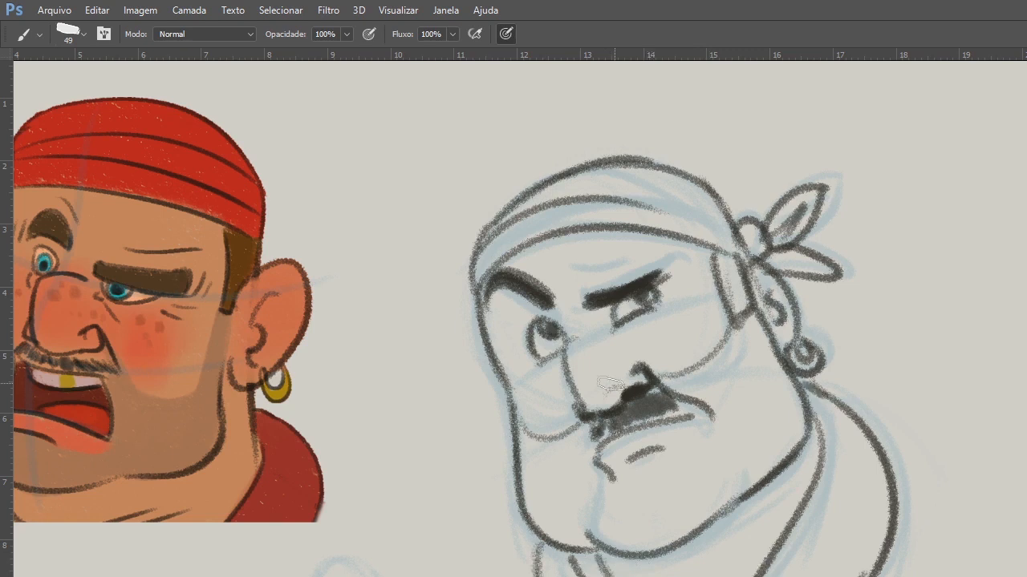
Clean the stray marks off the nose with the Eraser and strengthen the nostril line with the brush.
{"action": "key", "text": "e"}
{"action": "right_click", "coordinate": [617, 356]}
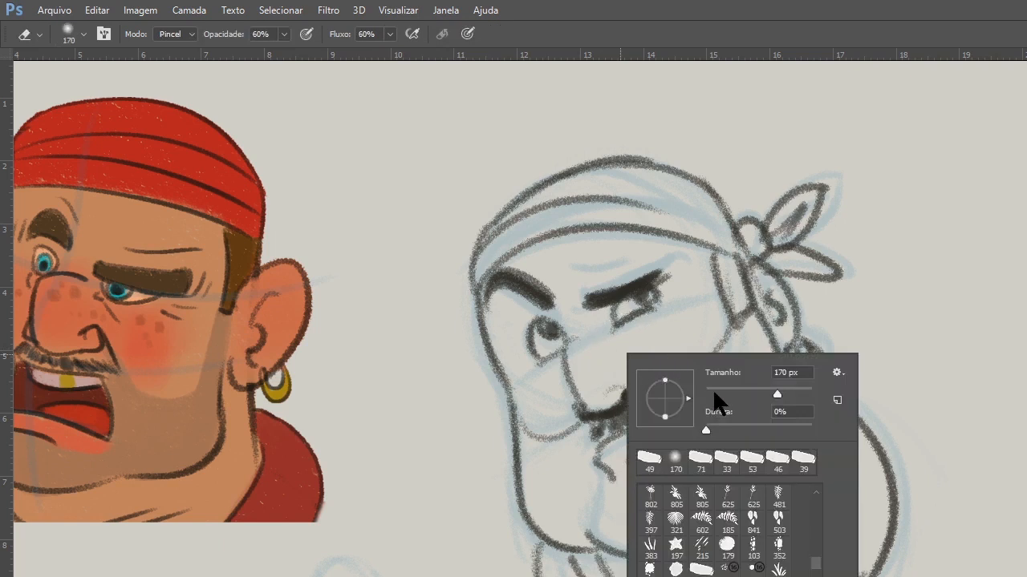
{"action": "key", "text": "b"}
{"action": "left_click_drag", "start_coordinate": [642, 369], "coordinate": [650, 391]}
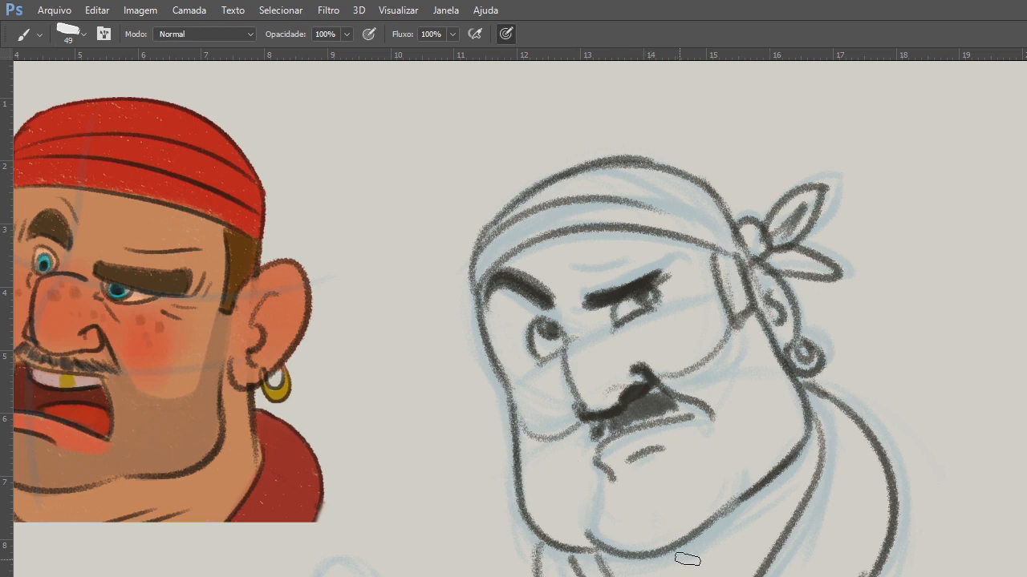
Examine the skull and facial muscle reference drawings in front, three-quarter and side views.
{"action": "scroll", "coordinate": [687, 559], "scroll_direction": "down", "scroll_amount": 1}
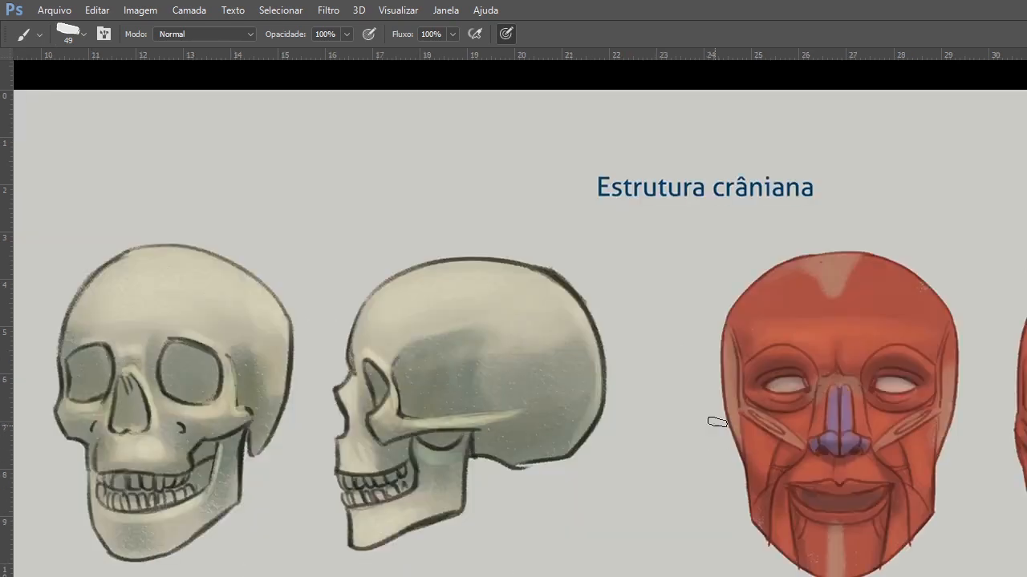
{"action": "left_click_drag", "start_coordinate": [834, 438], "coordinate": [438, 452]}
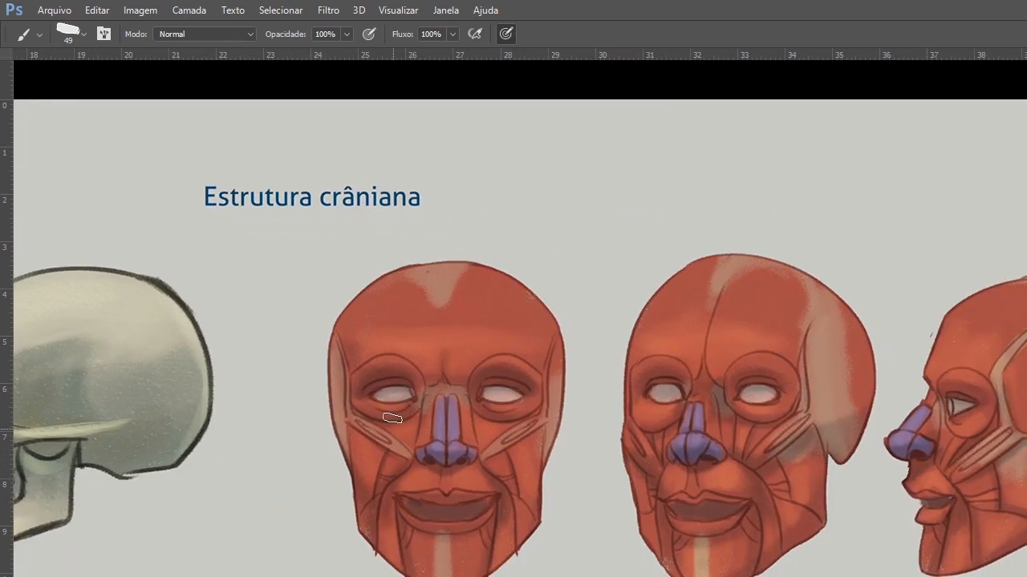
{"action": "mouse_move", "coordinate": [828, 521]}
{"action": "left_mouse_down"}
{"action": "mouse_move", "coordinate": [728, 525]}
{"action": "mouse_move", "coordinate": [658, 510]}
{"action": "left_mouse_up"}
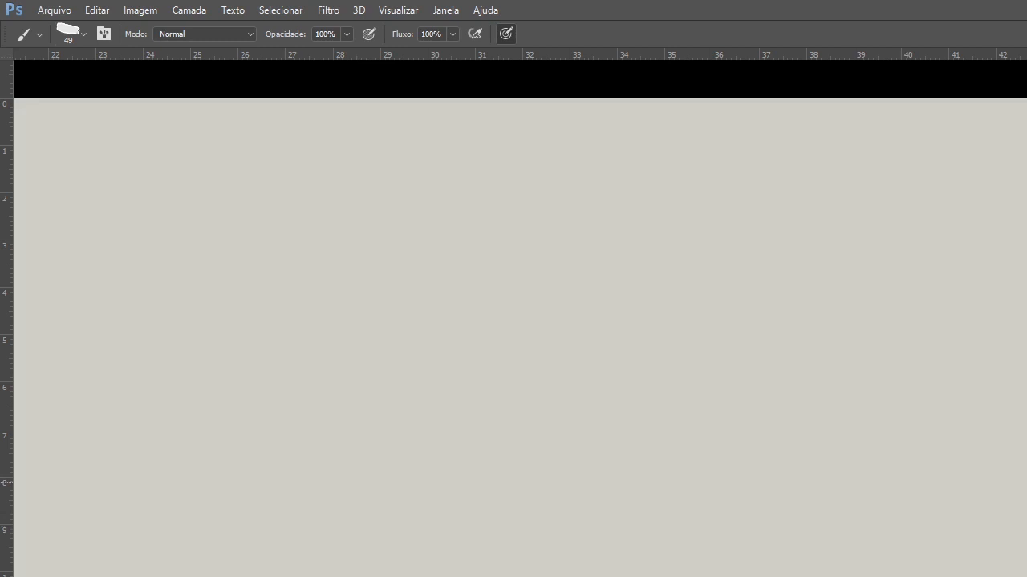
{"action": "mouse_move", "coordinate": [726, 479]}
{"action": "left_mouse_down"}
{"action": "mouse_move", "coordinate": [1014, 437]}
{"action": "mouse_move", "coordinate": [1012, 482]}
{"action": "left_mouse_up"}
{"action": "left_click_drag", "start_coordinate": [725, 435], "coordinate": [1010, 472]}
{"action": "left_click_drag", "start_coordinate": [722, 492], "coordinate": [891, 486]}
{"action": "left_click_drag", "start_coordinate": [791, 495], "coordinate": [726, 492]}
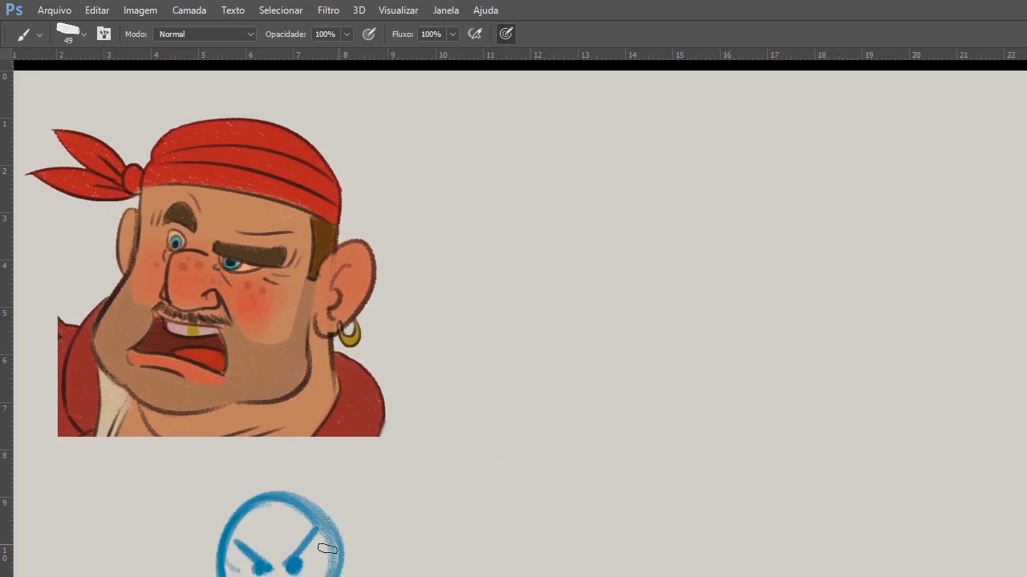
Try a blue cranium circle with a narrow front jaw line in the empty area beside the coloured pirate.
{"action": "mouse_move", "coordinate": [680, 235]}
{"action": "left_mouse_down"}
{"action": "mouse_move", "coordinate": [772, 296]}
{"action": "mouse_move", "coordinate": [746, 343]}
{"action": "mouse_move", "coordinate": [686, 245]}
{"action": "left_mouse_up"}
{"action": "mouse_move", "coordinate": [614, 325]}
{"action": "left_mouse_down"}
{"action": "mouse_move", "coordinate": [583, 436]}
{"action": "mouse_move", "coordinate": [602, 468]}
{"action": "mouse_move", "coordinate": [651, 487]}
{"action": "left_mouse_up"}
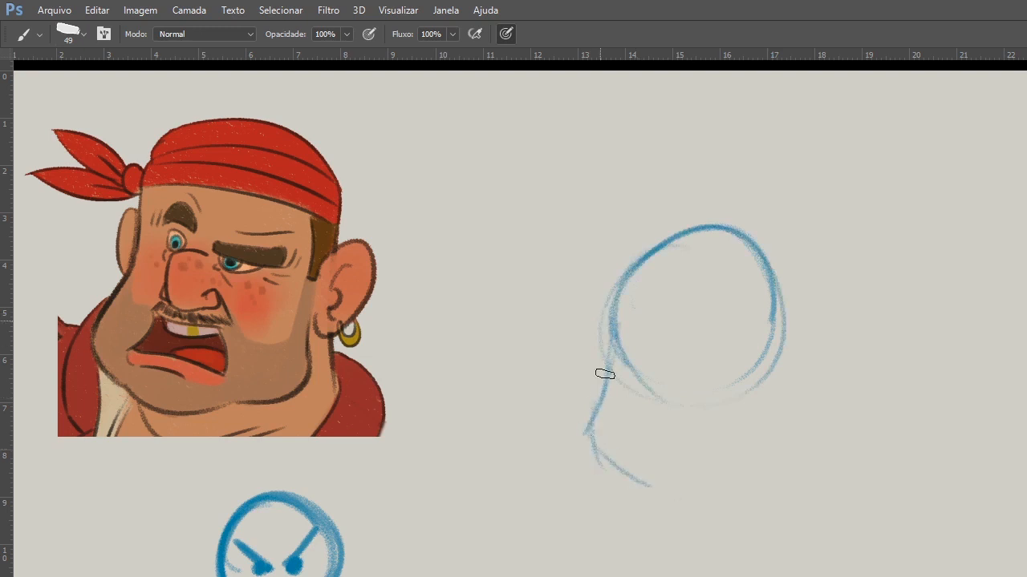
{"action": "left_click_drag", "start_coordinate": [600, 305], "coordinate": [607, 442]}
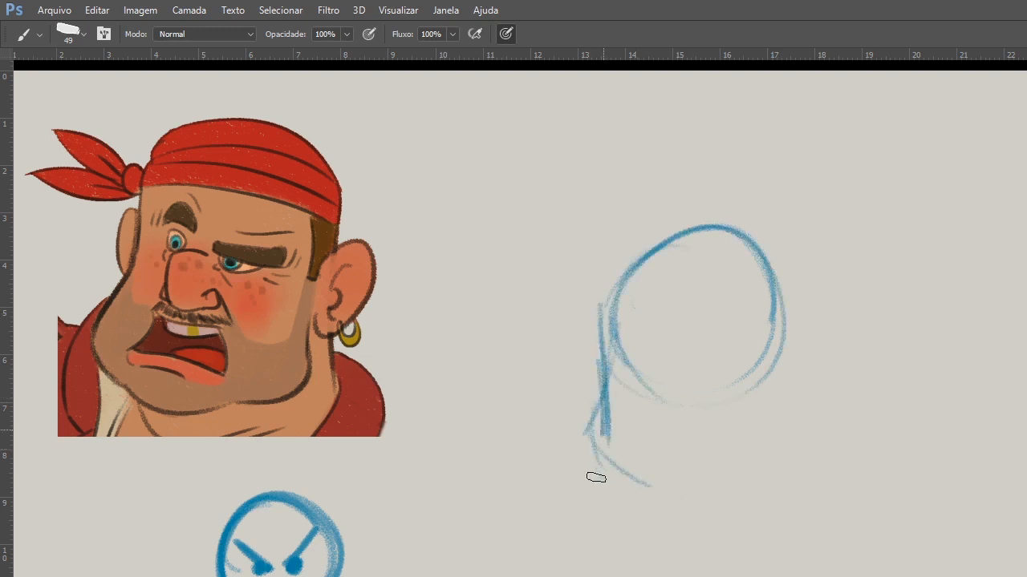
{"action": "left_click_drag", "start_coordinate": [595, 477], "coordinate": [632, 509]}
Fade the rough sketch with the Eraser and redraw the head in blue with a flattened crown and wide, heavy jaw.
{"action": "key", "text": "e"}
{"action": "right_click", "coordinate": [698, 334]}
{"action": "mouse_move", "coordinate": [899, 292]}
{"action": "left_mouse_down"}
{"action": "mouse_move", "coordinate": [757, 160]}
{"action": "mouse_move", "coordinate": [856, 248]}
{"action": "mouse_move", "coordinate": [631, 337]}
{"action": "mouse_move", "coordinate": [703, 302]}
{"action": "mouse_move", "coordinate": [644, 428]}
{"action": "mouse_move", "coordinate": [674, 346]}
{"action": "mouse_move", "coordinate": [594, 354]}
{"action": "mouse_move", "coordinate": [603, 390]}
{"action": "mouse_move", "coordinate": [578, 313]}
{"action": "mouse_move", "coordinate": [582, 367]}
{"action": "mouse_move", "coordinate": [614, 263]}
{"action": "mouse_move", "coordinate": [601, 275]}
{"action": "mouse_move", "coordinate": [596, 408]}
{"action": "mouse_move", "coordinate": [708, 417]}
{"action": "mouse_move", "coordinate": [563, 327]}
{"action": "mouse_move", "coordinate": [559, 461]}
{"action": "mouse_move", "coordinate": [564, 410]}
{"action": "mouse_move", "coordinate": [571, 501]}
{"action": "mouse_move", "coordinate": [759, 378]}
{"action": "mouse_move", "coordinate": [566, 494]}
{"action": "mouse_move", "coordinate": [745, 501]}
{"action": "mouse_move", "coordinate": [738, 281]}
{"action": "mouse_move", "coordinate": [754, 315]}
{"action": "mouse_move", "coordinate": [624, 529]}
{"action": "mouse_move", "coordinate": [795, 465]}
{"action": "mouse_move", "coordinate": [552, 488]}
{"action": "left_mouse_up"}
{"action": "key", "text": "b"}
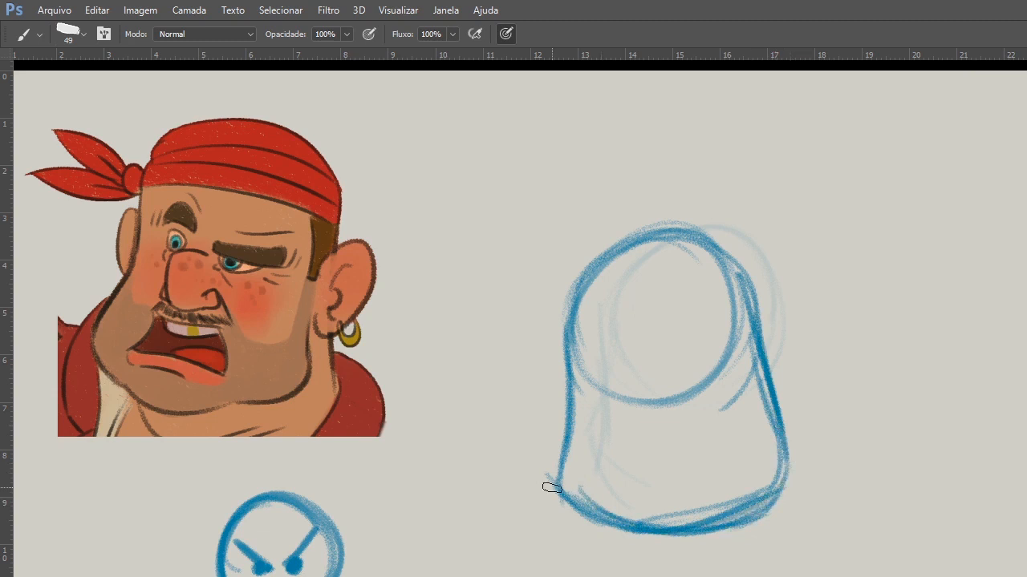
{"action": "mouse_move", "coordinate": [749, 303]}
{"action": "left_mouse_down"}
{"action": "mouse_move", "coordinate": [588, 287]}
{"action": "mouse_move", "coordinate": [692, 269]}
{"action": "mouse_move", "coordinate": [675, 250]}
{"action": "mouse_move", "coordinate": [724, 267]}
{"action": "mouse_move", "coordinate": [667, 255]}
{"action": "left_mouse_up"}
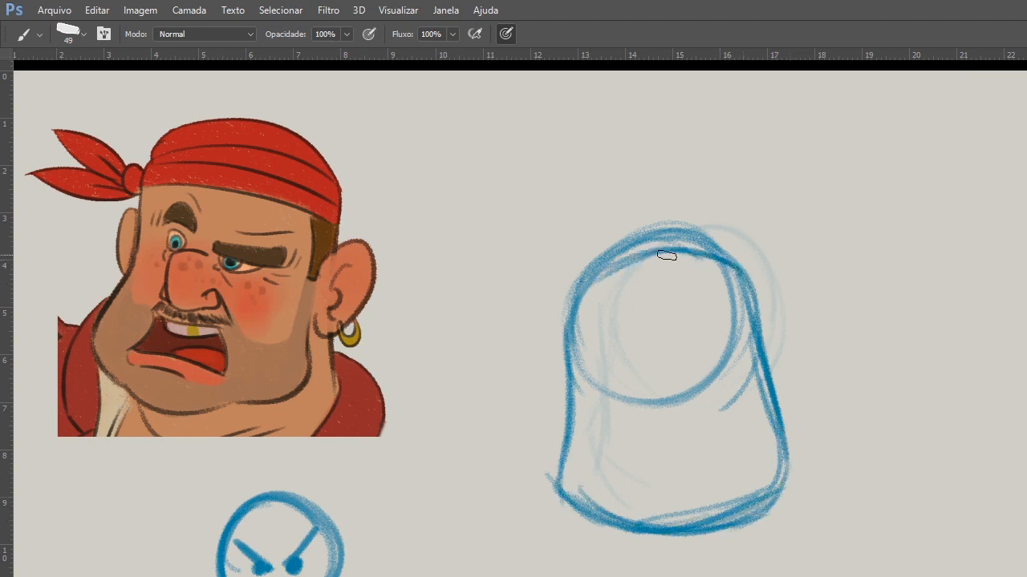
{"action": "key", "text": "ctrl+z"}
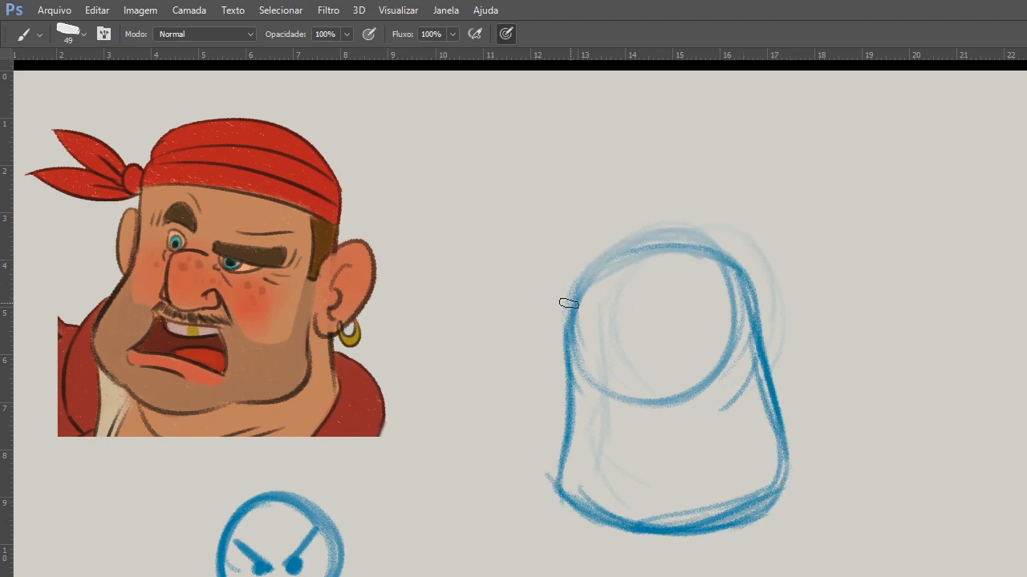
{"action": "mouse_move", "coordinate": [569, 339]}
{"action": "left_mouse_down"}
{"action": "mouse_move", "coordinate": [692, 262]}
{"action": "mouse_move", "coordinate": [749, 298]}
{"action": "mouse_move", "coordinate": [737, 279]}
{"action": "mouse_move", "coordinate": [674, 255]}
{"action": "left_mouse_up"}
{"action": "mouse_move", "coordinate": [568, 506]}
{"action": "left_mouse_down"}
{"action": "mouse_move", "coordinate": [675, 533]}
{"action": "mouse_move", "coordinate": [786, 488]}
{"action": "left_mouse_up"}
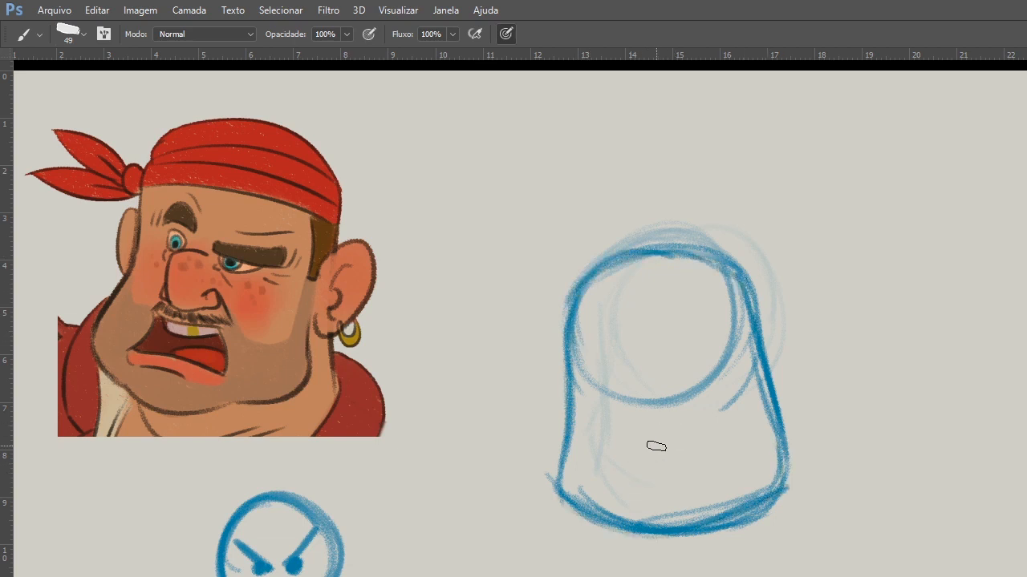
Sketch a round nose in the middle of the face, reinforce the jaw and add an ear on each side.
{"action": "mouse_move", "coordinate": [634, 433]}
{"action": "left_mouse_down"}
{"action": "mouse_move", "coordinate": [657, 368]}
{"action": "mouse_move", "coordinate": [672, 389]}
{"action": "left_mouse_up"}
{"action": "mouse_move", "coordinate": [648, 429]}
{"action": "left_mouse_down"}
{"action": "mouse_move", "coordinate": [666, 384]}
{"action": "mouse_move", "coordinate": [686, 401]}
{"action": "left_mouse_up"}
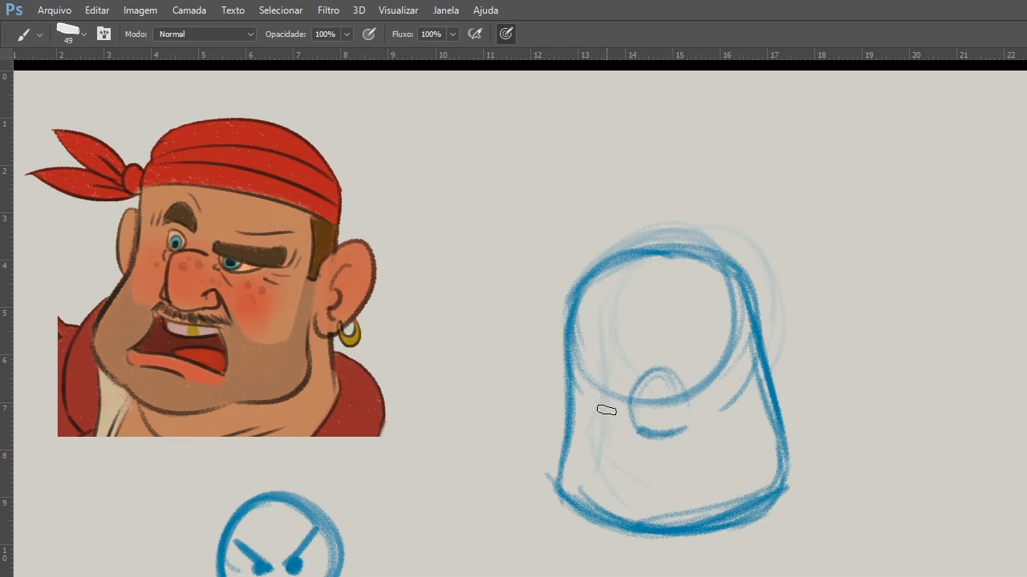
{"action": "left_click_drag", "start_coordinate": [570, 499], "coordinate": [714, 514]}
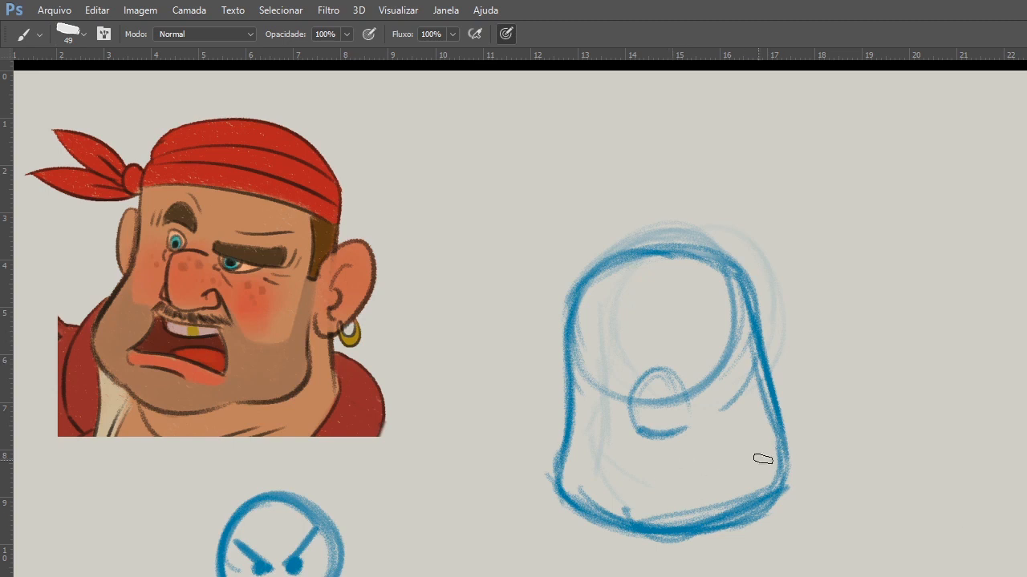
{"action": "left_click_drag", "start_coordinate": [777, 438], "coordinate": [755, 502]}
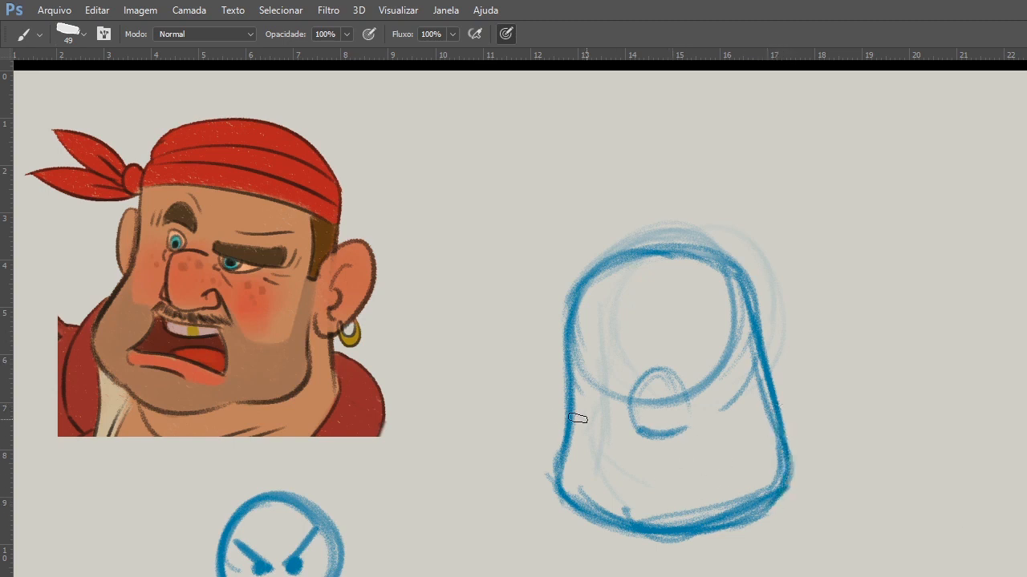
{"action": "mouse_move", "coordinate": [568, 361]}
{"action": "left_mouse_down"}
{"action": "mouse_move", "coordinate": [545, 405]}
{"action": "mouse_move", "coordinate": [565, 393]}
{"action": "mouse_move", "coordinate": [573, 447]}
{"action": "left_mouse_up"}
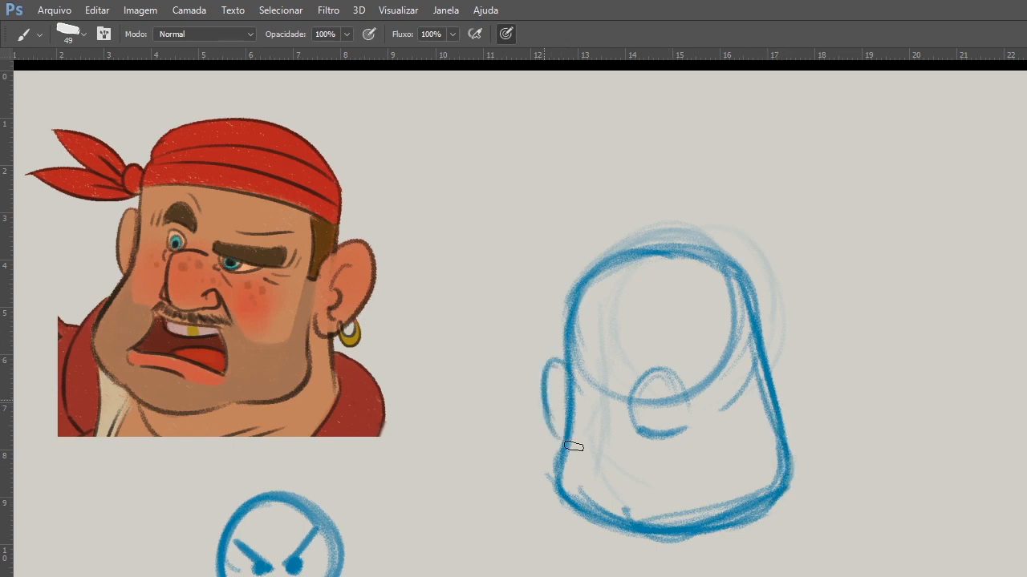
{"action": "mouse_move", "coordinate": [765, 341]}
{"action": "left_mouse_down"}
{"action": "mouse_move", "coordinate": [792, 366]}
{"action": "mouse_move", "coordinate": [786, 413]}
{"action": "left_mouse_up"}
{"action": "mouse_move", "coordinate": [765, 340]}
{"action": "left_mouse_down"}
{"action": "mouse_move", "coordinate": [787, 412]}
{"action": "mouse_move", "coordinate": [787, 487]}
{"action": "mouse_move", "coordinate": [762, 509]}
{"action": "left_mouse_up"}
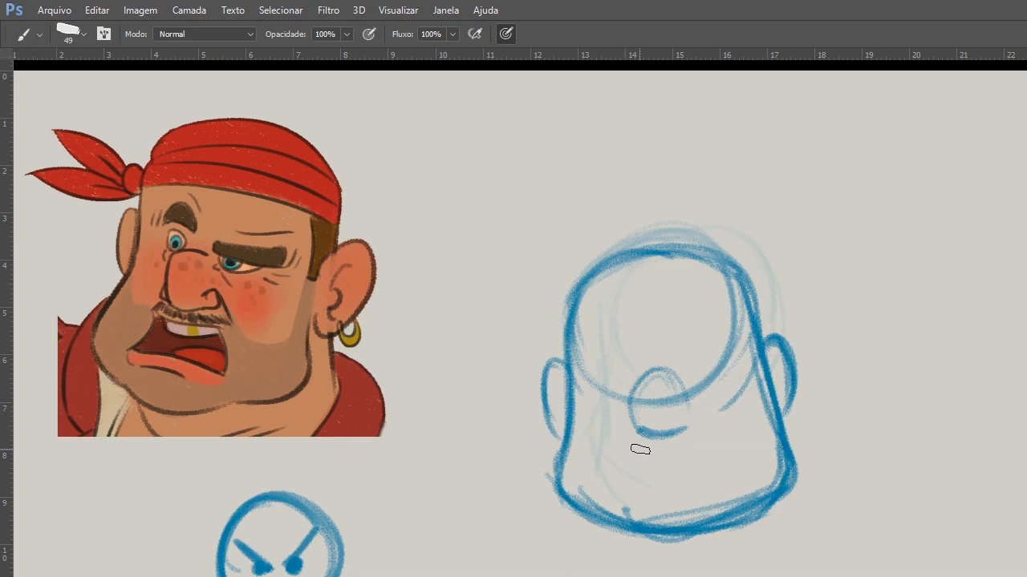
Draw a strongly downturned mouth with a lower-lip crease, and add nostrils on both sides of the nose.
{"action": "left_click_drag", "start_coordinate": [619, 468], "coordinate": [719, 458]}
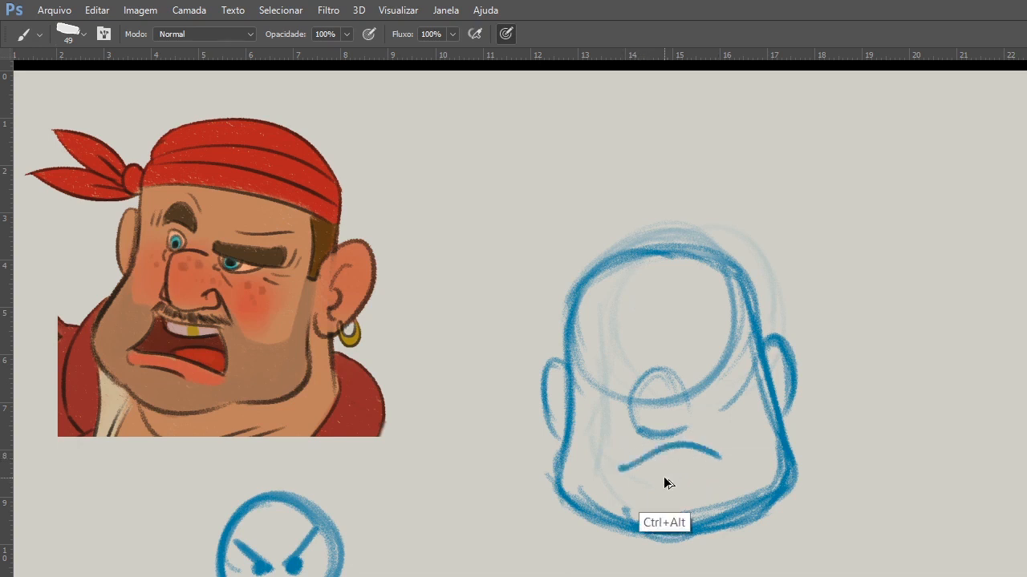
{"action": "key", "text": "ctrl+alt+z"}
{"action": "mouse_move", "coordinate": [625, 469]}
{"action": "left_mouse_down"}
{"action": "mouse_move", "coordinate": [713, 454]}
{"action": "mouse_move", "coordinate": [724, 465]}
{"action": "left_mouse_up"}
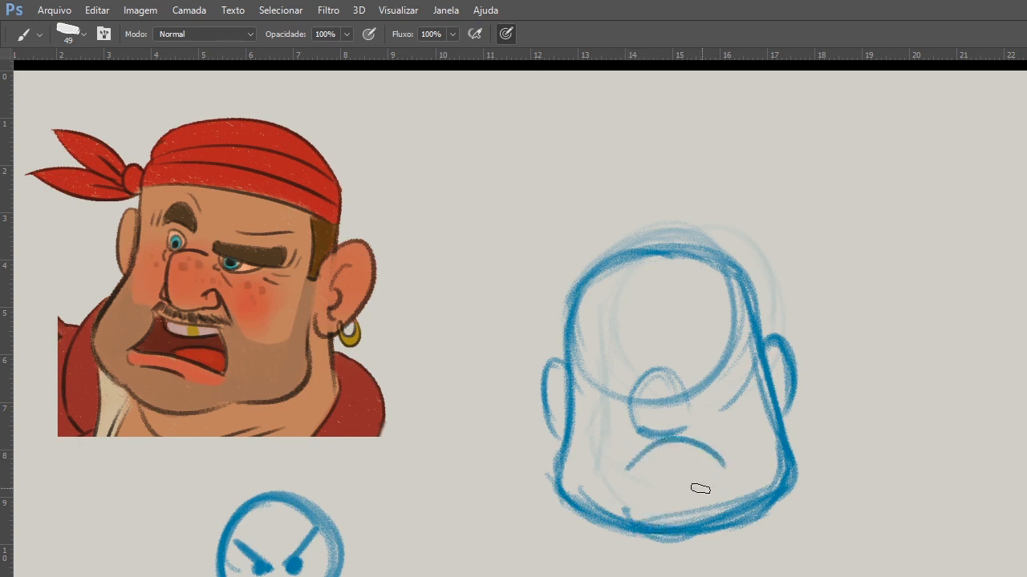
{"action": "left_click_drag", "start_coordinate": [650, 468], "coordinate": [676, 464]}
{"action": "mouse_move", "coordinate": [626, 411]}
{"action": "left_mouse_down"}
{"action": "mouse_move", "coordinate": [628, 426]}
{"action": "mouse_move", "coordinate": [644, 433]}
{"action": "left_mouse_up"}
{"action": "mouse_move", "coordinate": [687, 405]}
{"action": "left_mouse_down"}
{"action": "mouse_move", "coordinate": [691, 426]}
{"action": "mouse_move", "coordinate": [684, 403]}
{"action": "left_mouse_up"}
Draw a curved eye guideline from ear to ear and sketch two eyes with pupils along it.
{"action": "left_click_drag", "start_coordinate": [584, 374], "coordinate": [739, 360]}
{"action": "key", "text": "ctrl+z"}
{"action": "mouse_move", "coordinate": [569, 362]}
{"action": "left_mouse_down"}
{"action": "mouse_move", "coordinate": [772, 331]}
{"action": "mouse_move", "coordinate": [755, 339]}
{"action": "left_mouse_up"}
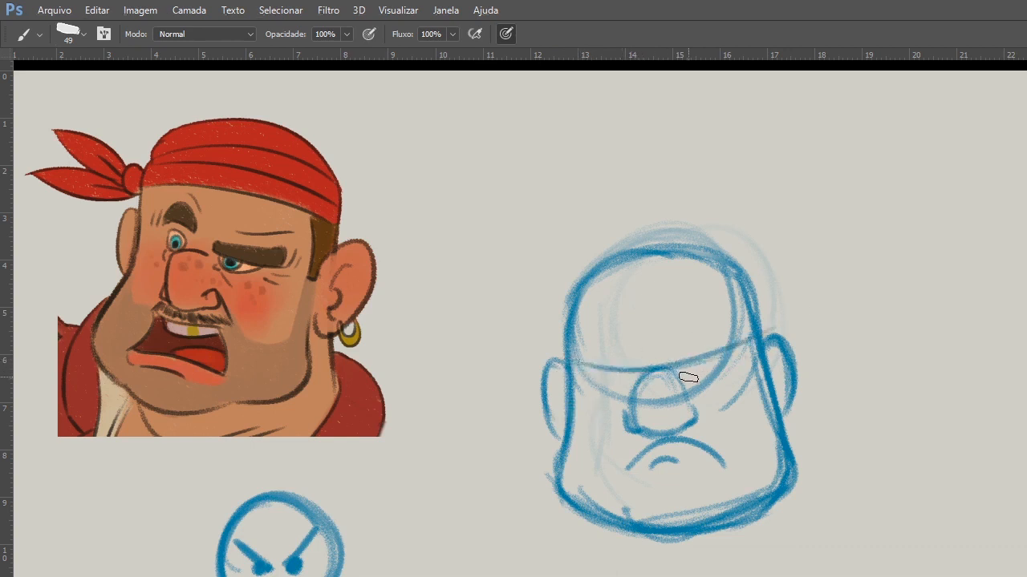
{"action": "left_click_drag", "start_coordinate": [687, 376], "coordinate": [712, 373]}
{"action": "left_click_drag", "start_coordinate": [609, 375], "coordinate": [637, 376]}
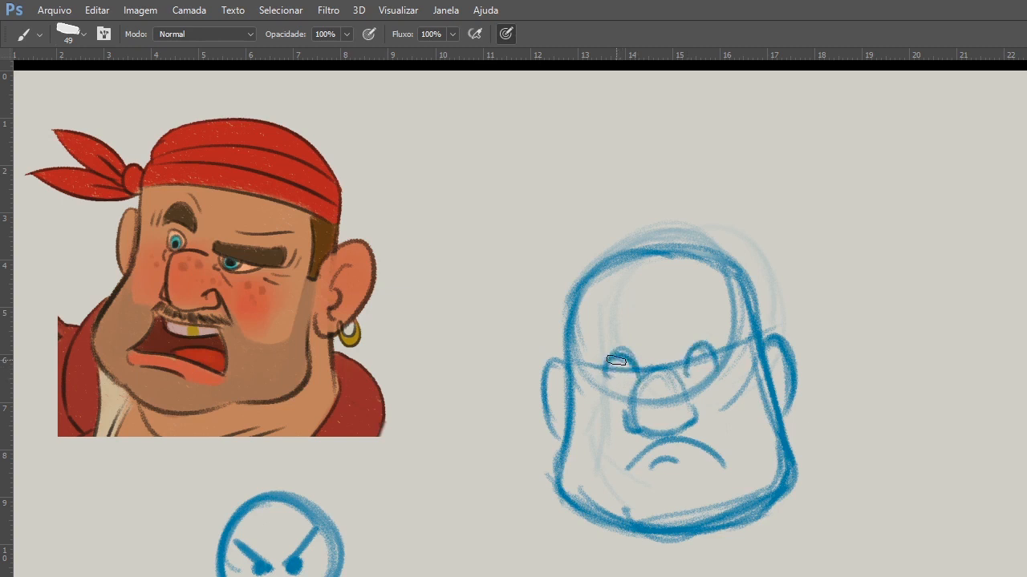
{"action": "left_click_drag", "start_coordinate": [684, 375], "coordinate": [713, 370]}
{"action": "mouse_move", "coordinate": [608, 376]}
{"action": "left_mouse_down"}
{"action": "mouse_move", "coordinate": [623, 351]}
{"action": "mouse_move", "coordinate": [616, 367]}
{"action": "mouse_move", "coordinate": [603, 344]}
{"action": "mouse_move", "coordinate": [592, 372]}
{"action": "mouse_move", "coordinate": [588, 360]}
{"action": "mouse_move", "coordinate": [622, 370]}
{"action": "left_mouse_up"}
{"action": "left_click_drag", "start_coordinate": [698, 360], "coordinate": [694, 363]}
Draw thick angry eyebrows slanting down to the nose bridge, and darken the underside of the nose.
{"action": "mouse_move", "coordinate": [575, 343]}
{"action": "left_mouse_down"}
{"action": "mouse_move", "coordinate": [661, 374]}
{"action": "mouse_move", "coordinate": [611, 356]}
{"action": "left_mouse_up"}
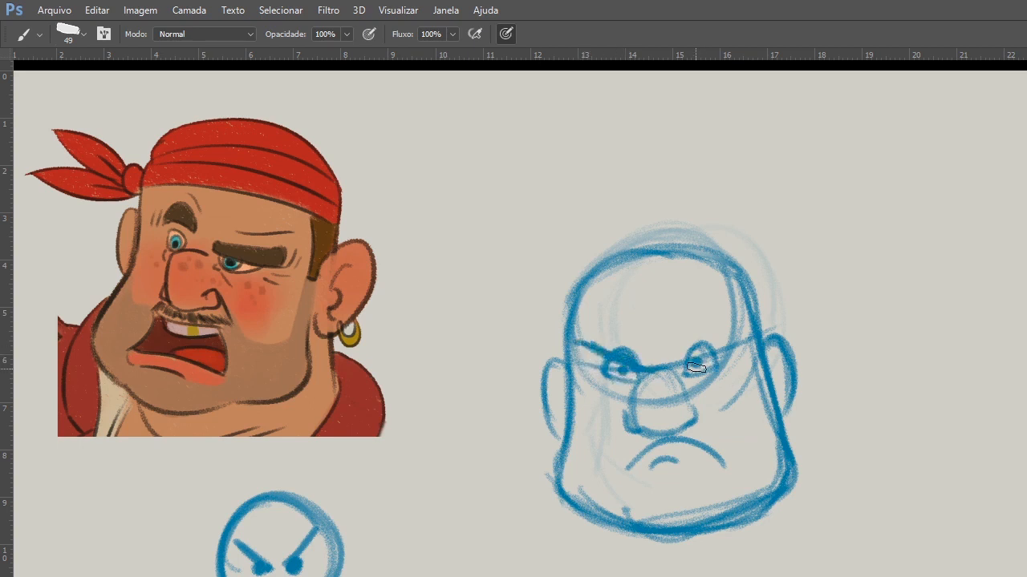
{"action": "left_click_drag", "start_coordinate": [680, 370], "coordinate": [727, 328]}
{"action": "mouse_move", "coordinate": [583, 345]}
{"action": "left_mouse_down"}
{"action": "mouse_move", "coordinate": [642, 373]}
{"action": "mouse_move", "coordinate": [586, 342]}
{"action": "mouse_move", "coordinate": [640, 367]}
{"action": "mouse_move", "coordinate": [710, 330]}
{"action": "left_mouse_up"}
{"action": "left_click_drag", "start_coordinate": [674, 361], "coordinate": [724, 327]}
{"action": "left_click_drag", "start_coordinate": [596, 343], "coordinate": [641, 368]}
{"action": "left_click_drag", "start_coordinate": [595, 338], "coordinate": [642, 372]}
{"action": "mouse_move", "coordinate": [641, 421]}
{"action": "left_mouse_down"}
{"action": "mouse_move", "coordinate": [658, 438]}
{"action": "mouse_move", "coordinate": [697, 408]}
{"action": "left_mouse_up"}
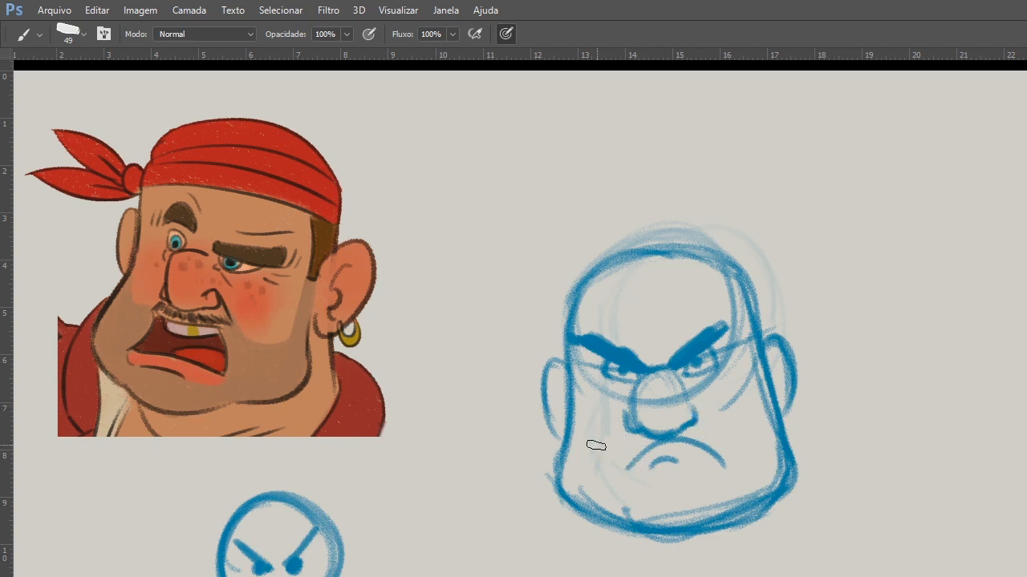
Outline the rounded chin below the mouth and add inner detail to both ears.
{"action": "mouse_move", "coordinate": [651, 467]}
{"action": "left_mouse_down"}
{"action": "mouse_move", "coordinate": [682, 460]}
{"action": "mouse_move", "coordinate": [646, 523]}
{"action": "left_mouse_up"}
{"action": "mouse_move", "coordinate": [726, 506]}
{"action": "left_mouse_down"}
{"action": "mouse_move", "coordinate": [690, 526]}
{"action": "mouse_move", "coordinate": [640, 519]}
{"action": "left_mouse_up"}
{"action": "mouse_move", "coordinate": [563, 367]}
{"action": "left_mouse_down"}
{"action": "mouse_move", "coordinate": [564, 438]}
{"action": "mouse_move", "coordinate": [544, 407]}
{"action": "mouse_move", "coordinate": [556, 394]}
{"action": "left_mouse_up"}
{"action": "left_click_drag", "start_coordinate": [775, 359], "coordinate": [783, 411]}
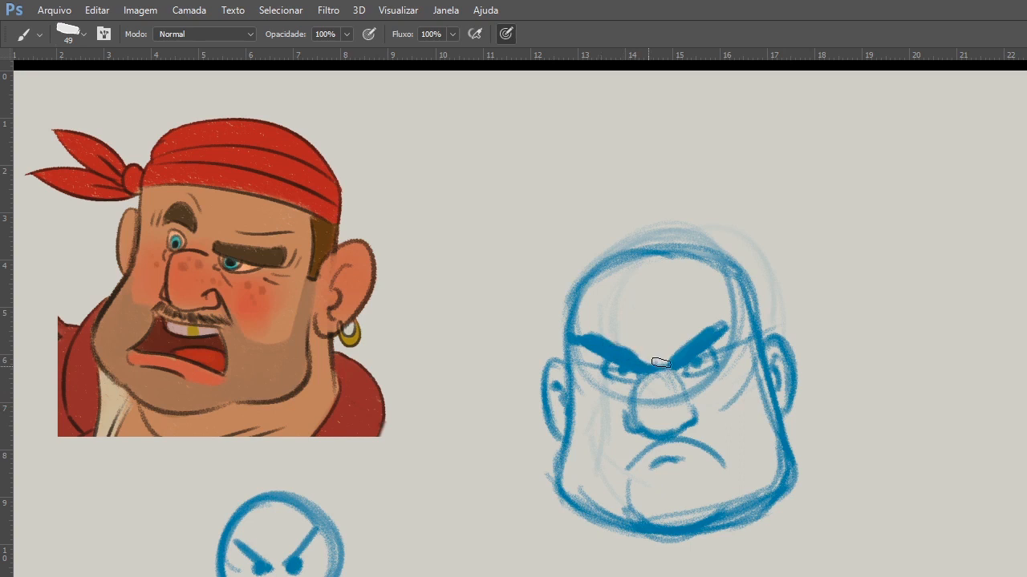
Add frown creases between the brows and draw folds from the nostrils down past the mouth corners.
{"action": "left_click_drag", "start_coordinate": [592, 338], "coordinate": [667, 365]}
{"action": "left_click_drag", "start_coordinate": [690, 409], "coordinate": [738, 478]}
{"action": "left_click_drag", "start_coordinate": [627, 423], "coordinate": [624, 487]}
Shade the moustache between nose and mouth on both sides, and reinforce the nostril and nose contours.
{"action": "left_click_drag", "start_coordinate": [676, 435], "coordinate": [704, 442]}
{"action": "left_click_drag", "start_coordinate": [645, 439], "coordinate": [633, 450]}
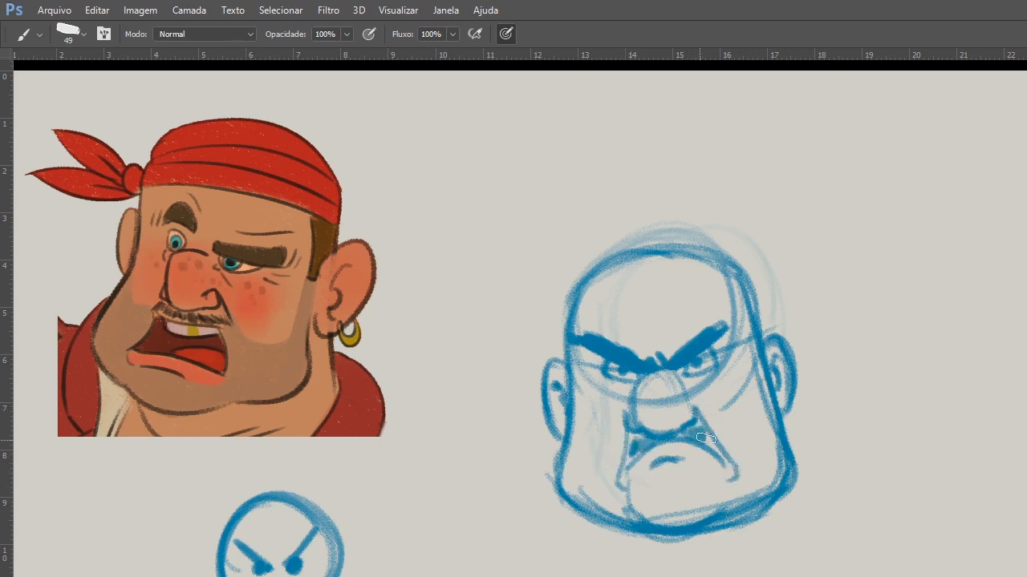
{"action": "left_click_drag", "start_coordinate": [707, 440], "coordinate": [704, 433]}
{"action": "left_click_drag", "start_coordinate": [693, 412], "coordinate": [684, 425]}
{"action": "left_click_drag", "start_coordinate": [642, 381], "coordinate": [640, 413]}
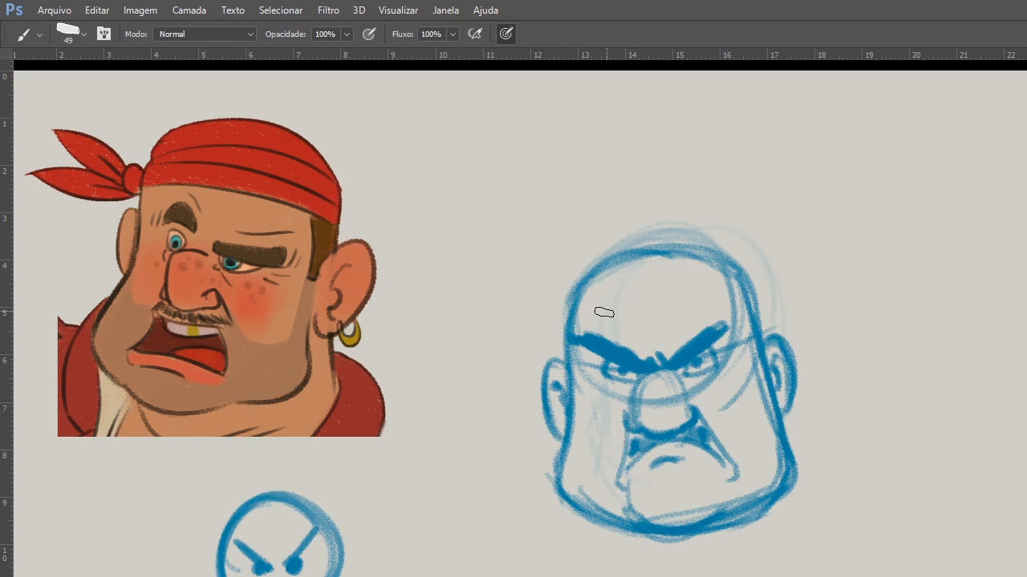
Sketch the hair outline on one side of the head and loose fringe strokes across the forehead.
{"action": "mouse_move", "coordinate": [613, 254]}
{"action": "left_mouse_down"}
{"action": "mouse_move", "coordinate": [561, 327]}
{"action": "mouse_move", "coordinate": [619, 247]}
{"action": "mouse_move", "coordinate": [559, 329]}
{"action": "left_mouse_up"}
{"action": "left_click_drag", "start_coordinate": [599, 264], "coordinate": [597, 290]}
{"action": "mouse_move", "coordinate": [607, 329]}
{"action": "left_mouse_down"}
{"action": "mouse_move", "coordinate": [598, 290]}
{"action": "mouse_move", "coordinate": [561, 288]}
{"action": "left_mouse_up"}
{"action": "mouse_move", "coordinate": [613, 309]}
{"action": "left_mouse_down"}
{"action": "mouse_move", "coordinate": [674, 257]}
{"action": "mouse_move", "coordinate": [697, 297]}
{"action": "left_mouse_up"}
Sketch a heavy double chin under the jaw and the collar curves wrapping around both sides of it.
{"action": "left_click_drag", "start_coordinate": [564, 507], "coordinate": [589, 571]}
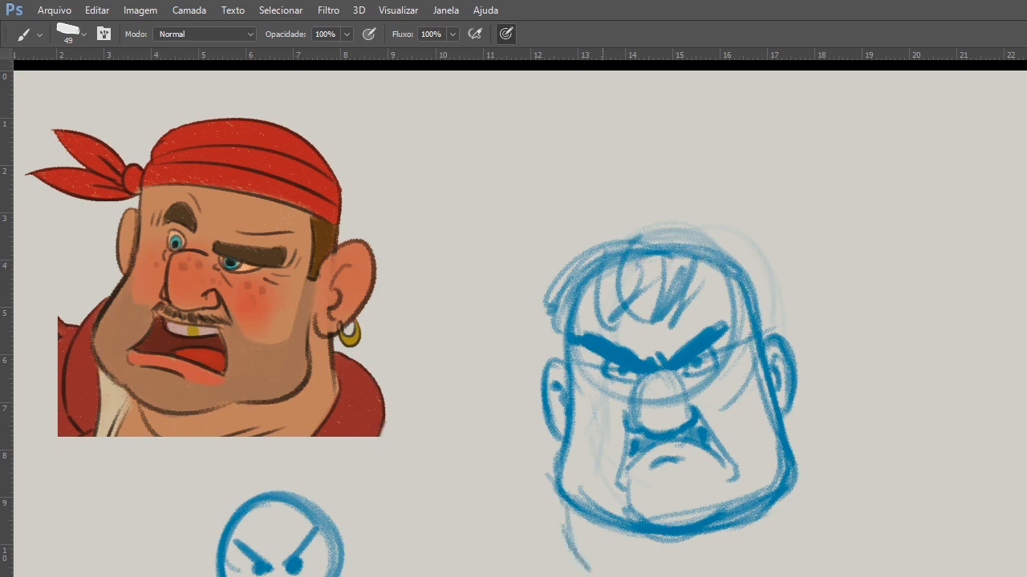
{"action": "left_click_drag", "start_coordinate": [790, 469], "coordinate": [804, 576]}
{"action": "left_click_drag", "start_coordinate": [553, 501], "coordinate": [536, 576]}
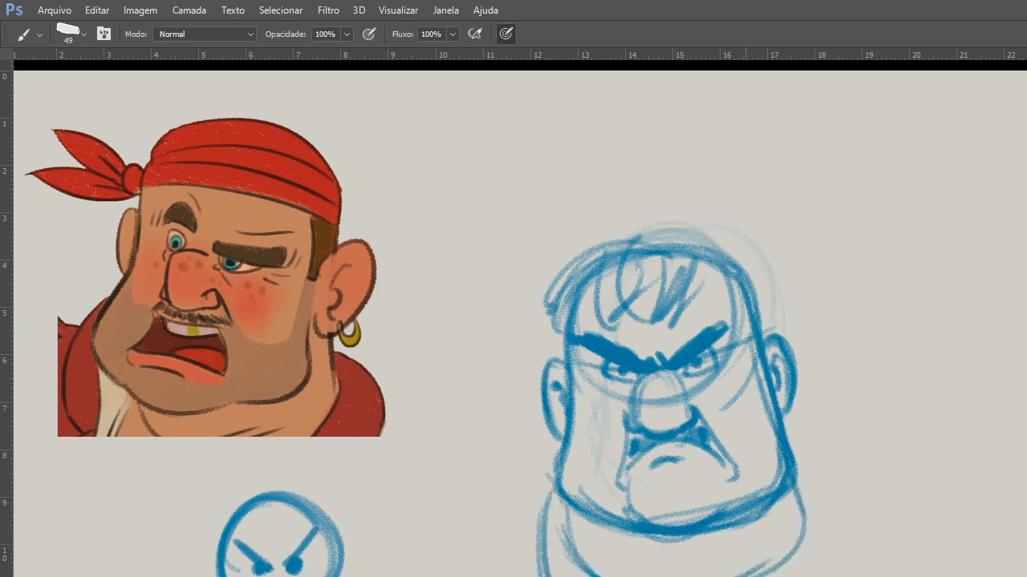
{"action": "left_click_drag", "start_coordinate": [793, 450], "coordinate": [817, 576]}
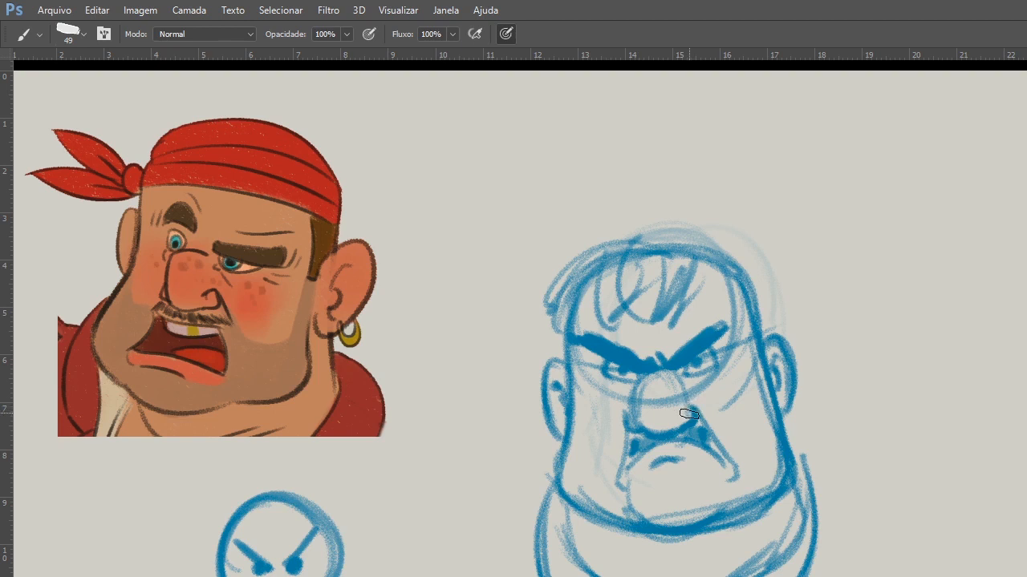
Reinforce the mouth-corner creases, darken the shadow under the lower lip and thicken one angry eyebrow.
{"action": "left_click_drag", "start_coordinate": [625, 429], "coordinate": [620, 487]}
{"action": "left_click_drag", "start_coordinate": [735, 469], "coordinate": [724, 480]}
{"action": "mouse_move", "coordinate": [656, 467]}
{"action": "left_mouse_down"}
{"action": "mouse_move", "coordinate": [689, 458]}
{"action": "mouse_move", "coordinate": [634, 449]}
{"action": "mouse_move", "coordinate": [709, 439]}
{"action": "left_mouse_up"}
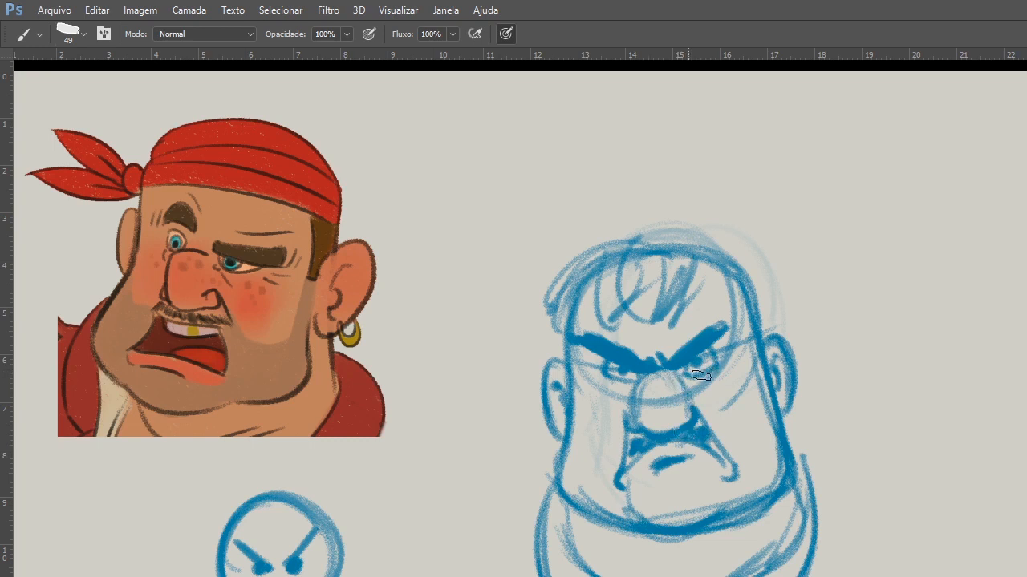
{"action": "left_click_drag", "start_coordinate": [667, 363], "coordinate": [717, 323]}
Round out the hair over the crown and hatch more fringe strands down the forehead and temple.
{"action": "left_click_drag", "start_coordinate": [568, 305], "coordinate": [685, 246]}
{"action": "left_click_drag", "start_coordinate": [664, 263], "coordinate": [651, 303]}
{"action": "left_click_drag", "start_coordinate": [695, 268], "coordinate": [672, 302]}
{"action": "mouse_move", "coordinate": [716, 268]}
{"action": "left_mouse_down"}
{"action": "mouse_move", "coordinate": [693, 306]}
{"action": "mouse_move", "coordinate": [748, 301]}
{"action": "mouse_move", "coordinate": [682, 317]}
{"action": "left_mouse_up"}
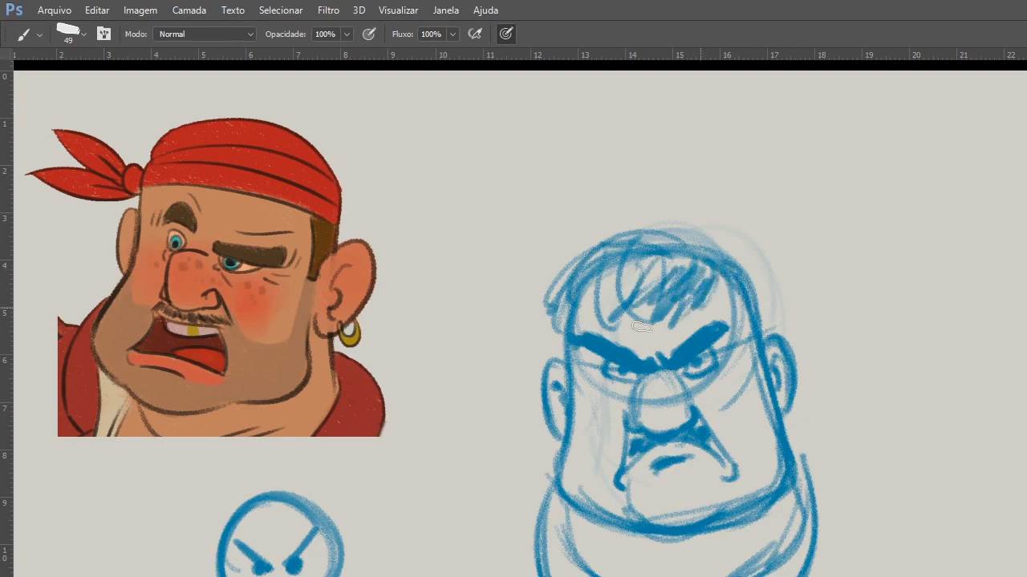
{"action": "left_click_drag", "start_coordinate": [605, 250], "coordinate": [608, 330]}
{"action": "left_click_drag", "start_coordinate": [553, 305], "coordinate": [566, 358]}
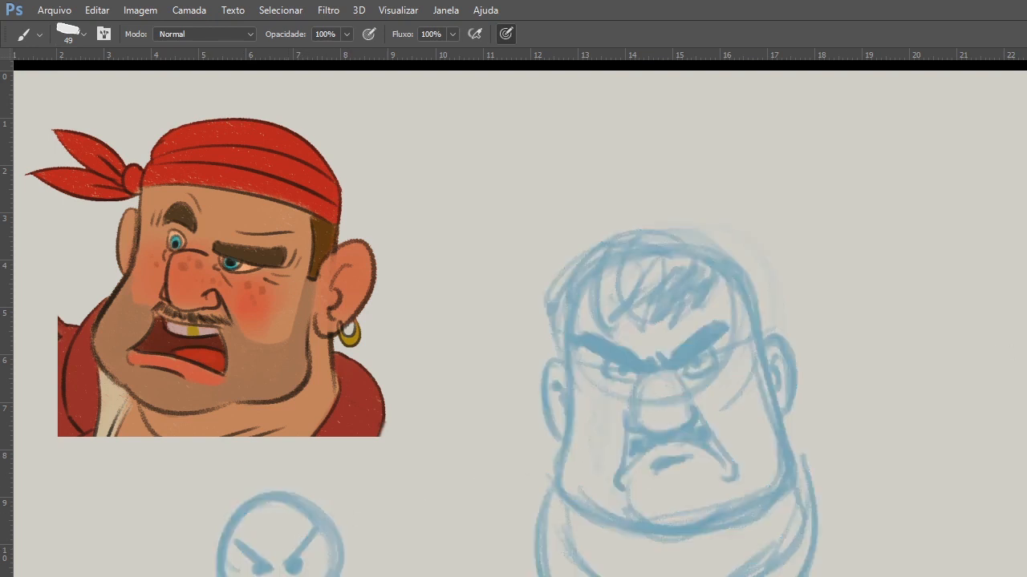
Trace the emoji's basic frown, V-shaped brows, dot eyes and jaw side over the faded sketch, and clear the tracing.
{"action": "left_click_drag", "start_coordinate": [626, 480], "coordinate": [716, 467]}
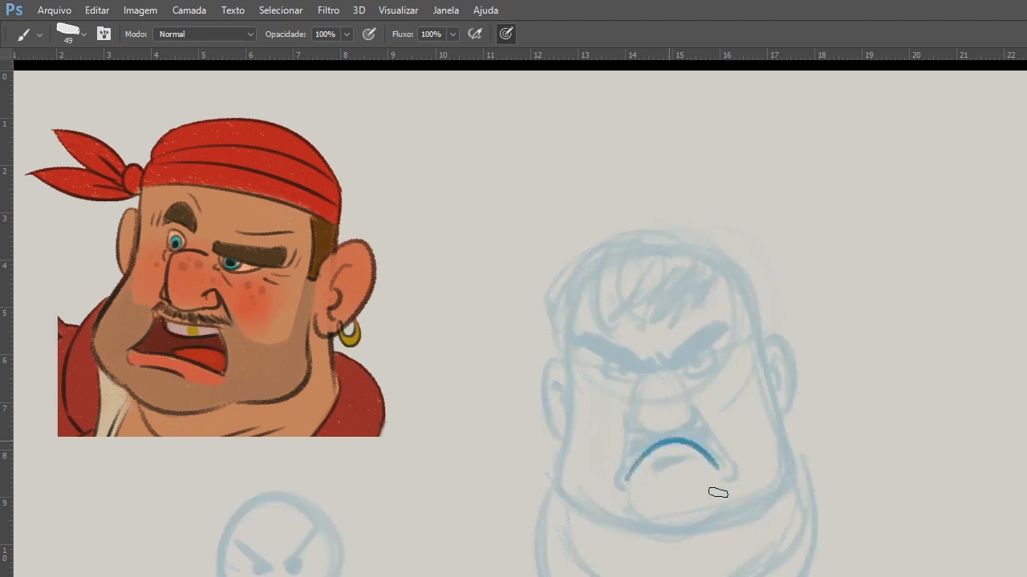
{"action": "left_click_drag", "start_coordinate": [588, 346], "coordinate": [714, 322]}
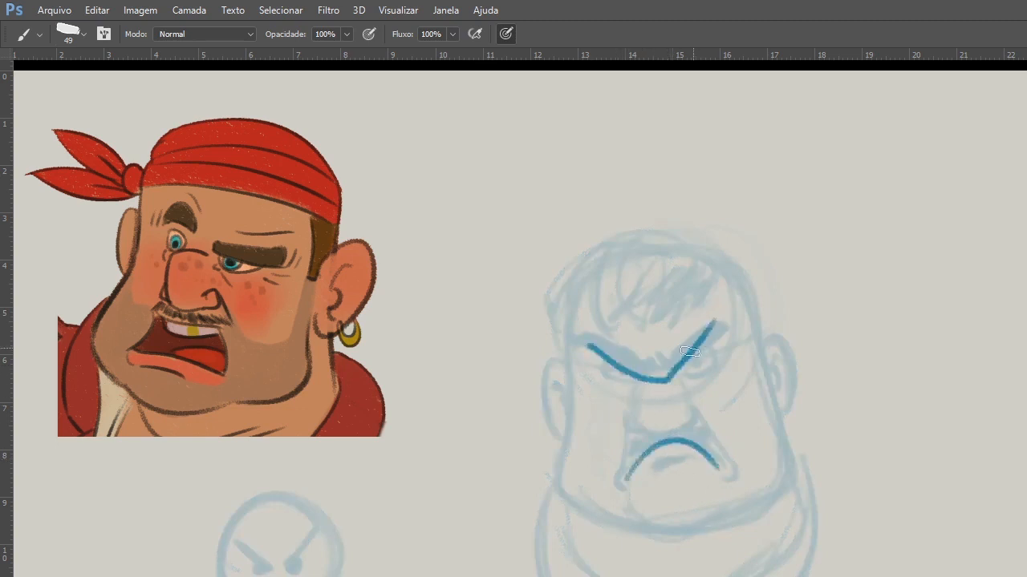
{"action": "left_click", "coordinate": [620, 373]}
{"action": "left_click", "coordinate": [688, 369]}
{"action": "mouse_move", "coordinate": [566, 325]}
{"action": "left_mouse_down"}
{"action": "mouse_move", "coordinate": [562, 498]}
{"action": "mouse_move", "coordinate": [593, 519]}
{"action": "left_mouse_up"}
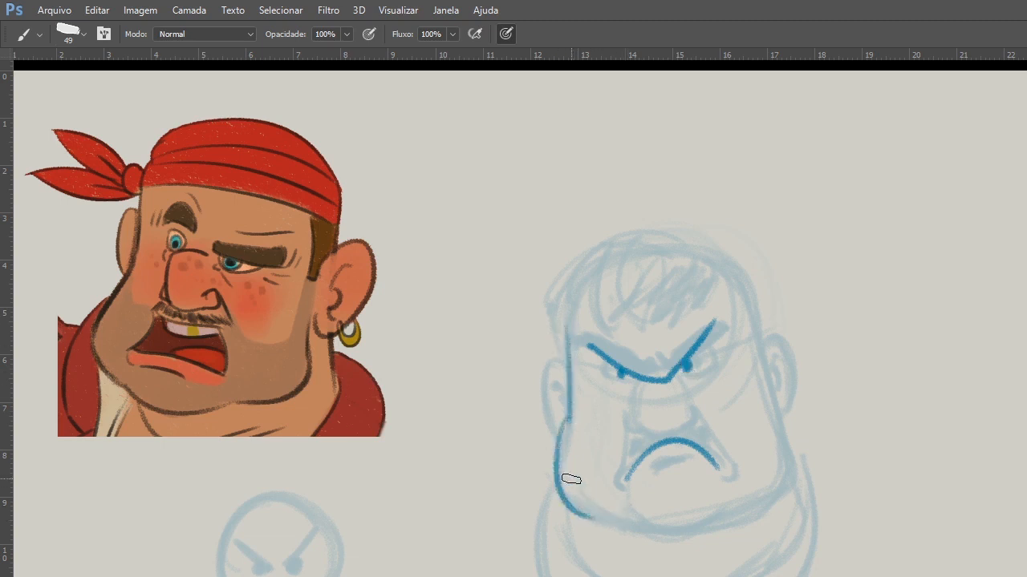
{"action": "key", "text": "Delete"}
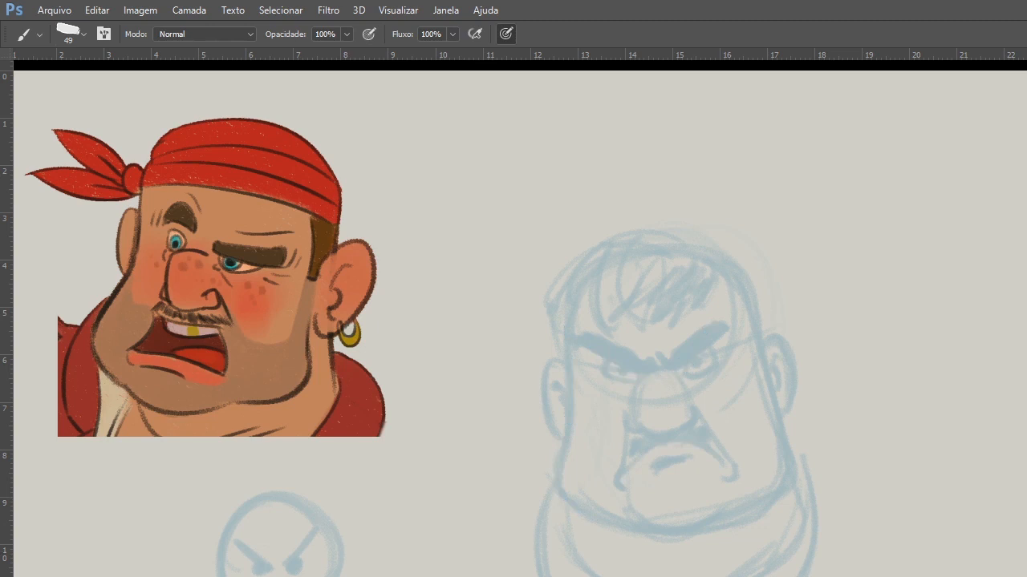
{"action": "key", "text": "ctrl+alt+z"}
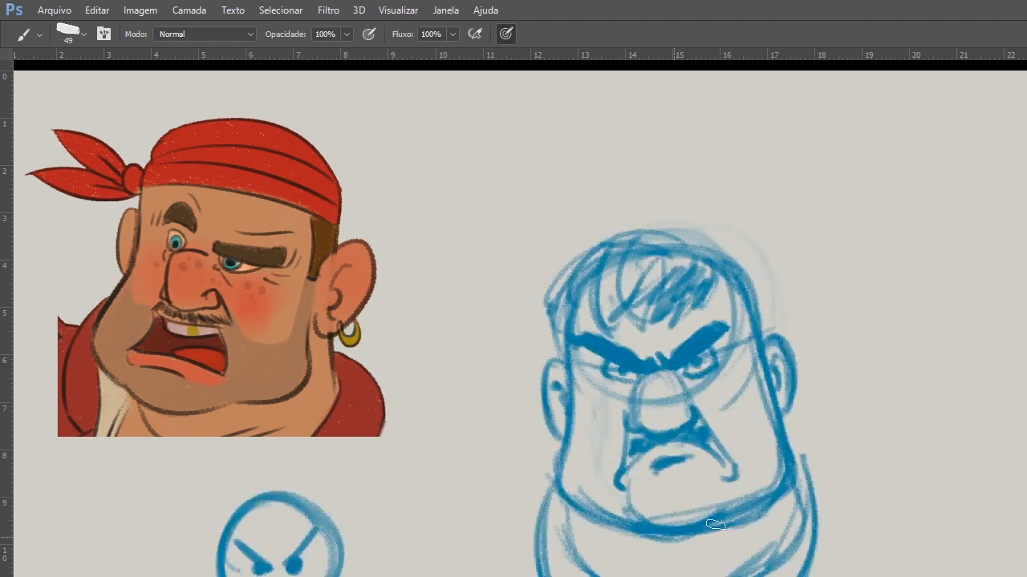
Draw an oval for the chin and reinforce the jaw, neck folds and collar lines on both sides.
{"action": "mouse_move", "coordinate": [630, 479]}
{"action": "left_mouse_down"}
{"action": "mouse_move", "coordinate": [659, 504]}
{"action": "mouse_move", "coordinate": [716, 493]}
{"action": "left_mouse_up"}
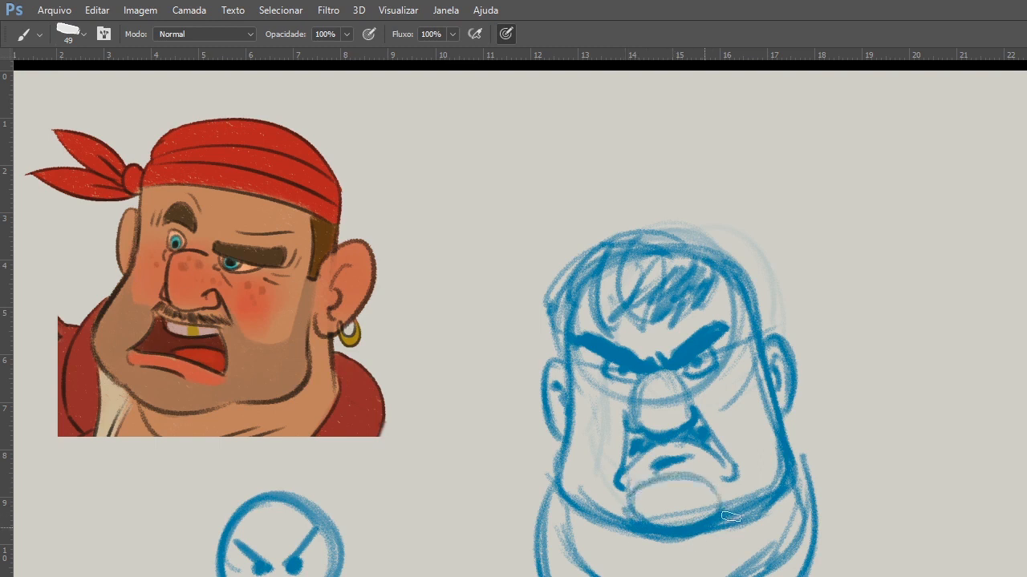
{"action": "mouse_move", "coordinate": [780, 402]}
{"action": "left_mouse_down"}
{"action": "mouse_move", "coordinate": [792, 484]}
{"action": "mouse_move", "coordinate": [773, 565]}
{"action": "left_mouse_up"}
{"action": "left_click_drag", "start_coordinate": [793, 481], "coordinate": [776, 563]}
{"action": "left_click_drag", "start_coordinate": [795, 446], "coordinate": [811, 568]}
{"action": "left_click_drag", "start_coordinate": [649, 567], "coordinate": [655, 576]}
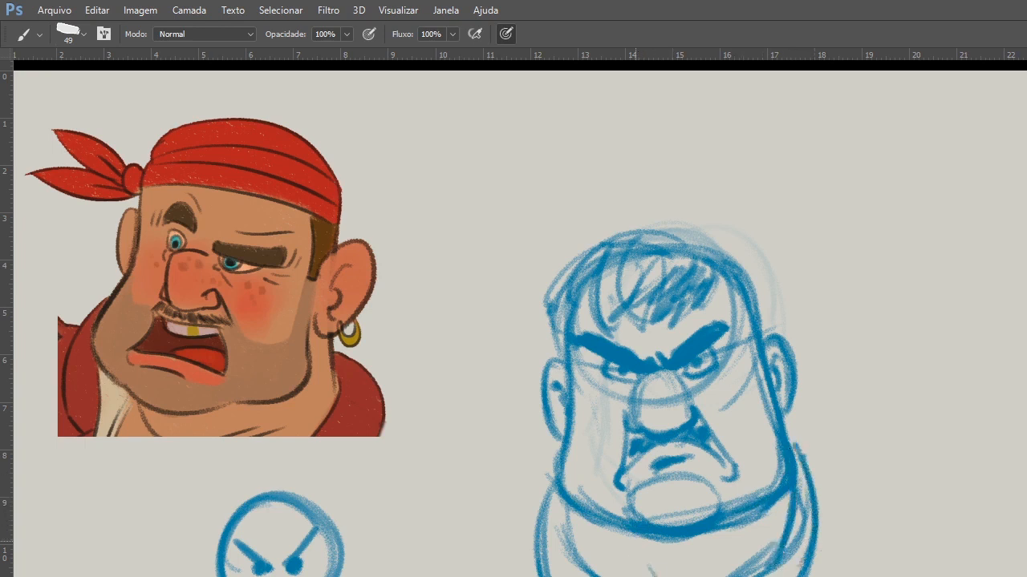
{"action": "left_click_drag", "start_coordinate": [548, 500], "coordinate": [547, 576]}
{"action": "left_click_drag", "start_coordinate": [637, 544], "coordinate": [653, 576]}
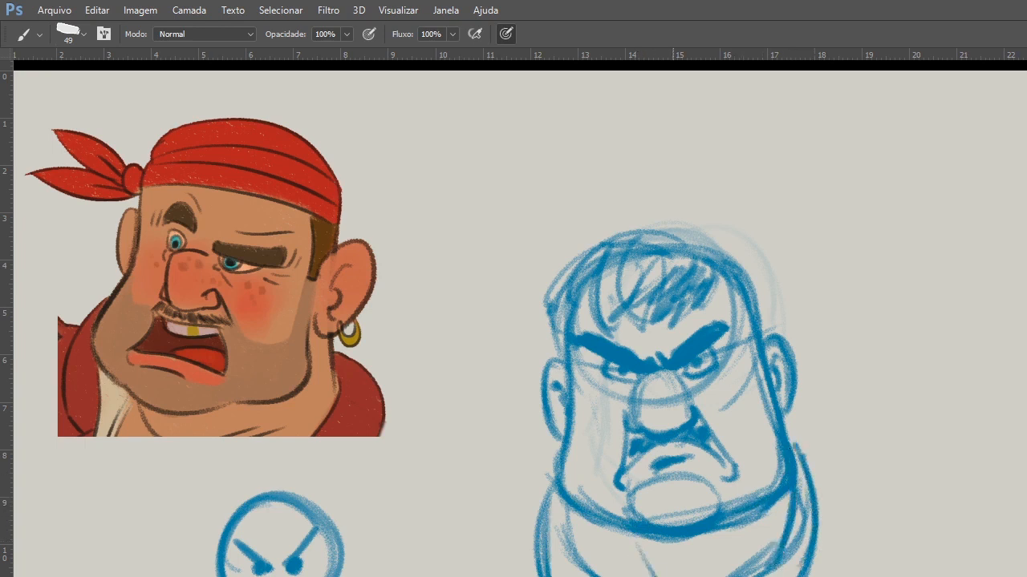
{"action": "left_click_drag", "start_coordinate": [794, 454], "coordinate": [820, 576]}
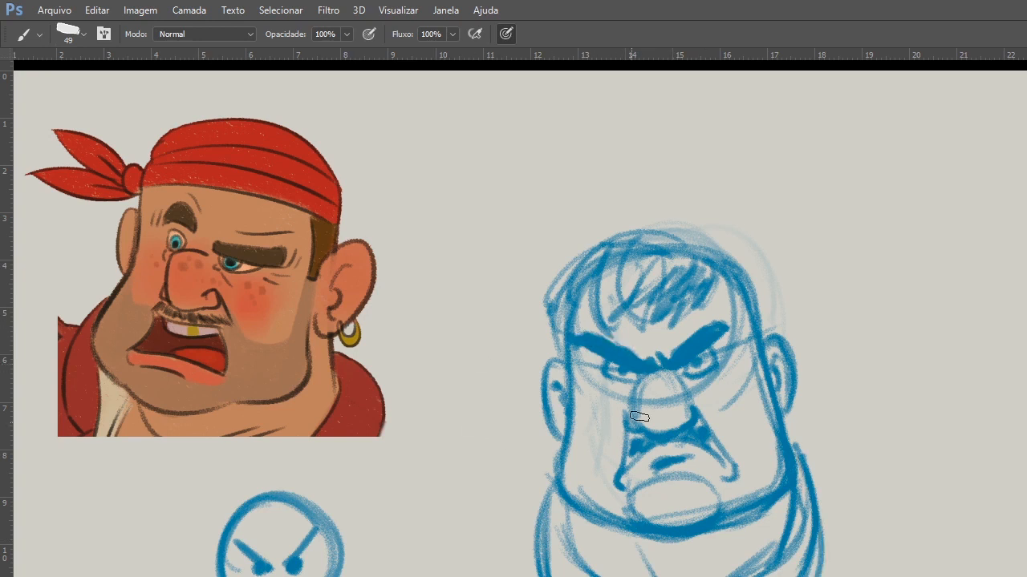
Add height to the hair over the crown, more fringe strands, and a darker line down the side of the head.
{"action": "left_click_drag", "start_coordinate": [724, 288], "coordinate": [682, 321]}
{"action": "mouse_move", "coordinate": [695, 240]}
{"action": "left_mouse_down"}
{"action": "mouse_move", "coordinate": [648, 226]}
{"action": "mouse_move", "coordinate": [554, 271]}
{"action": "left_mouse_up"}
{"action": "left_click_drag", "start_coordinate": [559, 264], "coordinate": [601, 334]}
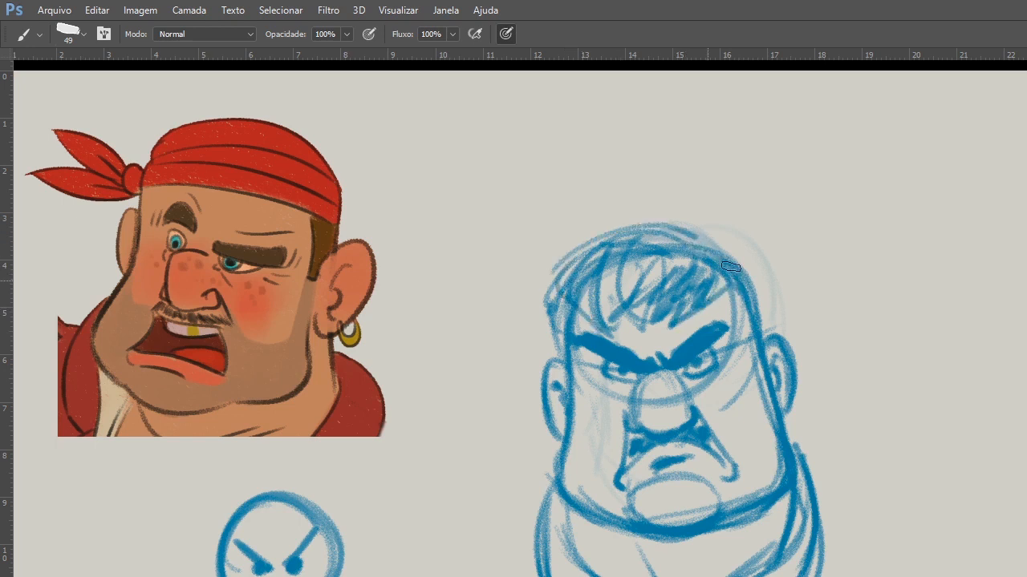
{"action": "left_click_drag", "start_coordinate": [733, 269], "coordinate": [766, 357]}
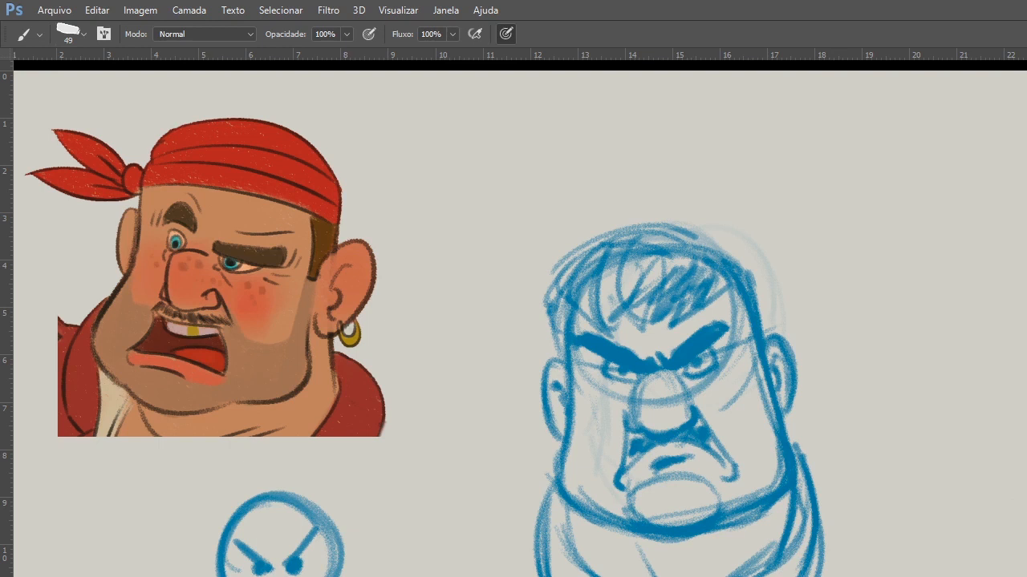
Review the whole angry character, check the live broadcast dashboard in YouTube Studio, and return to the Photoshop drawing.
{"action": "key", "text": "f"}
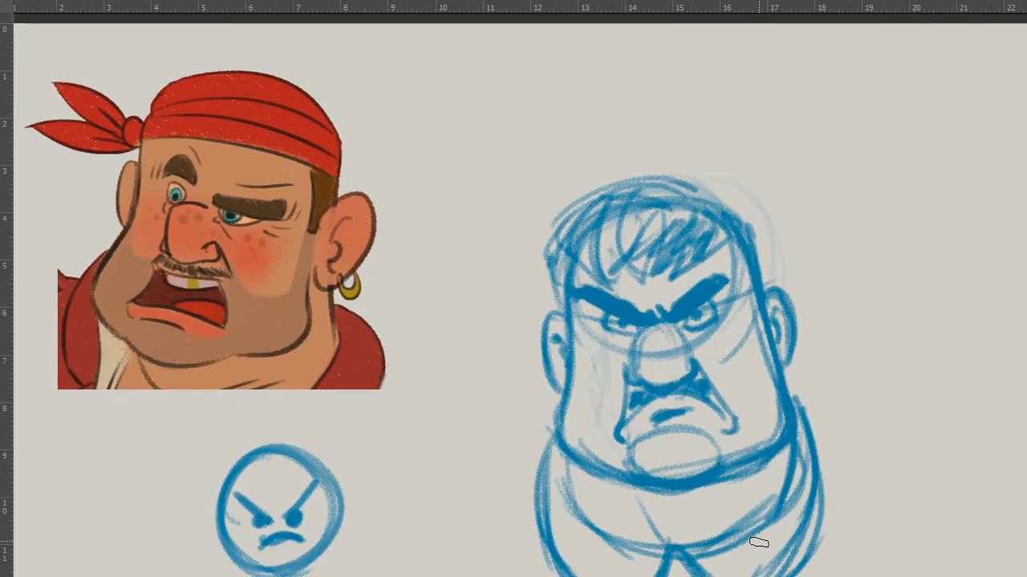
{"action": "key", "text": "ctrl+space"}
{"action": "scroll", "coordinate": [758, 552], "scroll_direction": "down", "scroll_amount": 3}
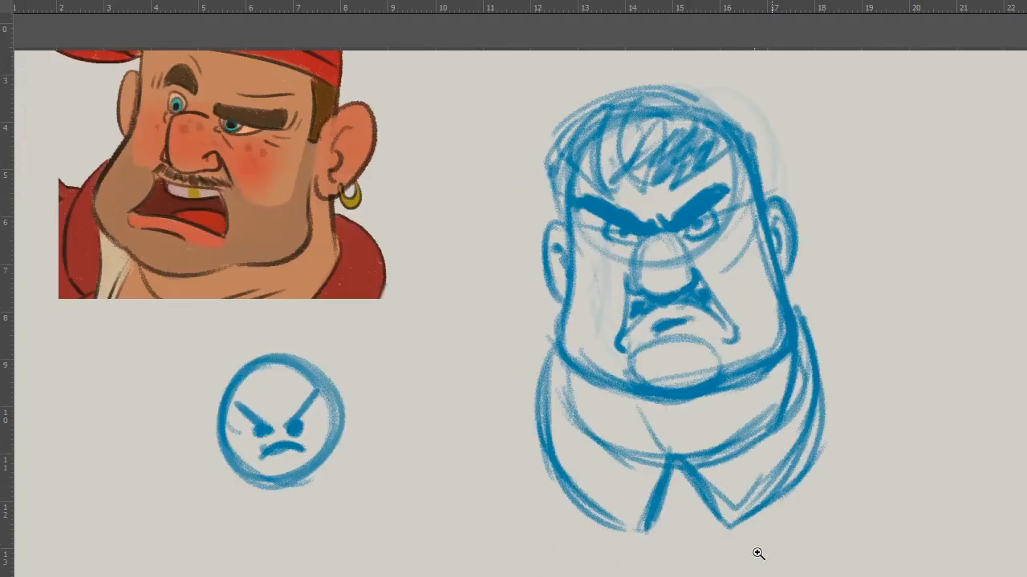
{"action": "key", "text": "alt+Tab"}
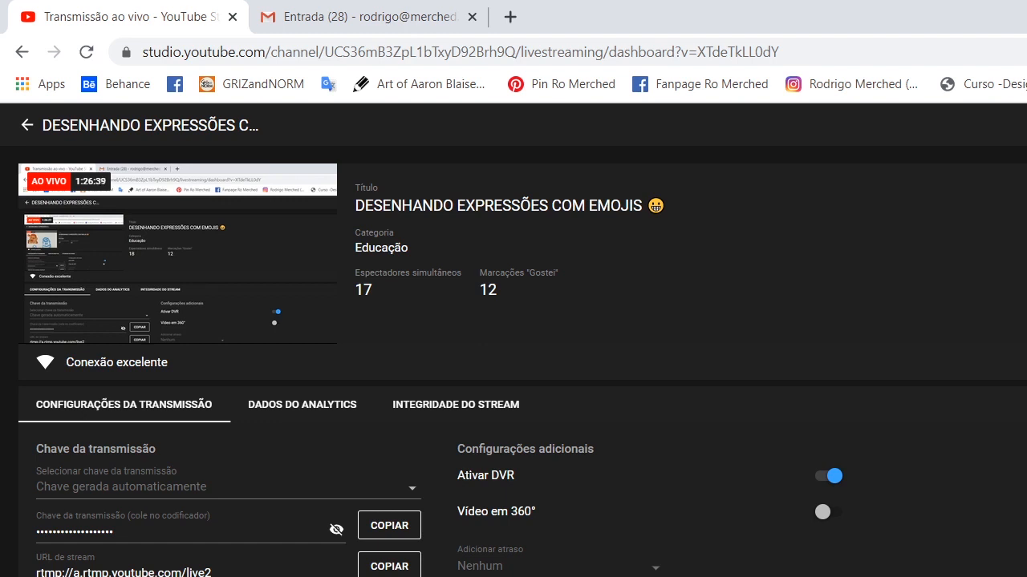
{"action": "key", "text": "alt+Tab"}
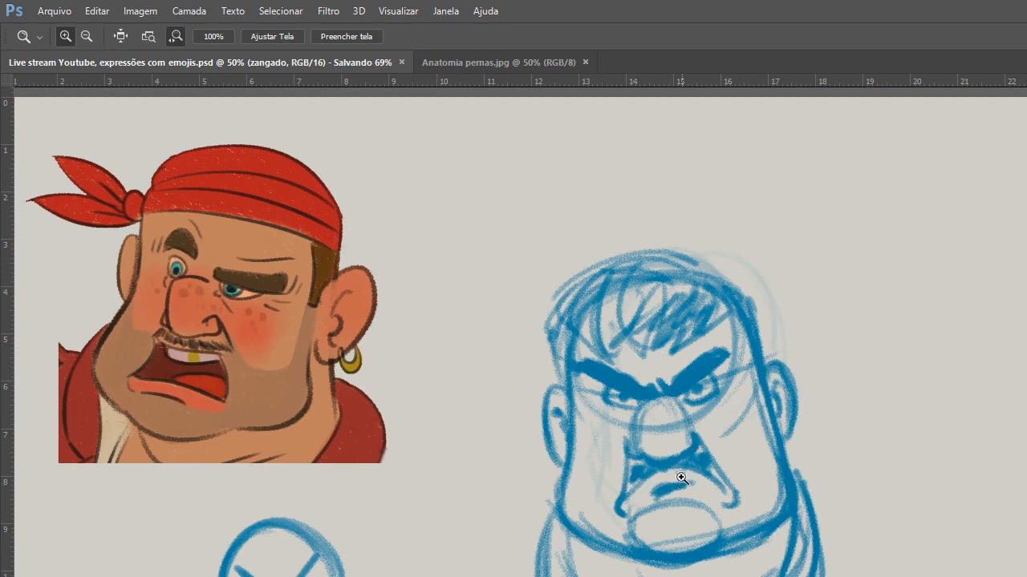
Bring up the smiling pirate drawing in place of the angry one and duplicate its layer group.
{"action": "key", "text": "v"}
{"action": "left_click_drag", "start_coordinate": [681, 478], "coordinate": [591, 466]}
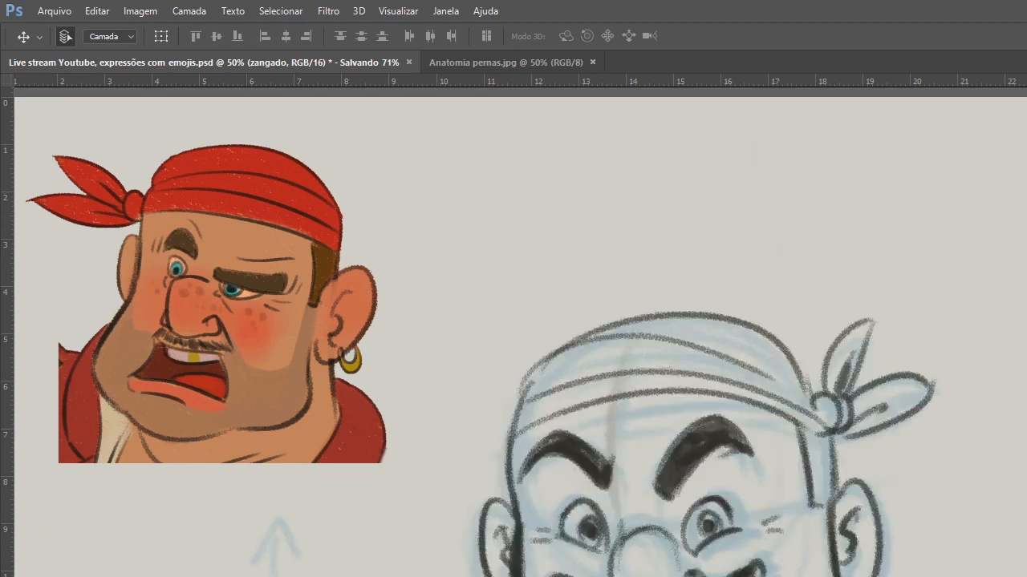
{"action": "left_click_drag", "start_coordinate": [811, 537], "coordinate": [807, 417]}
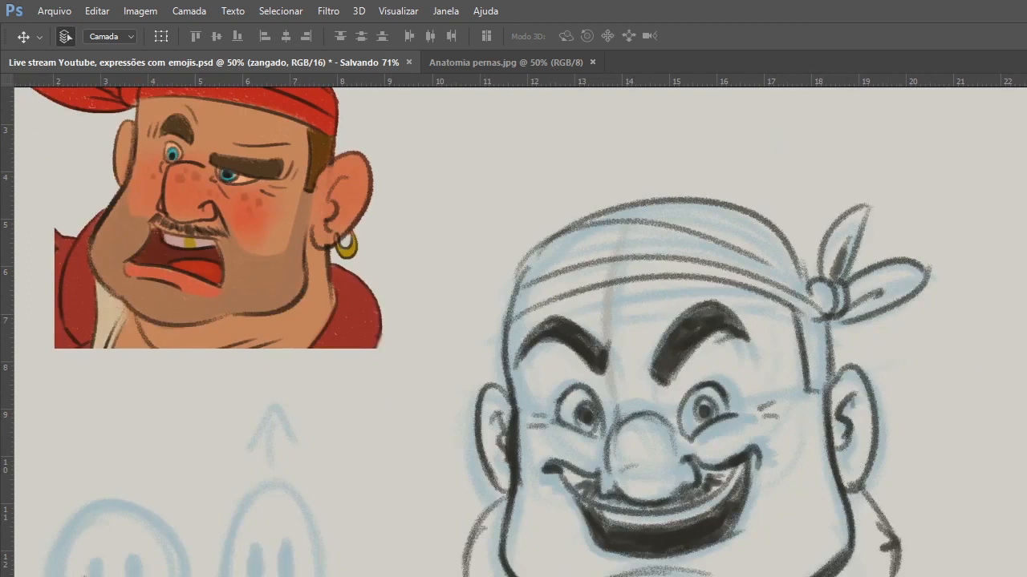
{"action": "key", "text": "ctrl+j"}
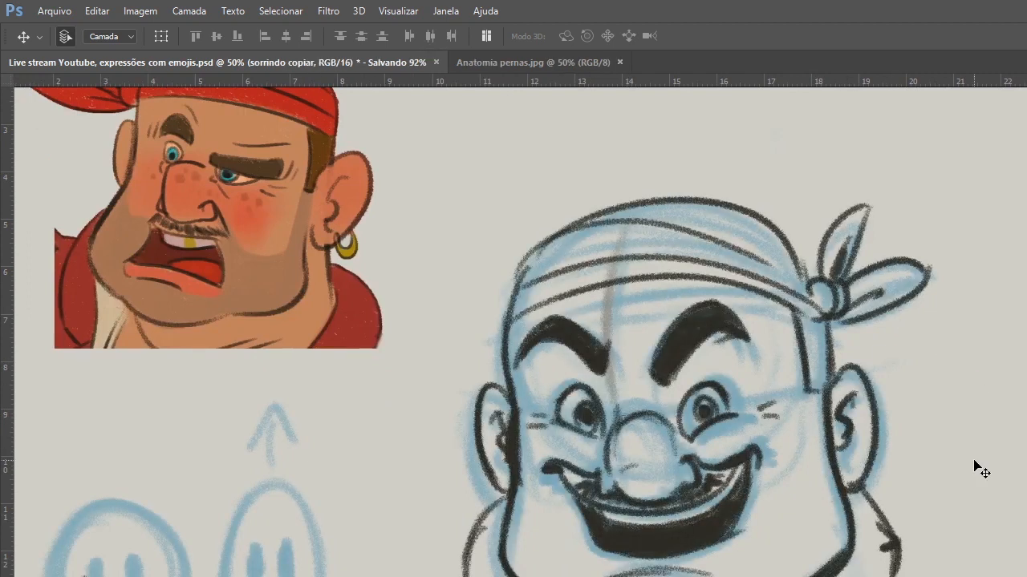
Scale the duplicated smiling pirate proportionally from its center to about 72.6% and move it up and toward the colored reference.
{"action": "key", "text": "ctrl"}
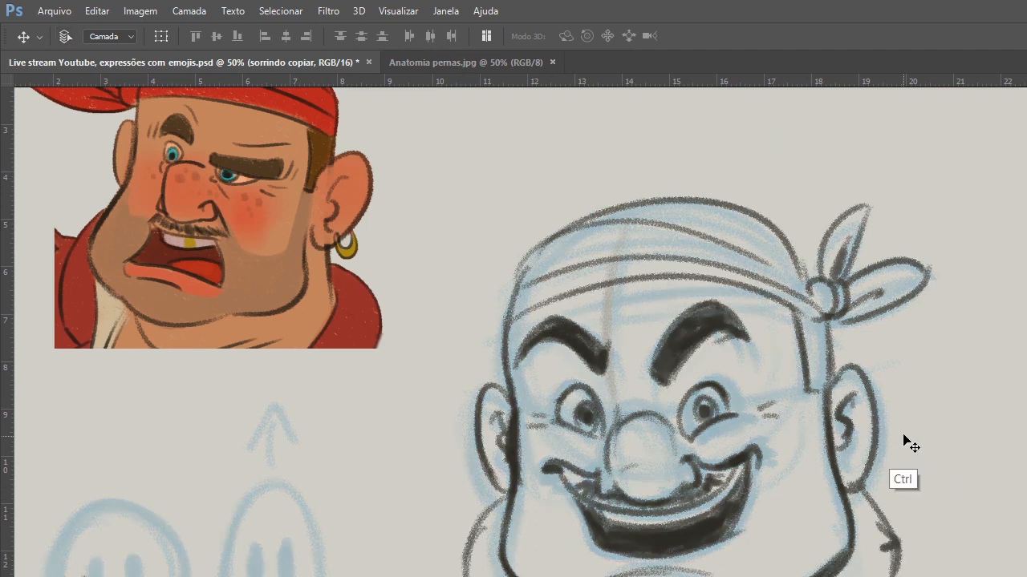
{"action": "key", "text": "ctrl+t"}
{"action": "key", "text": "alt+shift"}
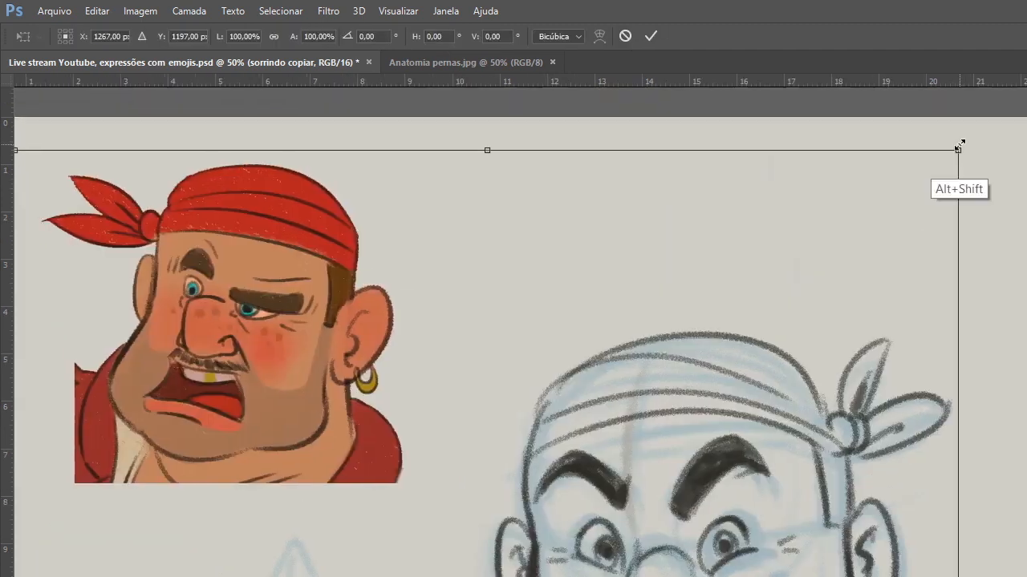
{"action": "left_click_drag", "start_coordinate": [960, 148], "coordinate": [823, 267]}
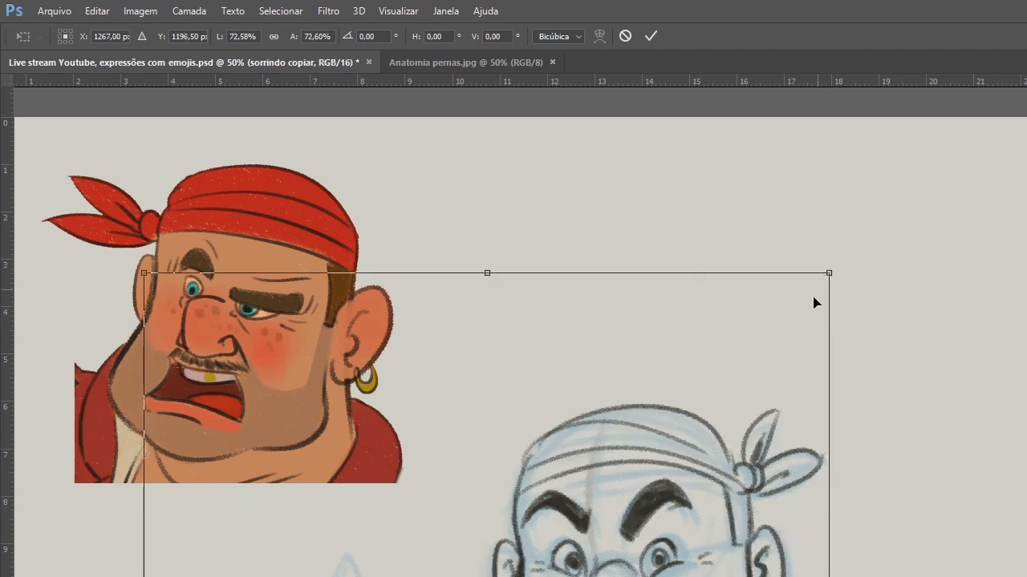
{"action": "scroll", "coordinate": [794, 361], "scroll_direction": "down", "scroll_amount": 3}
{"action": "mouse_move", "coordinate": [764, 424]}
{"action": "left_mouse_down"}
{"action": "mouse_move", "coordinate": [736, 380]}
{"action": "mouse_move", "coordinate": [702, 360]}
{"action": "left_mouse_up"}
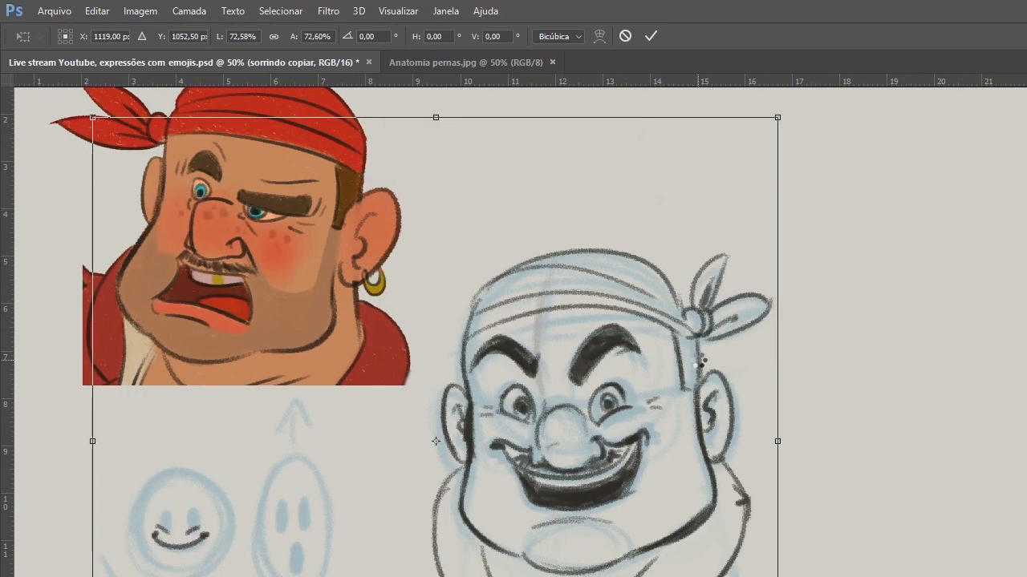
{"action": "key", "text": "Return"}
Select the blue construction sketch under the smiling pirate and hide it, leaving only the dark line art.
{"action": "mouse_move", "coordinate": [784, 262]}
{"action": "left_mouse_down"}
{"action": "mouse_move", "coordinate": [601, 433]}
{"action": "mouse_move", "coordinate": [598, 466]}
{"action": "mouse_move", "coordinate": [501, 505]}
{"action": "left_mouse_up"}
{"action": "key", "text": "z"}
{"action": "left_click", "coordinate": [548, 510]}
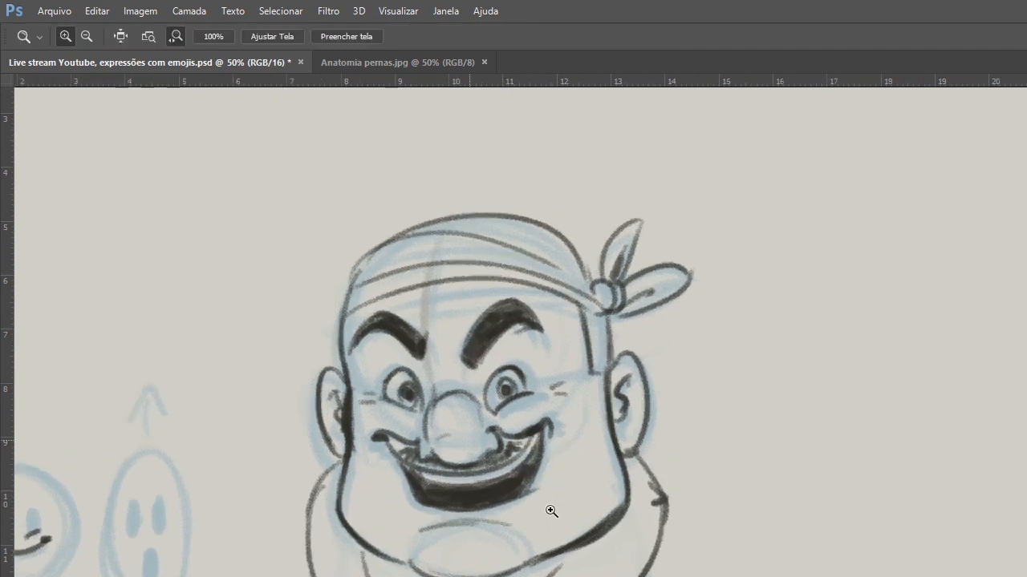
{"action": "key", "text": "v"}
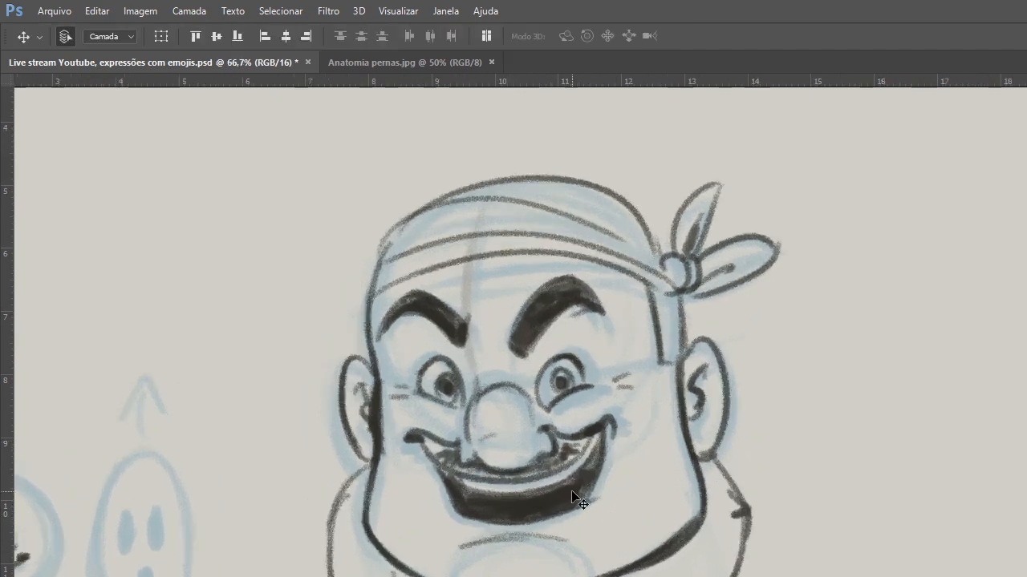
{"action": "left_click", "coordinate": [644, 543]}
{"action": "key", "text": "ctrl+comma"}
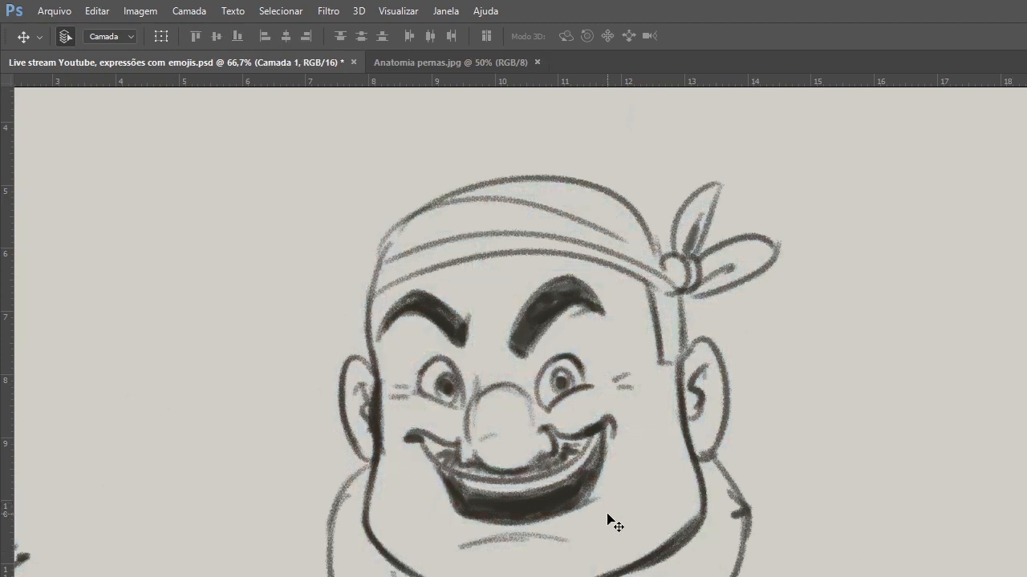
Select the smiling pirate's line art layer and move it sideways to free canvas space beside it.
{"action": "left_click", "coordinate": [682, 544]}
{"action": "left_click_drag", "start_coordinate": [669, 552], "coordinate": [587, 558]}
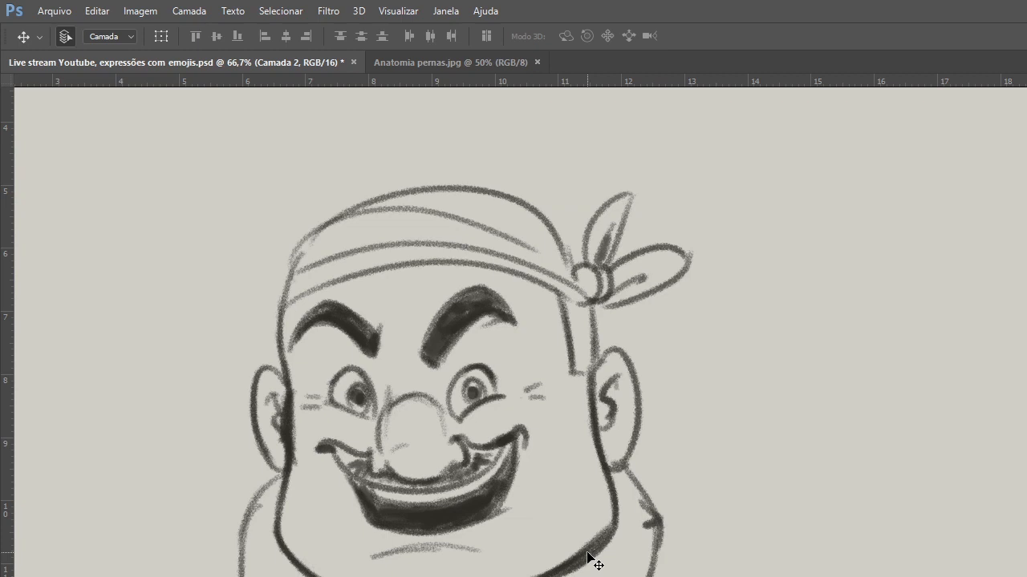
{"action": "mouse_move", "coordinate": [465, 294]}
{"action": "left_mouse_down"}
{"action": "mouse_move", "coordinate": [442, 282]}
{"action": "mouse_move", "coordinate": [439, 290]}
{"action": "left_mouse_up"}
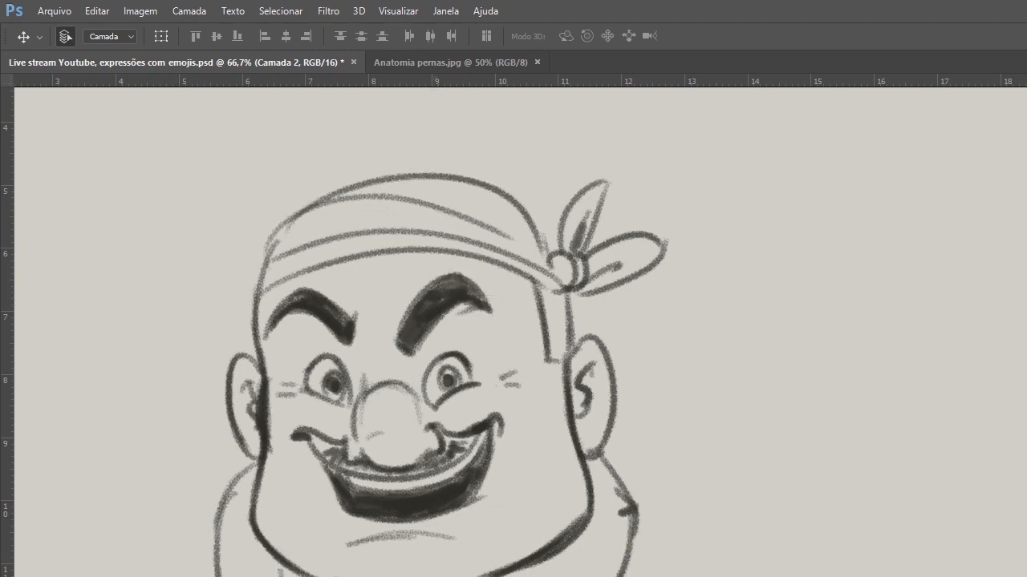
Lower the smiling pirate line art layer's opacity to 30%.
{"action": "key", "text": "5"}
{"action": "key", "text": "4"}
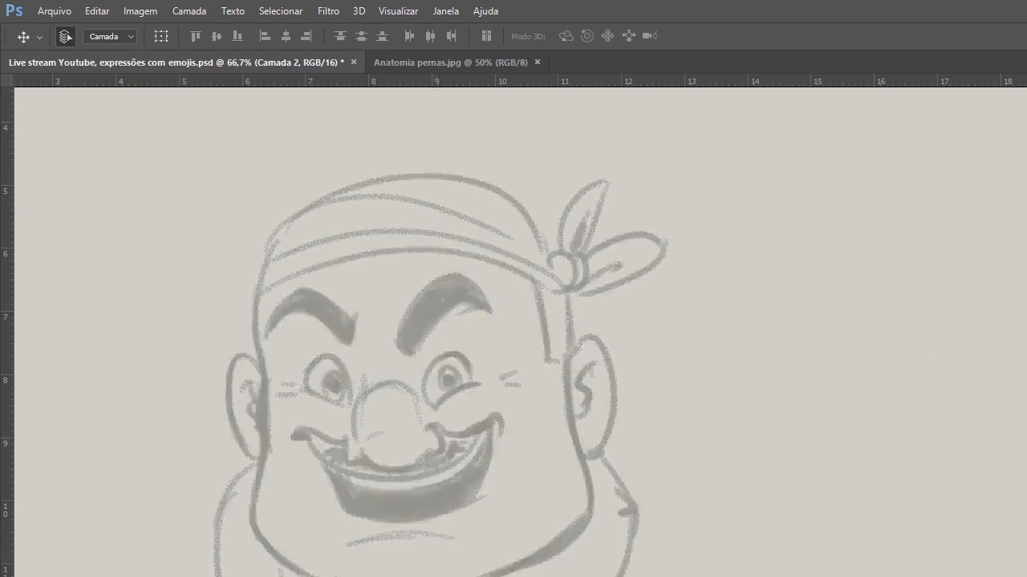
{"action": "key", "text": "3"}
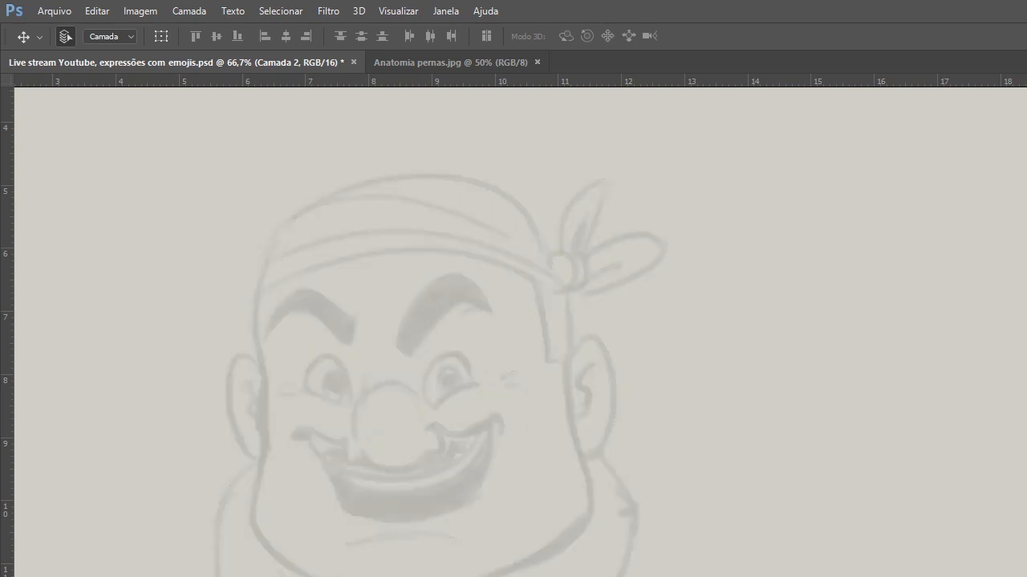
Create a new layer for the clean line art and start the upper side of the face with a 40 px brush.
{"action": "key", "text": "ctrl+shift+alt+n"}
{"action": "key", "text": "b"}
{"action": "right_click", "coordinate": [396, 338]}
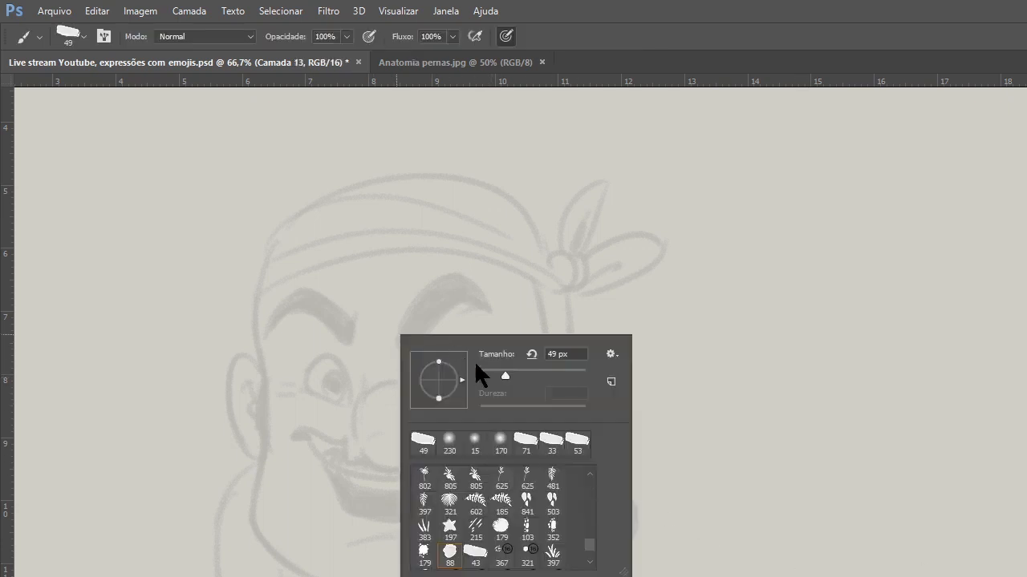
{"action": "left_click", "coordinate": [501, 370]}
{"action": "left_click", "coordinate": [491, 292]}
{"action": "left_click", "coordinate": [343, 351], "text": "ctrl"}
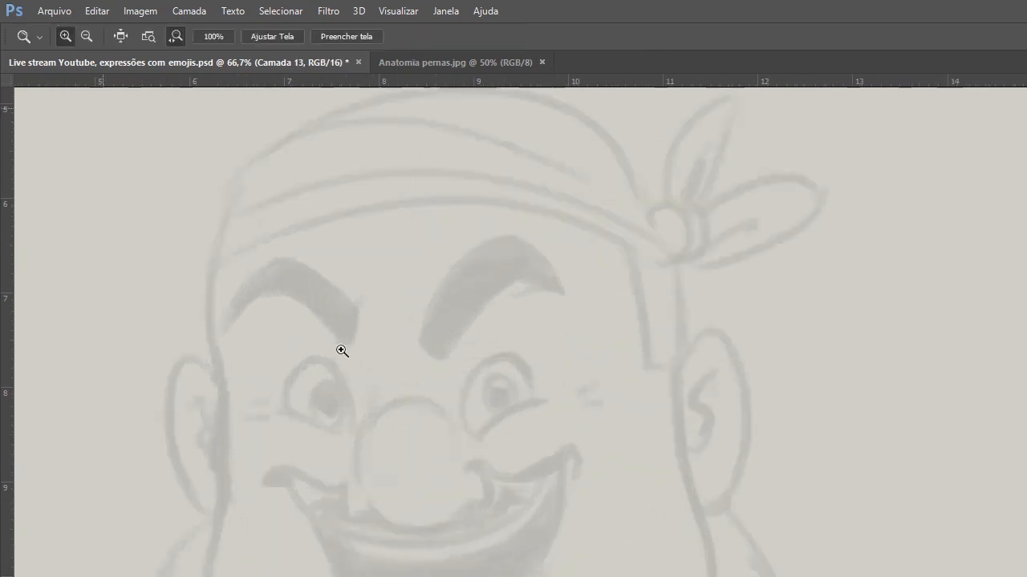
{"action": "left_click_drag", "start_coordinate": [307, 361], "coordinate": [301, 329]}
{"action": "left_click_drag", "start_coordinate": [215, 197], "coordinate": [202, 281]}
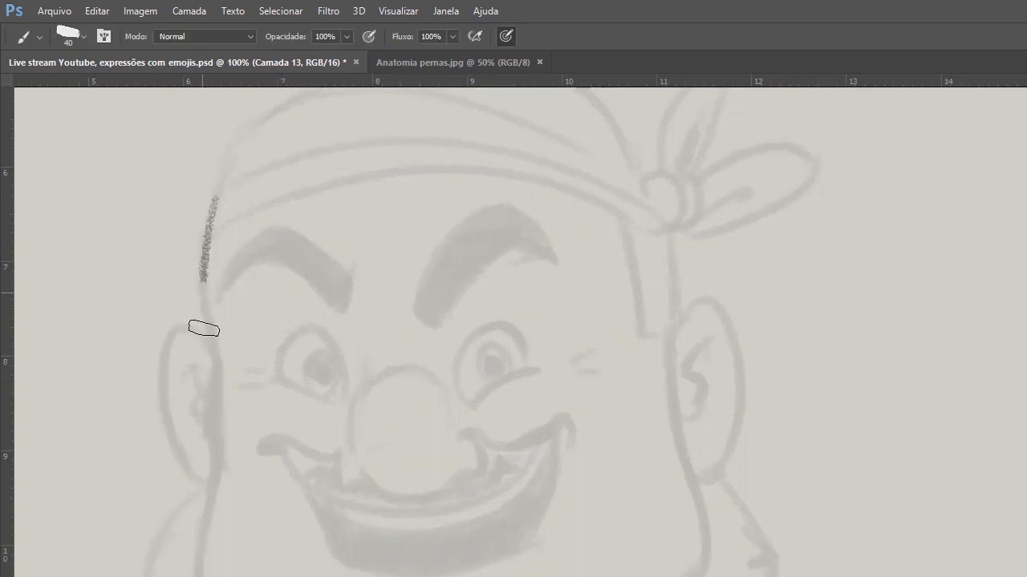
Reduce the brush to 31 px and trace the left side of the face from the bandana down the cheek.
{"action": "right_click", "coordinate": [206, 207]}
{"action": "left_click", "coordinate": [259, 254]}
{"action": "left_click", "coordinate": [206, 206]}
{"action": "mouse_move", "coordinate": [215, 202]}
{"action": "left_mouse_down"}
{"action": "mouse_move", "coordinate": [202, 308]}
{"action": "mouse_move", "coordinate": [206, 257]}
{"action": "mouse_move", "coordinate": [214, 353]}
{"action": "left_mouse_up"}
{"action": "left_click_drag", "start_coordinate": [202, 288], "coordinate": [222, 408]}
{"action": "left_click_drag", "start_coordinate": [216, 357], "coordinate": [213, 433]}
{"action": "left_click_drag", "start_coordinate": [213, 395], "coordinate": [207, 533]}
{"action": "left_click_drag", "start_coordinate": [213, 464], "coordinate": [205, 554]}
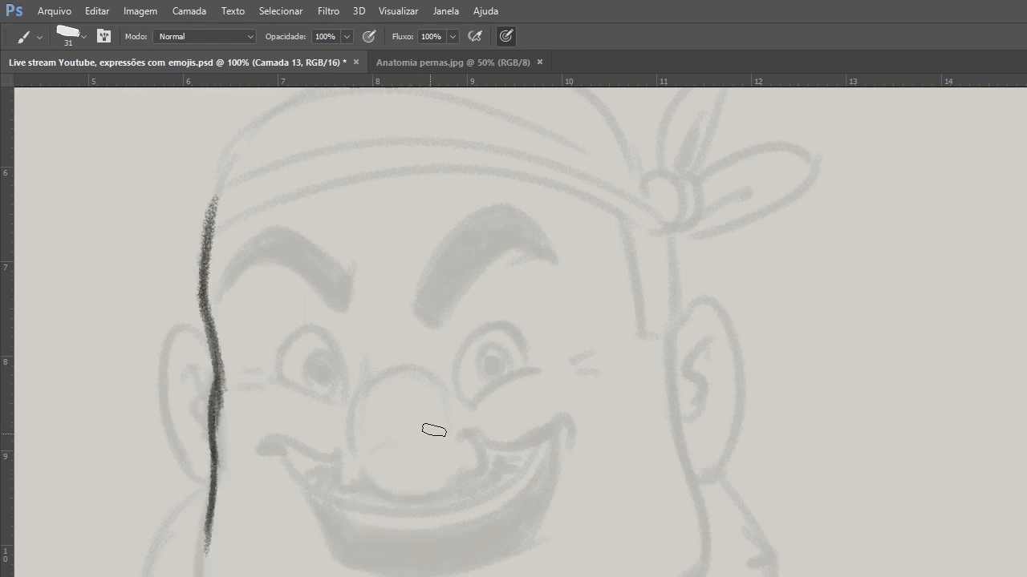
Trace the outlines of both eyes over the guide, giving them thick upper lids and slanted lower lids.
{"action": "mouse_move", "coordinate": [472, 403]}
{"action": "left_mouse_down"}
{"action": "mouse_move", "coordinate": [522, 370]}
{"action": "mouse_move", "coordinate": [479, 341]}
{"action": "mouse_move", "coordinate": [513, 325]}
{"action": "left_mouse_up"}
{"action": "mouse_move", "coordinate": [469, 361]}
{"action": "left_mouse_down"}
{"action": "mouse_move", "coordinate": [523, 336]}
{"action": "mouse_move", "coordinate": [526, 369]}
{"action": "left_mouse_up"}
{"action": "mouse_move", "coordinate": [489, 331]}
{"action": "left_mouse_down"}
{"action": "mouse_move", "coordinate": [527, 362]}
{"action": "mouse_move", "coordinate": [527, 348]}
{"action": "left_mouse_up"}
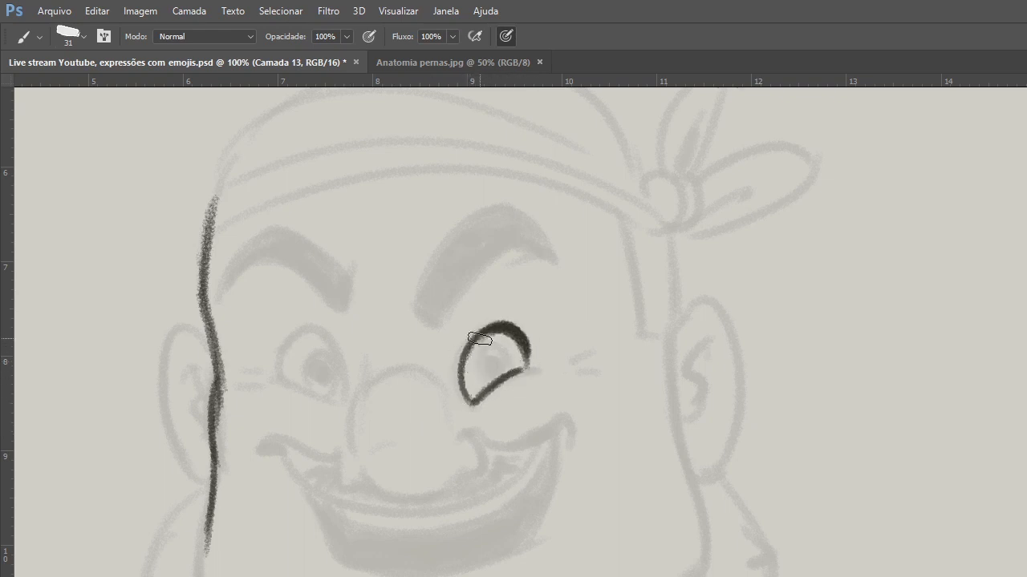
{"action": "left_click_drag", "start_coordinate": [287, 385], "coordinate": [342, 402]}
{"action": "mouse_move", "coordinate": [286, 383]}
{"action": "left_mouse_down"}
{"action": "mouse_move", "coordinate": [309, 333]}
{"action": "mouse_move", "coordinate": [345, 392]}
{"action": "left_mouse_up"}
{"action": "mouse_move", "coordinate": [316, 336]}
{"action": "left_mouse_down"}
{"action": "mouse_move", "coordinate": [346, 391]}
{"action": "mouse_move", "coordinate": [276, 371]}
{"action": "mouse_move", "coordinate": [325, 338]}
{"action": "mouse_move", "coordinate": [283, 365]}
{"action": "left_mouse_up"}
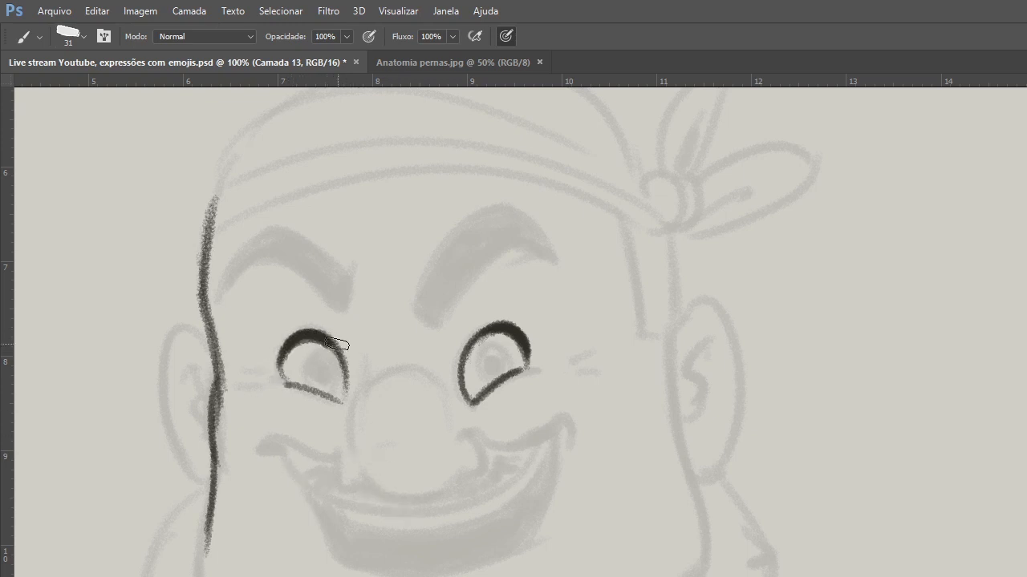
Extend the left cheek contour down to the jaw and trace the right side of the face with a thickening line.
{"action": "left_click_drag", "start_coordinate": [215, 458], "coordinate": [212, 576]}
{"action": "left_click_drag", "start_coordinate": [215, 481], "coordinate": [212, 576]}
{"action": "left_click_drag", "start_coordinate": [207, 531], "coordinate": [211, 576]}
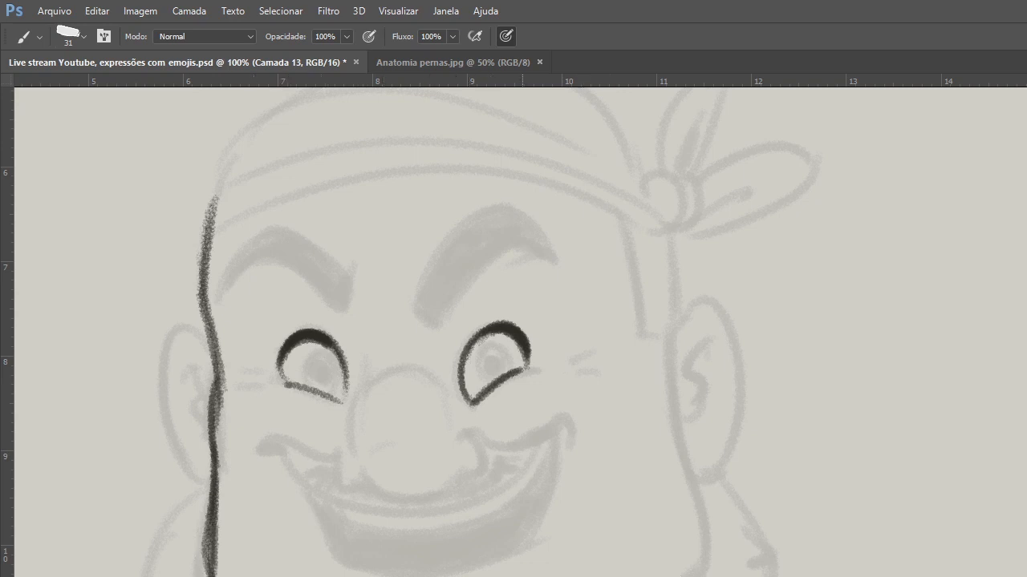
{"action": "left_click_drag", "start_coordinate": [663, 324], "coordinate": [691, 576]}
{"action": "left_click_drag", "start_coordinate": [672, 401], "coordinate": [691, 569]}
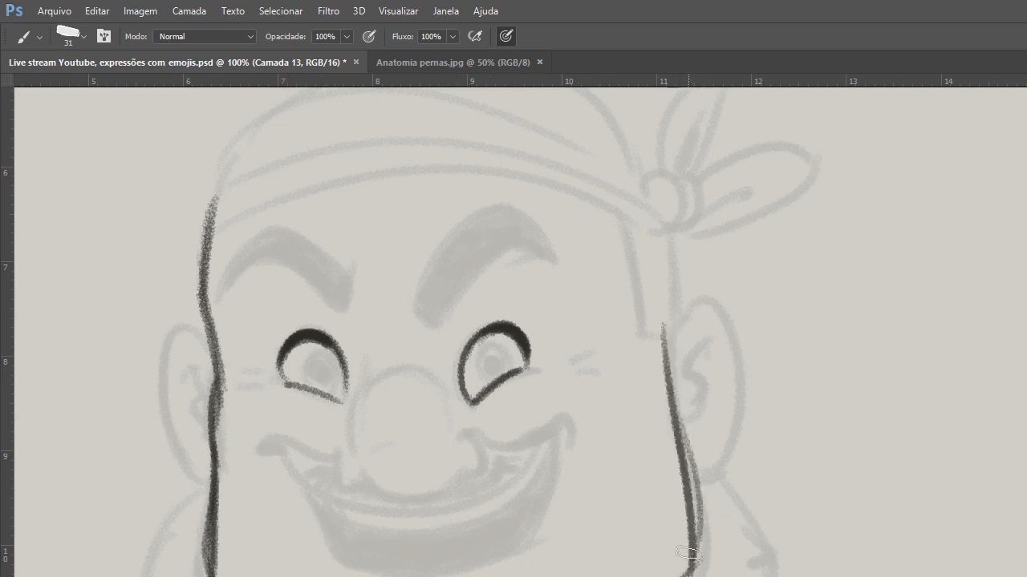
{"action": "left_click_drag", "start_coordinate": [674, 425], "coordinate": [692, 576]}
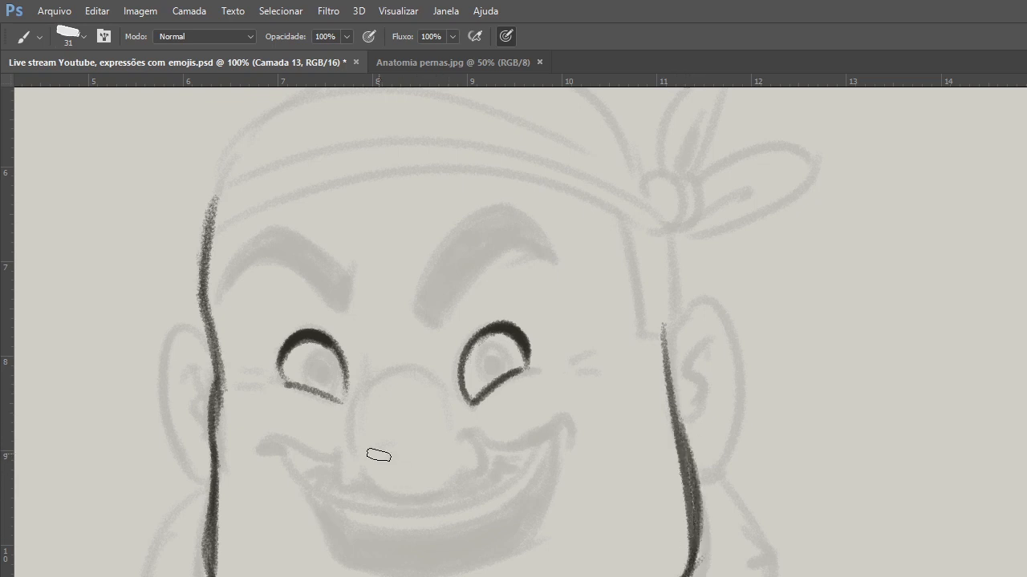
Draw the underside of the nose and the curved smile with its corners, and add the irises and pupils.
{"action": "mouse_move", "coordinate": [345, 450]}
{"action": "left_mouse_down"}
{"action": "mouse_move", "coordinate": [348, 480]}
{"action": "mouse_move", "coordinate": [360, 470]}
{"action": "mouse_move", "coordinate": [414, 497]}
{"action": "mouse_move", "coordinate": [454, 482]}
{"action": "mouse_move", "coordinate": [470, 436]}
{"action": "left_mouse_up"}
{"action": "mouse_move", "coordinate": [277, 456]}
{"action": "left_mouse_down"}
{"action": "mouse_move", "coordinate": [328, 463]}
{"action": "mouse_move", "coordinate": [571, 422]}
{"action": "left_mouse_up"}
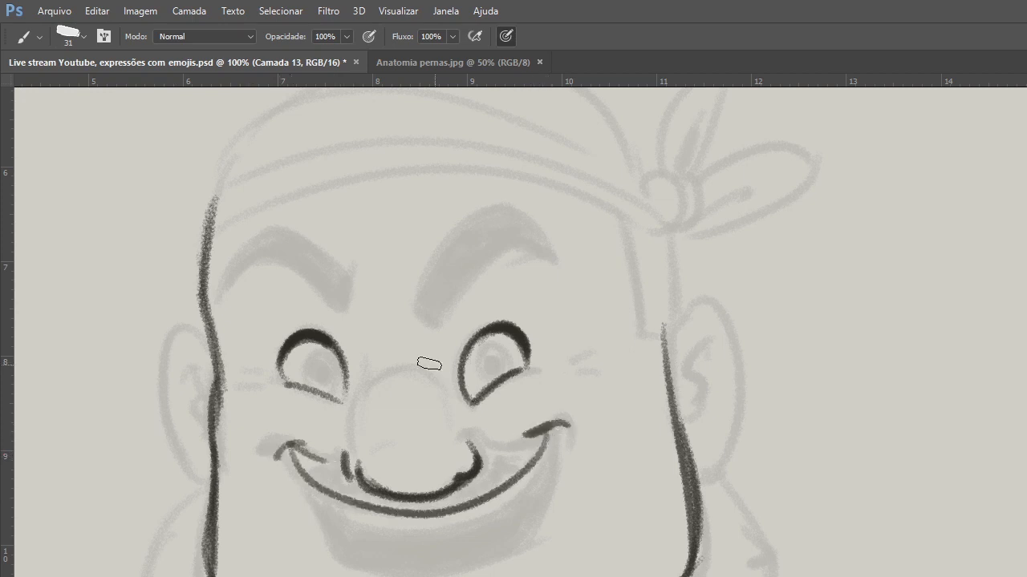
{"action": "mouse_move", "coordinate": [324, 370]}
{"action": "left_mouse_down"}
{"action": "mouse_move", "coordinate": [328, 403]}
{"action": "mouse_move", "coordinate": [315, 383]}
{"action": "left_mouse_up"}
{"action": "left_click_drag", "start_coordinate": [489, 363], "coordinate": [483, 377]}
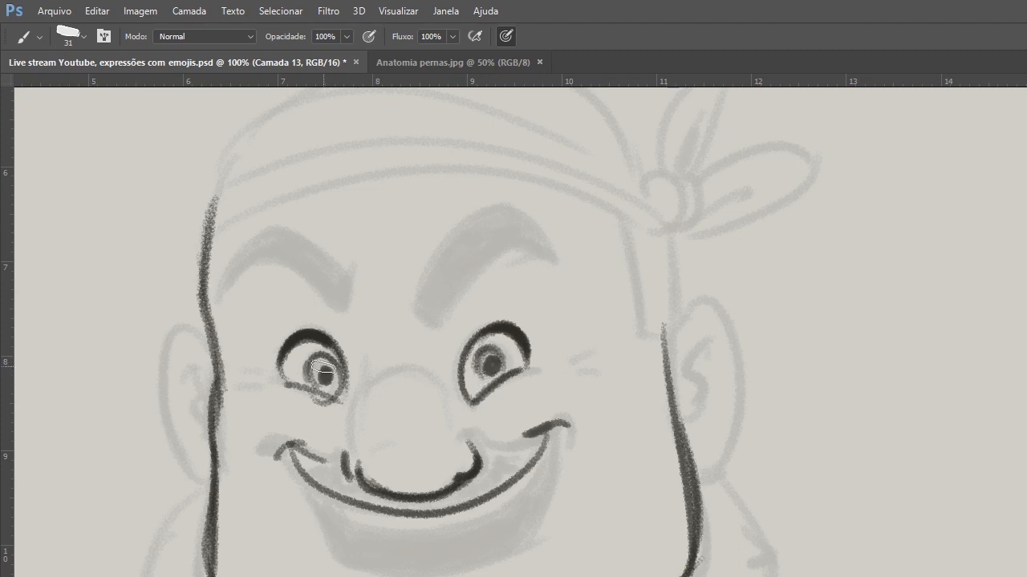
{"action": "left_click_drag", "start_coordinate": [323, 370], "coordinate": [310, 362]}
Draw both arched eyebrows over the guide and fill them in dark with repeated strokes.
{"action": "left_click_drag", "start_coordinate": [231, 285], "coordinate": [333, 281]}
{"action": "mouse_move", "coordinate": [481, 217]}
{"action": "left_mouse_down"}
{"action": "mouse_move", "coordinate": [429, 322]}
{"action": "mouse_move", "coordinate": [510, 251]}
{"action": "left_mouse_up"}
{"action": "mouse_move", "coordinate": [435, 316]}
{"action": "left_mouse_down"}
{"action": "mouse_move", "coordinate": [475, 239]}
{"action": "mouse_move", "coordinate": [432, 311]}
{"action": "mouse_move", "coordinate": [433, 299]}
{"action": "mouse_move", "coordinate": [437, 309]}
{"action": "mouse_move", "coordinate": [475, 234]}
{"action": "mouse_move", "coordinate": [535, 253]}
{"action": "left_mouse_up"}
{"action": "mouse_move", "coordinate": [332, 284]}
{"action": "left_mouse_down"}
{"action": "mouse_move", "coordinate": [277, 248]}
{"action": "mouse_move", "coordinate": [233, 279]}
{"action": "left_mouse_up"}
{"action": "left_click_drag", "start_coordinate": [241, 259], "coordinate": [334, 285]}
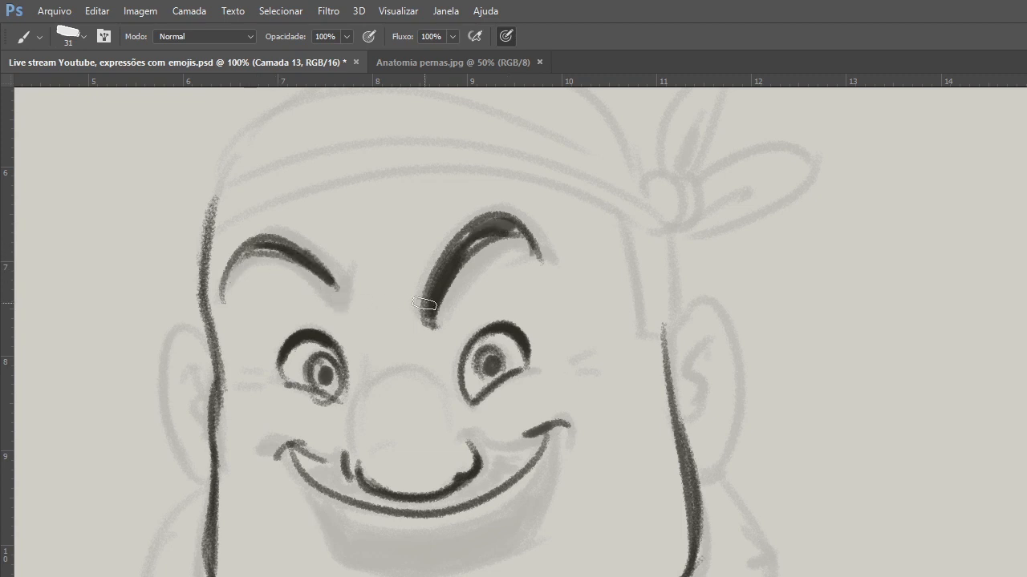
{"action": "left_click_drag", "start_coordinate": [277, 255], "coordinate": [332, 289]}
{"action": "left_click_drag", "start_coordinate": [246, 251], "coordinate": [333, 288]}
{"action": "mouse_move", "coordinate": [487, 362]}
{"action": "left_mouse_down"}
{"action": "mouse_move", "coordinate": [492, 385]}
{"action": "mouse_move", "coordinate": [492, 369]}
{"action": "left_mouse_up"}
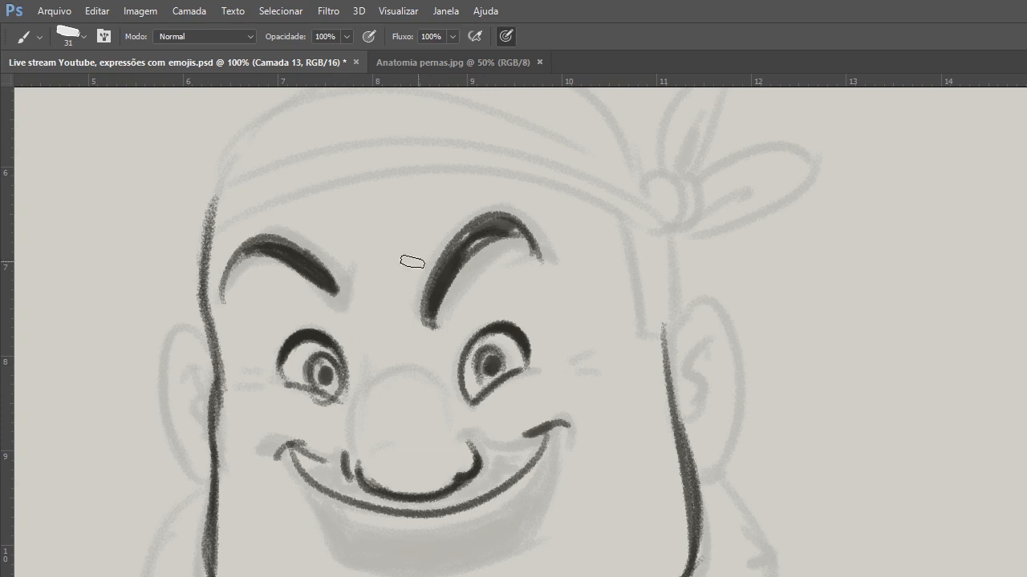
{"action": "mouse_move", "coordinate": [284, 257]}
{"action": "left_mouse_down"}
{"action": "mouse_move", "coordinate": [324, 290]}
{"action": "mouse_move", "coordinate": [270, 251]}
{"action": "mouse_move", "coordinate": [332, 296]}
{"action": "mouse_move", "coordinate": [293, 251]}
{"action": "mouse_move", "coordinate": [335, 289]}
{"action": "left_mouse_up"}
{"action": "mouse_move", "coordinate": [501, 239]}
{"action": "left_mouse_down"}
{"action": "mouse_move", "coordinate": [476, 252]}
{"action": "mouse_move", "coordinate": [432, 321]}
{"action": "left_mouse_up"}
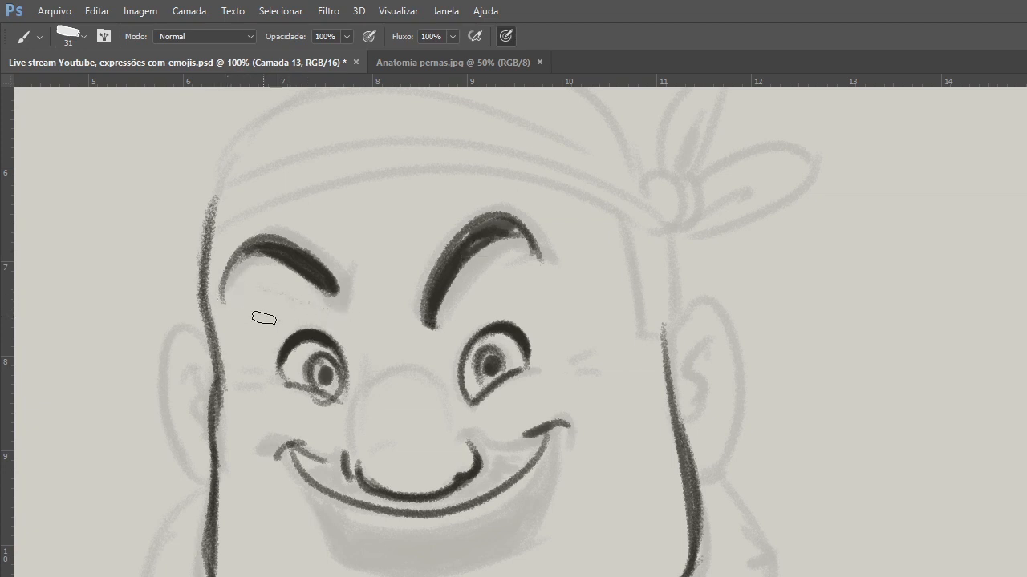
Erase the excess under the left eyebrow, repaint its lower edge with the brush, and extend the lid line of the eye below.
{"action": "left_click_drag", "start_coordinate": [229, 305], "coordinate": [331, 300]}
{"action": "left_click_drag", "start_coordinate": [237, 287], "coordinate": [314, 287]}
{"action": "key", "text": "e"}
{"action": "right_click", "coordinate": [272, 251]}
{"action": "left_click", "coordinate": [370, 285]}
{"action": "left_click", "coordinate": [371, 213]}
{"action": "mouse_move", "coordinate": [245, 310]}
{"action": "left_mouse_down"}
{"action": "mouse_move", "coordinate": [279, 281]}
{"action": "mouse_move", "coordinate": [235, 300]}
{"action": "mouse_move", "coordinate": [312, 302]}
{"action": "mouse_move", "coordinate": [312, 287]}
{"action": "mouse_move", "coordinate": [276, 272]}
{"action": "mouse_move", "coordinate": [261, 304]}
{"action": "mouse_move", "coordinate": [310, 294]}
{"action": "left_mouse_up"}
{"action": "key", "text": "b"}
{"action": "mouse_move", "coordinate": [241, 277]}
{"action": "left_mouse_down"}
{"action": "mouse_move", "coordinate": [317, 284]}
{"action": "mouse_move", "coordinate": [259, 253]}
{"action": "mouse_move", "coordinate": [319, 288]}
{"action": "mouse_move", "coordinate": [296, 263]}
{"action": "mouse_move", "coordinate": [304, 273]}
{"action": "mouse_move", "coordinate": [249, 258]}
{"action": "mouse_move", "coordinate": [319, 293]}
{"action": "left_mouse_up"}
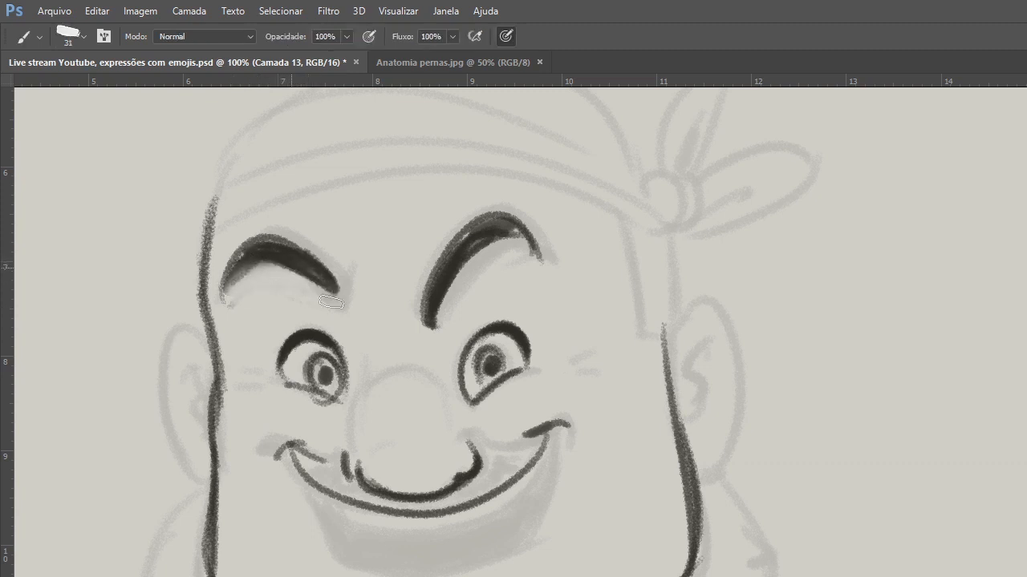
{"action": "left_click_drag", "start_coordinate": [242, 268], "coordinate": [335, 295]}
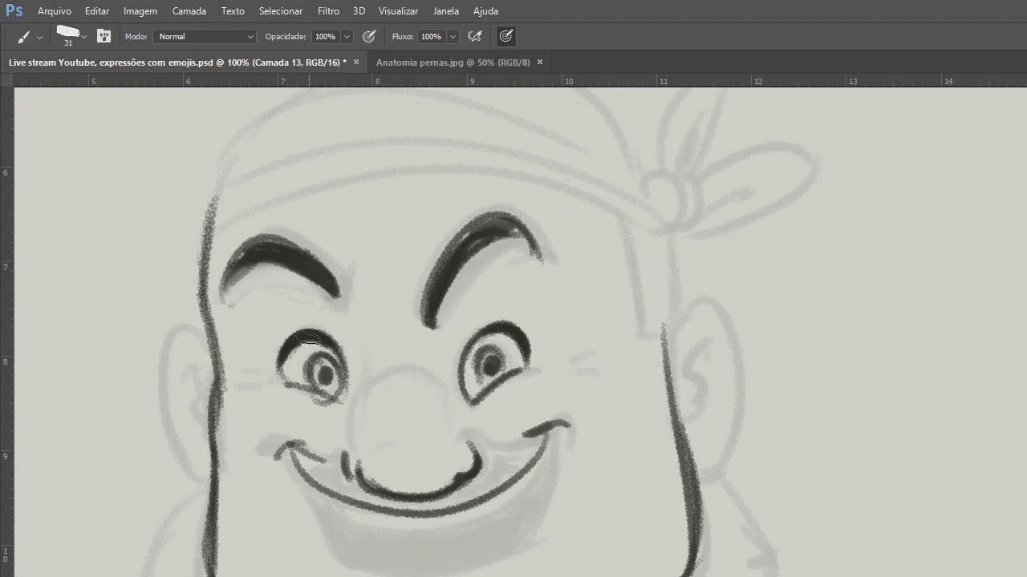
{"action": "left_click_drag", "start_coordinate": [288, 346], "coordinate": [277, 379]}
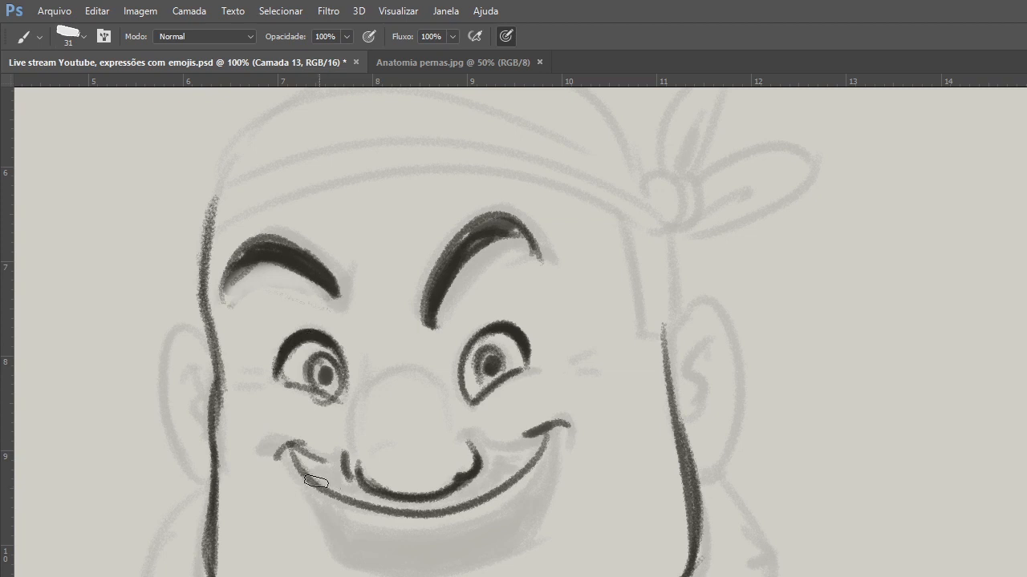
Add the lower curve of the open smile, shade the band under the nose, and darken the right mouth corner.
{"action": "left_click_drag", "start_coordinate": [320, 493], "coordinate": [531, 470]}
{"action": "mouse_move", "coordinate": [329, 497]}
{"action": "left_mouse_down"}
{"action": "mouse_move", "coordinate": [472, 499]}
{"action": "mouse_move", "coordinate": [541, 449]}
{"action": "left_mouse_up"}
{"action": "mouse_move", "coordinate": [479, 494]}
{"action": "left_mouse_down"}
{"action": "mouse_move", "coordinate": [522, 456]}
{"action": "mouse_move", "coordinate": [473, 491]}
{"action": "left_mouse_up"}
{"action": "left_click_drag", "start_coordinate": [365, 507], "coordinate": [528, 455]}
{"action": "mouse_move", "coordinate": [476, 492]}
{"action": "left_mouse_down"}
{"action": "mouse_move", "coordinate": [536, 458]}
{"action": "mouse_move", "coordinate": [489, 495]}
{"action": "left_mouse_up"}
{"action": "left_click_drag", "start_coordinate": [344, 503], "coordinate": [513, 488]}
{"action": "left_click_drag", "start_coordinate": [526, 435], "coordinate": [571, 423]}
Thicken the right side contour of the face and draw the ear with its hanging earring.
{"action": "left_click_drag", "start_coordinate": [657, 283], "coordinate": [675, 367]}
{"action": "left_click_drag", "start_coordinate": [667, 327], "coordinate": [699, 518]}
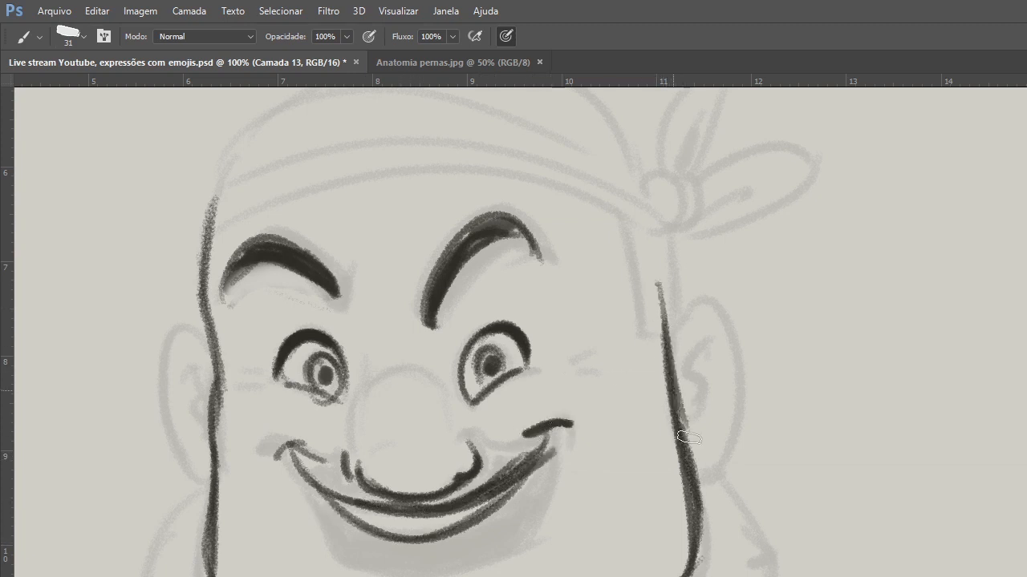
{"action": "left_click_drag", "start_coordinate": [685, 417], "coordinate": [698, 549]}
{"action": "mouse_move", "coordinate": [668, 327]}
{"action": "left_mouse_down"}
{"action": "mouse_move", "coordinate": [686, 316]}
{"action": "mouse_move", "coordinate": [720, 356]}
{"action": "mouse_move", "coordinate": [716, 413]}
{"action": "left_mouse_up"}
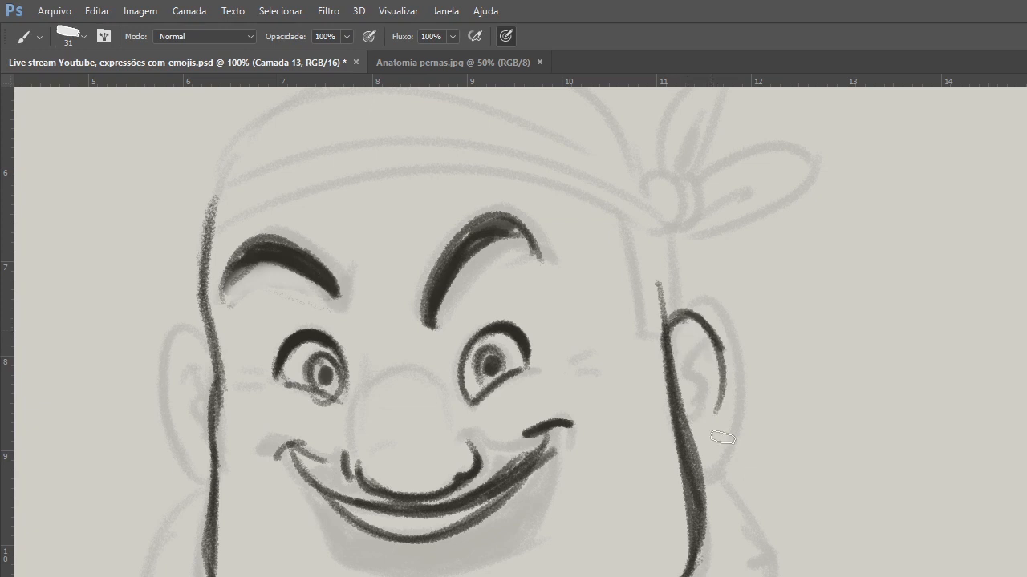
{"action": "left_click_drag", "start_coordinate": [712, 322], "coordinate": [704, 459]}
{"action": "left_click_drag", "start_coordinate": [702, 429], "coordinate": [738, 563]}
Darken the left face contour and trace the bandana's lower edge across the forehead toward the ear.
{"action": "left_click_drag", "start_coordinate": [634, 439], "coordinate": [680, 547]}
{"action": "mouse_move", "coordinate": [251, 366]}
{"action": "left_mouse_down"}
{"action": "mouse_move", "coordinate": [260, 528]}
{"action": "mouse_move", "coordinate": [270, 453]}
{"action": "mouse_move", "coordinate": [258, 515]}
{"action": "left_mouse_up"}
{"action": "left_click_drag", "start_coordinate": [258, 457], "coordinate": [254, 557]}
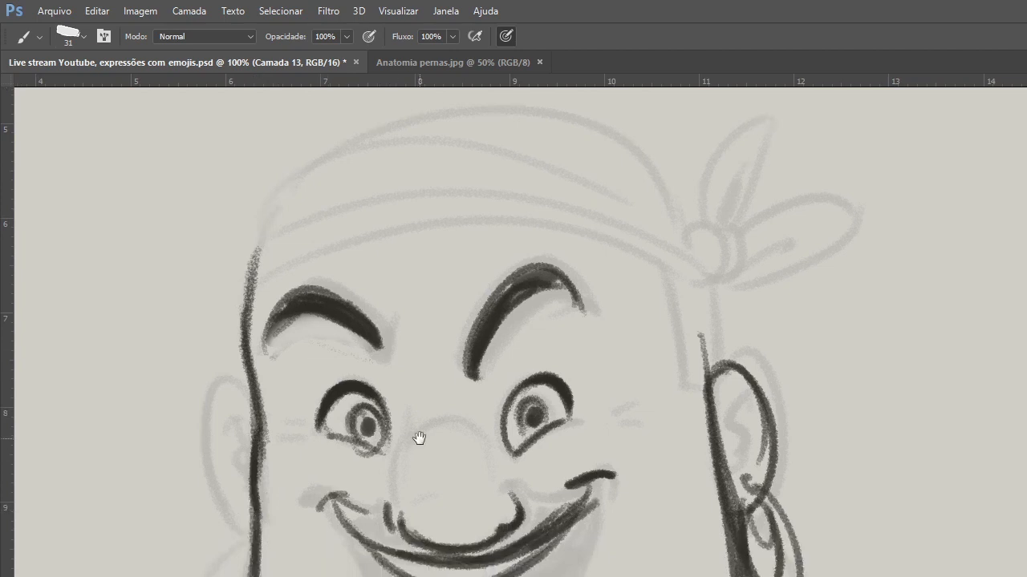
{"action": "left_click_drag", "start_coordinate": [419, 439], "coordinate": [370, 533]}
{"action": "mouse_move", "coordinate": [638, 407]}
{"action": "left_mouse_down"}
{"action": "mouse_move", "coordinate": [201, 374]}
{"action": "mouse_move", "coordinate": [638, 405]}
{"action": "mouse_move", "coordinate": [647, 435]}
{"action": "left_mouse_up"}
{"action": "left_click_drag", "start_coordinate": [537, 506], "coordinate": [556, 420]}
{"action": "left_click_drag", "start_coordinate": [645, 441], "coordinate": [490, 436]}
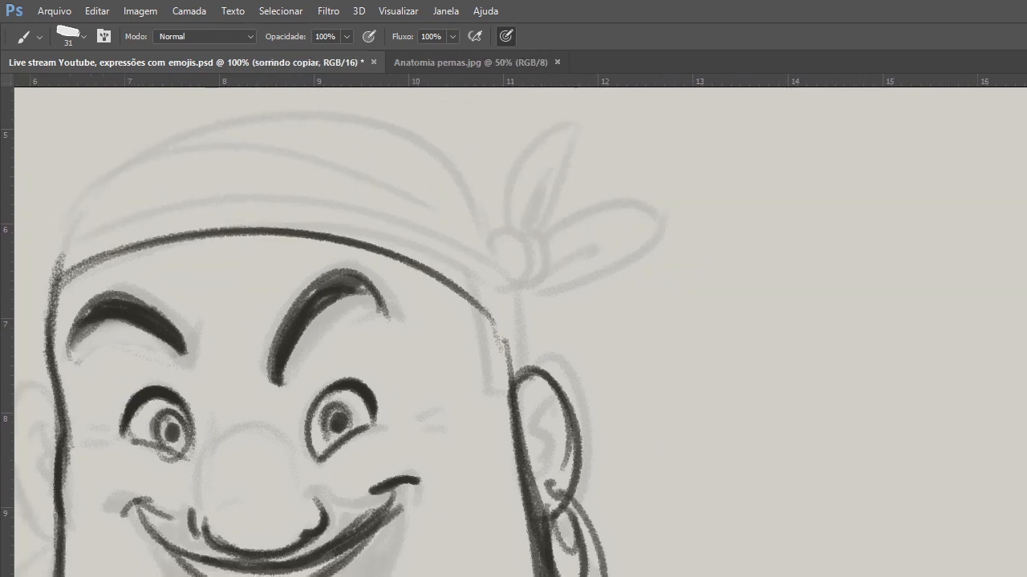
On a new layer over an empty canvas, sketch a new head with a cranium circle, tapering sides, jaw and ear.
{"action": "key", "text": "ctrl+shift+alt+n"}
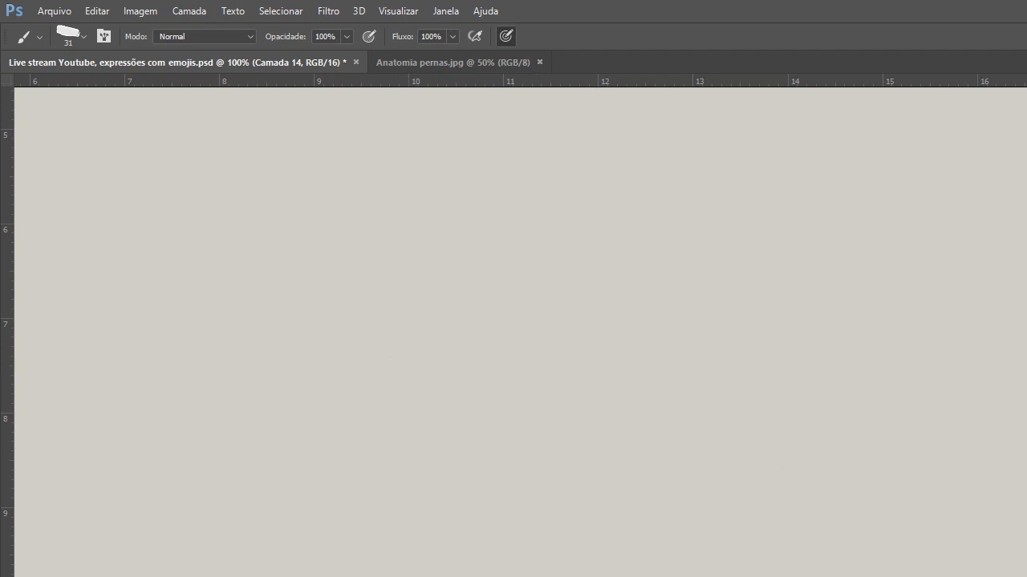
{"action": "key", "text": "ctrl+z"}
{"action": "key", "text": "ctrl+shift+alt+n"}
{"action": "mouse_move", "coordinate": [411, 256]}
{"action": "left_mouse_down"}
{"action": "mouse_move", "coordinate": [564, 252]}
{"action": "mouse_move", "coordinate": [599, 369]}
{"action": "mouse_move", "coordinate": [348, 353]}
{"action": "mouse_move", "coordinate": [398, 576]}
{"action": "left_mouse_up"}
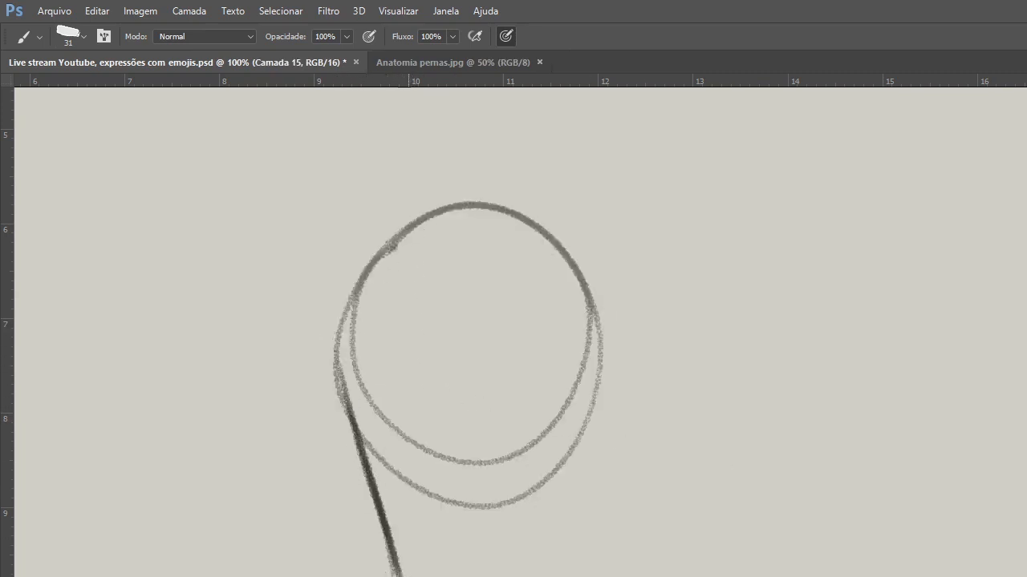
{"action": "left_click_drag", "start_coordinate": [548, 576], "coordinate": [593, 414]}
{"action": "mouse_move", "coordinate": [571, 554]}
{"action": "left_mouse_down"}
{"action": "mouse_move", "coordinate": [593, 407]}
{"action": "mouse_move", "coordinate": [585, 443]}
{"action": "left_mouse_up"}
{"action": "mouse_move", "coordinate": [600, 412]}
{"action": "left_mouse_down"}
{"action": "mouse_move", "coordinate": [612, 386]}
{"action": "mouse_move", "coordinate": [640, 461]}
{"action": "mouse_move", "coordinate": [603, 498]}
{"action": "left_mouse_up"}
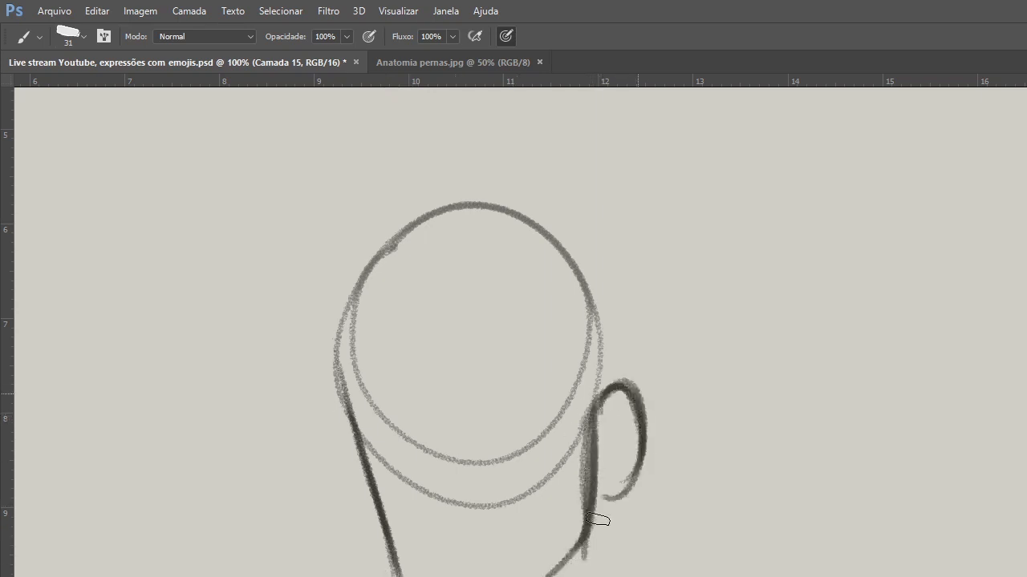
{"action": "left_click_drag", "start_coordinate": [643, 451], "coordinate": [616, 499]}
Reinforce the new head's side contour and cranium dome, and add the neck line below the ear.
{"action": "left_click_drag", "start_coordinate": [345, 354], "coordinate": [409, 576]}
{"action": "mouse_move", "coordinate": [365, 467]}
{"action": "left_mouse_down"}
{"action": "mouse_move", "coordinate": [403, 576]}
{"action": "mouse_move", "coordinate": [393, 576]}
{"action": "left_mouse_up"}
{"action": "left_click_drag", "start_coordinate": [349, 381], "coordinate": [494, 213]}
{"action": "left_click_drag", "start_coordinate": [390, 268], "coordinate": [603, 334]}
{"action": "left_click_drag", "start_coordinate": [600, 289], "coordinate": [595, 418]}
{"action": "left_click_drag", "start_coordinate": [591, 489], "coordinate": [594, 576]}
Sketch the new face's nose with a straight dark bridge line and a rounded tip and nostril.
{"action": "mouse_move", "coordinate": [416, 420]}
{"action": "left_mouse_down"}
{"action": "mouse_move", "coordinate": [419, 508]}
{"action": "mouse_move", "coordinate": [468, 529]}
{"action": "left_mouse_up"}
{"action": "left_click_drag", "start_coordinate": [420, 480], "coordinate": [428, 527]}
{"action": "left_click_drag", "start_coordinate": [418, 451], "coordinate": [422, 523]}
{"action": "left_click_drag", "start_coordinate": [417, 424], "coordinate": [418, 472]}
{"action": "mouse_move", "coordinate": [434, 418]}
{"action": "left_mouse_down"}
{"action": "mouse_move", "coordinate": [463, 527]}
{"action": "mouse_move", "coordinate": [425, 519]}
{"action": "mouse_move", "coordinate": [449, 531]}
{"action": "left_mouse_up"}
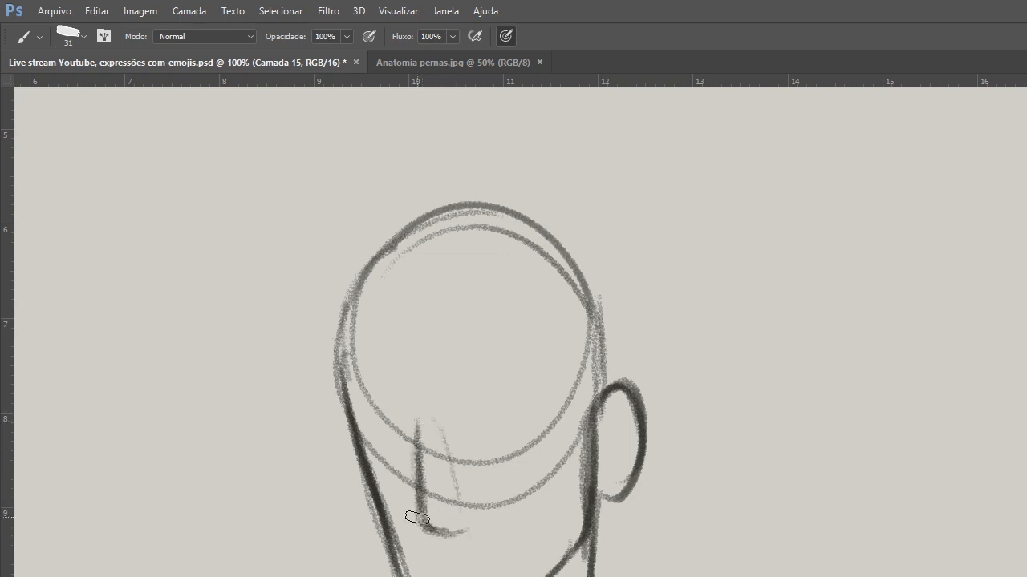
{"action": "left_click_drag", "start_coordinate": [418, 446], "coordinate": [423, 507]}
{"action": "mouse_move", "coordinate": [422, 507]}
{"action": "left_mouse_down"}
{"action": "mouse_move", "coordinate": [415, 519]}
{"action": "mouse_move", "coordinate": [443, 531]}
{"action": "mouse_move", "coordinate": [462, 516]}
{"action": "left_mouse_up"}
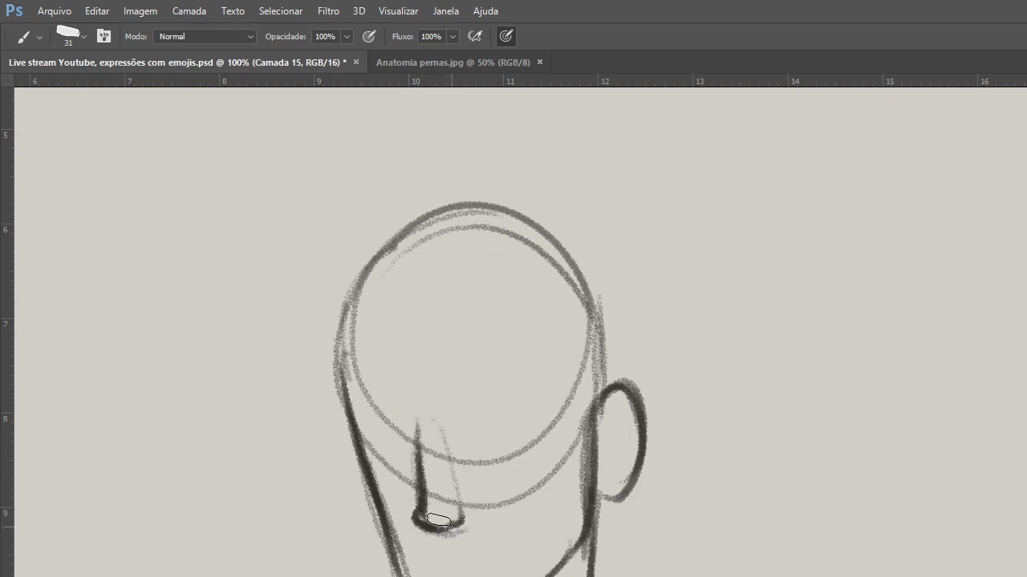
{"action": "left_click_drag", "start_coordinate": [409, 410], "coordinate": [423, 458]}
Add a curved eye guideline, outline both eyes on either side of the nose, and sketch a smirking mouth.
{"action": "left_click_drag", "start_coordinate": [363, 437], "coordinate": [545, 444]}
{"action": "left_click_drag", "start_coordinate": [463, 464], "coordinate": [529, 437]}
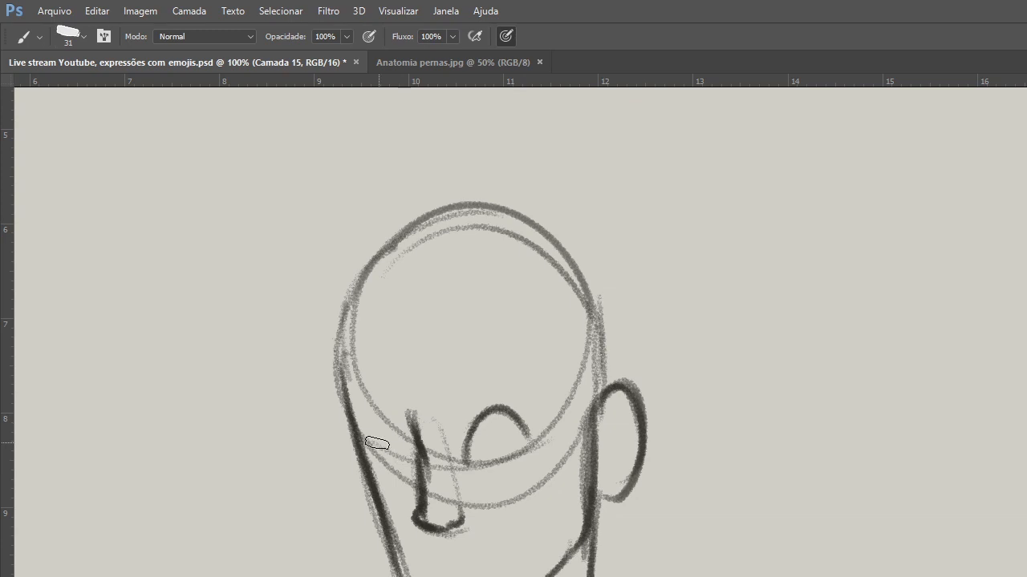
{"action": "left_click_drag", "start_coordinate": [376, 443], "coordinate": [415, 473]}
{"action": "mouse_move", "coordinate": [440, 545]}
{"action": "left_mouse_down"}
{"action": "mouse_move", "coordinate": [431, 551]}
{"action": "mouse_move", "coordinate": [499, 522]}
{"action": "left_mouse_up"}
Draw the inner ear detail, erase the ear's oversized outline, and redraw the ear narrower.
{"action": "left_click_drag", "start_coordinate": [603, 437], "coordinate": [615, 471]}
{"action": "key", "text": "e"}
{"action": "mouse_move", "coordinate": [619, 388]}
{"action": "left_mouse_down"}
{"action": "mouse_move", "coordinate": [619, 493]}
{"action": "mouse_move", "coordinate": [616, 478]}
{"action": "left_mouse_up"}
{"action": "key", "text": "b"}
{"action": "mouse_move", "coordinate": [601, 402]}
{"action": "left_mouse_down"}
{"action": "mouse_move", "coordinate": [628, 446]}
{"action": "mouse_move", "coordinate": [633, 433]}
{"action": "mouse_move", "coordinate": [617, 495]}
{"action": "left_mouse_up"}
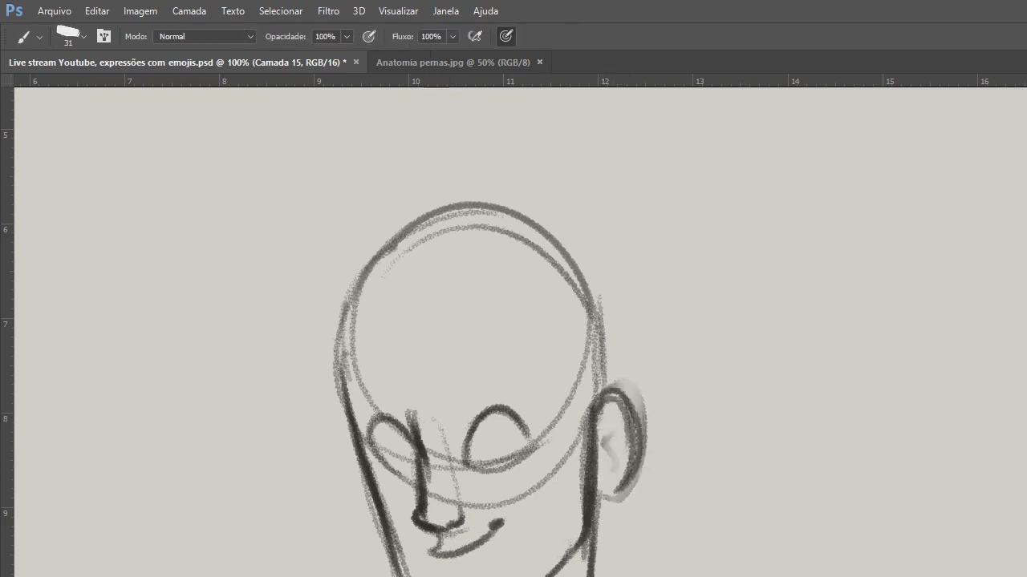
Thicken the mouth line and the near eye's lower lid, and draw dark irises looking sideways in both eyes.
{"action": "left_click_drag", "start_coordinate": [429, 552], "coordinate": [503, 522]}
{"action": "mouse_move", "coordinate": [476, 463]}
{"action": "left_mouse_down"}
{"action": "mouse_move", "coordinate": [531, 442]}
{"action": "mouse_move", "coordinate": [518, 434]}
{"action": "mouse_move", "coordinate": [511, 451]}
{"action": "left_mouse_up"}
{"action": "mouse_move", "coordinate": [506, 415]}
{"action": "left_mouse_down"}
{"action": "mouse_move", "coordinate": [506, 458]}
{"action": "mouse_move", "coordinate": [510, 449]}
{"action": "left_mouse_up"}
{"action": "mouse_move", "coordinate": [410, 437]}
{"action": "left_mouse_down"}
{"action": "mouse_move", "coordinate": [406, 449]}
{"action": "mouse_move", "coordinate": [401, 437]}
{"action": "mouse_move", "coordinate": [407, 449]}
{"action": "left_mouse_up"}
{"action": "left_click_drag", "start_coordinate": [495, 431], "coordinate": [503, 443]}
{"action": "left_click_drag", "start_coordinate": [408, 456], "coordinate": [377, 454]}
Sketch a separate nose study beside the head, showing the bridge, tip and nostril.
{"action": "mouse_move", "coordinate": [228, 480]}
{"action": "left_mouse_down"}
{"action": "mouse_move", "coordinate": [231, 428]}
{"action": "mouse_move", "coordinate": [209, 509]}
{"action": "mouse_move", "coordinate": [195, 518]}
{"action": "mouse_move", "coordinate": [236, 550]}
{"action": "left_mouse_up"}
{"action": "mouse_move", "coordinate": [231, 533]}
{"action": "left_mouse_down"}
{"action": "mouse_move", "coordinate": [262, 517]}
{"action": "mouse_move", "coordinate": [267, 535]}
{"action": "left_mouse_up"}
{"action": "left_click_drag", "start_coordinate": [218, 415], "coordinate": [233, 435]}
Darken the nose base and the lips, add the lower lip curve, and strengthen the jawline on both sides.
{"action": "mouse_move", "coordinate": [417, 512]}
{"action": "left_mouse_down"}
{"action": "mouse_move", "coordinate": [451, 524]}
{"action": "mouse_move", "coordinate": [443, 531]}
{"action": "left_mouse_up"}
{"action": "left_click_drag", "start_coordinate": [440, 538], "coordinate": [500, 528]}
{"action": "left_click_drag", "start_coordinate": [429, 563], "coordinate": [503, 529]}
{"action": "left_click_drag", "start_coordinate": [392, 531], "coordinate": [409, 576]}
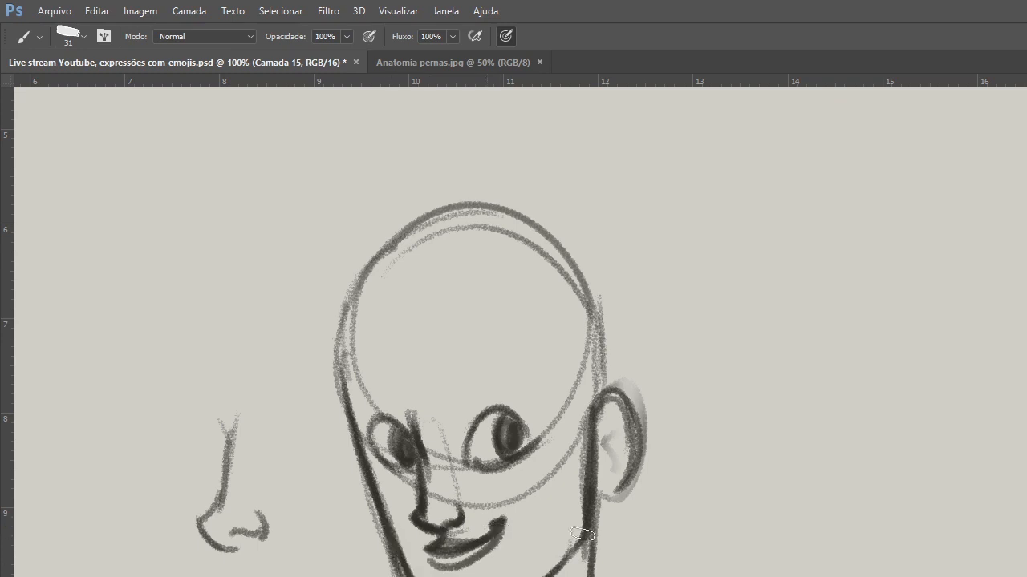
{"action": "left_click_drag", "start_coordinate": [598, 518], "coordinate": [553, 576]}
Enclose the upper part of the cranium with the Lasso, cut it away, and clear the selection.
{"action": "left_click_drag", "start_coordinate": [332, 339], "coordinate": [358, 346]}
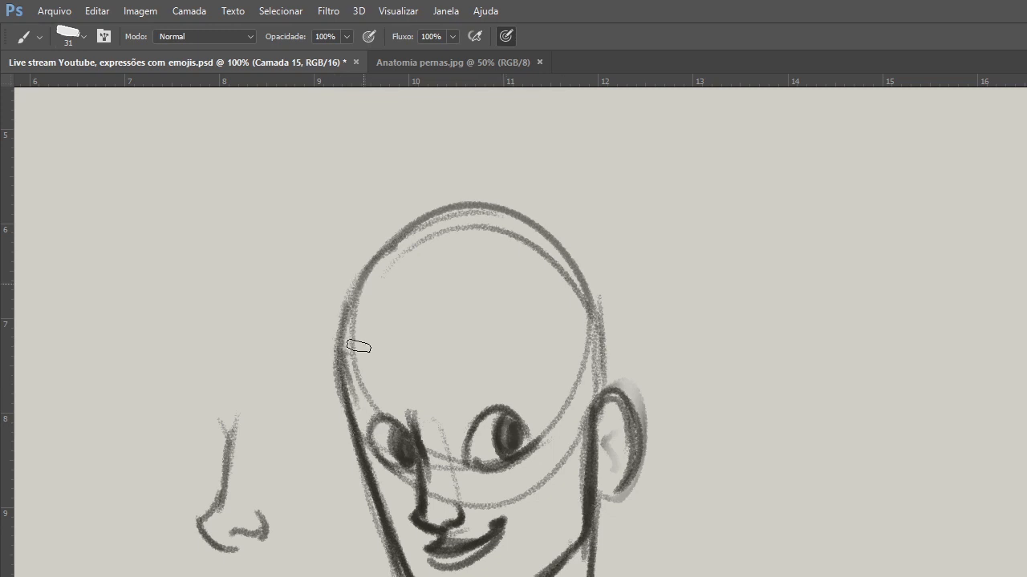
{"action": "left_click_drag", "start_coordinate": [360, 282], "coordinate": [567, 313]}
{"action": "key", "text": "l"}
{"action": "mouse_move", "coordinate": [496, 167]}
{"action": "left_mouse_down"}
{"action": "mouse_move", "coordinate": [344, 214]}
{"action": "mouse_move", "coordinate": [514, 132]}
{"action": "left_mouse_up"}
{"action": "key", "text": "ctrl+x"}
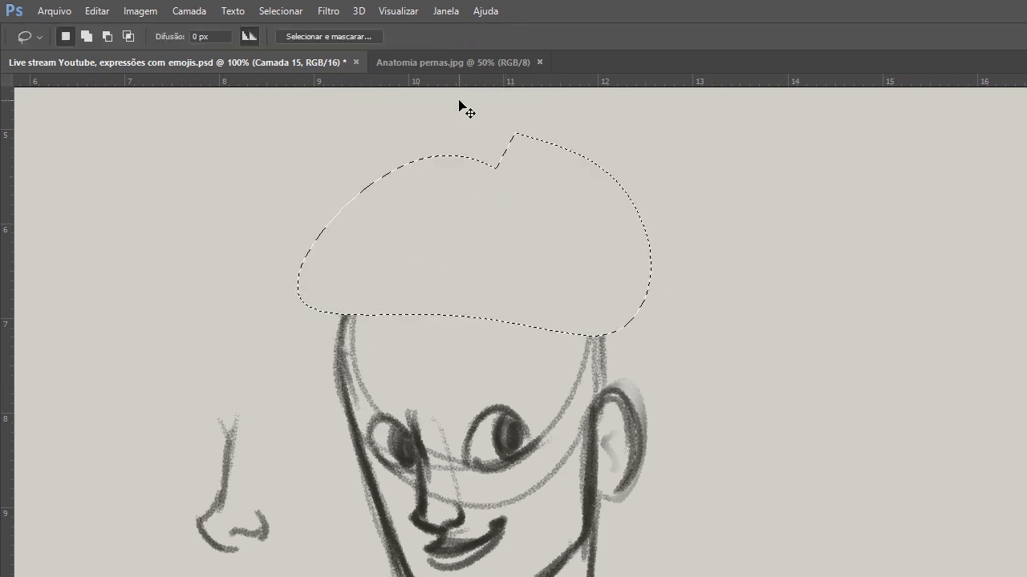
{"action": "key", "text": "ctrl+d"}
Redraw the top of the head as a lower, flatter dome joining both side contours.
{"action": "key", "text": "b"}
{"action": "mouse_move", "coordinate": [352, 319]}
{"action": "left_mouse_down"}
{"action": "mouse_move", "coordinate": [446, 258]}
{"action": "mouse_move", "coordinate": [498, 246]}
{"action": "left_mouse_up"}
{"action": "mouse_move", "coordinate": [513, 247]}
{"action": "left_mouse_down"}
{"action": "mouse_move", "coordinate": [549, 259]}
{"action": "mouse_move", "coordinate": [600, 338]}
{"action": "left_mouse_up"}
{"action": "mouse_move", "coordinate": [599, 337]}
{"action": "left_mouse_down"}
{"action": "mouse_move", "coordinate": [604, 376]}
{"action": "mouse_move", "coordinate": [496, 247]}
{"action": "left_mouse_up"}
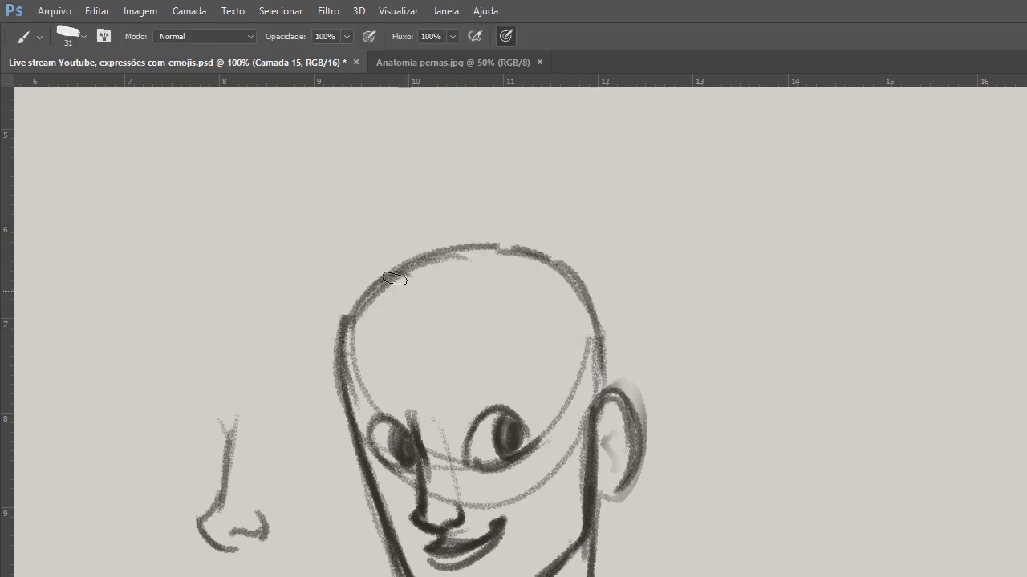
{"action": "left_click_drag", "start_coordinate": [395, 278], "coordinate": [584, 297]}
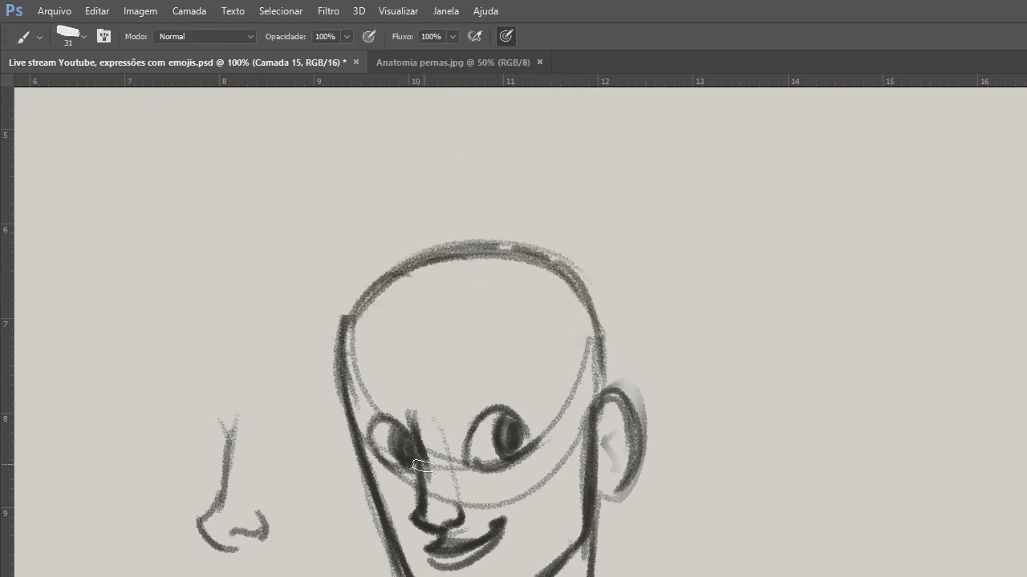
Erase the far eye and upper nose bridge, and redraw them with a narrower eye and a dark iris against the bridge.
{"action": "key", "text": "z"}
{"action": "left_click", "coordinate": [437, 469]}
{"action": "left_click", "coordinate": [437, 469]}
{"action": "key", "text": "e"}
{"action": "mouse_move", "coordinate": [377, 425]}
{"action": "left_mouse_down"}
{"action": "mouse_move", "coordinate": [366, 428]}
{"action": "mouse_move", "coordinate": [381, 460]}
{"action": "mouse_move", "coordinate": [381, 419]}
{"action": "mouse_move", "coordinate": [414, 492]}
{"action": "mouse_move", "coordinate": [349, 414]}
{"action": "mouse_move", "coordinate": [359, 446]}
{"action": "left_mouse_up"}
{"action": "key", "text": "b"}
{"action": "mouse_move", "coordinate": [342, 329]}
{"action": "left_mouse_down"}
{"action": "mouse_move", "coordinate": [366, 443]}
{"action": "mouse_move", "coordinate": [361, 473]}
{"action": "left_mouse_up"}
{"action": "left_click_drag", "start_coordinate": [366, 397], "coordinate": [360, 475]}
{"action": "left_click_drag", "start_coordinate": [340, 325], "coordinate": [366, 437]}
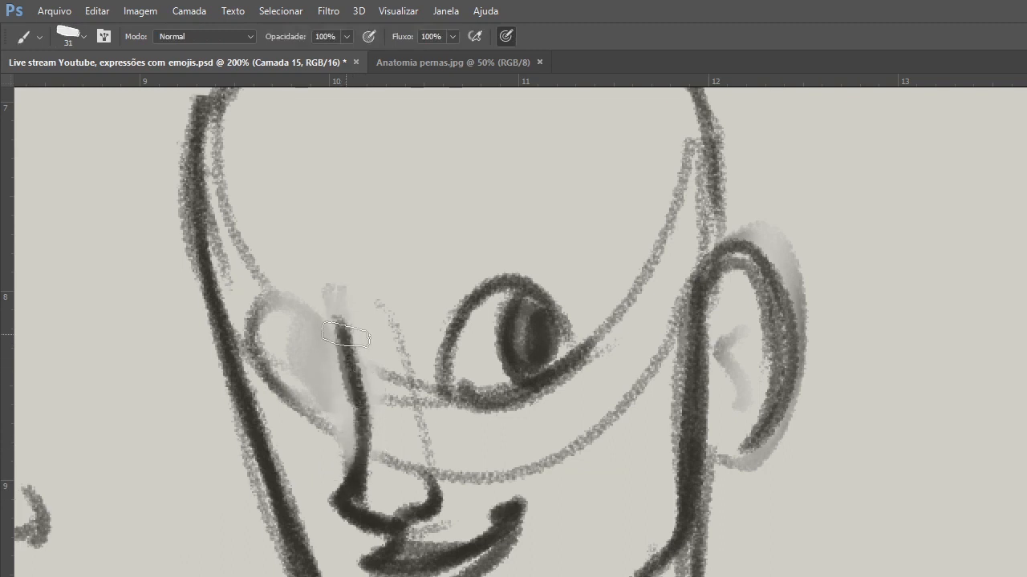
{"action": "mouse_move", "coordinate": [346, 336]}
{"action": "left_mouse_down"}
{"action": "mouse_move", "coordinate": [352, 406]}
{"action": "mouse_move", "coordinate": [337, 336]}
{"action": "mouse_move", "coordinate": [331, 356]}
{"action": "mouse_move", "coordinate": [317, 348]}
{"action": "mouse_move", "coordinate": [332, 325]}
{"action": "mouse_move", "coordinate": [345, 383]}
{"action": "left_mouse_up"}
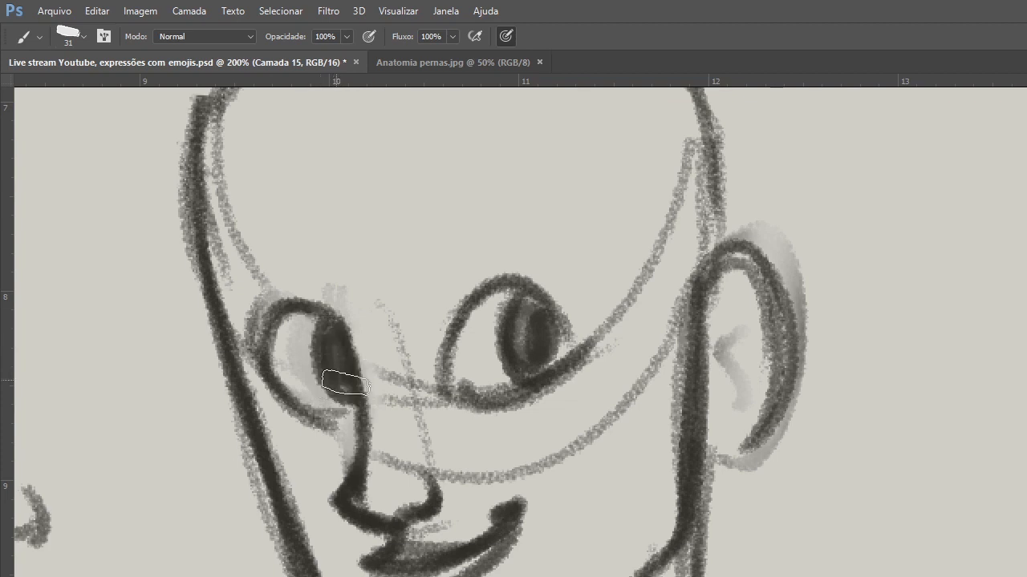
Darken the near eye's upper lid and iris, and draw an arched eyebrow above each eye.
{"action": "mouse_move", "coordinate": [581, 325]}
{"action": "left_mouse_down"}
{"action": "mouse_move", "coordinate": [465, 318]}
{"action": "mouse_move", "coordinate": [532, 284]}
{"action": "mouse_move", "coordinate": [579, 309]}
{"action": "mouse_move", "coordinate": [568, 359]}
{"action": "left_mouse_up"}
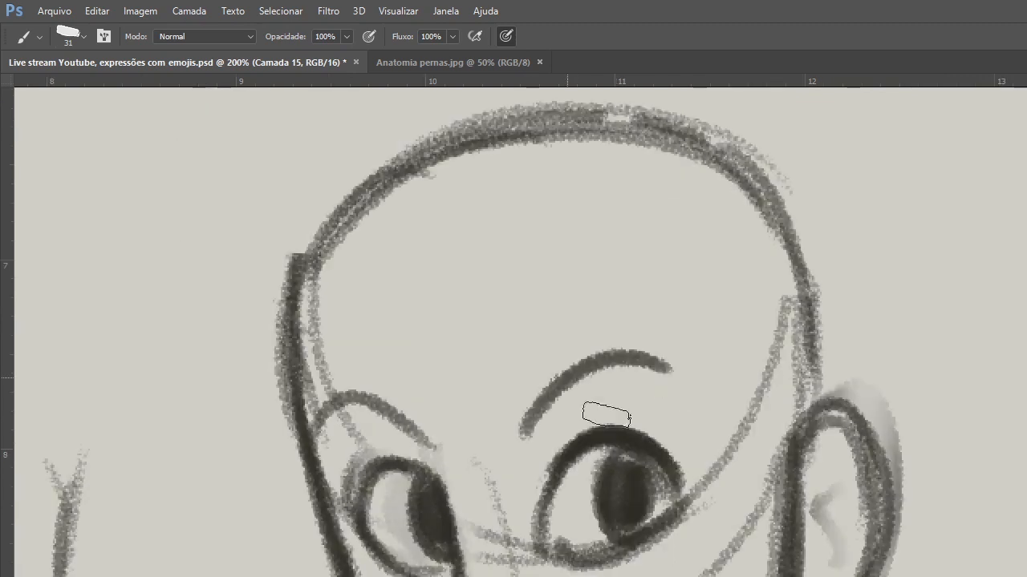
{"action": "mouse_move", "coordinate": [535, 433]}
{"action": "left_mouse_down"}
{"action": "mouse_move", "coordinate": [619, 362]}
{"action": "mouse_move", "coordinate": [531, 436]}
{"action": "mouse_move", "coordinate": [604, 372]}
{"action": "mouse_move", "coordinate": [663, 375]}
{"action": "left_mouse_up"}
Draw the inner fold of the ear and add a small hoop earring under the lobe.
{"action": "key", "text": "z"}
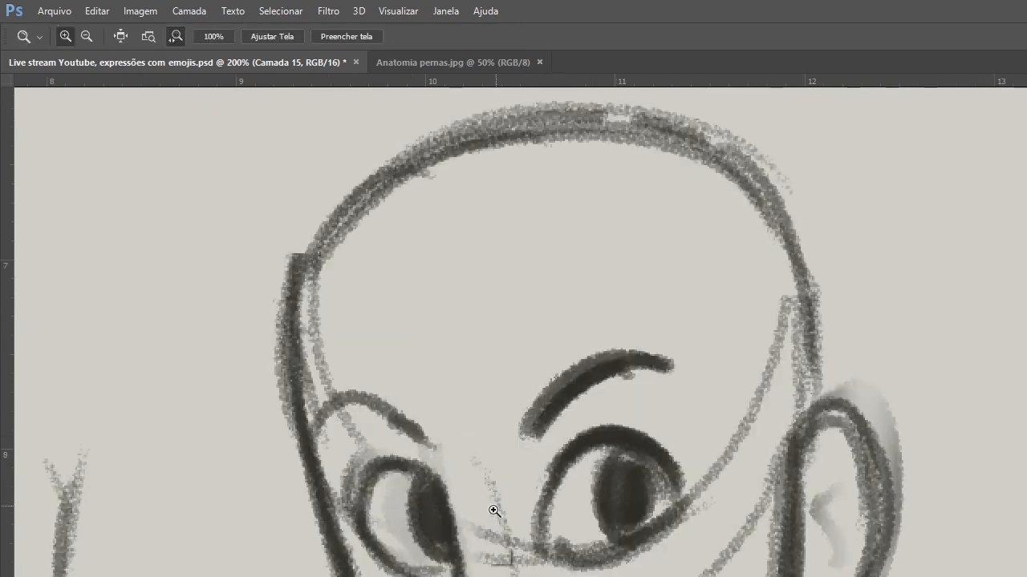
{"action": "left_click", "coordinate": [497, 508], "text": "alt"}
{"action": "left_click", "coordinate": [497, 507], "text": "alt"}
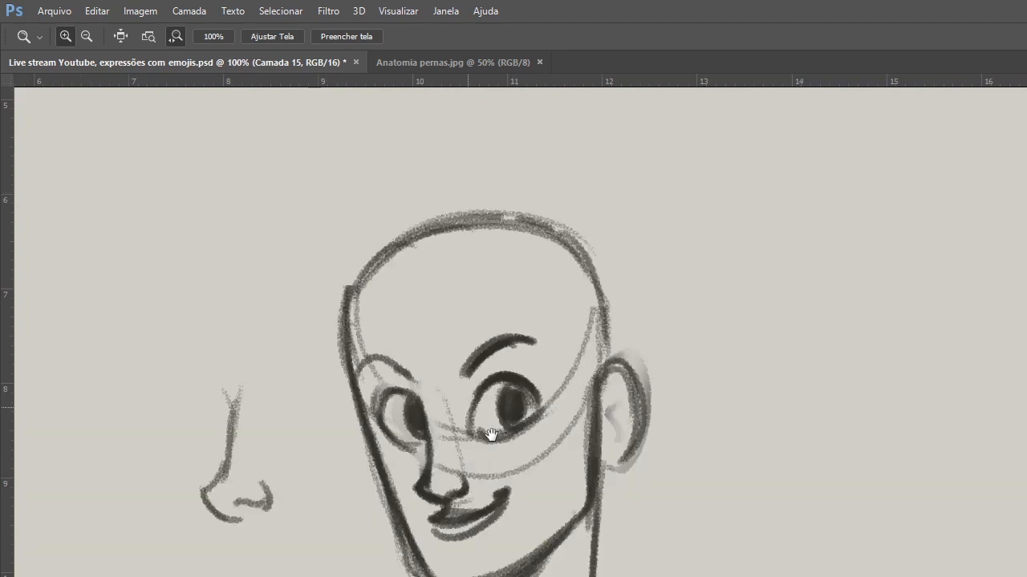
{"action": "left_click_drag", "start_coordinate": [491, 434], "coordinate": [493, 435]}
{"action": "key", "text": "b"}
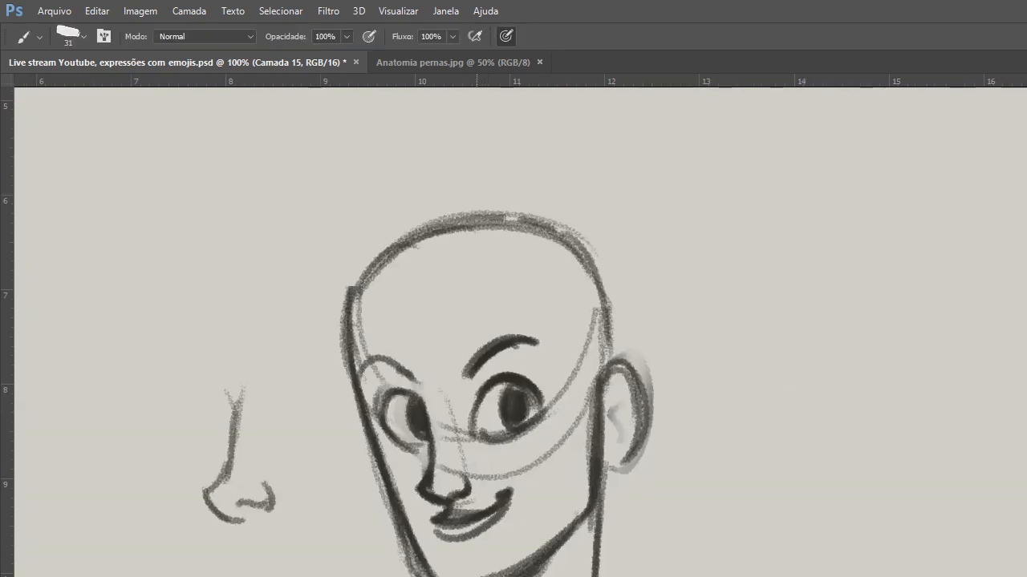
{"action": "mouse_move", "coordinate": [623, 399]}
{"action": "left_mouse_down"}
{"action": "mouse_move", "coordinate": [628, 432]}
{"action": "mouse_move", "coordinate": [614, 447]}
{"action": "mouse_move", "coordinate": [634, 481]}
{"action": "mouse_move", "coordinate": [617, 448]}
{"action": "mouse_move", "coordinate": [616, 499]}
{"action": "left_mouse_up"}
{"action": "left_click", "coordinate": [612, 448]}
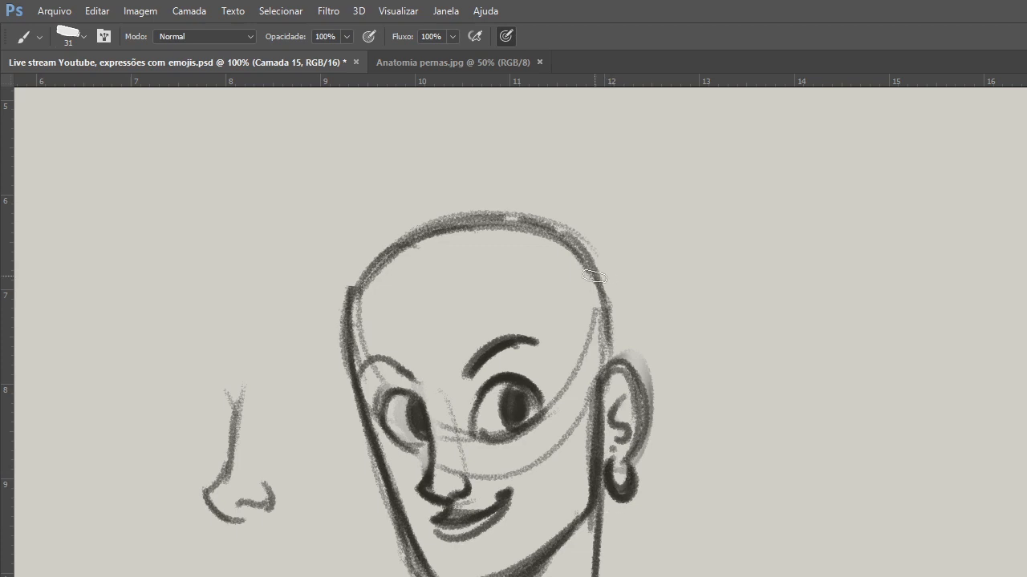
Sketch a faint hairline at the temple, and darken both eyebrows and the outer eyelid lines.
{"action": "left_click_drag", "start_coordinate": [584, 300], "coordinate": [575, 368]}
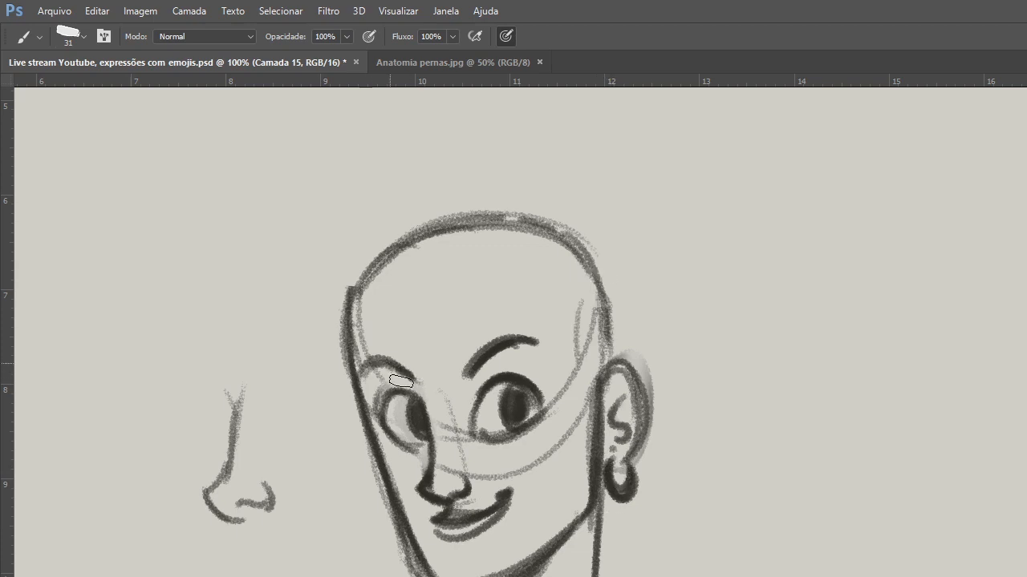
{"action": "left_click_drag", "start_coordinate": [395, 370], "coordinate": [367, 374]}
{"action": "mouse_move", "coordinate": [468, 374]}
{"action": "left_mouse_down"}
{"action": "mouse_move", "coordinate": [502, 343]}
{"action": "mouse_move", "coordinate": [539, 341]}
{"action": "left_mouse_up"}
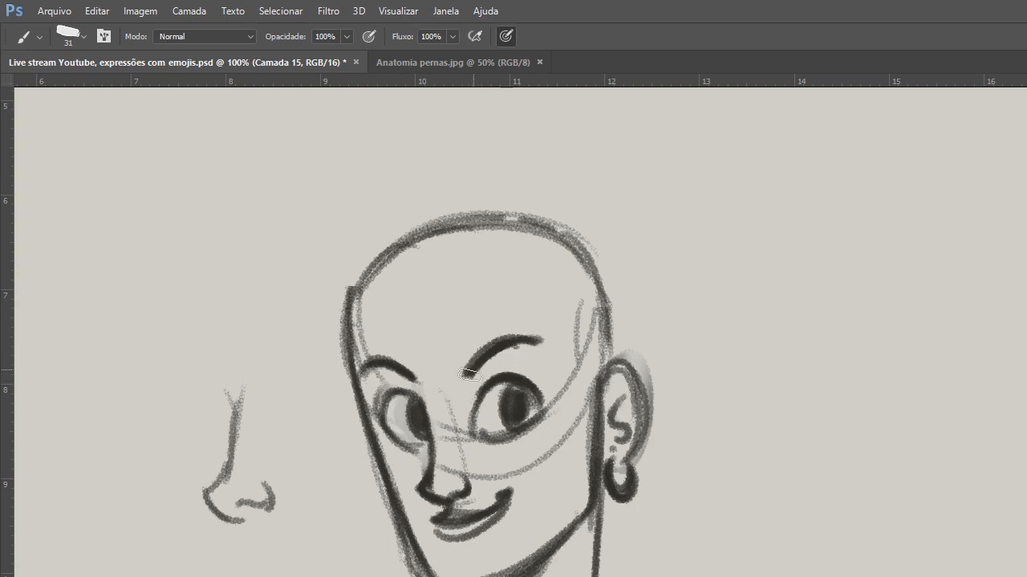
{"action": "left_click_drag", "start_coordinate": [526, 383], "coordinate": [548, 409]}
{"action": "left_click_drag", "start_coordinate": [410, 398], "coordinate": [381, 394]}
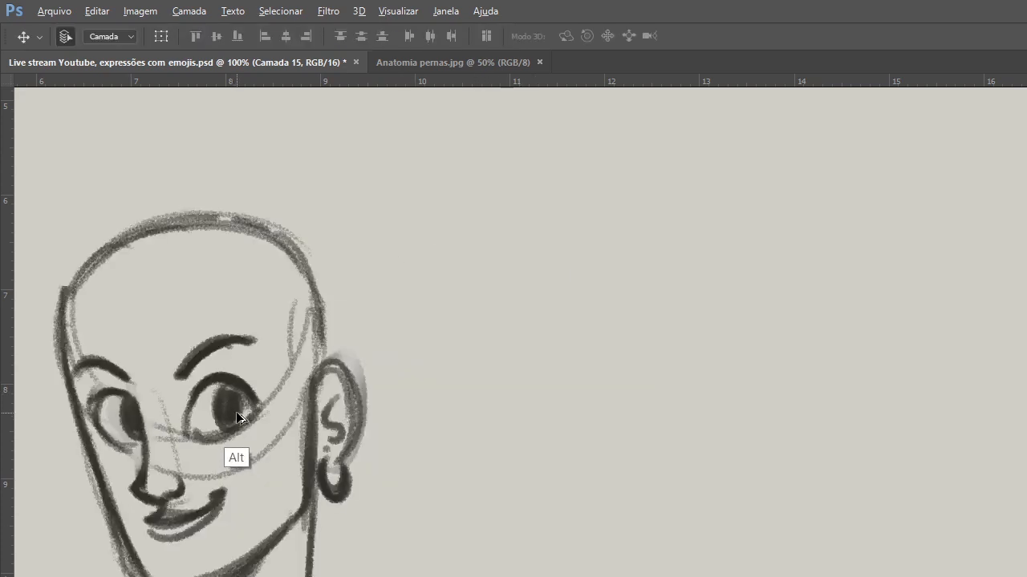
Duplicate the bald head and set the two copies side by side.
{"action": "mouse_move", "coordinate": [235, 412]}
{"action": "left_mouse_down"}
{"action": "mouse_move", "coordinate": [343, 425]}
{"action": "mouse_move", "coordinate": [543, 414]}
{"action": "mouse_move", "coordinate": [555, 397]}
{"action": "left_mouse_up"}
{"action": "key", "text": "alt+e"}
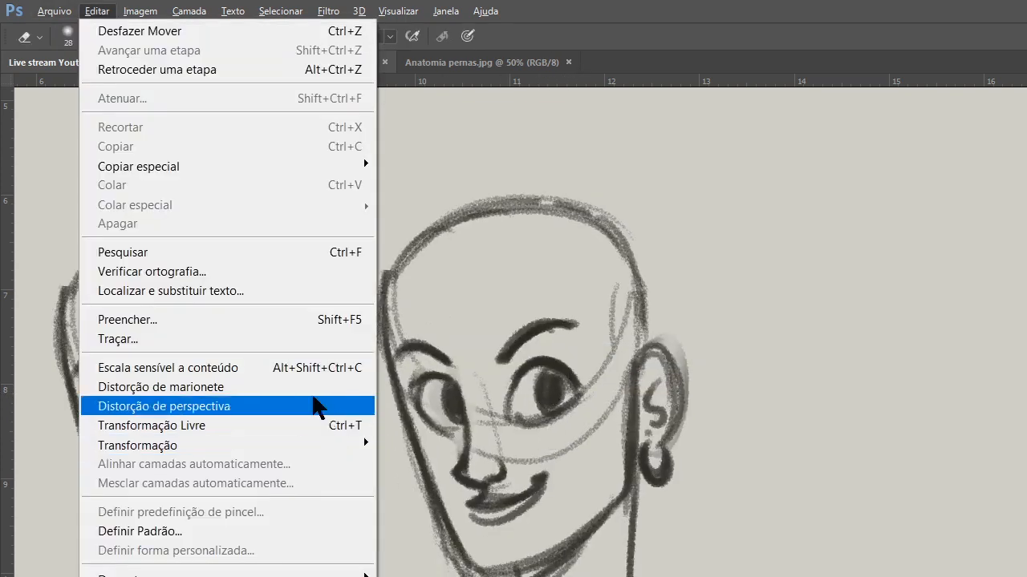
{"action": "left_click", "coordinate": [425, 519]}
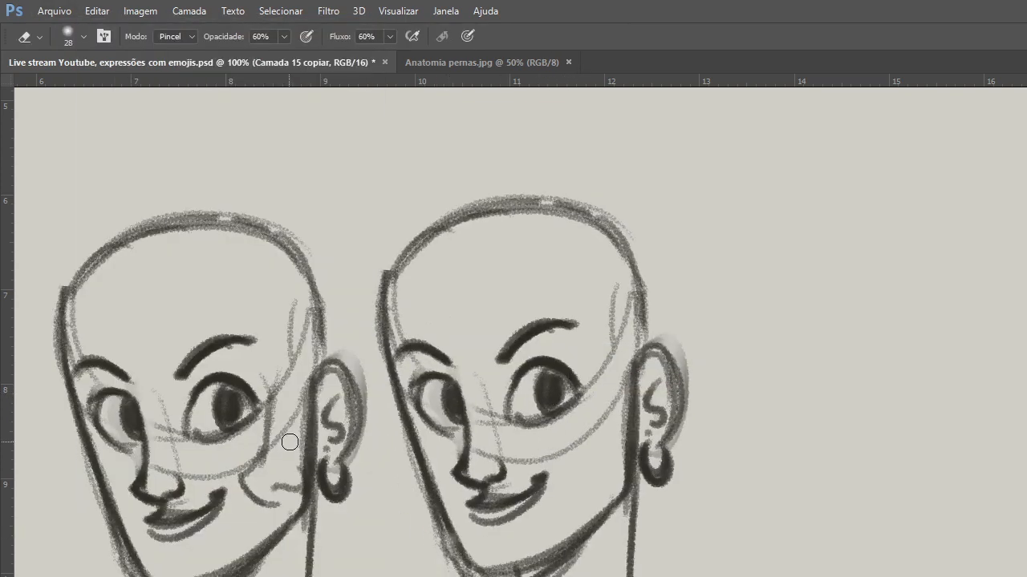
Erase the stray nose sketch overlapping the left head's cheek, enlarging the eraser to 99 px.
{"action": "left_click", "coordinate": [370, 504], "text": "ctrl"}
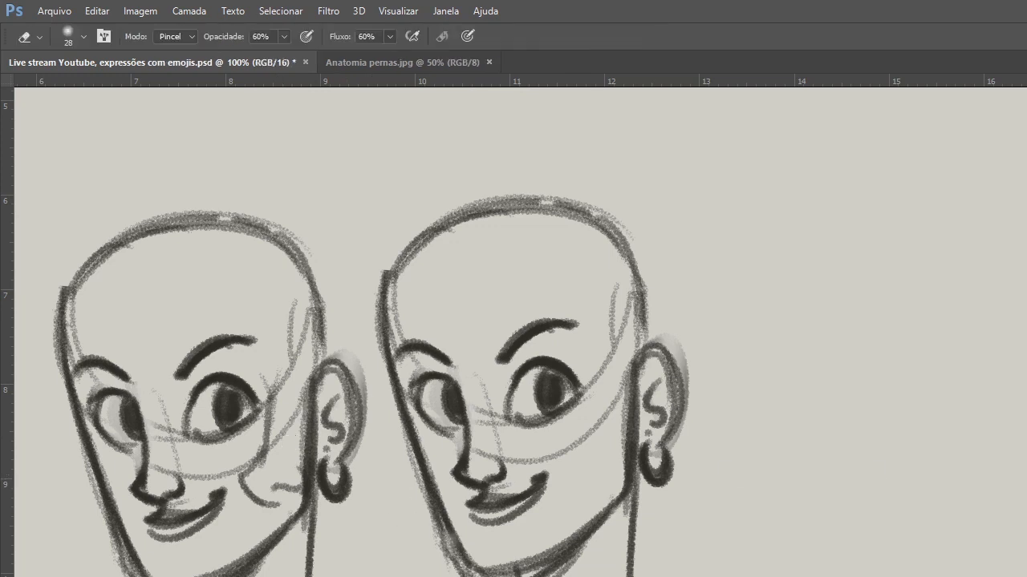
{"action": "left_click", "coordinate": [336, 433], "text": "ctrl"}
{"action": "left_click_drag", "start_coordinate": [252, 488], "coordinate": [249, 431]}
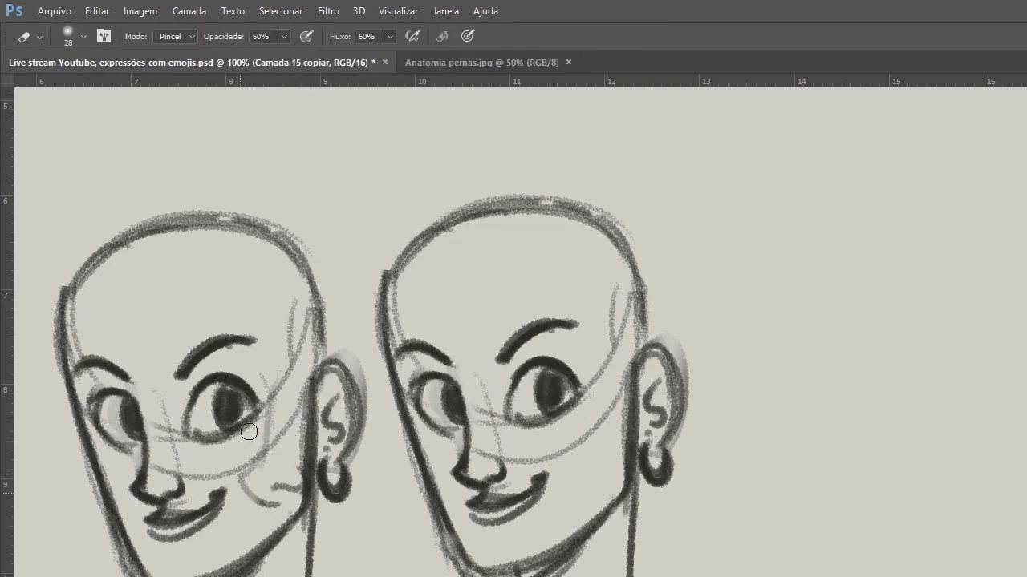
{"action": "right_click", "coordinate": [303, 381]}
{"action": "left_click", "coordinate": [404, 415]}
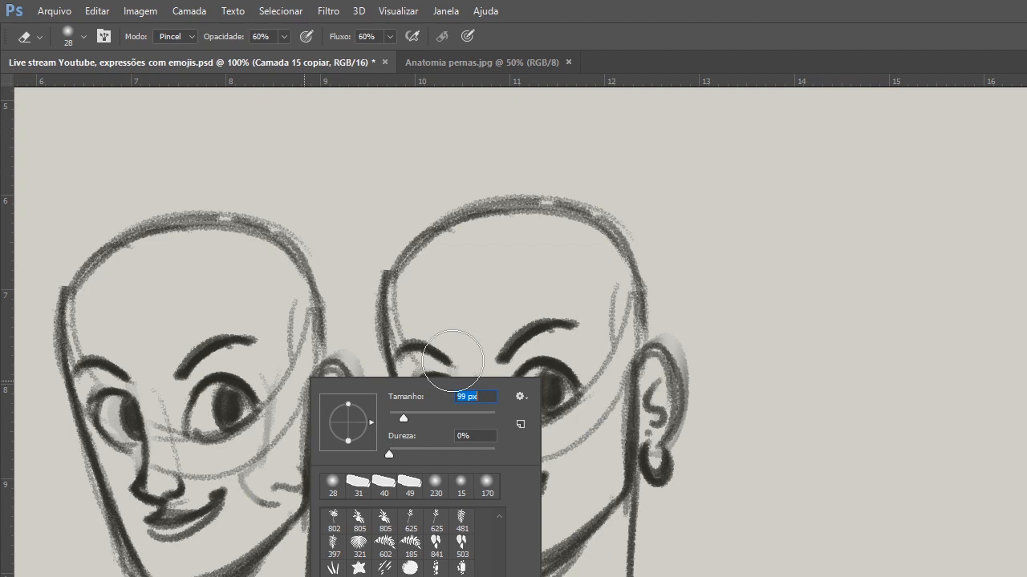
{"action": "key", "text": "Return"}
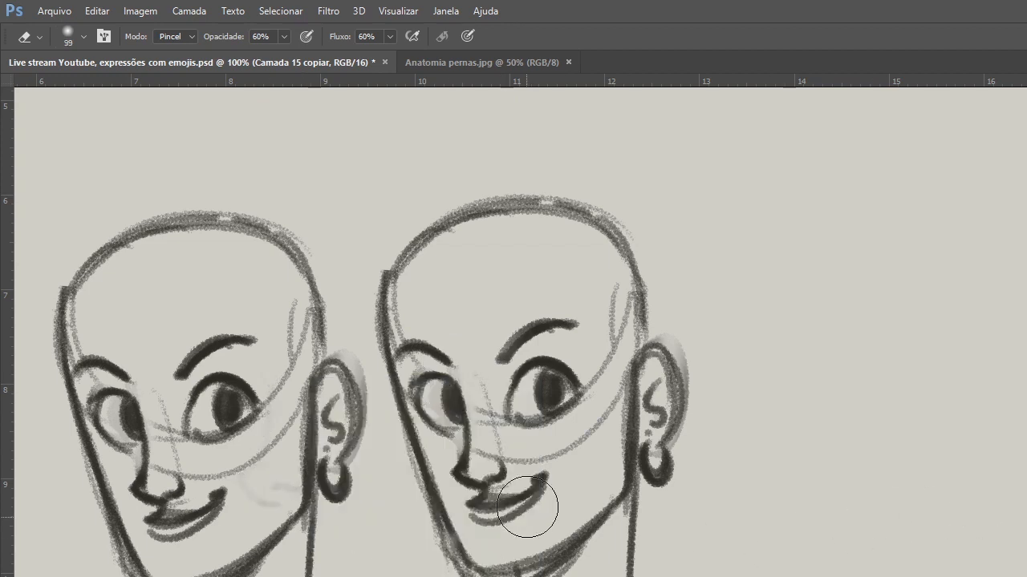
Soften the right head's chin line and replace its nose with a shorter one.
{"action": "left_click_drag", "start_coordinate": [527, 507], "coordinate": [553, 562]}
{"action": "key", "text": "b"}
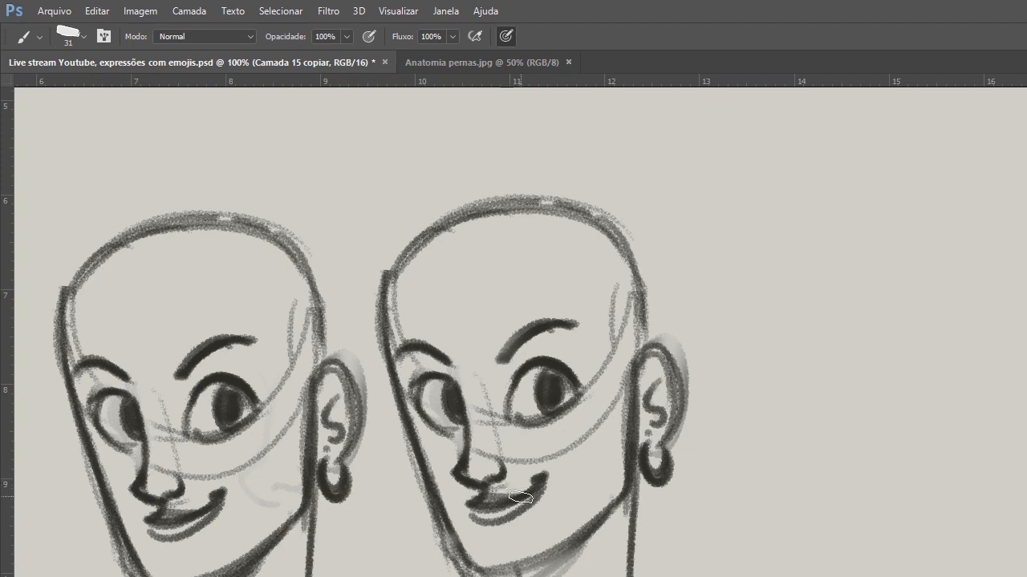
{"action": "key", "text": "e"}
{"action": "mouse_move", "coordinate": [485, 472]}
{"action": "left_mouse_down"}
{"action": "mouse_move", "coordinate": [470, 450]}
{"action": "mouse_move", "coordinate": [481, 470]}
{"action": "mouse_move", "coordinate": [473, 466]}
{"action": "mouse_move", "coordinate": [490, 436]}
{"action": "mouse_move", "coordinate": [481, 454]}
{"action": "mouse_move", "coordinate": [497, 442]}
{"action": "mouse_move", "coordinate": [466, 465]}
{"action": "mouse_move", "coordinate": [505, 469]}
{"action": "mouse_move", "coordinate": [461, 421]}
{"action": "mouse_move", "coordinate": [465, 441]}
{"action": "mouse_move", "coordinate": [464, 417]}
{"action": "left_mouse_up"}
{"action": "key", "text": "b"}
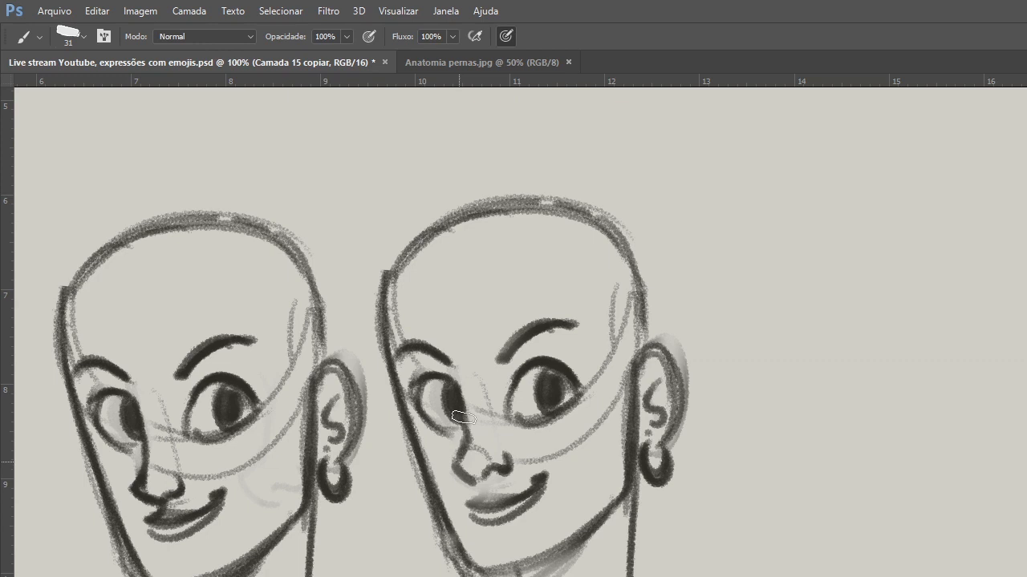
Erase the right head's full lips and draw a single curved smile line in their place.
{"action": "key", "text": "e"}
{"action": "mouse_move", "coordinate": [541, 494]}
{"action": "left_mouse_down"}
{"action": "mouse_move", "coordinate": [481, 509]}
{"action": "mouse_move", "coordinate": [488, 517]}
{"action": "left_mouse_up"}
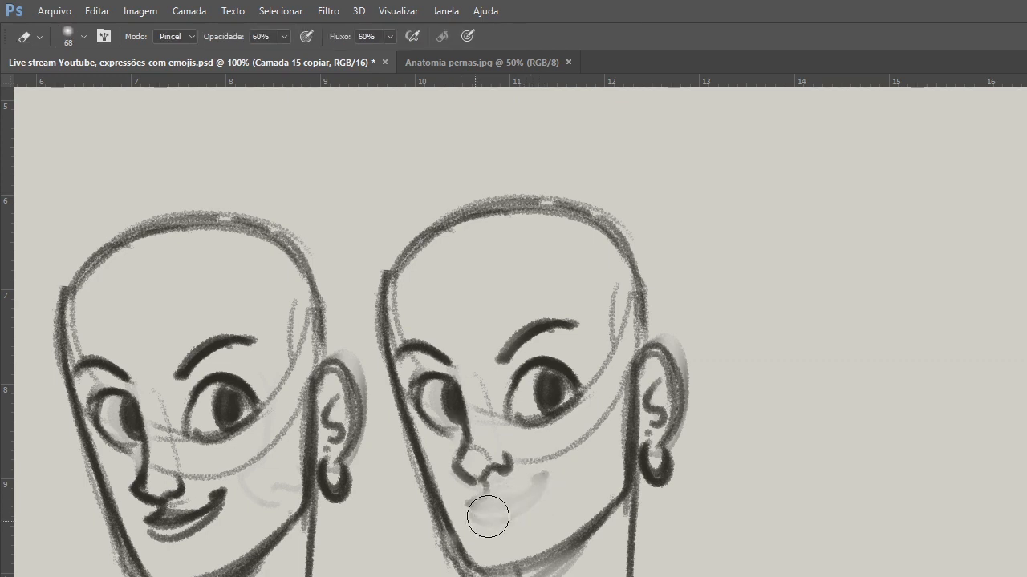
{"action": "key", "text": "b"}
{"action": "left_click_drag", "start_coordinate": [473, 503], "coordinate": [552, 470]}
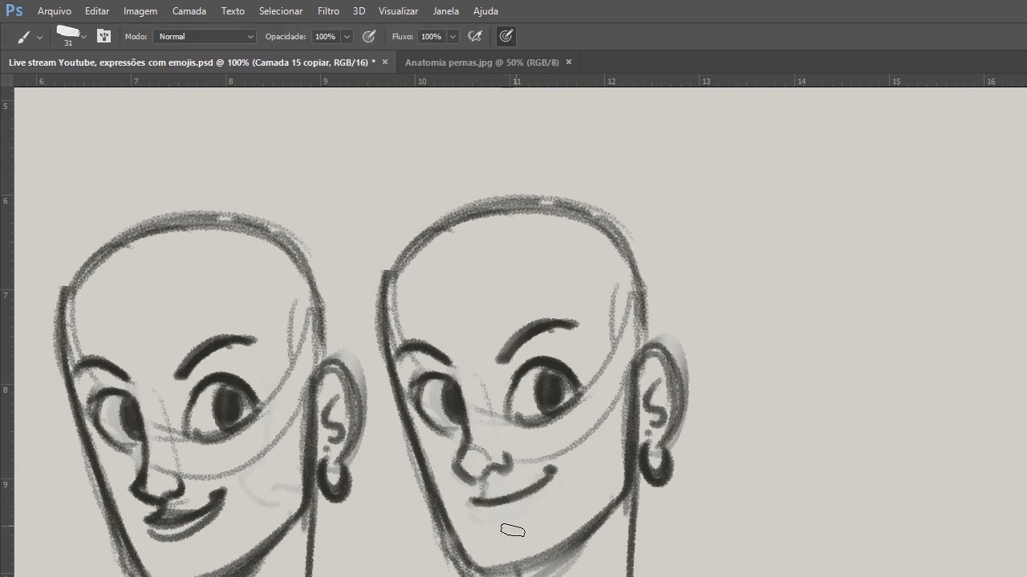
Thicken both eyebrows of the right head into heavy, filled masculine brows.
{"action": "mouse_move", "coordinate": [494, 361]}
{"action": "left_mouse_down"}
{"action": "mouse_move", "coordinate": [537, 321]}
{"action": "mouse_move", "coordinate": [563, 322]}
{"action": "mouse_move", "coordinate": [532, 335]}
{"action": "mouse_move", "coordinate": [583, 330]}
{"action": "mouse_move", "coordinate": [575, 332]}
{"action": "left_mouse_up"}
{"action": "left_click_drag", "start_coordinate": [429, 357], "coordinate": [450, 363]}
{"action": "left_click_drag", "start_coordinate": [392, 356], "coordinate": [450, 364]}
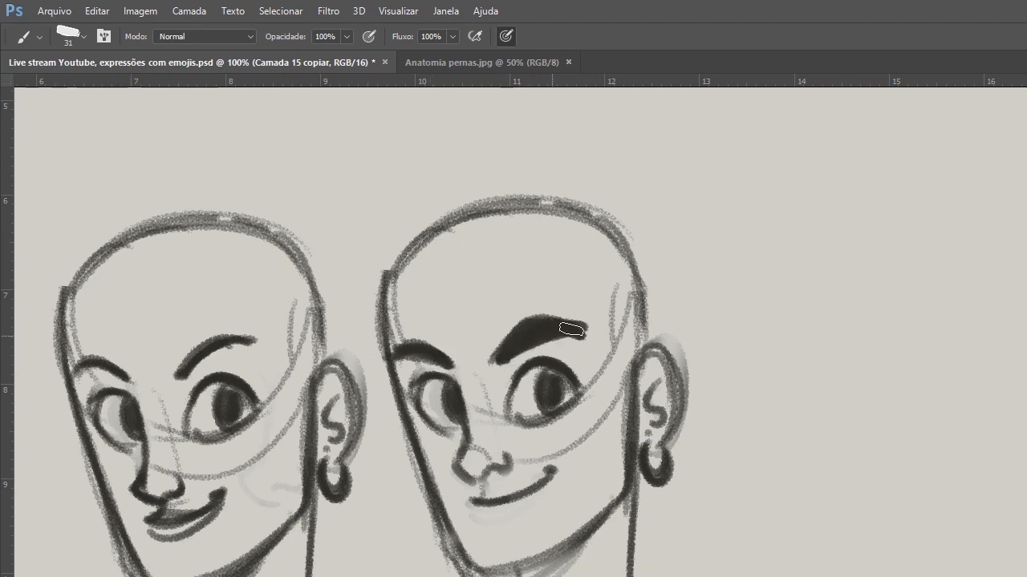
Redraw the right head's jaw with a broader chin and add a cheek hollow in front of the ear.
{"action": "left_click_drag", "start_coordinate": [465, 525], "coordinate": [561, 550]}
{"action": "mouse_move", "coordinate": [470, 561]}
{"action": "left_mouse_down"}
{"action": "mouse_move", "coordinate": [577, 535]}
{"action": "mouse_move", "coordinate": [539, 556]}
{"action": "mouse_move", "coordinate": [623, 495]}
{"action": "left_mouse_up"}
{"action": "left_click_drag", "start_coordinate": [615, 418], "coordinate": [595, 474]}
{"action": "left_click_drag", "start_coordinate": [404, 417], "coordinate": [451, 538]}
Thin the upper lash line of the right head's near eye, and darken the hairline at its temple.
{"action": "key", "text": "e"}
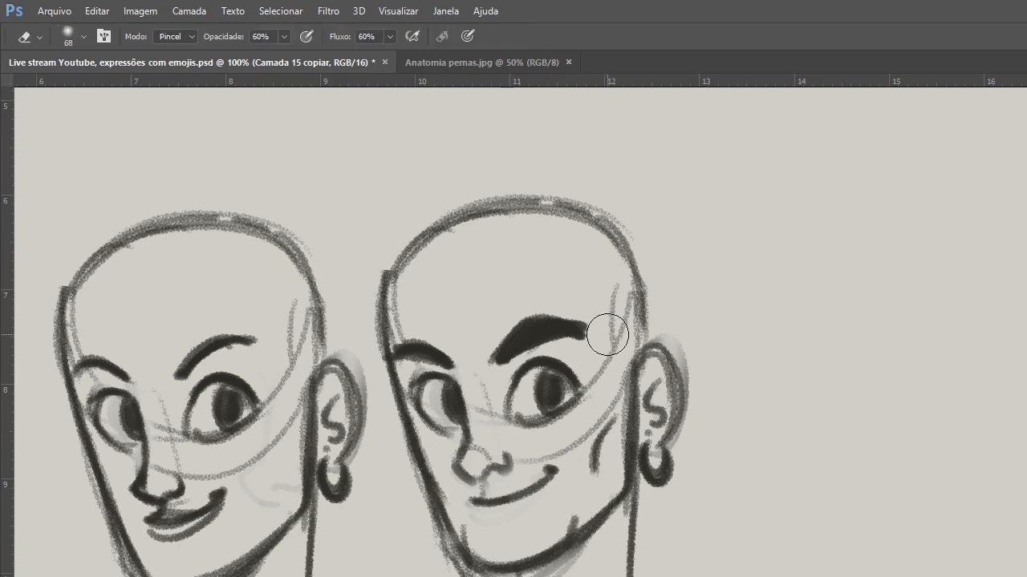
{"action": "right_click", "coordinate": [611, 331]}
{"action": "left_click", "coordinate": [704, 374]}
{"action": "left_click", "coordinate": [615, 319]}
{"action": "mouse_move", "coordinate": [520, 369]}
{"action": "left_mouse_down"}
{"action": "mouse_move", "coordinate": [578, 378]}
{"action": "mouse_move", "coordinate": [563, 365]}
{"action": "mouse_move", "coordinate": [578, 391]}
{"action": "left_mouse_up"}
{"action": "key", "text": "b"}
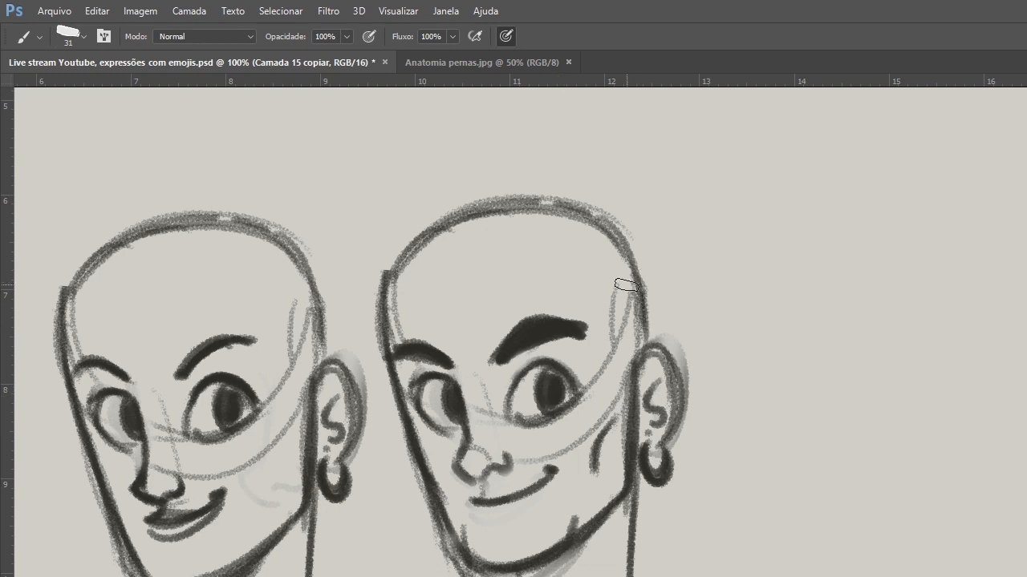
{"action": "left_click_drag", "start_coordinate": [626, 286], "coordinate": [616, 377]}
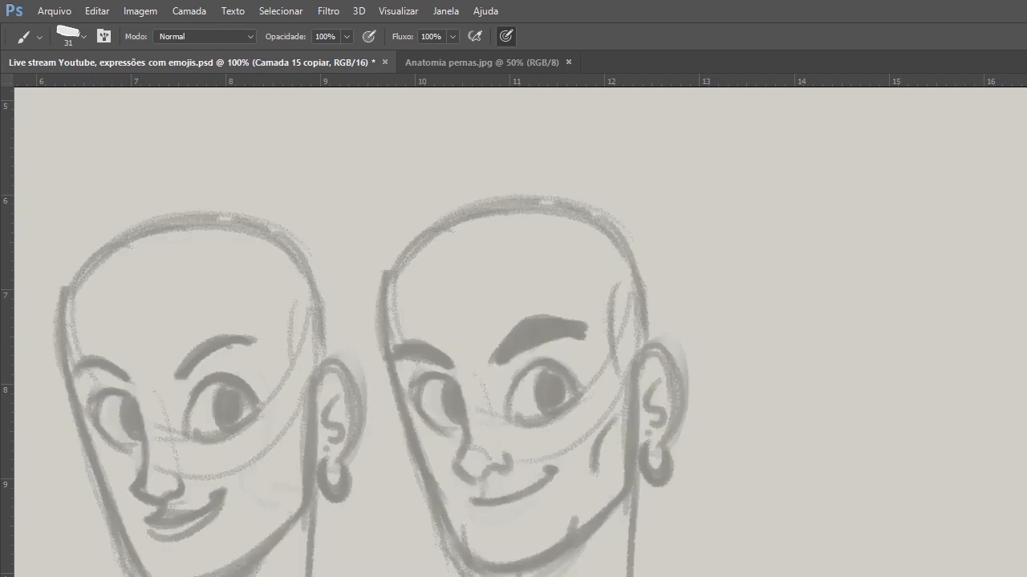
On layer Camada 15 over the faded heads, sketch the right head's parted hair, crown outline and first fringe strands.
{"action": "key", "text": "alt+bracketleft"}
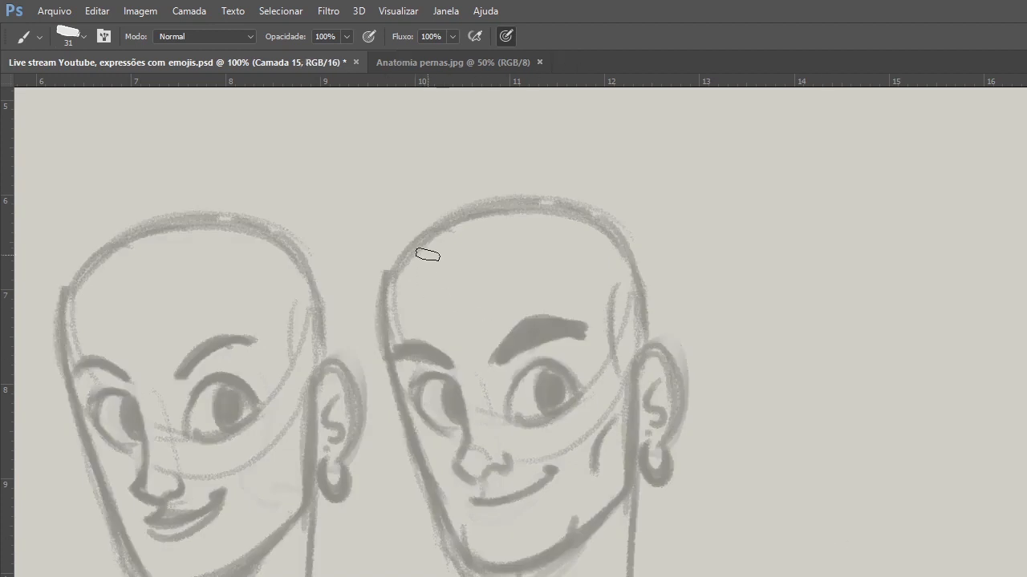
{"action": "left_click_drag", "start_coordinate": [470, 217], "coordinate": [374, 226]}
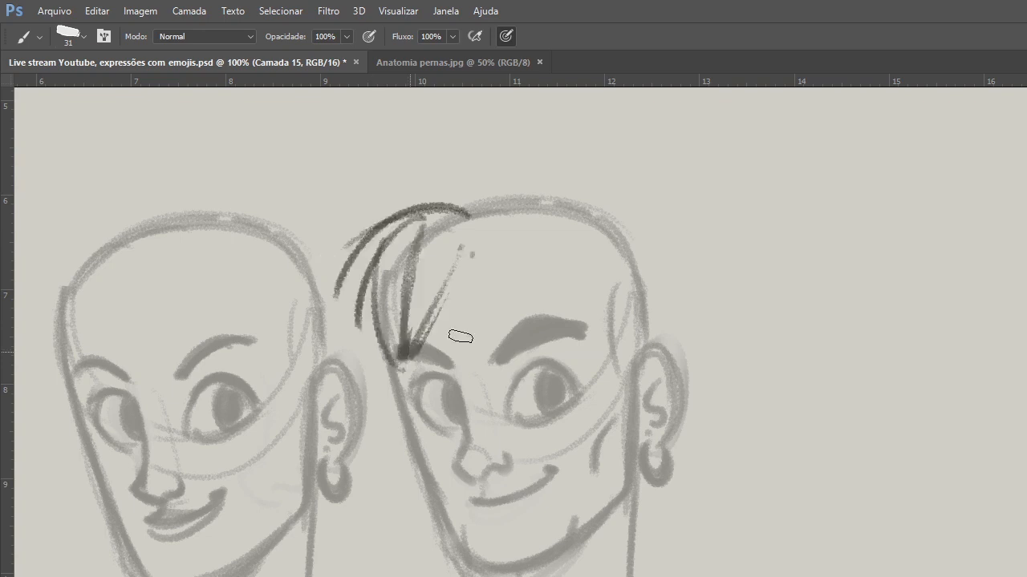
{"action": "mouse_move", "coordinate": [541, 206]}
{"action": "left_mouse_down"}
{"action": "mouse_move", "coordinate": [659, 276]}
{"action": "mouse_move", "coordinate": [656, 328]}
{"action": "left_mouse_up"}
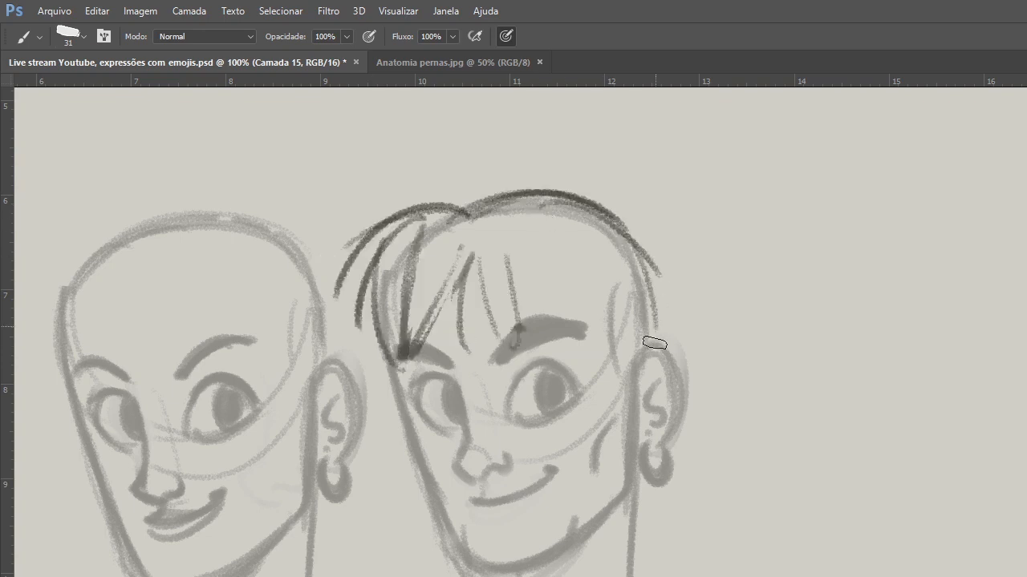
{"action": "left_click_drag", "start_coordinate": [644, 267], "coordinate": [653, 322]}
{"action": "mouse_move", "coordinate": [544, 290]}
{"action": "left_mouse_down"}
{"action": "mouse_move", "coordinate": [599, 359]}
{"action": "mouse_move", "coordinate": [614, 408]}
{"action": "left_mouse_up"}
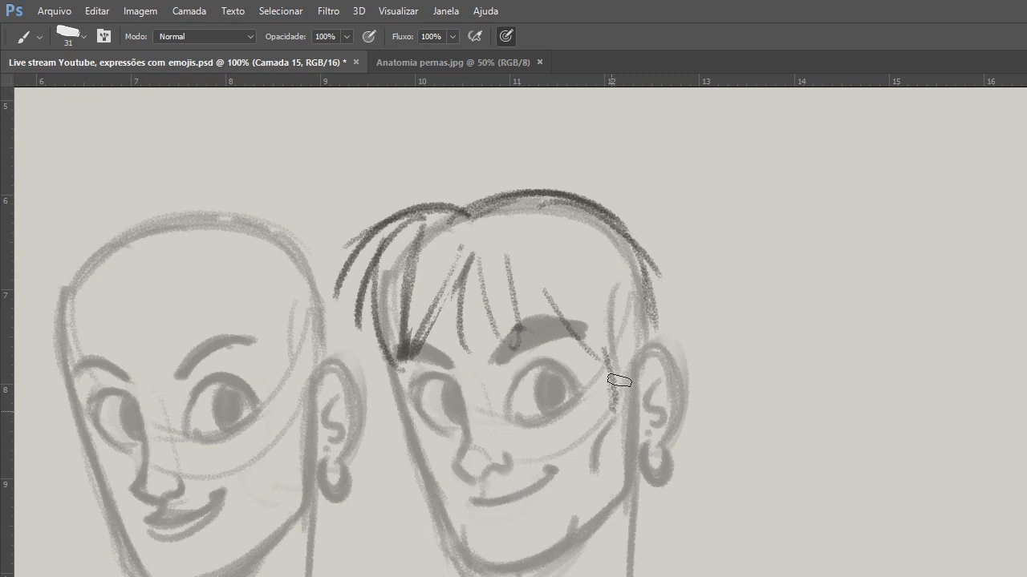
Add a pointed sideburn in front of the right head's ear and close the fringe strands into spiky tips.
{"action": "left_click_drag", "start_coordinate": [623, 348], "coordinate": [617, 407]}
{"action": "left_click_drag", "start_coordinate": [637, 348], "coordinate": [632, 408]}
{"action": "left_click_drag", "start_coordinate": [645, 271], "coordinate": [654, 358]}
{"action": "mouse_move", "coordinate": [524, 255]}
{"action": "left_mouse_down"}
{"action": "mouse_move", "coordinate": [511, 369]}
{"action": "mouse_move", "coordinate": [499, 346]}
{"action": "left_mouse_up"}
{"action": "left_click_drag", "start_coordinate": [486, 258], "coordinate": [455, 346]}
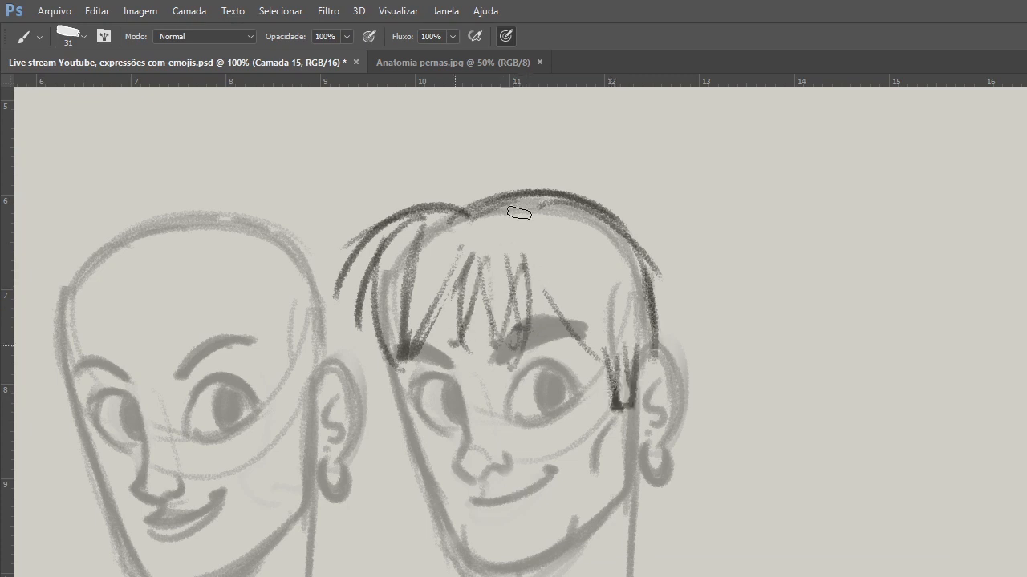
Raise the right head's hair volume above the crown, and reinforce the forelock, sideburn and back hair lines.
{"action": "left_click_drag", "start_coordinate": [563, 191], "coordinate": [351, 265]}
{"action": "left_click_drag", "start_coordinate": [460, 201], "coordinate": [369, 336]}
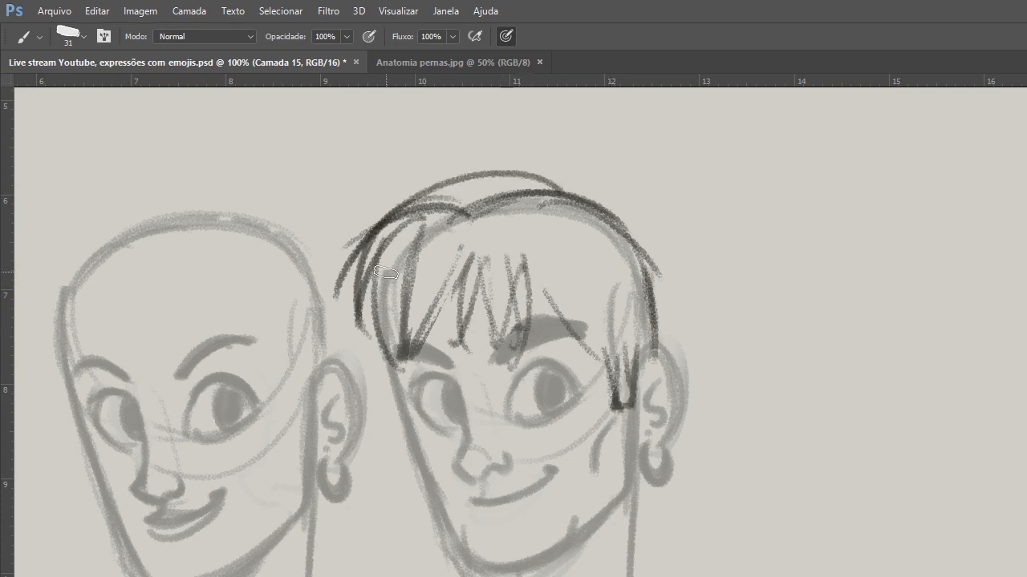
{"action": "left_click_drag", "start_coordinate": [385, 271], "coordinate": [399, 351]}
{"action": "left_click_drag", "start_coordinate": [598, 340], "coordinate": [616, 411]}
{"action": "left_click_drag", "start_coordinate": [649, 255], "coordinate": [656, 345]}
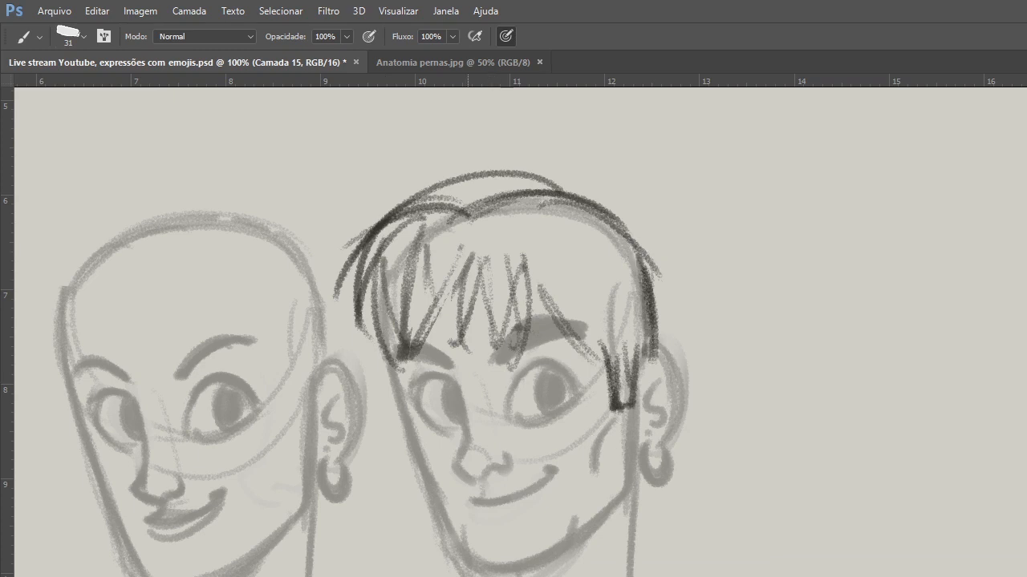
Sketch a fringe sweeping across the left head's forehead toward the ear, with the parting and crown hairline.
{"action": "left_click_drag", "start_coordinate": [145, 241], "coordinate": [251, 370]}
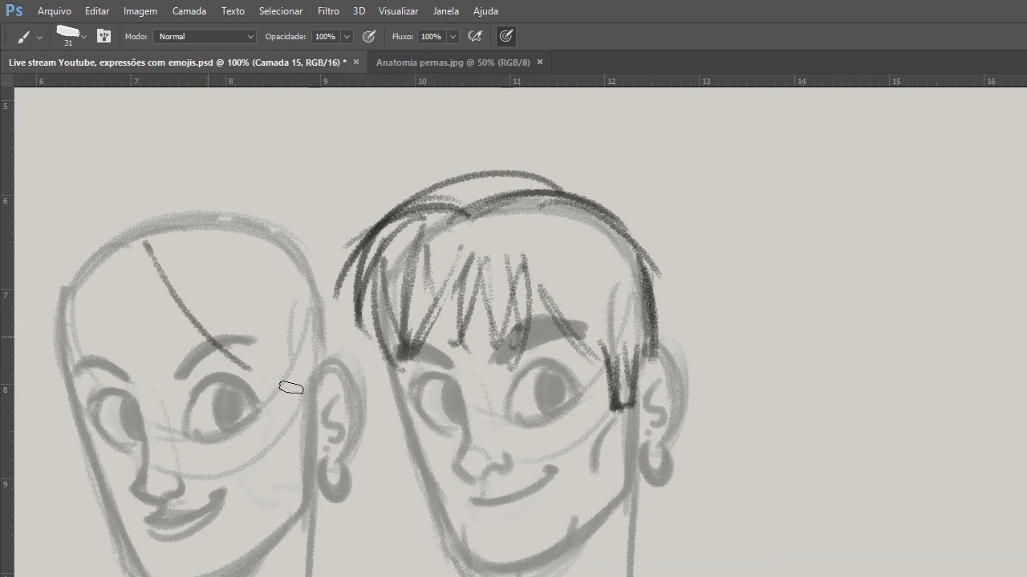
{"action": "left_click_drag", "start_coordinate": [120, 247], "coordinate": [307, 396]}
{"action": "left_click_drag", "start_coordinate": [152, 252], "coordinate": [314, 383]}
{"action": "left_click_drag", "start_coordinate": [169, 253], "coordinate": [242, 316]}
{"action": "left_click_drag", "start_coordinate": [133, 289], "coordinate": [260, 369]}
{"action": "left_click_drag", "start_coordinate": [148, 192], "coordinate": [119, 309]}
{"action": "mouse_move", "coordinate": [192, 216]}
{"action": "left_mouse_down"}
{"action": "mouse_move", "coordinate": [122, 244]}
{"action": "mouse_move", "coordinate": [267, 252]}
{"action": "left_mouse_up"}
{"action": "left_click_drag", "start_coordinate": [184, 235], "coordinate": [311, 363]}
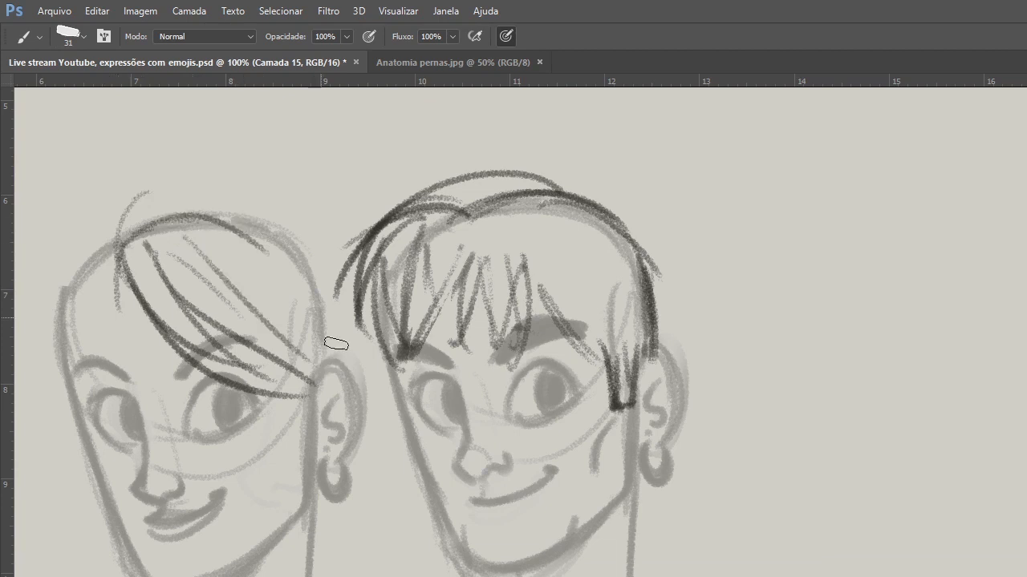
Draw long hair on the left head falling from the crown over the ear to the neck.
{"action": "left_click_drag", "start_coordinate": [255, 225], "coordinate": [359, 403]}
{"action": "mouse_move", "coordinate": [275, 244]}
{"action": "left_mouse_down"}
{"action": "mouse_move", "coordinate": [370, 475]}
{"action": "mouse_move", "coordinate": [374, 576]}
{"action": "left_mouse_up"}
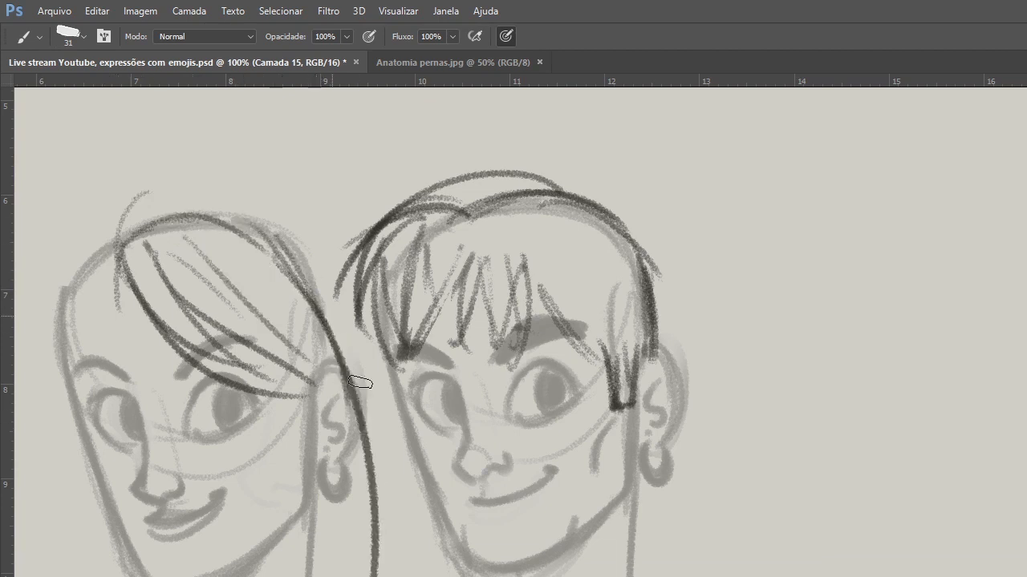
{"action": "left_click_drag", "start_coordinate": [284, 271], "coordinate": [373, 575]}
Draw the left head's hair on the far side of the parting down along the face, and add inner strands near the ear.
{"action": "left_click_drag", "start_coordinate": [120, 268], "coordinate": [44, 353]}
{"action": "left_click_drag", "start_coordinate": [128, 265], "coordinate": [74, 302]}
{"action": "left_click_drag", "start_coordinate": [80, 373], "coordinate": [72, 299]}
{"action": "mouse_move", "coordinate": [96, 335]}
{"action": "left_mouse_down"}
{"action": "mouse_move", "coordinate": [120, 269]}
{"action": "mouse_move", "coordinate": [47, 354]}
{"action": "left_mouse_up"}
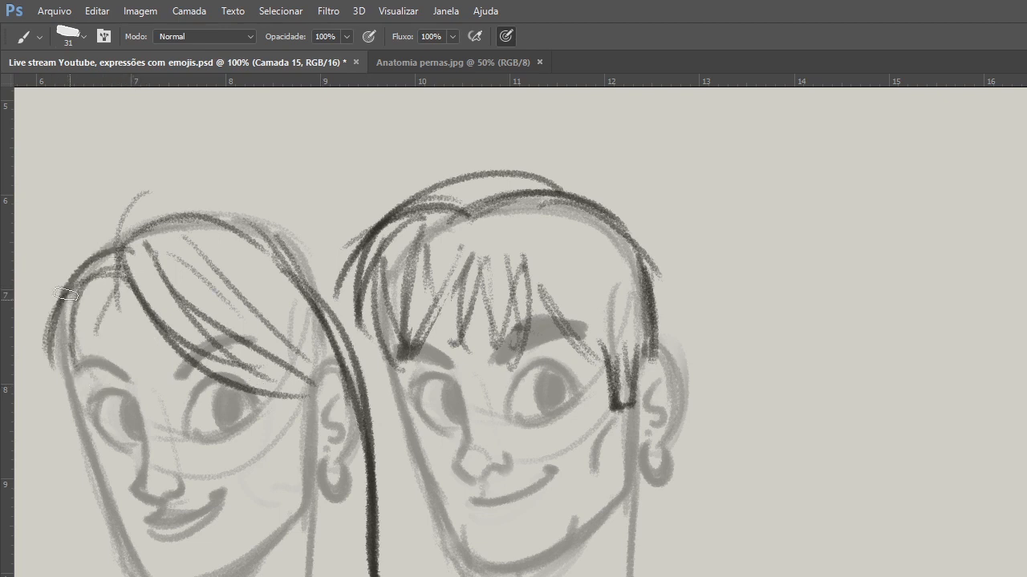
{"action": "left_click_drag", "start_coordinate": [66, 294], "coordinate": [112, 576]}
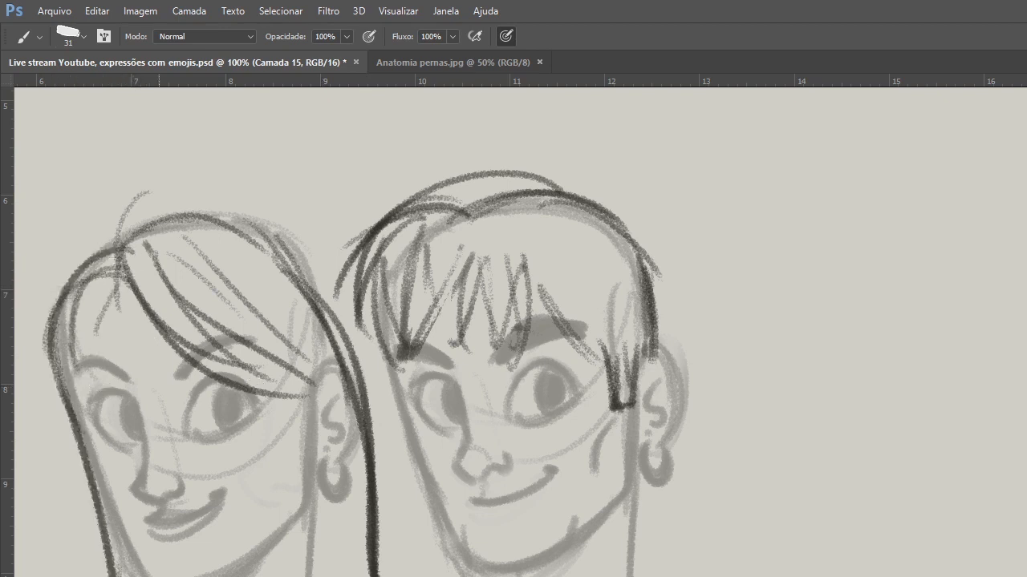
{"action": "left_click_drag", "start_coordinate": [287, 301], "coordinate": [357, 576]}
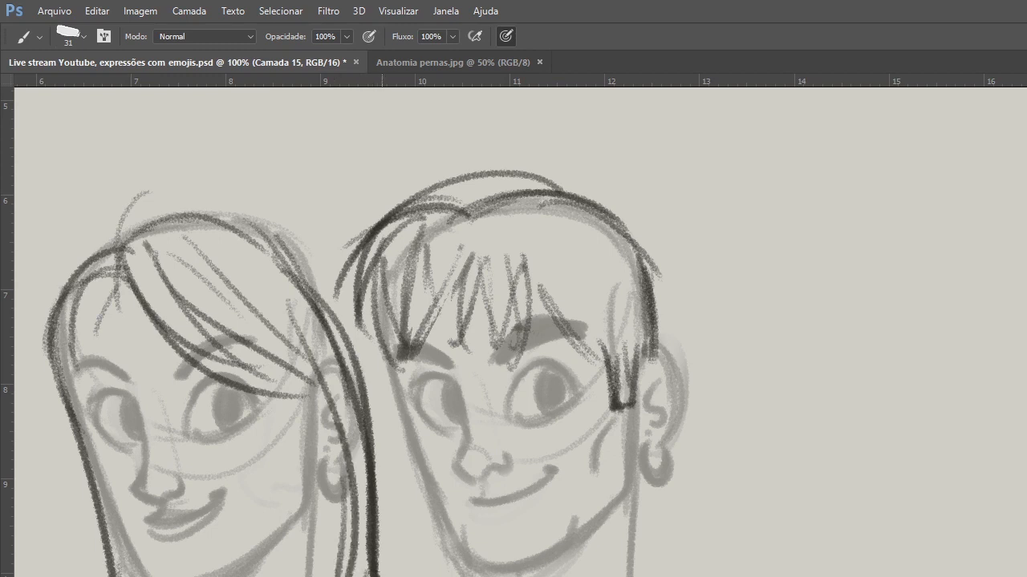
Select the layers of the two sketched heads and group them.
{"action": "key", "text": "v"}
{"action": "left_click_drag", "start_coordinate": [759, 188], "coordinate": [170, 576]}
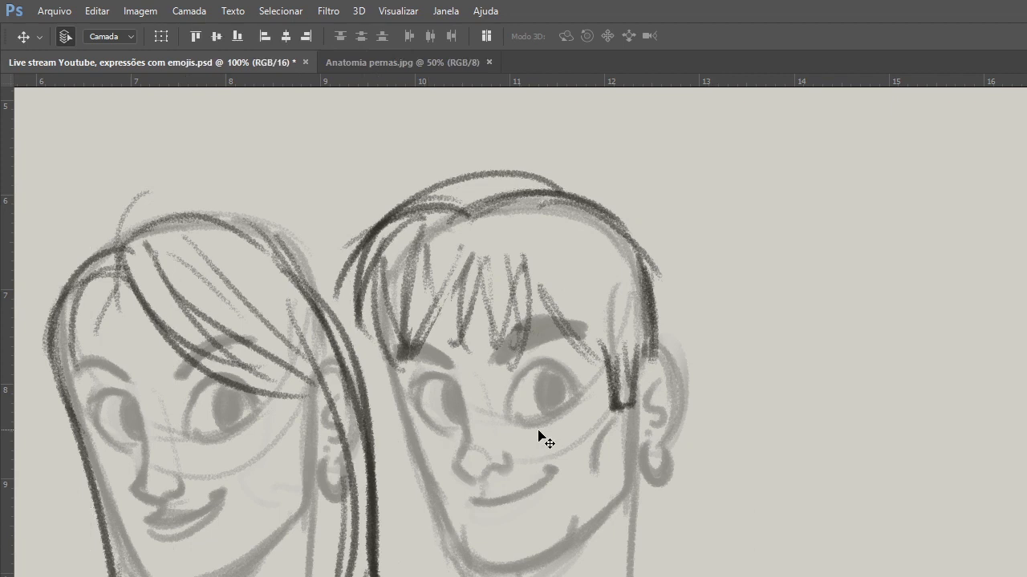
{"action": "key", "text": "ctrl+g"}
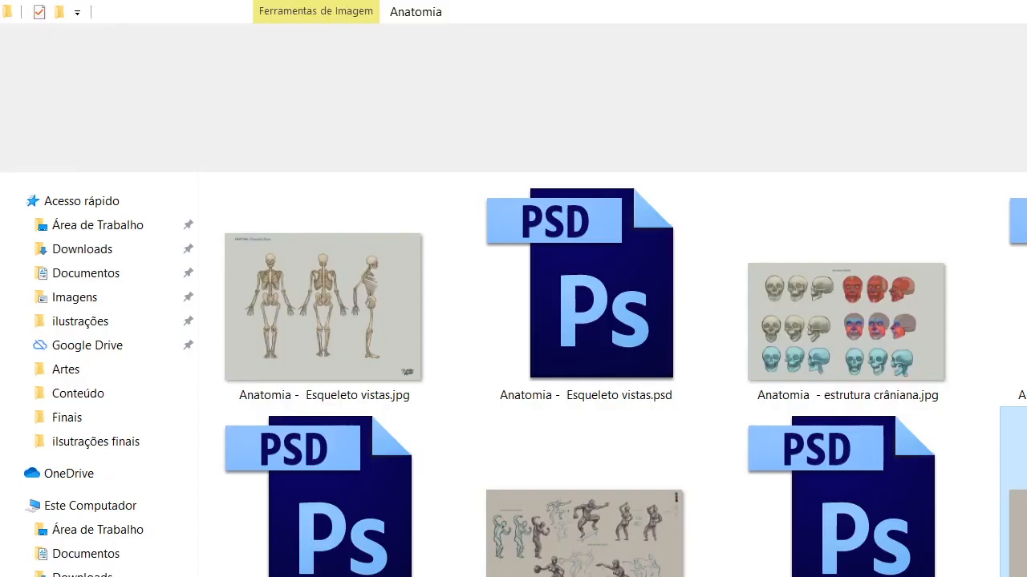
Open the Chung Lee and Bruce Lee gender-difference PSD from the Artes folder of the 2018 Workshops character bodies and movements folder.
{"action": "left_click", "coordinate": [299, 154]}
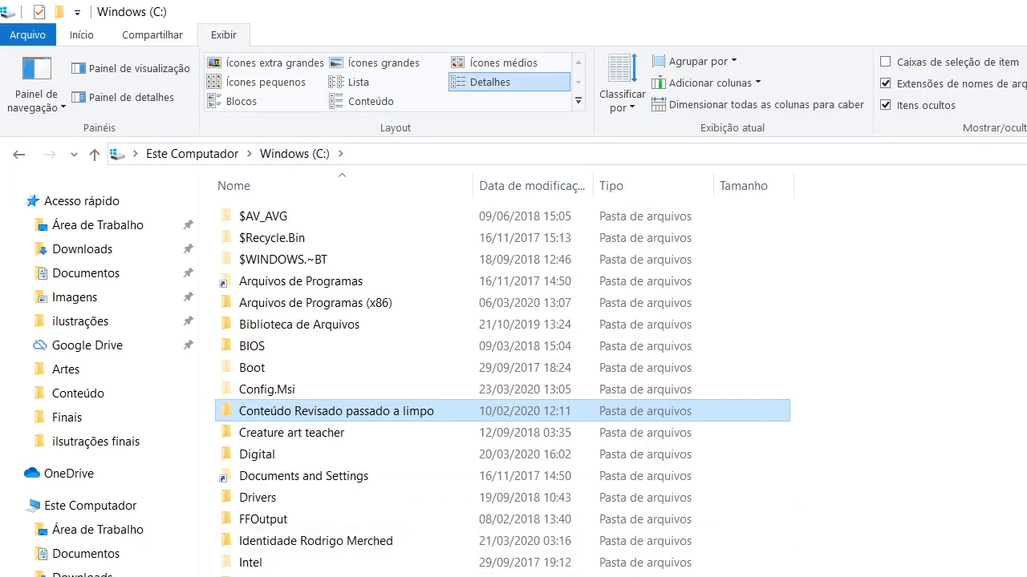
{"action": "scroll", "coordinate": [656, 536], "scroll_direction": "down", "scroll_amount": 3}
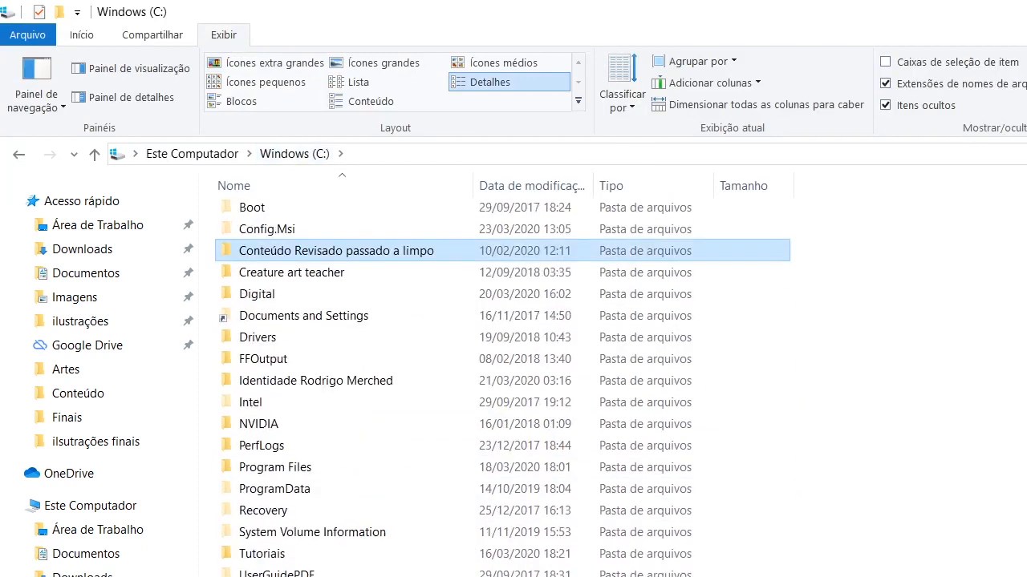
{"action": "scroll", "coordinate": [503, 385], "scroll_direction": "up", "scroll_amount": 1}
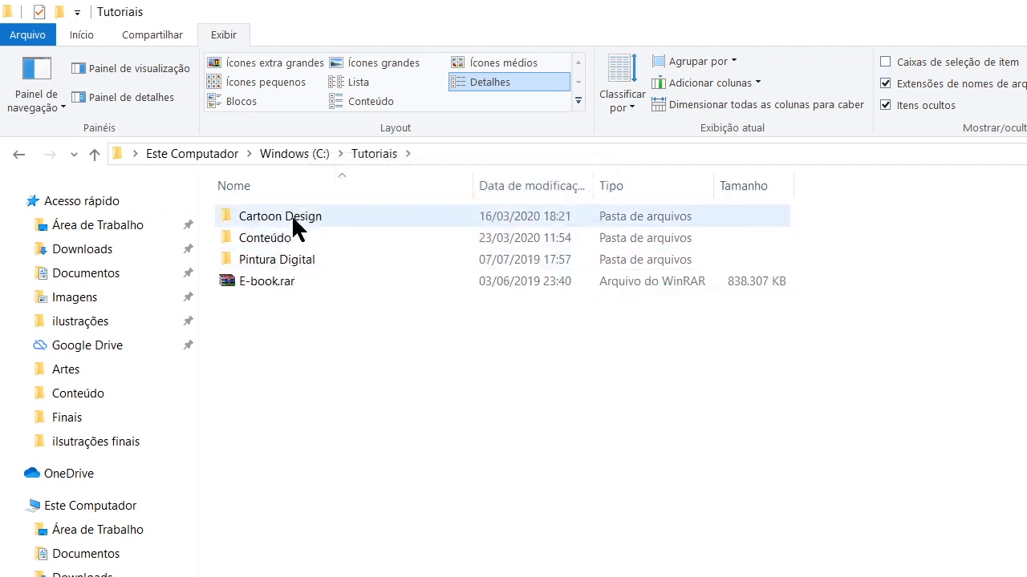
{"action": "left_click", "coordinate": [297, 215]}
{"action": "double_click", "coordinate": [296, 215]}
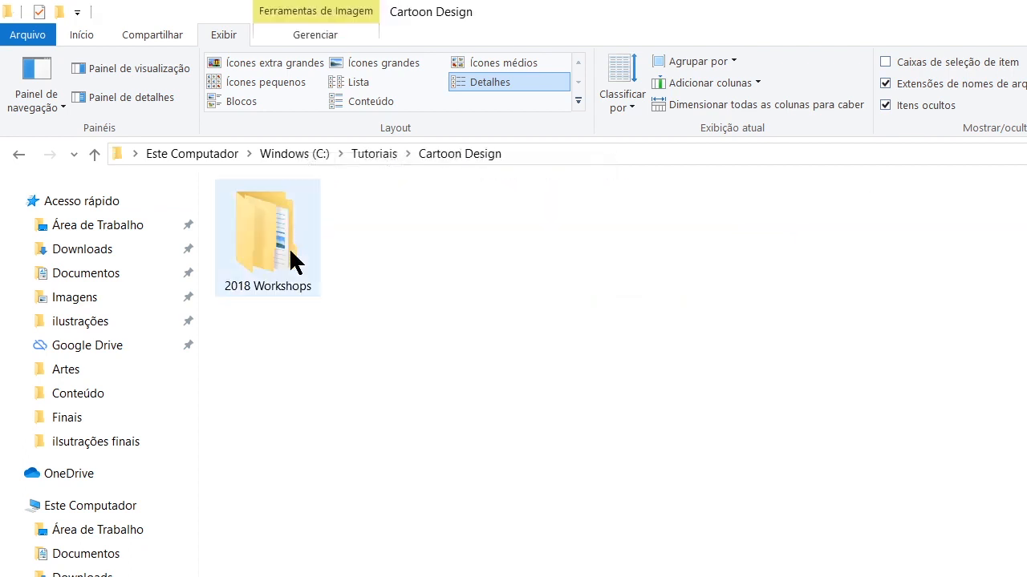
{"action": "double_click", "coordinate": [289, 247]}
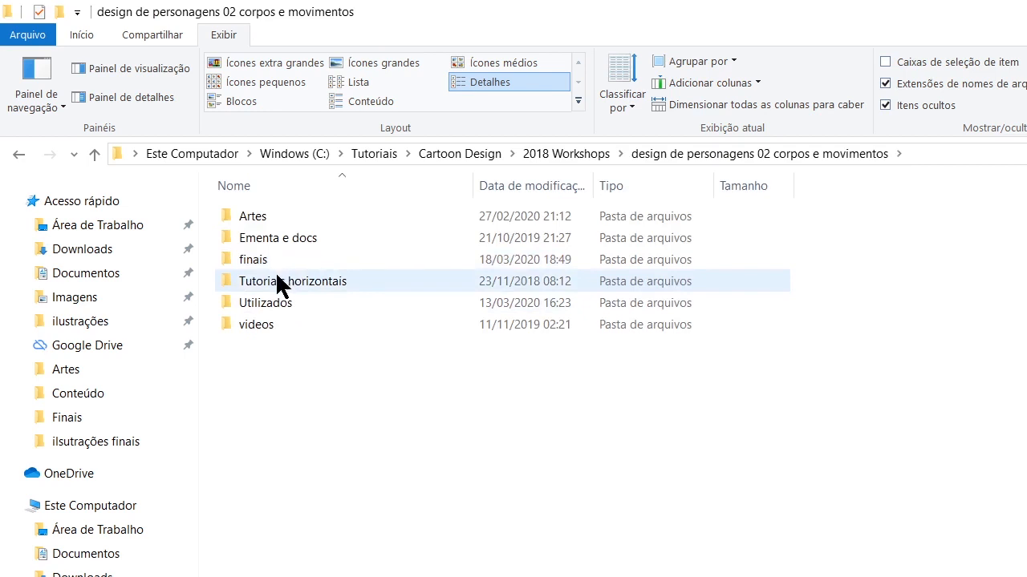
{"action": "double_click", "coordinate": [254, 216]}
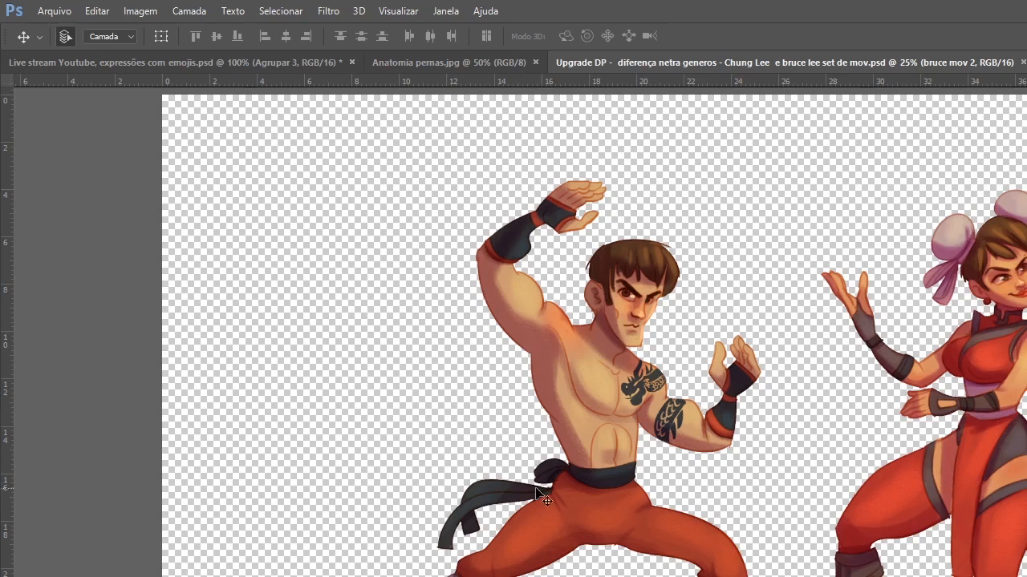
Examine the painted fighters and the male and female pose studies, from stick figures to the detailed sketches.
{"action": "key", "text": "ctrl+space"}
{"action": "left_click_drag", "start_coordinate": [591, 494], "coordinate": [510, 515]}
{"action": "left_click_drag", "start_coordinate": [1025, 550], "coordinate": [858, 571]}
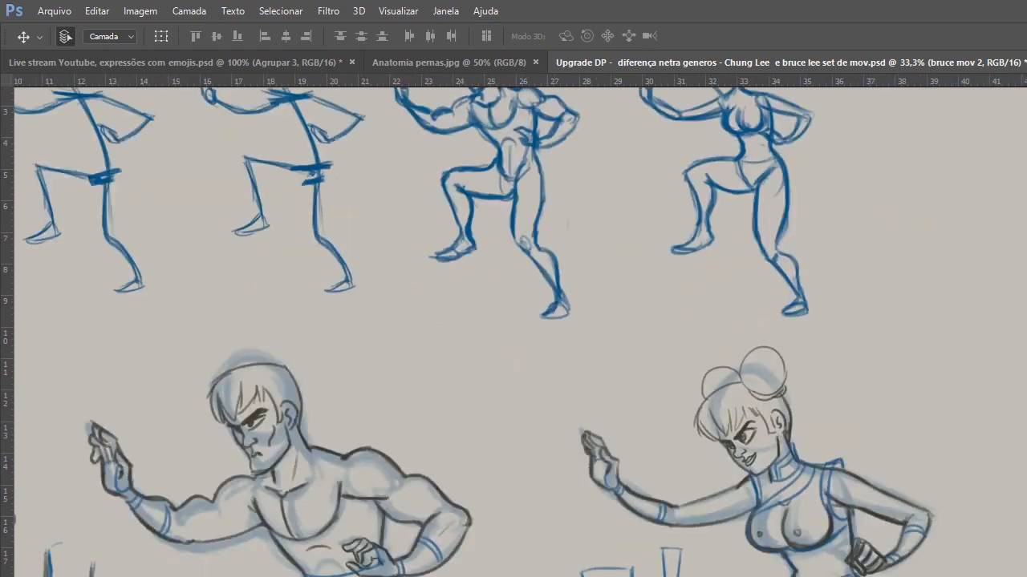
{"action": "mouse_move", "coordinate": [906, 431]}
{"action": "left_mouse_down"}
{"action": "mouse_move", "coordinate": [995, 500]}
{"action": "mouse_move", "coordinate": [1026, 576]}
{"action": "left_mouse_up"}
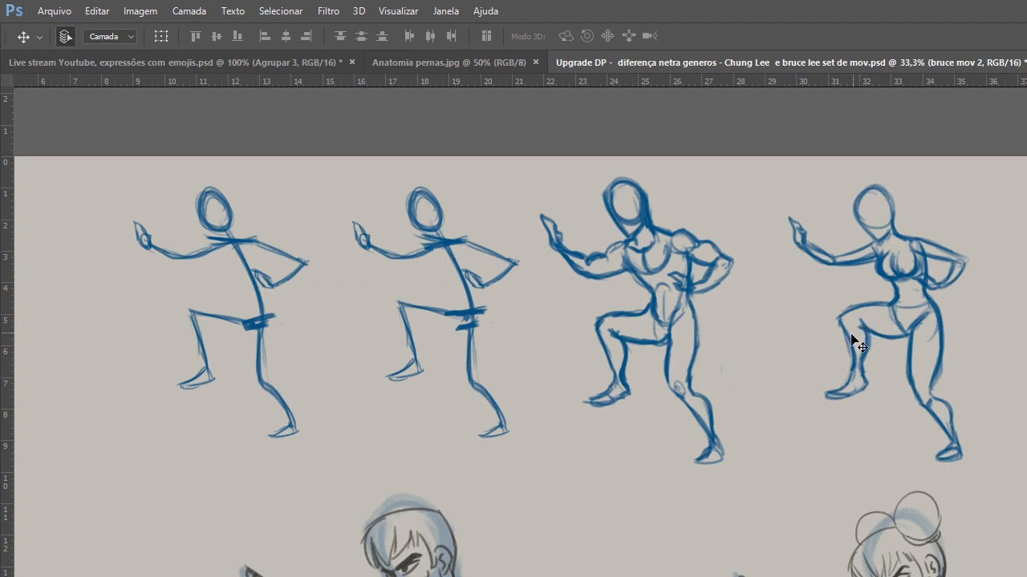
{"action": "mouse_move", "coordinate": [807, 550]}
{"action": "left_mouse_down"}
{"action": "mouse_move", "coordinate": [800, 422]}
{"action": "mouse_move", "coordinate": [789, 397]}
{"action": "left_mouse_up"}
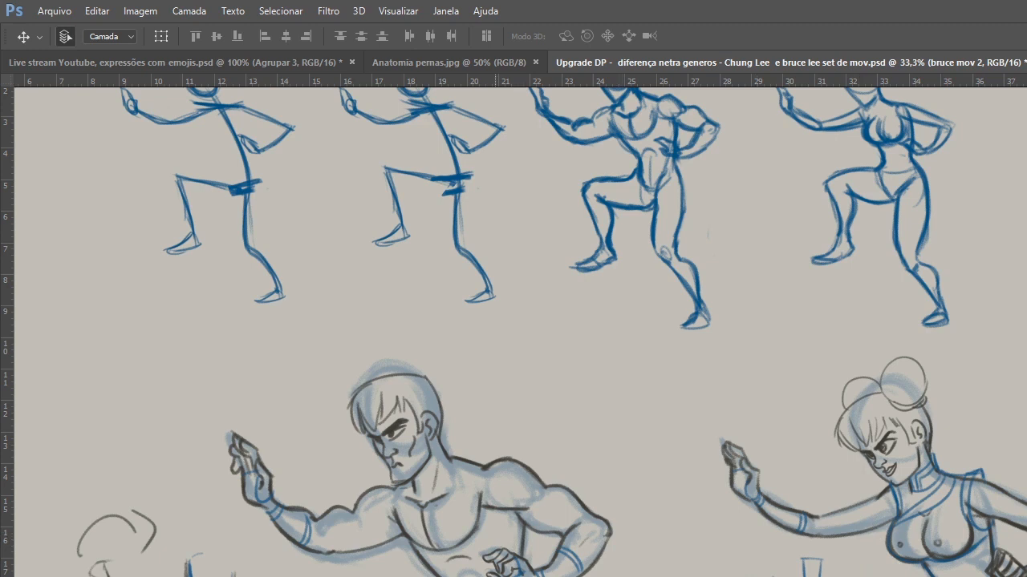
{"action": "left_click_drag", "start_coordinate": [913, 481], "coordinate": [838, 384]}
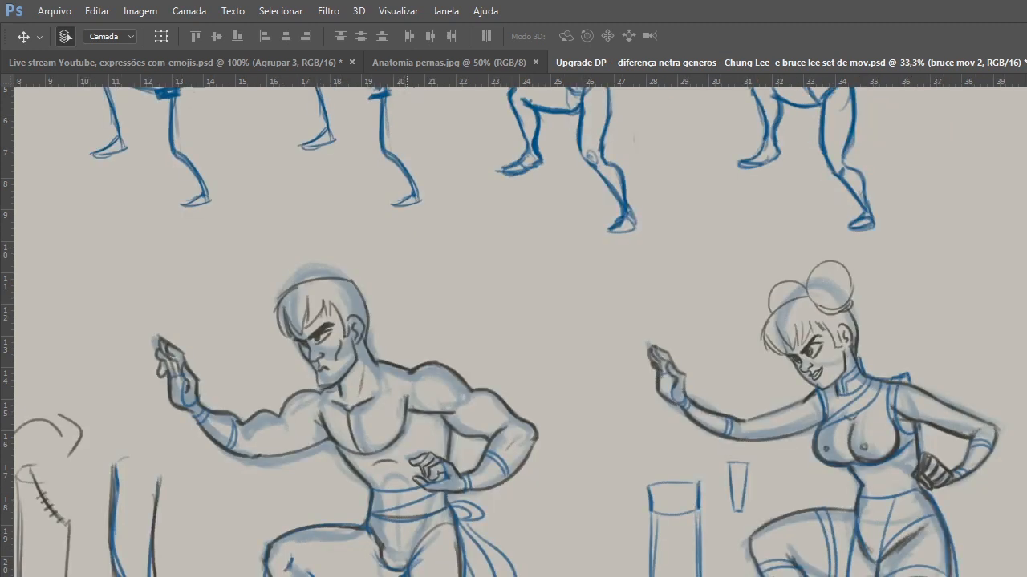
{"action": "left_click_drag", "start_coordinate": [564, 471], "coordinate": [618, 570]}
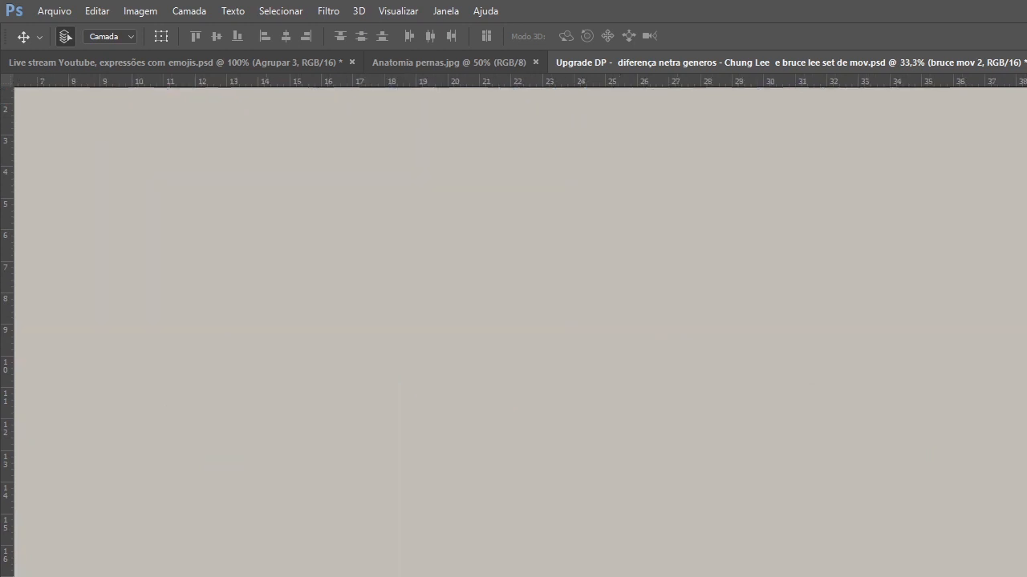
Examine the standing male figure's front and back views and the mannequin and anatomy studies, and close the reference document.
{"action": "mouse_move", "coordinate": [846, 497]}
{"action": "left_mouse_down"}
{"action": "mouse_move", "coordinate": [768, 510]}
{"action": "mouse_move", "coordinate": [891, 486]}
{"action": "mouse_move", "coordinate": [1026, 501]}
{"action": "left_mouse_up"}
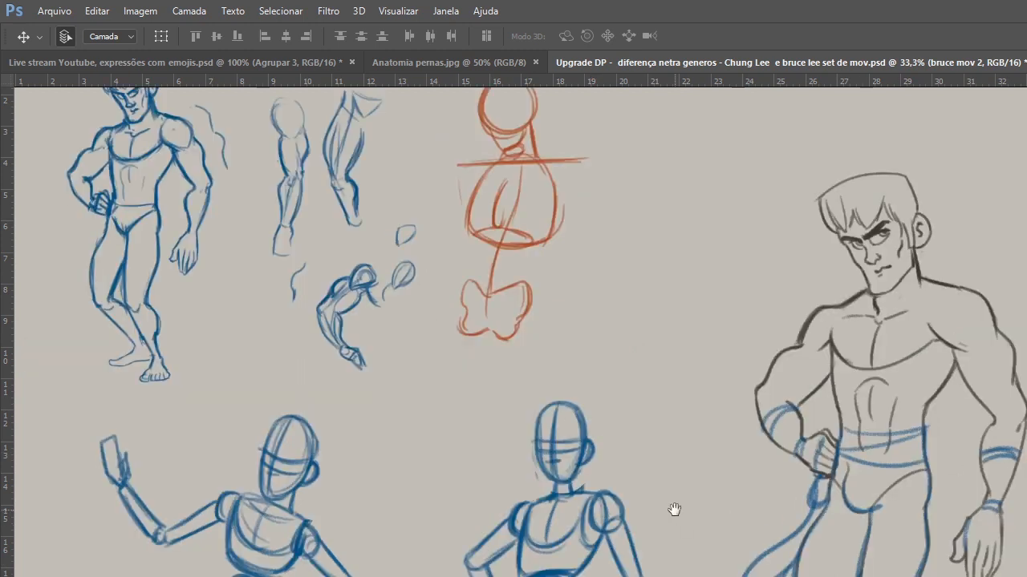
{"action": "scroll", "coordinate": [465, 297], "scroll_direction": "up", "scroll_amount": 2}
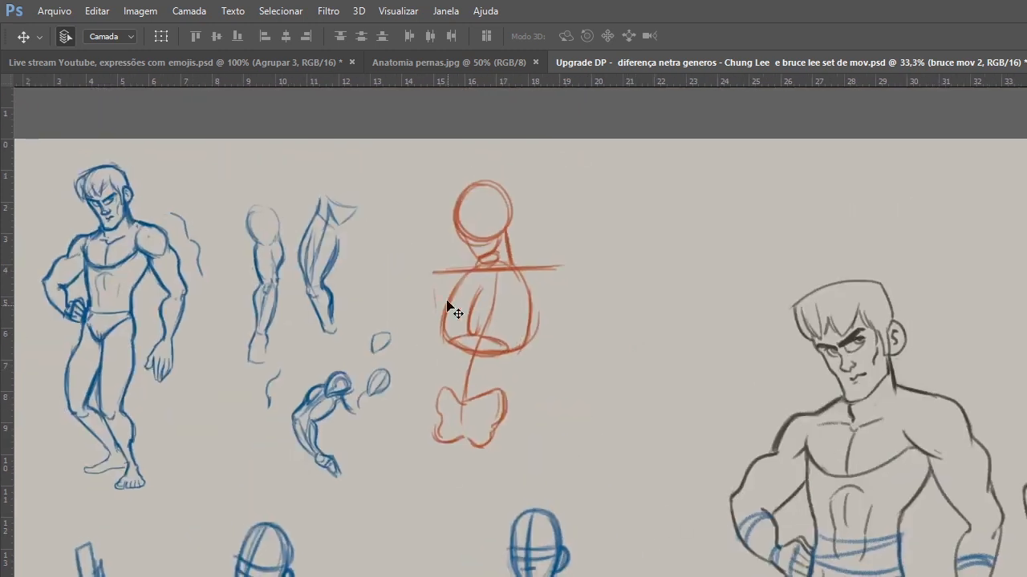
{"action": "left_click_drag", "start_coordinate": [364, 532], "coordinate": [346, 398]}
{"action": "mouse_move", "coordinate": [280, 574]}
{"action": "left_mouse_down"}
{"action": "mouse_move", "coordinate": [270, 484]}
{"action": "mouse_move", "coordinate": [163, 488]}
{"action": "left_mouse_up"}
{"action": "left_click_drag", "start_coordinate": [604, 433], "coordinate": [373, 532]}
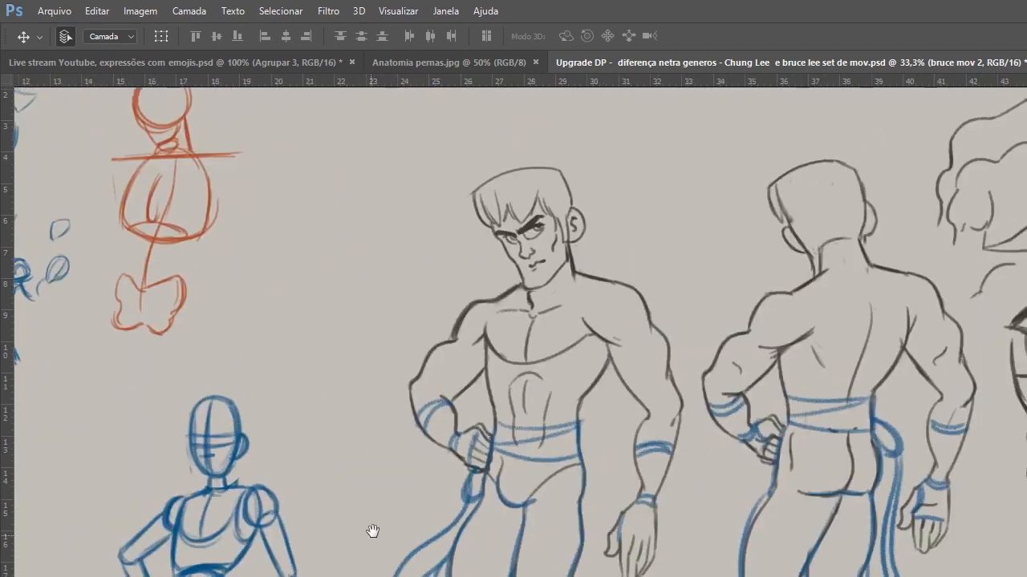
{"action": "left_click_drag", "start_coordinate": [725, 278], "coordinate": [440, 367]}
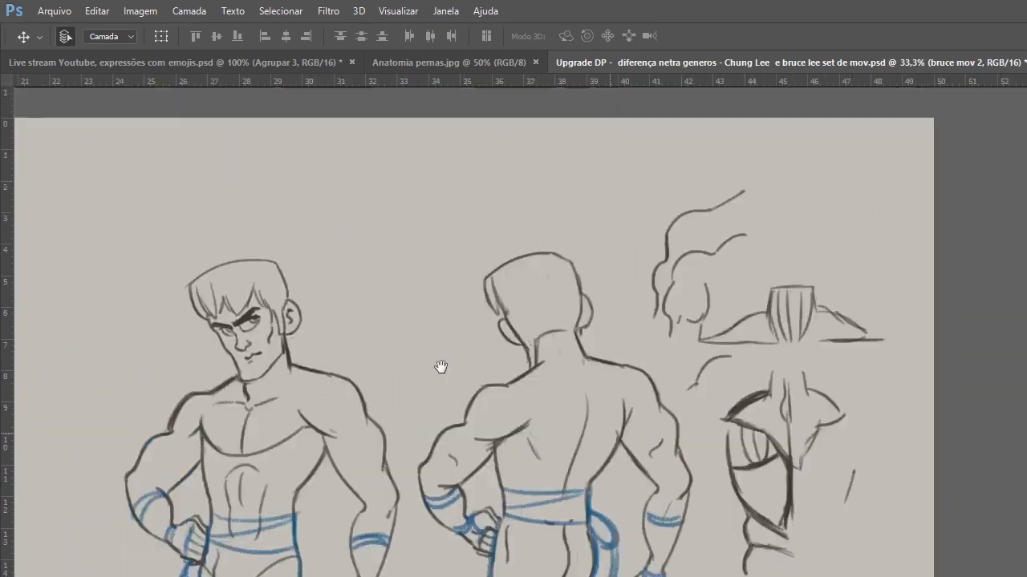
{"action": "left_click_drag", "start_coordinate": [655, 406], "coordinate": [411, 367]}
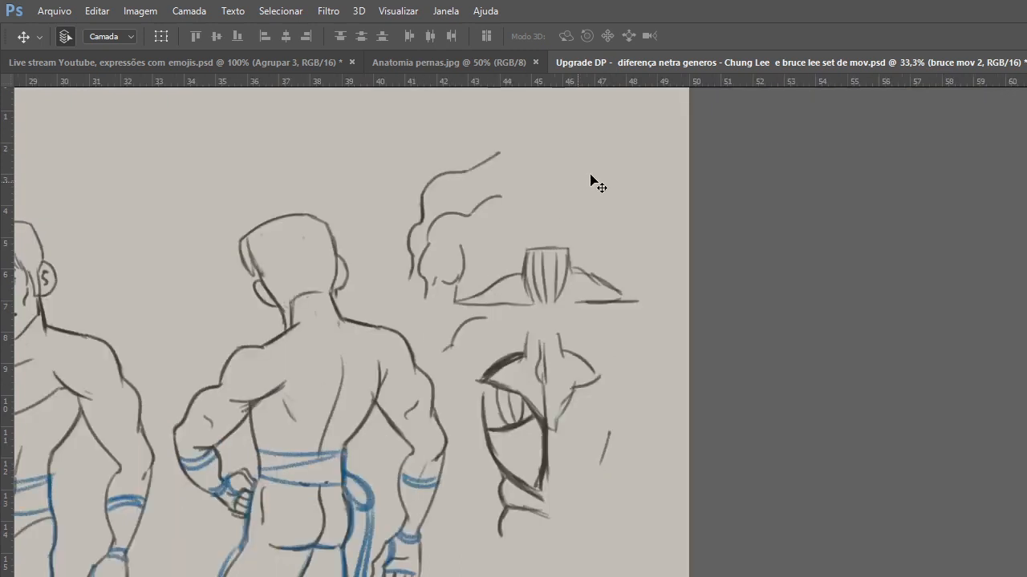
{"action": "key", "text": "ctrl+w"}
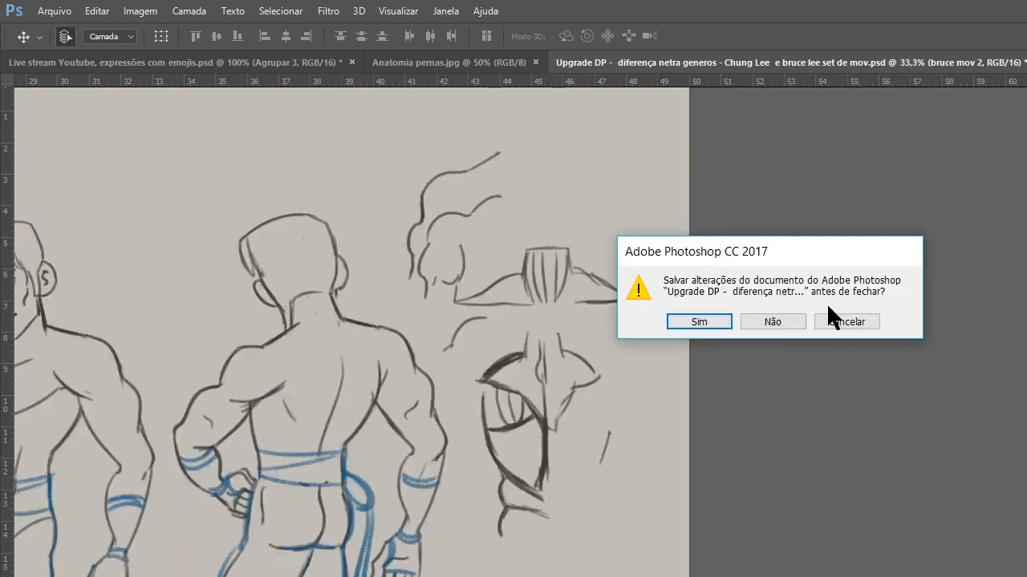
Check the live stream dashboard in the browser and return to Photoshop.
{"action": "key", "text": "alt+Tab"}
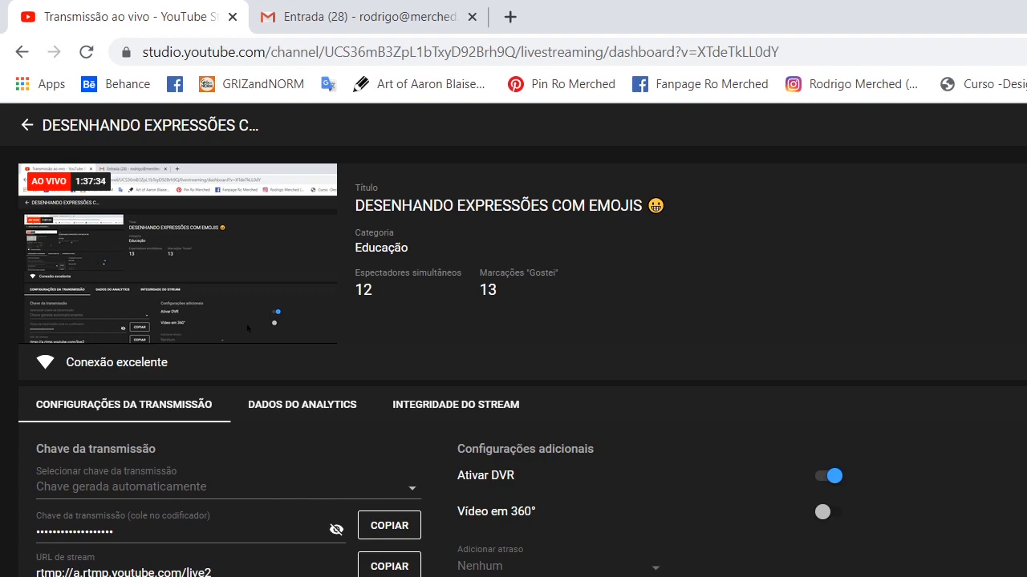
{"action": "key", "text": "alt+Tab"}
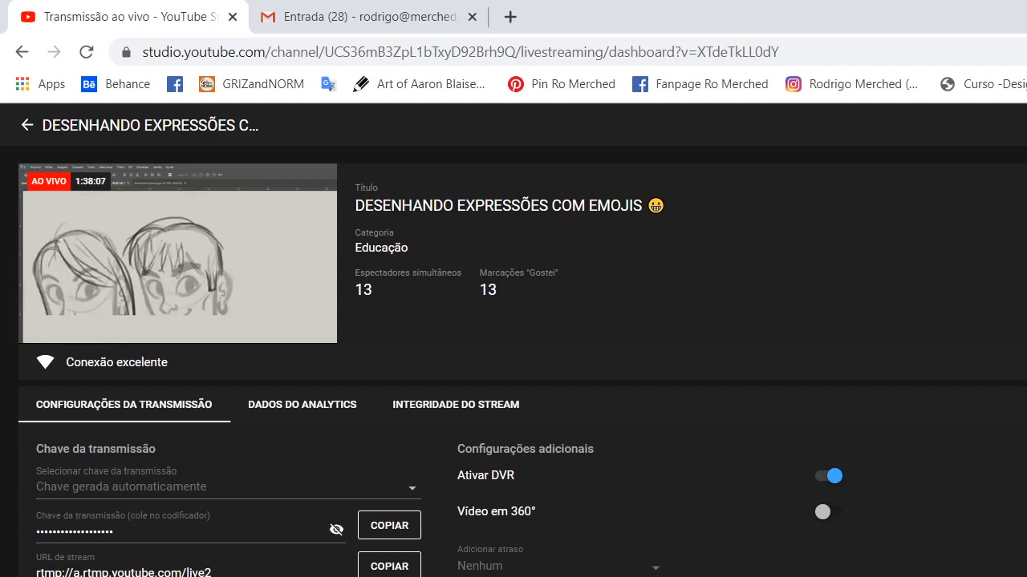
{"action": "key", "text": "alt+Tab"}
Hide the two-head group and show the smiling bandana man's drawing with its emoji sketches.
{"action": "key", "text": "z"}
{"action": "left_click", "coordinate": [715, 554], "text": "alt"}
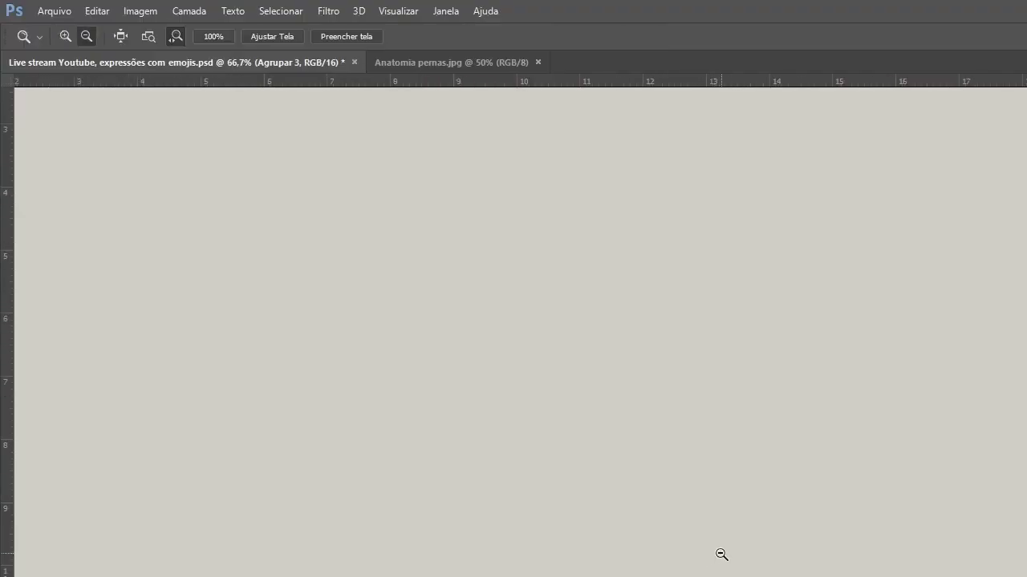
{"action": "left_click", "coordinate": [722, 555], "text": "alt"}
{"action": "key", "text": "v"}
{"action": "left_click_drag", "start_coordinate": [834, 508], "coordinate": [713, 532]}
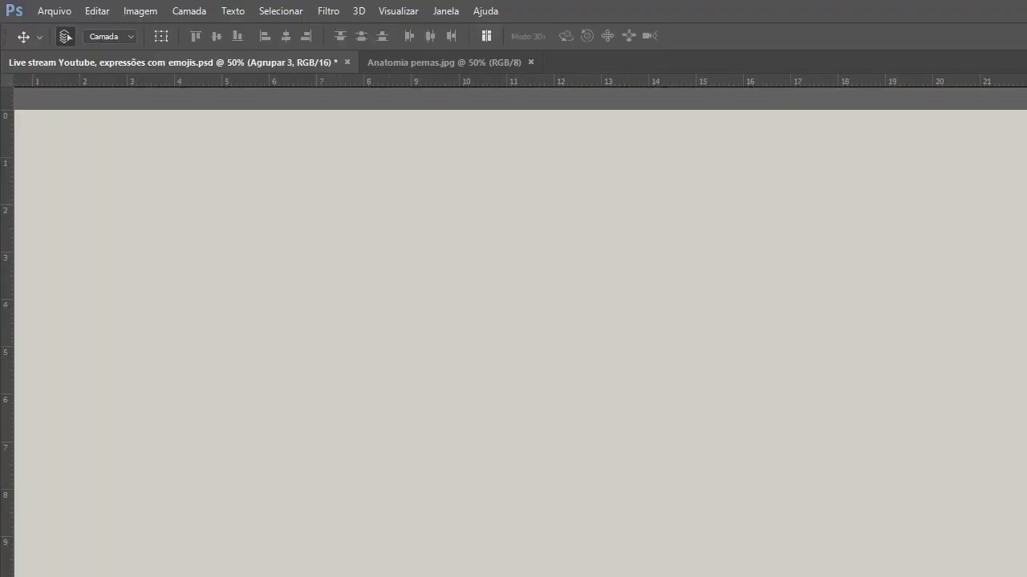
{"action": "key", "text": "ctrl+comma"}
{"action": "key", "text": "ctrl+comma"}
{"action": "key", "text": "ctrl+comma"}
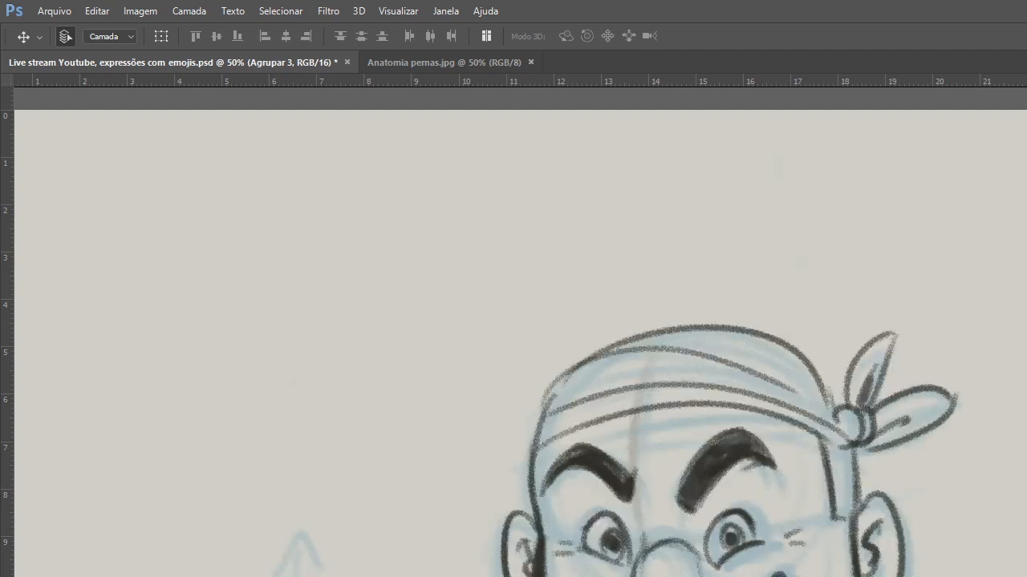
{"action": "left_click", "coordinate": [887, 563], "text": "alt"}
{"action": "left_click", "coordinate": [907, 576], "text": "alt"}
{"action": "left_click_drag", "start_coordinate": [1026, 576], "coordinate": [973, 559]}
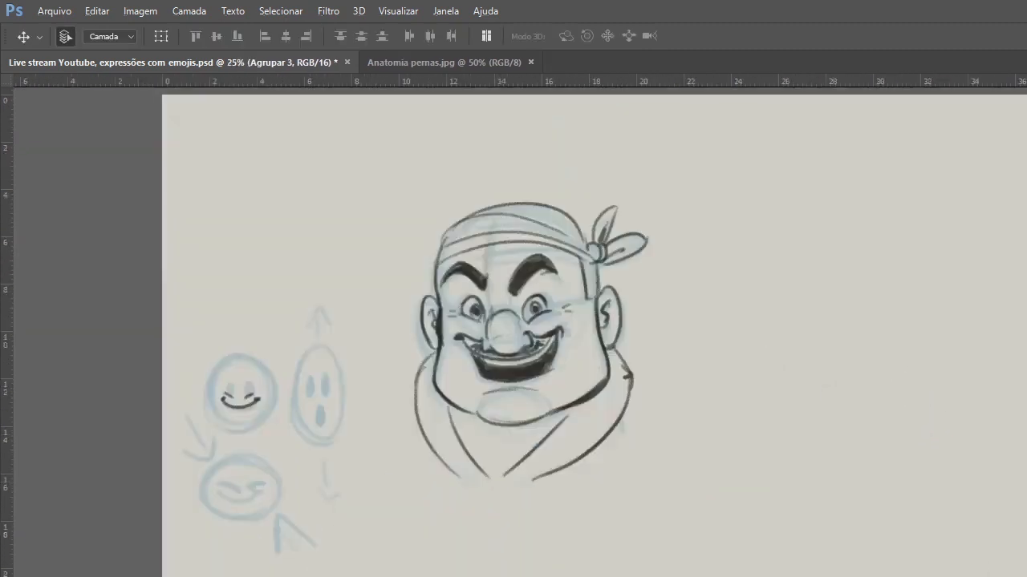
Hide the rulers, and move the angry head sketch on the zangado layer clear of the smiling head.
{"action": "key", "text": "alt+bracketleft"}
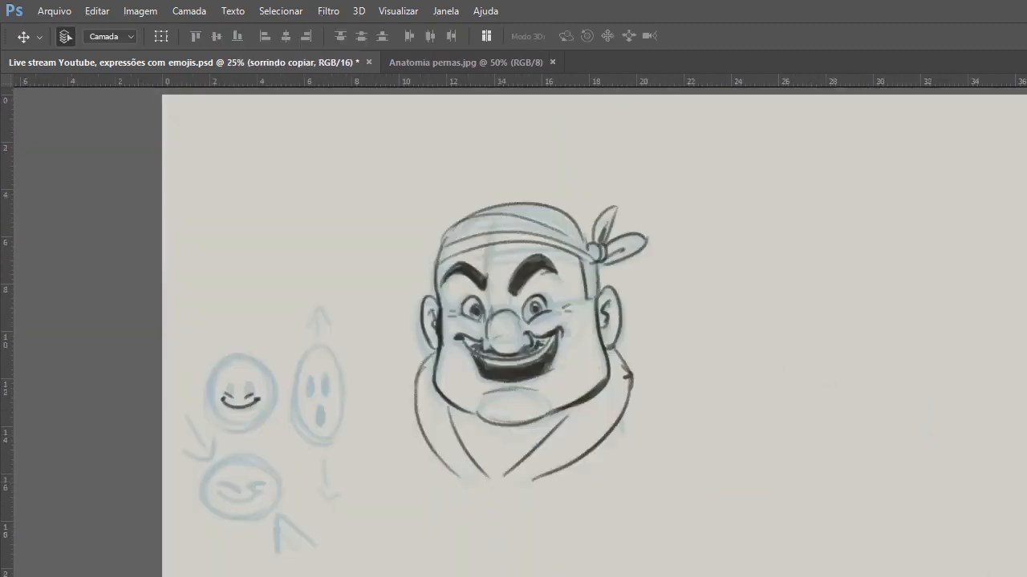
{"action": "key", "text": "alt+bracketleft"}
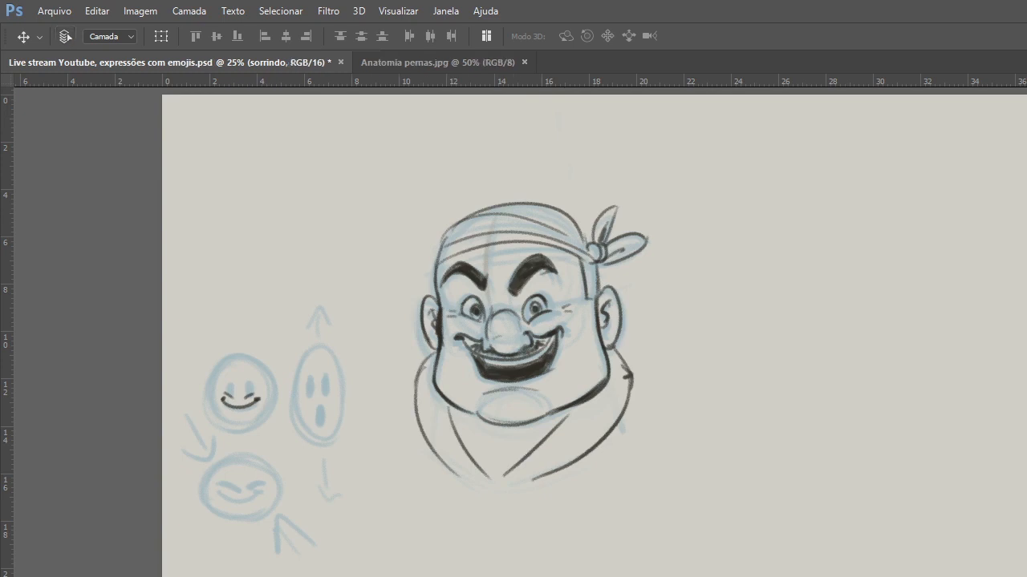
{"action": "key", "text": "ctrl+r"}
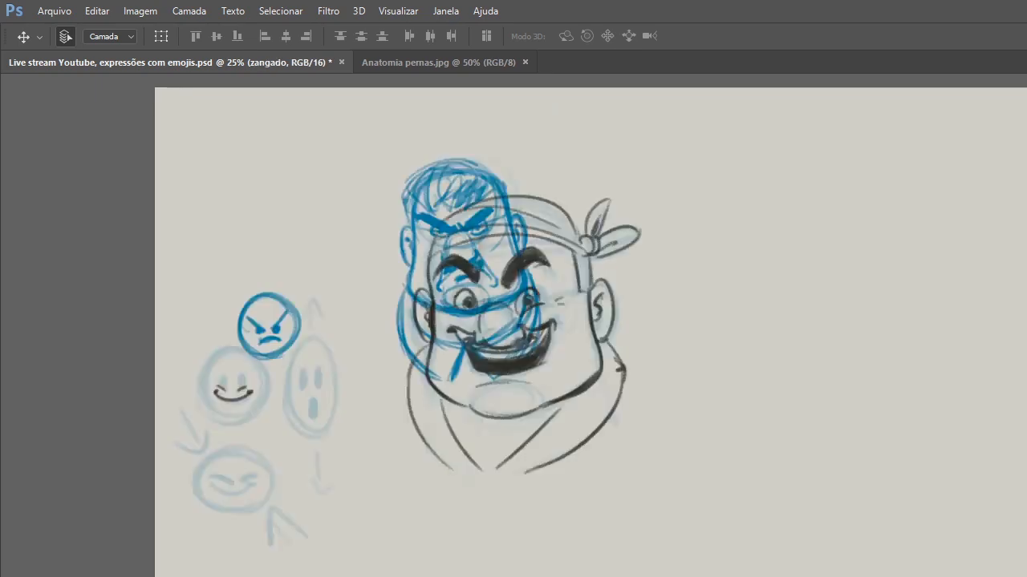
{"action": "left_click_drag", "start_coordinate": [449, 165], "coordinate": [688, 423]}
Scale the smiling bandana head on the sorrindo layer to about 74% and place it beside the angry head.
{"action": "left_click_drag", "start_coordinate": [520, 363], "coordinate": [513, 386]}
{"action": "key", "text": "ctrl+t"}
{"action": "left_click_drag", "start_coordinate": [637, 128], "coordinate": [567, 211]}
{"action": "mouse_move", "coordinate": [524, 387]}
{"action": "left_mouse_down"}
{"action": "mouse_move", "coordinate": [585, 439]}
{"action": "mouse_move", "coordinate": [584, 457]}
{"action": "mouse_move", "coordinate": [562, 452]}
{"action": "left_mouse_up"}
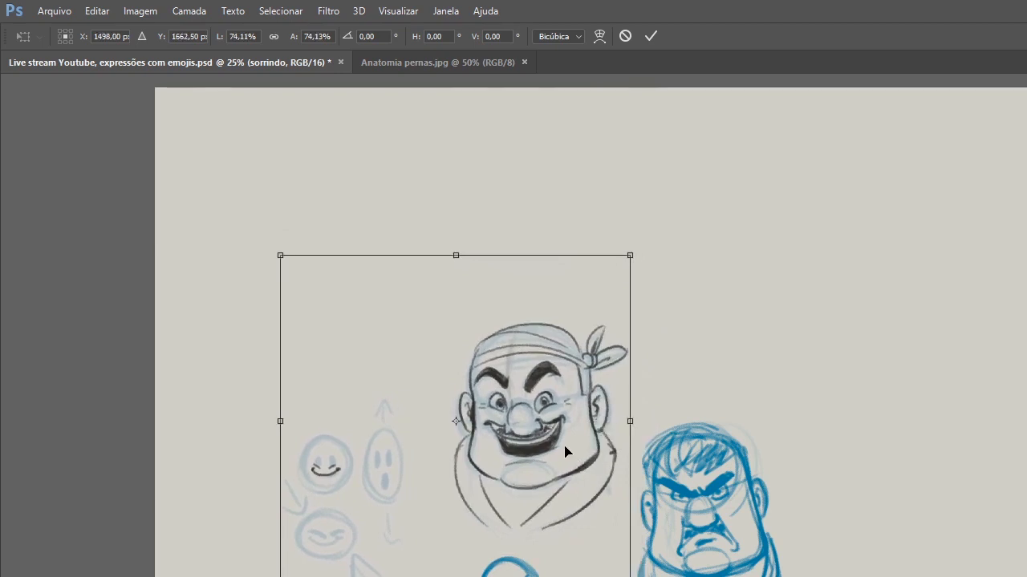
{"action": "key", "text": "Return"}
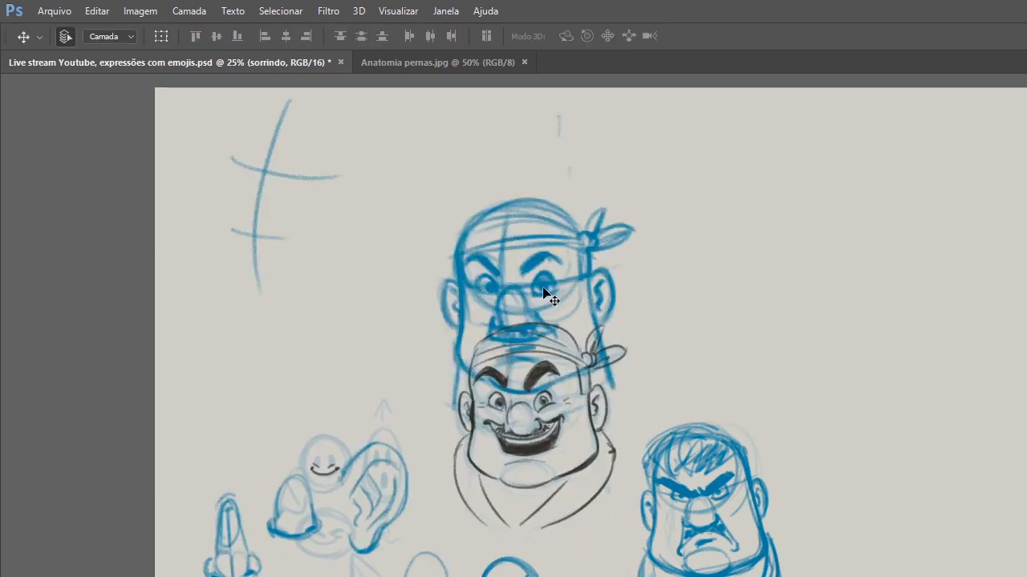
Scale the blue bandana head sketch on the expressão 1 layer to about 80% and move it above the smiling head.
{"action": "mouse_move", "coordinate": [550, 290]}
{"action": "left_mouse_down"}
{"action": "mouse_move", "coordinate": [404, 273]}
{"action": "mouse_move", "coordinate": [510, 236]}
{"action": "mouse_move", "coordinate": [581, 264]}
{"action": "left_mouse_up"}
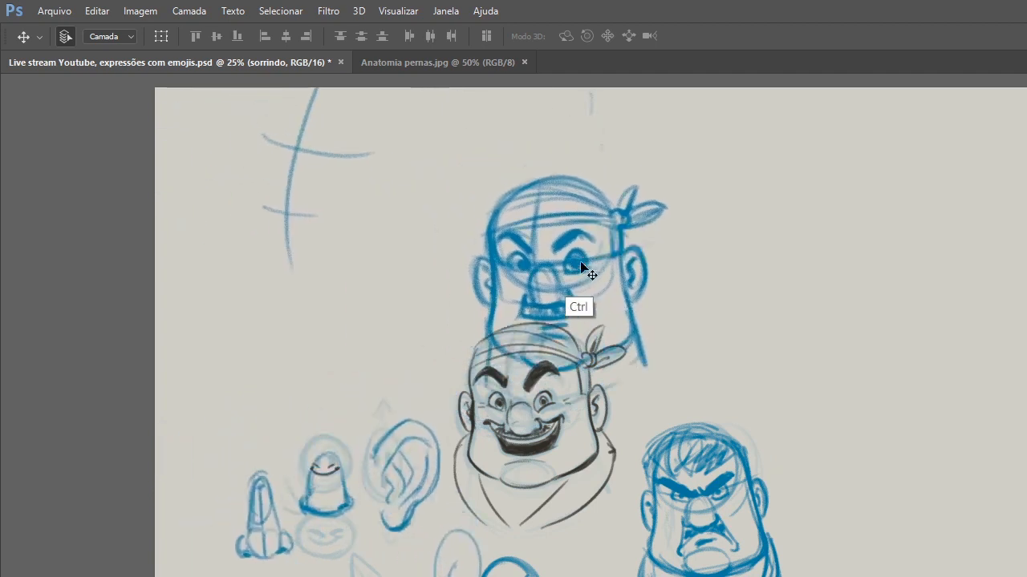
{"action": "key", "text": "ctrl+t"}
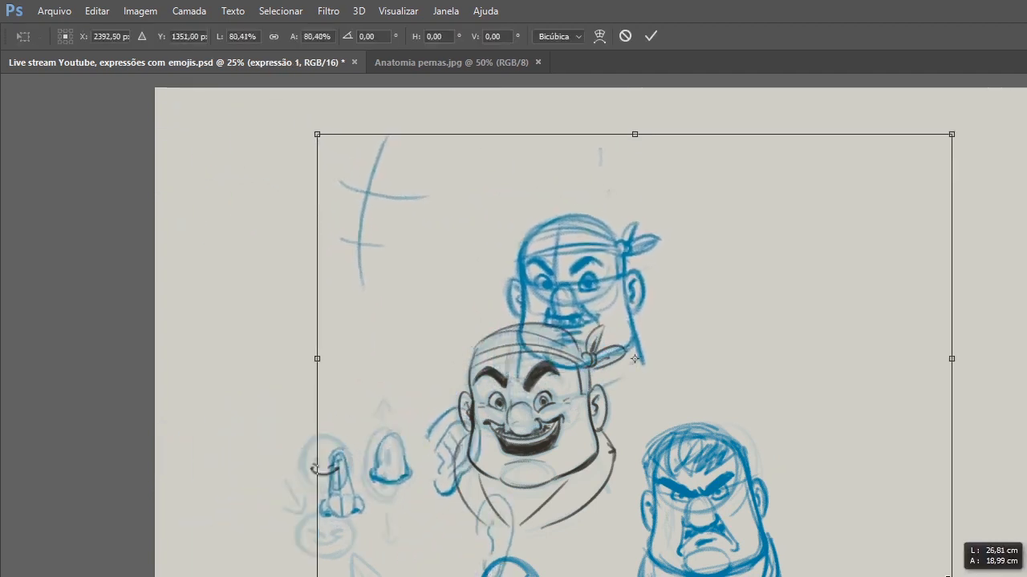
{"action": "mouse_move", "coordinate": [618, 277]}
{"action": "left_mouse_down"}
{"action": "mouse_move", "coordinate": [470, 229]}
{"action": "mouse_move", "coordinate": [506, 267]}
{"action": "mouse_move", "coordinate": [483, 249]}
{"action": "mouse_move", "coordinate": [475, 220]}
{"action": "left_mouse_up"}
{"action": "key", "text": "Return"}
Lasso the nose and ear studies, scale them to about 64%, and place them beside the blue bandana head.
{"action": "key", "text": "l"}
{"action": "mouse_move", "coordinate": [315, 293]}
{"action": "left_mouse_down"}
{"action": "mouse_move", "coordinate": [423, 450]}
{"action": "mouse_move", "coordinate": [316, 294]}
{"action": "left_mouse_up"}
{"action": "key", "text": "ctrl+t"}
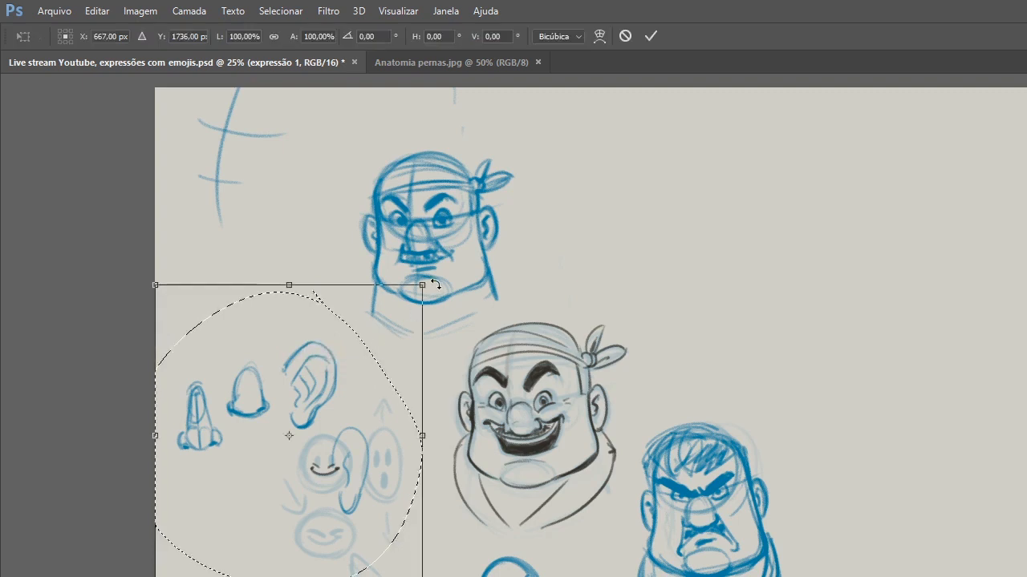
{"action": "mouse_move", "coordinate": [418, 287]}
{"action": "left_mouse_down"}
{"action": "mouse_move", "coordinate": [373, 324]}
{"action": "mouse_move", "coordinate": [374, 338]}
{"action": "left_mouse_up"}
{"action": "mouse_move", "coordinate": [301, 399]}
{"action": "left_mouse_down"}
{"action": "mouse_move", "coordinate": [327, 275]}
{"action": "mouse_move", "coordinate": [317, 266]}
{"action": "left_mouse_up"}
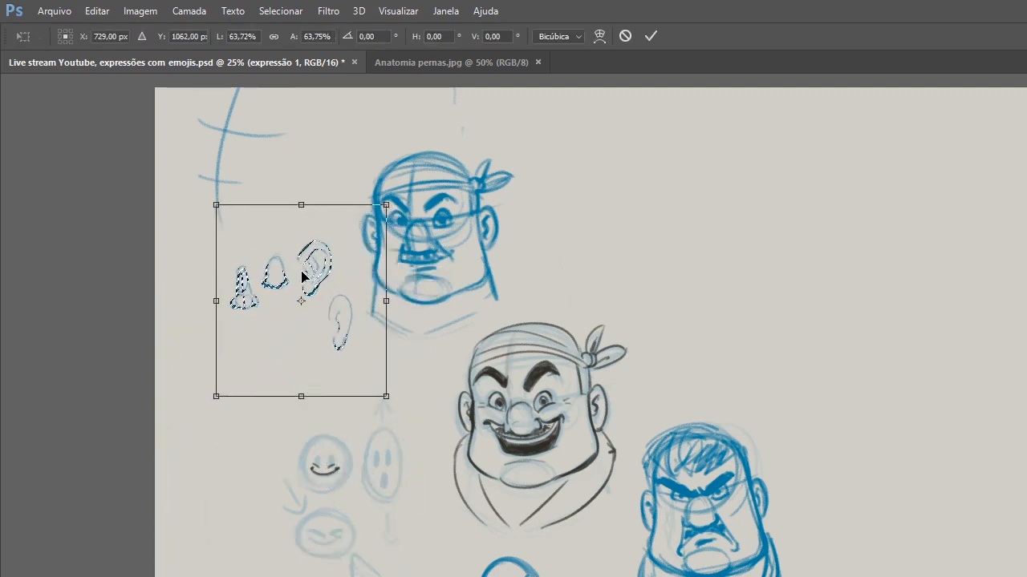
{"action": "key", "text": "Return"}
{"action": "key", "text": "ctrl+d"}
Spread out the drawings by shifting the blue and smiling bandana heads left and raising the angry head.
{"action": "left_click_drag", "start_coordinate": [431, 264], "coordinate": [378, 243]}
{"action": "left_click_drag", "start_coordinate": [519, 434], "coordinate": [447, 434]}
{"action": "left_click_drag", "start_coordinate": [690, 499], "coordinate": [683, 347]}
{"action": "left_click", "coordinate": [707, 313]}
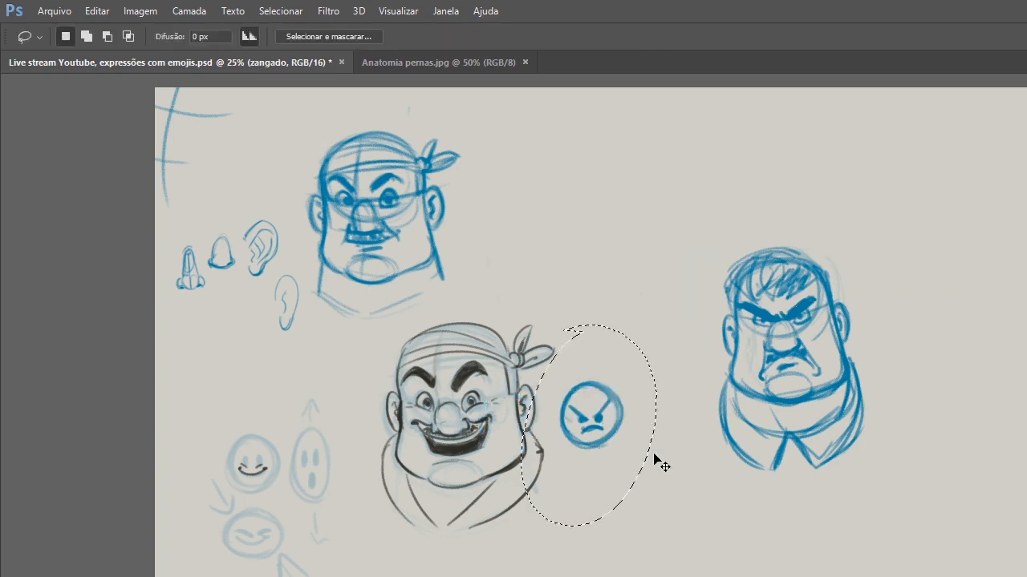
Lasso the angry emoji, separate it from the angry head, and move both beside the blue bandana head.
{"action": "left_click_drag", "start_coordinate": [660, 458], "coordinate": [562, 336]}
{"action": "key", "text": "ctrl+t"}
{"action": "mouse_move", "coordinate": [601, 419]}
{"action": "left_mouse_down"}
{"action": "mouse_move", "coordinate": [677, 333]}
{"action": "mouse_move", "coordinate": [669, 338]}
{"action": "left_mouse_up"}
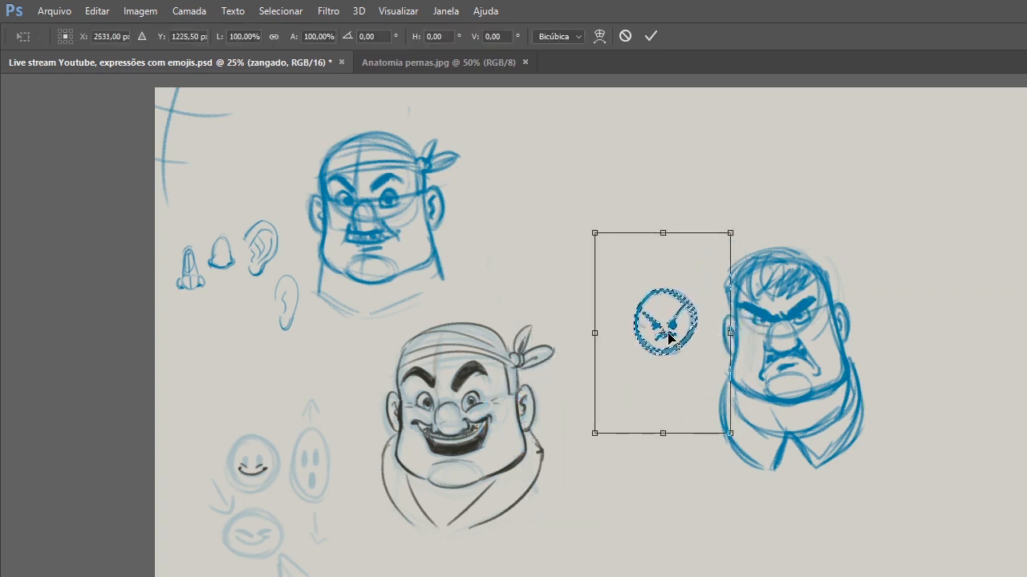
{"action": "key", "text": "Return"}
{"action": "key", "text": "ctrl+d"}
{"action": "left_click_drag", "start_coordinate": [796, 319], "coordinate": [646, 232]}
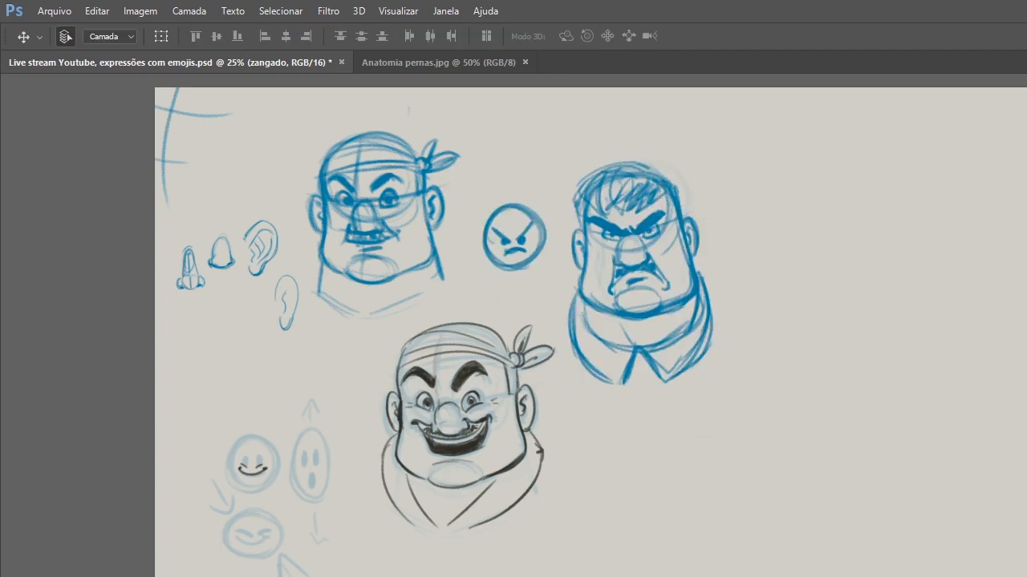
Scale the skeptical bandana head in the Agrupar 2 layer to about 116% and place it below the angry head.
{"action": "left_click_drag", "start_coordinate": [443, 231], "coordinate": [565, 234]}
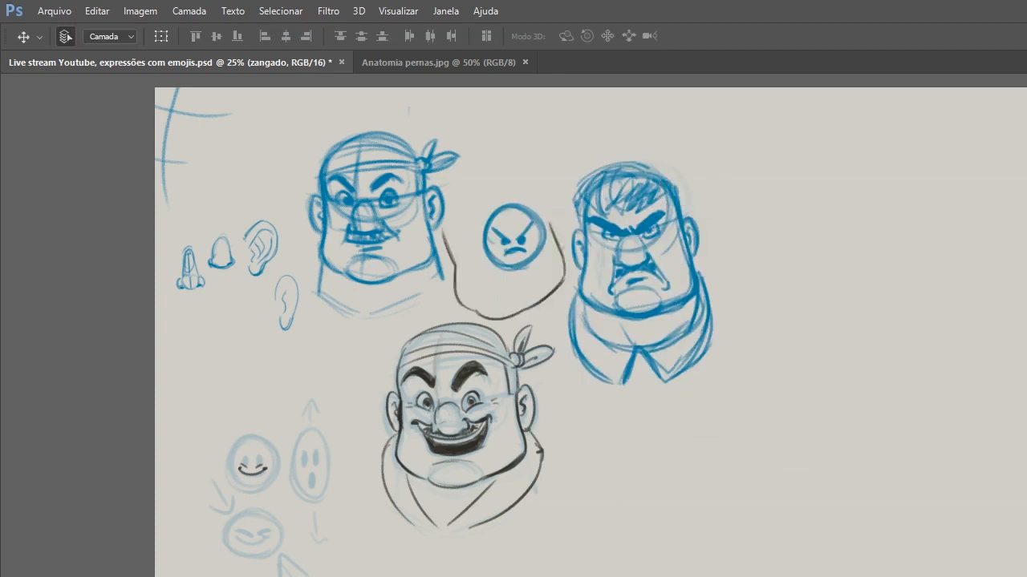
{"action": "key", "text": "ctrl+t"}
{"action": "mouse_move", "coordinate": [522, 252]}
{"action": "left_mouse_down"}
{"action": "mouse_move", "coordinate": [742, 564]}
{"action": "mouse_move", "coordinate": [714, 559]}
{"action": "left_mouse_up"}
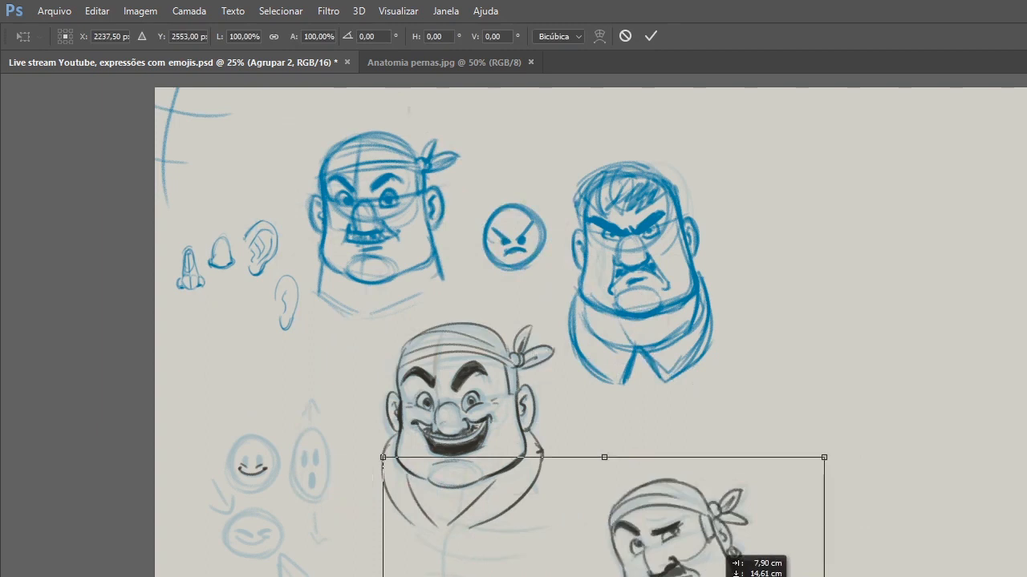
{"action": "left_click_drag", "start_coordinate": [824, 457], "coordinate": [893, 412]}
{"action": "left_click_drag", "start_coordinate": [786, 531], "coordinate": [715, 533]}
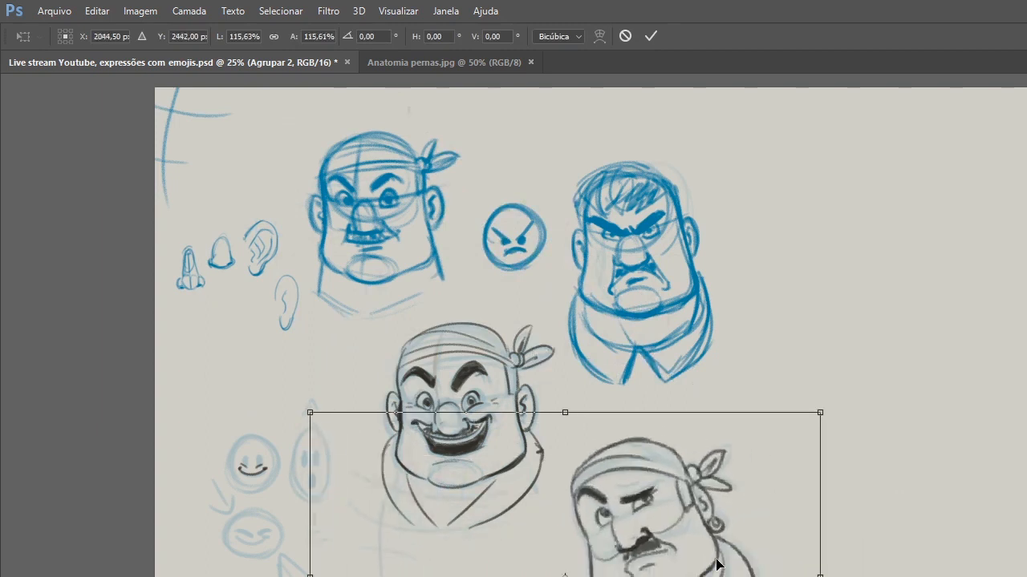
{"action": "key", "text": "Return"}
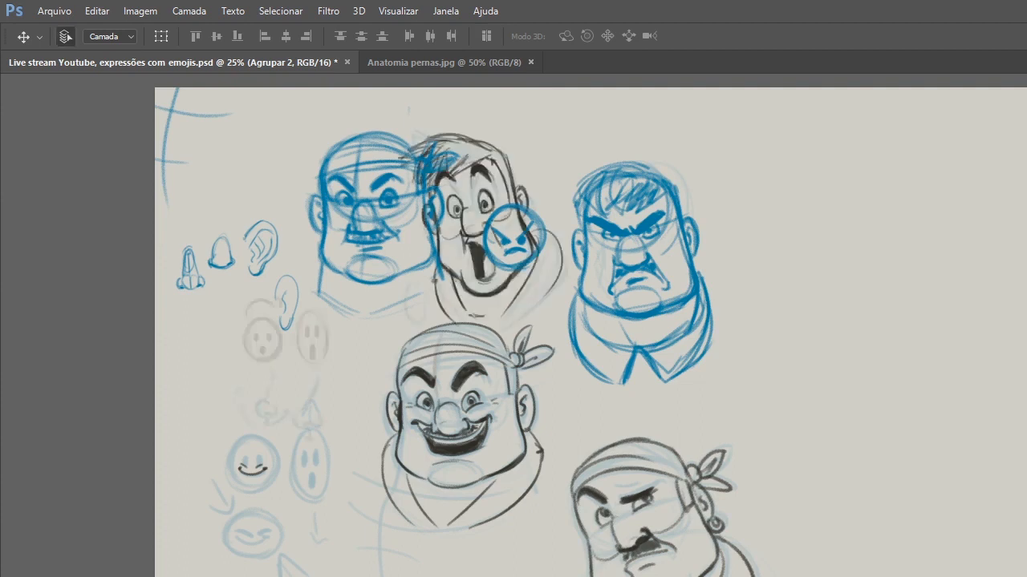
Move the surprised open-mouthed head in the Agrupar 1 layer to the right of the angry head.
{"action": "key", "text": "ctrl+t"}
{"action": "mouse_move", "coordinate": [504, 250]}
{"action": "left_mouse_down"}
{"action": "mouse_move", "coordinate": [747, 380]}
{"action": "mouse_move", "coordinate": [953, 381]}
{"action": "mouse_move", "coordinate": [856, 341]}
{"action": "mouse_move", "coordinate": [1007, 320]}
{"action": "mouse_move", "coordinate": [999, 278]}
{"action": "left_mouse_up"}
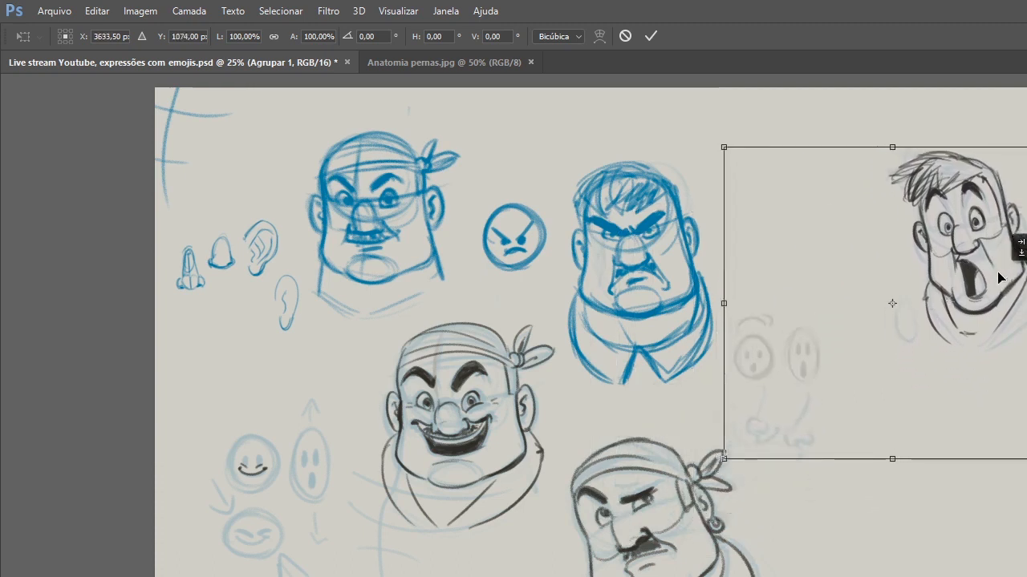
{"action": "key", "text": "Return"}
Lasso the faint emoji and nose studies and raise them into the gap between the angry and surprised heads.
{"action": "key", "text": "l"}
{"action": "mouse_move", "coordinate": [838, 281]}
{"action": "left_mouse_down"}
{"action": "mouse_move", "coordinate": [877, 360]}
{"action": "mouse_move", "coordinate": [871, 337]}
{"action": "left_mouse_up"}
{"action": "key", "text": "ctrl+t"}
{"action": "left_click_drag", "start_coordinate": [792, 440], "coordinate": [838, 329]}
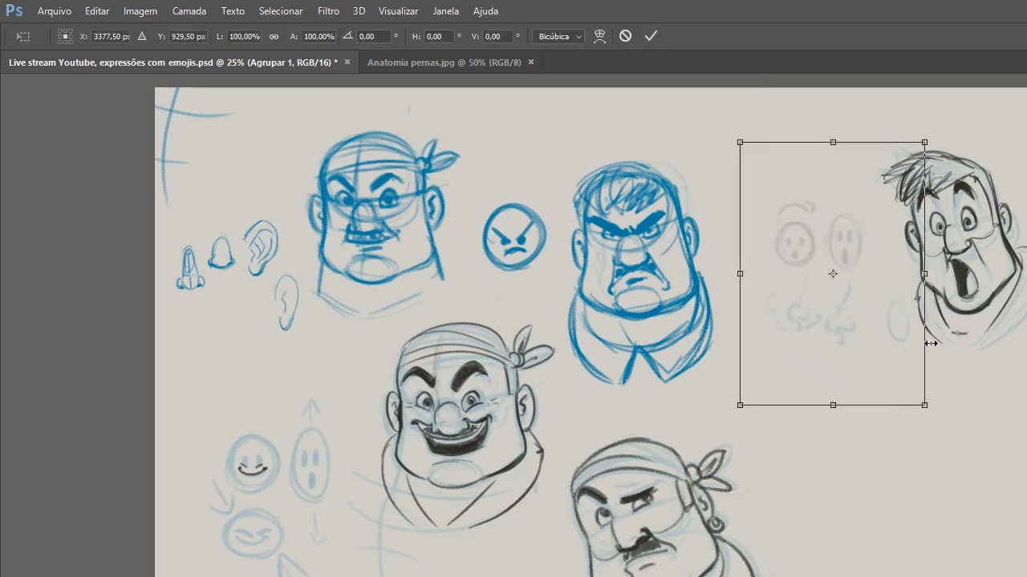
{"action": "key", "text": "Return"}
{"action": "key", "text": "ctrl+d"}
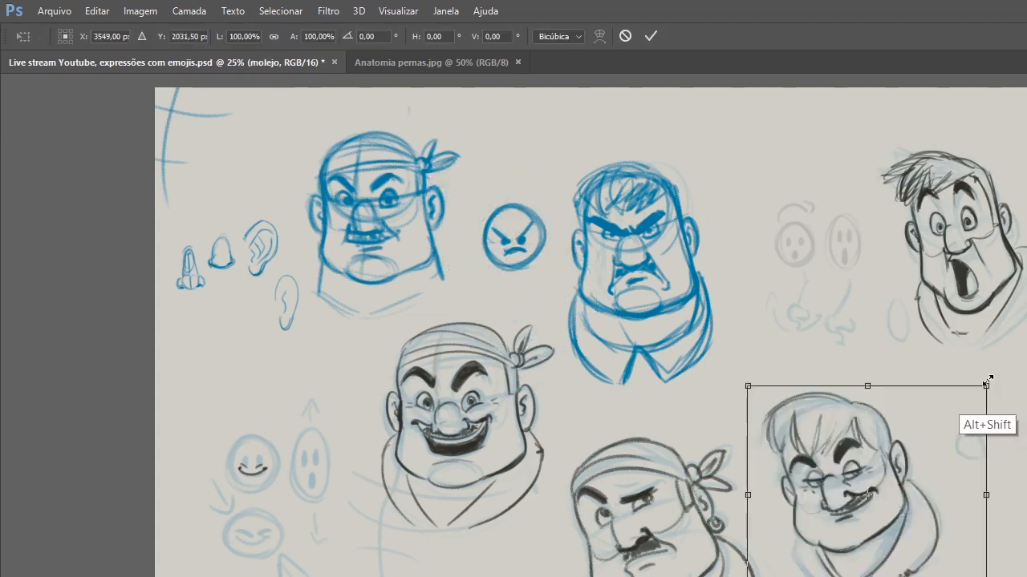
Place the smirking head beside the skeptical one, and scale the frowning bandana head to about 119% at the end of that row.
{"action": "left_click_drag", "start_coordinate": [990, 378], "coordinate": [1007, 430]}
{"action": "key", "text": "Return"}
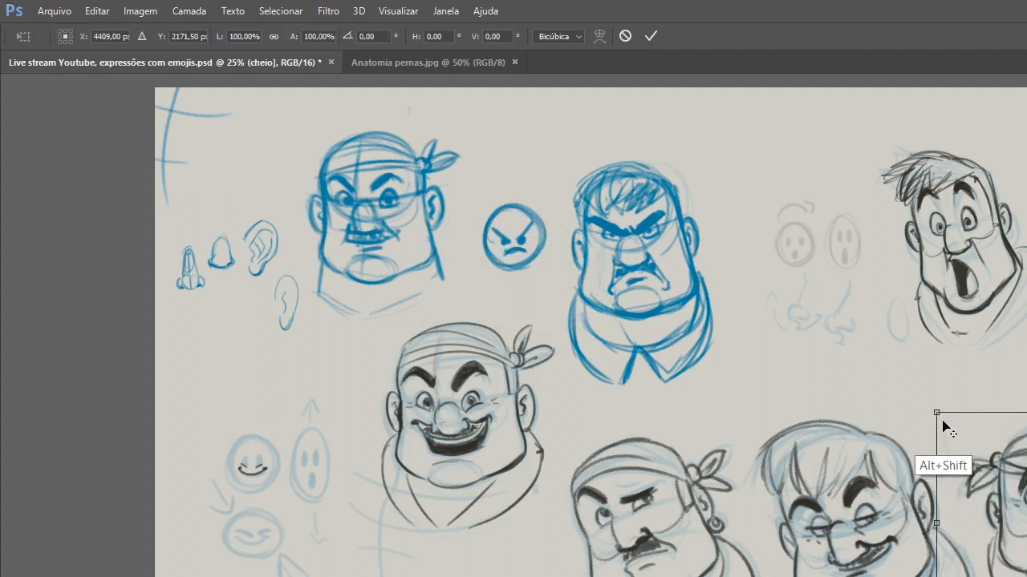
{"action": "left_click_drag", "start_coordinate": [932, 404], "coordinate": [924, 398]}
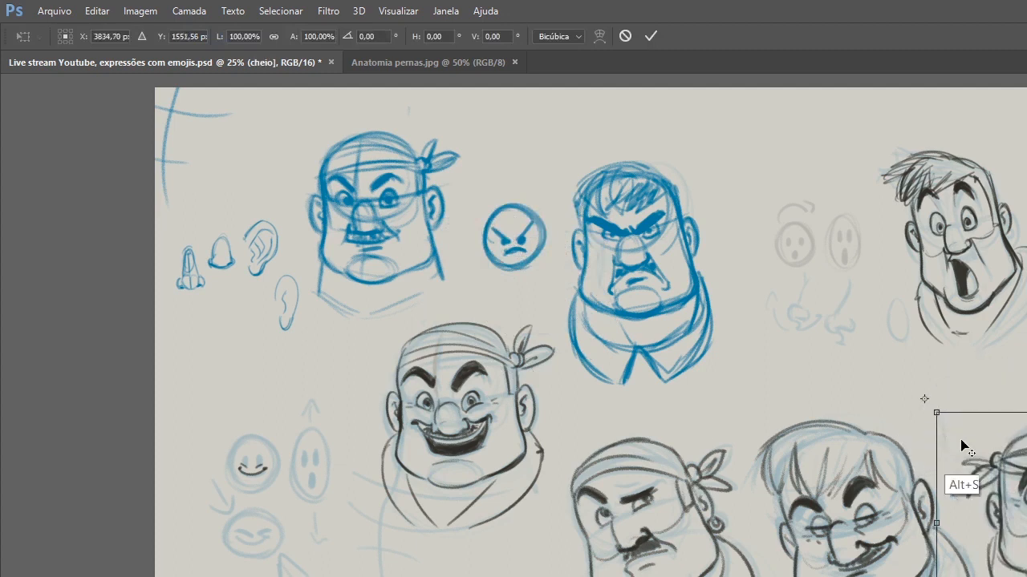
{"action": "key", "text": "ctrl+z"}
{"action": "left_click_drag", "start_coordinate": [932, 408], "coordinate": [918, 393]}
{"action": "left_click_drag", "start_coordinate": [985, 513], "coordinate": [1024, 525]}
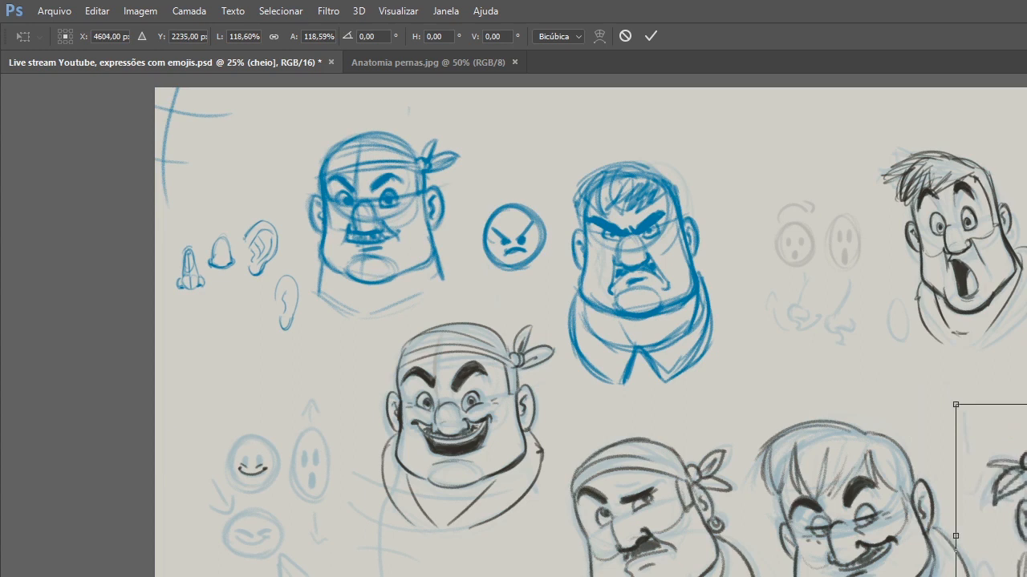
{"action": "key", "text": "Return"}
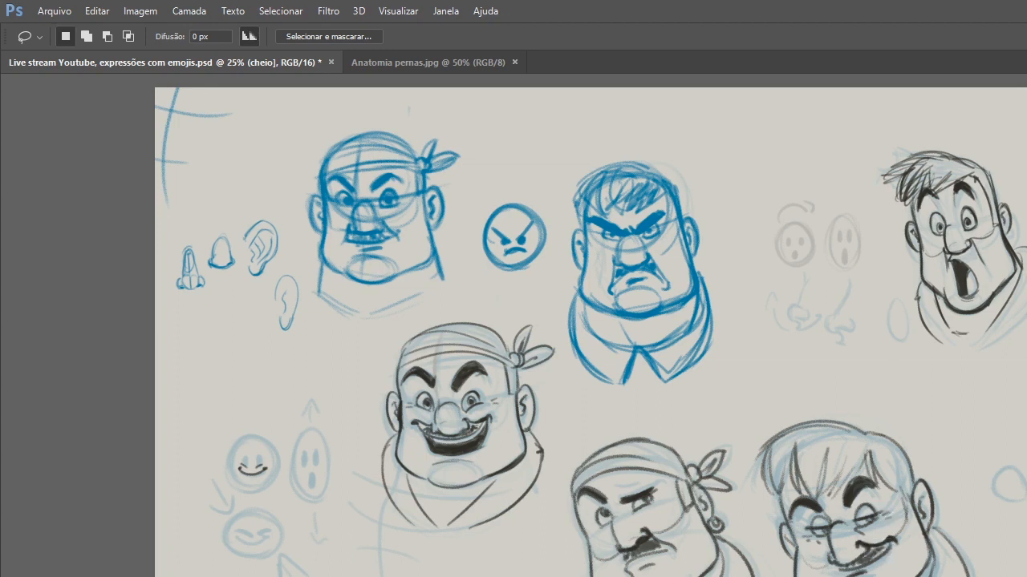
Shift the upper row of heads right and the smiling head down to make room for the pirate and emoji references.
{"action": "key", "text": "v"}
{"action": "left_click_drag", "start_coordinate": [963, 283], "coordinate": [1026, 290]}
{"action": "mouse_move", "coordinate": [699, 285]}
{"action": "left_mouse_down"}
{"action": "mouse_move", "coordinate": [751, 298]}
{"action": "mouse_move", "coordinate": [968, 271]}
{"action": "left_mouse_up"}
{"action": "left_click_drag", "start_coordinate": [323, 278], "coordinate": [625, 300]}
{"action": "left_click_drag", "start_coordinate": [474, 452], "coordinate": [458, 540]}
{"action": "left_click", "coordinate": [531, 393]}
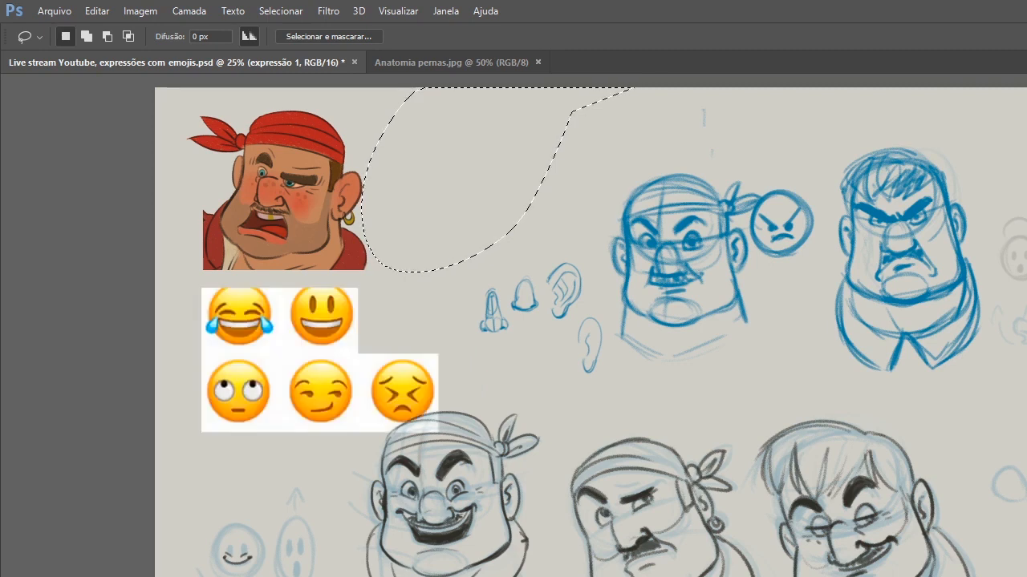
Clear the lasso selection and switch to full-screen mode to present the arranged drawings.
{"action": "key", "text": "ctrl+d"}
{"action": "key", "text": "f"}
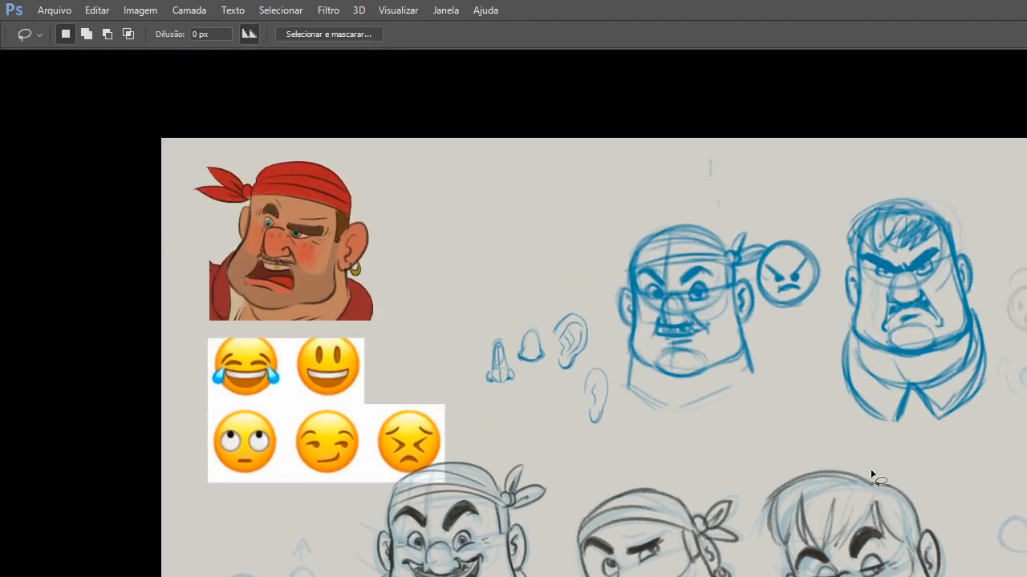
{"action": "left_click_drag", "start_coordinate": [871, 475], "coordinate": [873, 448]}
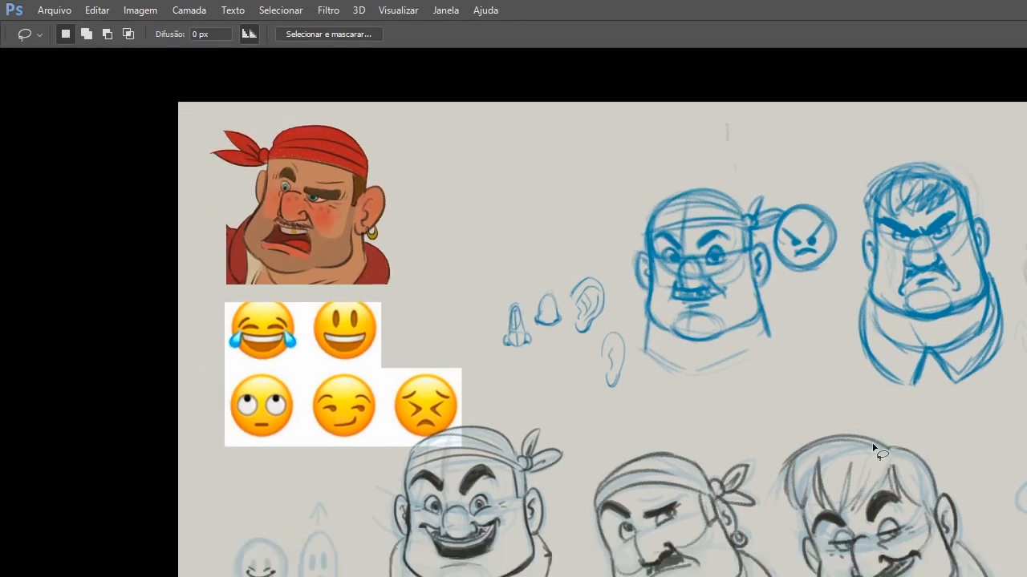